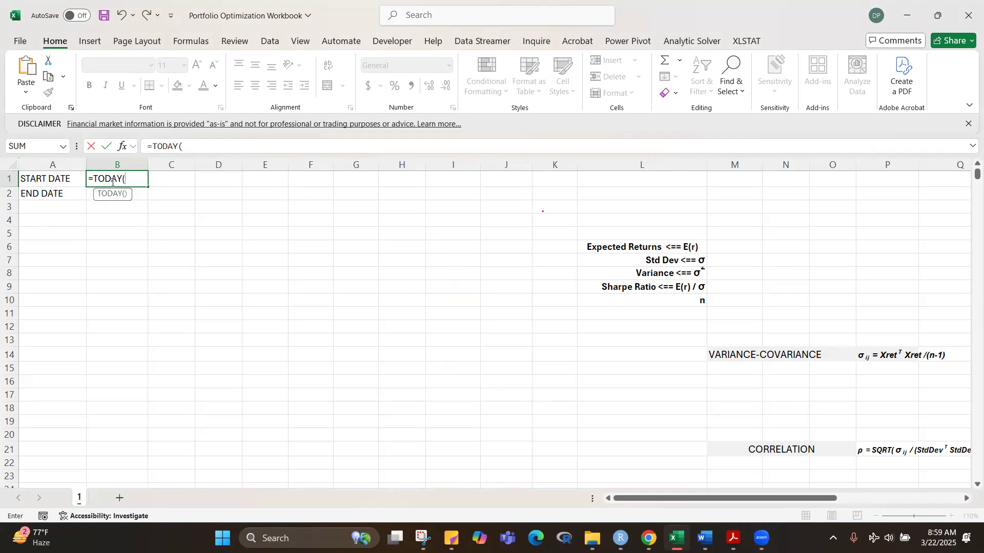
Step: Enter =TODAY()-120 as the start date in B1 and dismiss the financial data disclaimer
{"action": "type", "text": ")"}
{"action": "left_click", "coordinate": [113, 182]}
{"action": "type", "text": "120"}
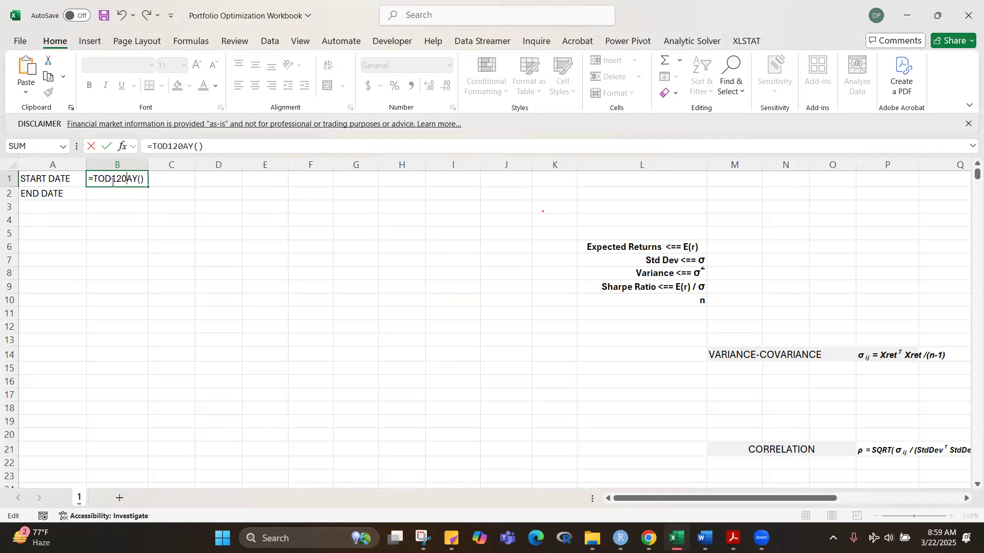
{"action": "key", "text": "BackSpace"}
{"action": "key", "text": "BackSpace"}
{"action": "key", "text": "BackSpace"}
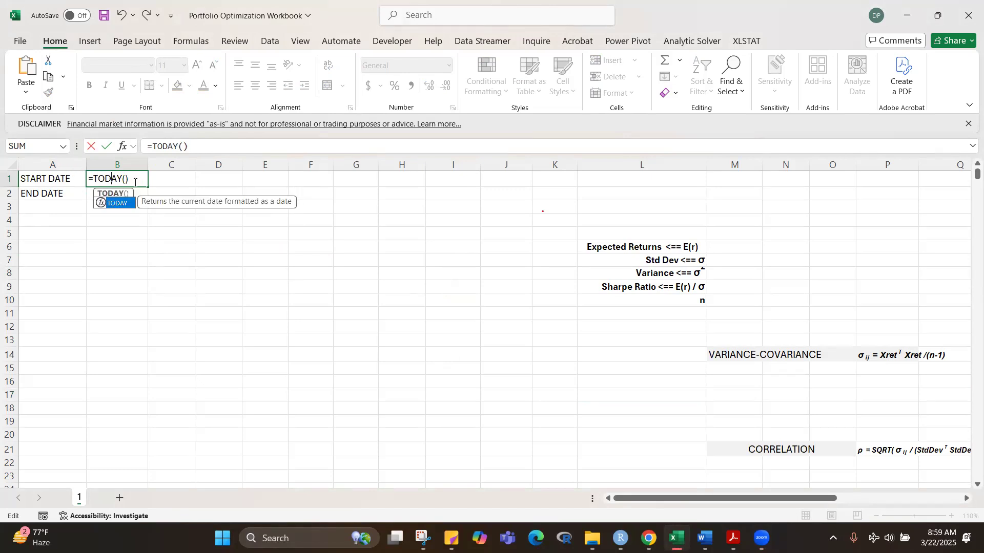
{"action": "left_click", "coordinate": [136, 182]}
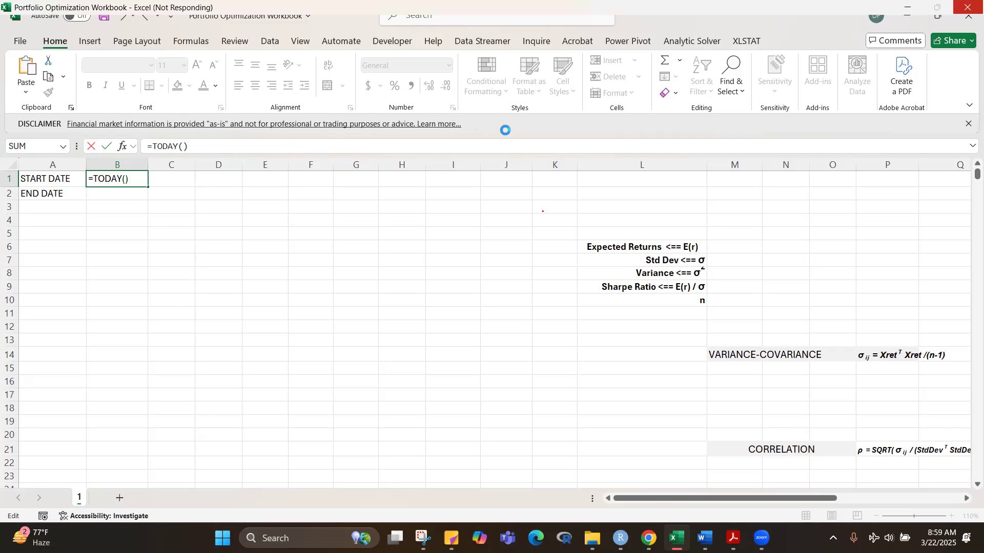
{"action": "type", "text": "-120"}
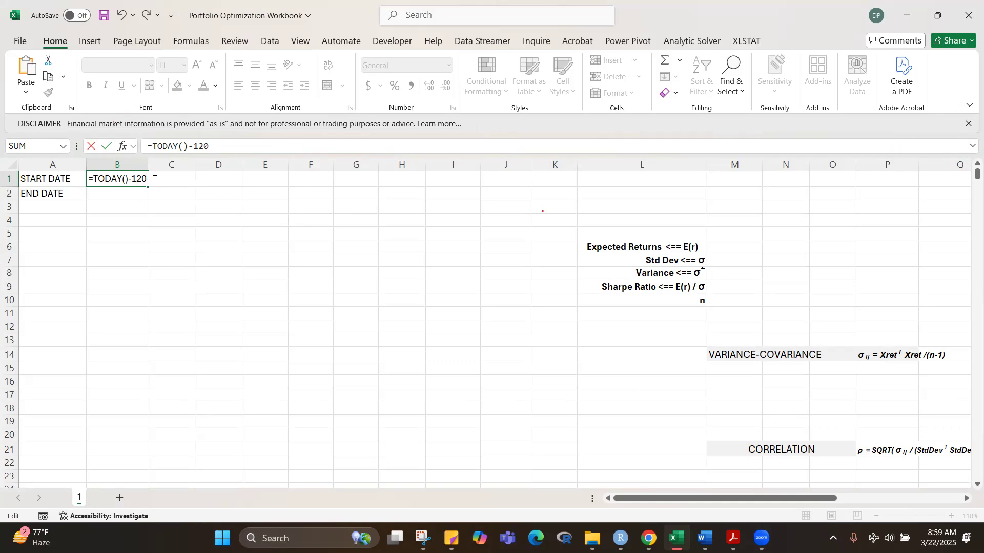
{"action": "key", "text": "ctrl+Return"}
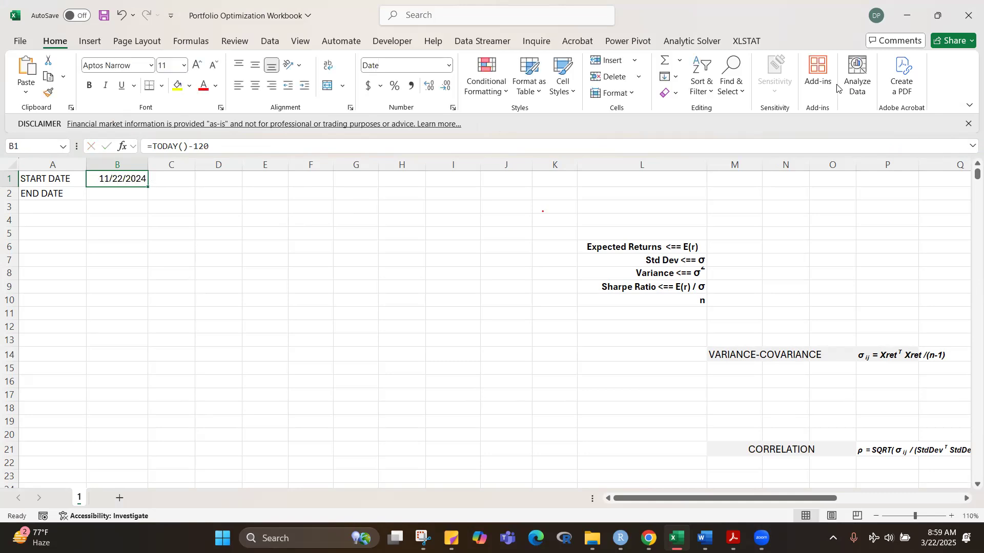
{"action": "left_click", "coordinate": [969, 124]}
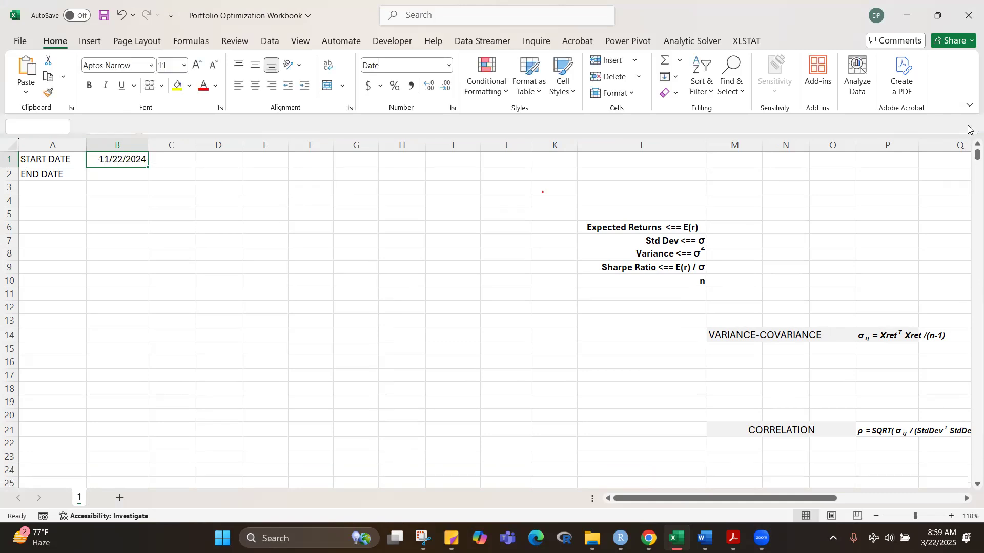
Step: Enter =TODAY() as the end date in B2
{"action": "left_click", "coordinate": [130, 211]}
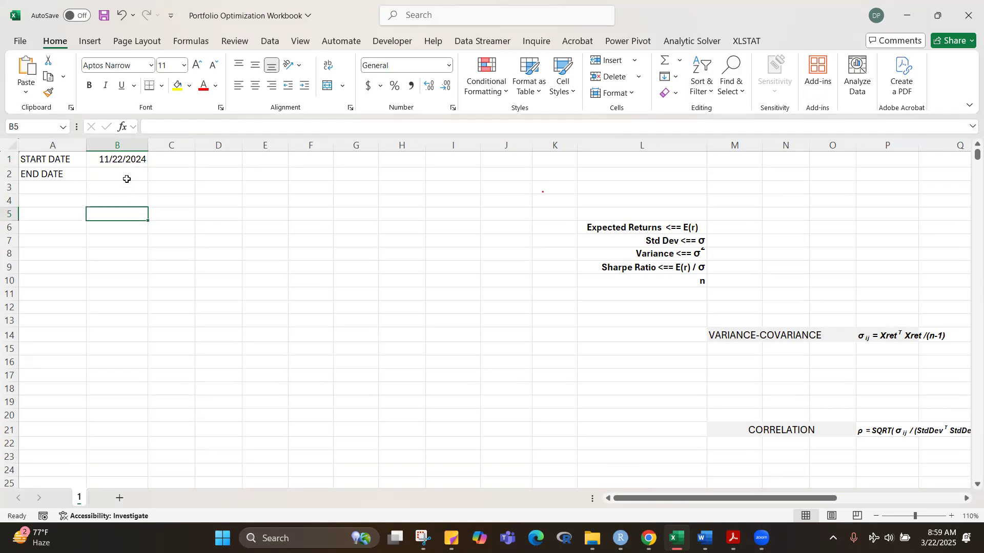
{"action": "left_click", "coordinate": [126, 179]}
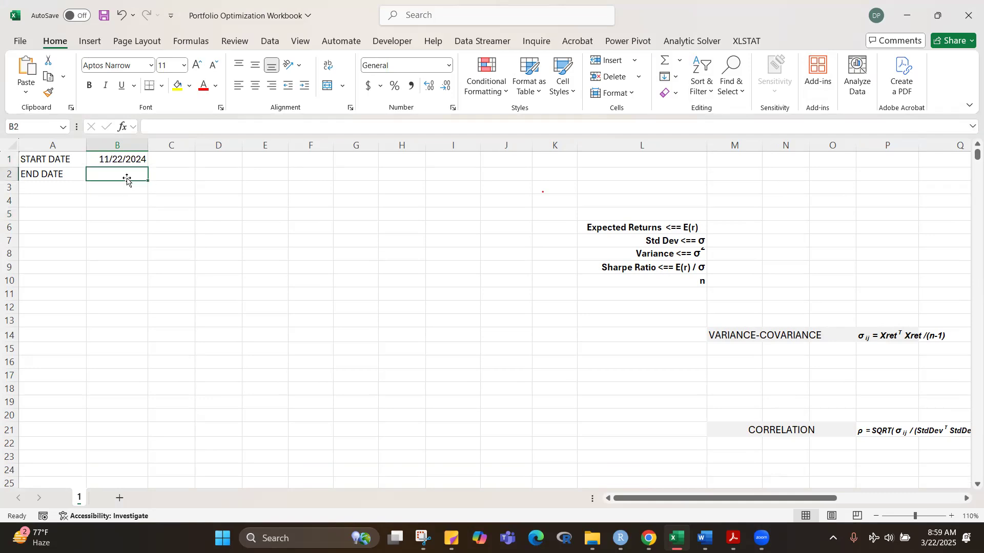
{"action": "type", "text": "=TODAY("}
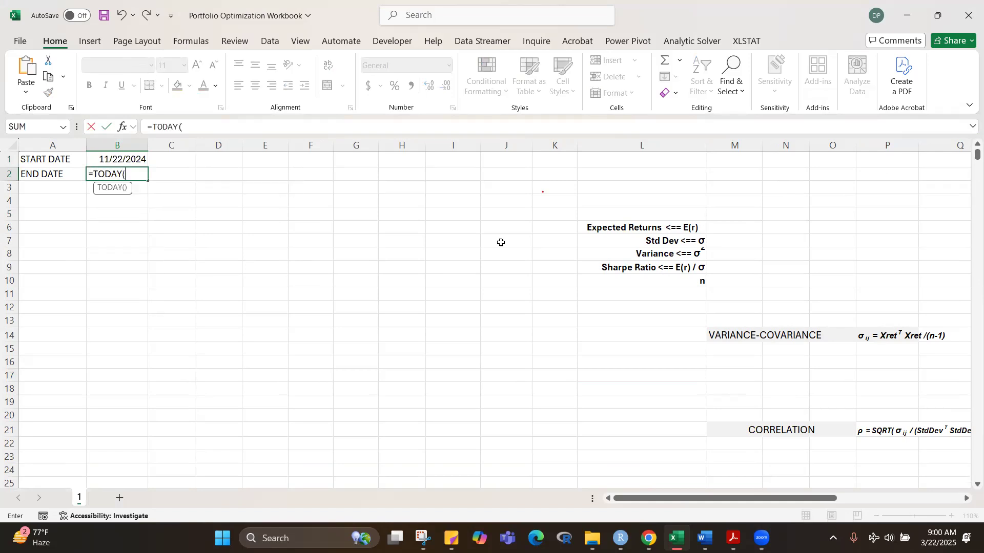
{"action": "type", "text": ")"}
{"action": "key", "text": "ctrl+Return"}
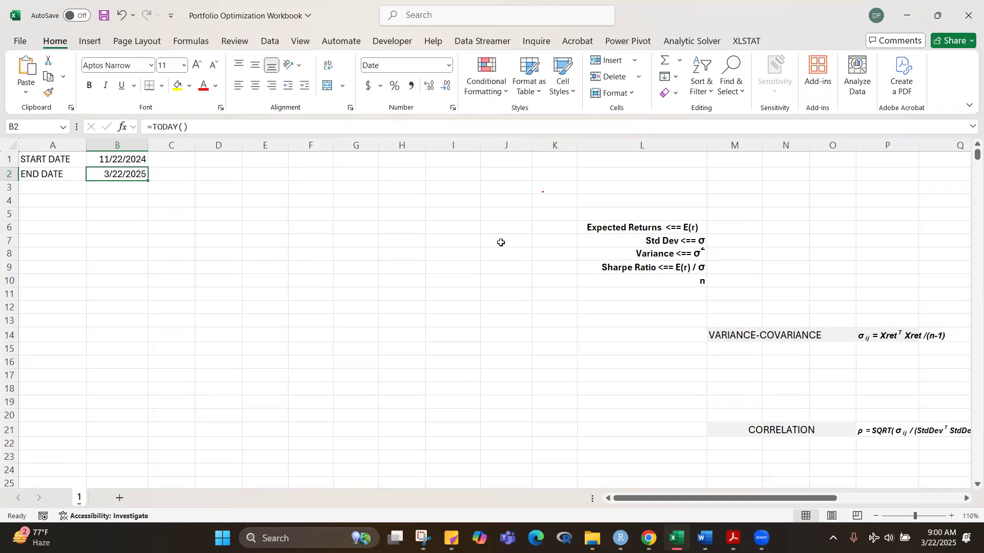
{"action": "left_click", "coordinate": [261, 333]}
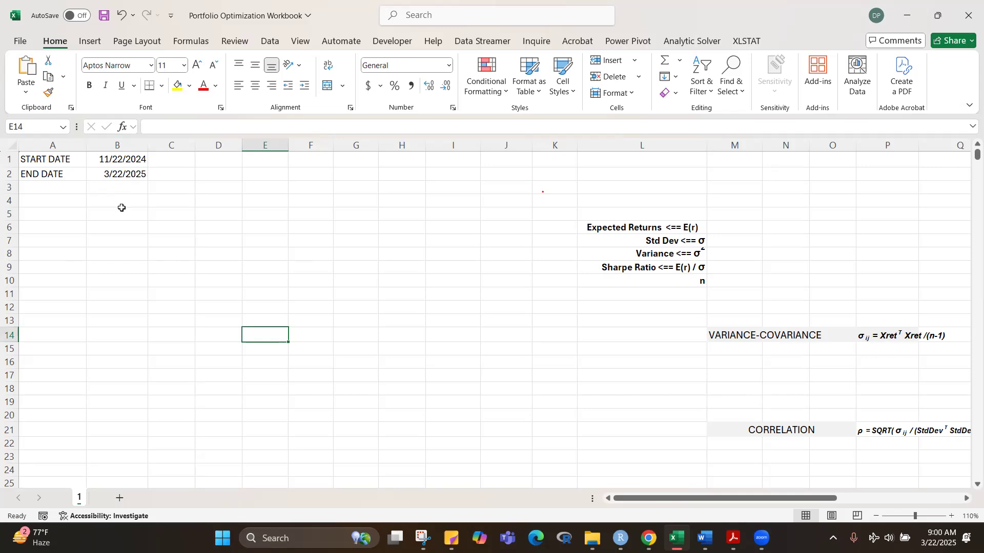
Step: Create names for the date cells in A1:B2 from the left-column labels only, and check the defined names
{"action": "left_click", "coordinate": [50, 160]}
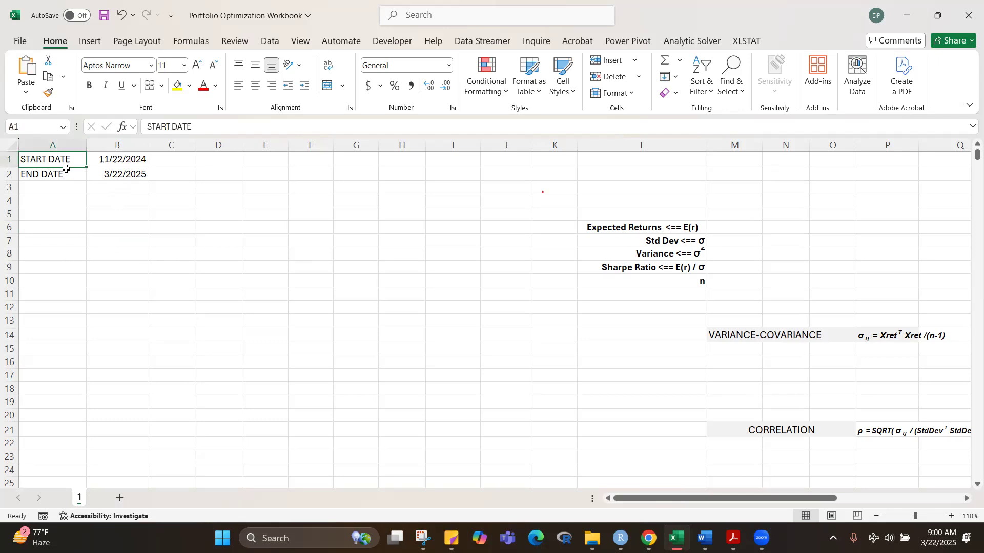
{"action": "left_click_drag", "start_coordinate": [66, 169], "coordinate": [110, 173]}
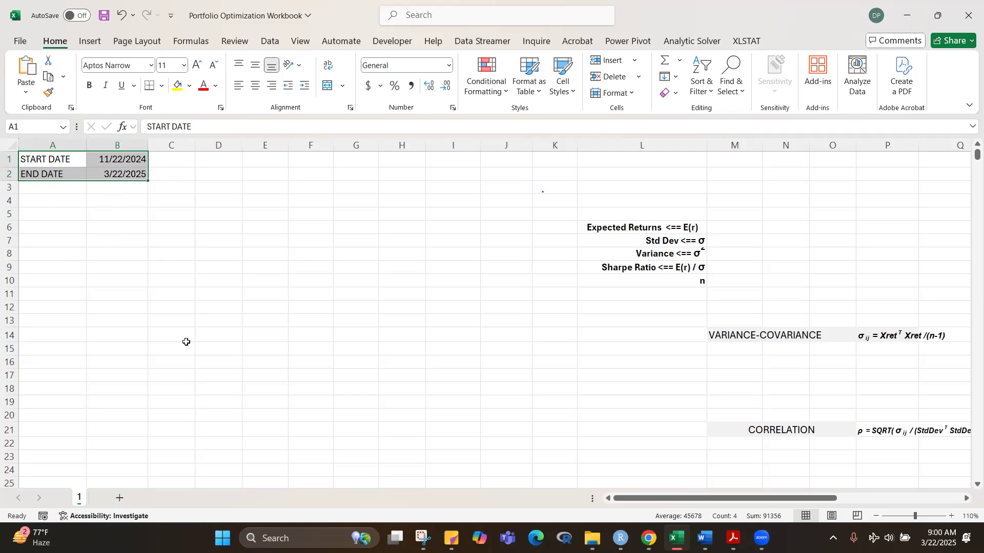
{"action": "key", "text": "ctrl+shift+F3"}
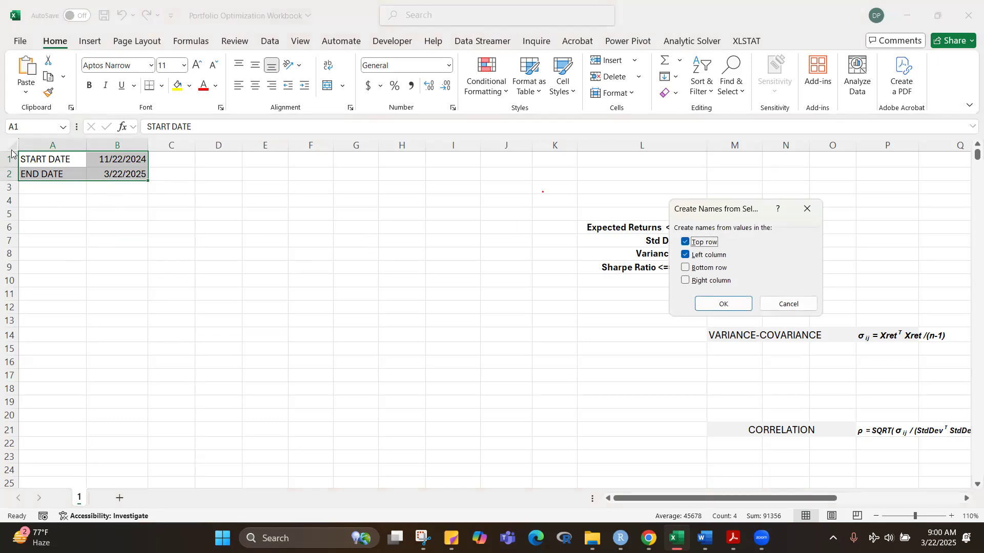
{"action": "left_click", "coordinate": [684, 243]}
{"action": "left_click", "coordinate": [723, 304]}
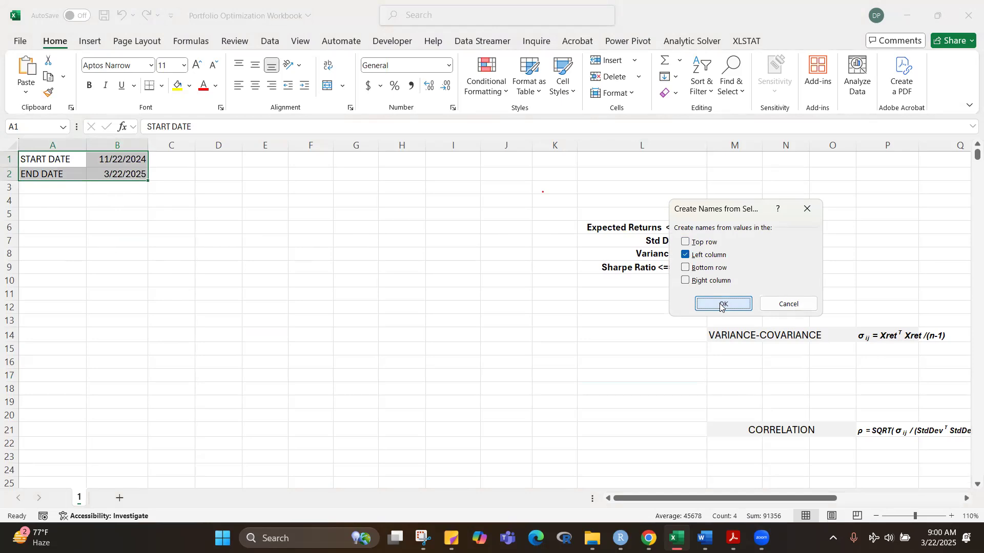
{"action": "left_click", "coordinate": [364, 320]}
{"action": "left_click", "coordinate": [117, 161]}
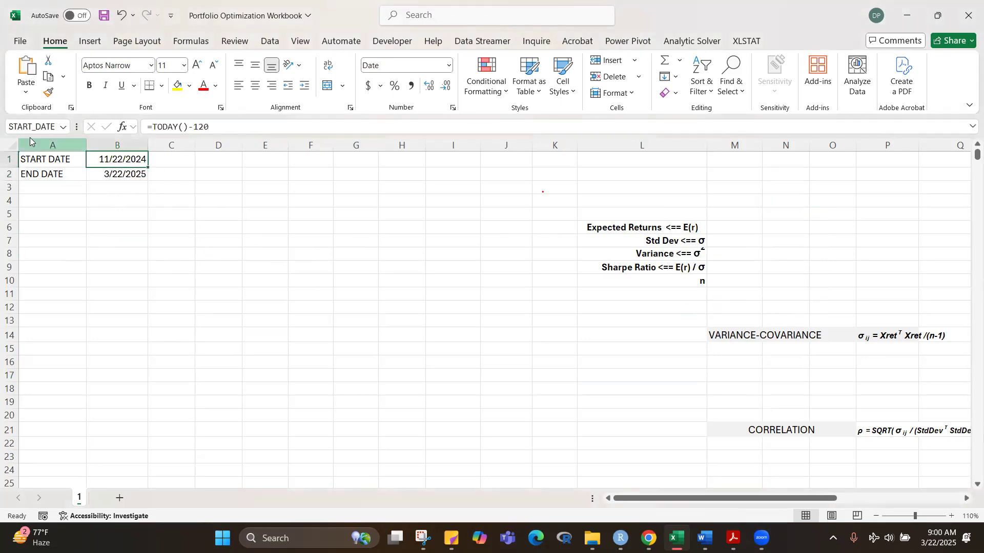
{"action": "left_click", "coordinate": [63, 128]}
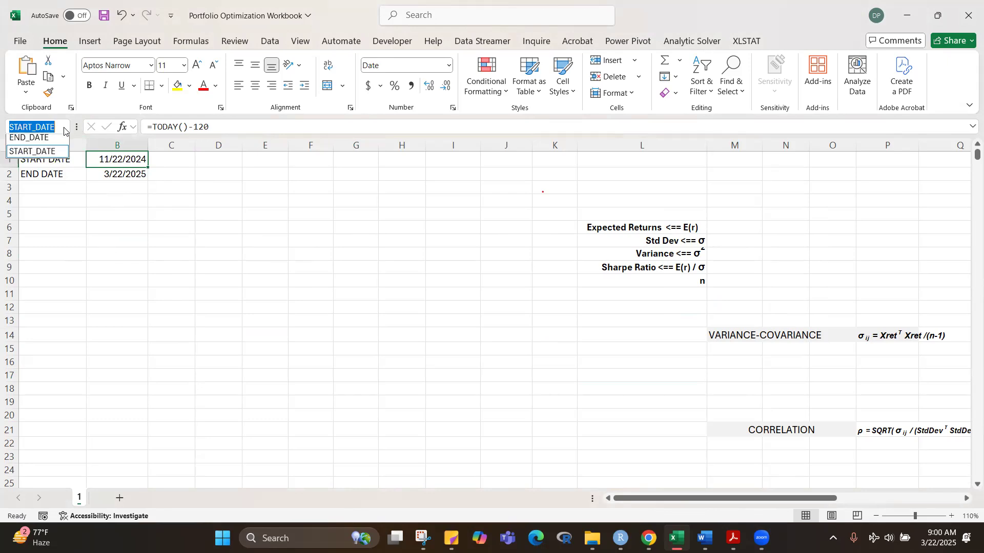
{"action": "key", "text": "Escape"}
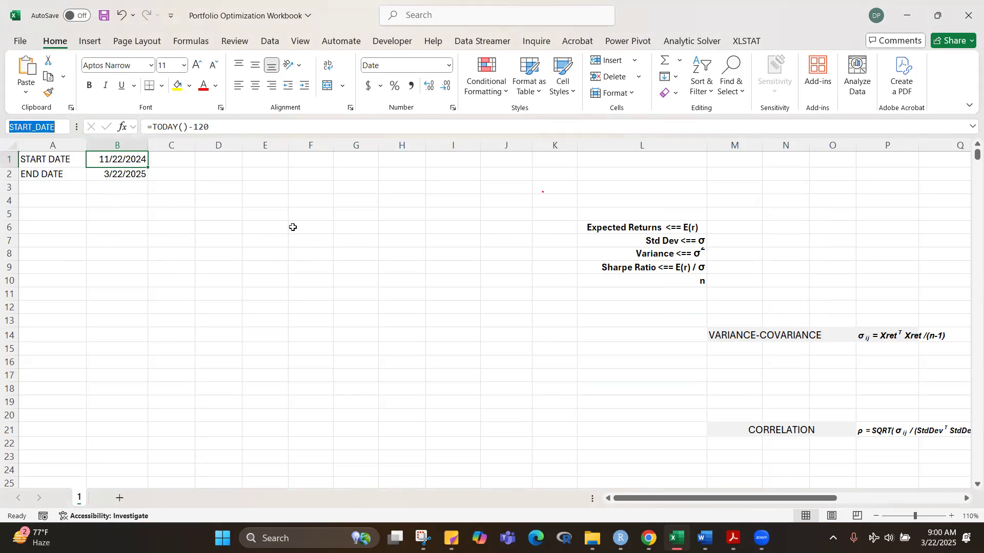
Step: Enter the stock tickers AAPL, GOOG and NVDA as column headings in B4:D4
{"action": "left_click", "coordinate": [113, 215]}
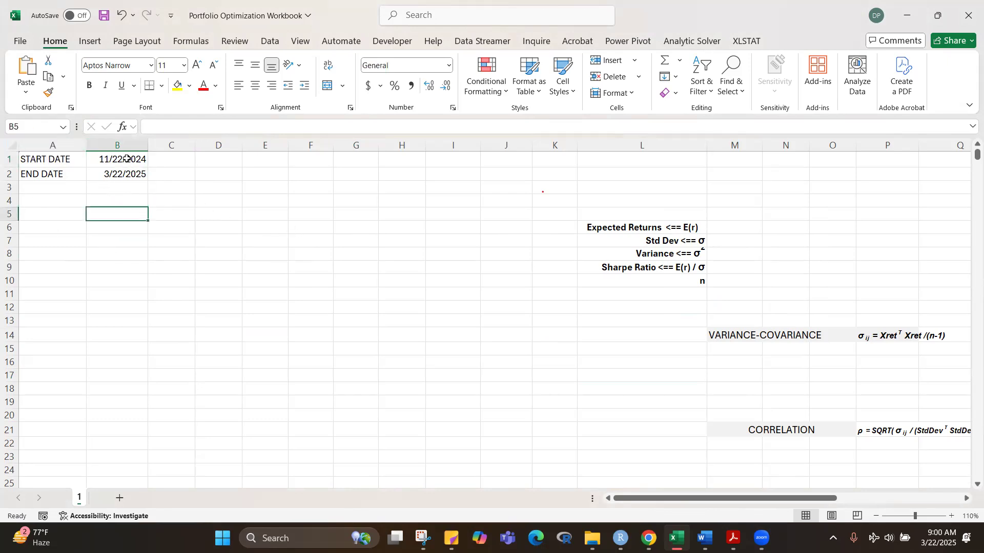
{"action": "left_click", "coordinate": [61, 202]}
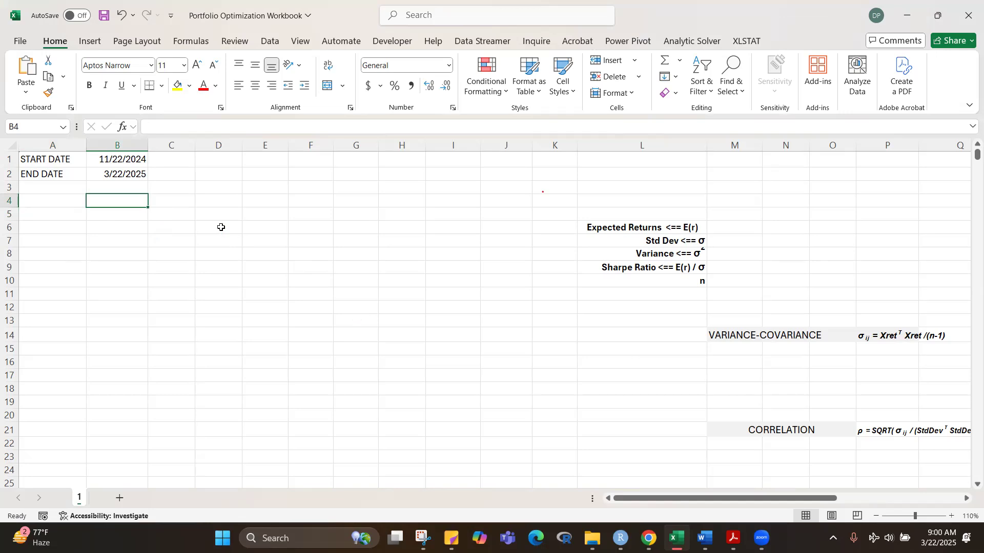
{"action": "type", "text": "AAPL"}
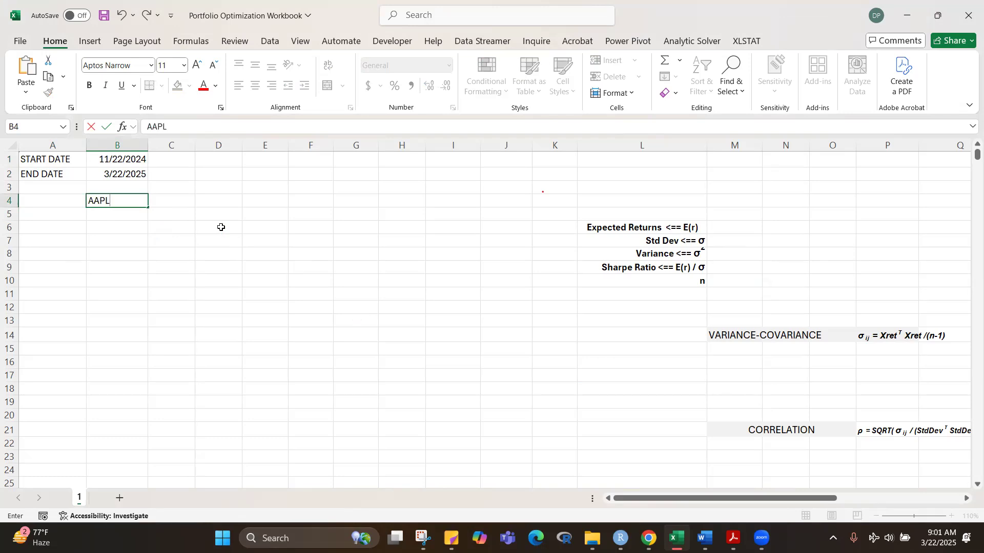
{"action": "key", "text": "Tab"}
{"action": "type", "text": "GOOG"}
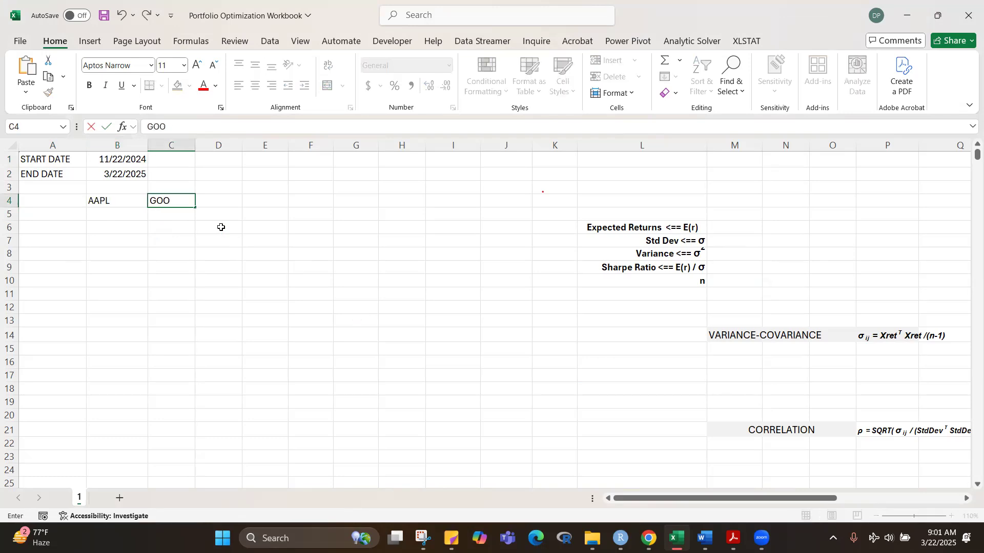
{"action": "left_click", "coordinate": [222, 227]}
{"action": "key", "text": "Up"}
{"action": "key", "text": "Up"}
{"action": "type", "text": "NVDA"}
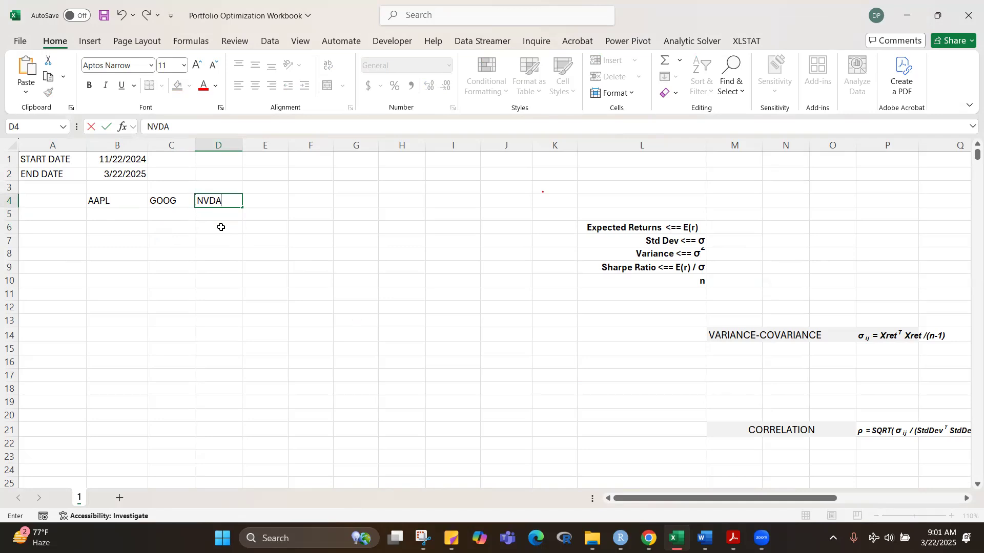
{"action": "key", "text": "Return"}
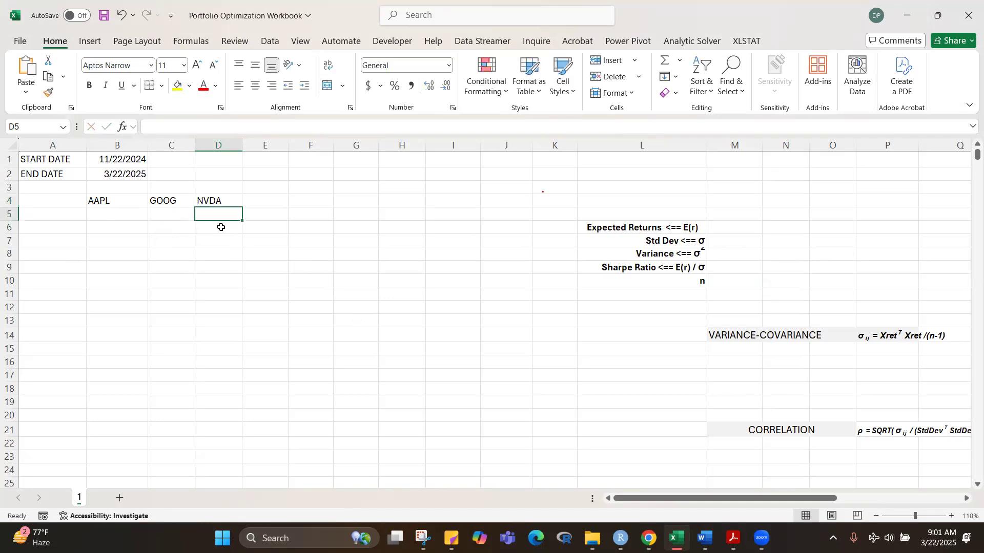
{"action": "left_click", "coordinate": [253, 273]}
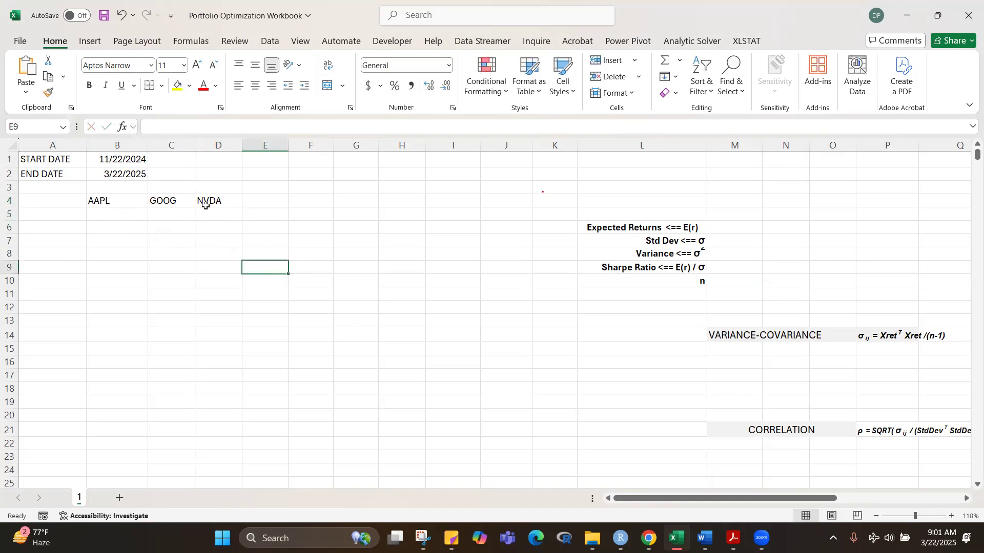
Step: Enter =STOCKHISTORY(B4,START_DATE,END_DATE) in A5 to retrieve the dates and closing prices for AAPL
{"action": "left_click", "coordinate": [80, 213]}
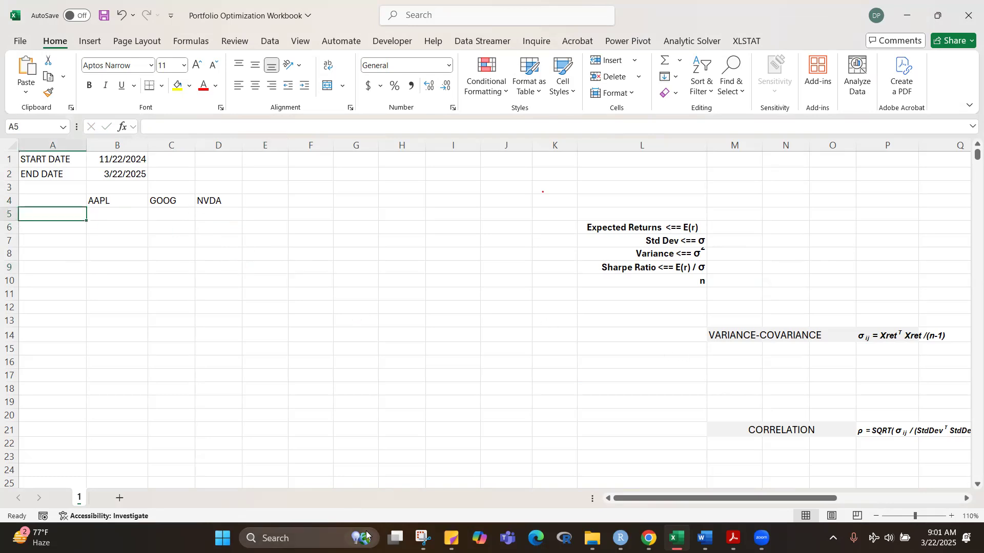
{"action": "type", "text": "=STOC"}
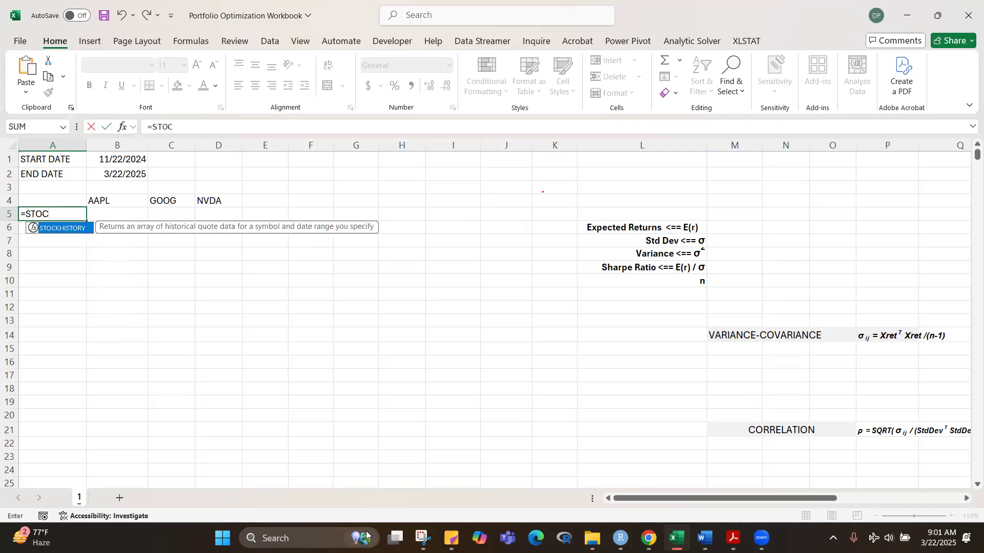
{"action": "key", "text": "Tab"}
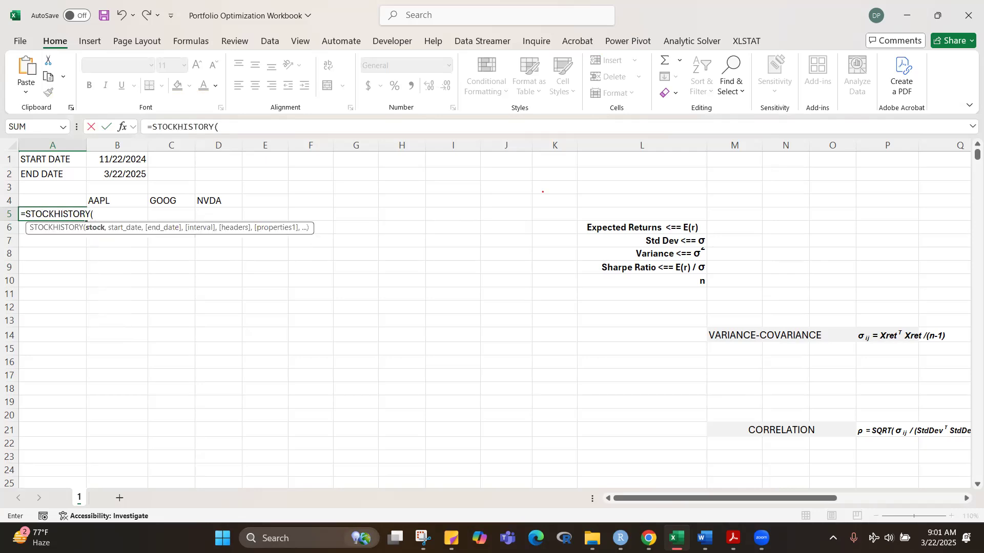
{"action": "left_click", "coordinate": [122, 202]}
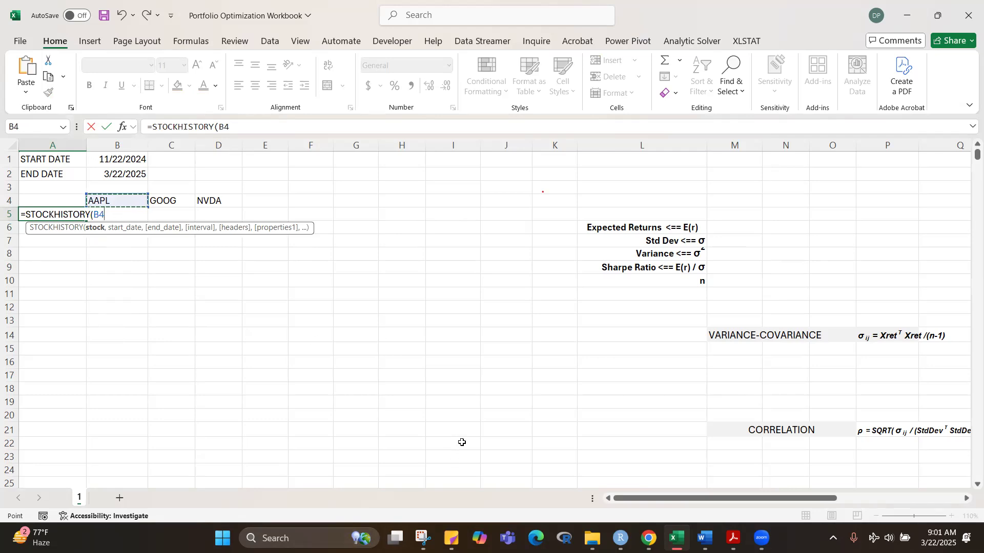
{"action": "type", "text": ","}
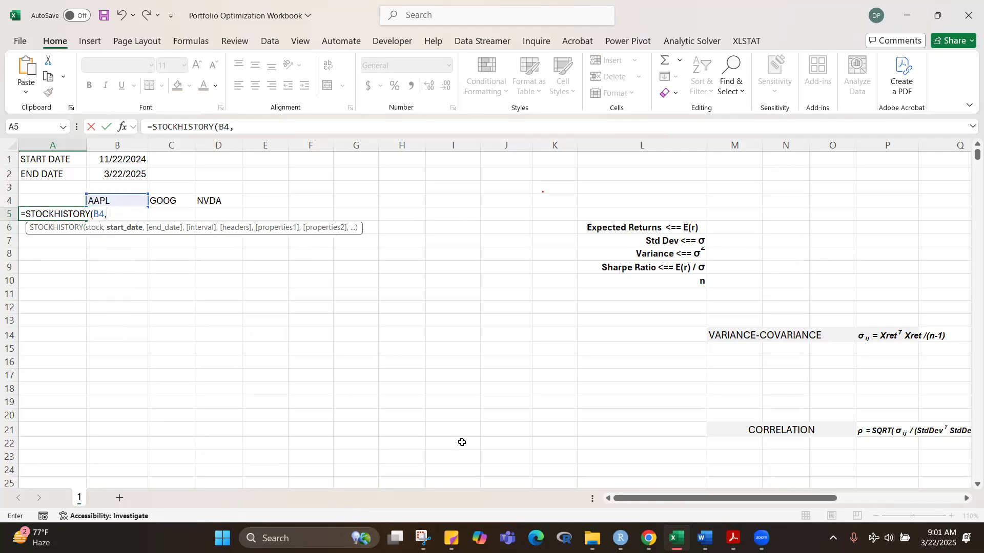
{"action": "type", "text": "STA"}
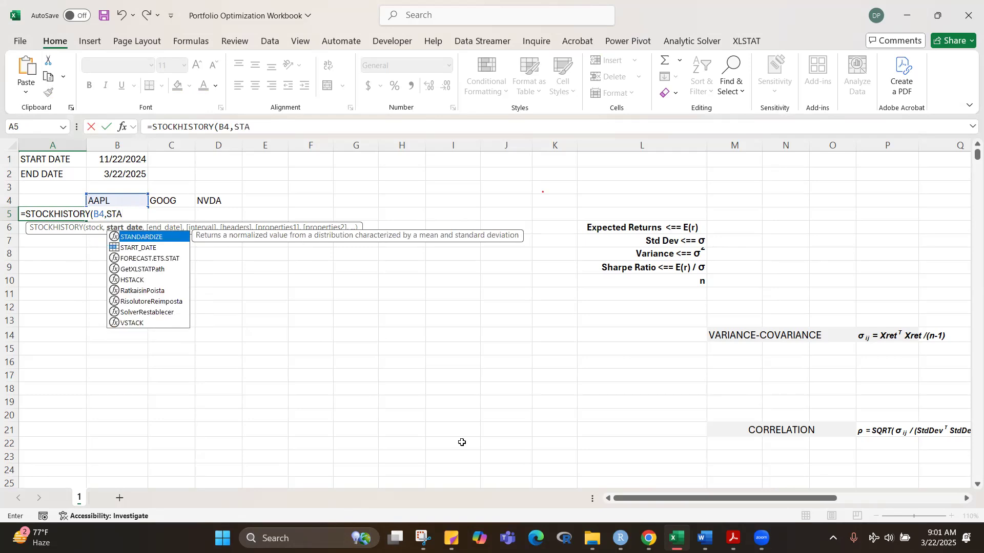
{"action": "type", "text": "R"}
{"action": "key", "text": "Tab"}
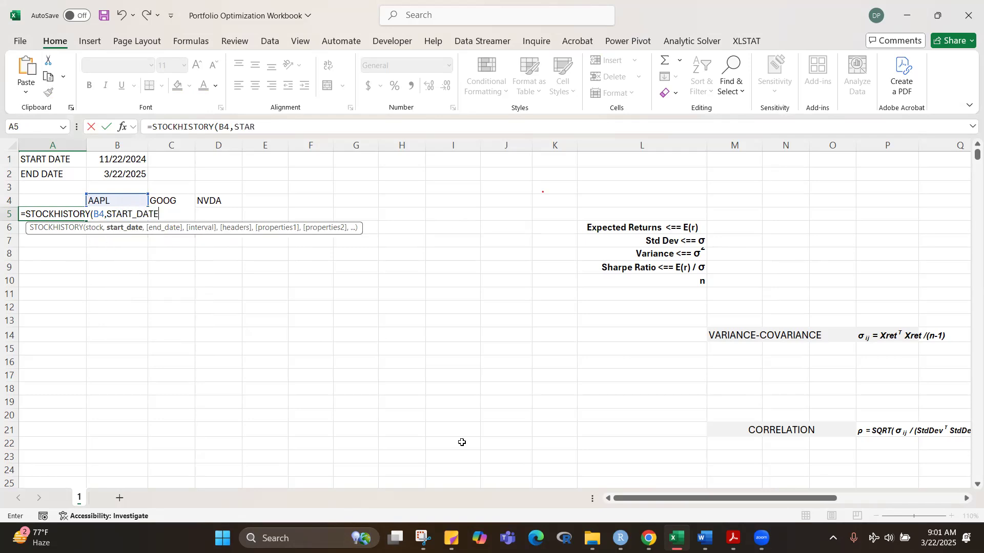
{"action": "type", "text": ",END"}
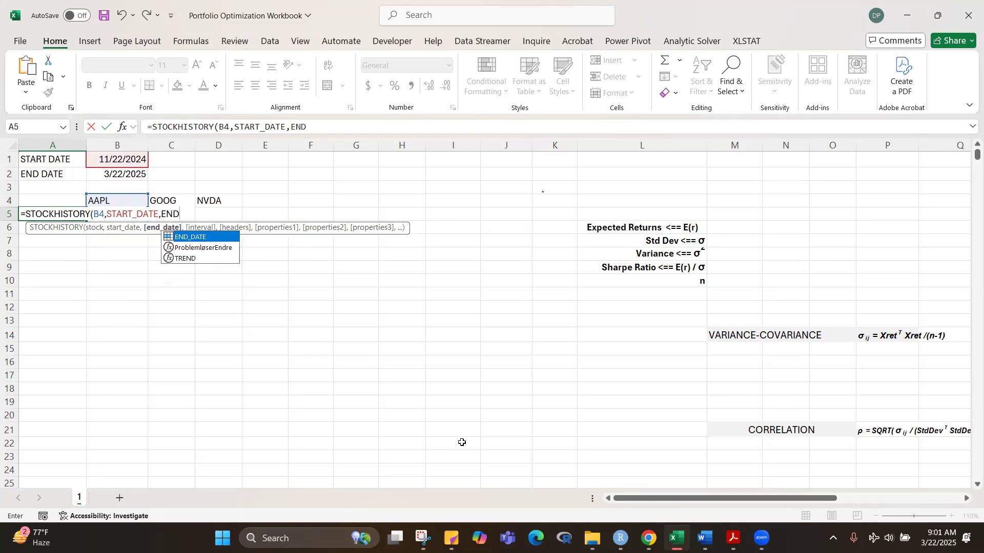
{"action": "key", "text": "Tab"}
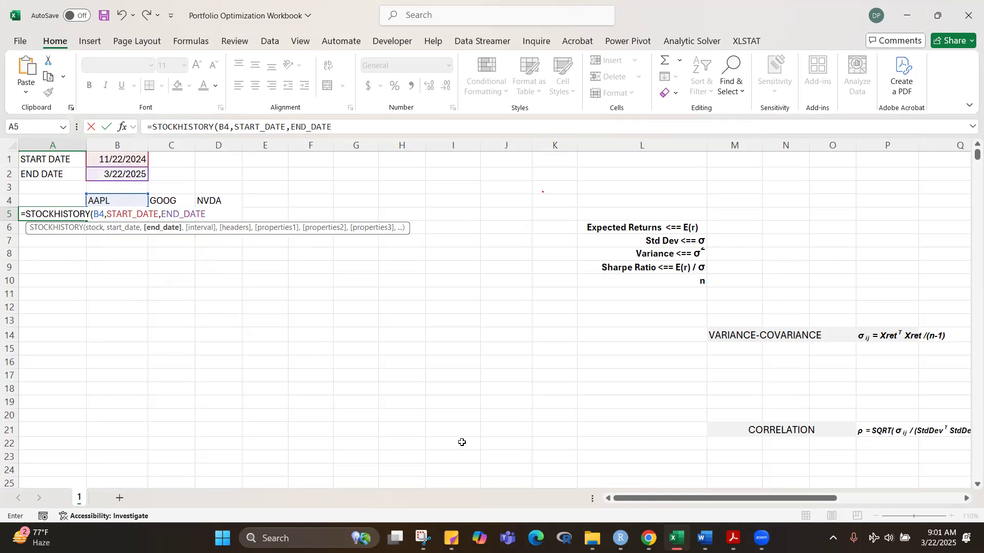
{"action": "type", "text": ")"}
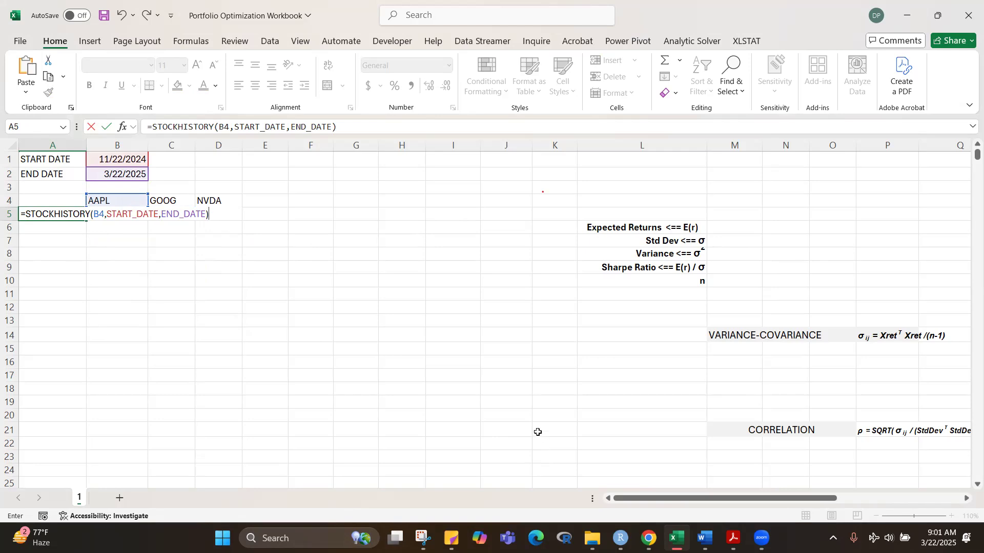
{"action": "key", "text": "ctrl+Return"}
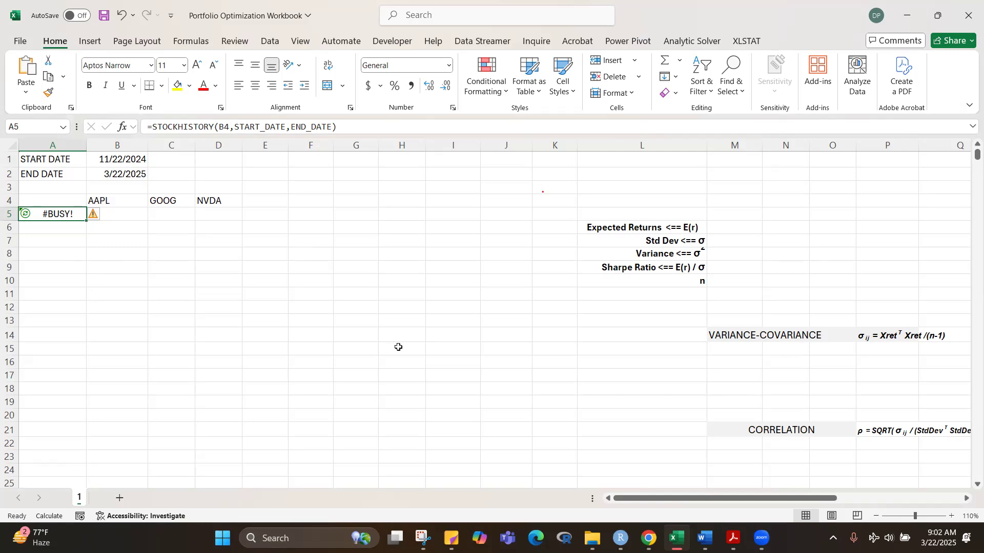
{"action": "key", "text": "Down"}
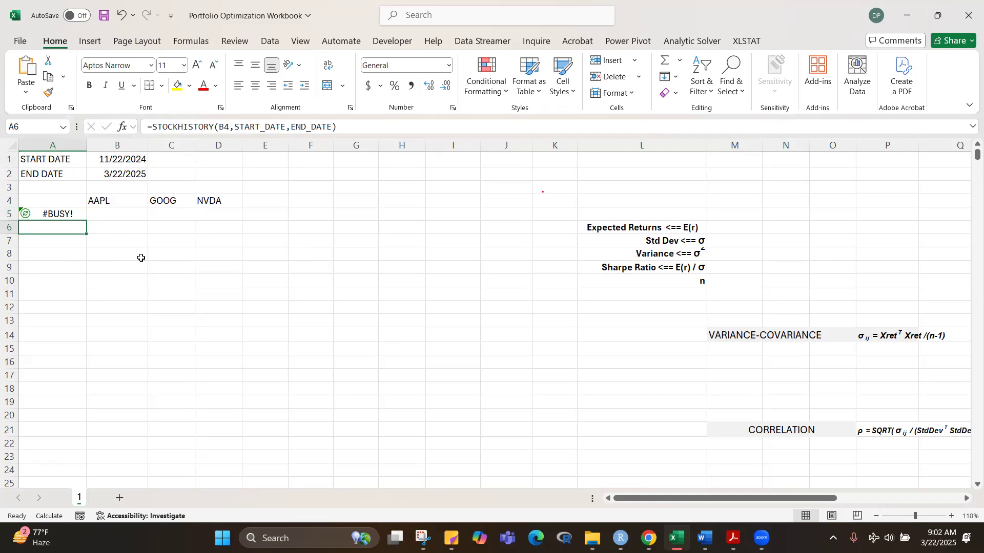
{"action": "key", "text": "Up"}
{"action": "key", "text": "Up"}
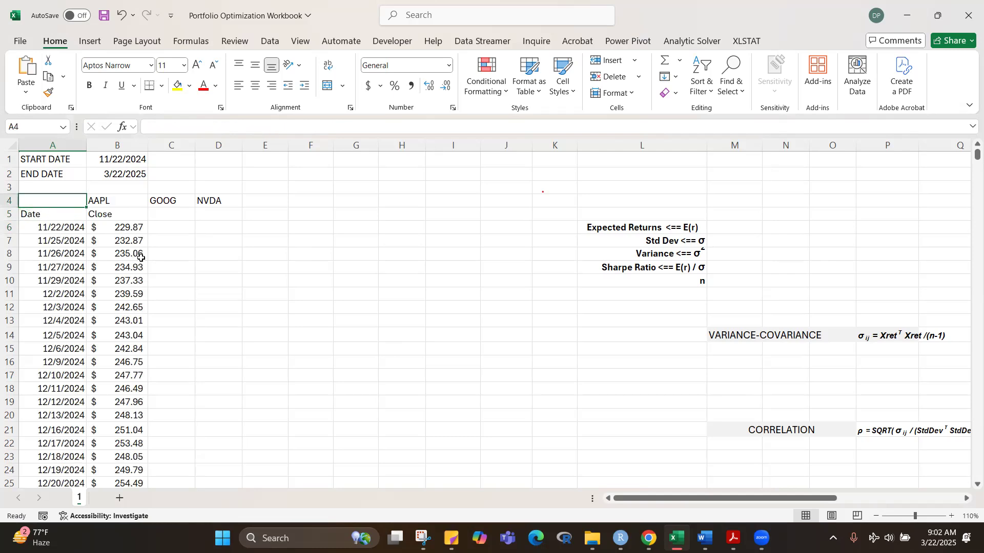
{"action": "left_click", "coordinate": [276, 290]}
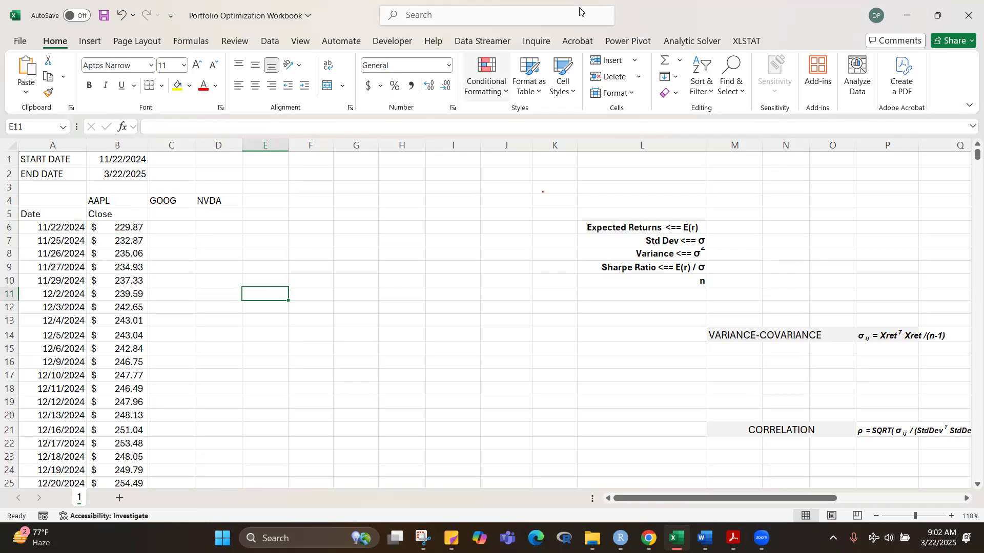
{"action": "left_click", "coordinate": [421, 203]}
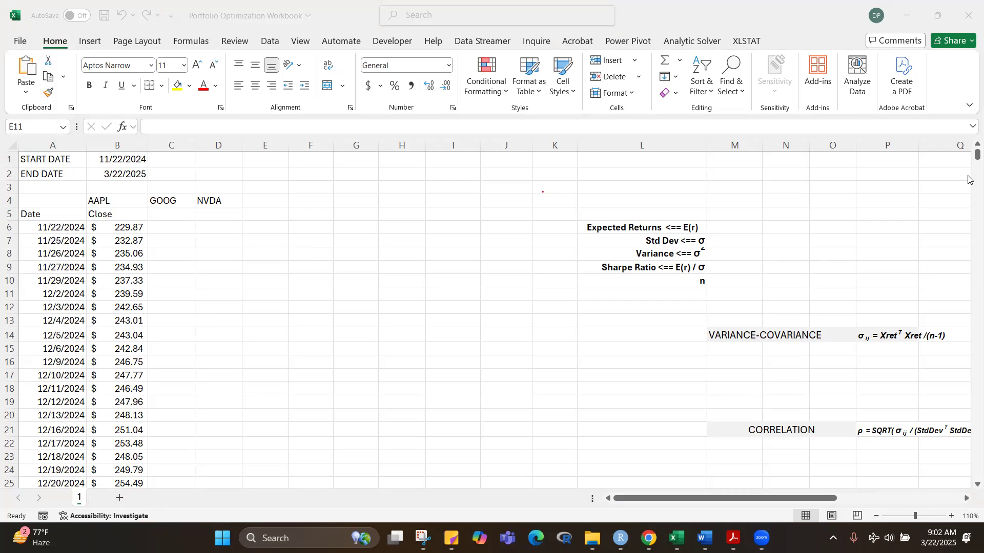
{"action": "left_click", "coordinate": [968, 155]}
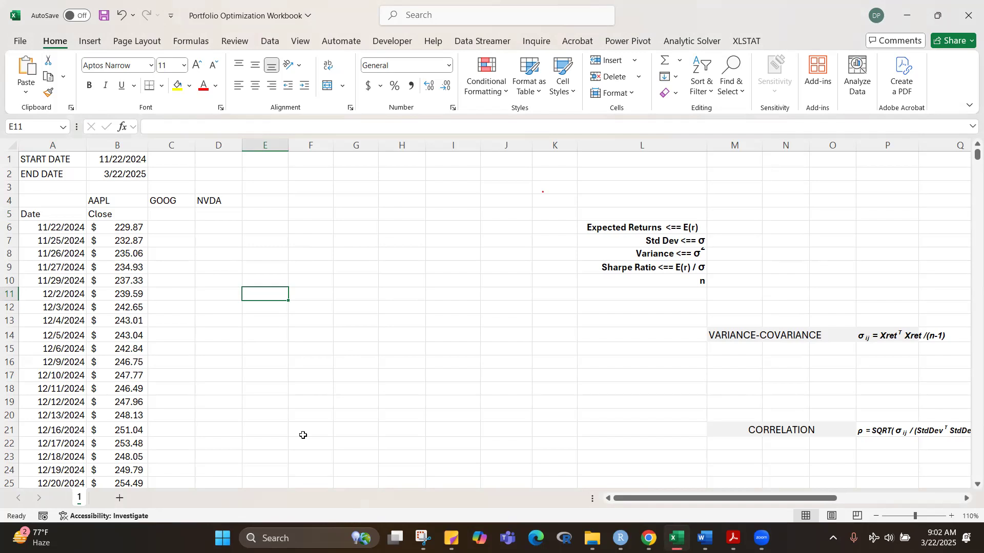
{"action": "key", "text": "alt+Tab"}
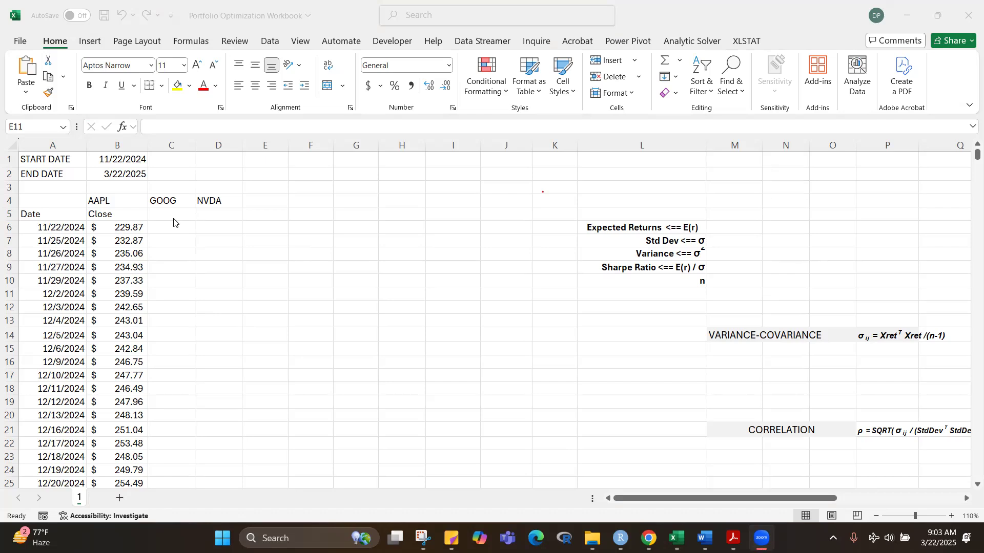
Step: Enter =STOCKHISTORY(C4,START_DATE,END_DATE,,,1) in C5 for GOOG's closing prices only, and fill it across to D5 for NVDA
{"action": "left_click", "coordinate": [171, 215]}
{"action": "left_click", "coordinate": [171, 216]}
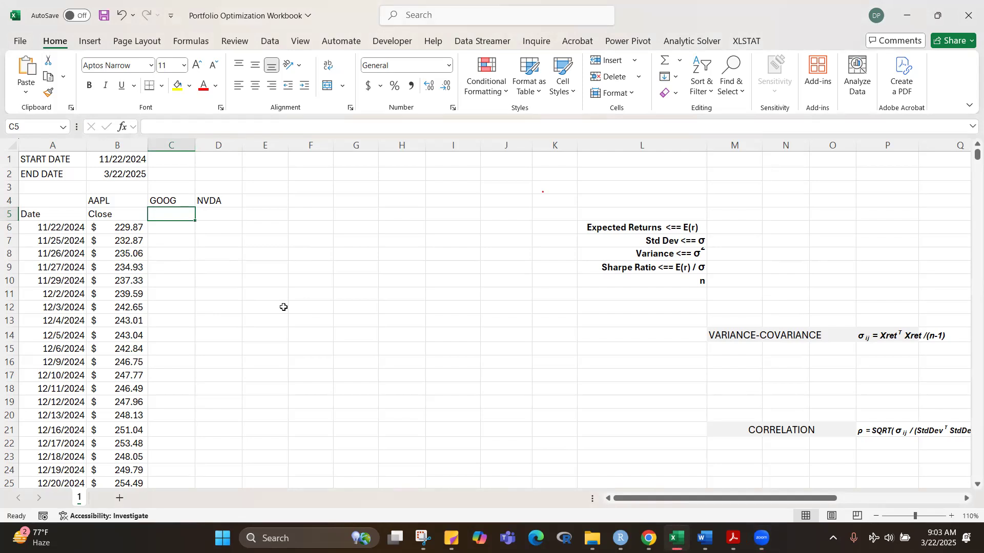
{"action": "type", "text": "=STOCK"}
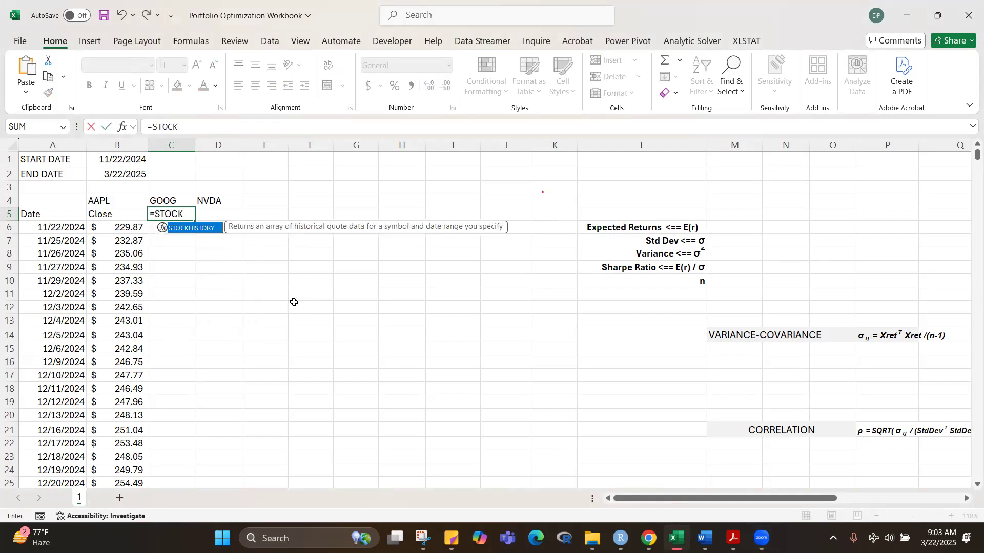
{"action": "key", "text": "Tab"}
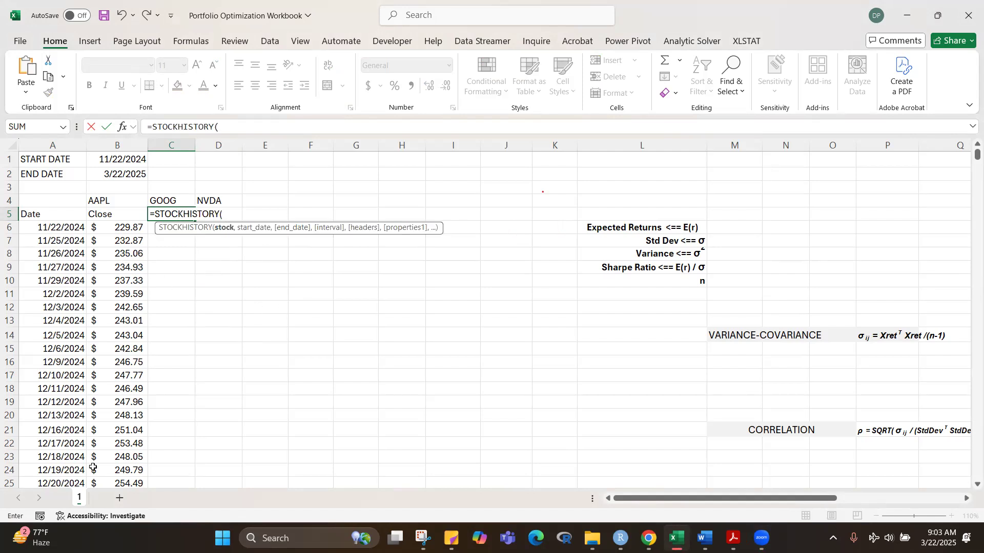
{"action": "left_click", "coordinate": [163, 202]}
{"action": "type", "text": ",STAR"}
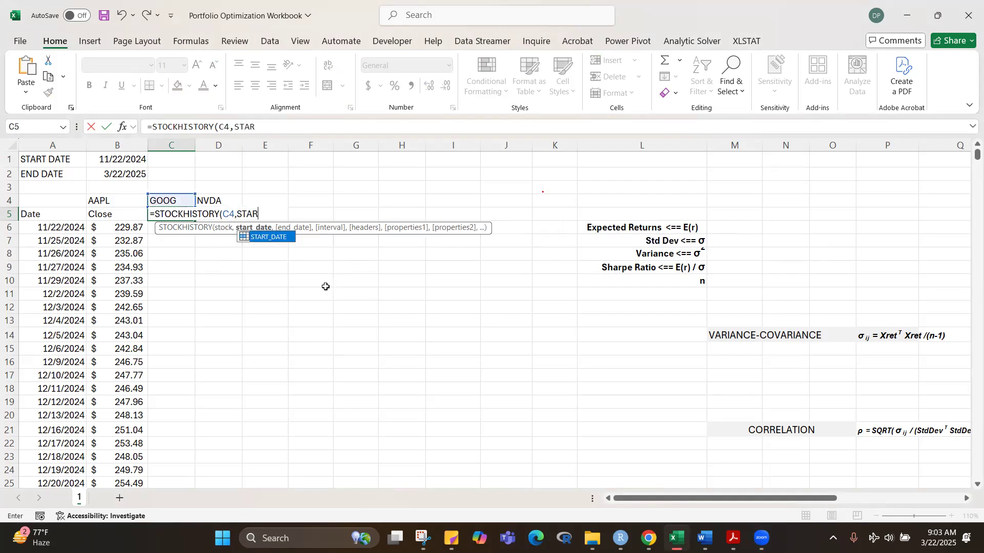
{"action": "key", "text": "Tab"}
{"action": "type", "text": ",END"}
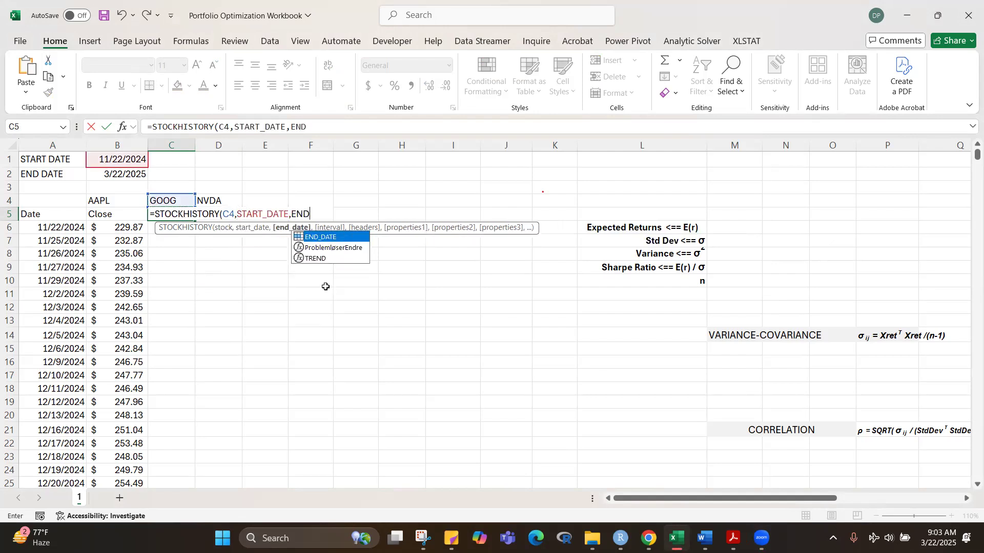
{"action": "key", "text": "Tab"}
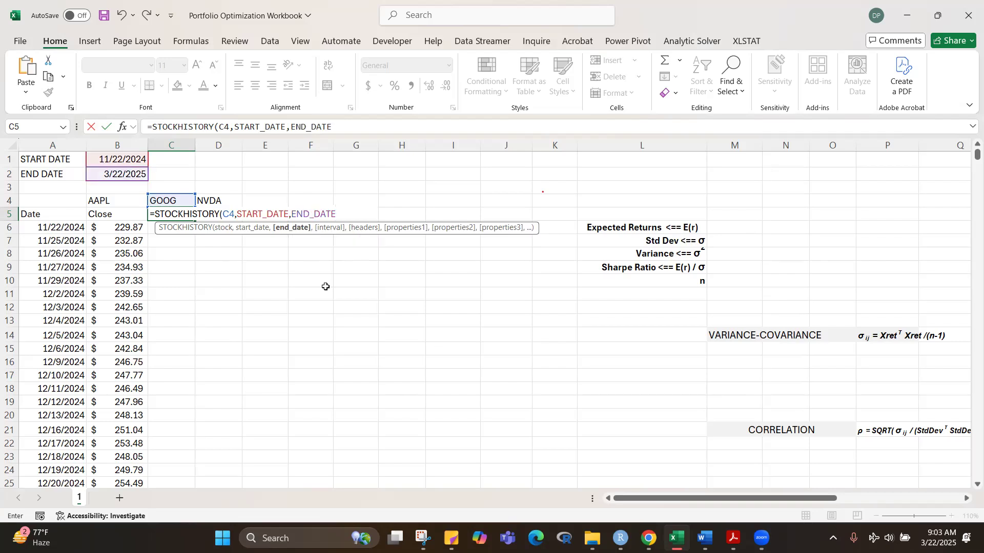
{"action": "type", "text": ",,,"}
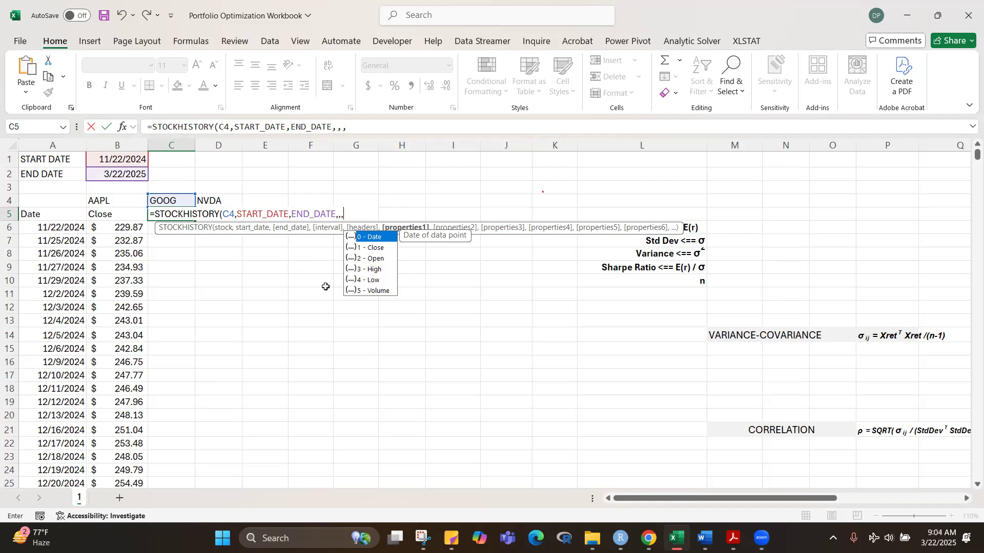
{"action": "type", "text": "1"}
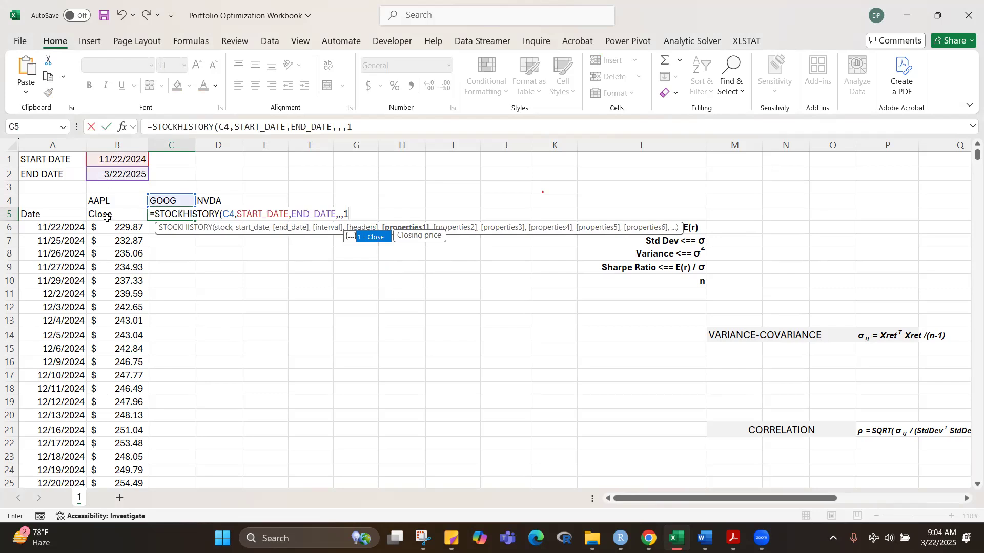
{"action": "type", "text": ")"}
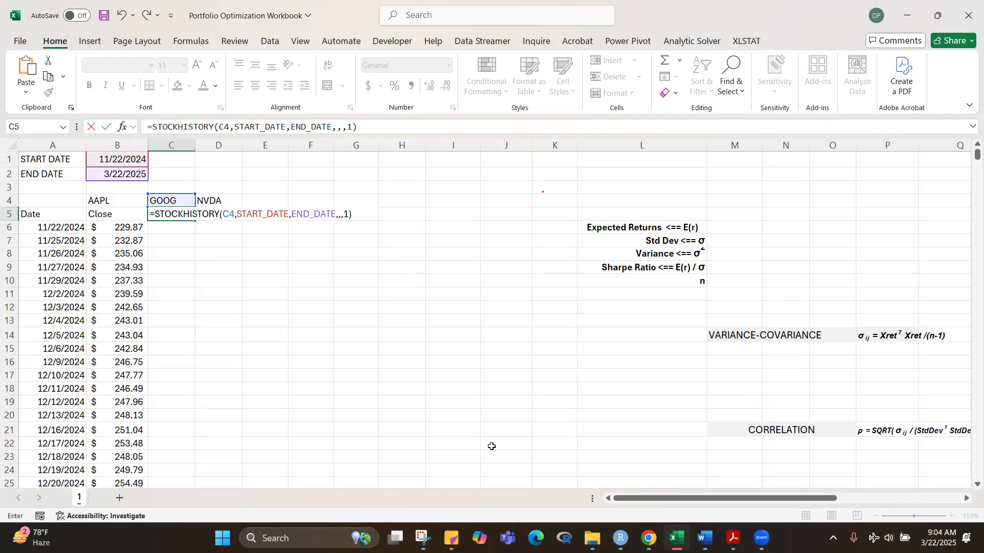
{"action": "key", "text": "ctrl+Return"}
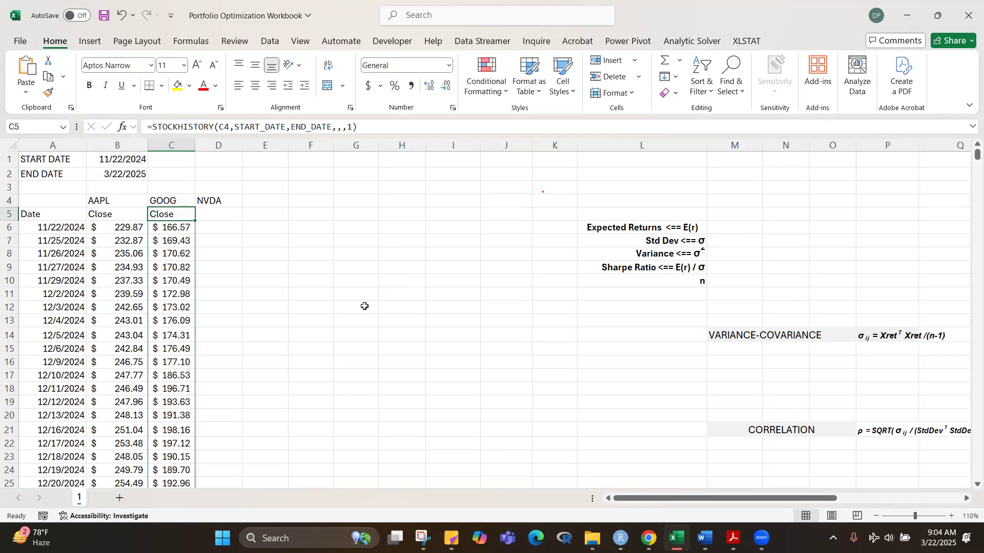
{"action": "left_click_drag", "start_coordinate": [195, 221], "coordinate": [230, 225]}
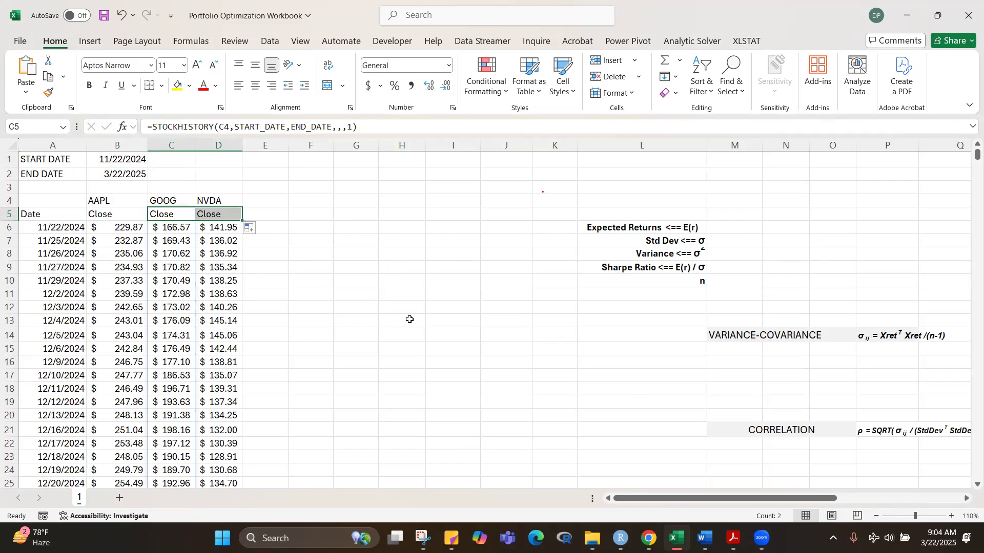
Step: Narrow columns B and A to fit their prices and dates more closely
{"action": "left_click_drag", "start_coordinate": [149, 144], "coordinate": [134, 144]}
{"action": "left_click", "coordinate": [370, 338]}
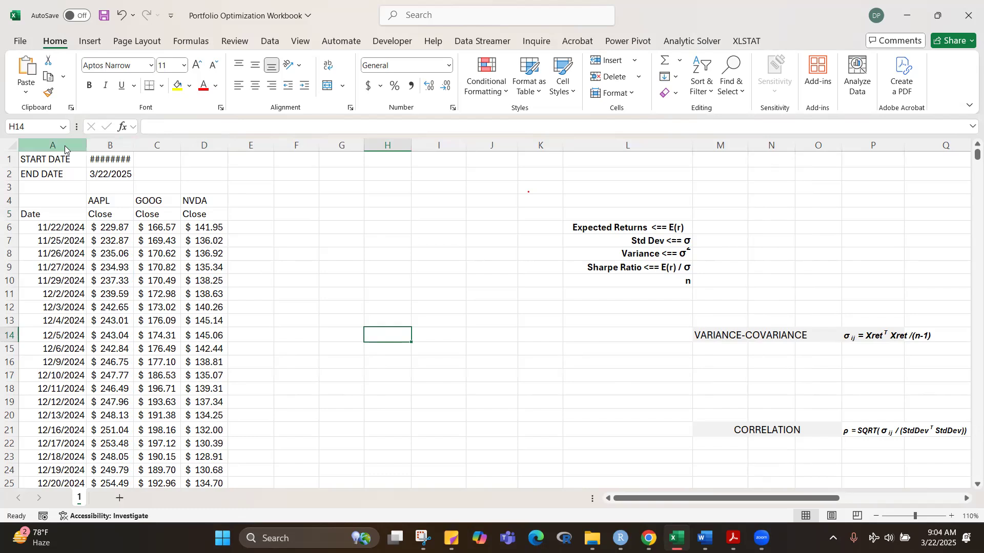
{"action": "left_click_drag", "start_coordinate": [86, 147], "coordinate": [74, 148]}
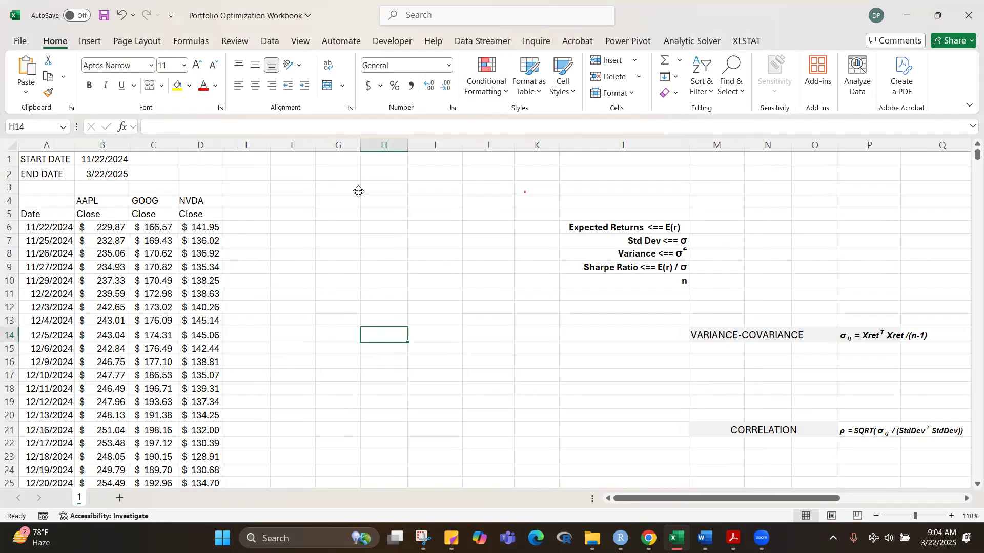
Step: Format the closing prices in B6:D84 as Number with two decimal places and the 1000 separator
{"action": "left_click_drag", "start_coordinate": [105, 228], "coordinate": [190, 230]}
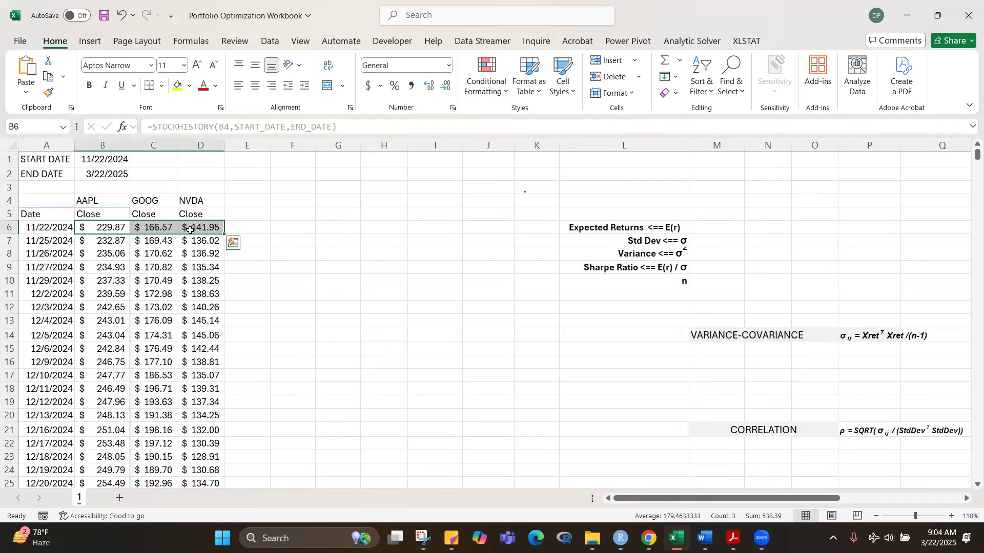
{"action": "key", "text": "ctrl+shift+Down"}
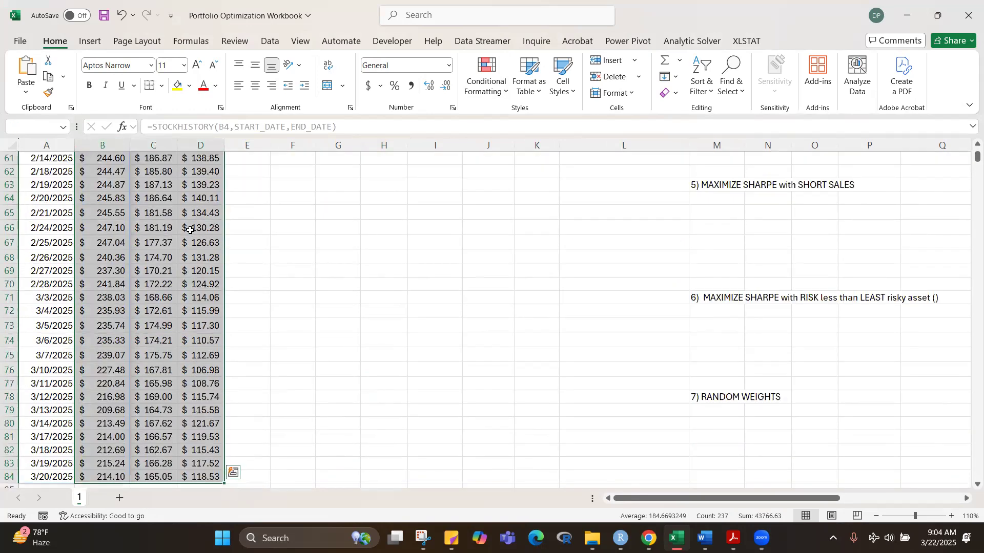
{"action": "key", "text": "ctrl+BackSpace"}
{"action": "key", "text": "ctrl+1"}
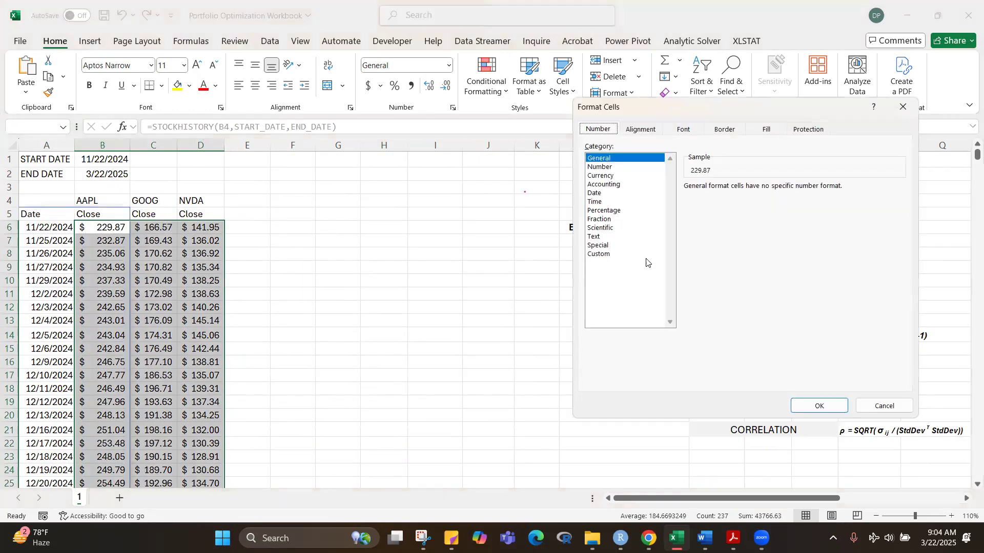
{"action": "left_click", "coordinate": [600, 167]}
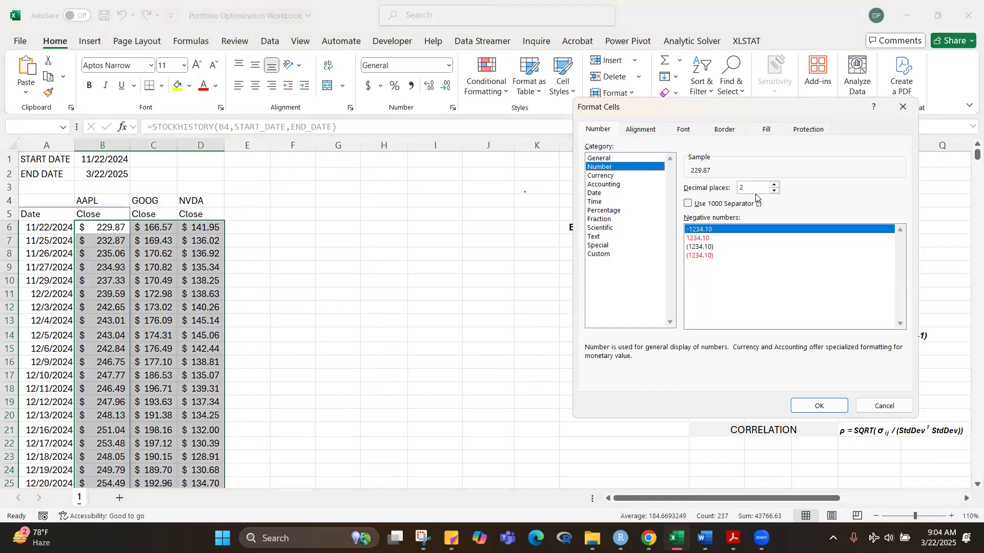
{"action": "left_click", "coordinate": [689, 204]}
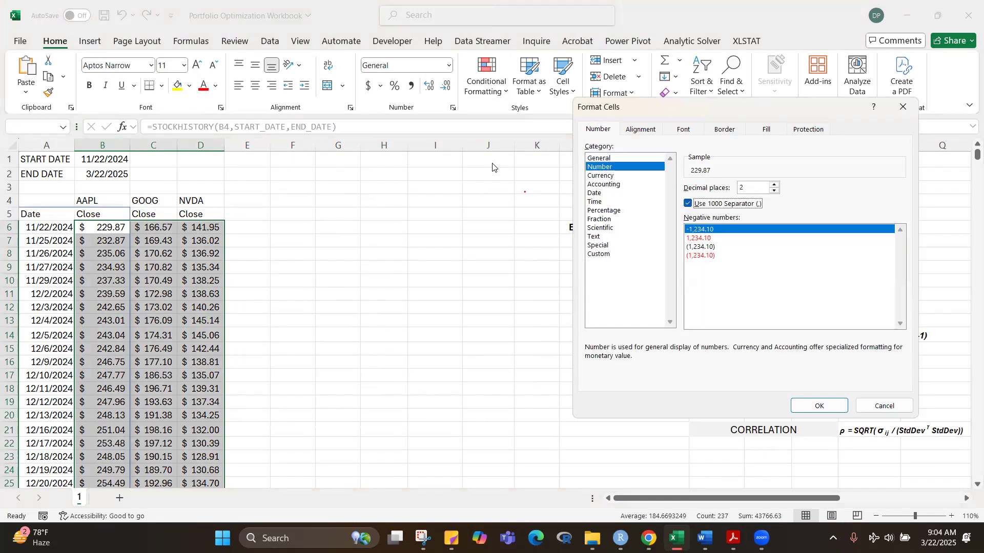
{"action": "left_click", "coordinate": [829, 408]}
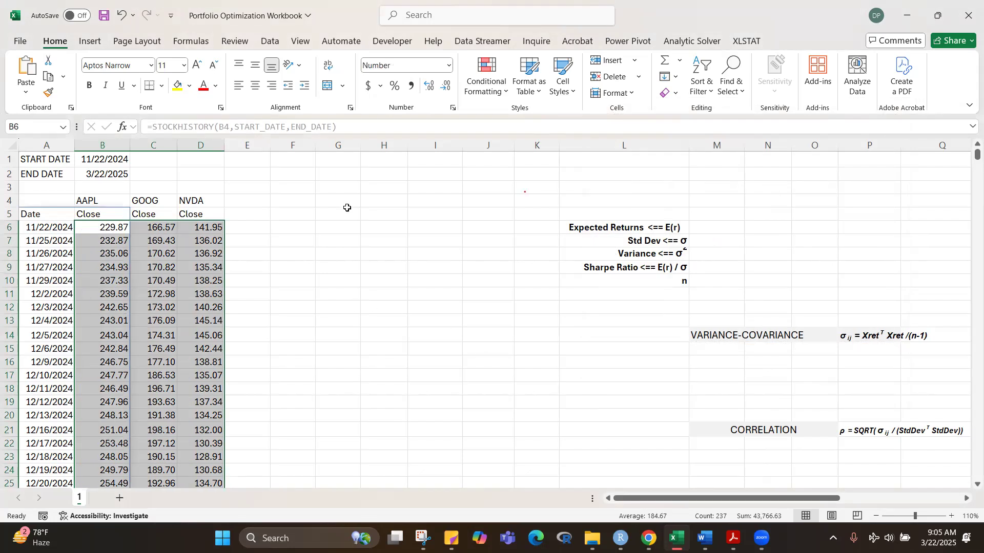
{"action": "left_click", "coordinate": [404, 309]}
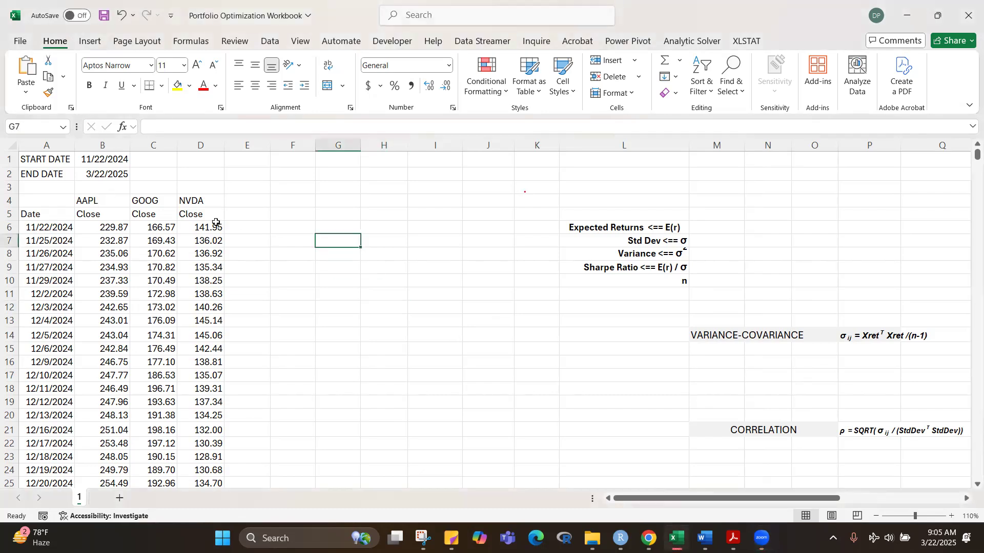
Step: Copy the ticker headings AAPL, GOOG and NVDA from B4:D4 to E6:G6
{"action": "left_click_drag", "start_coordinate": [107, 202], "coordinate": [205, 203]}
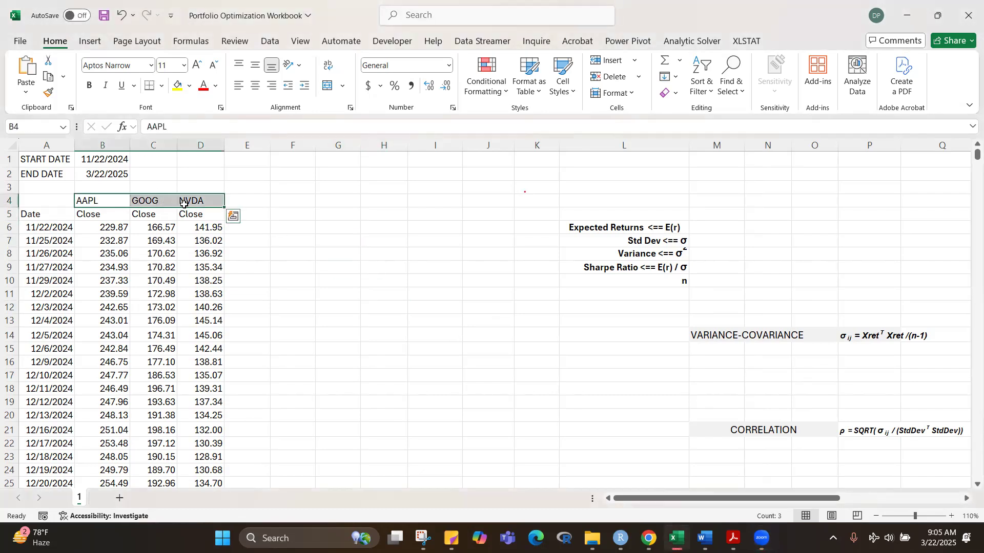
{"action": "key", "text": "ctrl+c"}
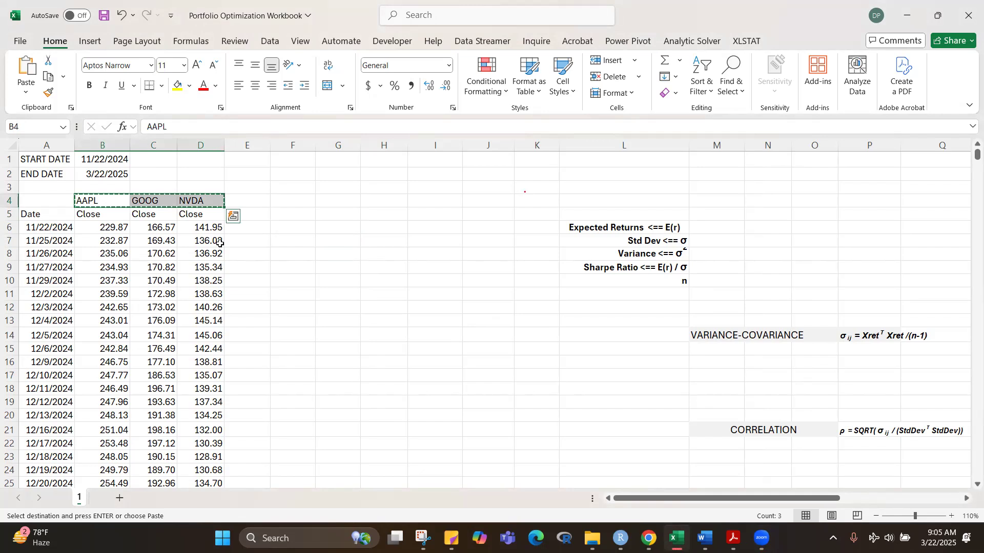
{"action": "left_click", "coordinate": [255, 230]}
{"action": "key", "text": "ctrl+v"}
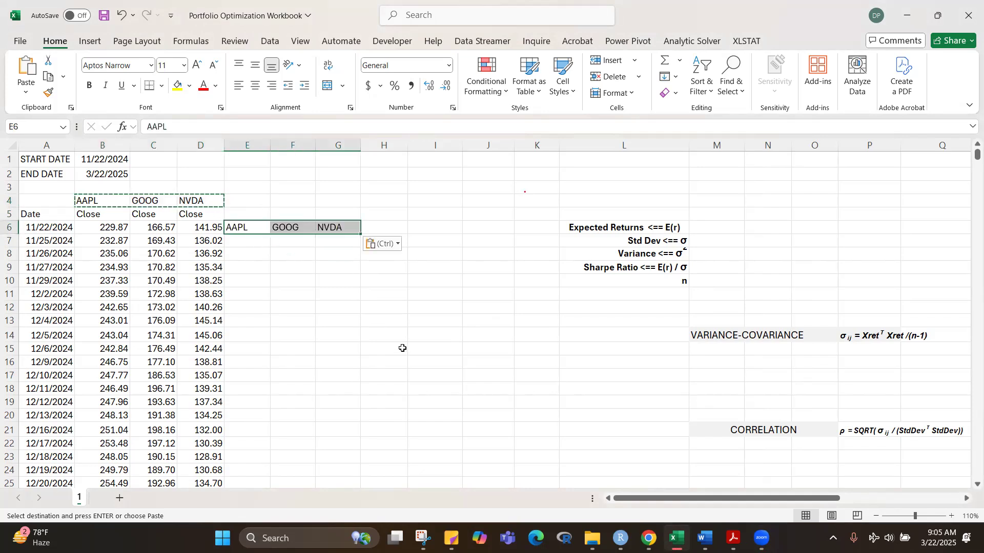
{"action": "left_click", "coordinate": [402, 348]}
{"action": "key", "text": "Escape"}
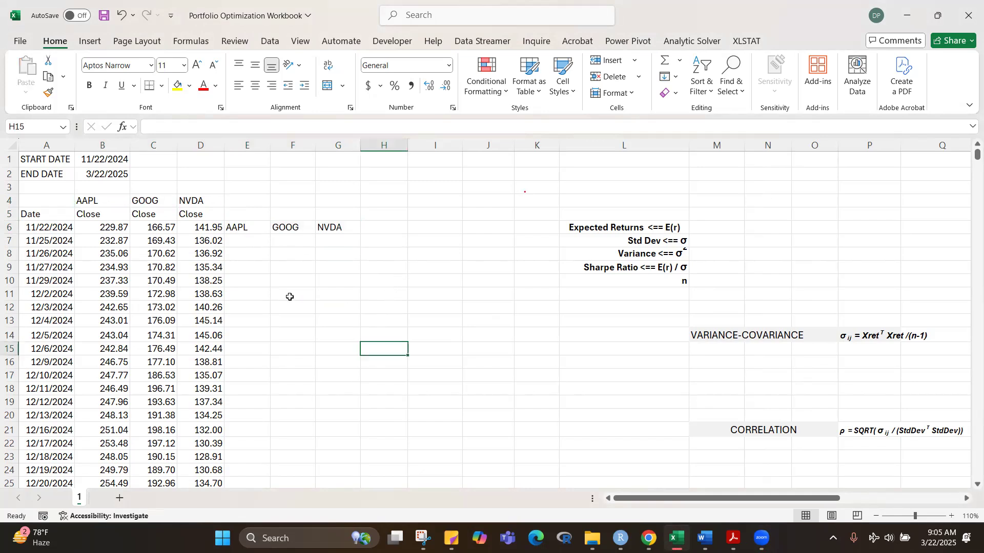
Step: Enter =LN(B7/B6) in E7 for AAPL's daily log return and fill it across to G7
{"action": "left_click", "coordinate": [254, 245]}
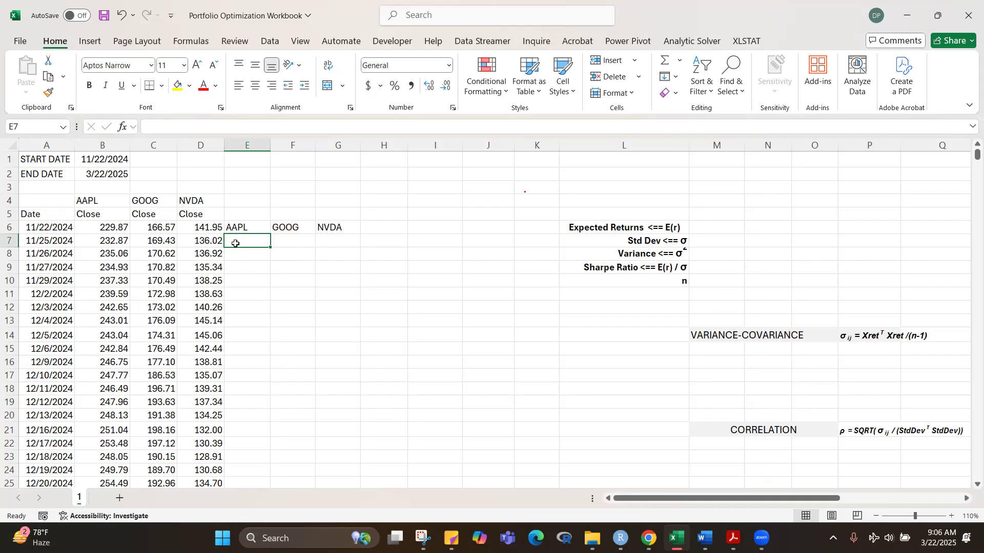
{"action": "type", "text": "="}
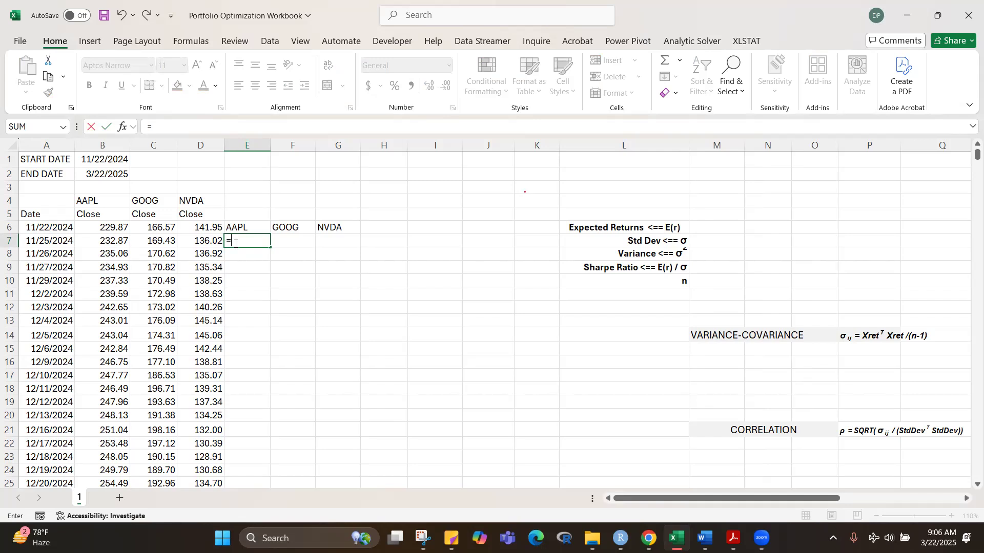
{"action": "type", "text": "LN("}
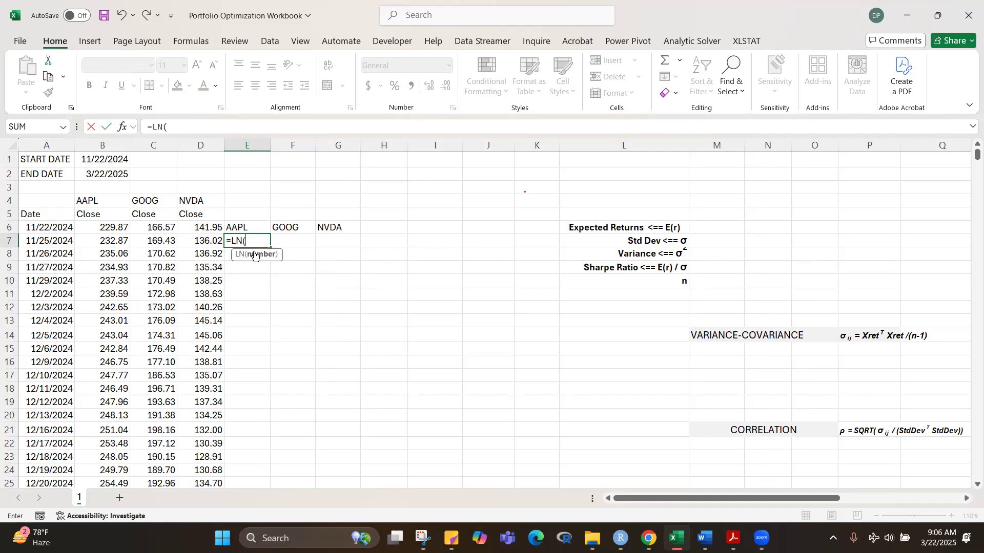
{"action": "left_click", "coordinate": [106, 243]}
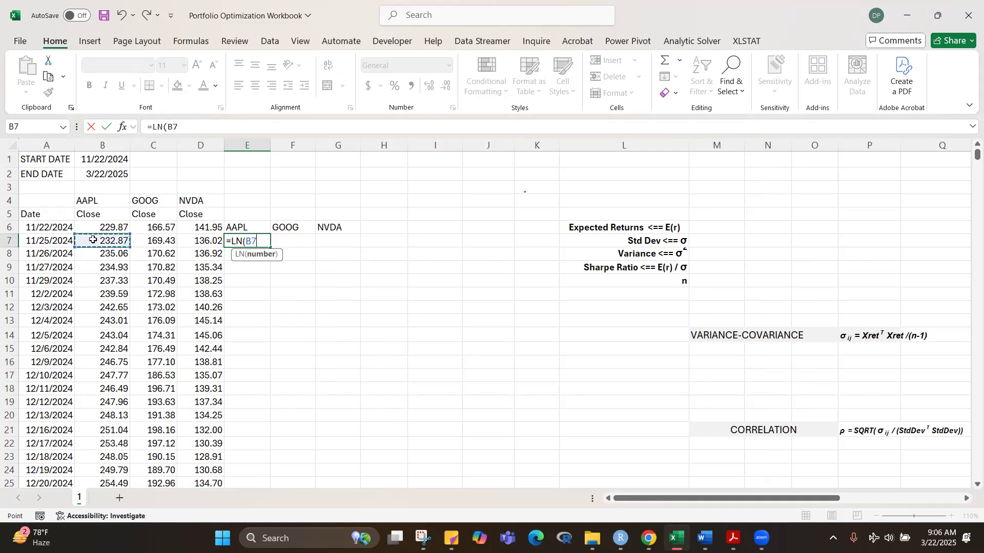
{"action": "type", "text": "/"}
{"action": "left_click", "coordinate": [103, 225]}
{"action": "type", "text": ")"}
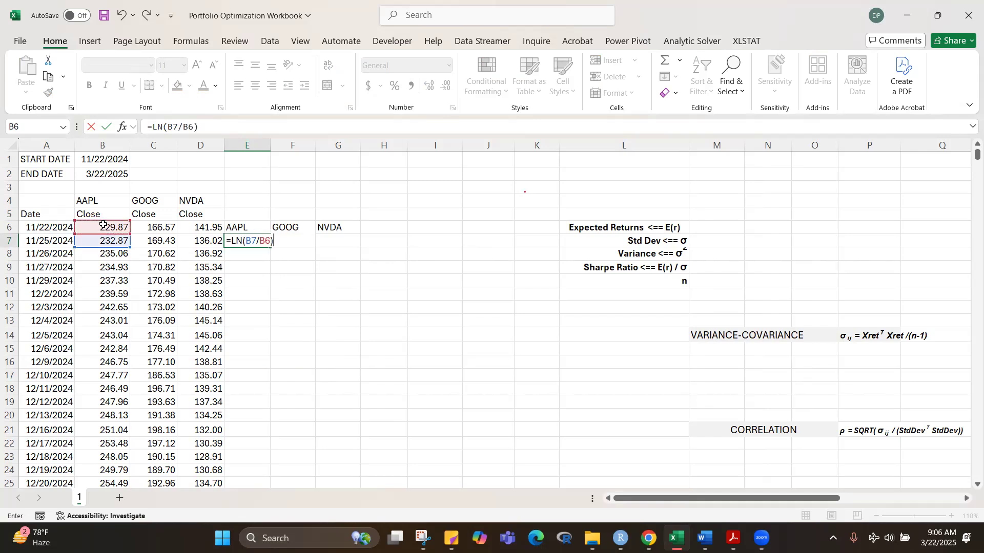
{"action": "key", "text": "ctrl+Return"}
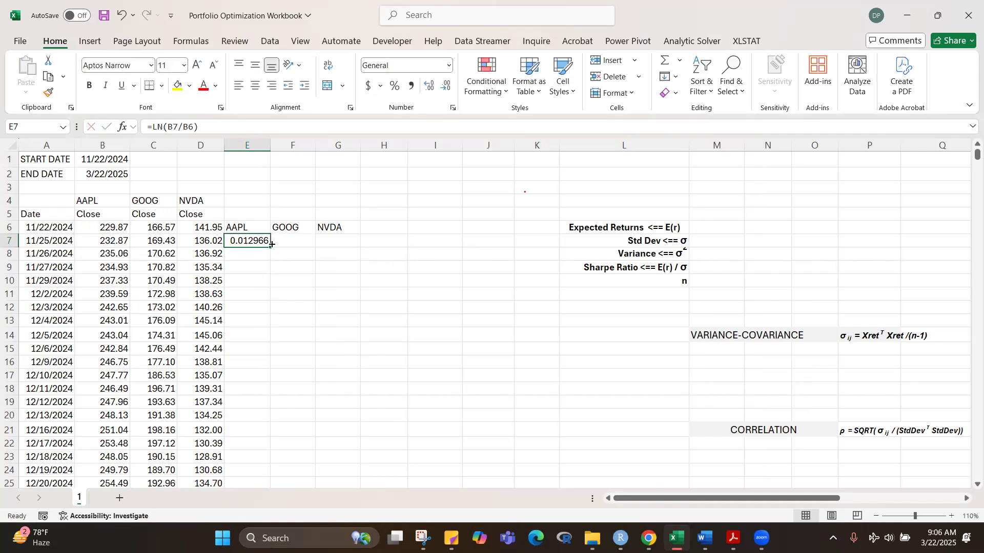
{"action": "left_click_drag", "start_coordinate": [270, 247], "coordinate": [356, 251]}
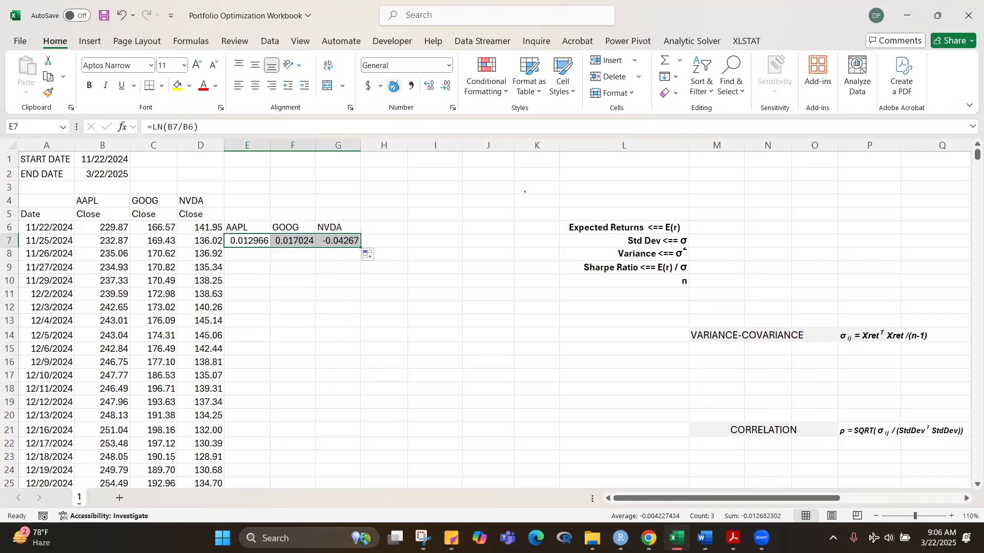
Step: Format the returns in E7:G7 as percentages with four decimal places and fill them down to the last price date
{"action": "left_click", "coordinate": [396, 87]}
{"action": "left_click", "coordinate": [430, 86]}
{"action": "left_click", "coordinate": [430, 86]}
{"action": "left_click", "coordinate": [430, 86]}
{"action": "left_click", "coordinate": [431, 86]}
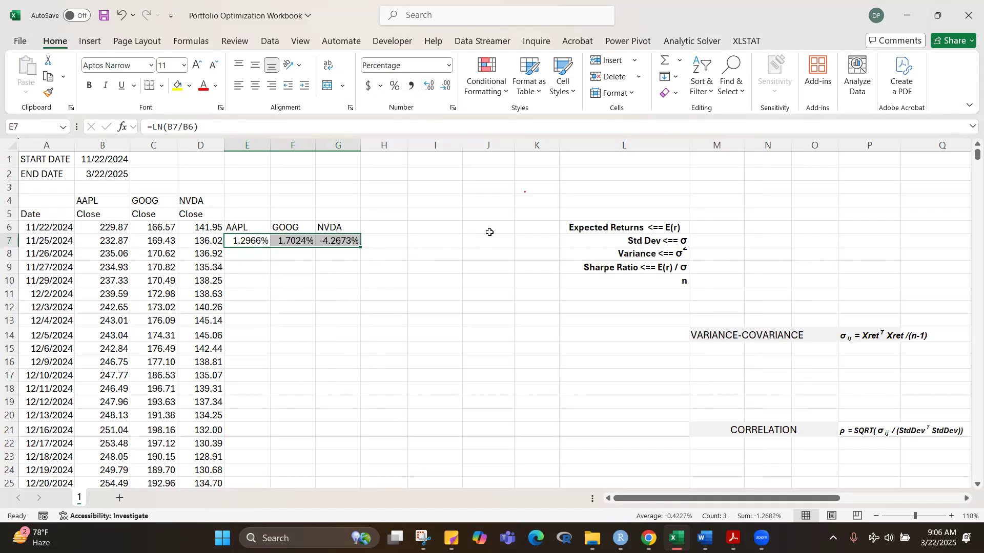
{"action": "double_click", "coordinate": [360, 250]}
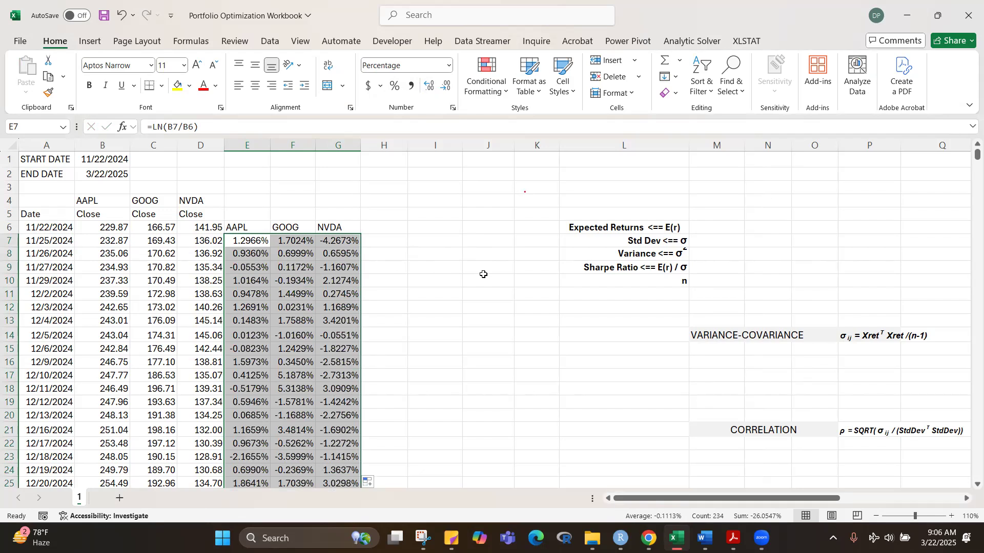
Step: Center the ticker headings in E6:G6
{"action": "left_click_drag", "start_coordinate": [237, 228], "coordinate": [337, 227]}
{"action": "left_click", "coordinate": [255, 85]}
{"action": "left_click", "coordinate": [384, 292]}
Step: Shade the log returns in E7:G84 with a light blue fill
{"action": "left_click_drag", "start_coordinate": [244, 241], "coordinate": [330, 243]}
{"action": "key", "text": "ctrl+shift+Down"}
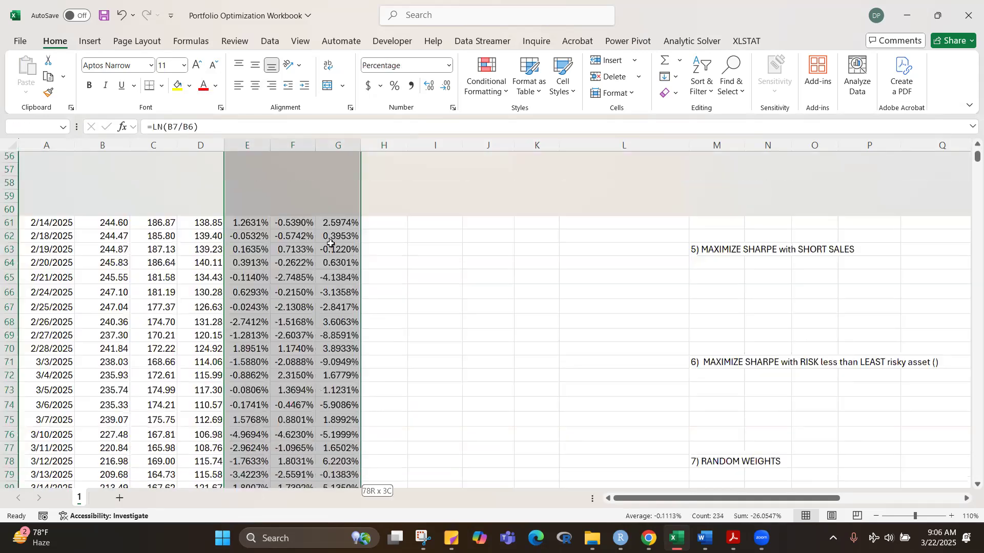
{"action": "left_click", "coordinate": [188, 89]}
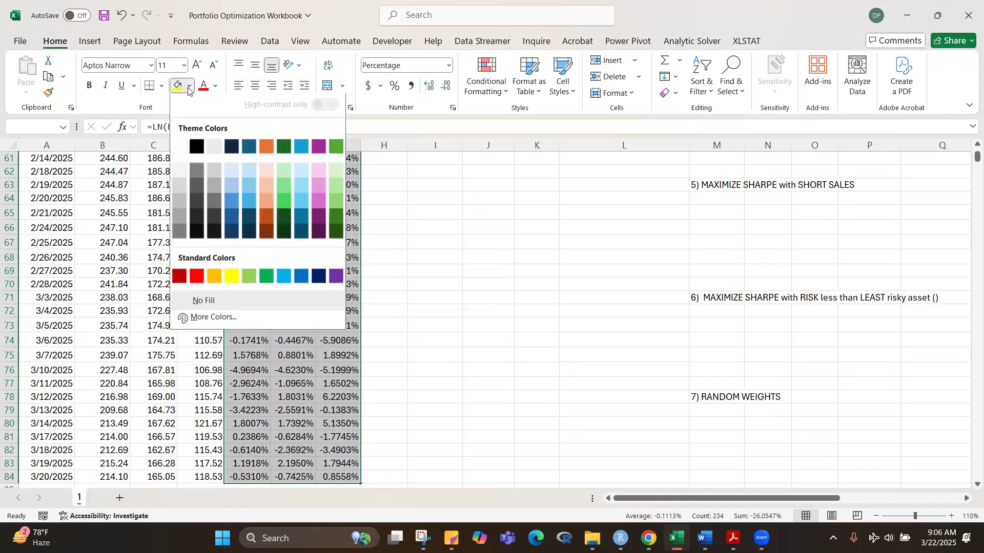
{"action": "left_click", "coordinate": [302, 177]}
{"action": "key", "text": "ctrl+BackSpace"}
{"action": "left_click", "coordinate": [435, 239]}
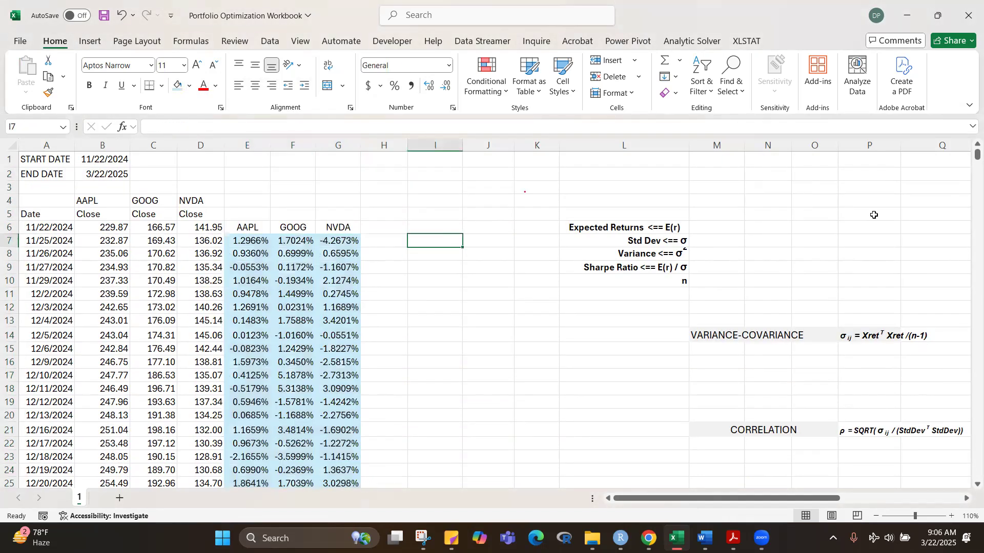
{"action": "left_click", "coordinate": [589, 388]}
{"action": "left_click_drag", "start_coordinate": [243, 213], "coordinate": [337, 215]}
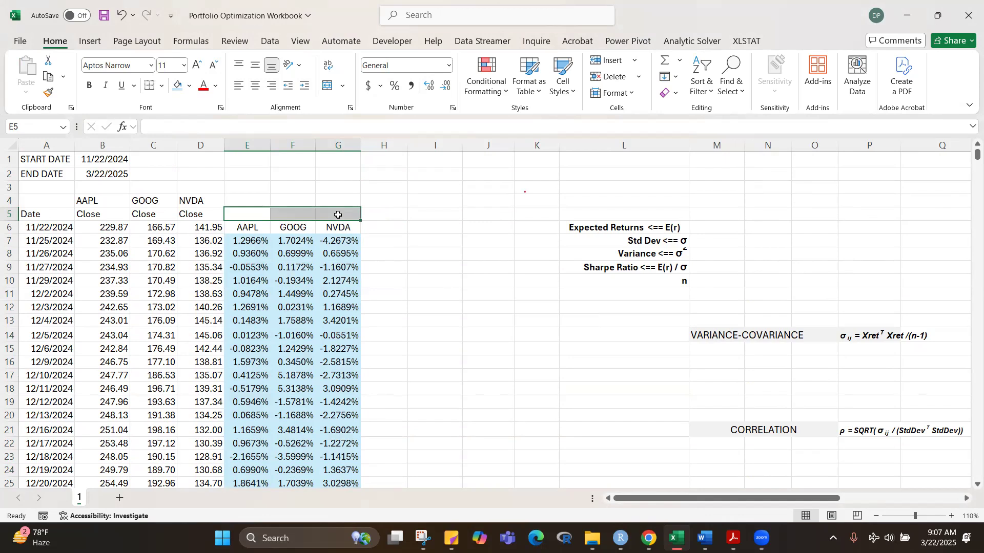
{"action": "type", "text": "dA"}
{"action": "key", "text": "BackSpace"}
{"action": "key", "text": "BackSpace"}
{"action": "key", "text": "Return"}
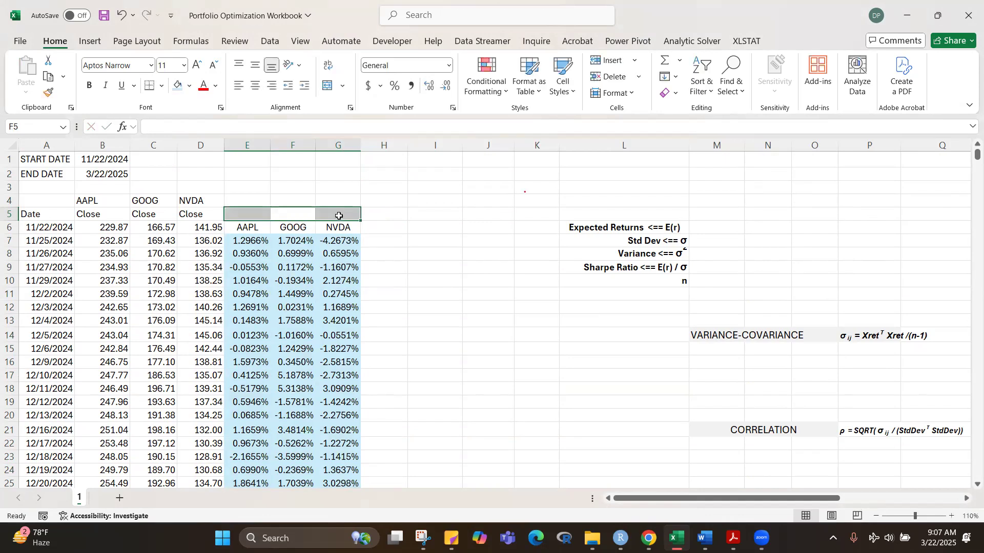
{"action": "left_click", "coordinate": [407, 246]}
Step: Enter the title "Daily Log Returns" in E5 above the return columns
{"action": "left_click", "coordinate": [244, 211]}
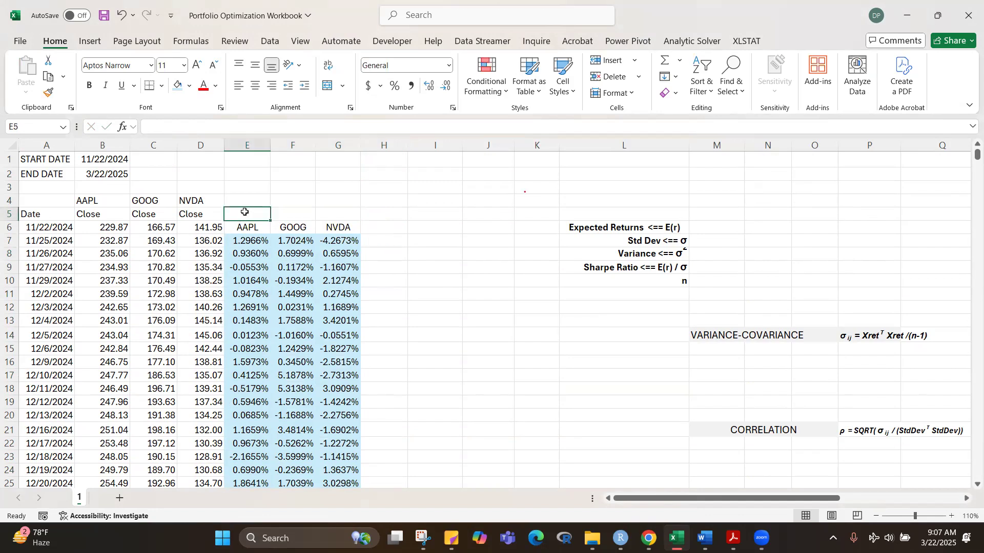
{"action": "type", "text": "Daily Log Returns"}
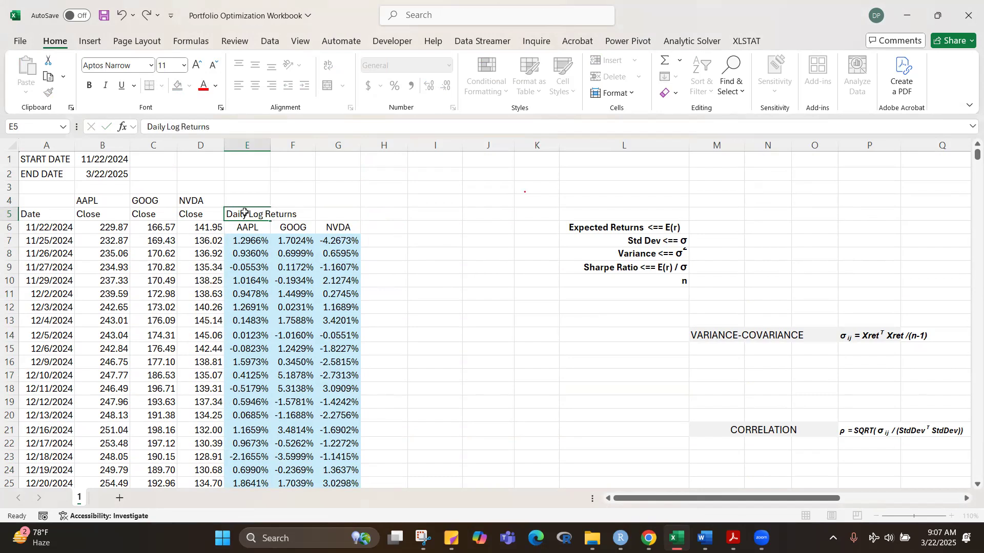
{"action": "key", "text": "Return"}
{"action": "left_click", "coordinate": [535, 376]}
Step: Merge E5:G5, center the "Daily Log Returns" title across it and give it the same light blue fill
{"action": "left_click_drag", "start_coordinate": [264, 221], "coordinate": [336, 218]}
{"action": "key", "text": "ctrl+1"}
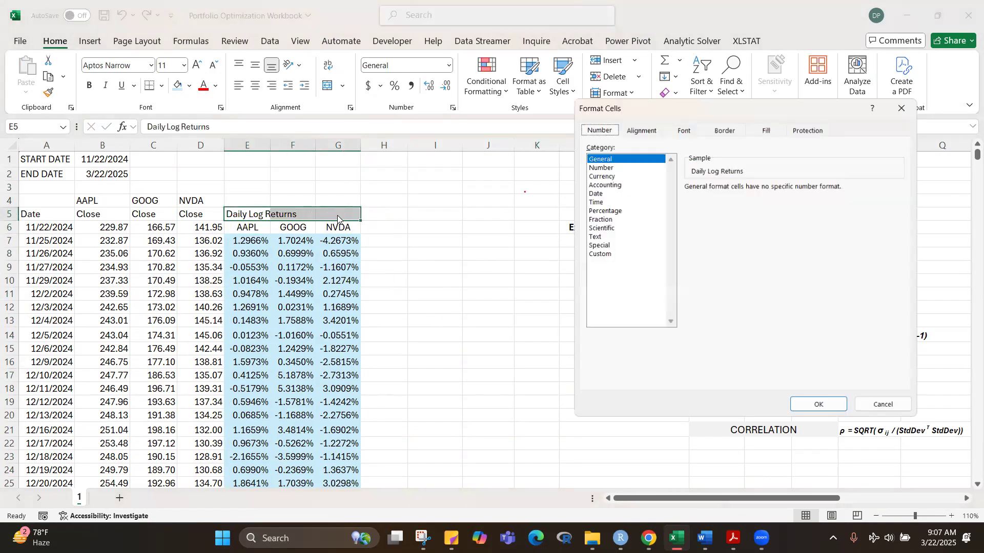
{"action": "left_click", "coordinate": [642, 130]}
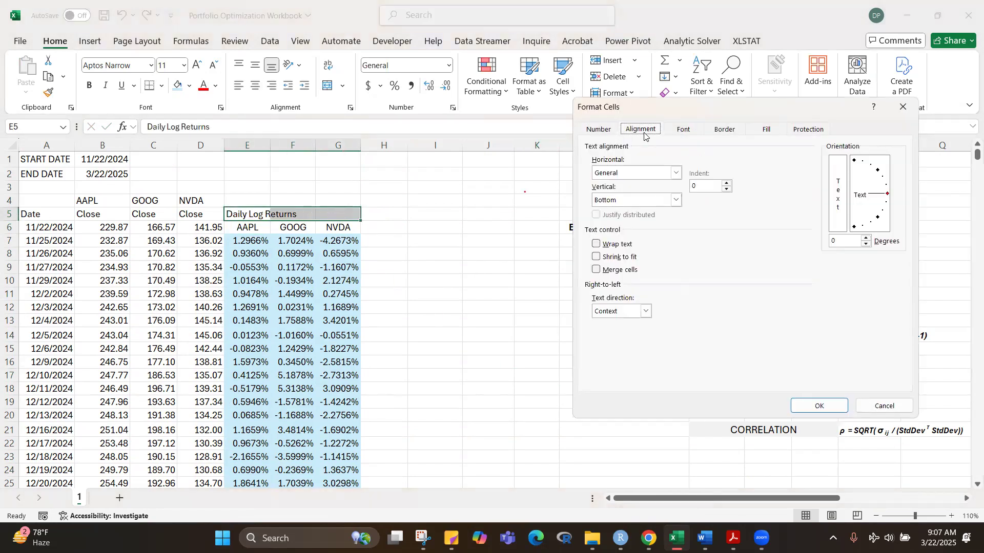
{"action": "left_click", "coordinate": [602, 271]}
{"action": "left_click", "coordinate": [826, 406]}
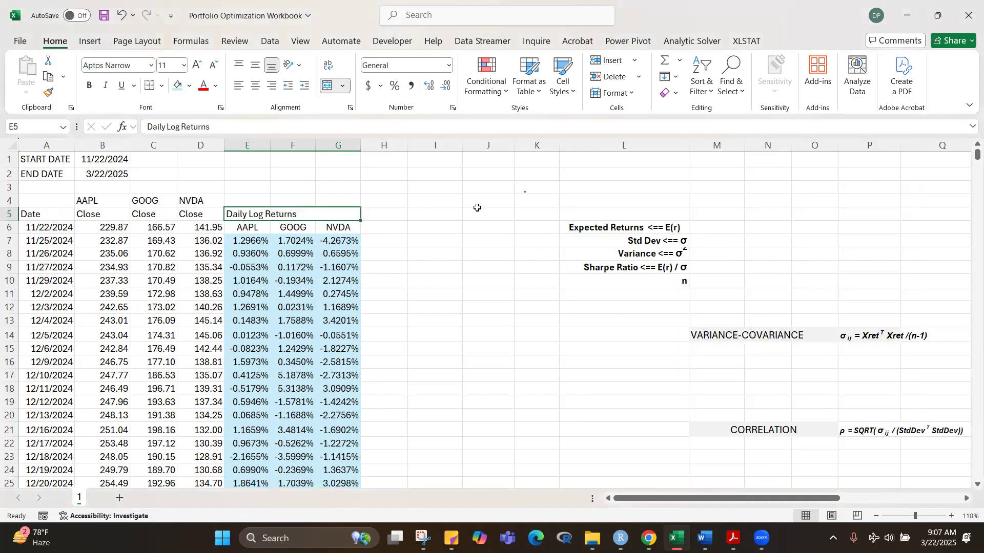
{"action": "left_click", "coordinate": [254, 87]}
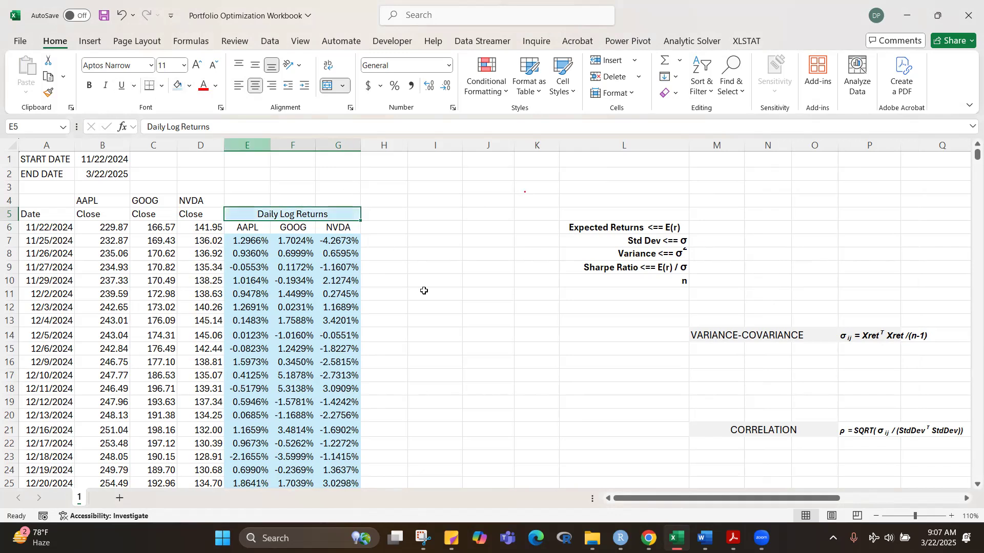
{"action": "left_click", "coordinate": [489, 333]}
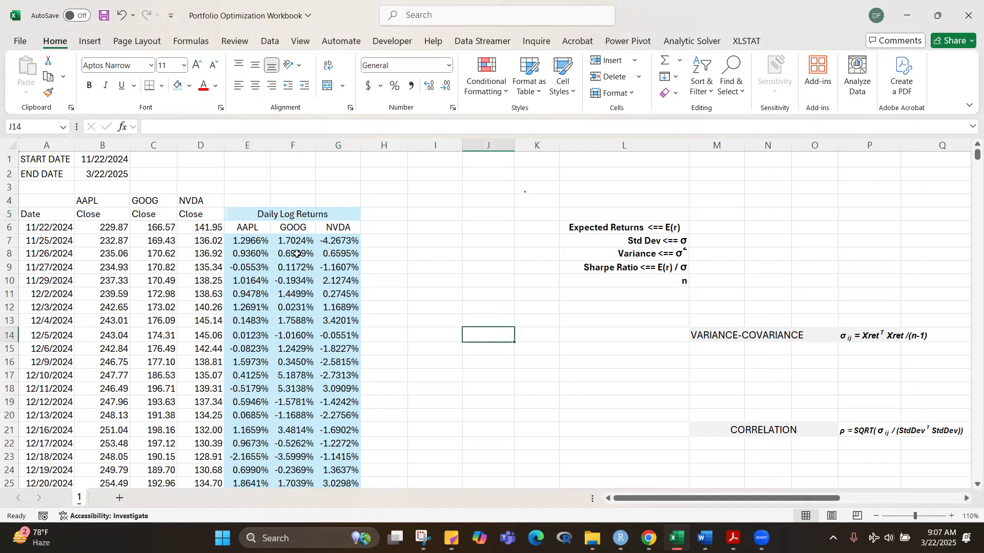
Step: Make the ticker headings in E6:G6 bold
{"action": "left_click_drag", "start_coordinate": [241, 227], "coordinate": [351, 229]}
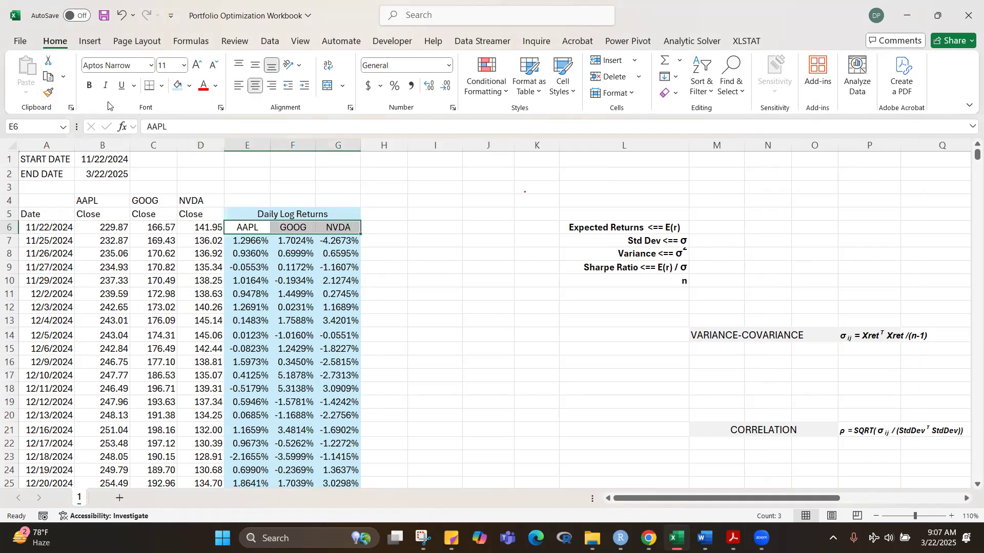
{"action": "left_click", "coordinate": [89, 86]}
{"action": "left_click", "coordinate": [466, 331]}
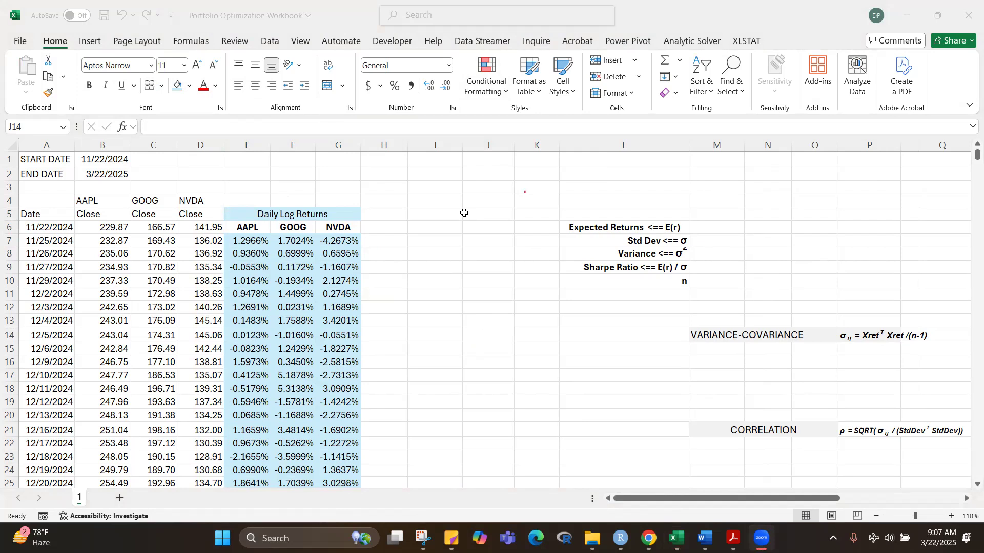
{"action": "left_click", "coordinate": [522, 436]}
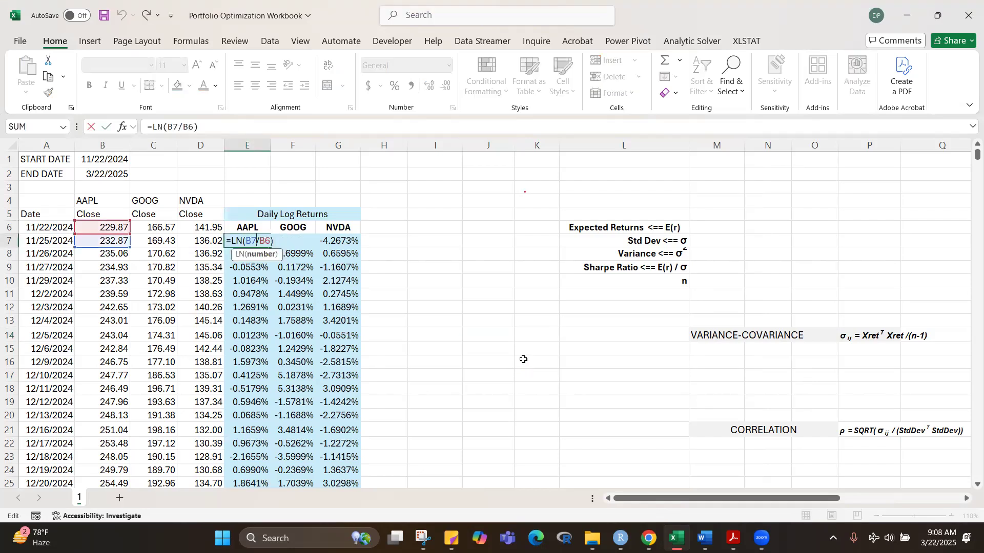
Step: Review the AAPL log return formula in E7 and the closing prices it references
{"action": "left_click", "coordinate": [488, 351]}
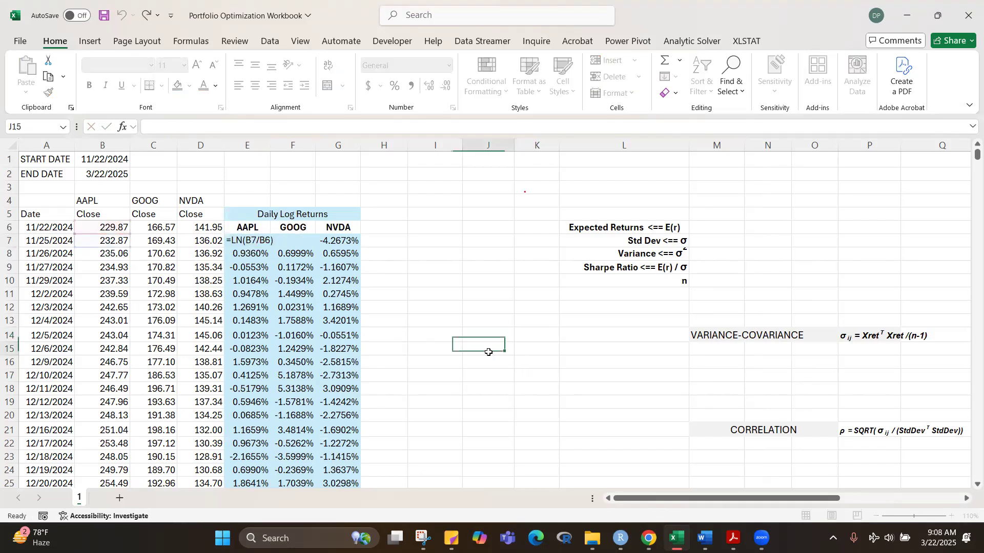
{"action": "left_click", "coordinate": [253, 241]}
{"action": "key", "text": "F2"}
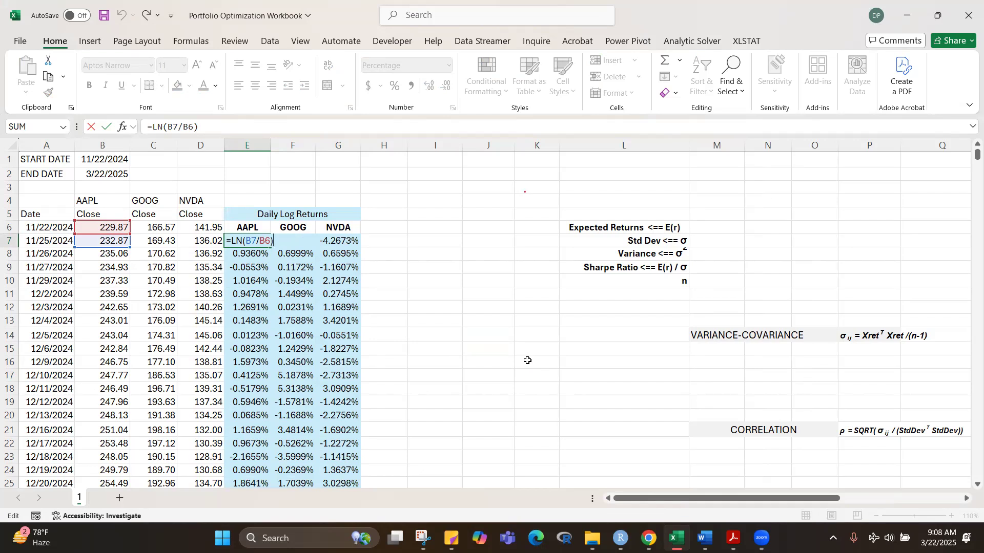
{"action": "key", "text": "Return"}
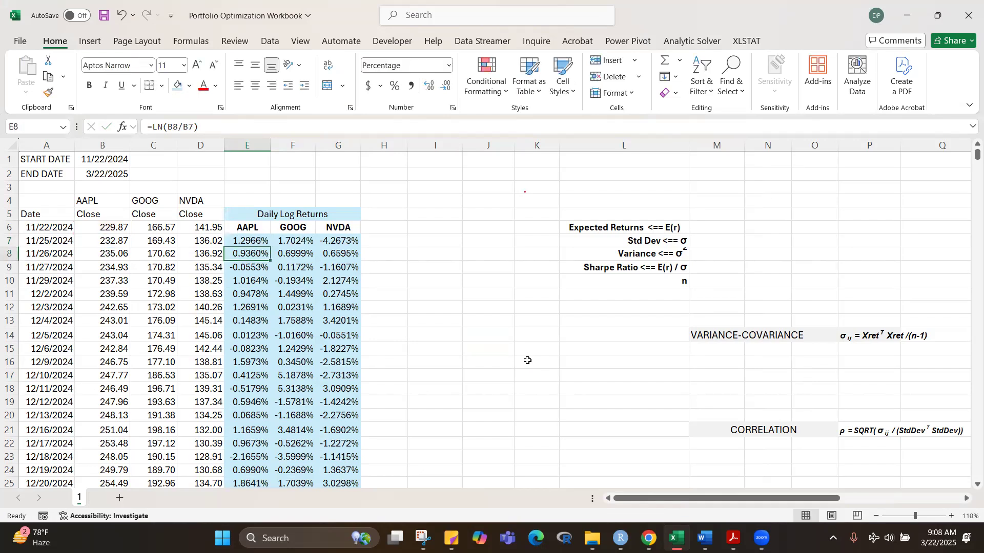
Step: Calculate AAPL's simple daily return in I7 with the formula =B7/B6-1
{"action": "left_click", "coordinate": [434, 246]}
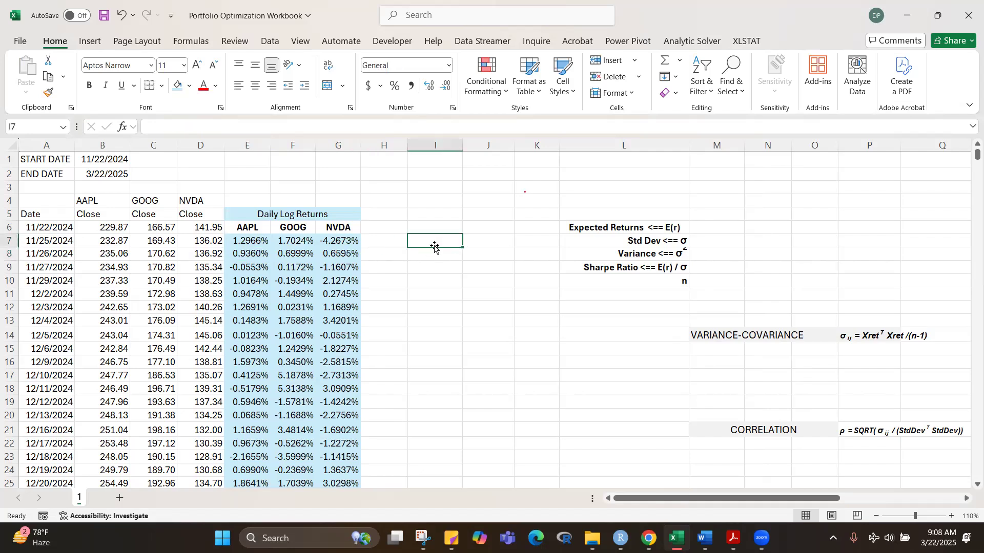
{"action": "type", "text": "="}
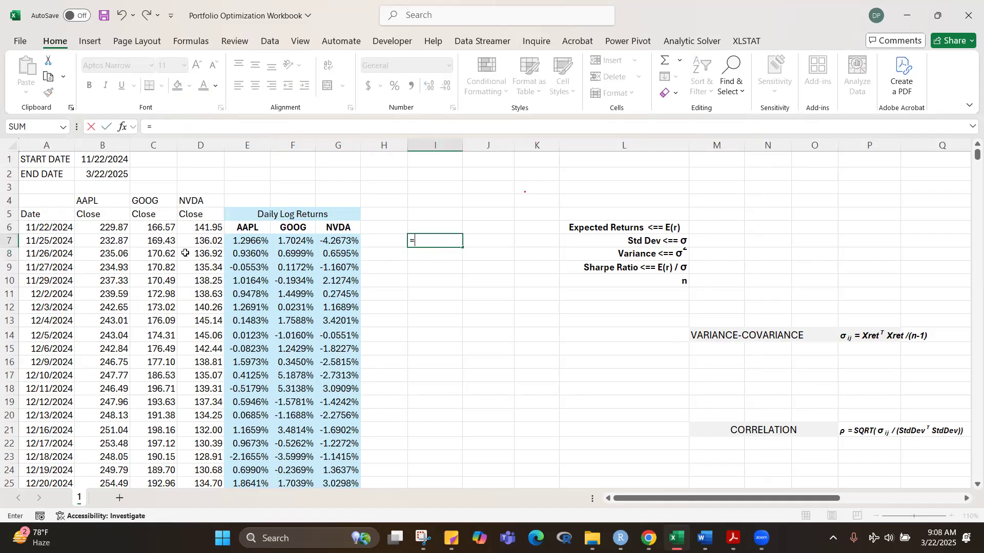
{"action": "left_click", "coordinate": [121, 241]}
{"action": "type", "text": "/"}
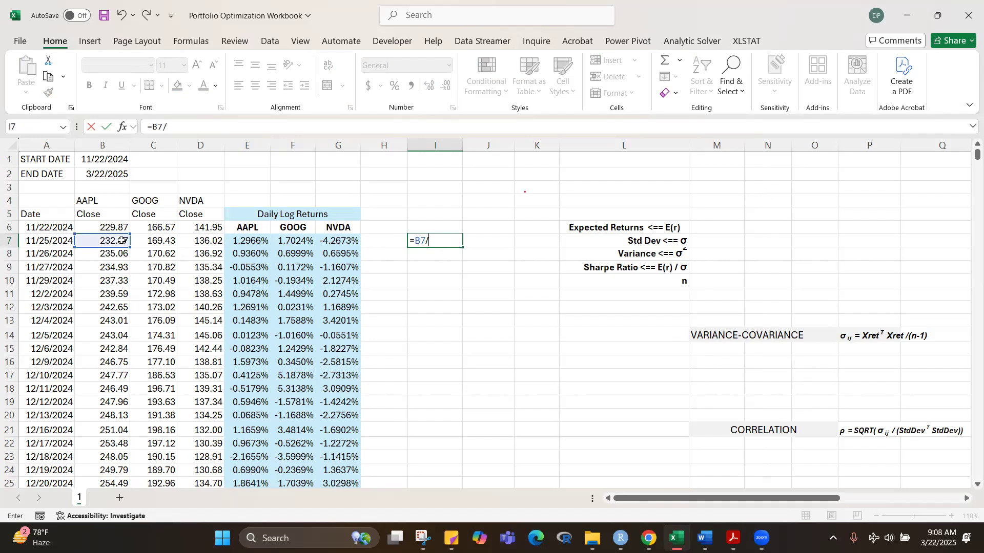
{"action": "left_click", "coordinate": [104, 227]}
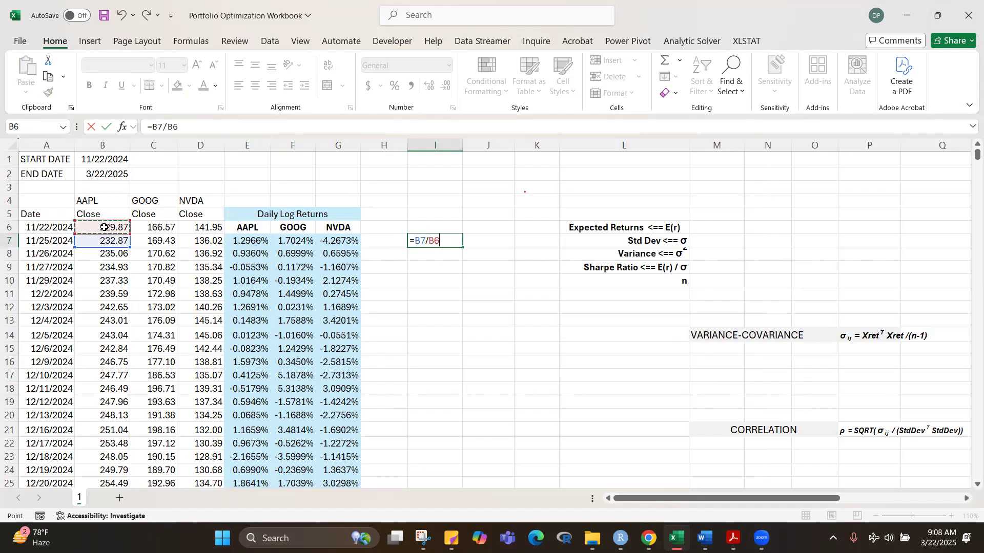
{"action": "type", "text": "-1"}
{"action": "key", "text": "ctrl+Return"}
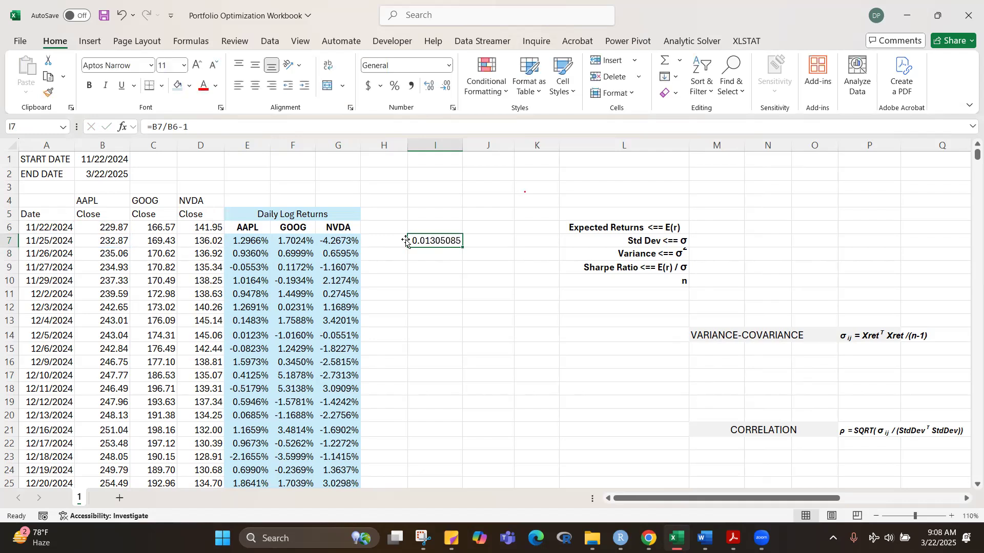
Step: Format the simple return in I7 as a percentage with five decimal places for comparison with the log return
{"action": "left_click", "coordinate": [395, 86]}
{"action": "left_click", "coordinate": [428, 87]}
{"action": "left_click", "coordinate": [428, 87]}
{"action": "left_click", "coordinate": [429, 87]}
{"action": "left_click", "coordinate": [428, 88]}
{"action": "left_click", "coordinate": [428, 87]}
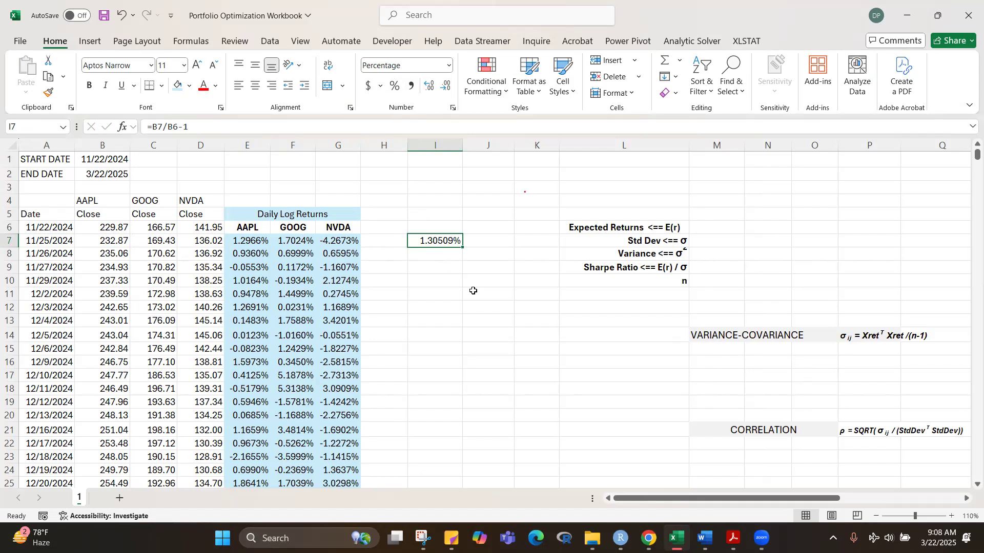
{"action": "left_click", "coordinate": [444, 331]}
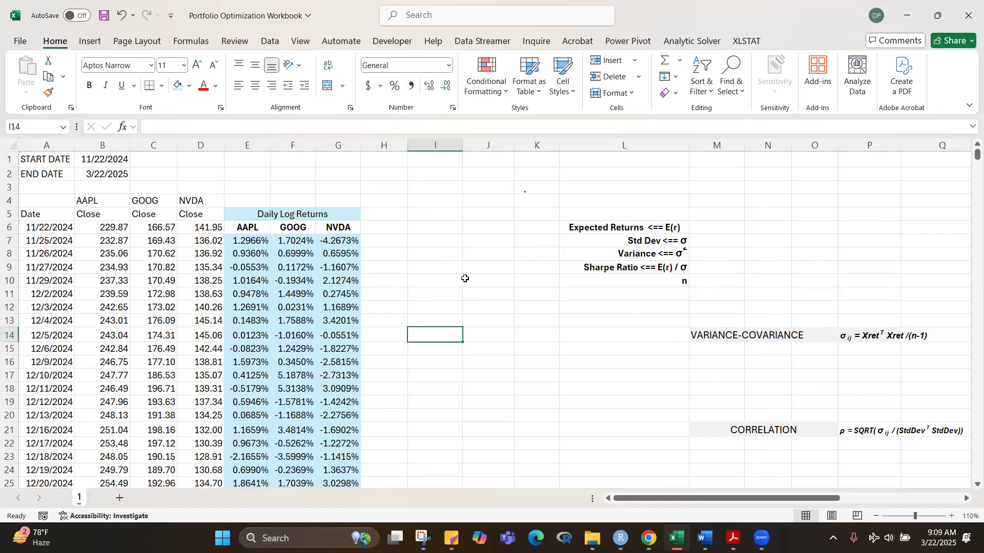
Step: Copy the AAPL, GOOG and NVDA headings from E6:G6 to H6:J6
{"action": "left_click_drag", "start_coordinate": [247, 228], "coordinate": [324, 228]}
{"action": "key", "text": "ctrl+c"}
{"action": "left_click", "coordinate": [385, 228]}
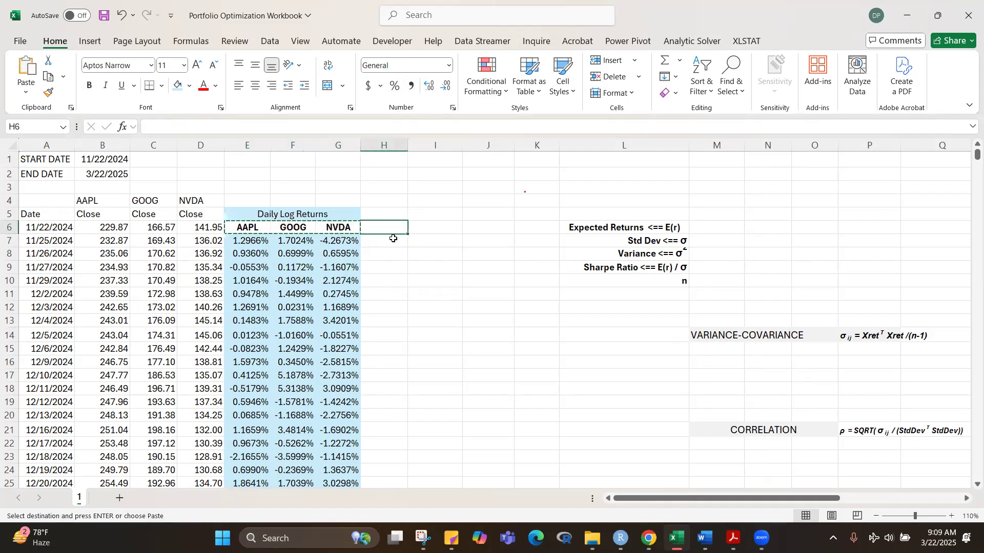
{"action": "key", "text": "ctrl+v"}
{"action": "left_click", "coordinate": [470, 322]}
{"action": "key", "text": "Escape"}
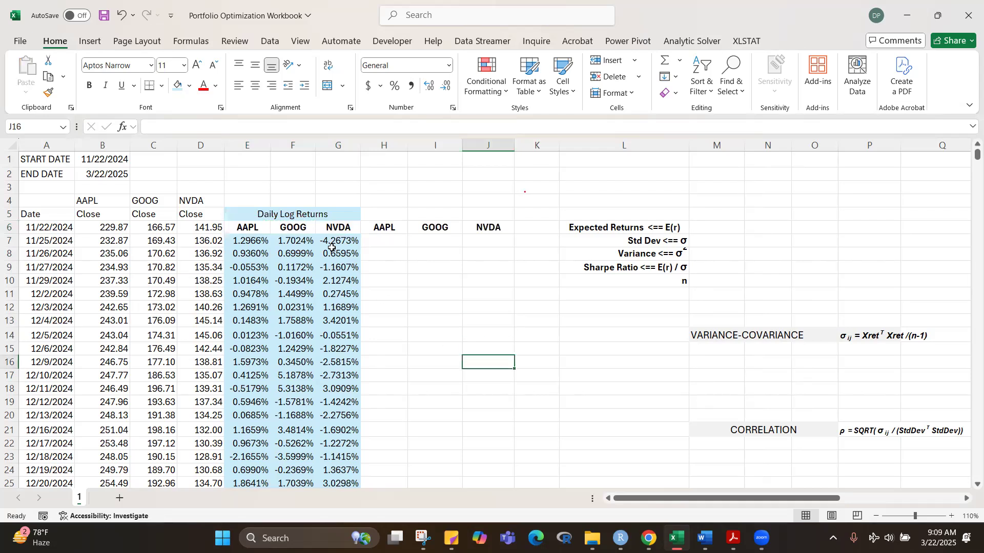
Step: Copy the merged "Daily Log Returns" title to H5:J5 above the new ticker headings
{"action": "left_click", "coordinate": [280, 213]}
{"action": "key", "text": "ctrl+c"}
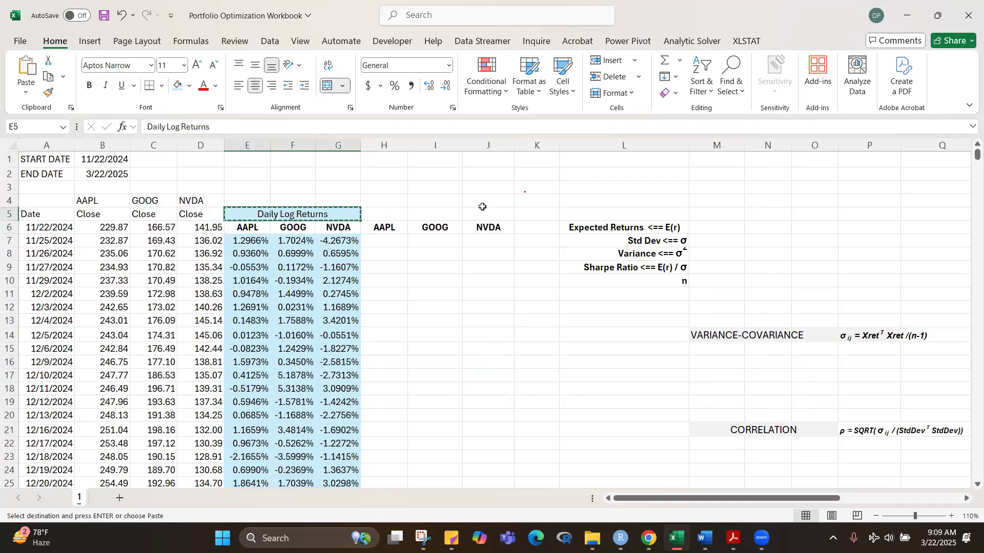
{"action": "left_click", "coordinate": [395, 214]}
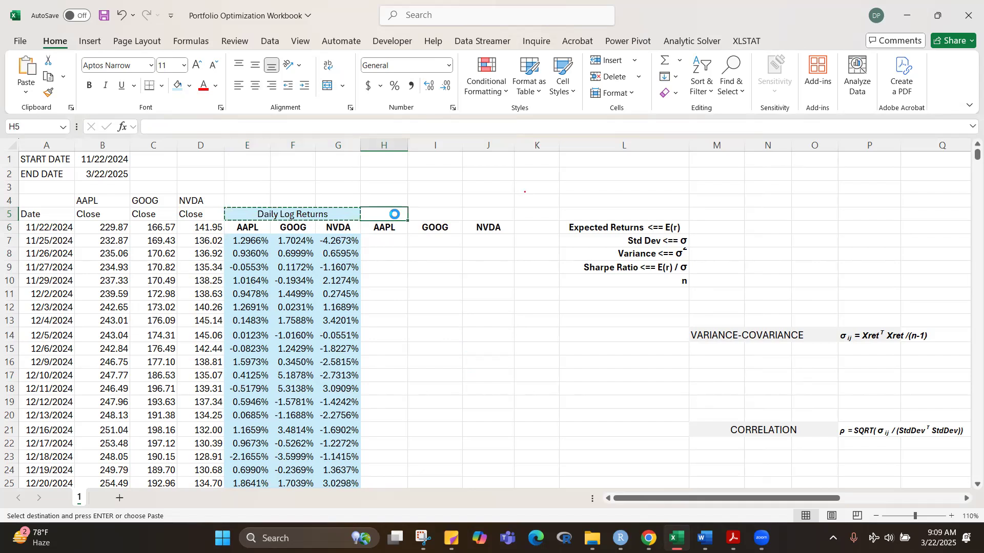
{"action": "key", "text": "ctrl+v"}
{"action": "key", "text": "Escape"}
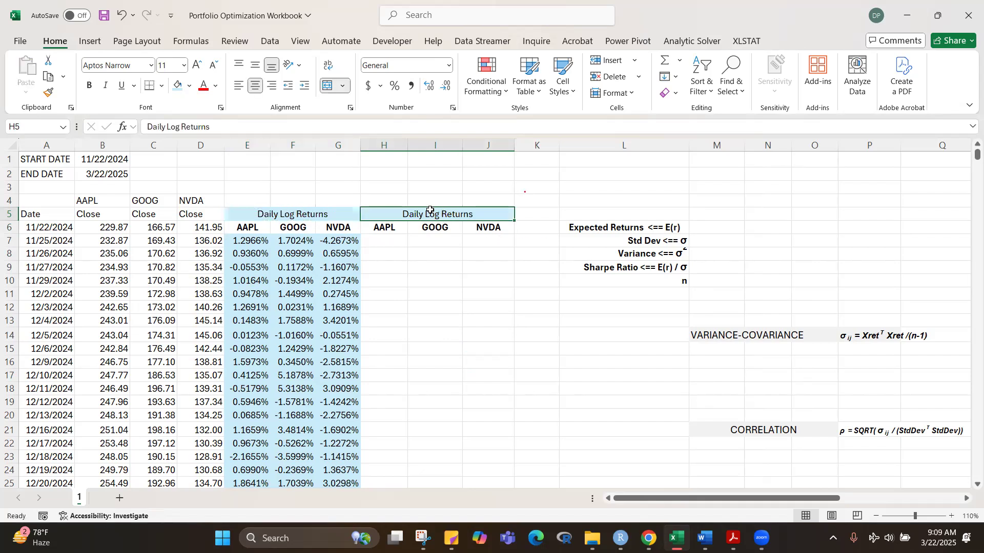
Step: Change the copied title in H5 to "Daily Excess Returns"
{"action": "left_click", "coordinate": [178, 128]}
{"action": "key", "text": "BackSpace"}
{"action": "key", "text": "BackSpace"}
{"action": "key", "text": "BackSpace"}
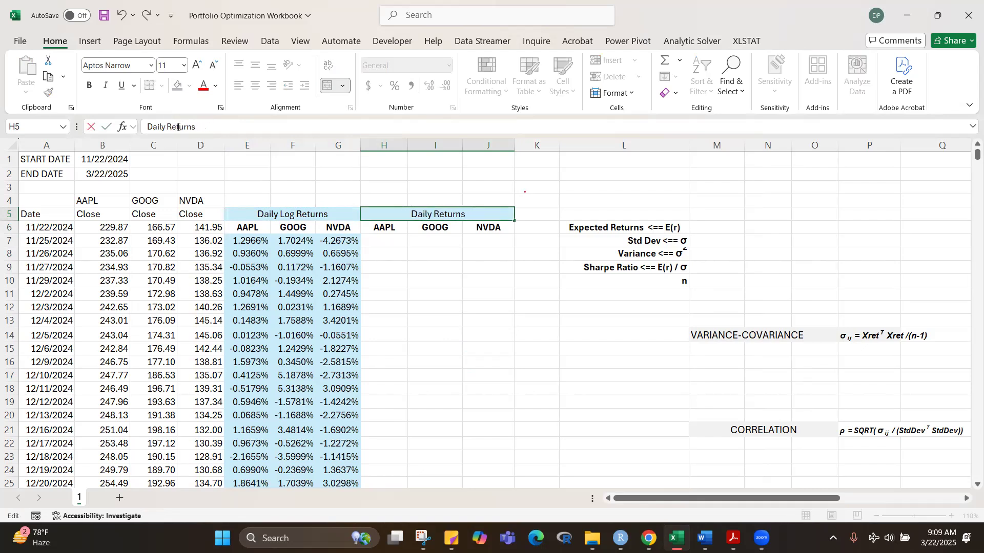
{"action": "type", "text": "Exces"}
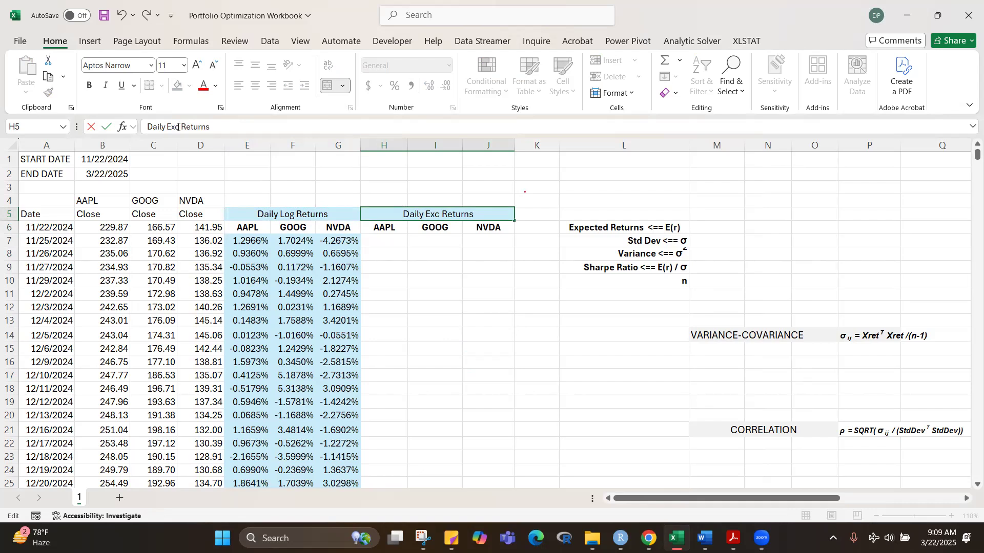
{"action": "type", "text": "s"}
{"action": "key", "text": "Return"}
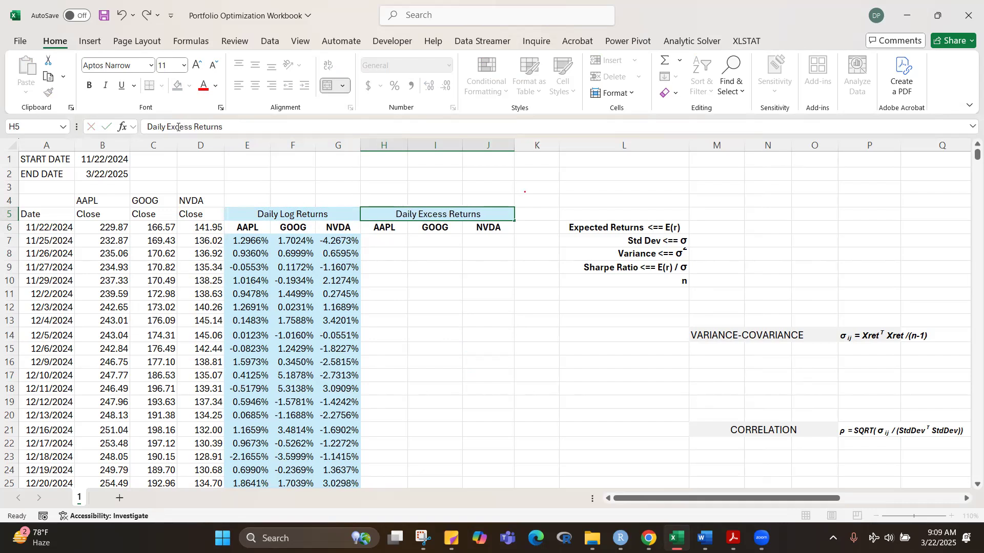
{"action": "left_click", "coordinate": [535, 379]}
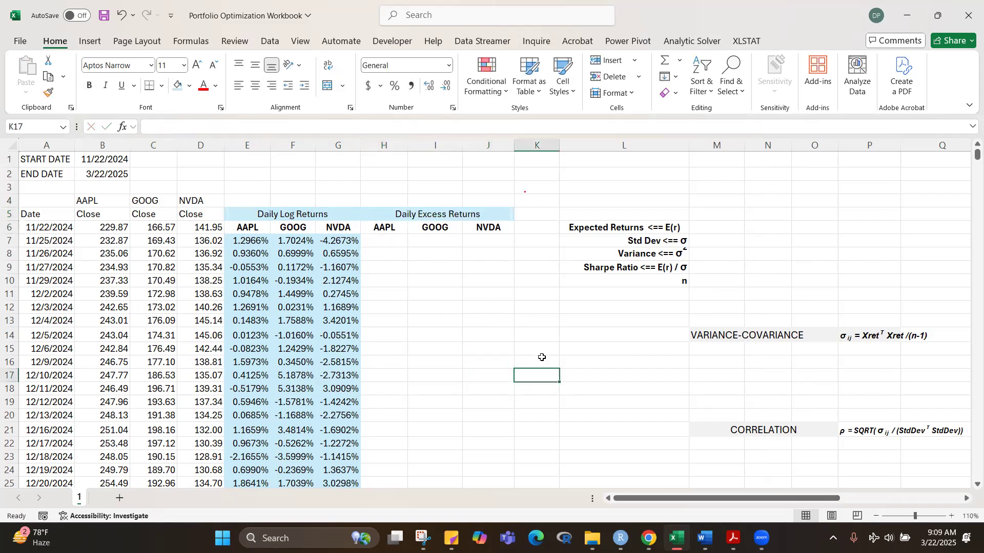
Step: Give the "Daily Excess Returns" title a light green fill
{"action": "left_click", "coordinate": [415, 213]}
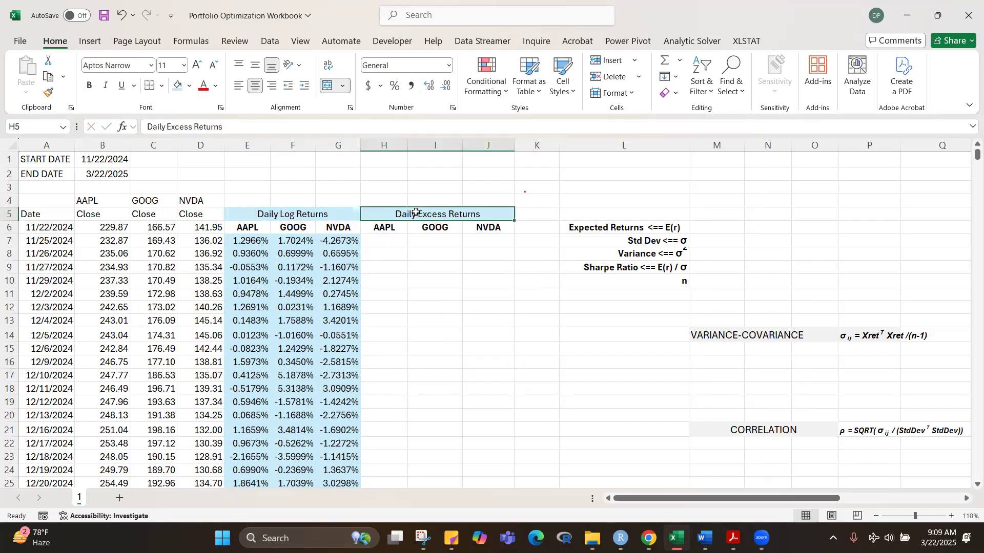
{"action": "left_click", "coordinate": [190, 86]}
{"action": "left_click", "coordinate": [339, 173]}
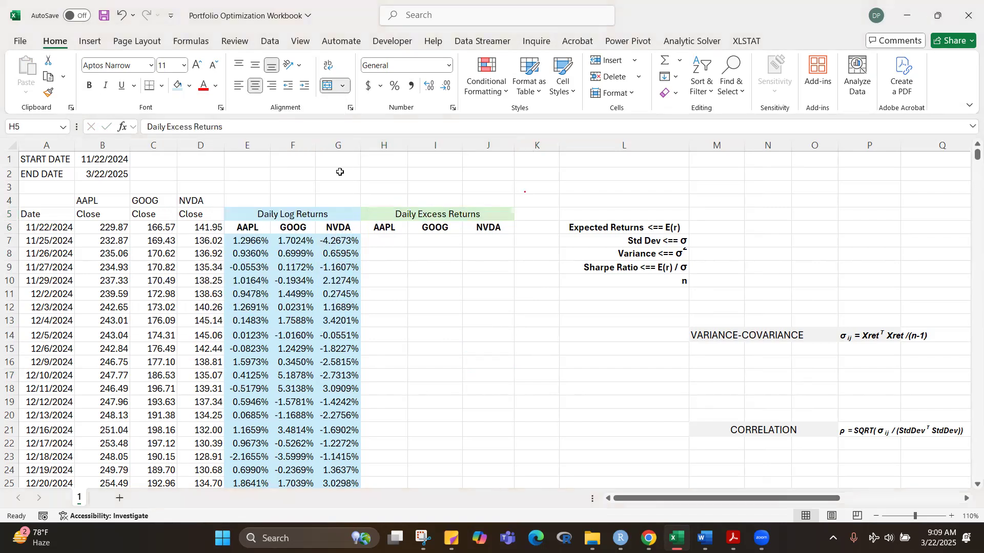
{"action": "left_click", "coordinate": [496, 333]}
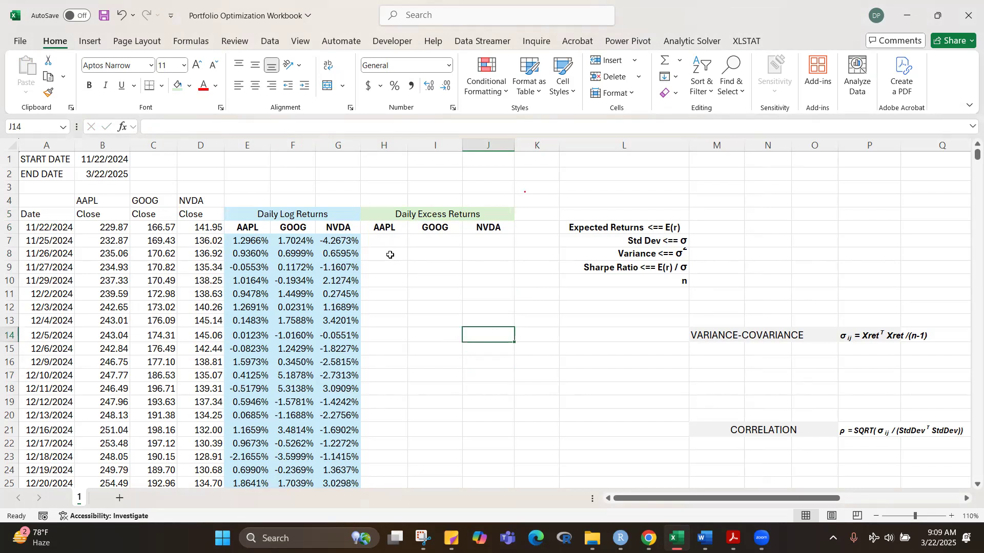
Step: Enter the risk-free rate label "RFR - 10 year USTB" in L2
{"action": "left_click", "coordinate": [249, 239]}
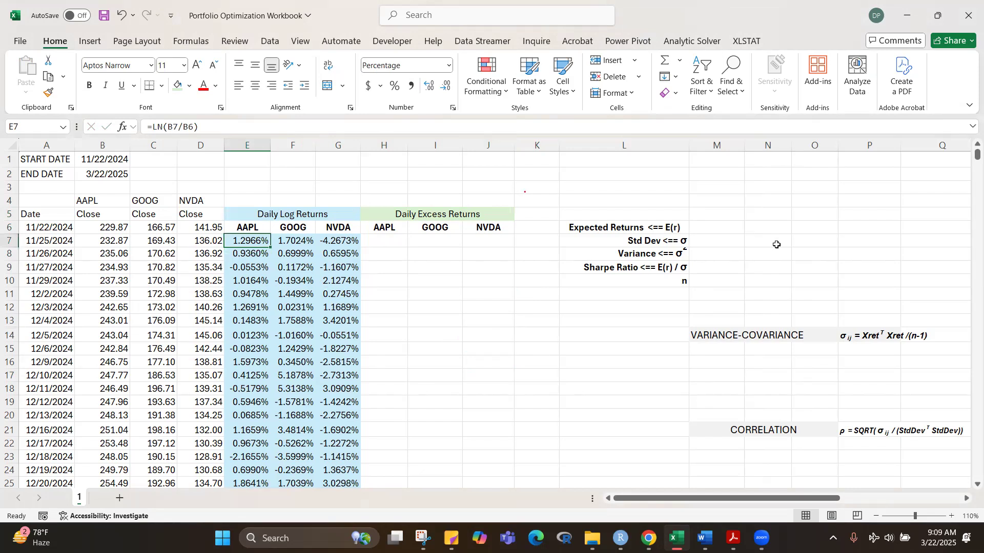
{"action": "left_click", "coordinate": [626, 173]}
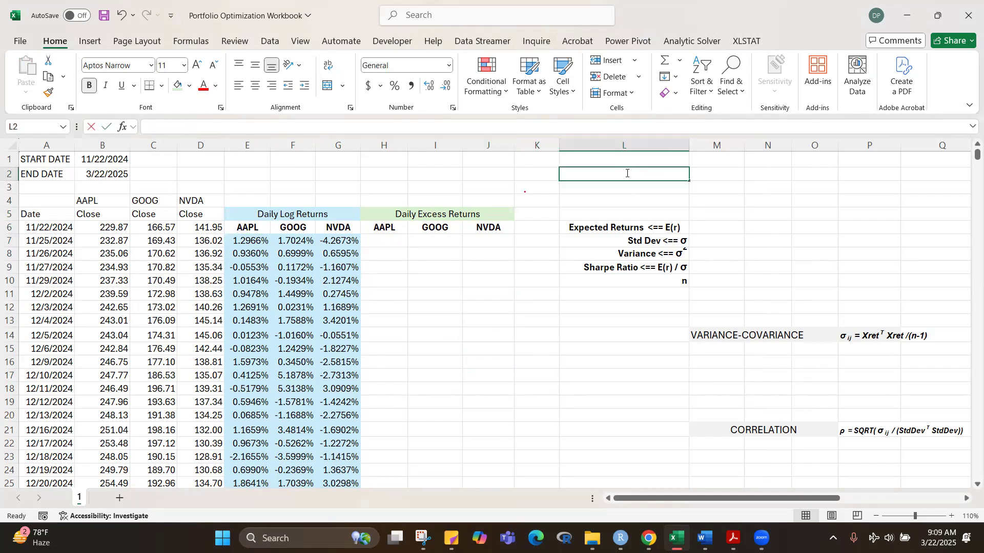
{"action": "type", "text": "RFR"}
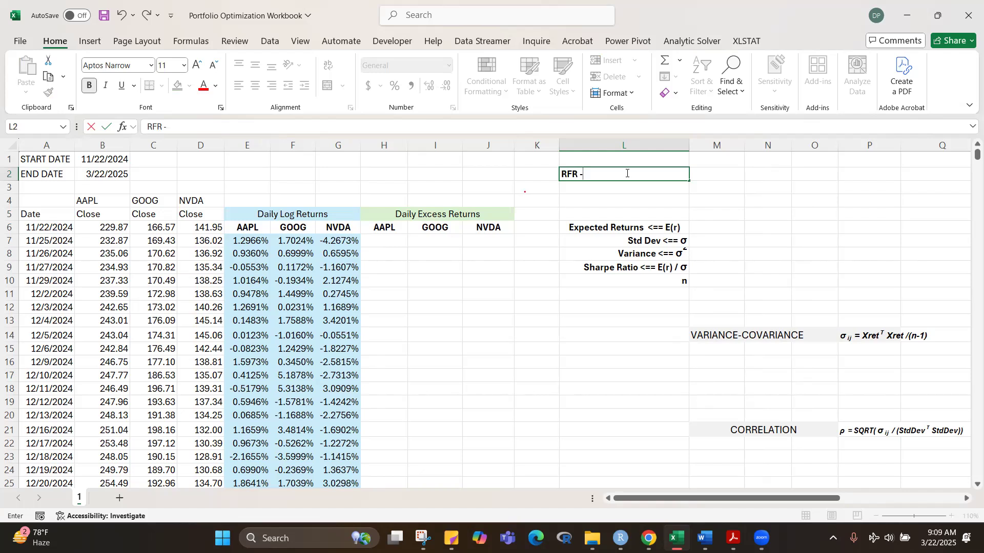
{"action": "type", "text": " - 10"}
{"action": "key", "text": "BackSpace"}
{"action": "key", "text": "BackSpace"}
{"action": "type", "text": "ar USTB"}
{"action": "key", "text": "Return"}
{"action": "left_click", "coordinate": [799, 265]}
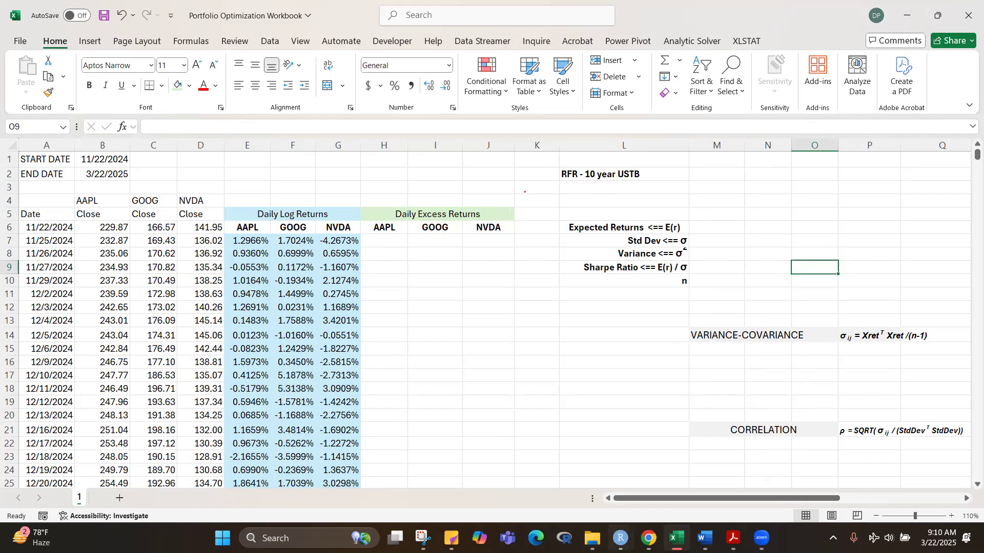
Step: Switch to Chrome and bring up the MarketWatch page for the U.S. 10 Year Treasury Note
{"action": "mouse_move", "coordinate": [649, 538]}
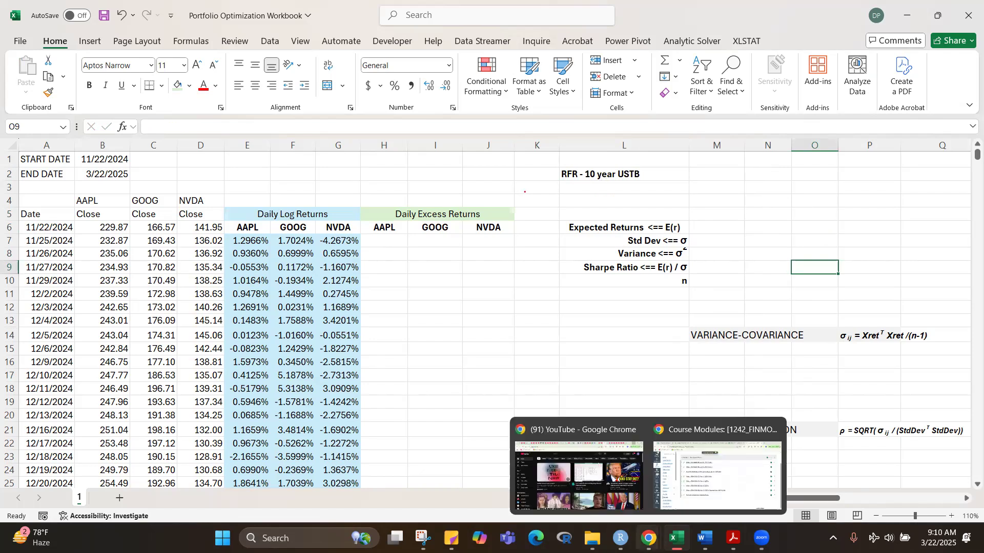
{"action": "left_click", "coordinate": [738, 483]}
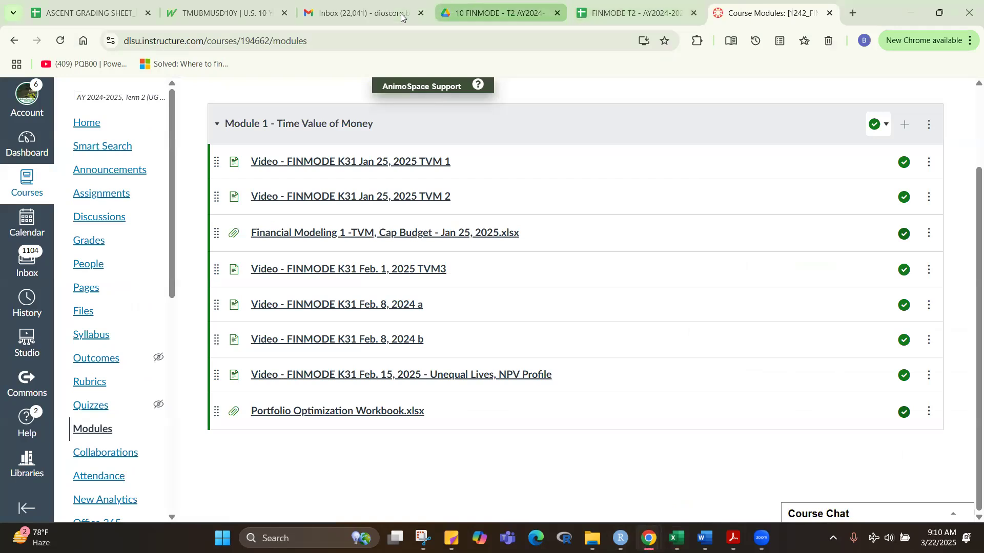
{"action": "left_click", "coordinate": [218, 15]}
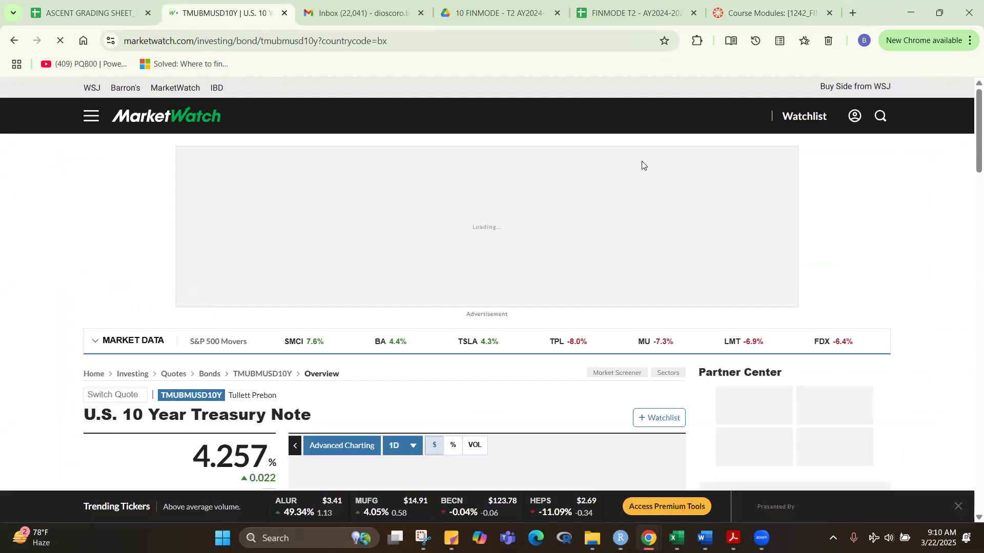
Step: Copy the Treasury note page's web address and paste it into M2 of the Excel workbook, beside the RFR label
{"action": "key", "text": "ctrl+l"}
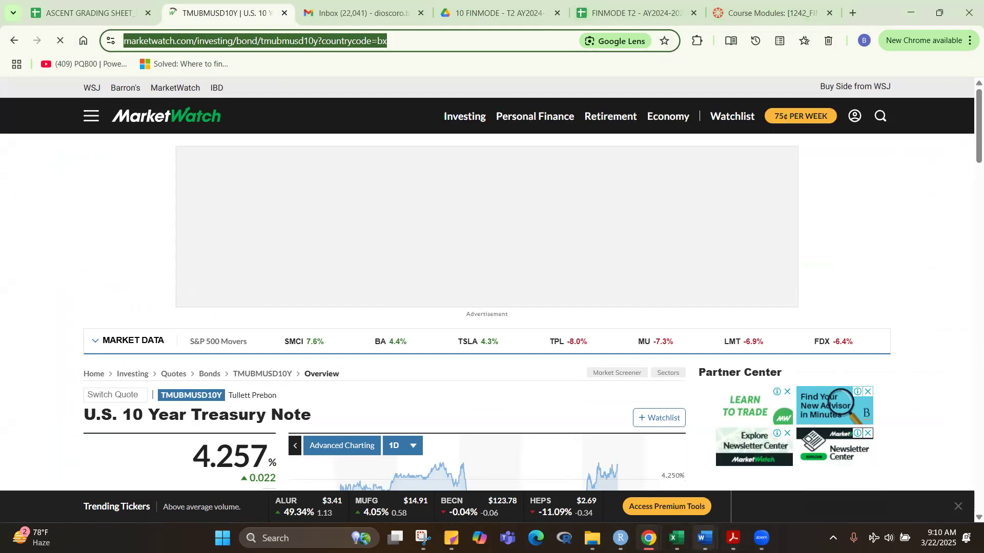
{"action": "left_click", "coordinate": [761, 538]}
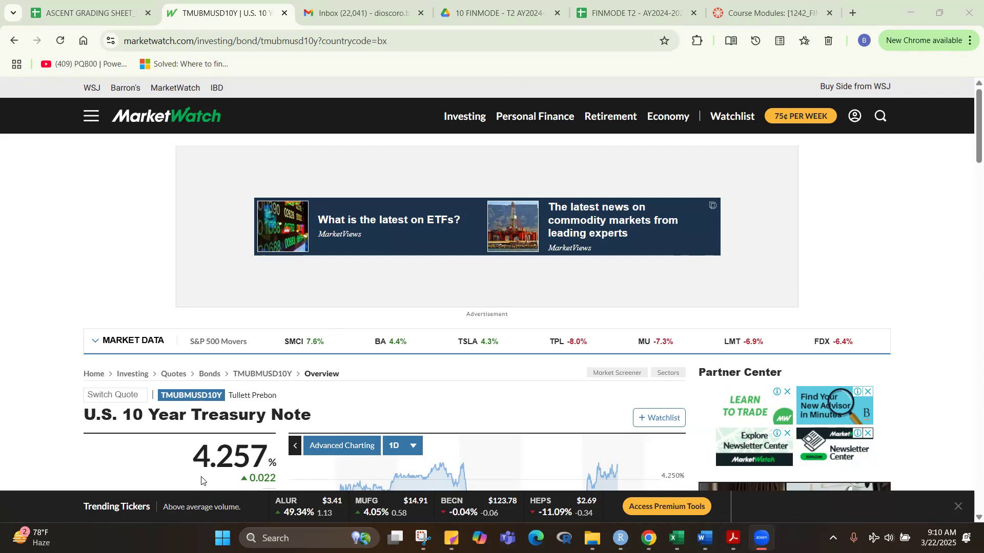
{"action": "left_click", "coordinate": [321, 84]}
{"action": "left_click_drag", "start_coordinate": [439, 41], "coordinate": [4, 5]}
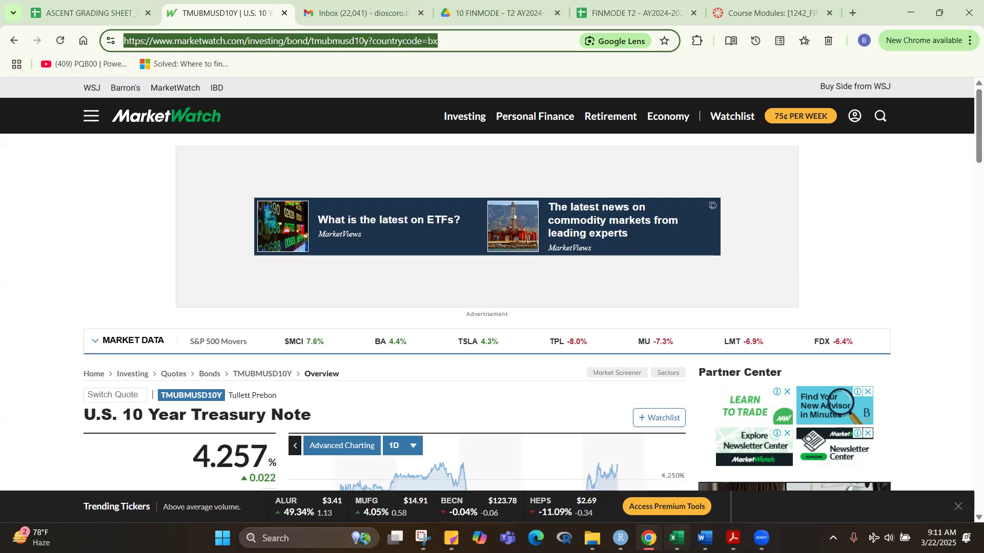
{"action": "left_click", "coordinate": [677, 537]}
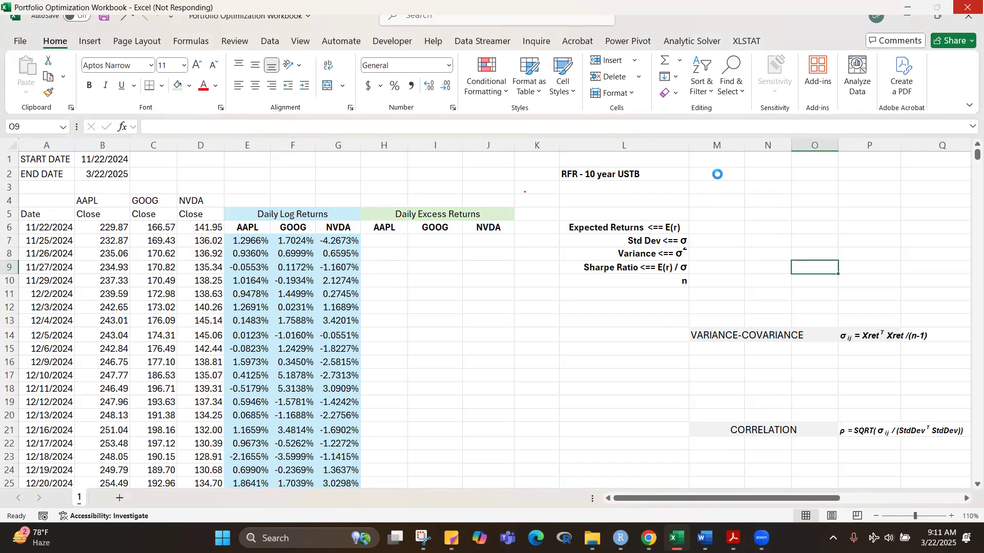
{"action": "left_click", "coordinate": [718, 175]}
{"action": "key", "text": "ctrl+v"}
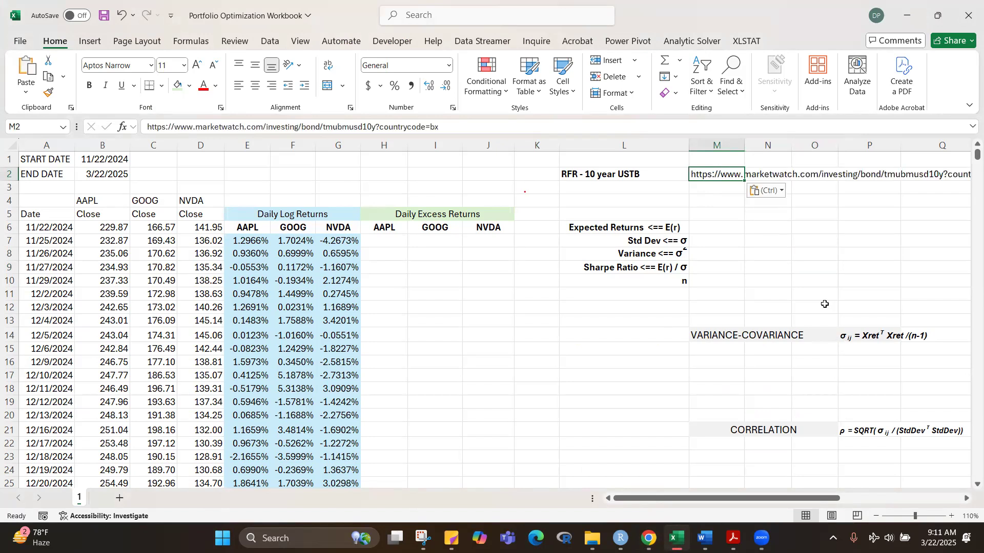
{"action": "left_click", "coordinate": [851, 270]}
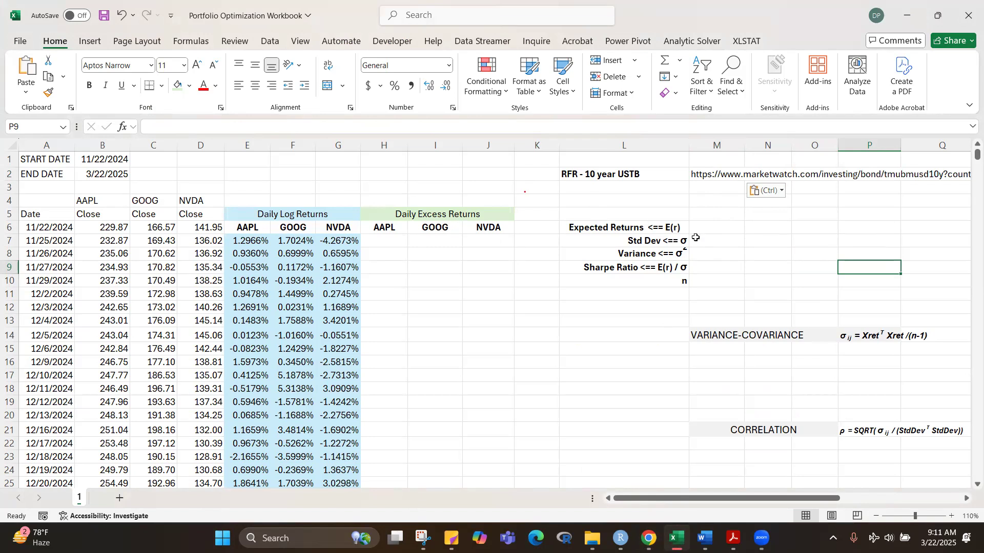
Step: Copy the AAPL, GOOG and NVDA headings from the Daily Excess Returns block into M5:O5 above the statistics rows
{"action": "left_click", "coordinate": [719, 230]}
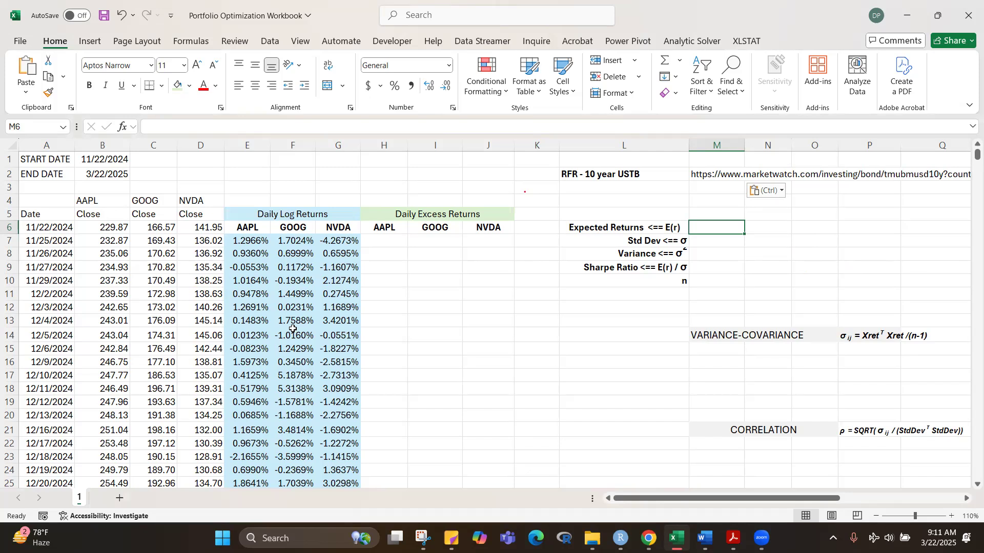
{"action": "left_click_drag", "start_coordinate": [390, 227], "coordinate": [492, 227]}
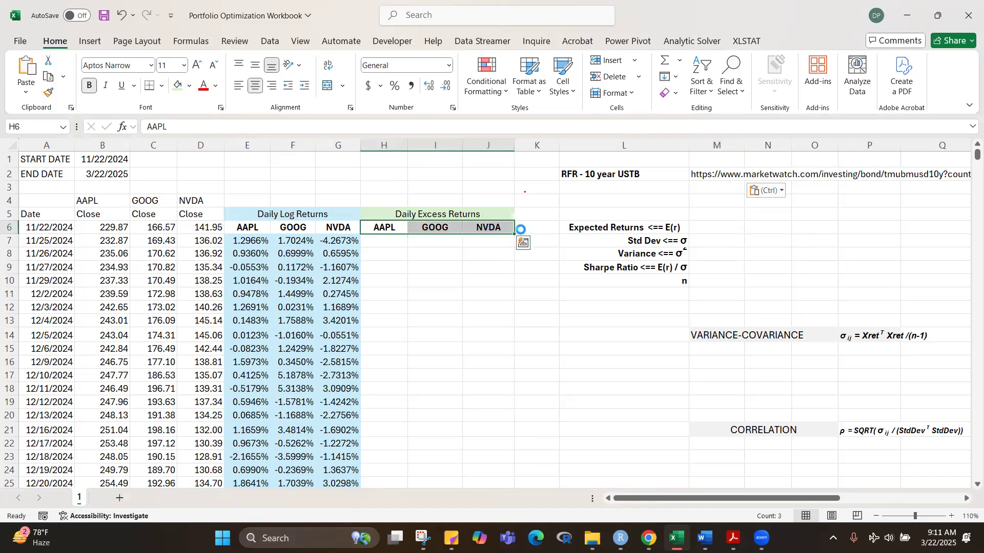
{"action": "key", "text": "ctrl+c"}
{"action": "left_click", "coordinate": [707, 214]}
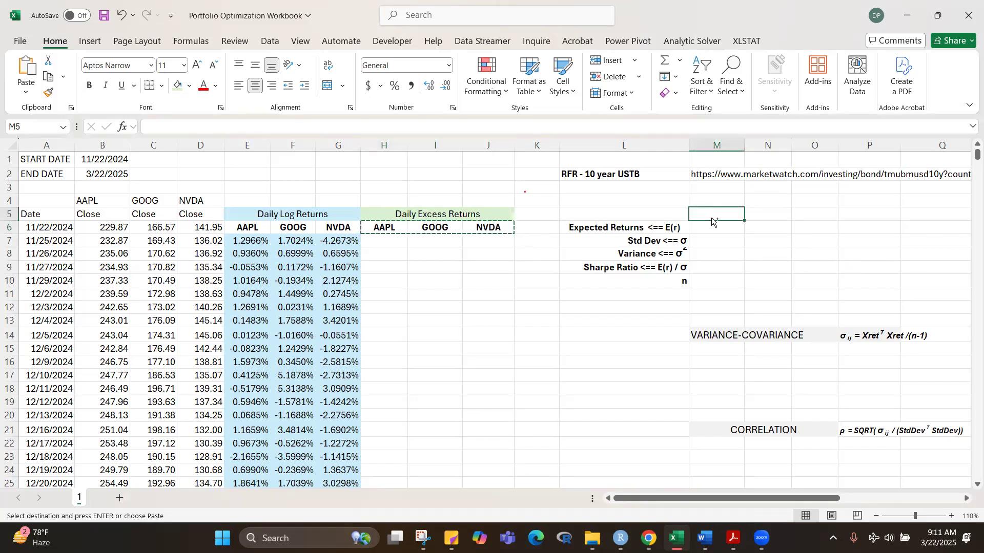
{"action": "key", "text": "ctrl+v"}
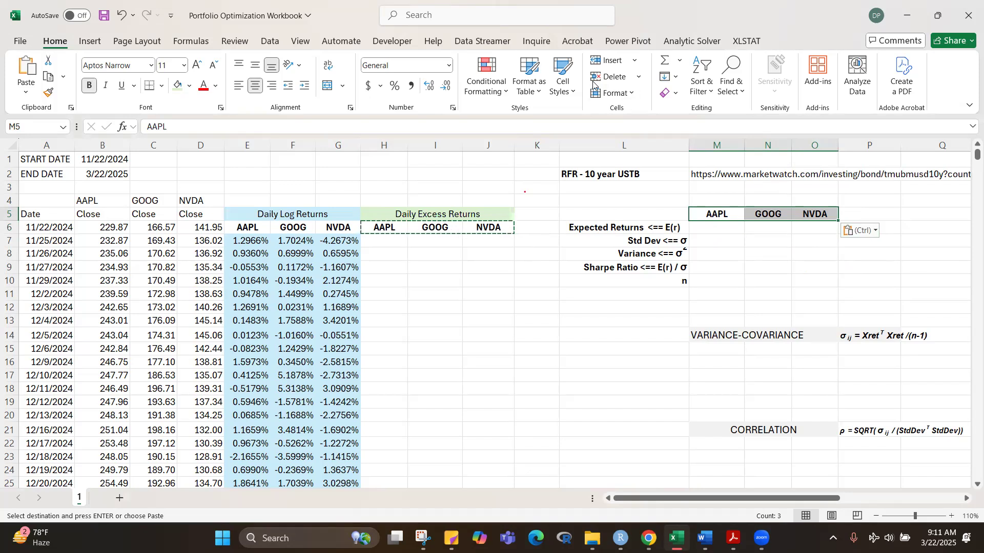
{"action": "left_click", "coordinate": [592, 82]}
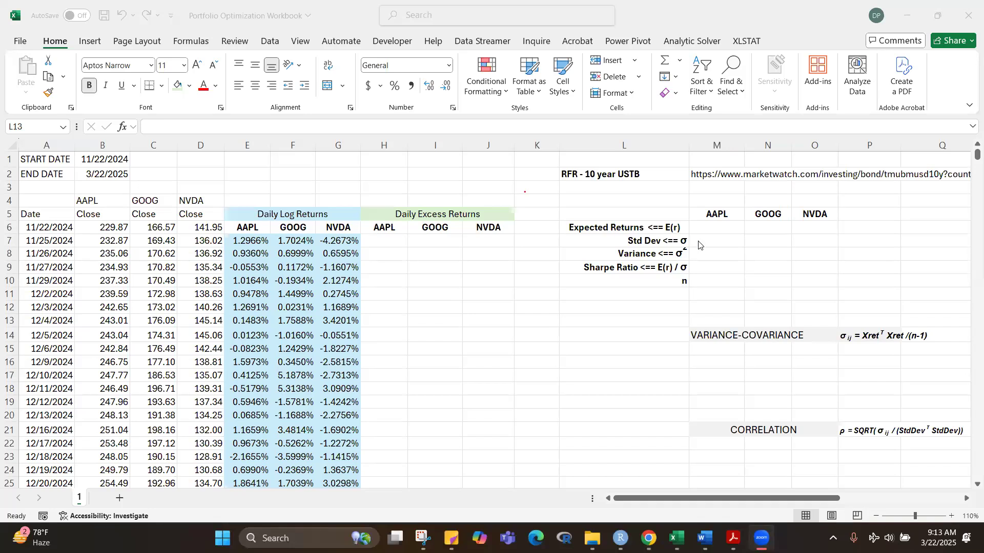
Step: Calculate expected returns in M6 with =AVERAGE(E7:E84), copy the formula across to O6 and centre the row's values
{"action": "left_click", "coordinate": [715, 227]}
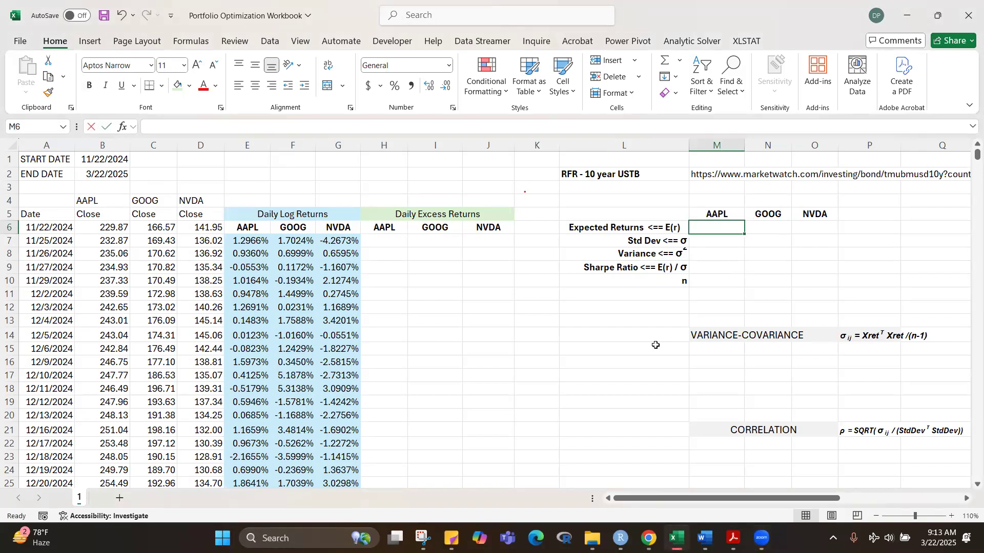
{"action": "type", "text": "=average"}
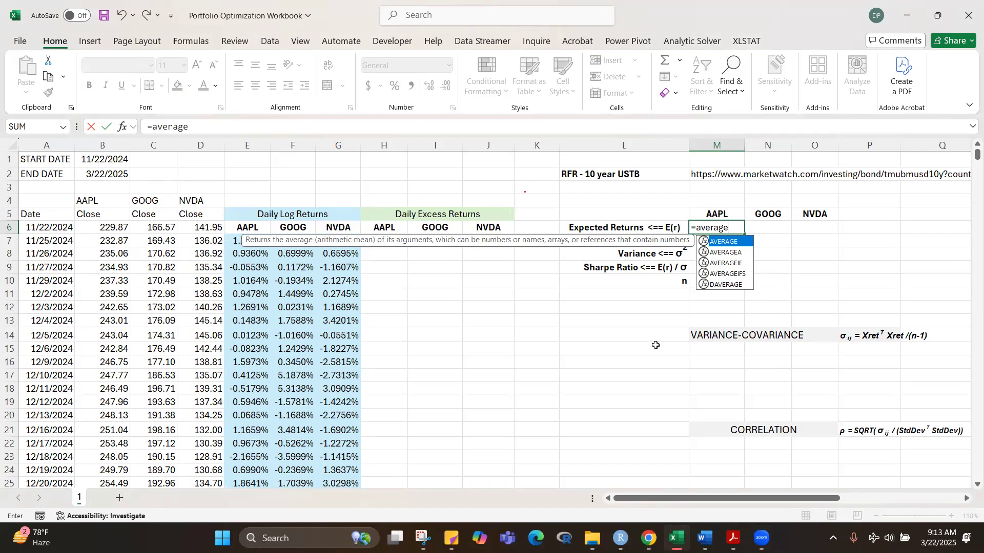
{"action": "key", "text": "Tab"}
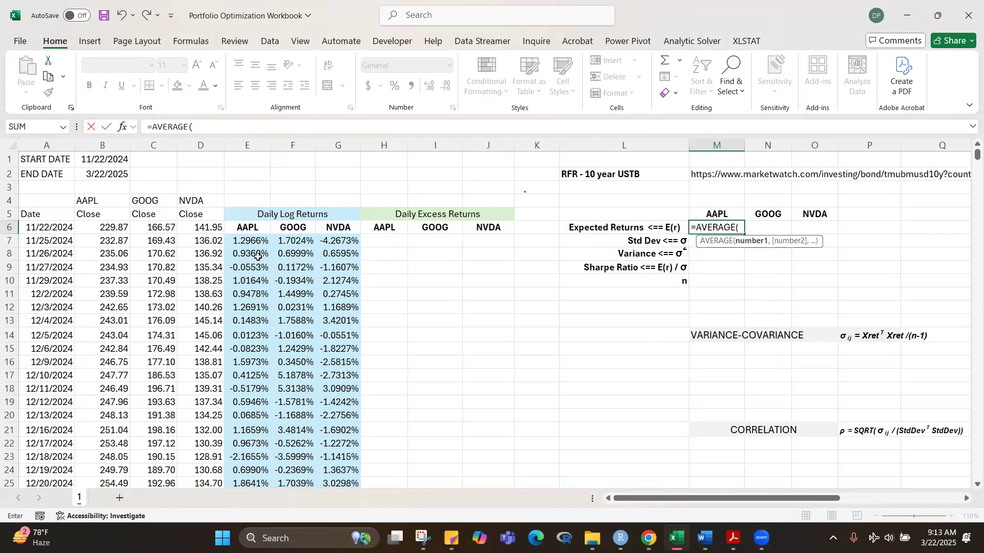
{"action": "left_click", "coordinate": [251, 242]}
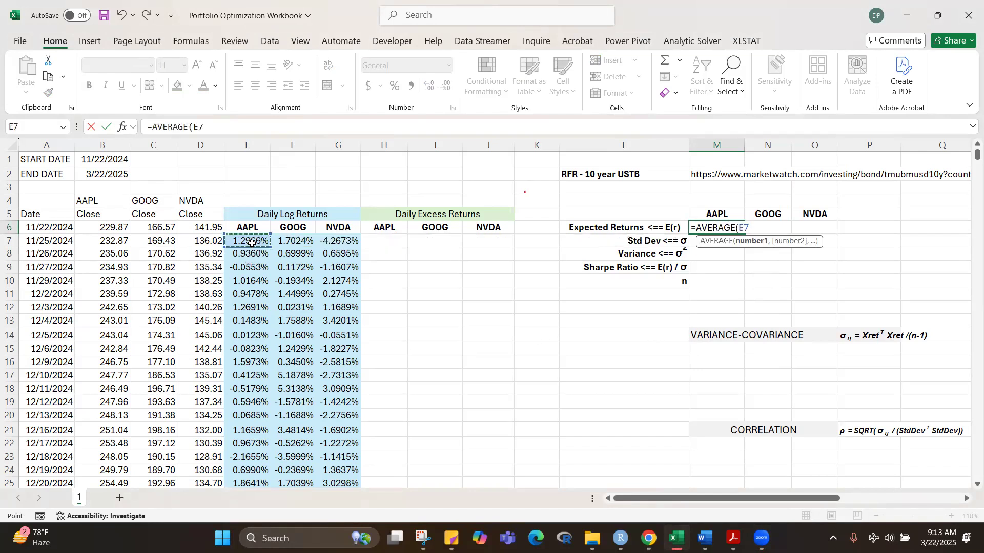
{"action": "key", "text": "ctrl+shift+Down"}
{"action": "key", "text": "ctrl+BackSpace"}
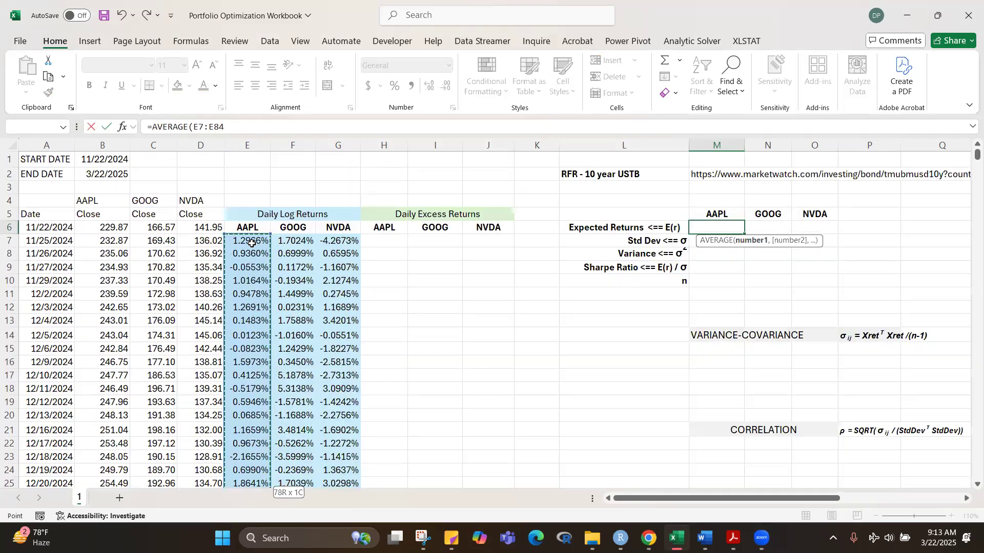
{"action": "type", "text": ")"}
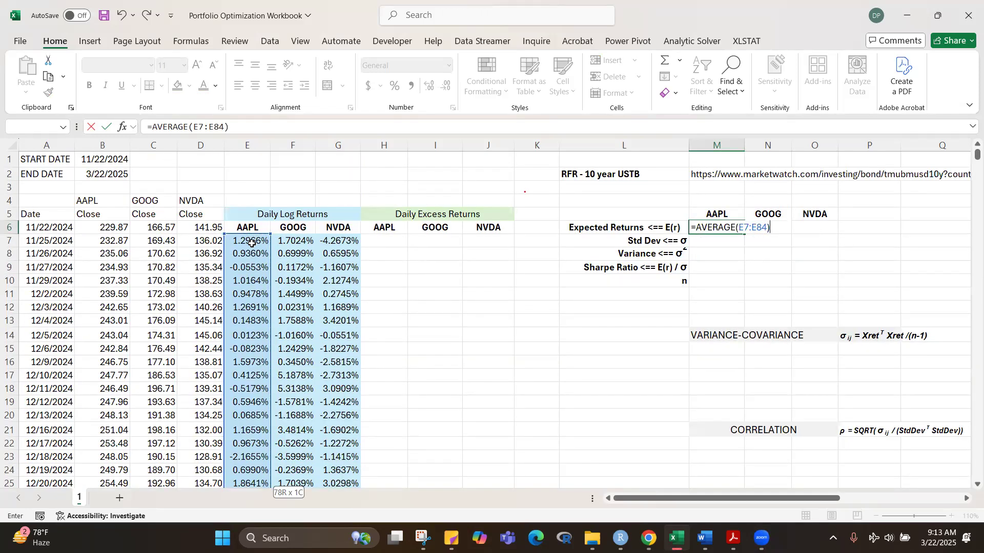
{"action": "key", "text": "ctrl+Return"}
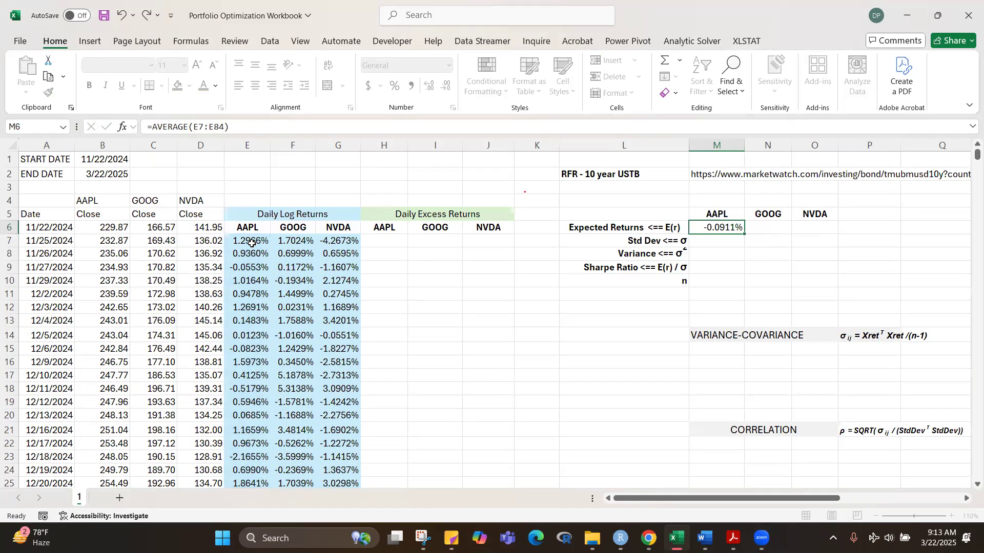
{"action": "left_click_drag", "start_coordinate": [743, 234], "coordinate": [825, 235]}
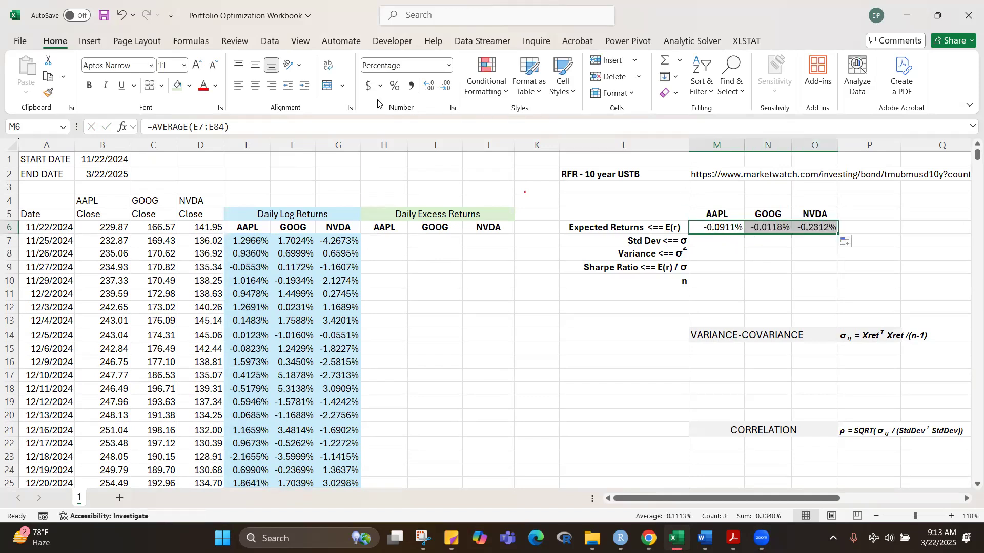
{"action": "left_click", "coordinate": [255, 86]}
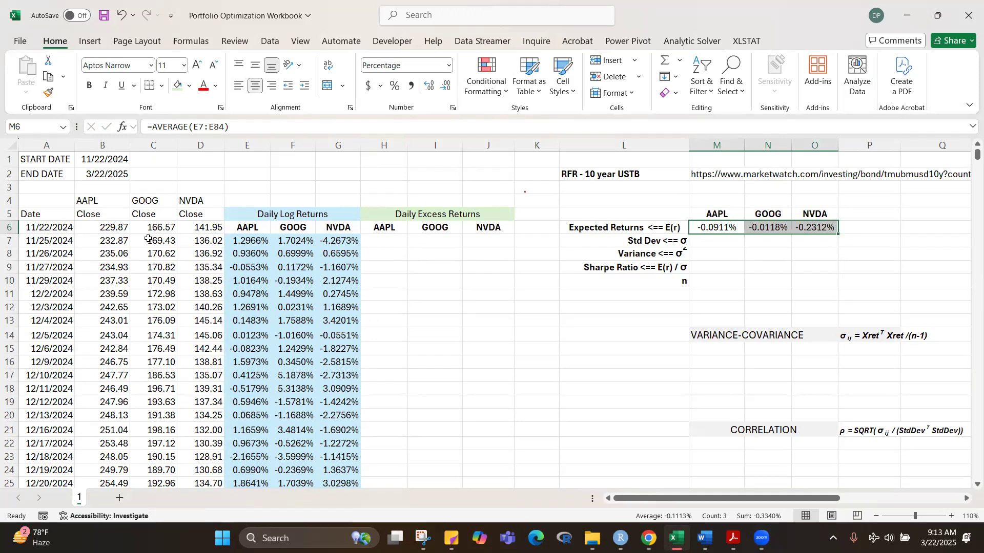
Step: Make the start and end date labels and dates in A1:B2 bold
{"action": "left_click_drag", "start_coordinate": [60, 159], "coordinate": [105, 175]}
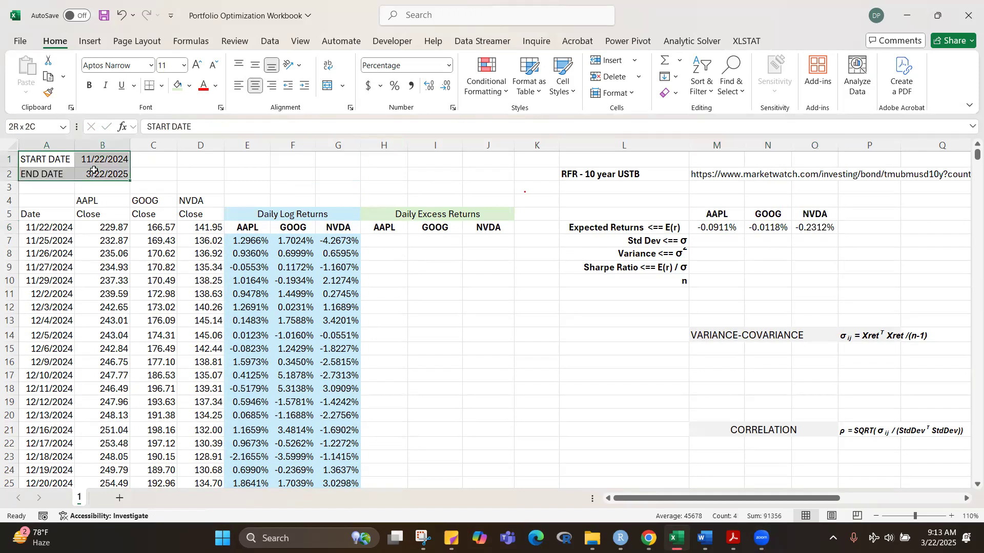
{"action": "left_click", "coordinate": [90, 85]}
{"action": "left_click", "coordinate": [279, 188]}
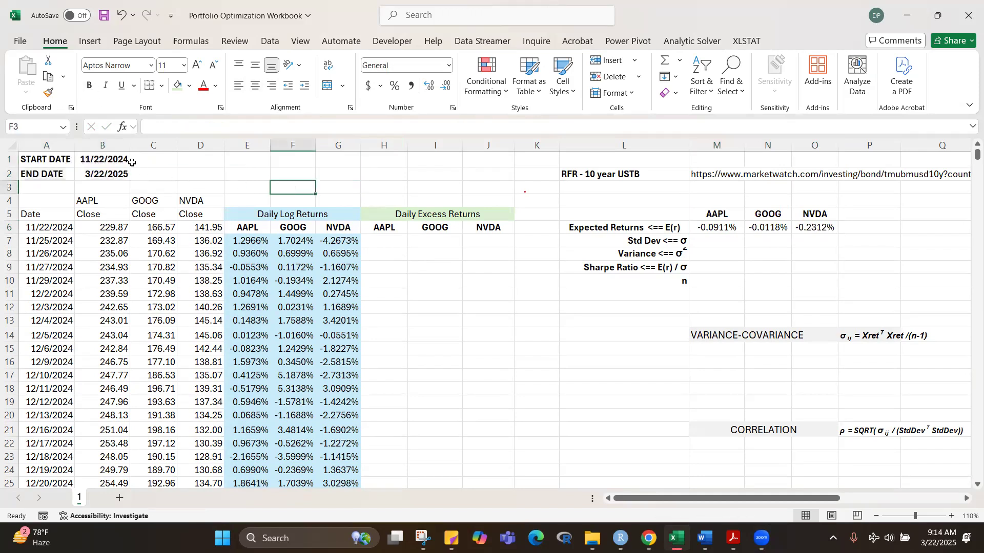
Step: Add thin solid outline and inside borders to the start and end date block A1:B2
{"action": "left_click_drag", "start_coordinate": [122, 159], "coordinate": [97, 175]}
{"action": "left_click", "coordinate": [193, 164]}
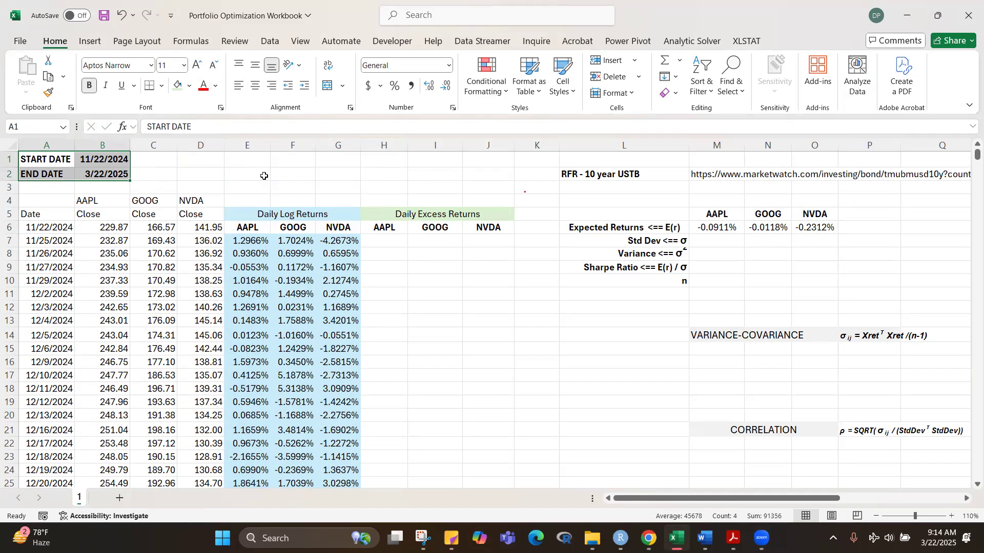
{"action": "key", "text": "ctrl+1"}
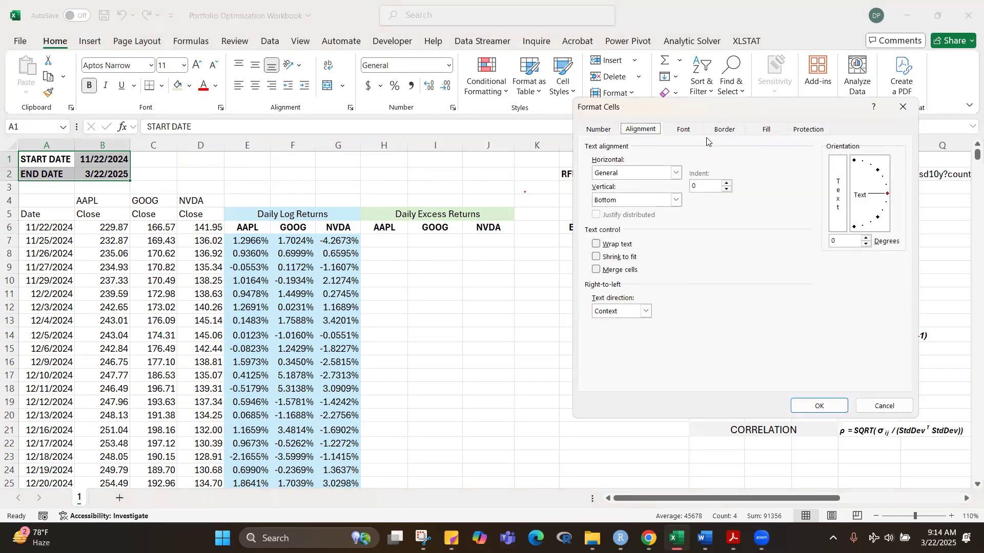
{"action": "left_click", "coordinate": [722, 131]}
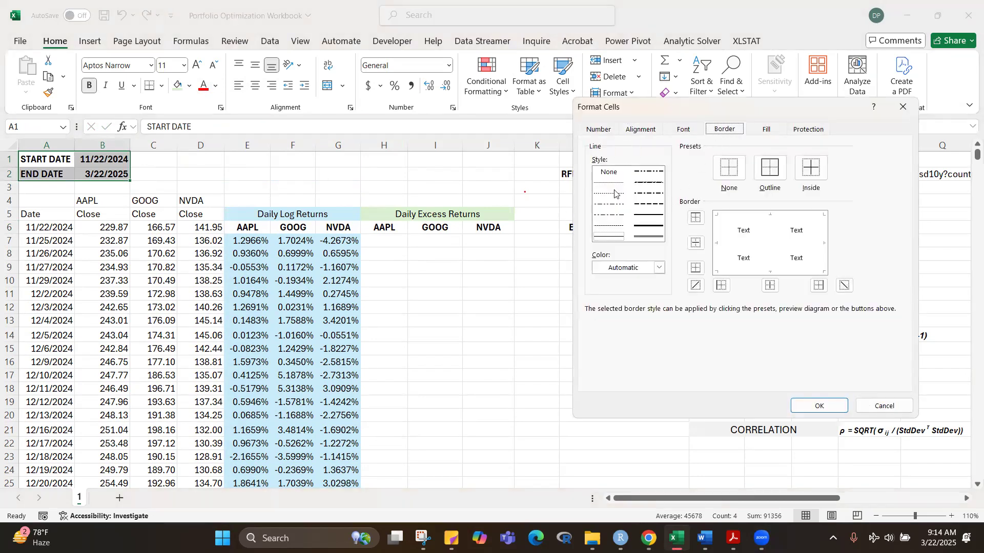
{"action": "left_click", "coordinate": [768, 270]}
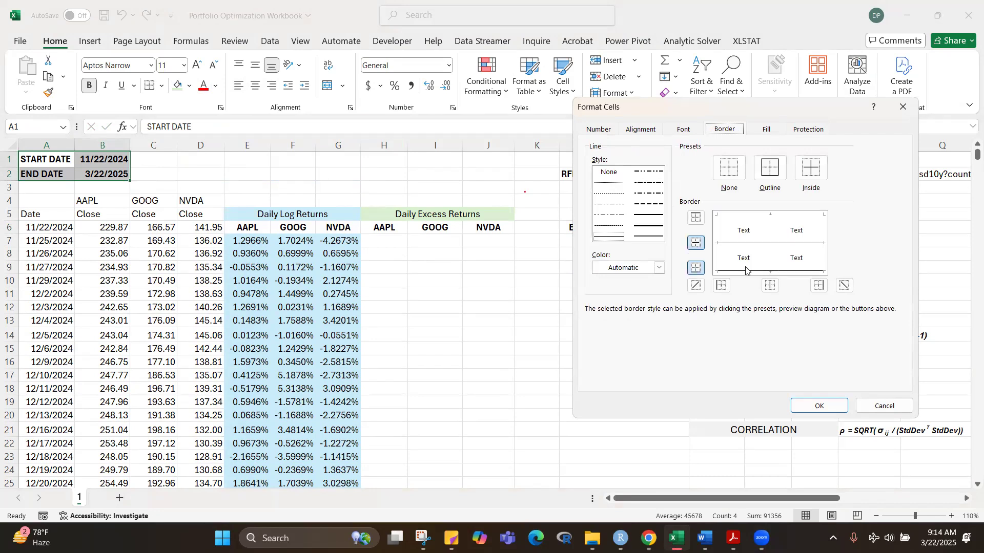
{"action": "left_click", "coordinate": [606, 183]}
{"action": "left_click", "coordinate": [734, 243]}
{"action": "left_click", "coordinate": [748, 270]}
{"action": "left_click", "coordinate": [727, 257]}
{"action": "left_click", "coordinate": [787, 257]}
{"action": "left_click", "coordinate": [718, 256]}
{"action": "left_click", "coordinate": [825, 256]}
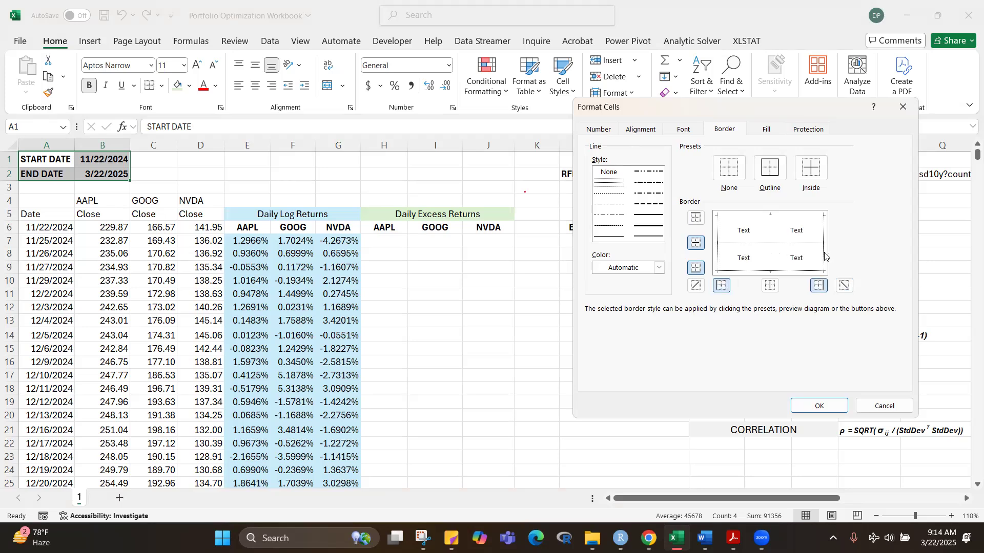
{"action": "left_click", "coordinate": [773, 254]}
{"action": "left_click", "coordinate": [765, 220]}
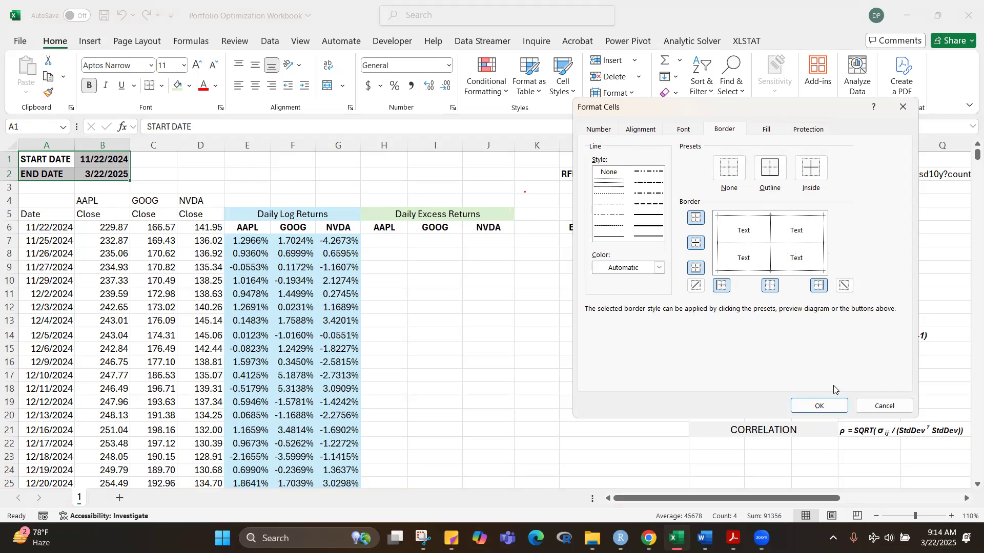
{"action": "left_click", "coordinate": [825, 407]}
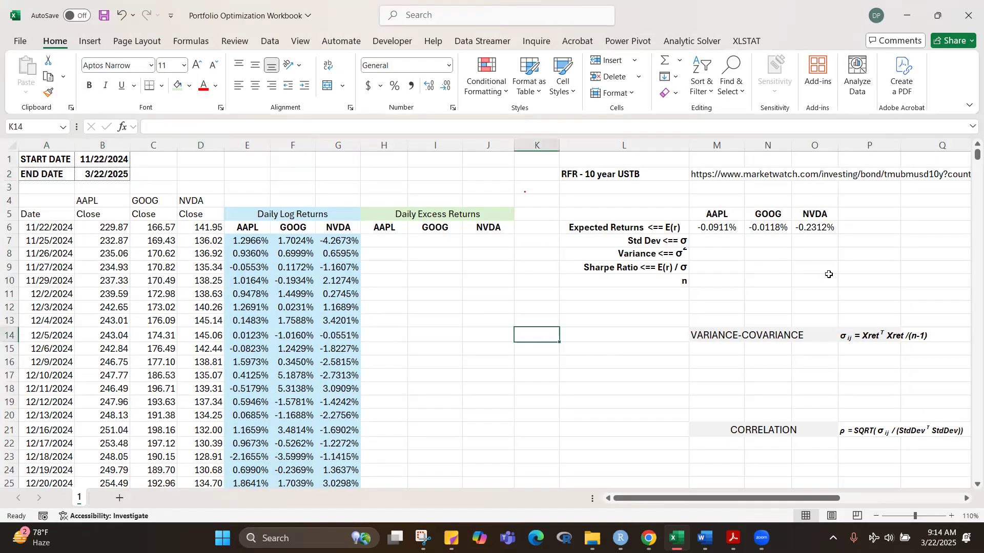
Step: Calculate the AAPL sample standard deviation in M7 with =STDEV.S(E7:E84)
{"action": "left_click", "coordinate": [818, 293]}
{"action": "left_click", "coordinate": [712, 239]}
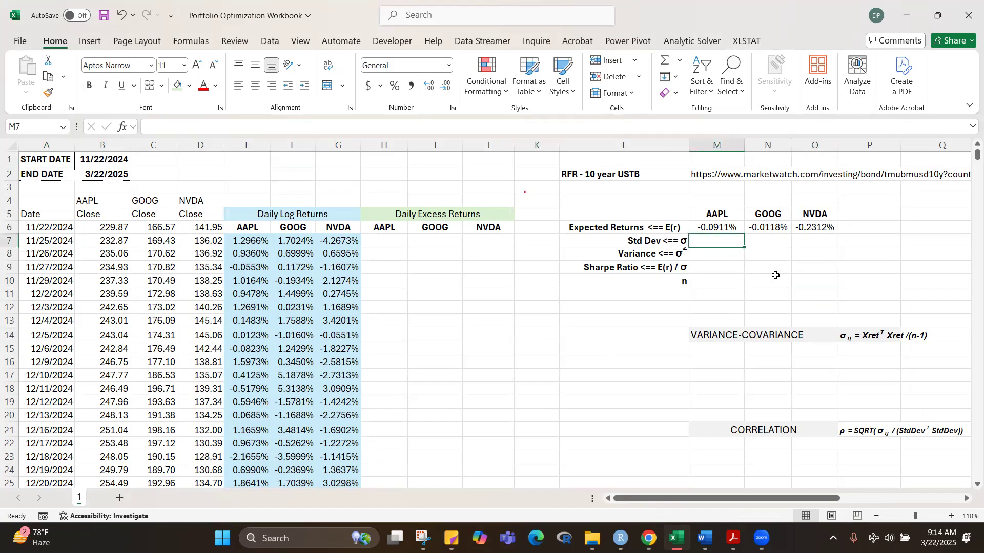
{"action": "type", "text": "=std"}
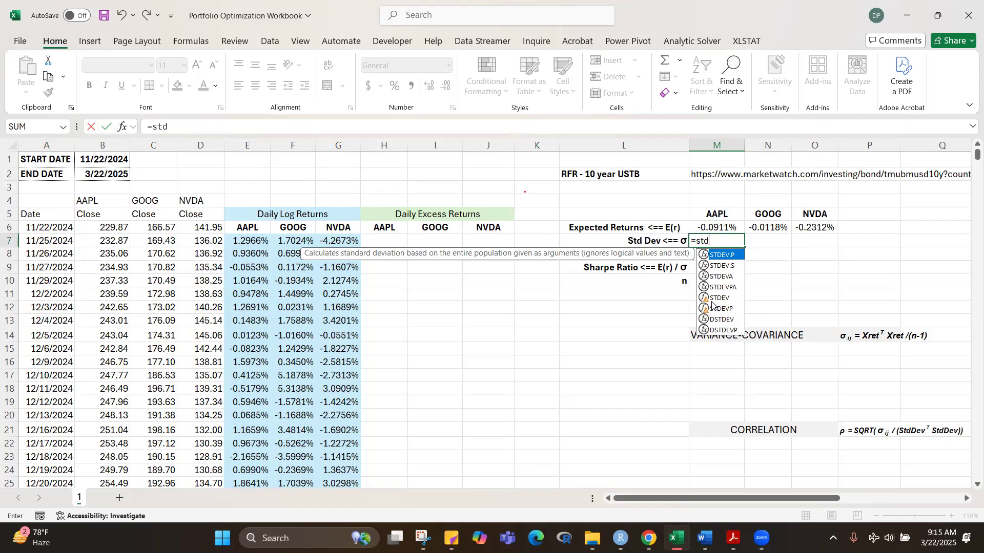
{"action": "double_click", "coordinate": [722, 266]}
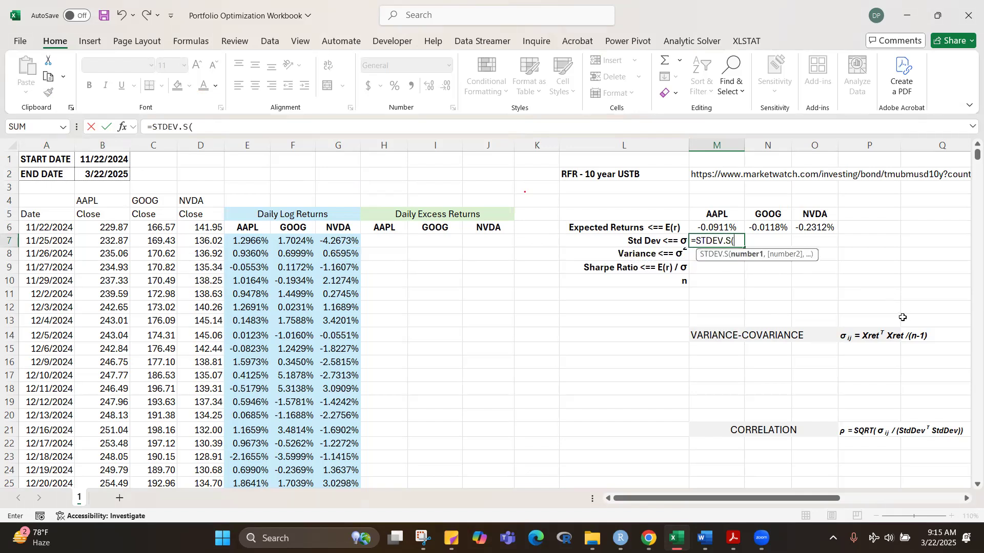
{"action": "left_click", "coordinate": [242, 241]}
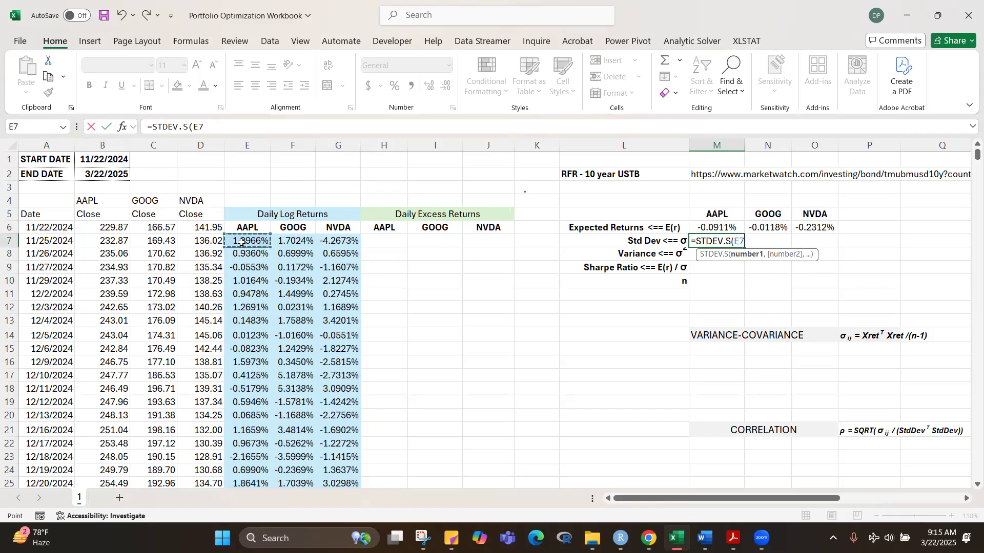
{"action": "key", "text": "ctrl+shift+Down"}
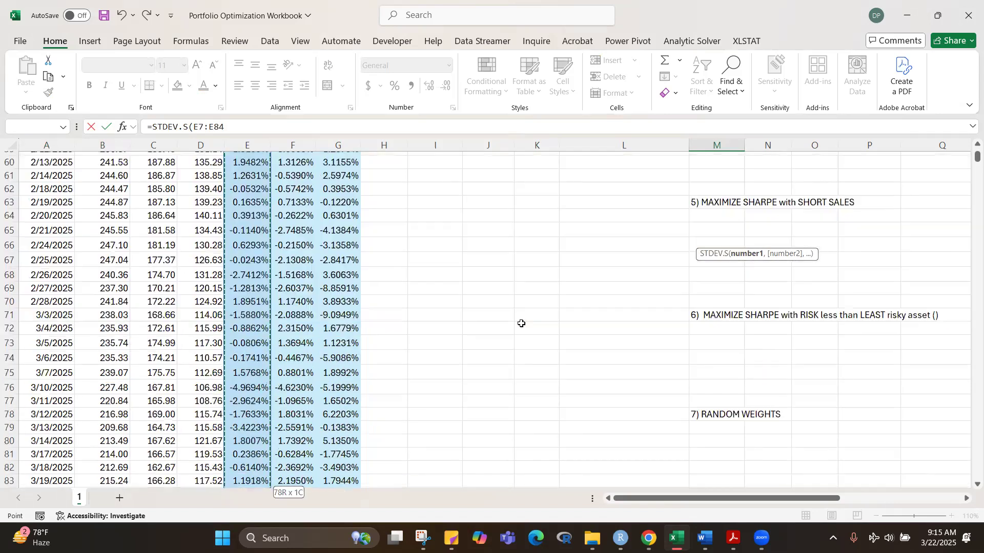
{"action": "key", "text": "ctrl+BackSpace"}
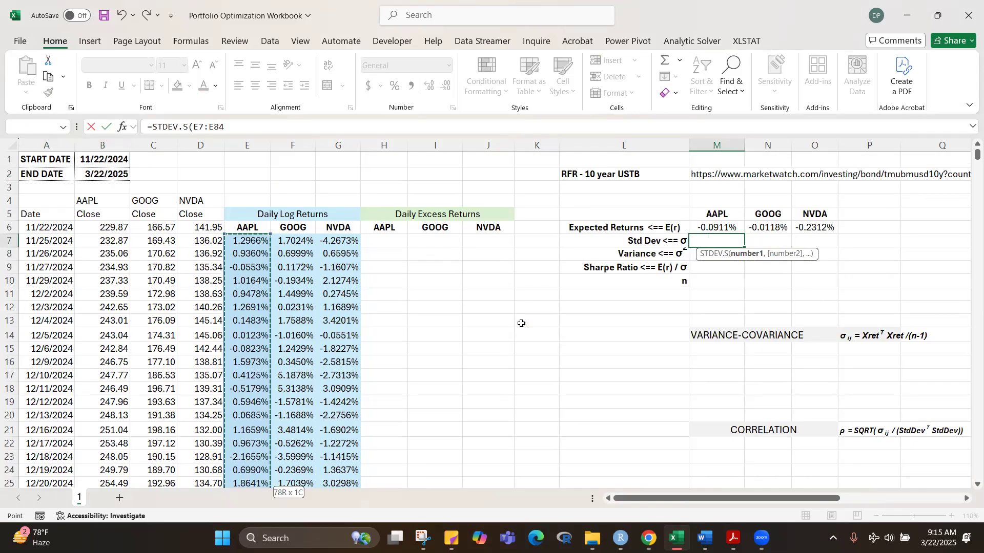
{"action": "type", "text": ")"}
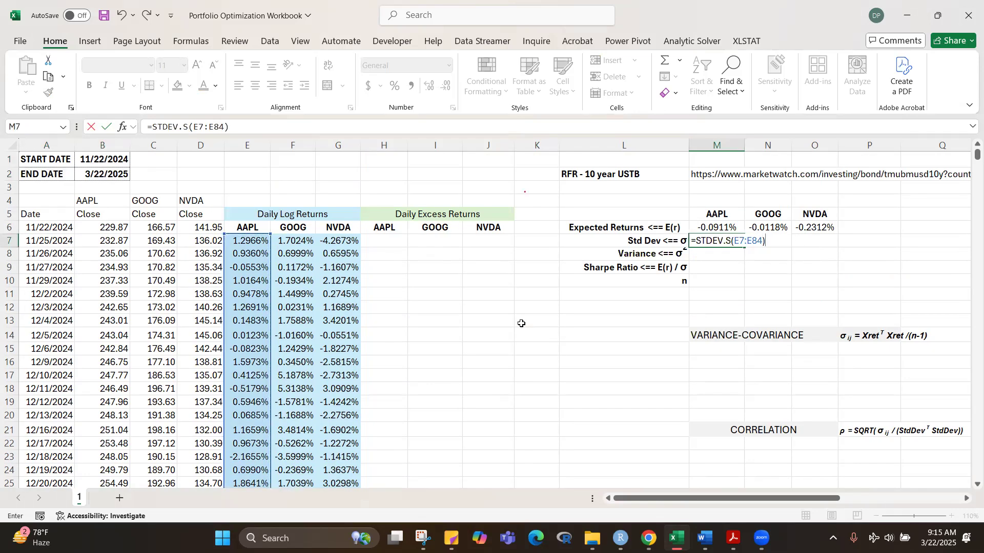
{"action": "key", "text": "ctrl+Return"}
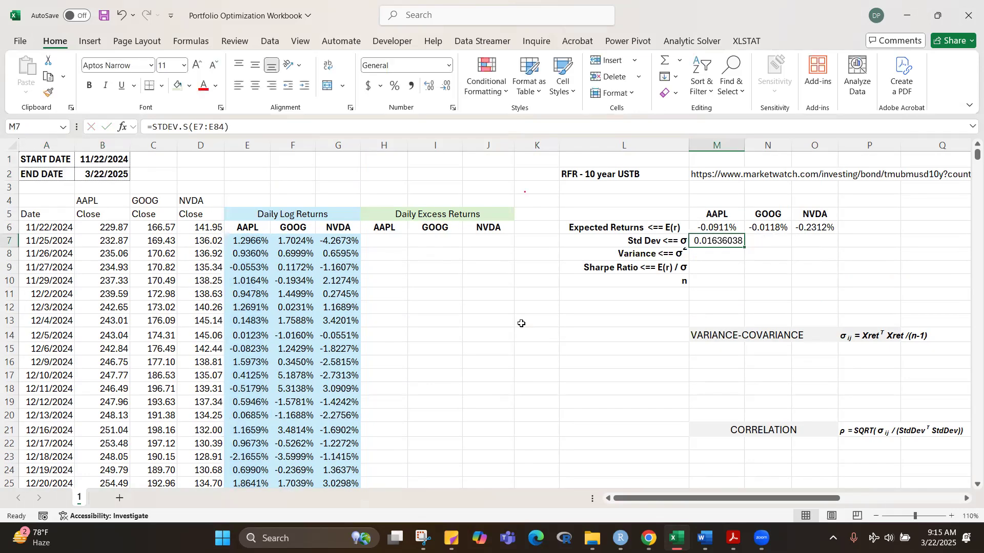
Step: Show the standard deviation in M7 with four decimals, centred, and copy it across to O7 for GOOG and NVDA
{"action": "left_click", "coordinate": [446, 86]}
{"action": "left_click", "coordinate": [446, 86]}
{"action": "left_click", "coordinate": [445, 86]}
{"action": "left_click", "coordinate": [441, 87]}
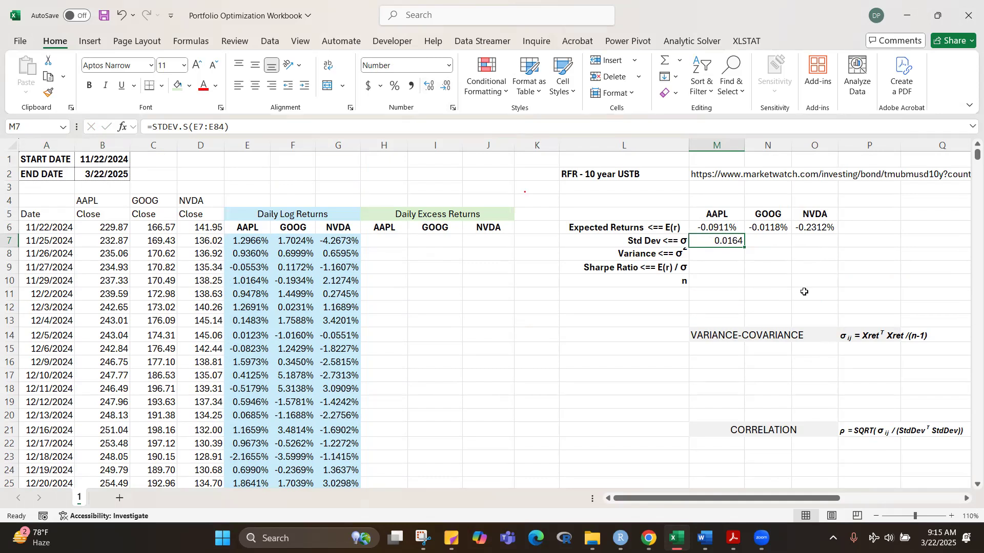
{"action": "left_click", "coordinate": [831, 282]}
{"action": "left_click", "coordinate": [720, 240]}
{"action": "left_click", "coordinate": [255, 85]}
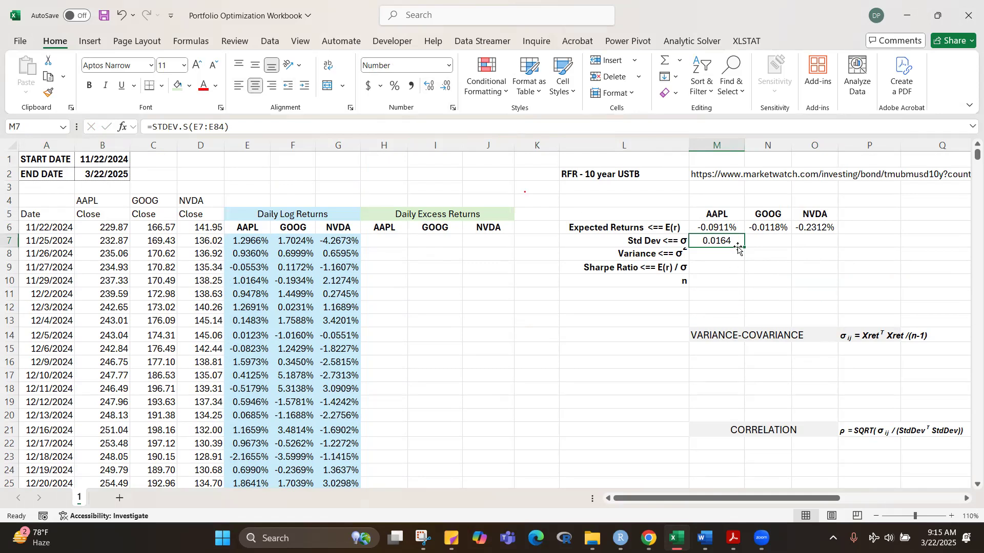
{"action": "left_click_drag", "start_coordinate": [744, 248], "coordinate": [839, 249]}
Step: Calculate the AAPL variance in M8 with =M7^2
{"action": "left_click", "coordinate": [717, 255]}
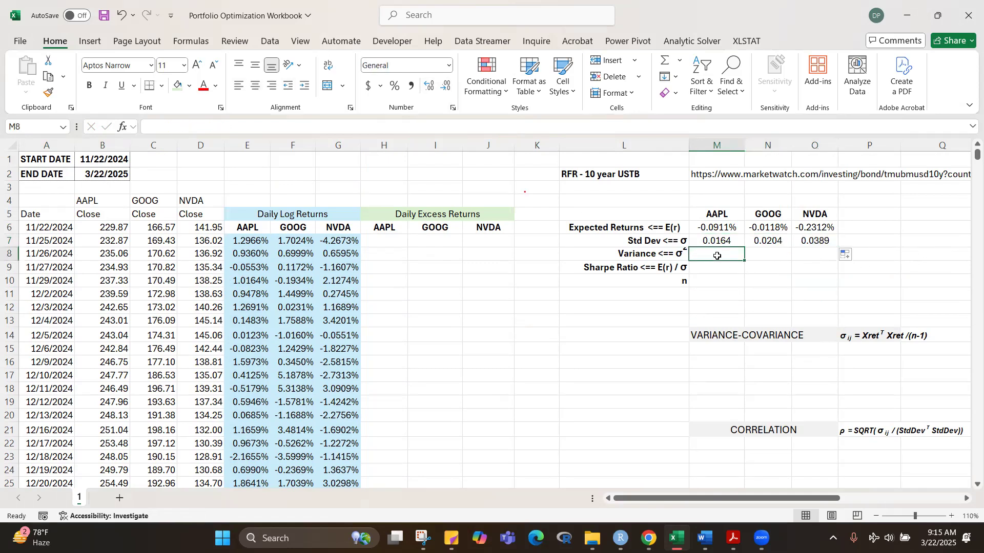
{"action": "type", "text": "="}
{"action": "left_click", "coordinate": [713, 240]}
{"action": "type", "text": "^"}
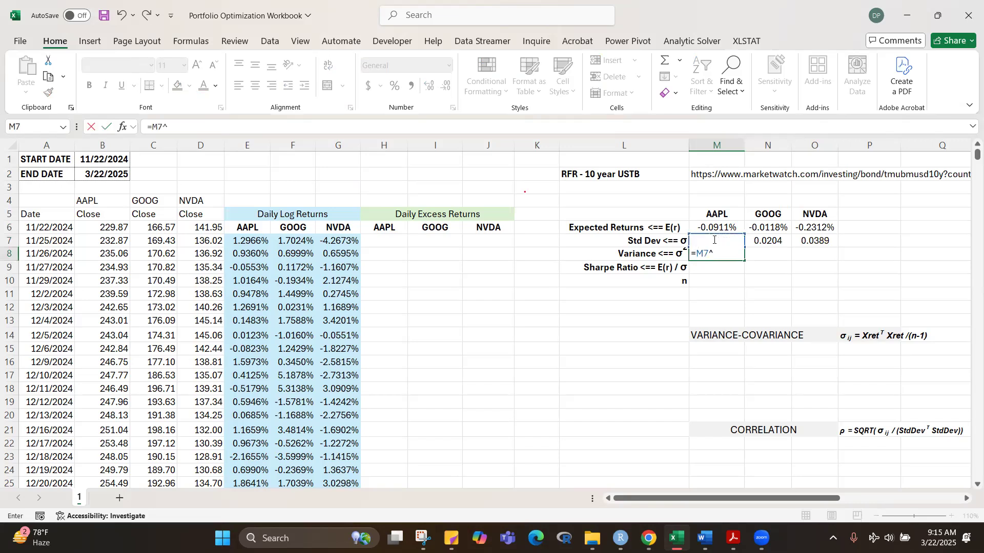
{"action": "type", "text": "2"}
{"action": "key", "text": "ctrl+Return"}
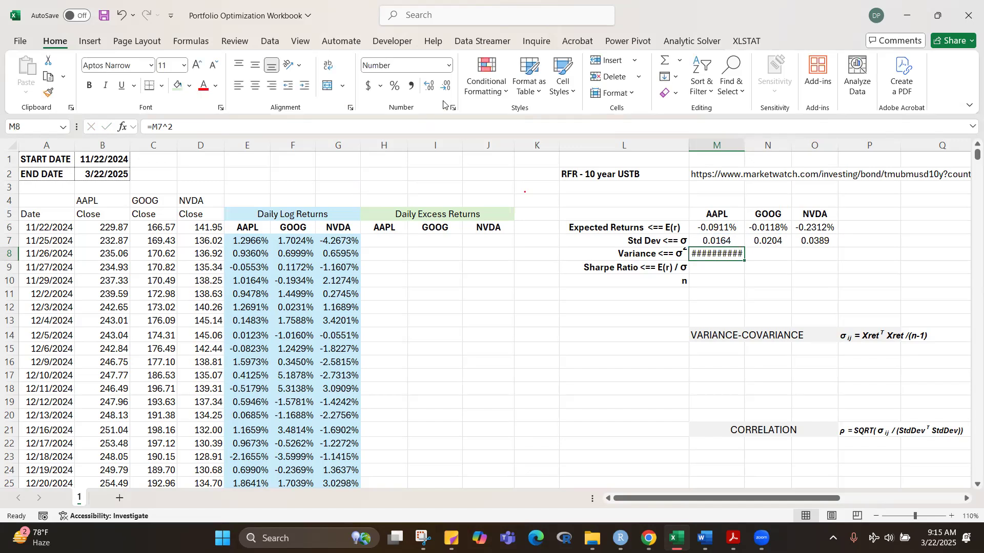
Step: Show the variance in M8 with five decimals, centred, and copy it across to O8 for GOOG and NVDA
{"action": "left_click", "coordinate": [445, 88]}
{"action": "left_click", "coordinate": [751, 289]}
{"action": "left_click", "coordinate": [712, 254]}
{"action": "left_click", "coordinate": [446, 87]}
{"action": "left_click", "coordinate": [446, 87]}
{"action": "left_click", "coordinate": [447, 87]}
{"action": "left_click", "coordinate": [446, 87]}
{"action": "left_click", "coordinate": [434, 86]}
{"action": "left_click", "coordinate": [255, 86]}
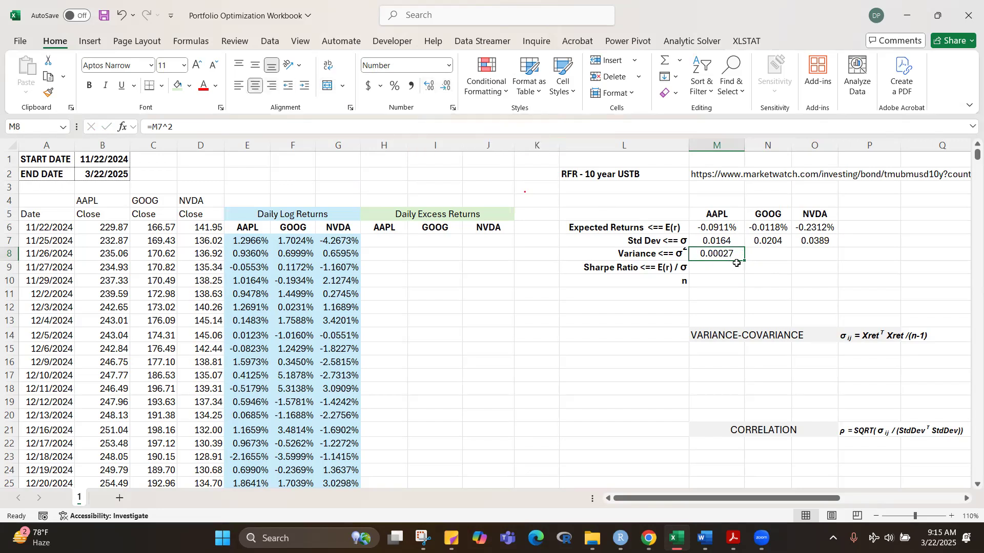
{"action": "left_click_drag", "start_coordinate": [745, 260], "coordinate": [835, 263]}
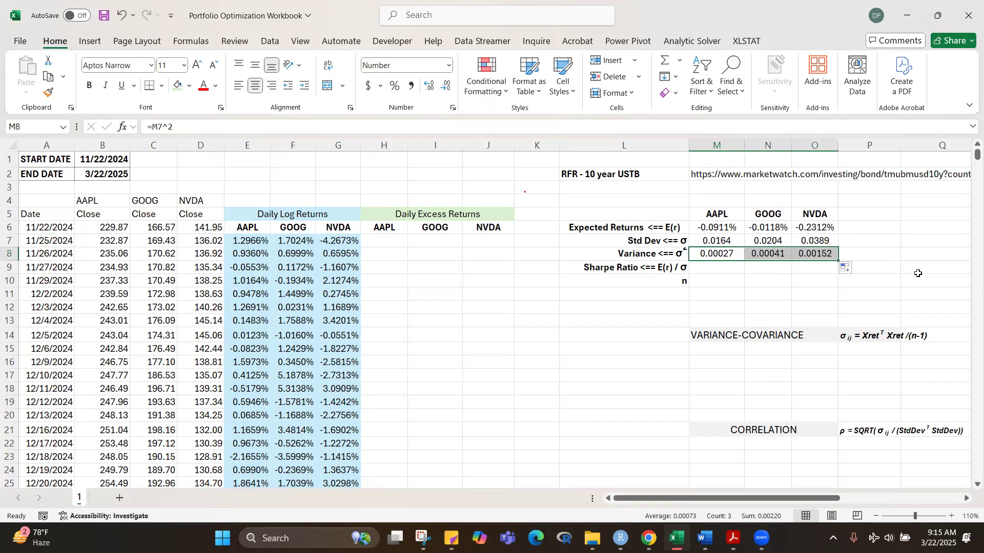
{"action": "left_click", "coordinate": [917, 274]}
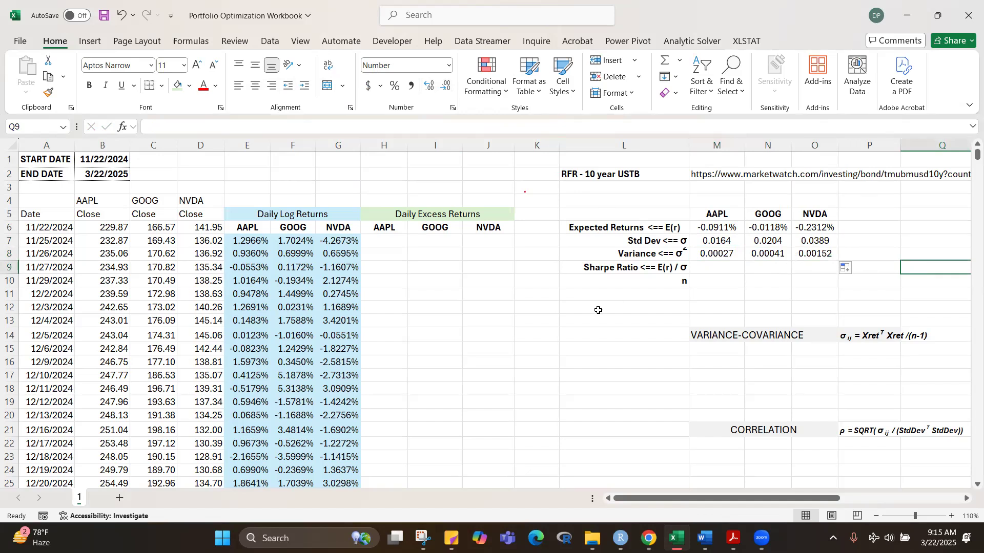
Step: Calculate the AAPL Sharpe ratio in M9 with =M6/M8
{"action": "left_click", "coordinate": [725, 268]}
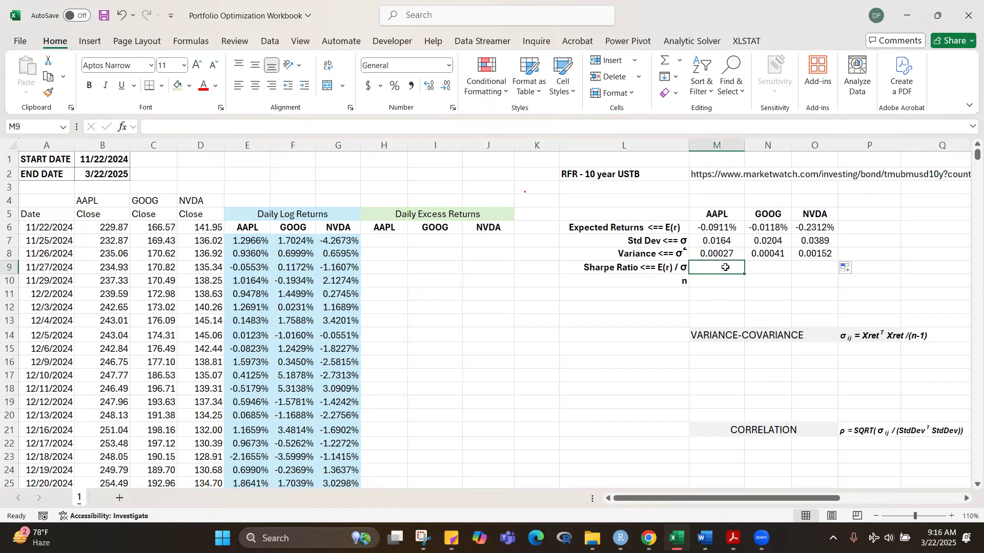
{"action": "type", "text": "="}
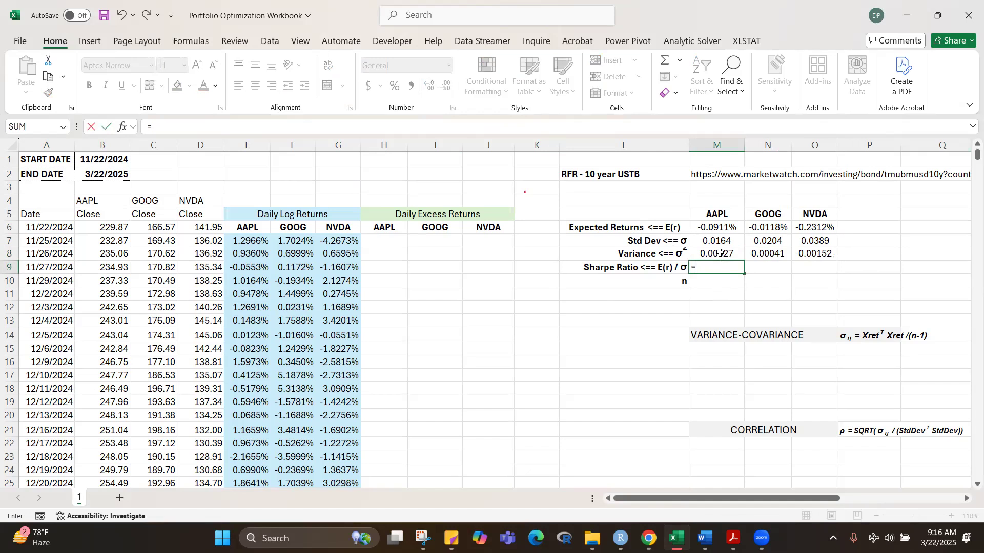
{"action": "left_click", "coordinate": [716, 228]}
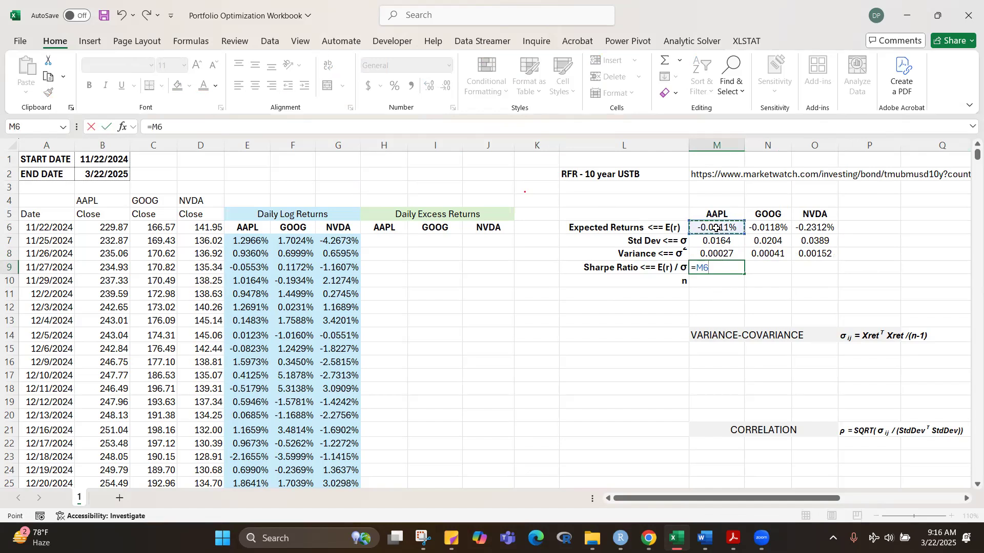
{"action": "type", "text": "/"}
{"action": "left_click", "coordinate": [720, 254]}
{"action": "key", "text": "ctrl+Return"}
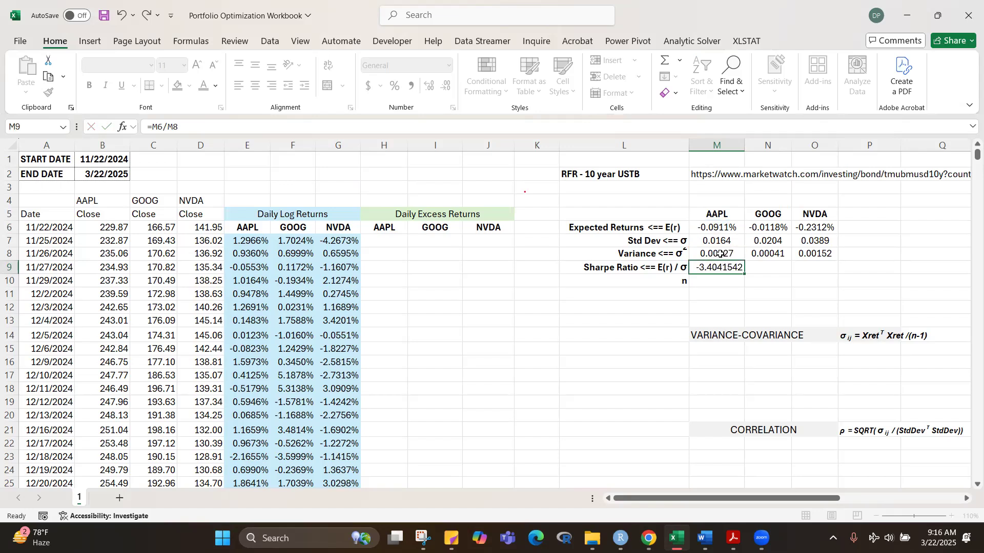
{"action": "left_click", "coordinate": [887, 296]}
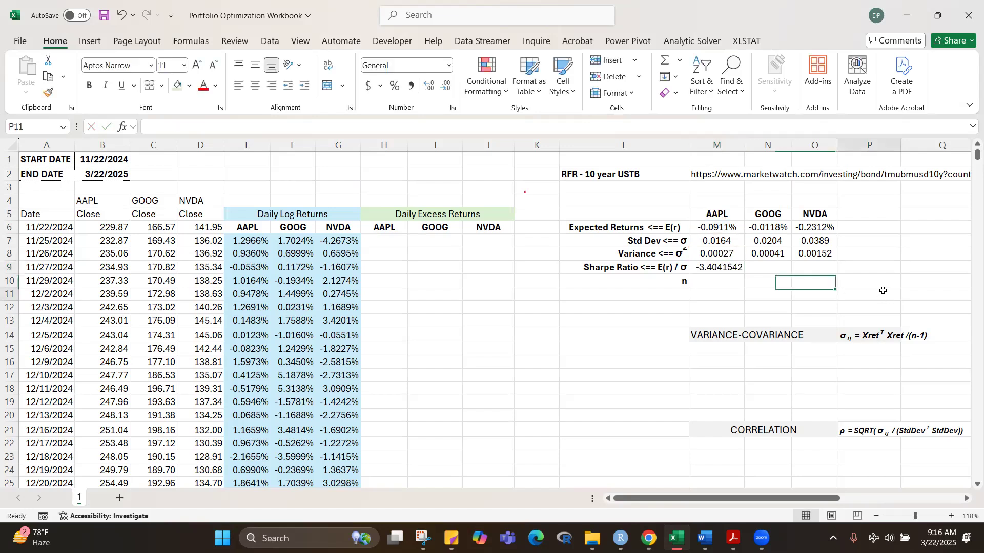
Step: Show the Sharpe ratio in M9 with four decimals, copy it across to O9 and centre M9:O9
{"action": "left_click", "coordinate": [728, 267]}
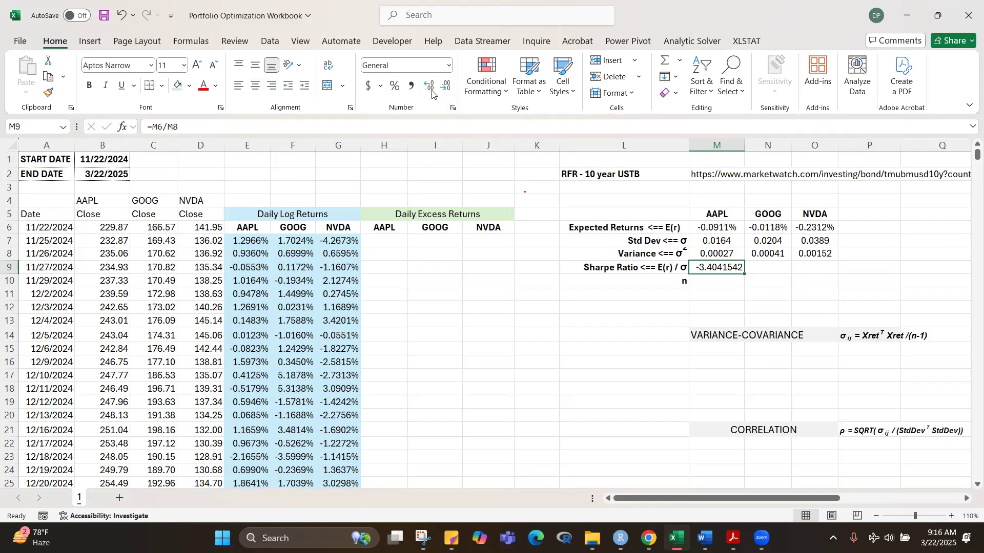
{"action": "left_click", "coordinate": [448, 86]}
{"action": "left_click", "coordinate": [448, 86]}
{"action": "left_click", "coordinate": [449, 87]}
{"action": "left_click_drag", "start_coordinate": [746, 277], "coordinate": [831, 275]}
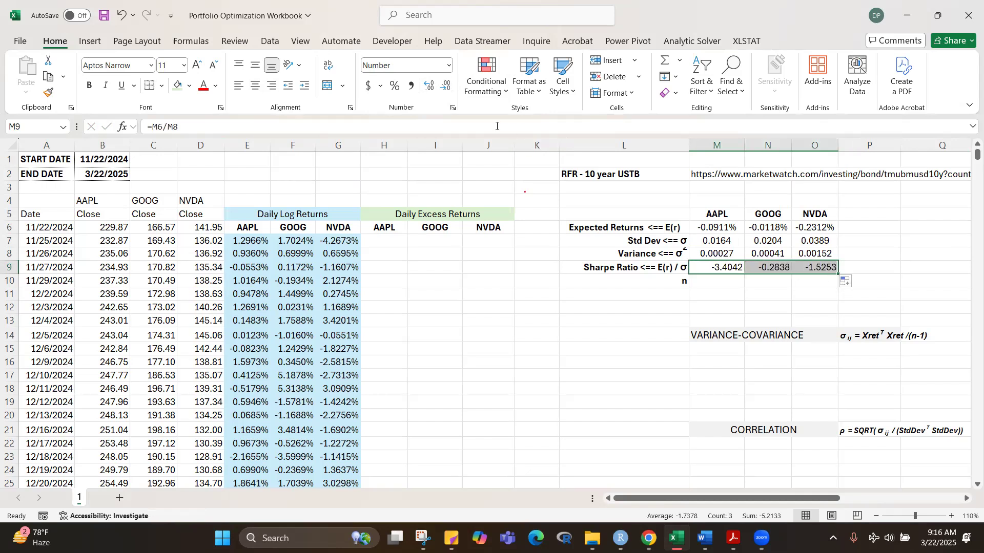
{"action": "left_click", "coordinate": [255, 86]}
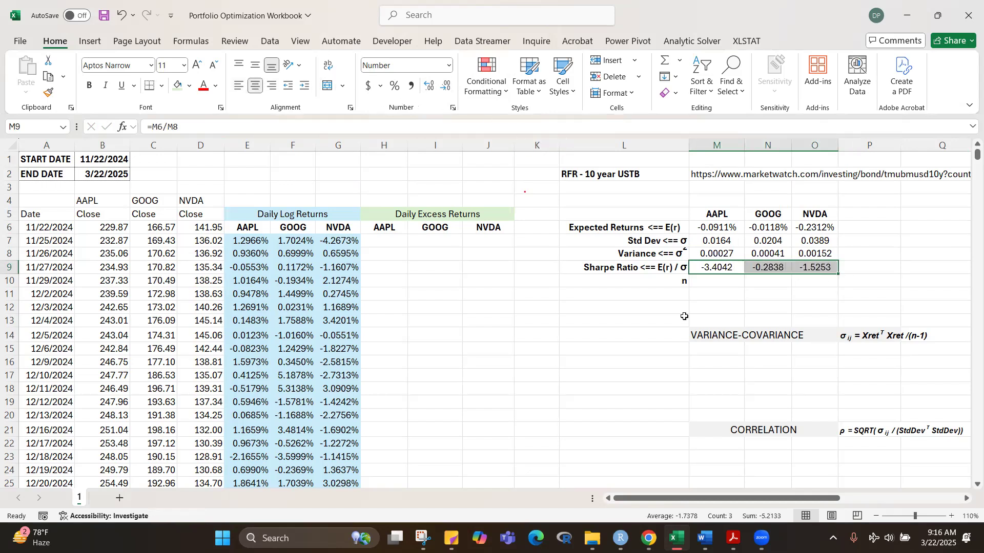
Step: Count the daily return observations for n in M10 with =COUNT(E7:E84)
{"action": "left_click", "coordinate": [706, 283]}
{"action": "type", "text": "=c"}
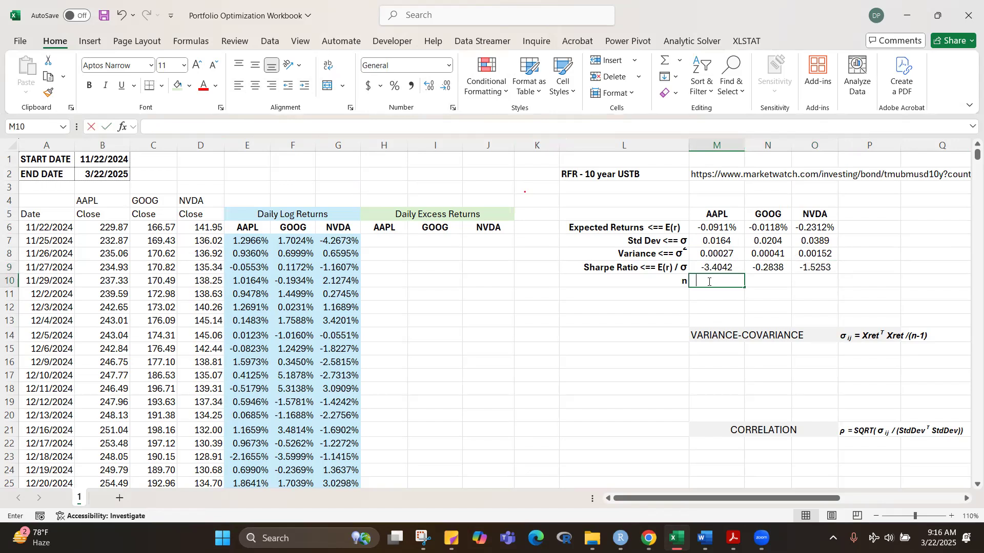
{"action": "type", "text": "ount("}
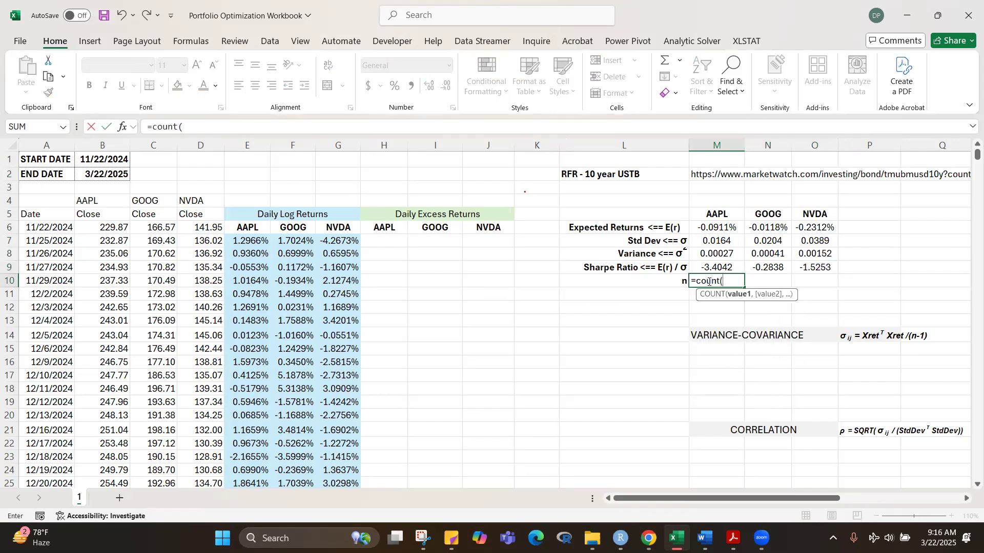
{"action": "left_click", "coordinate": [240, 239]}
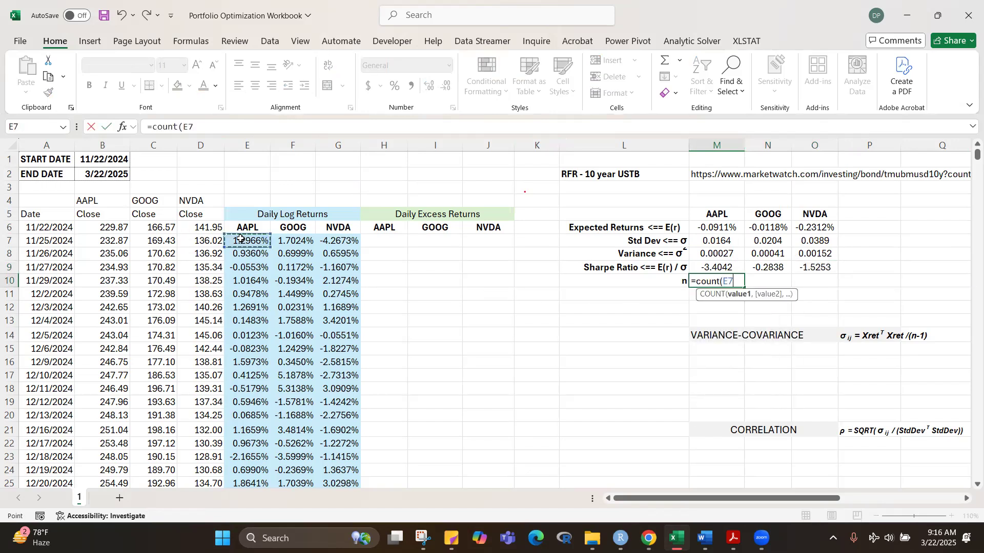
{"action": "key", "text": "ctrl+shift+Down"}
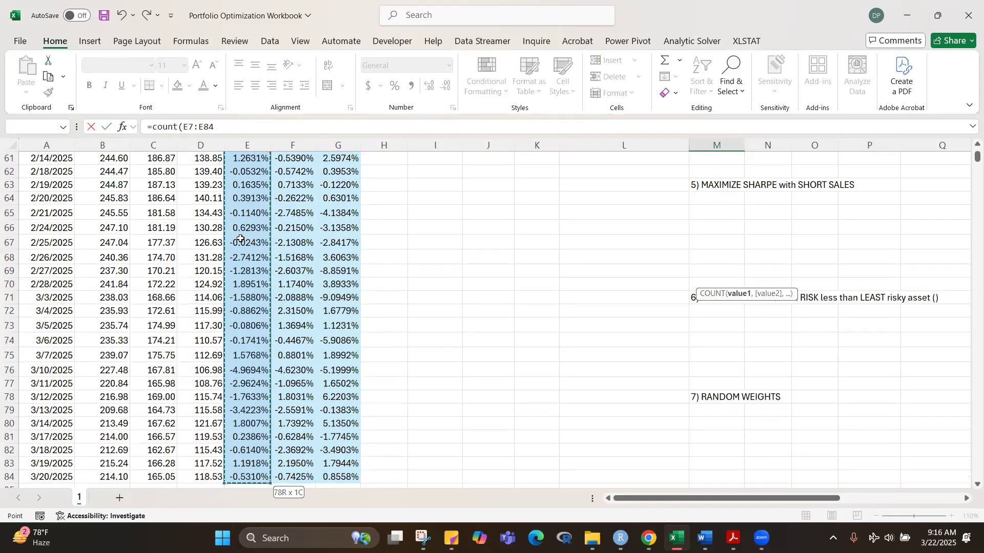
{"action": "type", "text": ")"}
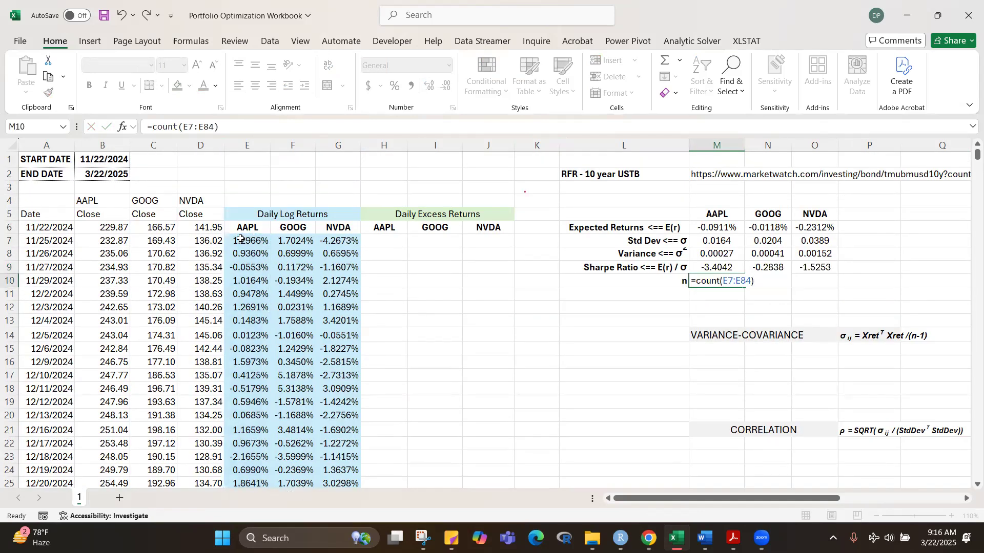
{"action": "key", "text": "ctrl+Return"}
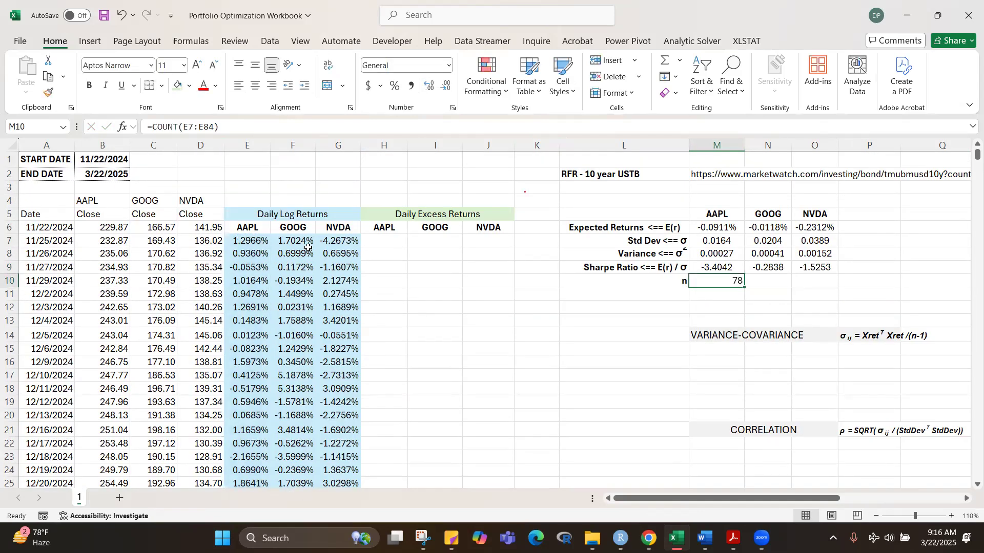
{"action": "left_click", "coordinate": [830, 305]}
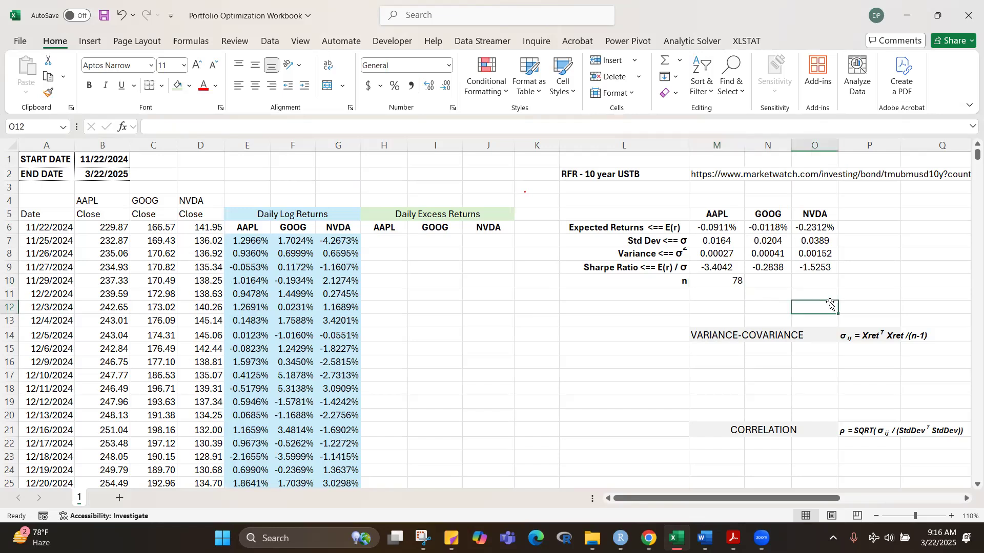
{"action": "left_click", "coordinate": [716, 280]}
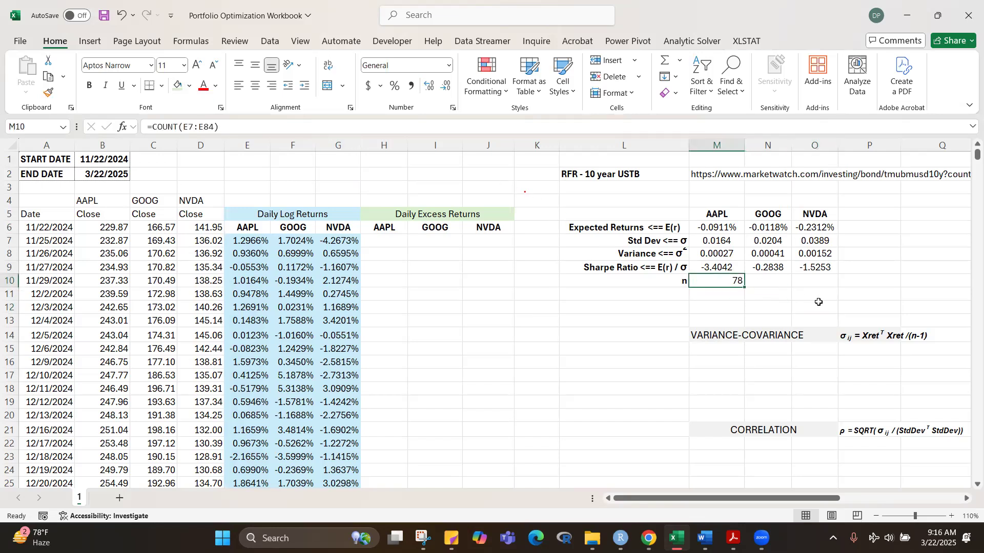
{"action": "left_click", "coordinate": [894, 306]}
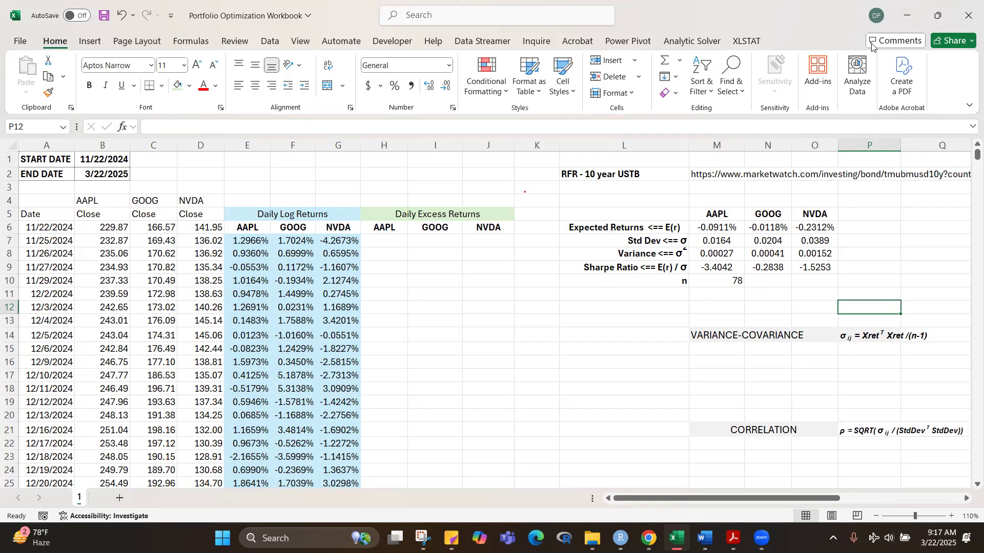
{"action": "left_click", "coordinate": [723, 2]}
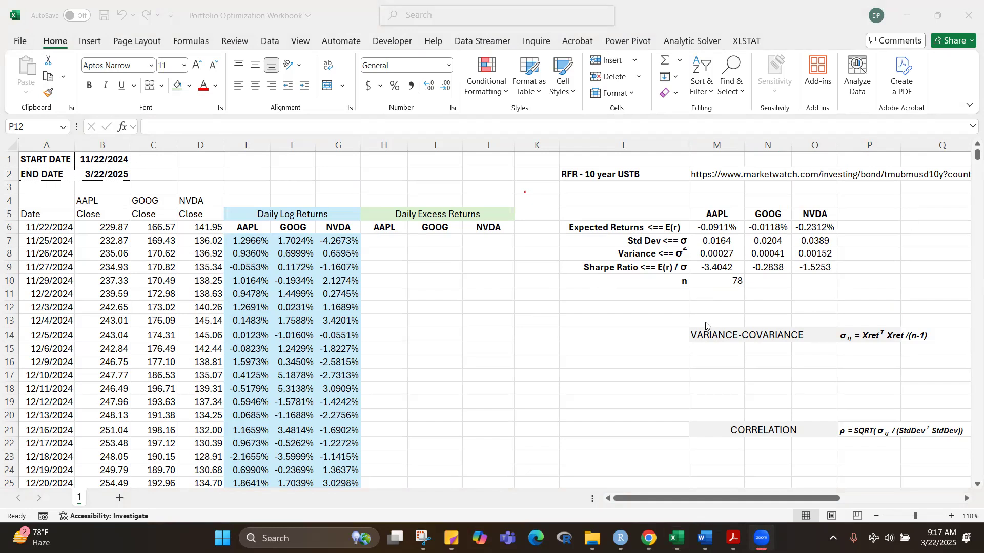
Step: Correct the AAPL Sharpe ratio in M9 to =M6/M7 and copy it across to O9 for GOOG and NVDA
{"action": "left_click", "coordinate": [718, 267]}
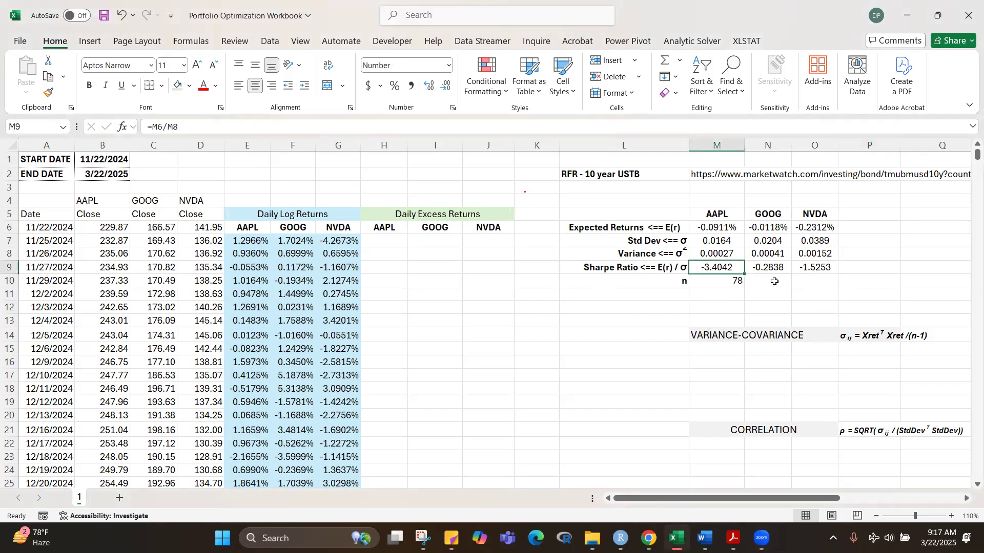
{"action": "key", "text": "F2"}
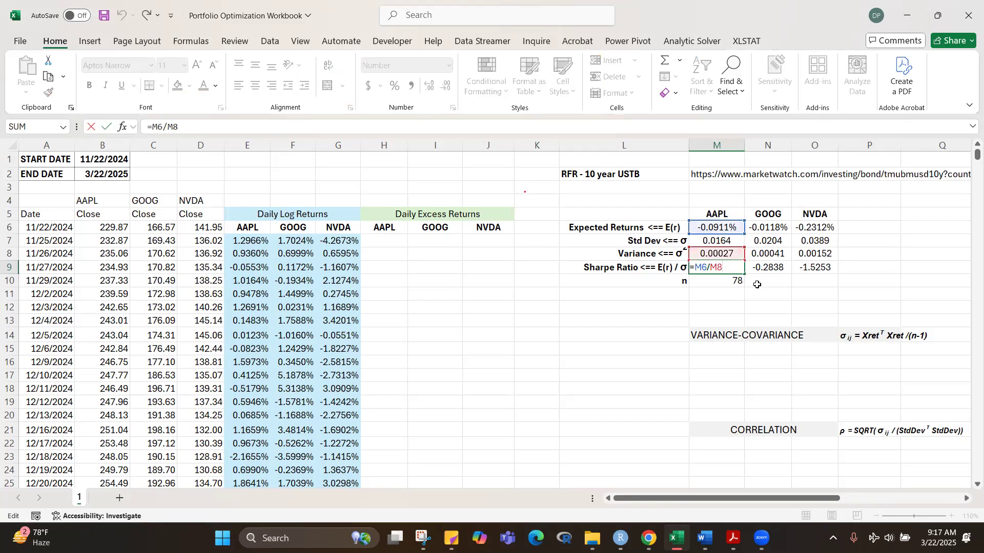
{"action": "key", "text": "BackSpace"}
{"action": "key", "text": "BackSpace"}
{"action": "left_click", "coordinate": [716, 244]}
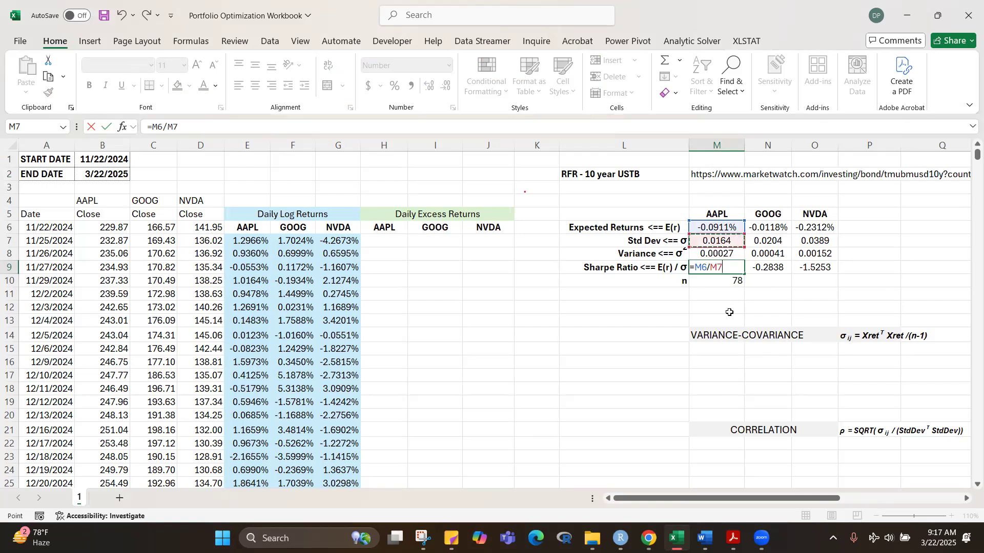
{"action": "key", "text": "ctrl+Return"}
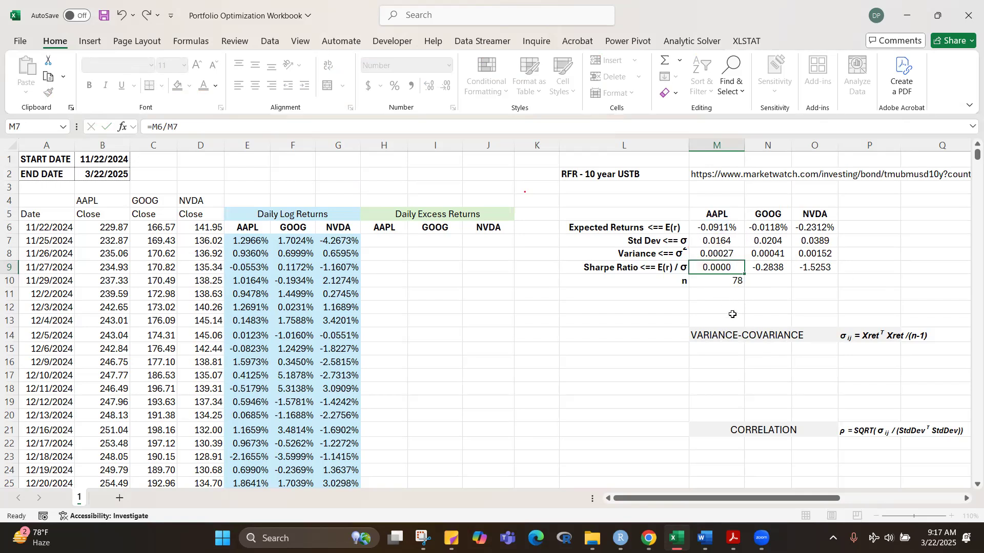
{"action": "left_click_drag", "start_coordinate": [737, 279], "coordinate": [836, 276]}
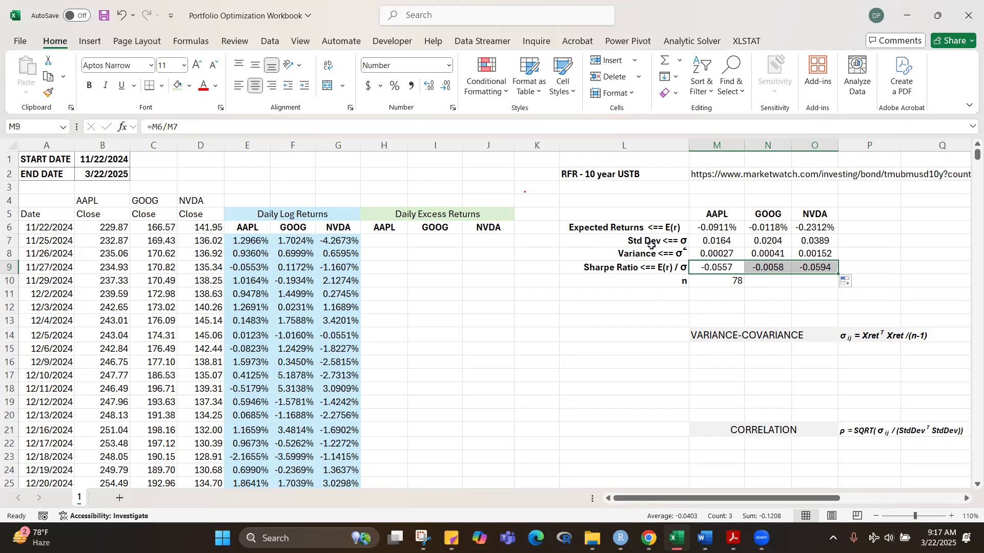
{"action": "left_click", "coordinate": [647, 318]}
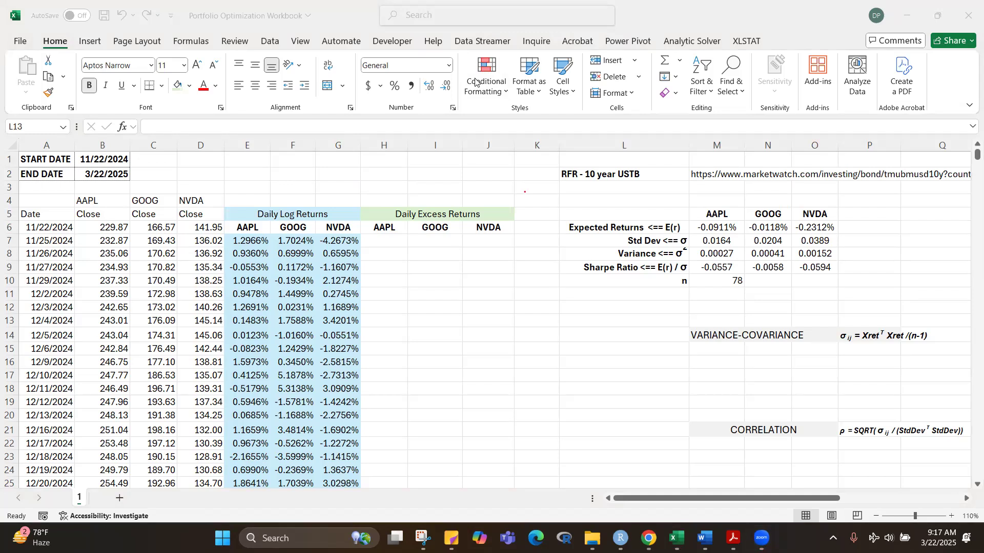
Step: Calculate the first AAPL daily excess return in H7 with =E7-M$6 and copy it across to J7 for GOOG and NVDA
{"action": "left_click", "coordinate": [380, 242]}
{"action": "type", "text": "="}
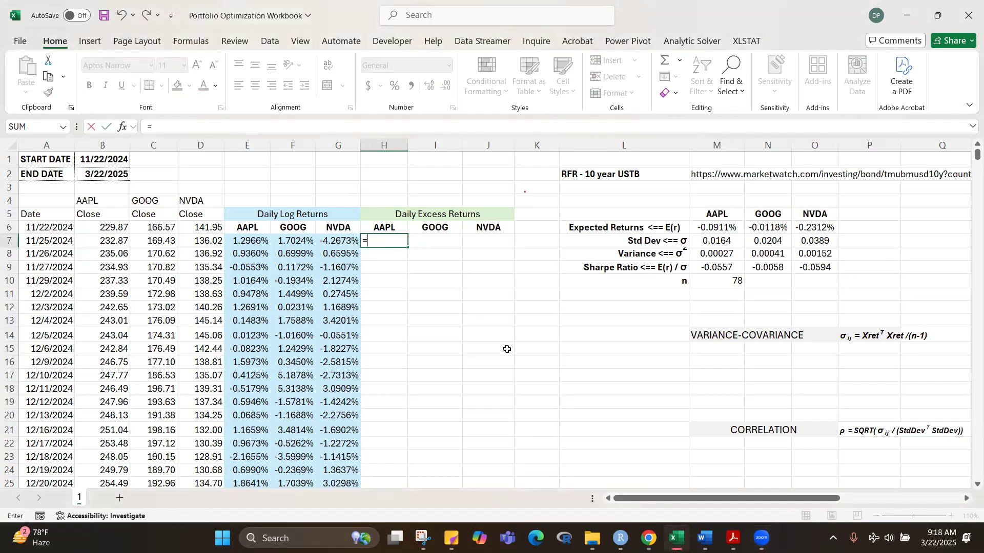
{"action": "left_click", "coordinate": [259, 241]}
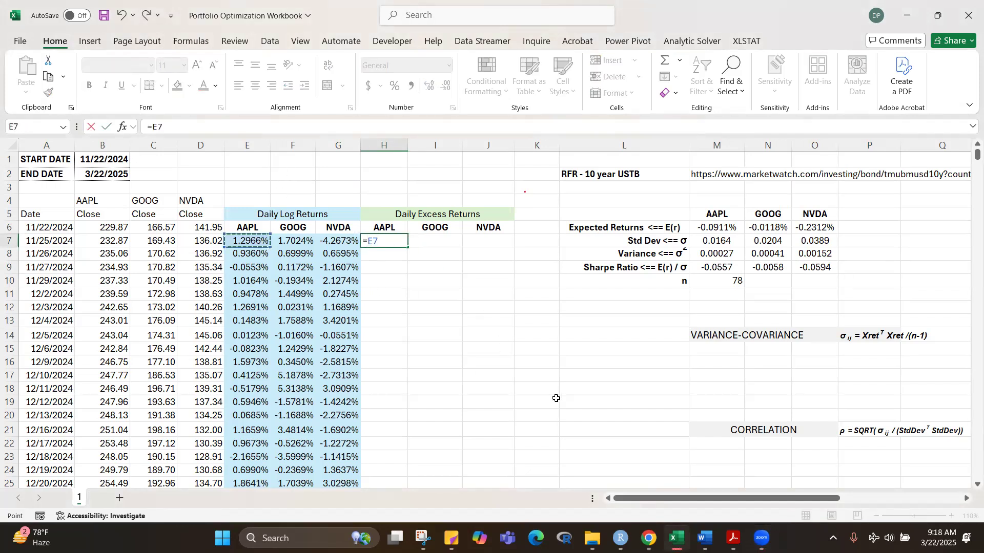
{"action": "type", "text": "-"}
{"action": "left_click", "coordinate": [716, 229]}
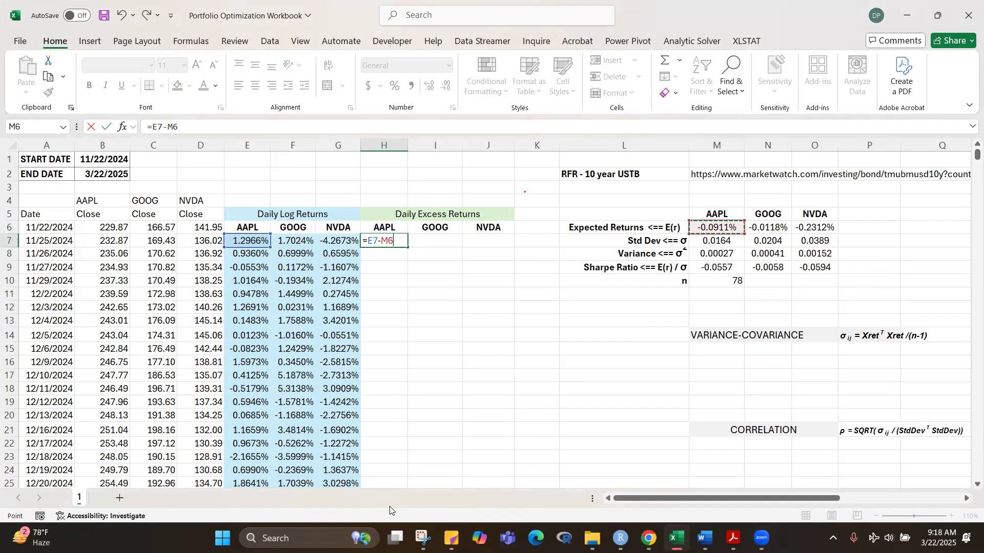
{"action": "key", "text": "F4"}
{"action": "key", "text": "F4"}
{"action": "key", "text": "Return"}
{"action": "left_click", "coordinate": [390, 241]}
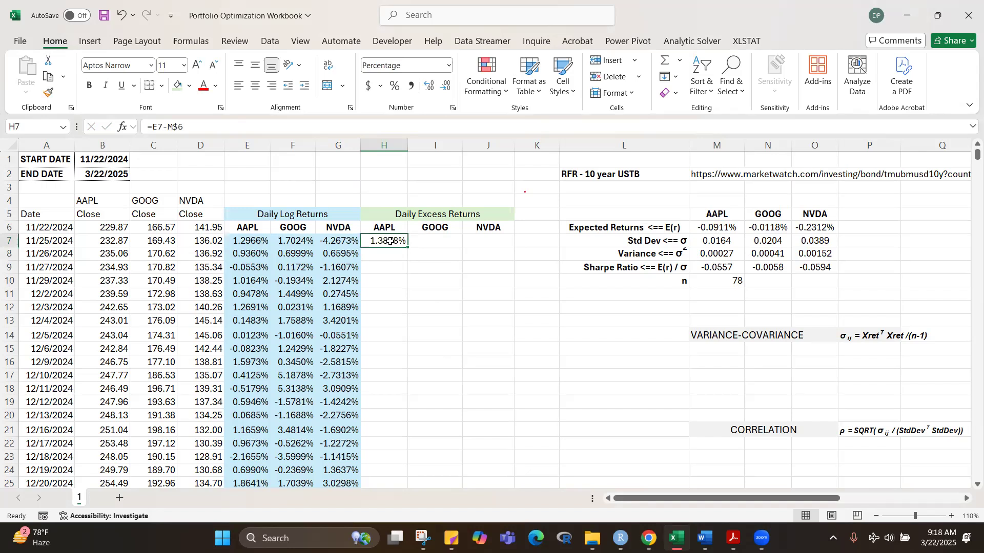
{"action": "left_click_drag", "start_coordinate": [408, 247], "coordinate": [496, 272]}
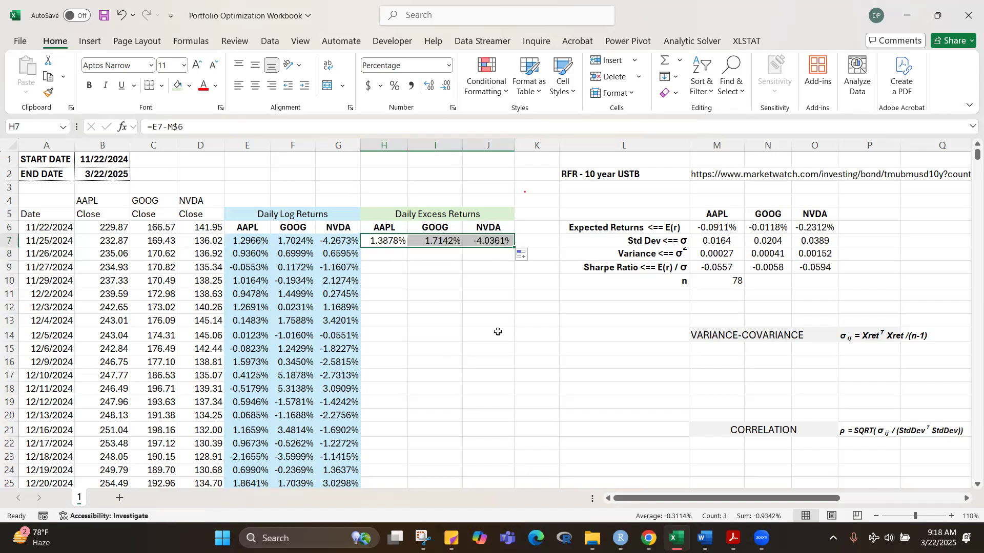
Step: Fill the daily excess return formulas from H7:J7 down to row 84 and centre them
{"action": "double_click", "coordinate": [515, 245]}
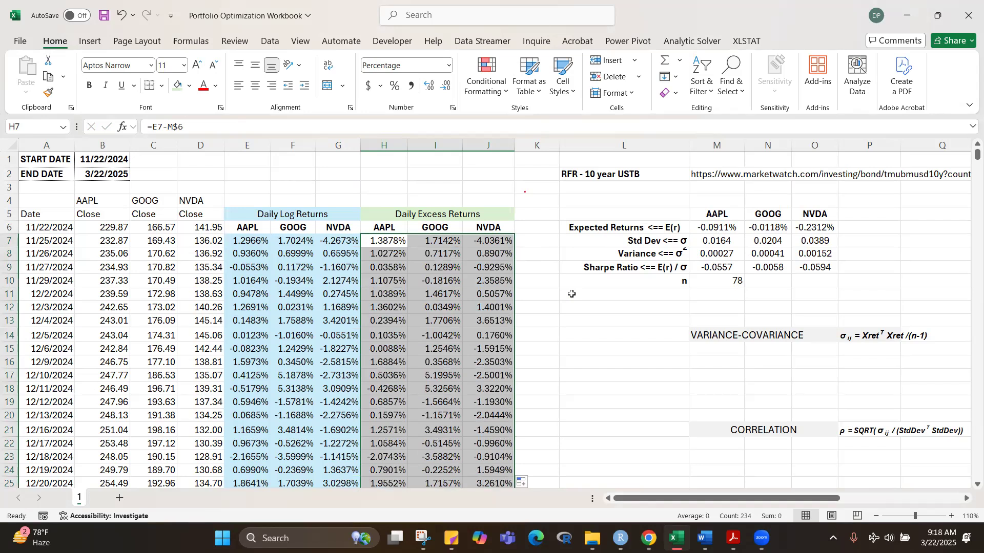
{"action": "left_click", "coordinate": [255, 85]}
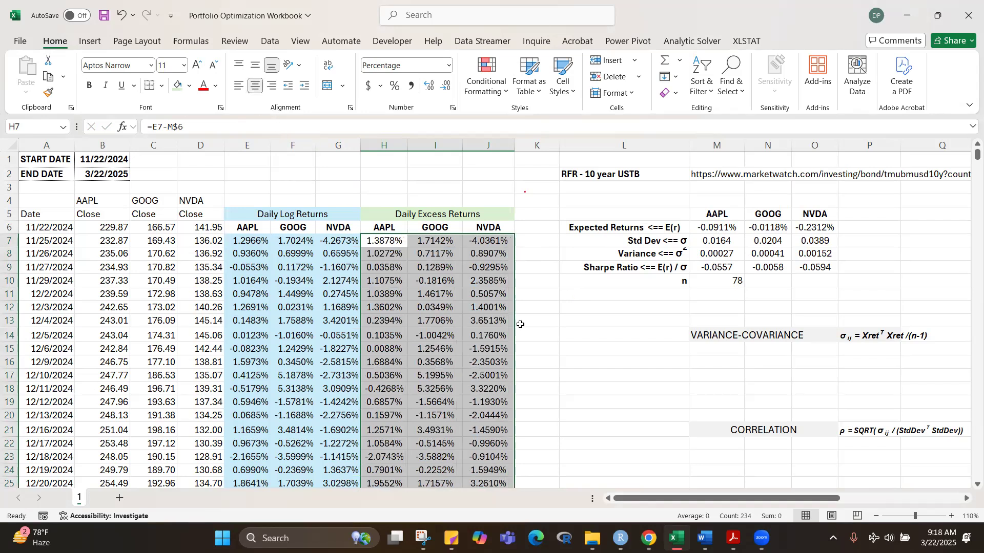
{"action": "left_click", "coordinate": [607, 390]}
Step: Shade the daily excess returns in H7:J84 light green to match their heading
{"action": "left_click_drag", "start_coordinate": [388, 247], "coordinate": [476, 249]}
{"action": "key", "text": "ctrl+shift+Down"}
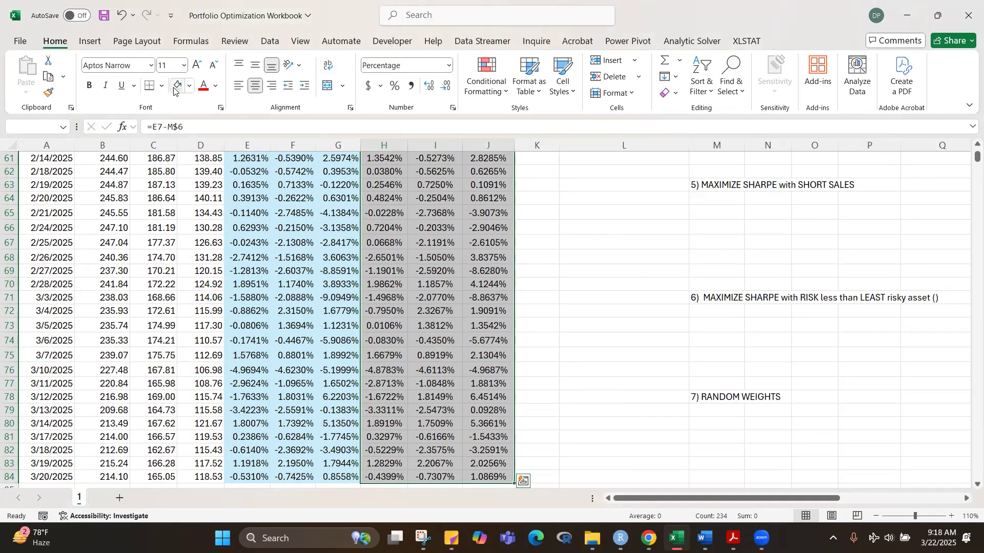
{"action": "scroll", "coordinate": [545, 278], "scroll_direction": "up", "scroll_amount": 20}
{"action": "left_click", "coordinate": [586, 309]}
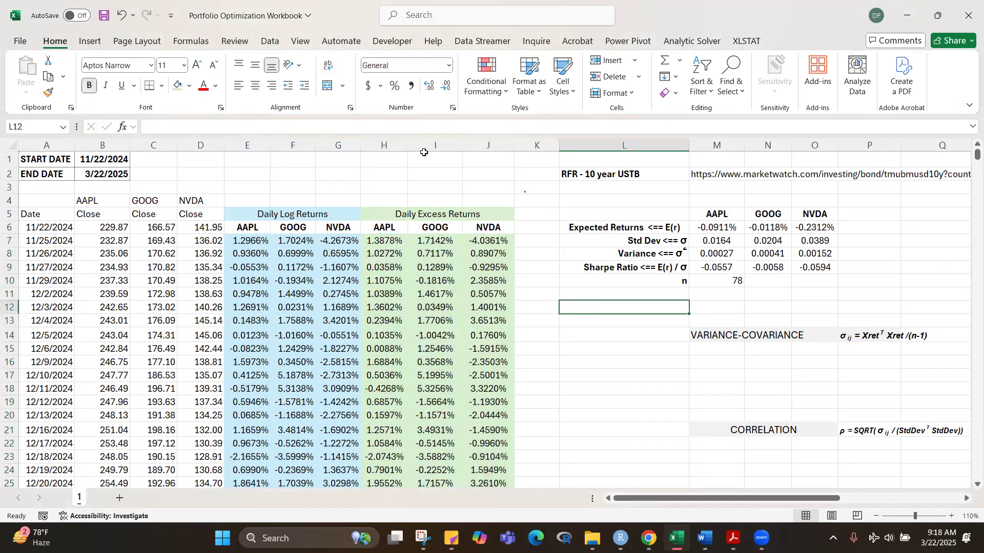
Step: Narrow columns H to J so they fit the excess return values
{"action": "left_click", "coordinate": [396, 144]}
{"action": "mouse_move", "coordinate": [396, 144]}
{"action": "left_mouse_down"}
{"action": "mouse_move", "coordinate": [468, 139]}
{"action": "mouse_move", "coordinate": [403, 142]}
{"action": "left_mouse_up"}
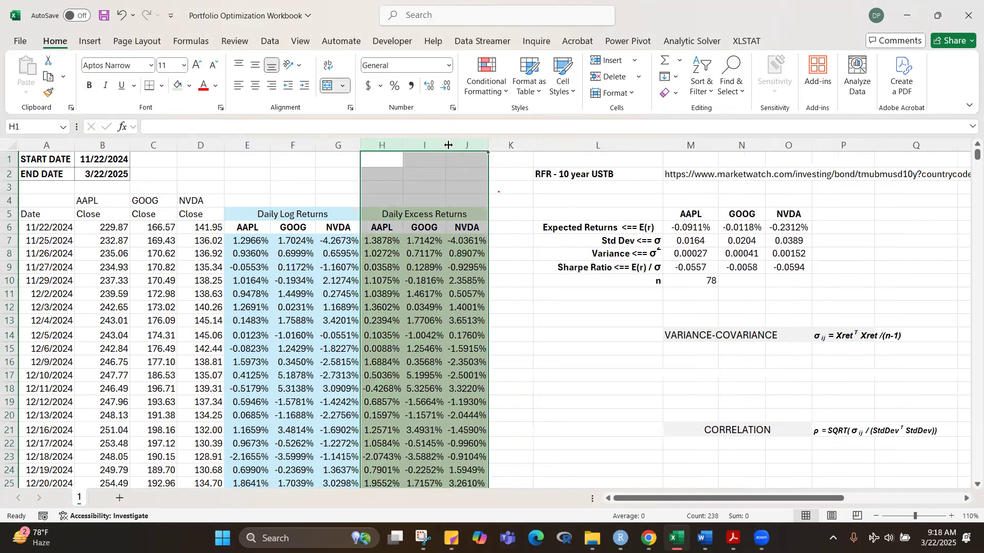
{"action": "left_click", "coordinate": [552, 346]}
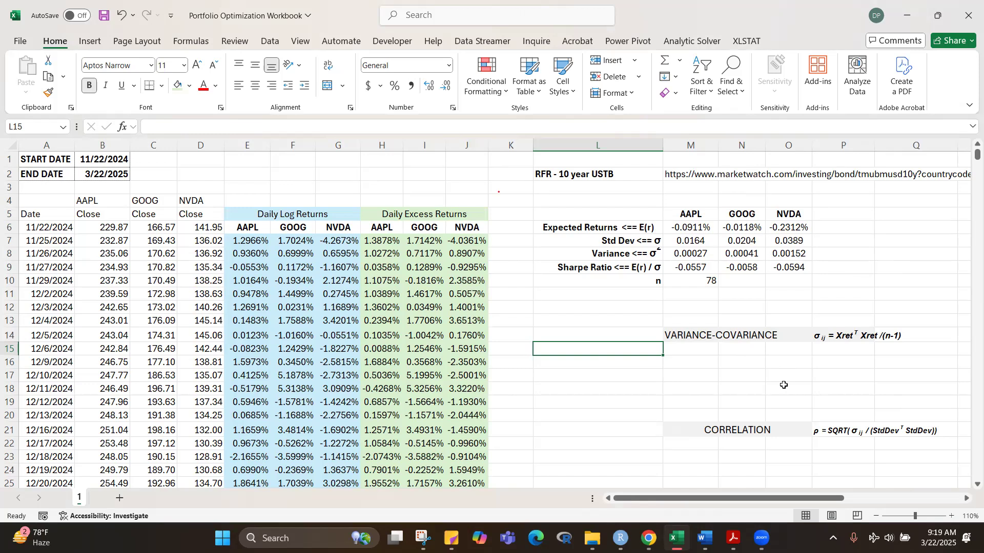
{"action": "left_click", "coordinate": [894, 267]}
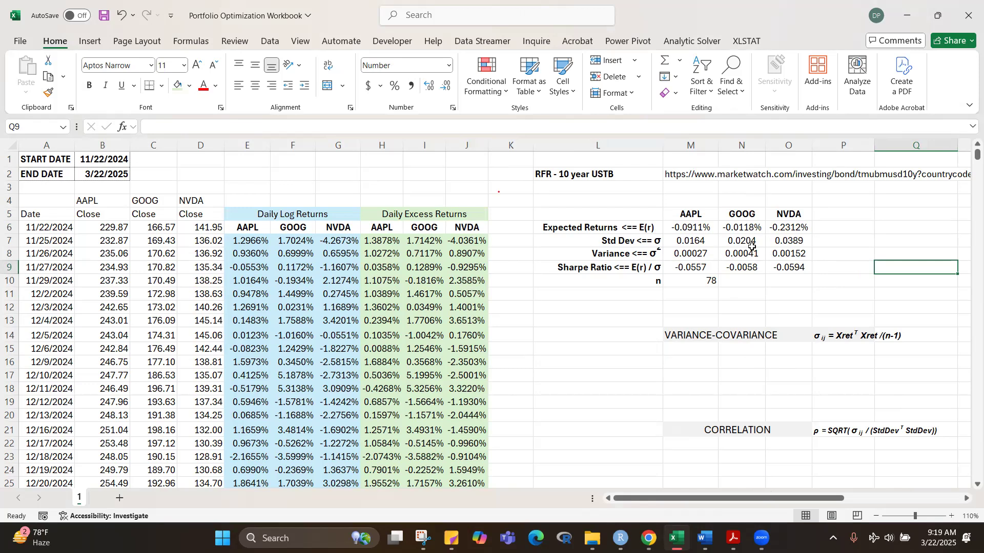
Step: Define the name StdDev for the three standard deviations in M7:O7
{"action": "left_click", "coordinate": [692, 241]}
{"action": "left_click_drag", "start_coordinate": [692, 241], "coordinate": [772, 241]}
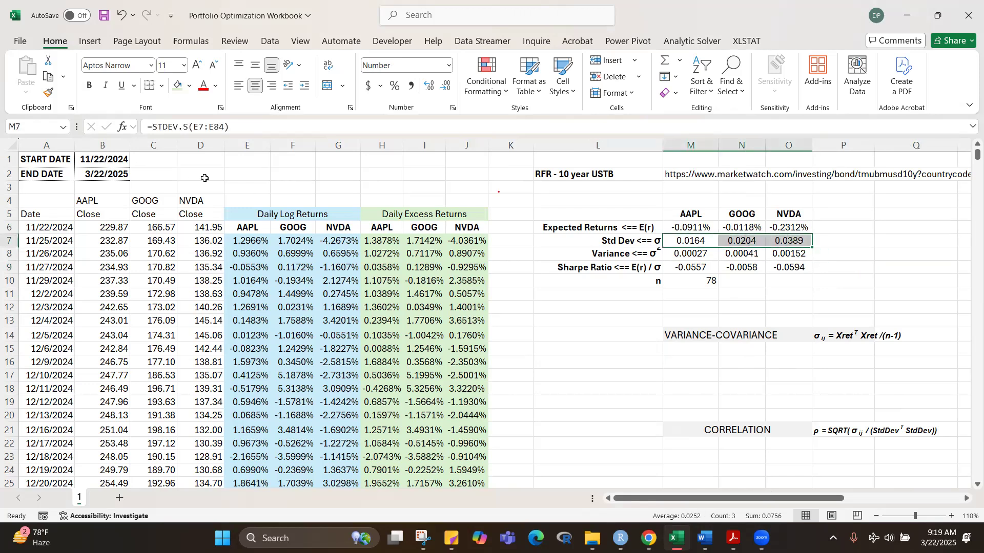
{"action": "left_click", "coordinate": [41, 128]}
{"action": "type", "text": "S"}
{"action": "type", "text": "dDev"}
{"action": "mouse_move", "coordinate": [732, 538]}
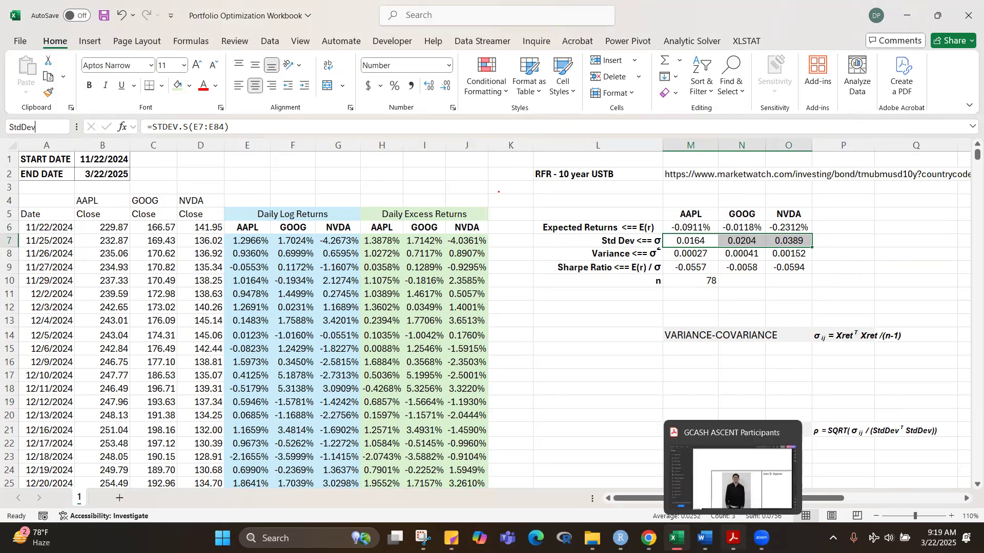
{"action": "key", "text": "Return"}
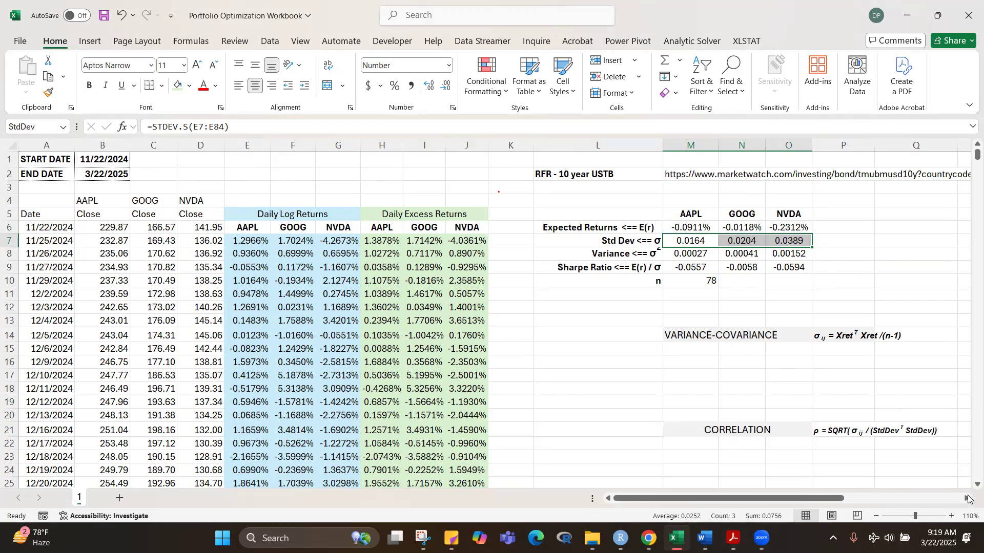
Step: Define the name Xret for the daily excess returns in H7:J84 and check the list of defined names
{"action": "left_click", "coordinate": [889, 285]}
{"action": "left_click_drag", "start_coordinate": [689, 239], "coordinate": [780, 234]}
{"action": "left_click_drag", "start_coordinate": [378, 243], "coordinate": [468, 241]}
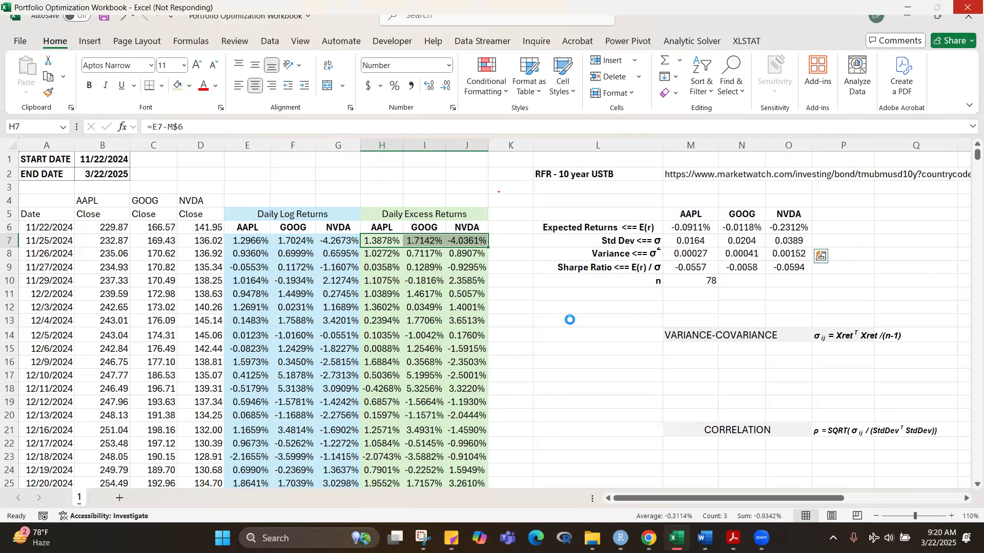
{"action": "scroll", "coordinate": [570, 321], "scroll_direction": "down", "scroll_amount": 20}
{"action": "left_click", "coordinate": [570, 321]}
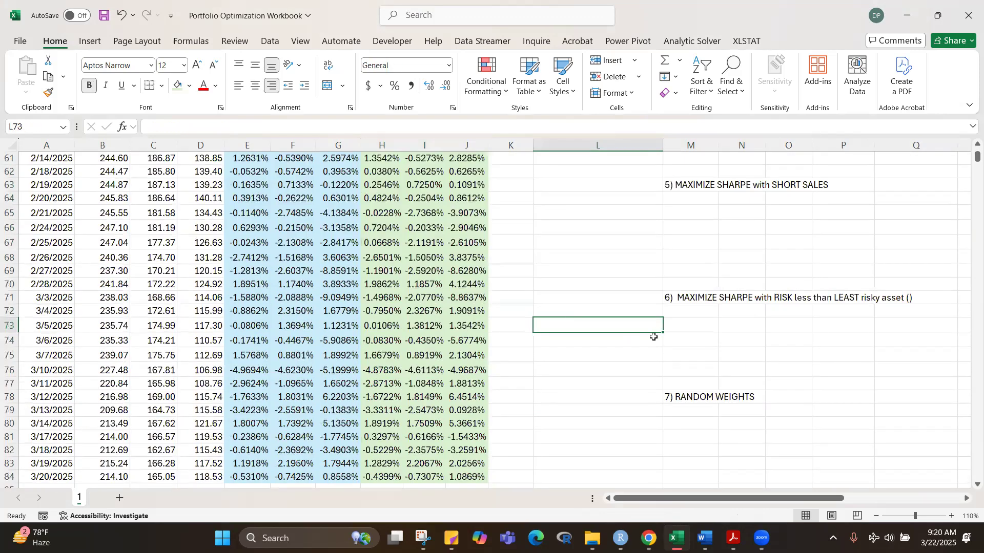
{"action": "left_click_drag", "start_coordinate": [976, 158], "coordinate": [977, 152]}
{"action": "left_click_drag", "start_coordinate": [364, 237], "coordinate": [463, 238]}
{"action": "key", "text": "ctrl+shift+Down"}
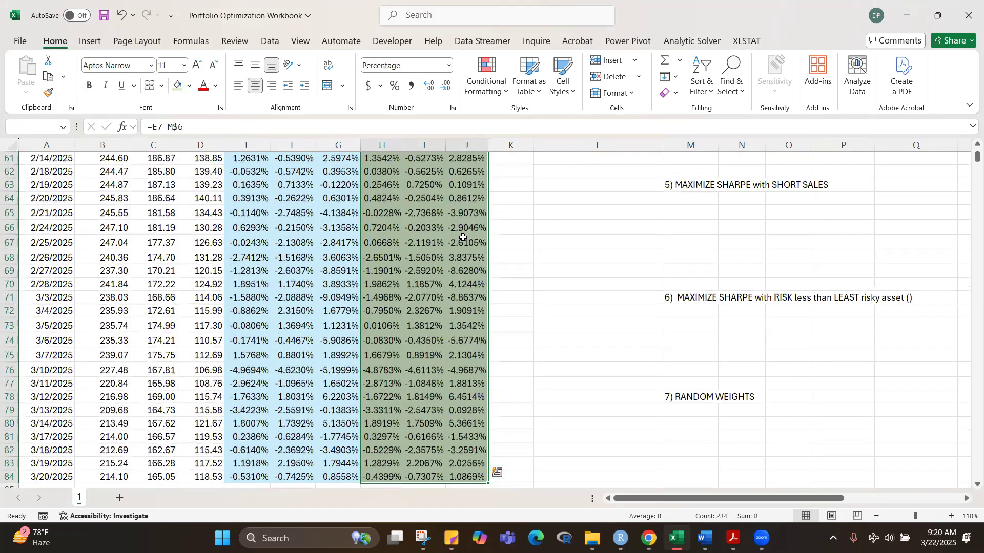
{"action": "left_click", "coordinate": [27, 130]}
{"action": "type", "text": "Xret"}
{"action": "key", "text": "Return"}
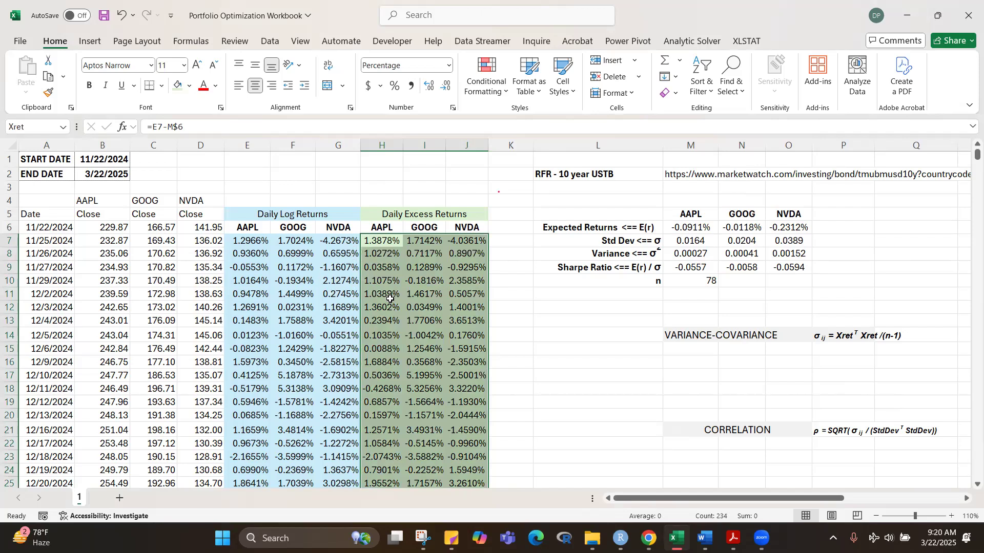
{"action": "left_click", "coordinate": [61, 130]}
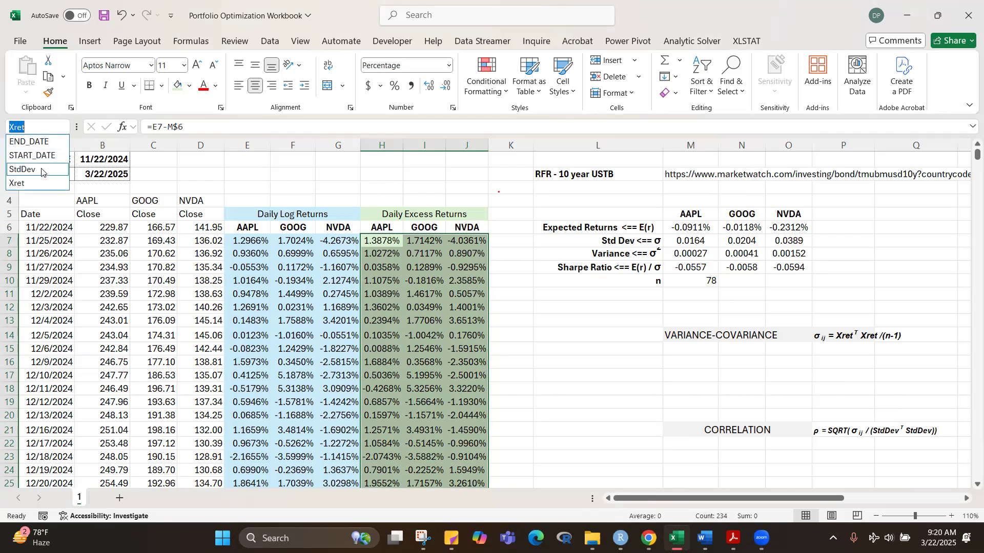
{"action": "key", "text": "Escape"}
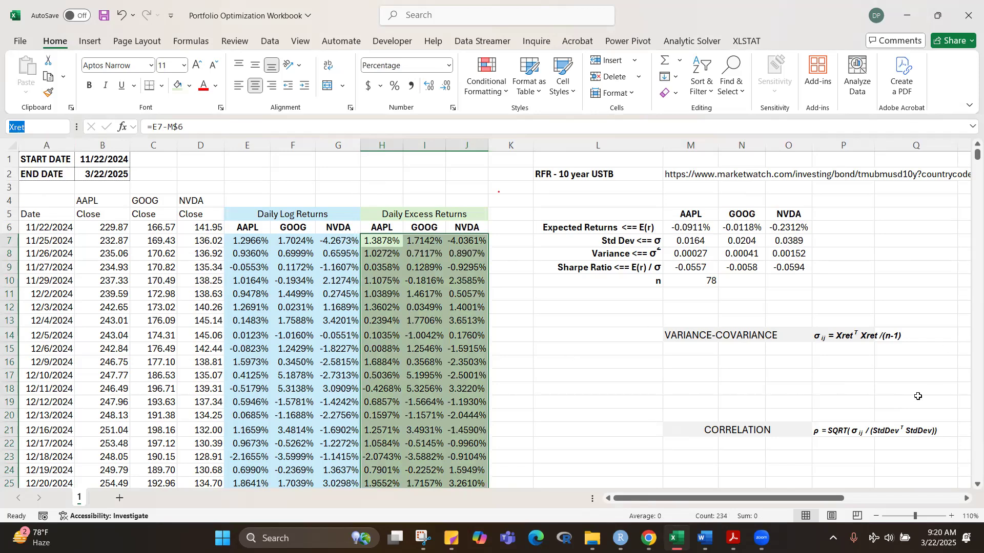
Step: Copy the AAPL, GOOG and NVDA headings from M5:O5 to M16 as the variance-covariance column labels
{"action": "left_click_drag", "start_coordinate": [796, 500], "coordinate": [833, 501]}
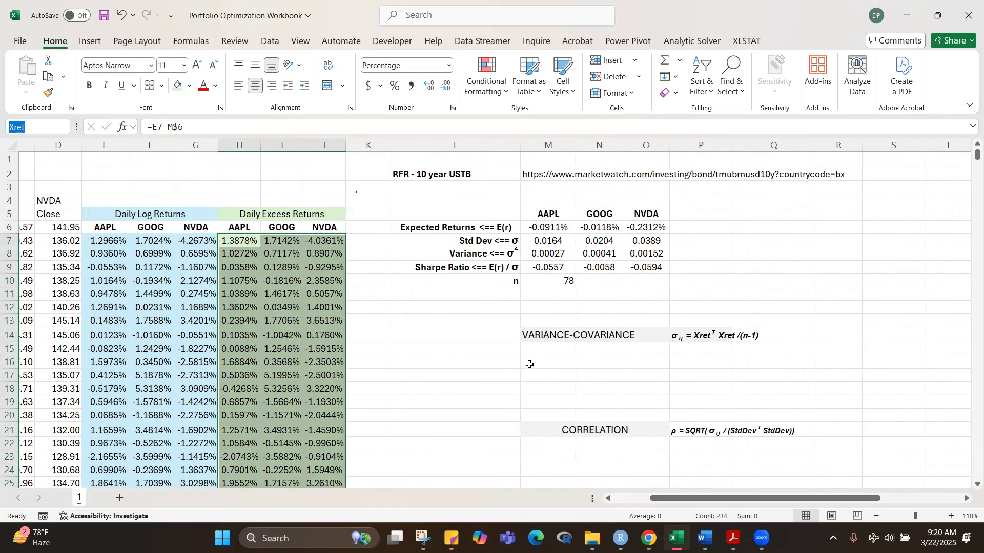
{"action": "left_click_drag", "start_coordinate": [544, 216], "coordinate": [631, 216]}
{"action": "key", "text": "ctrl+c"}
{"action": "left_click", "coordinate": [560, 361]}
{"action": "key", "text": "ctrl+v"}
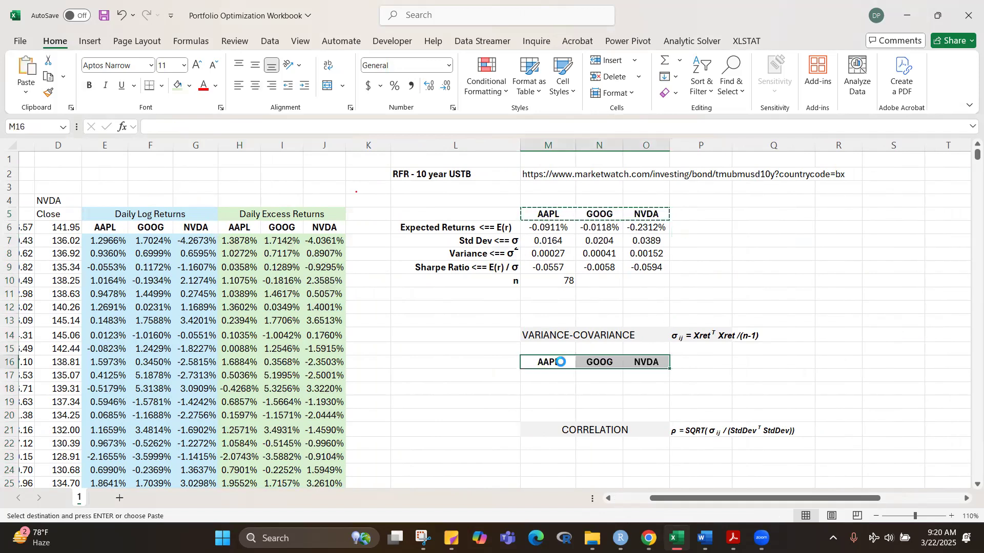
Step: Paste the ticker headings from M16:O16 transposed into L17:L19 as the variance-covariance row labels
{"action": "key", "text": "ctrl+c"}
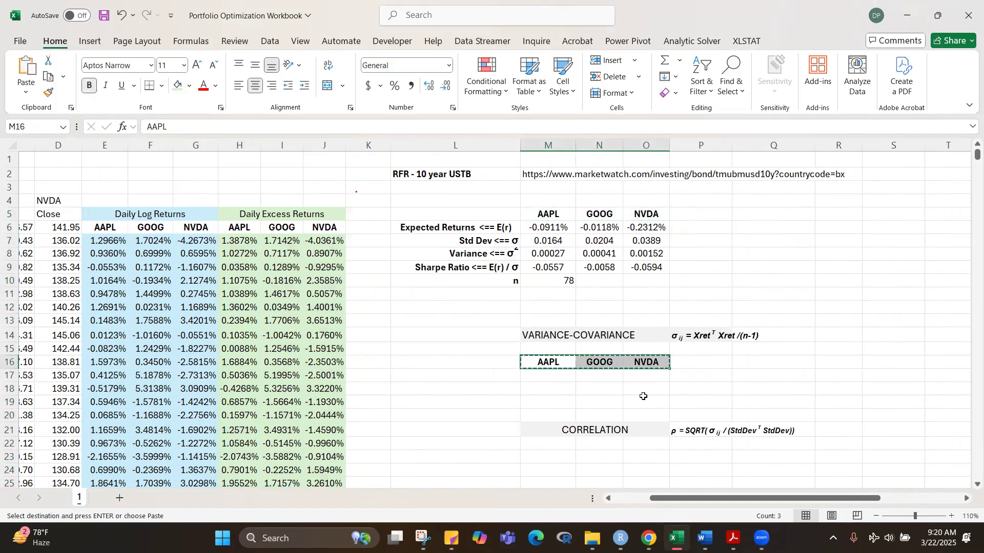
{"action": "left_click", "coordinate": [498, 374]}
{"action": "right_click", "coordinate": [495, 375]}
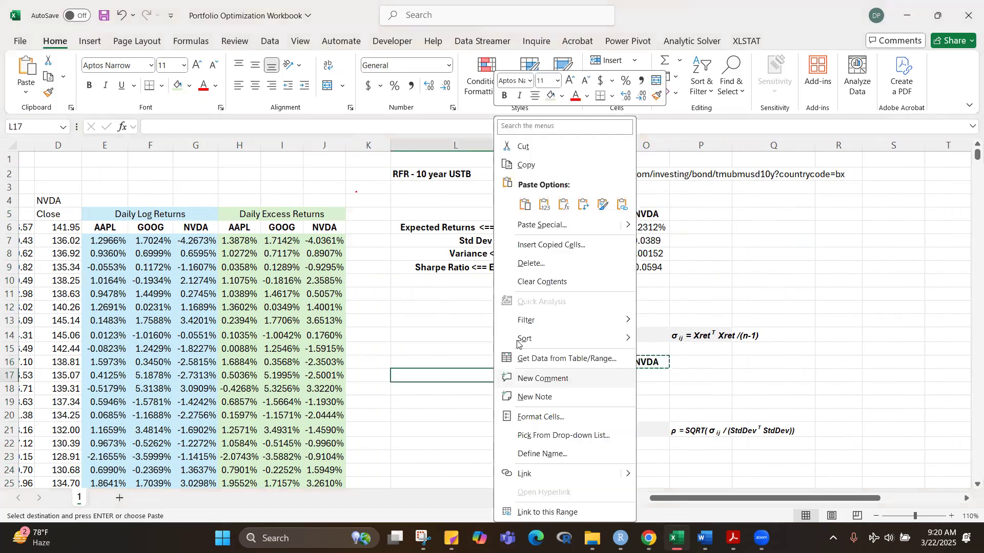
{"action": "left_click", "coordinate": [583, 205]}
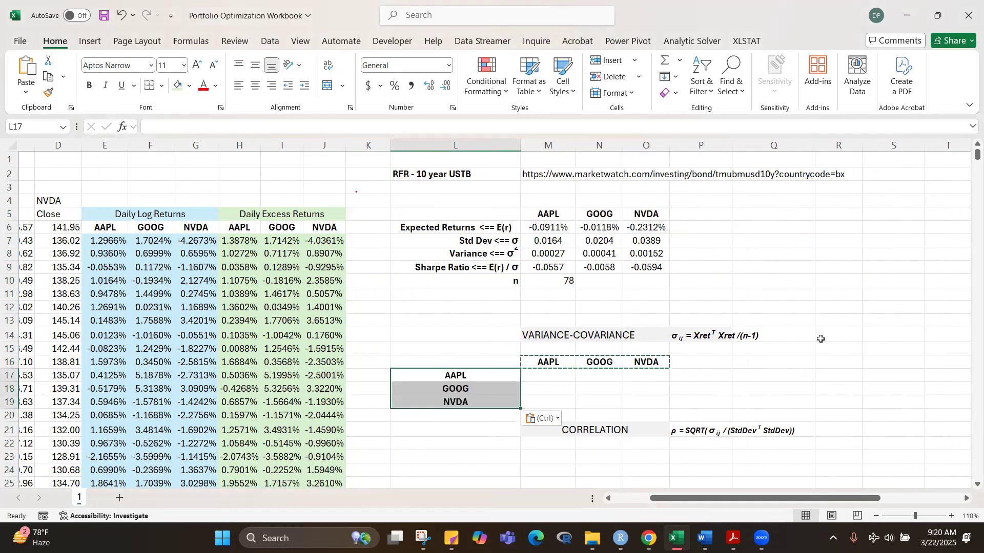
{"action": "left_click", "coordinate": [820, 339]}
{"action": "key", "text": "Escape"}
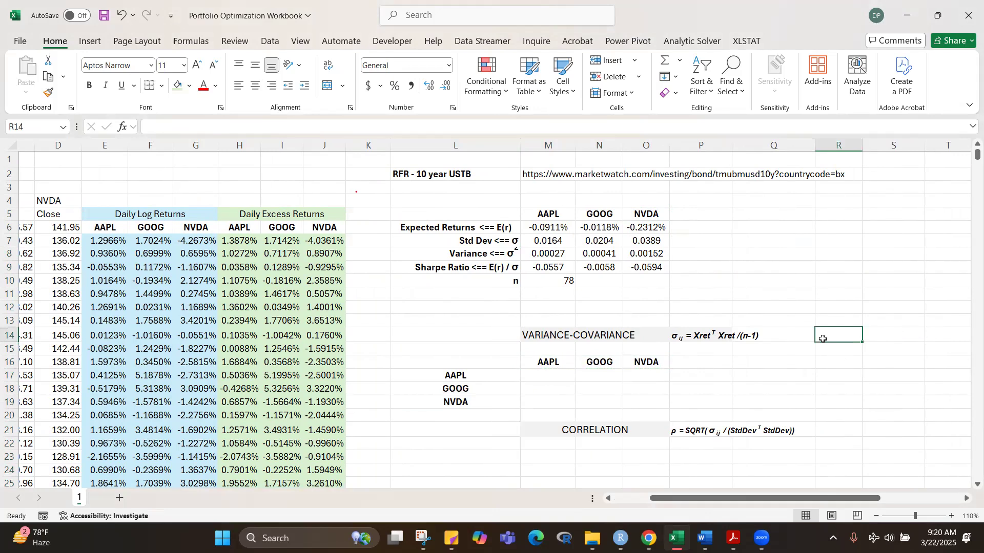
{"action": "left_click", "coordinate": [836, 387]}
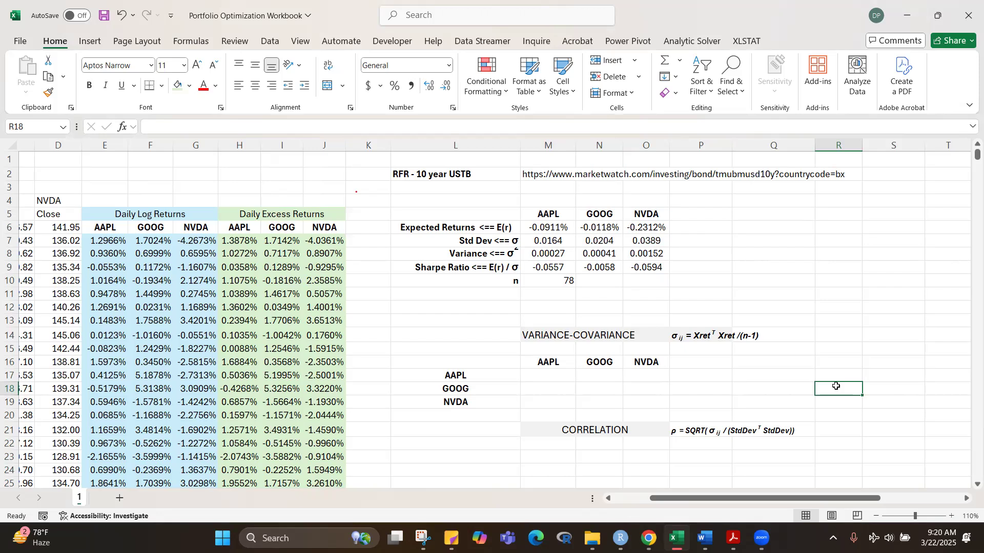
{"action": "left_click_drag", "start_coordinate": [469, 361], "coordinate": [629, 397]}
{"action": "key", "text": "ctrl+c"}
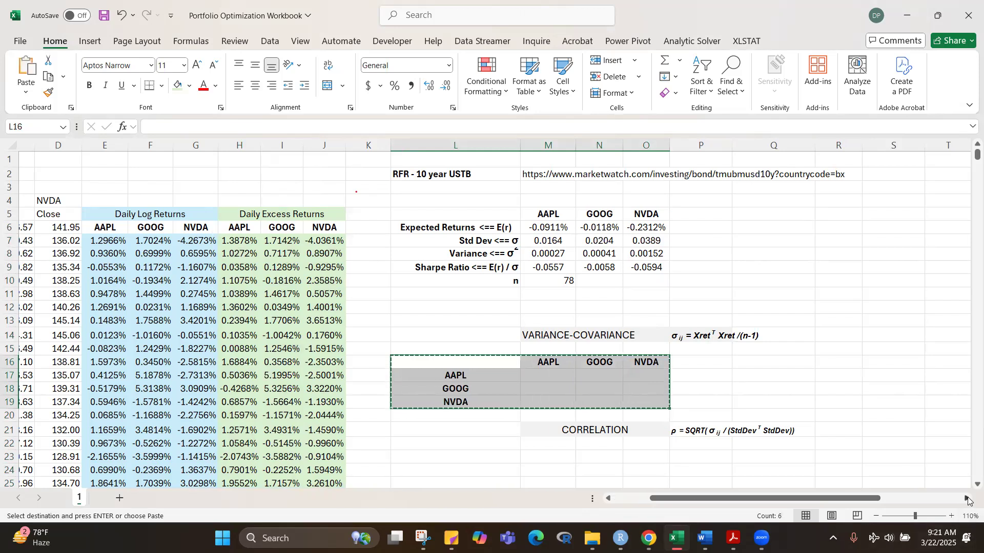
{"action": "left_click", "coordinate": [967, 499]}
{"action": "left_click", "coordinate": [967, 499]}
{"action": "left_click", "coordinate": [967, 499]}
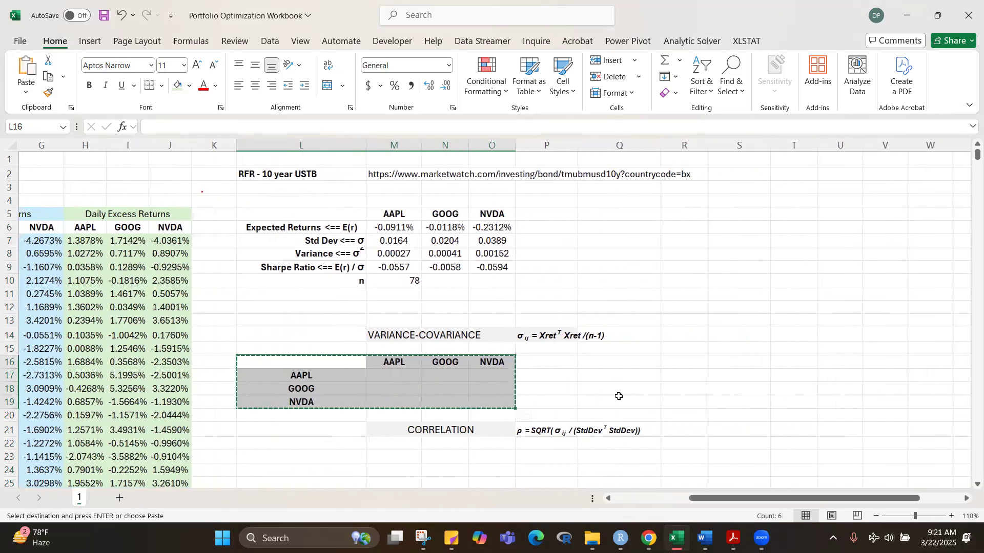
{"action": "left_click", "coordinate": [694, 362]}
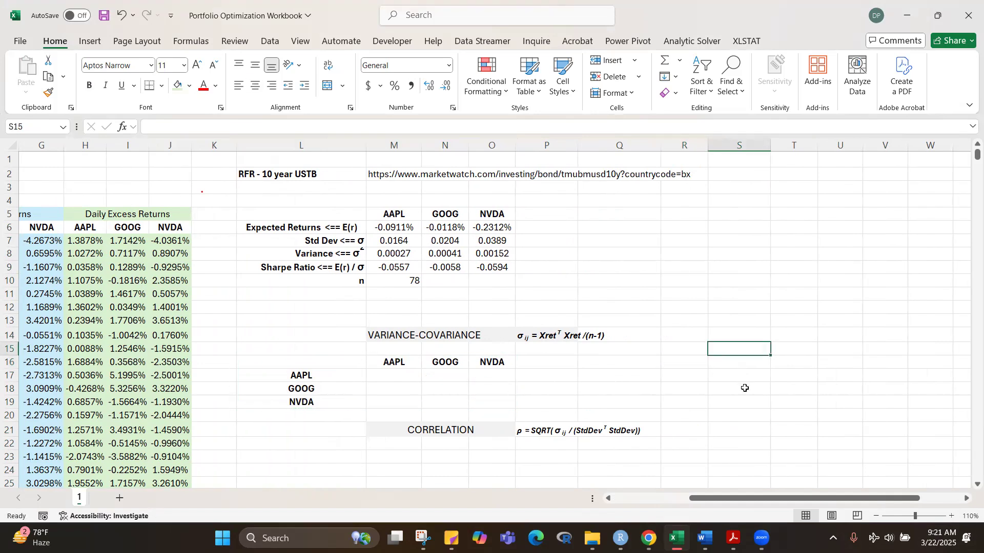
{"action": "left_click", "coordinate": [746, 388]}
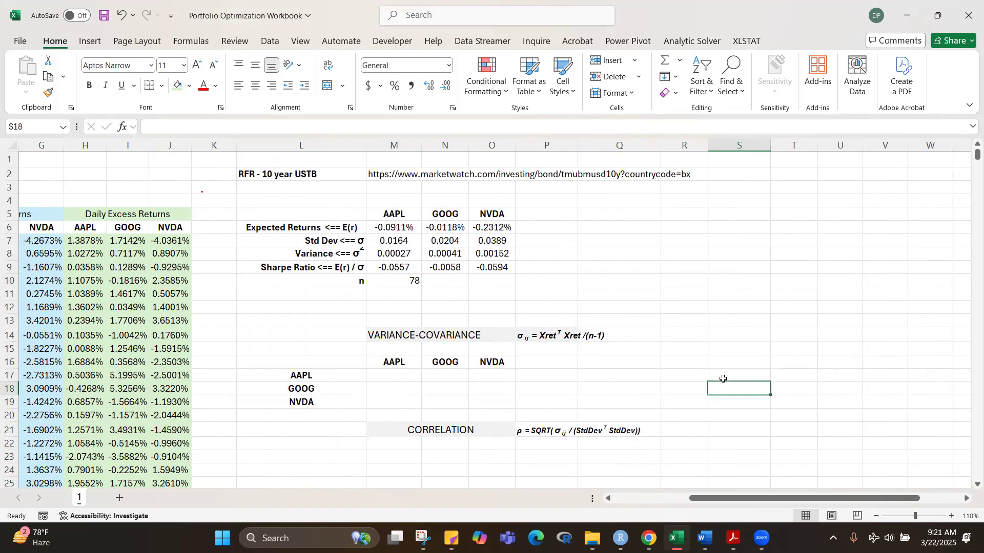
Step: Copy the labelled variance-covariance grid L16:O19 to S16 for a second matrix
{"action": "left_click_drag", "start_coordinate": [323, 360], "coordinate": [485, 401]}
{"action": "key", "text": "ctrl+c"}
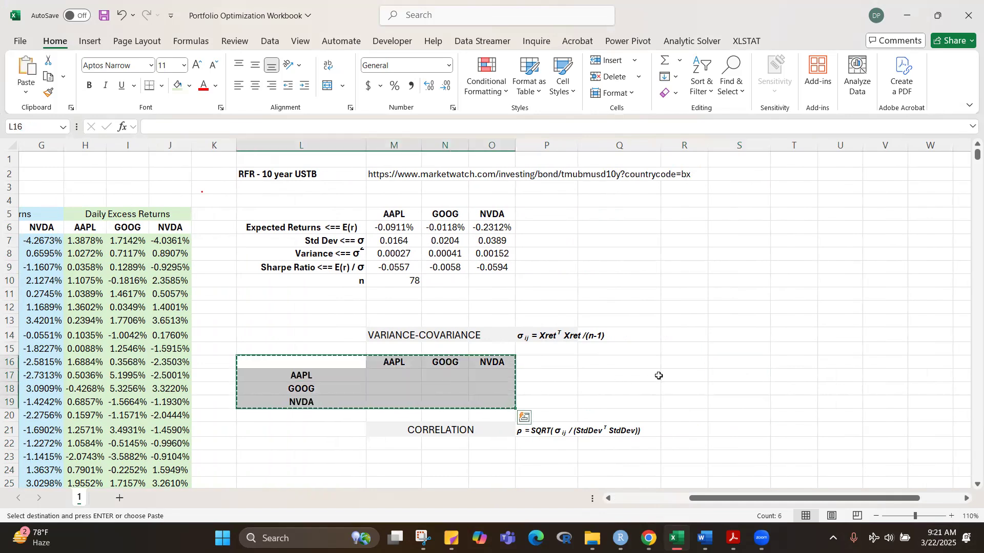
{"action": "left_click", "coordinate": [736, 346]}
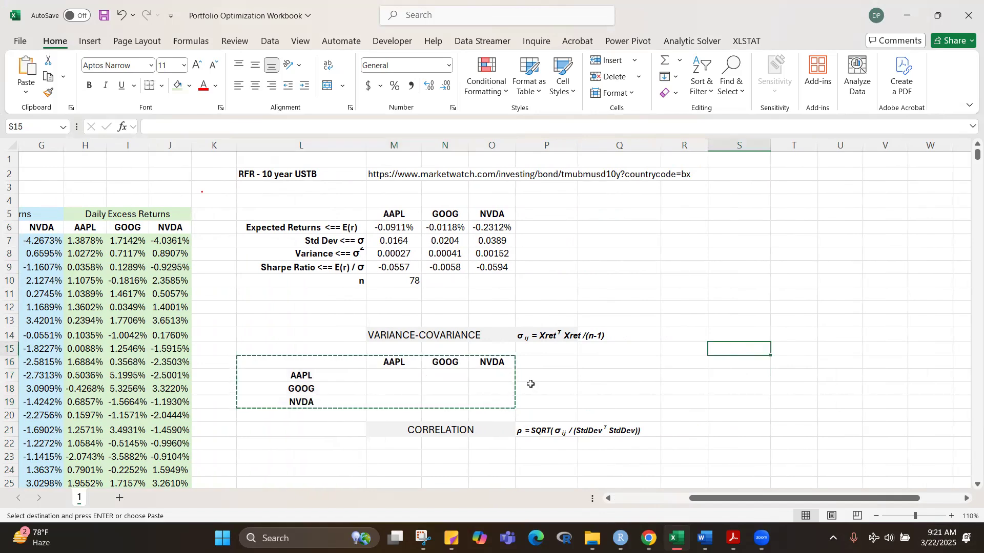
{"action": "left_click", "coordinate": [758, 364]}
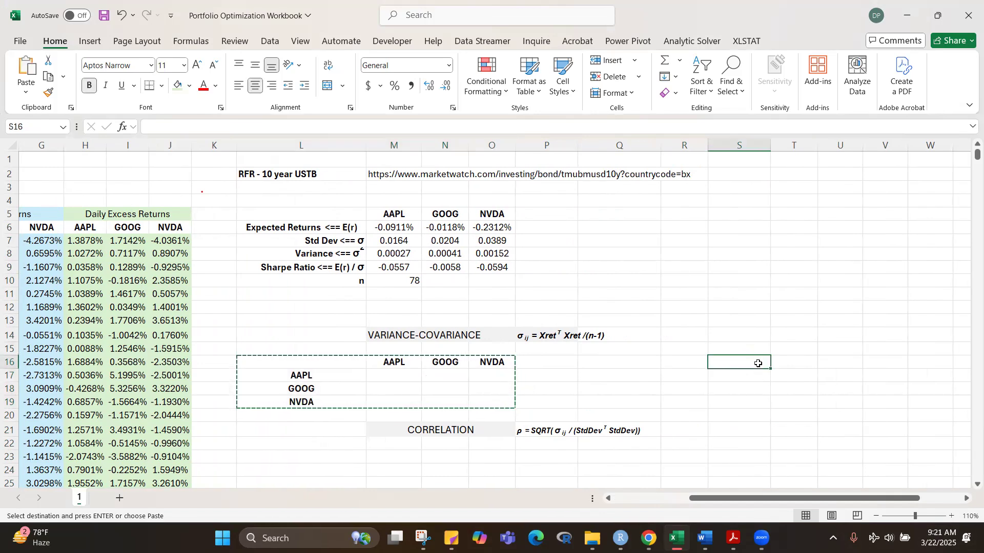
{"action": "key", "text": "ctrl+v"}
{"action": "left_click", "coordinate": [830, 321]}
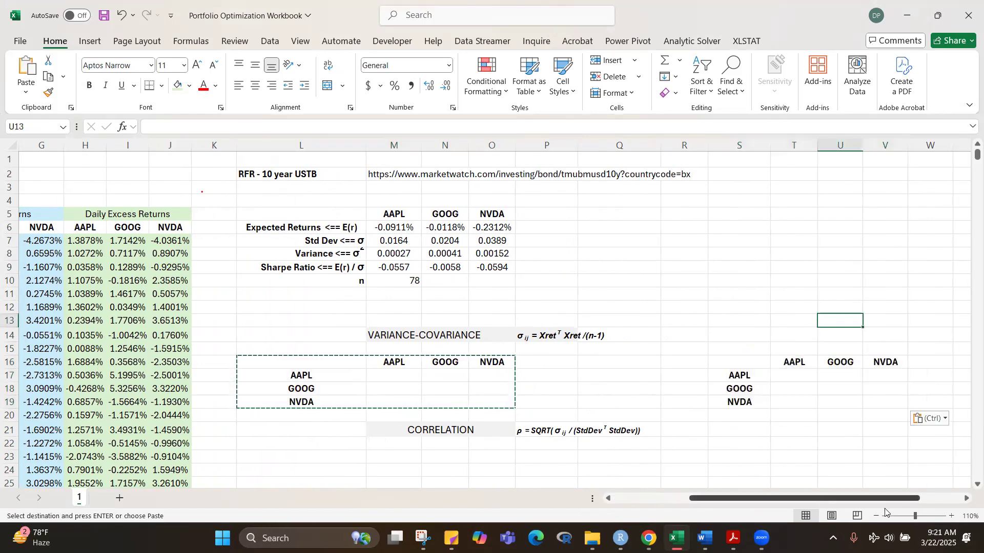
{"action": "scroll", "coordinate": [805, 457], "scroll_direction": "right", "scroll_amount": 1}
{"action": "left_click", "coordinate": [805, 457]}
{"action": "key", "text": "Escape"}
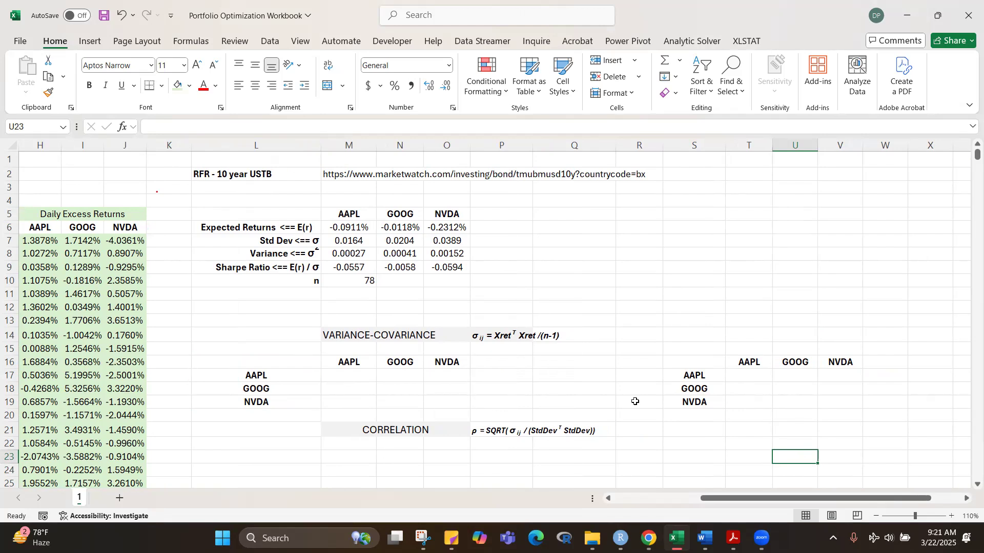
Step: Start a COVARIANCE.S formula in T17 with AAPL's daily excess returns as the absolute first array, $H$7:$H$84
{"action": "left_click", "coordinate": [754, 377]}
{"action": "type", "text": "=covar"}
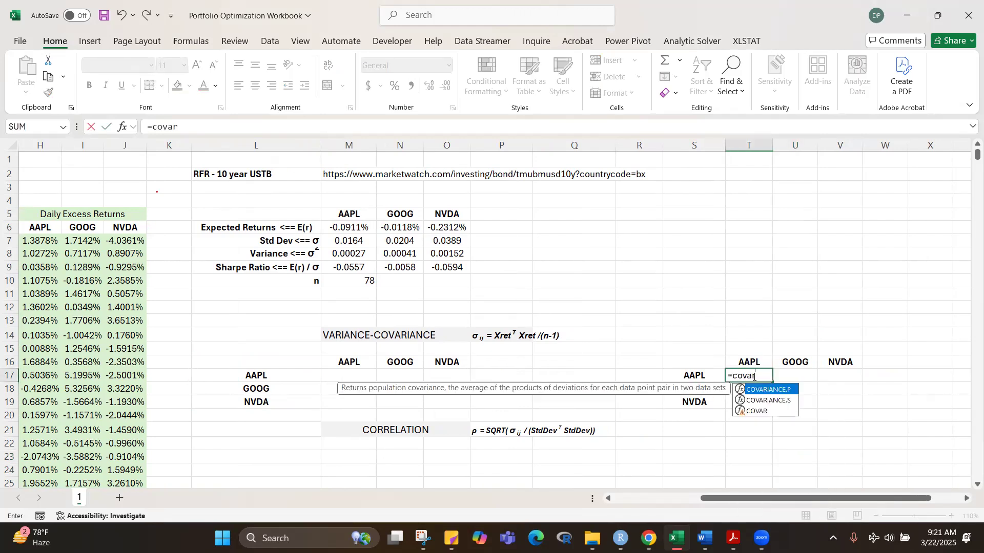
{"action": "key", "text": "Down"}
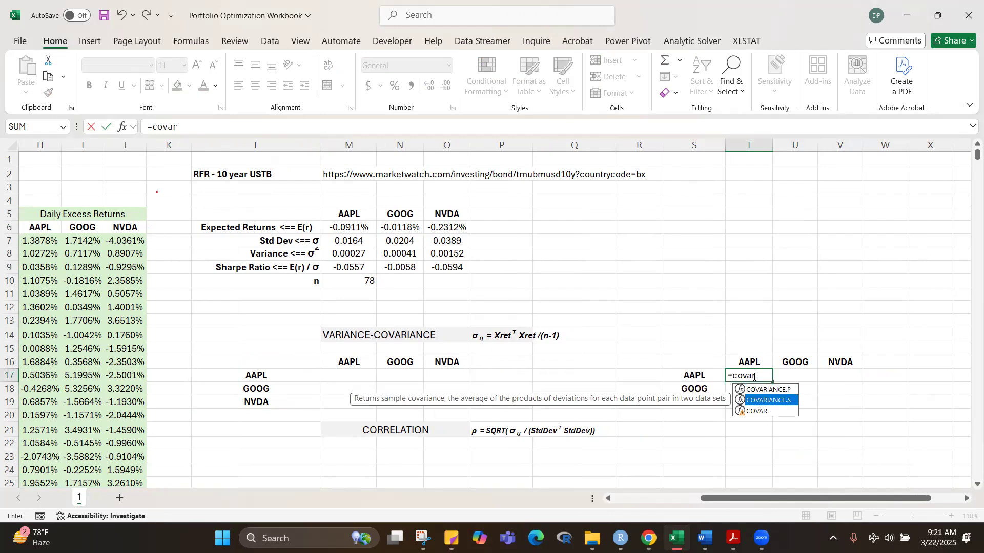
{"action": "key", "text": "Tab"}
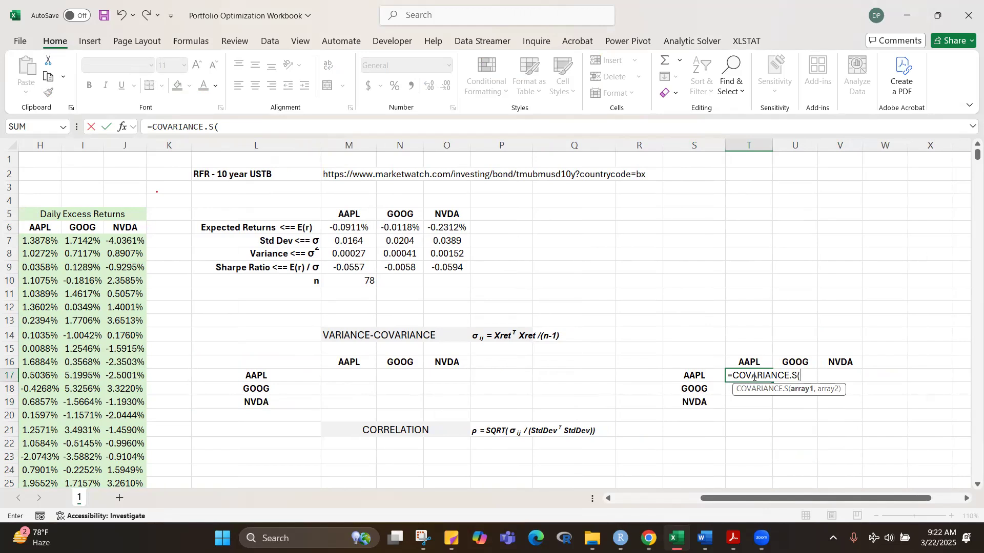
{"action": "left_click", "coordinate": [45, 242]}
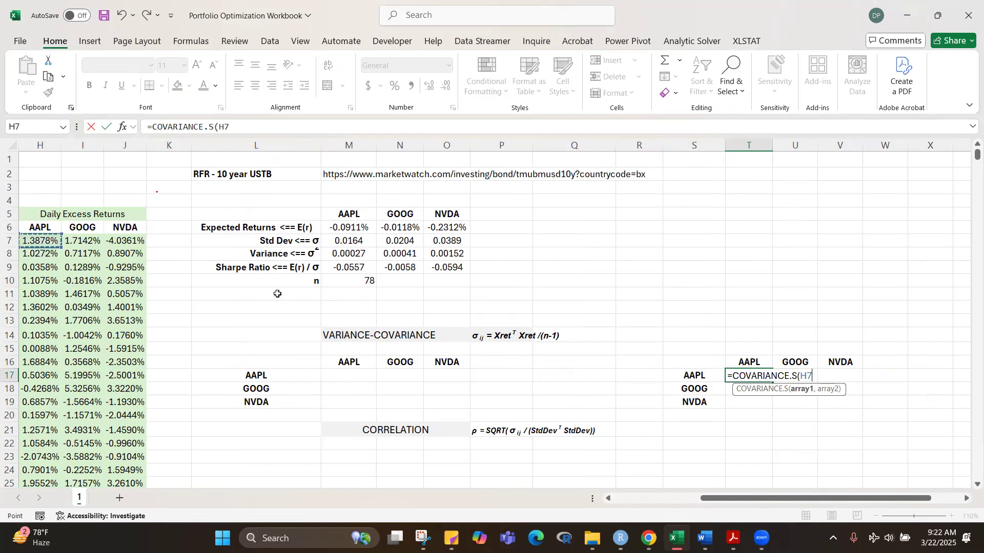
{"action": "key", "text": "ctrl+shift+Down"}
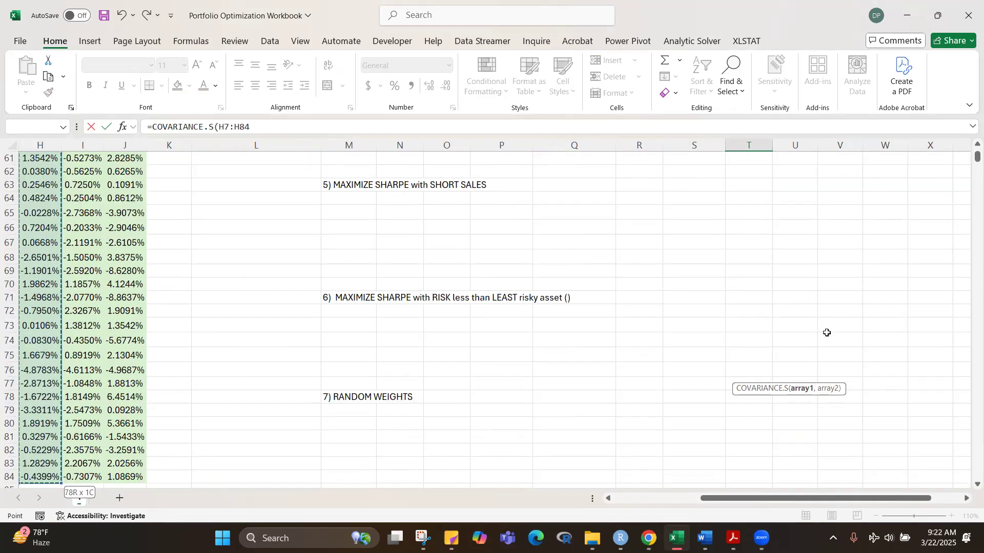
{"action": "scroll", "coordinate": [827, 333], "scroll_direction": "up", "scroll_amount": 19}
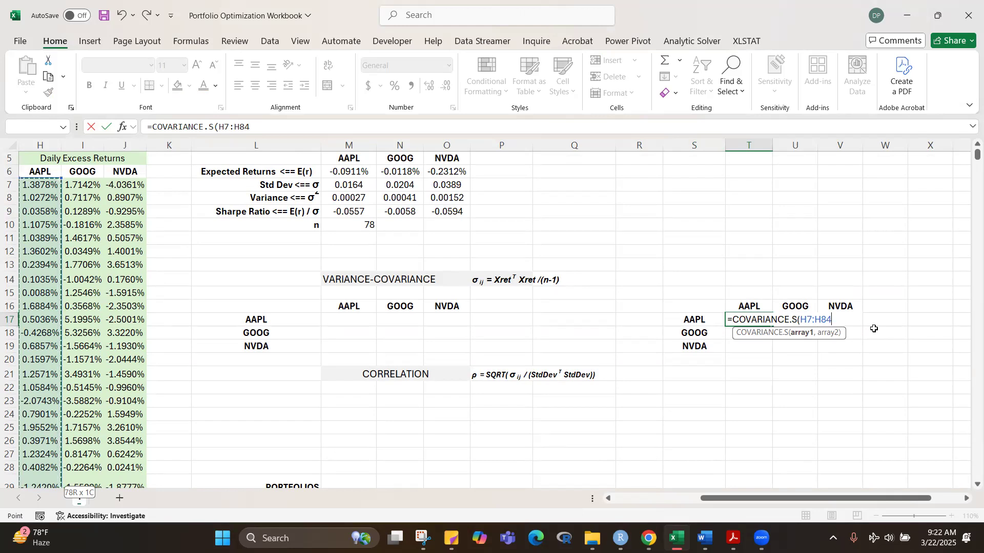
{"action": "key", "text": "F4"}
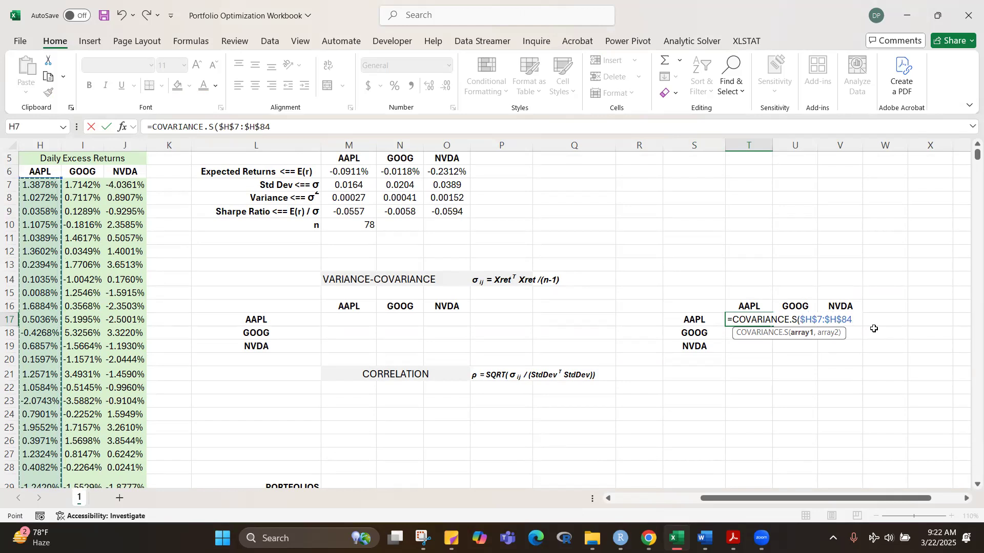
Step: Complete the T17 covariance formula with GOOG's excess returns I7:I84 as the relative second array, keeping the cell selected
{"action": "type", "text": ","}
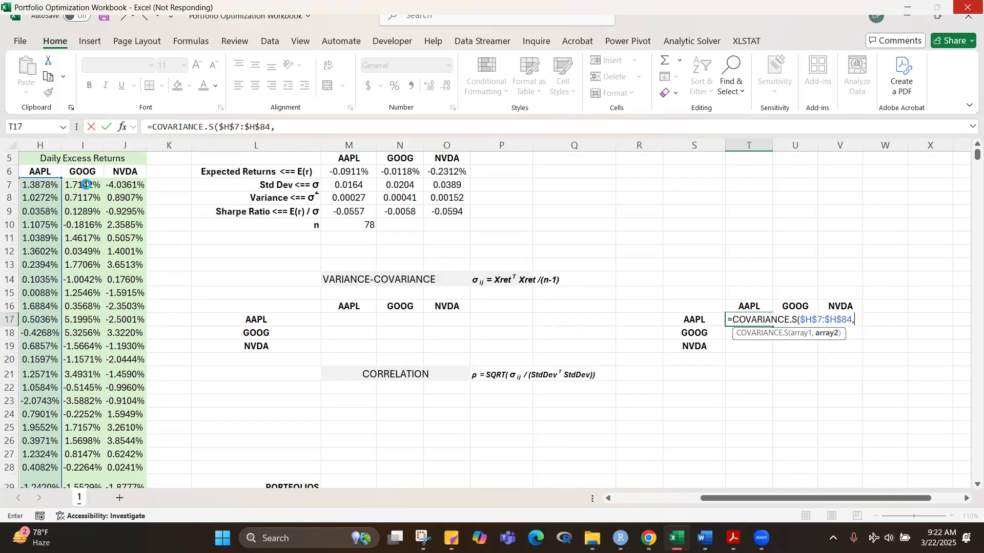
{"action": "left_click", "coordinate": [86, 184]}
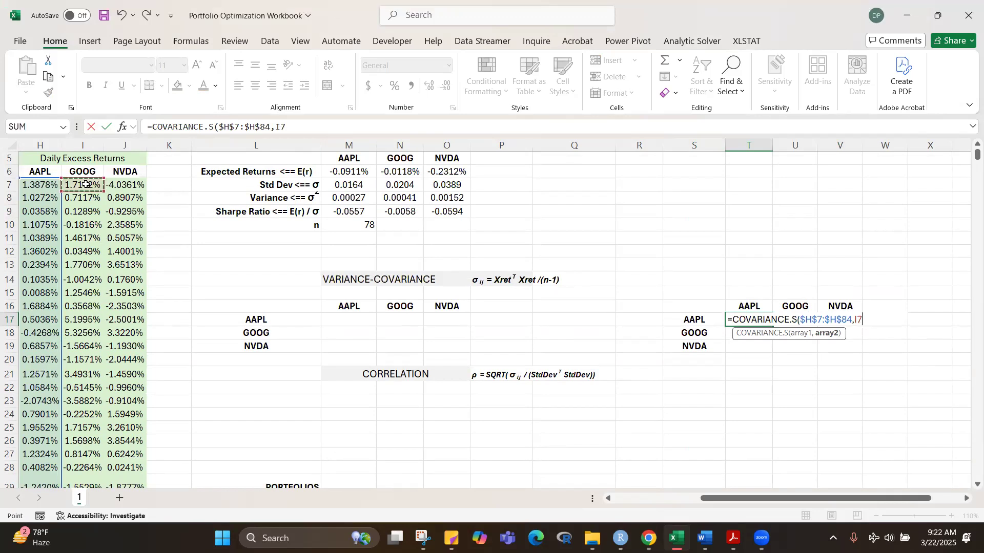
{"action": "key", "text": "ctrl+shift+Down"}
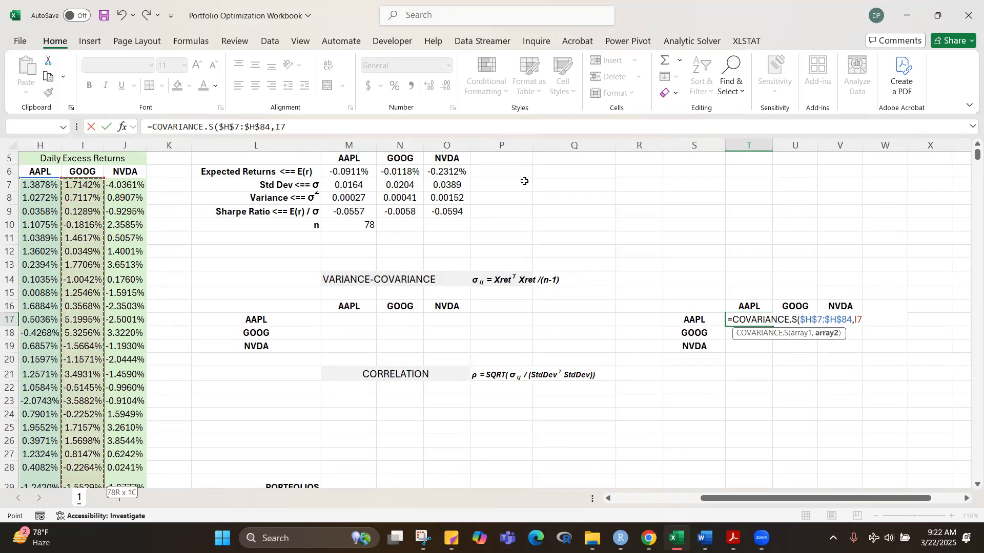
{"action": "scroll", "coordinate": [525, 181], "scroll_direction": "up", "scroll_amount": 19}
{"action": "type", "text": ")"}
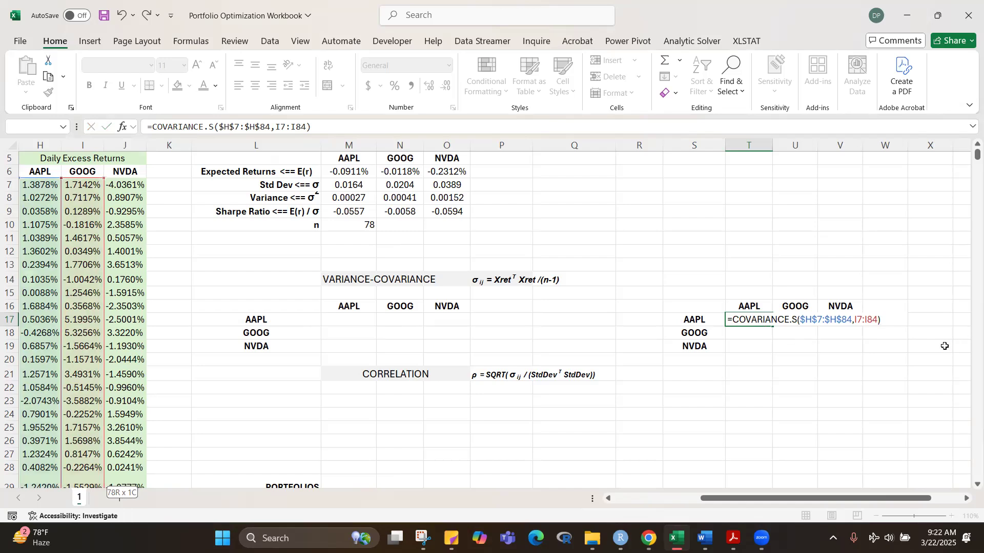
{"action": "key", "text": "ctrl+Return"}
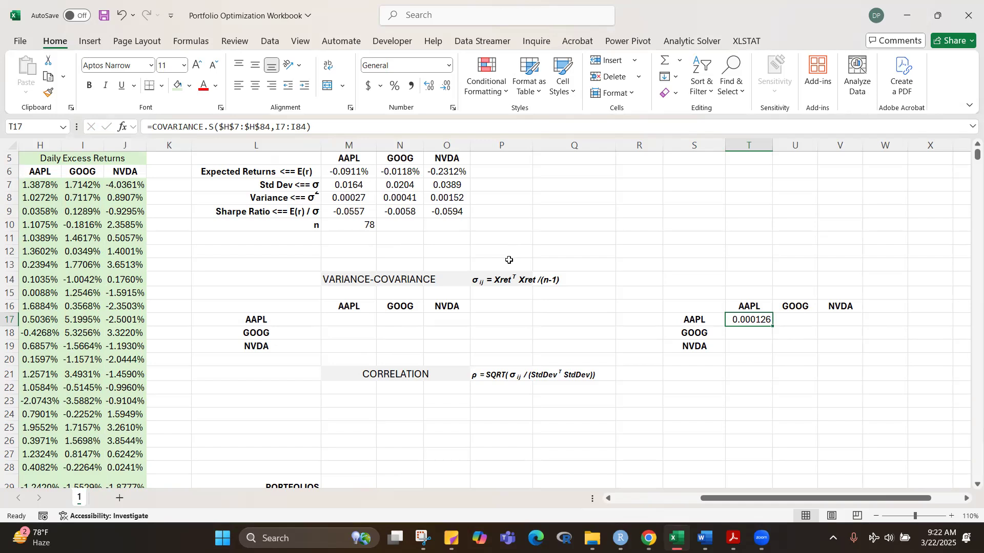
Step: Format the covariance in T17 as a percentage with four decimal places
{"action": "left_click", "coordinate": [395, 87]}
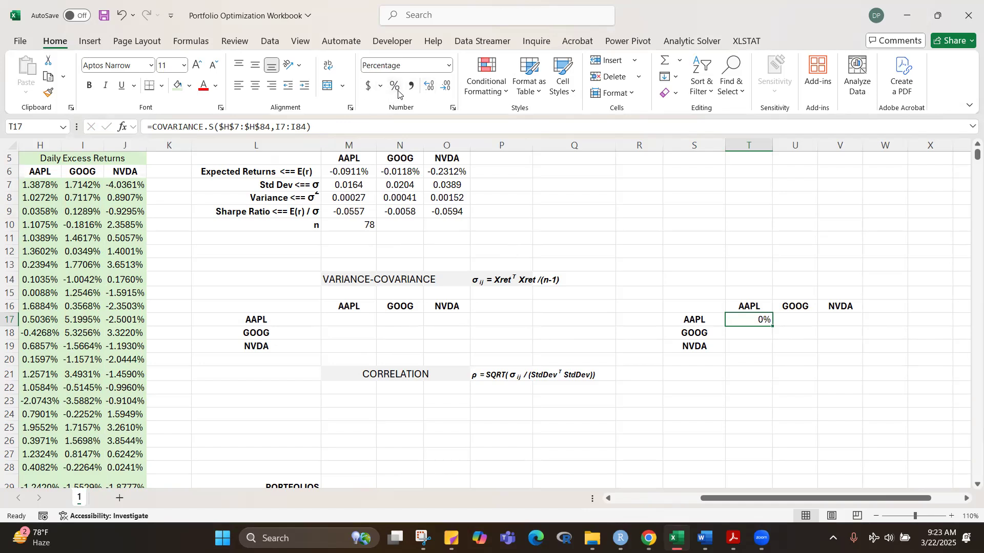
{"action": "left_click", "coordinate": [430, 88]}
{"action": "left_click", "coordinate": [430, 88]}
{"action": "left_click", "coordinate": [430, 88]}
{"action": "left_click", "coordinate": [430, 89]}
{"action": "left_click", "coordinate": [710, 228]}
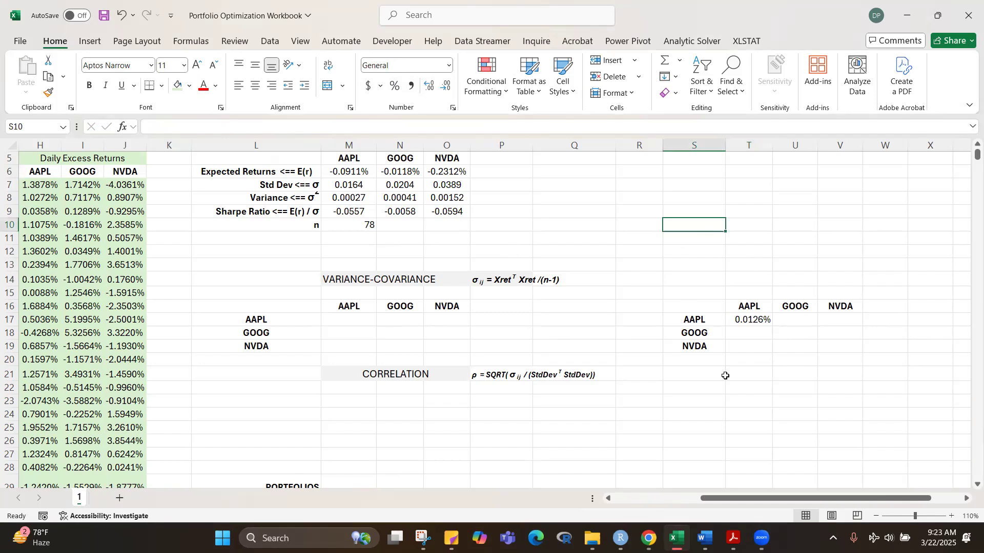
Step: Inspect which excess-return ranges the covariance formula in T17 references
{"action": "left_click", "coordinate": [754, 319]}
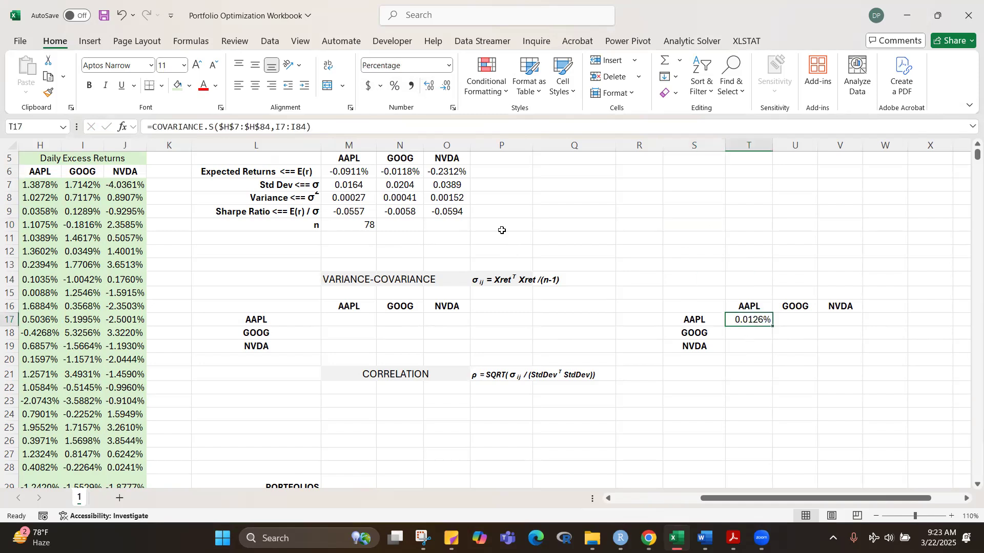
{"action": "key", "text": "F2"}
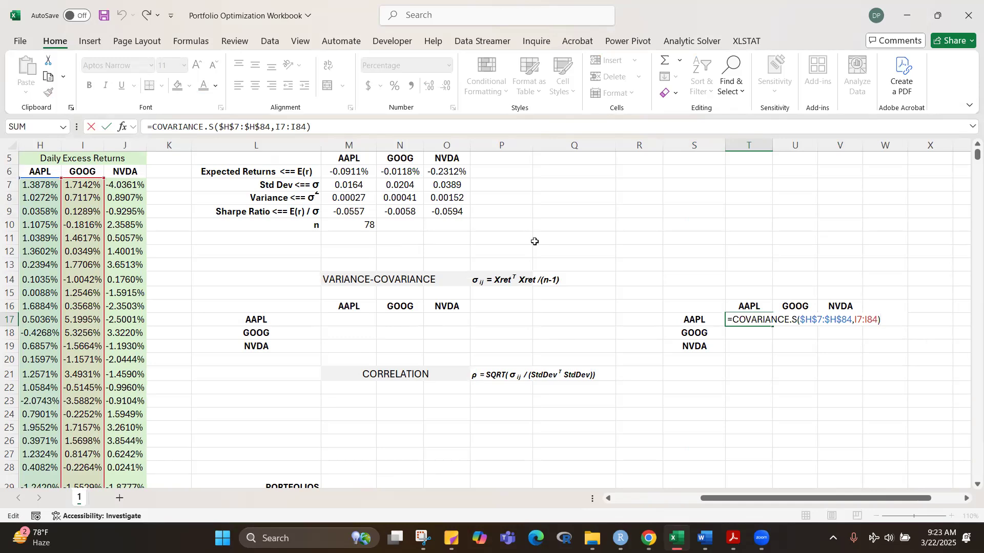
{"action": "key", "text": "ctrl+Return"}
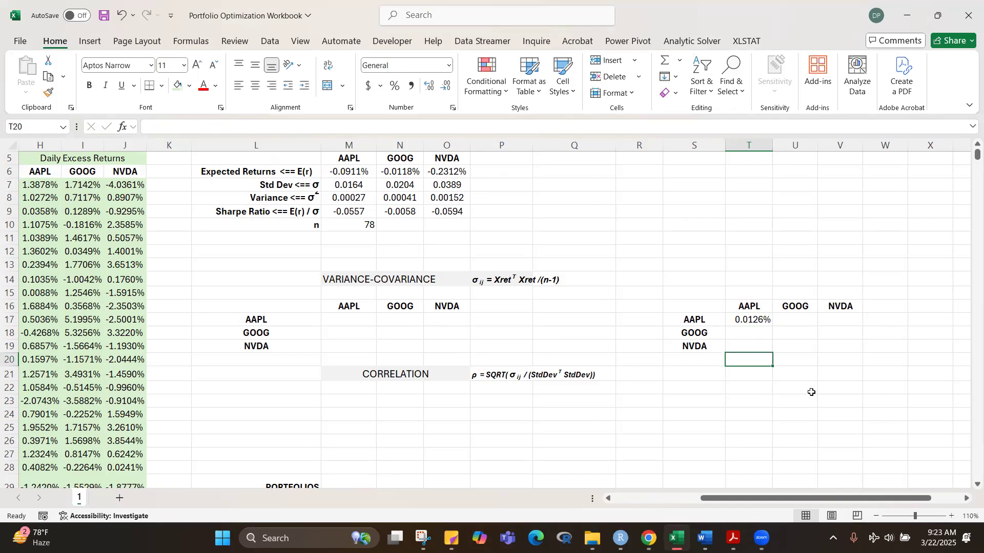
Step: Fill the T17 covariance formula across to V17 and check the ranges referenced in U17
{"action": "left_click_drag", "start_coordinate": [770, 324], "coordinate": [864, 320]}
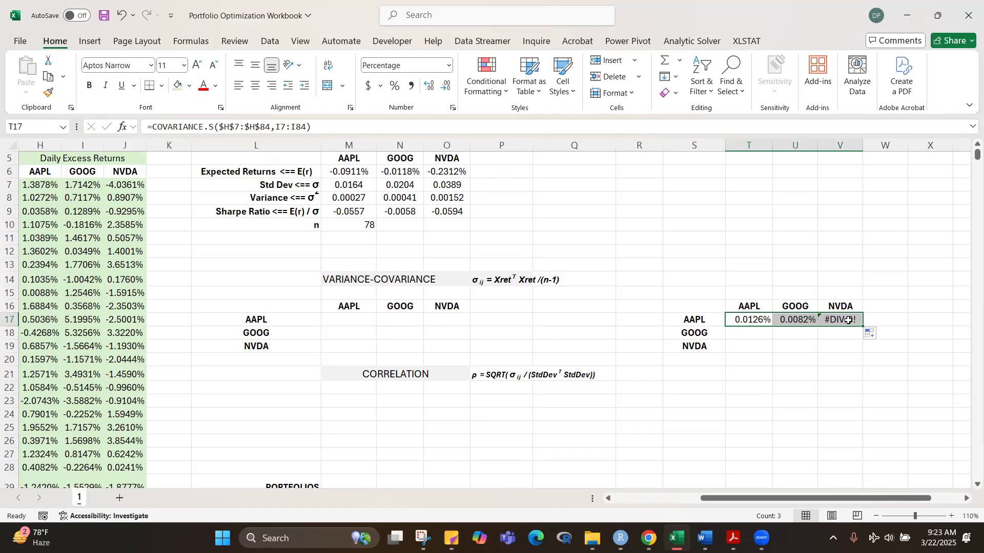
{"action": "left_click", "coordinate": [804, 320]}
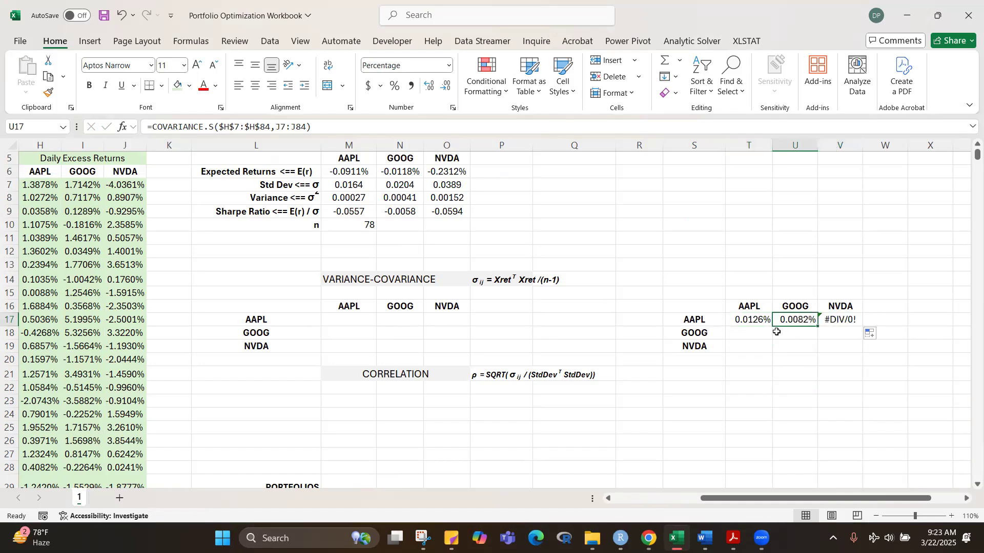
{"action": "key", "text": "F2"}
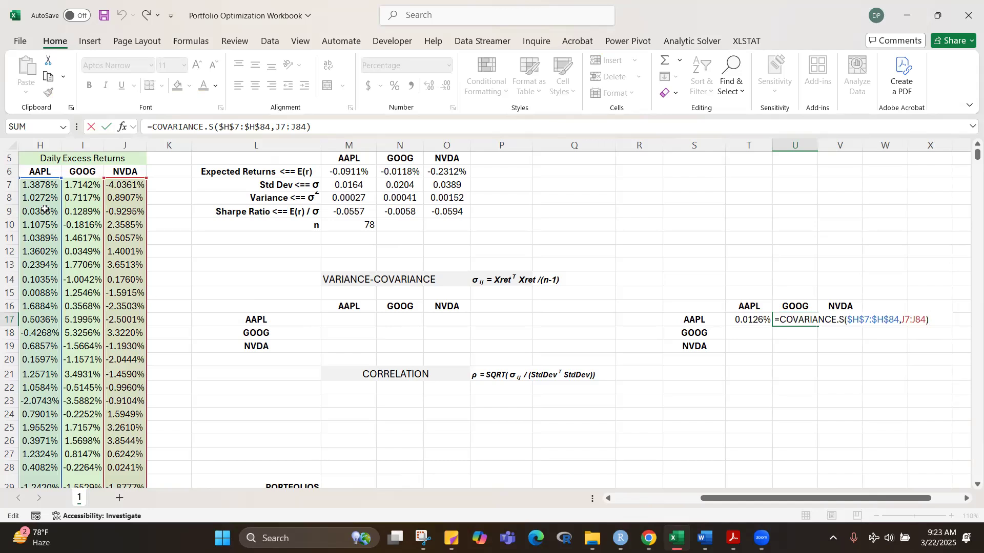
{"action": "key", "text": "Escape"}
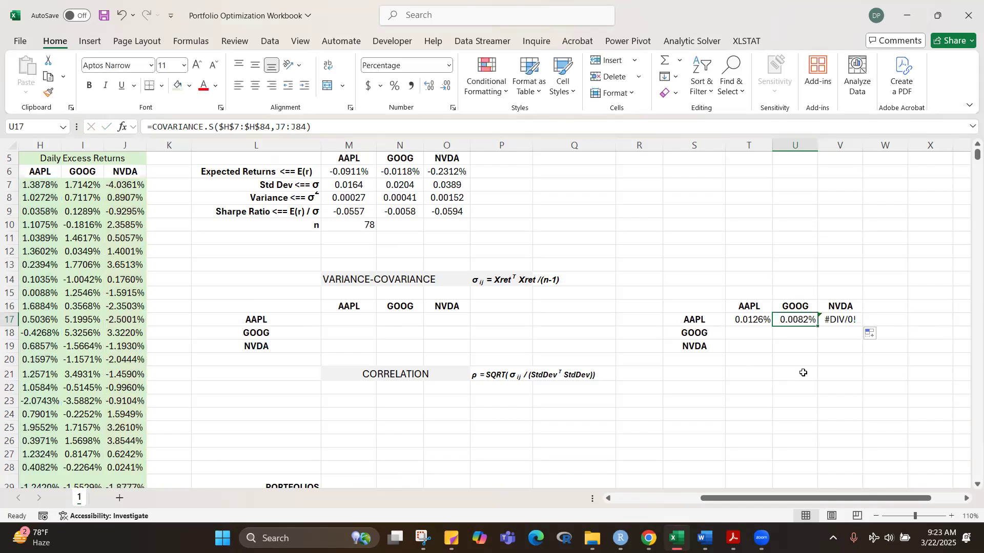
Step: Replace the second array in the T17 covariance formula with AAPL's own excess returns, H7:H84
{"action": "left_click", "coordinate": [742, 321]}
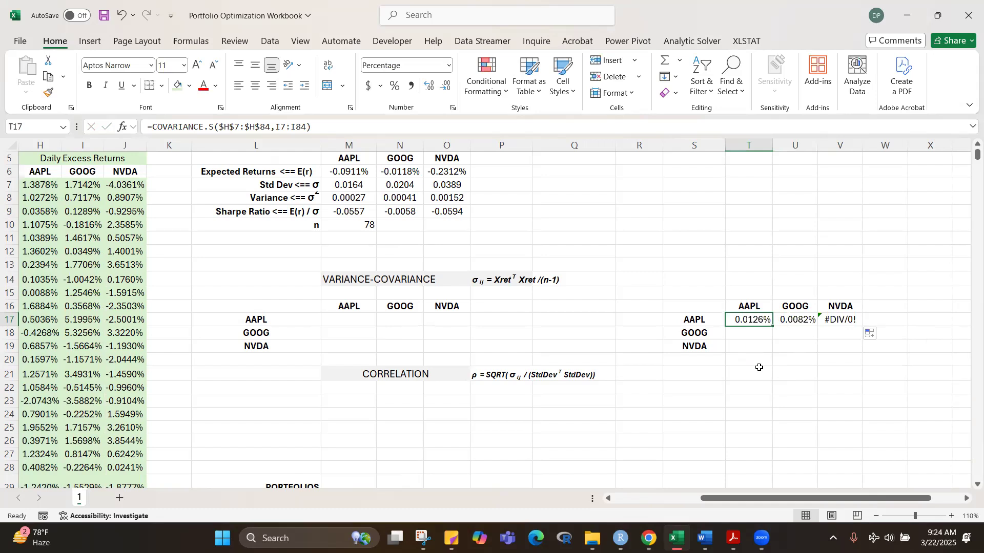
{"action": "key", "text": "F2"}
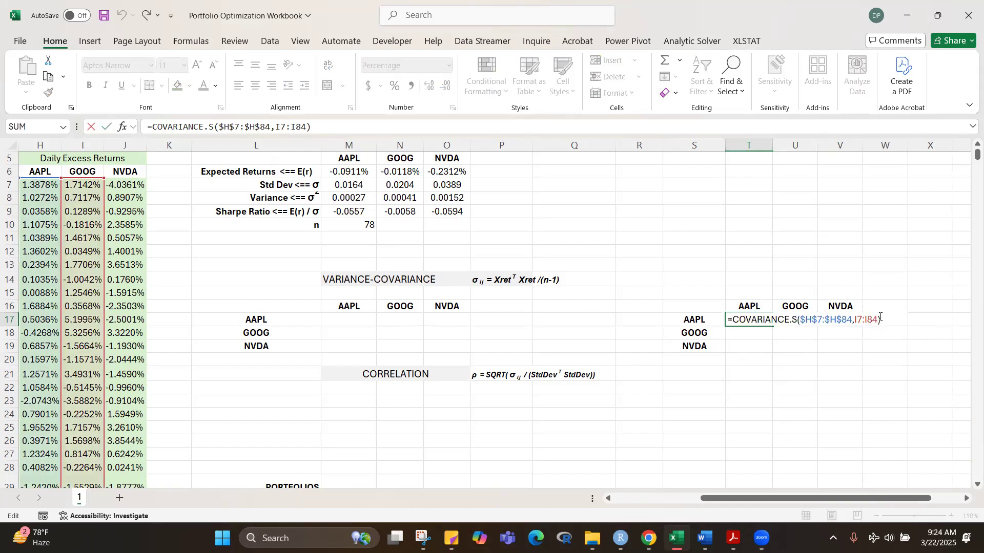
{"action": "left_click_drag", "start_coordinate": [876, 320], "coordinate": [855, 317]}
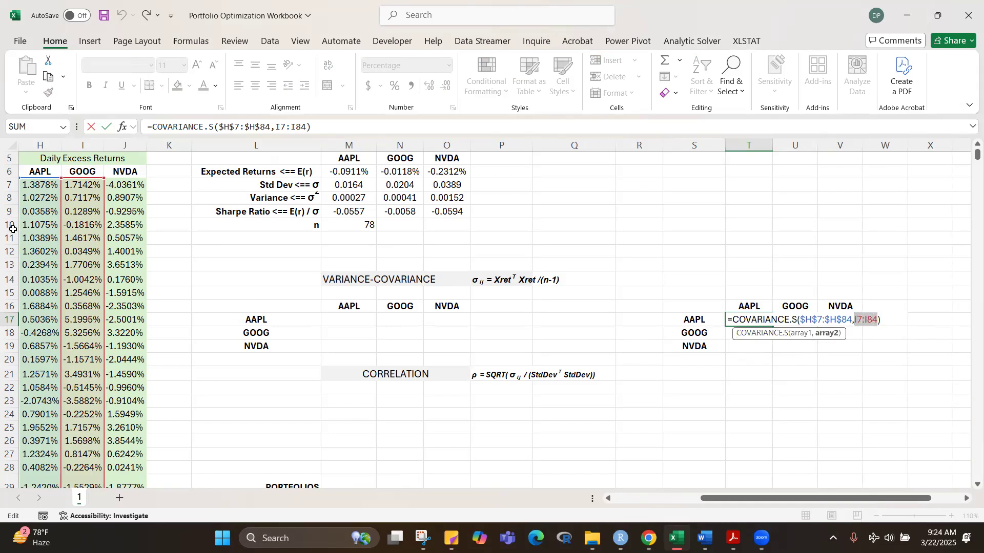
{"action": "left_click", "coordinate": [41, 185]}
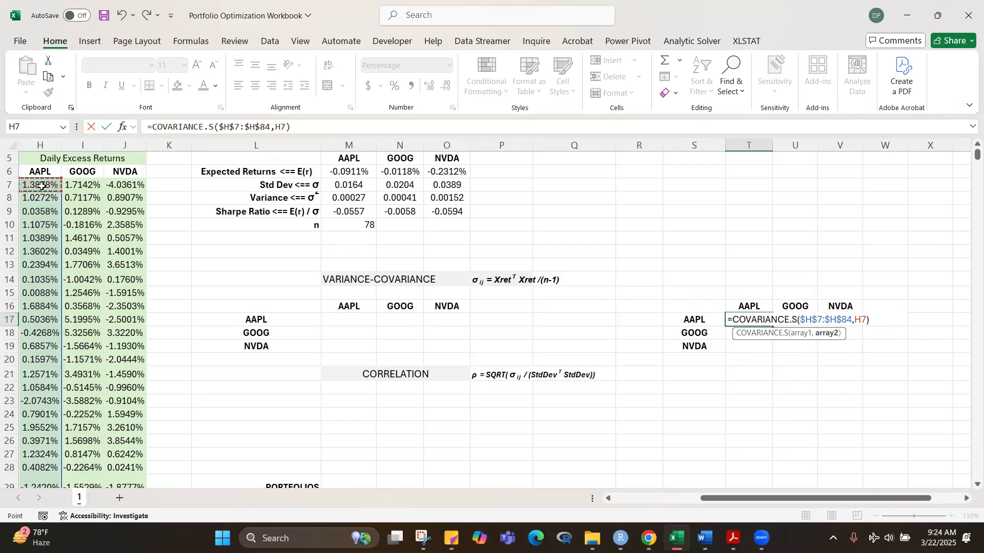
{"action": "key", "text": "ctrl+shift+Down"}
{"action": "key", "text": "ctrl+BackSpace"}
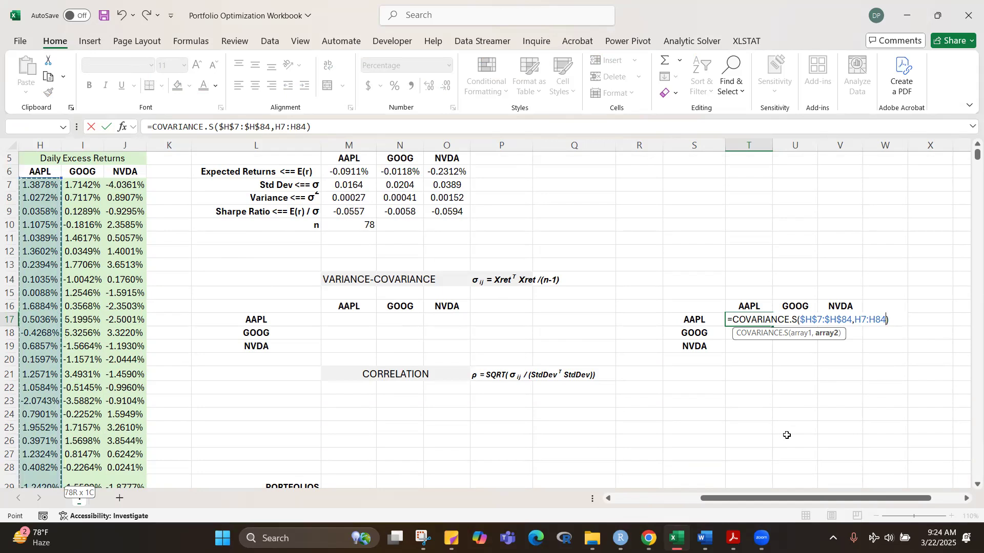
{"action": "type", "text": ")"}
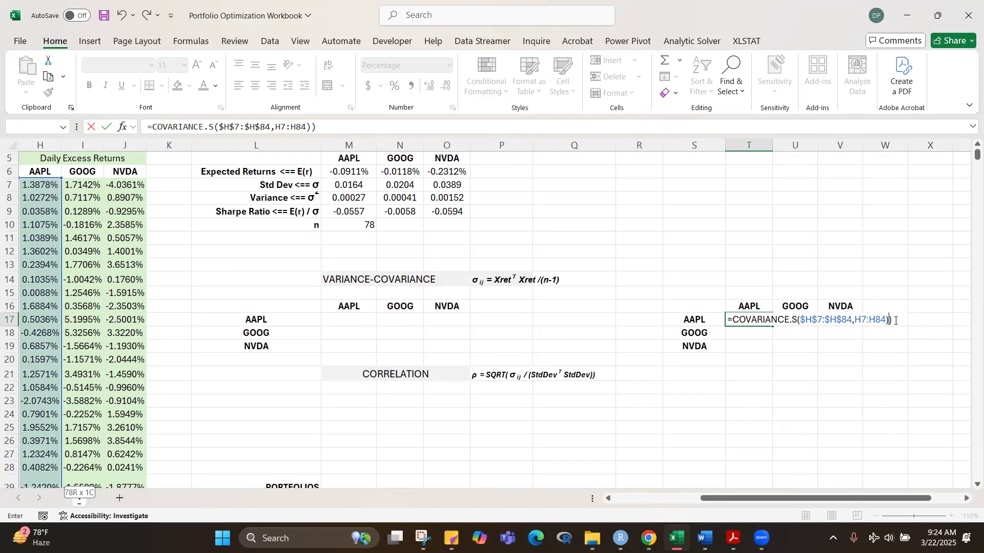
{"action": "key", "text": "BackSpace"}
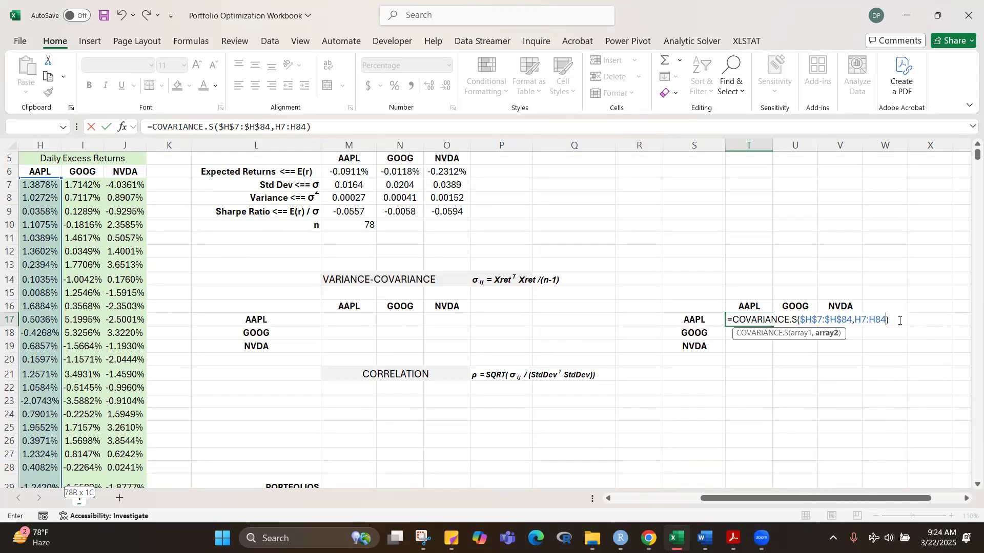
{"action": "left_click", "coordinate": [895, 320]}
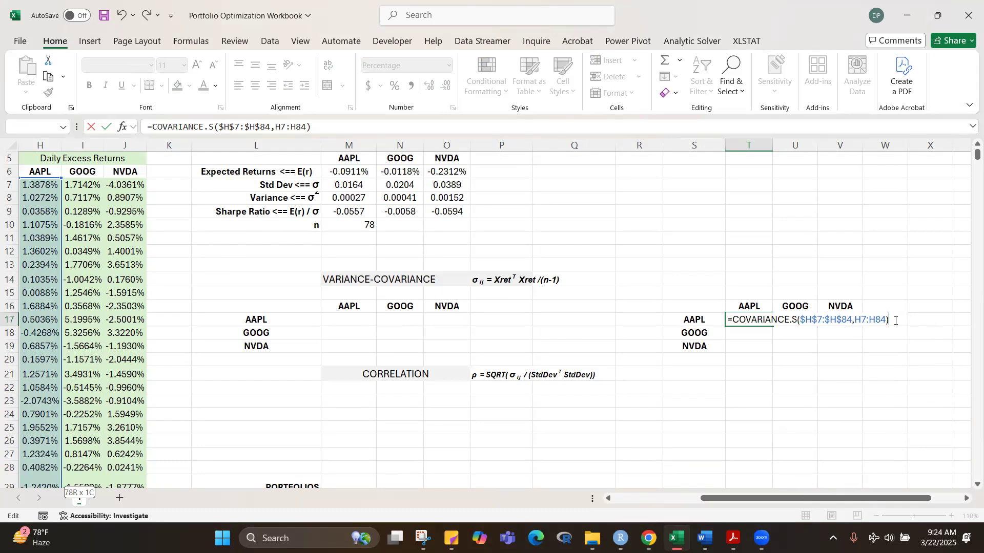
{"action": "key", "text": "ctrl+Return"}
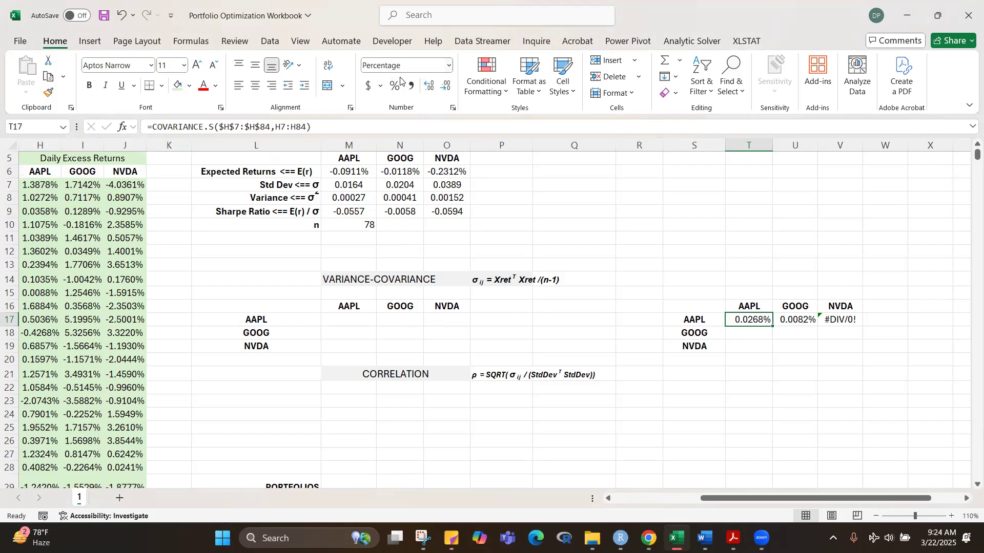
Step: Format the AAPL variance in T17 as a number with five decimal places
{"action": "left_click", "coordinate": [449, 65]}
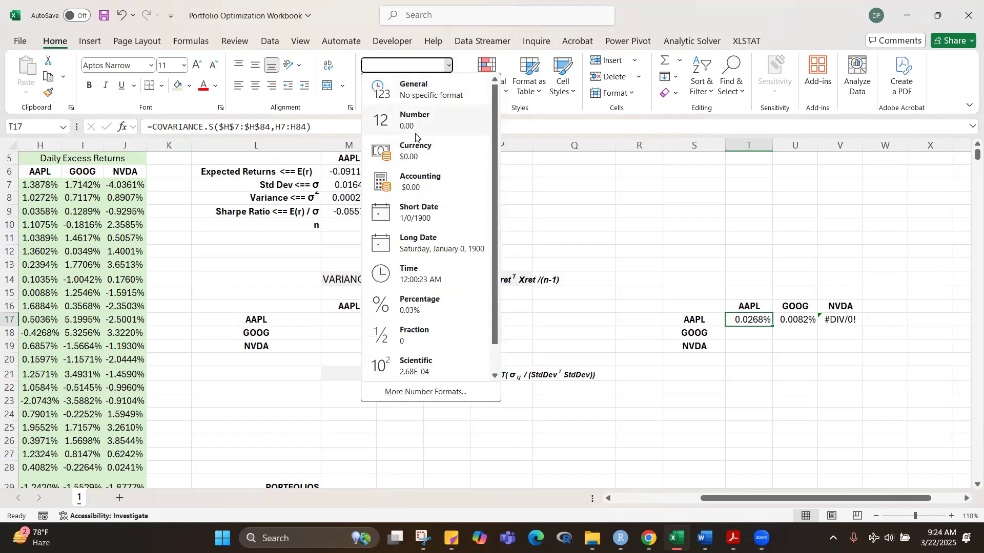
{"action": "left_click", "coordinate": [435, 119]}
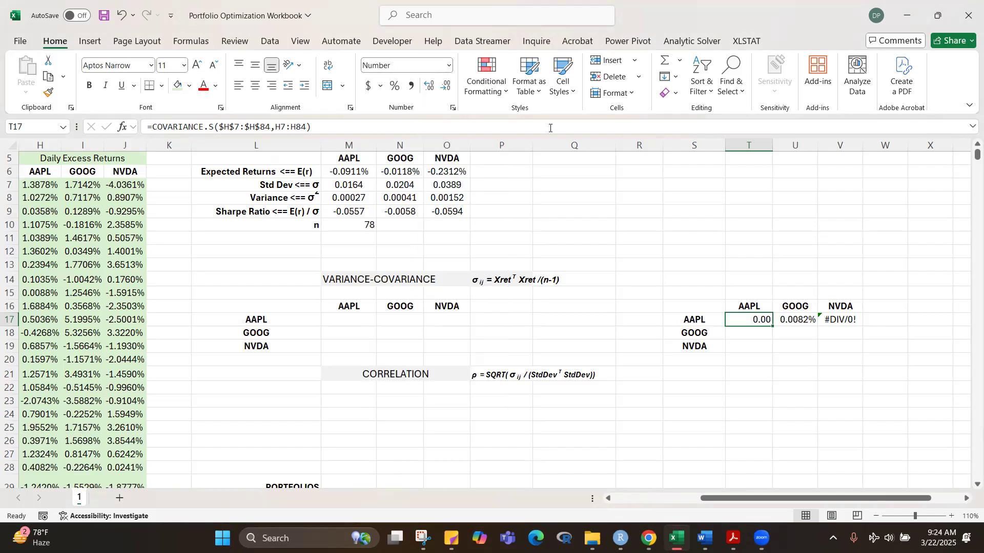
{"action": "left_click", "coordinate": [429, 86]}
Step: Fill the corrected AAPL covariance formula from T17 through V17 and inspect which return ranges U17 references
{"action": "left_click_drag", "start_coordinate": [773, 327], "coordinate": [863, 327]}
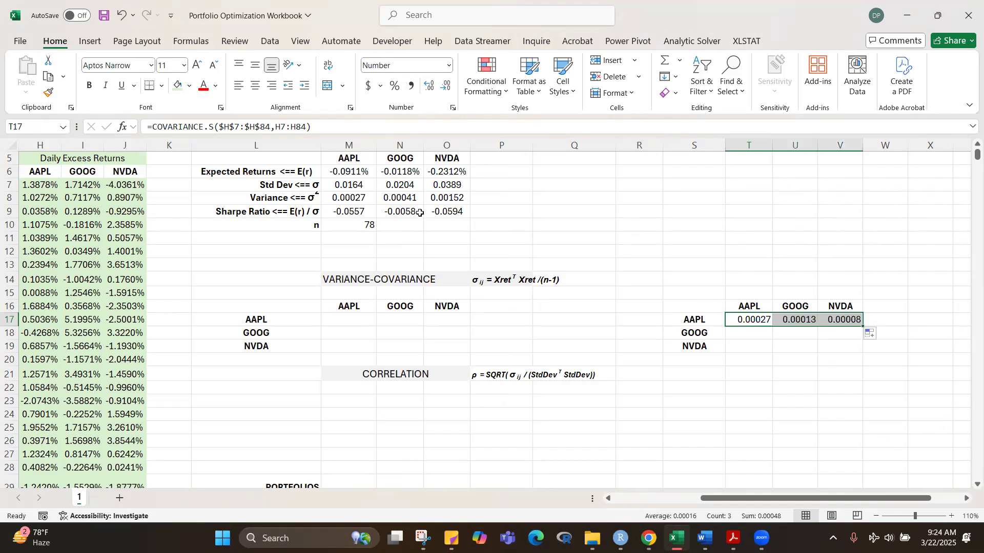
{"action": "left_click", "coordinate": [810, 320]}
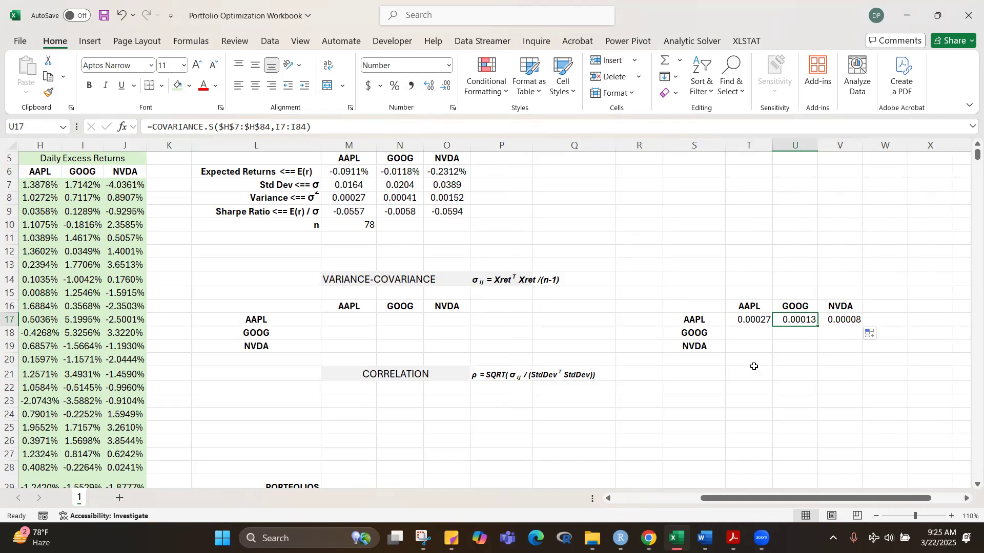
{"action": "key", "text": "F2"}
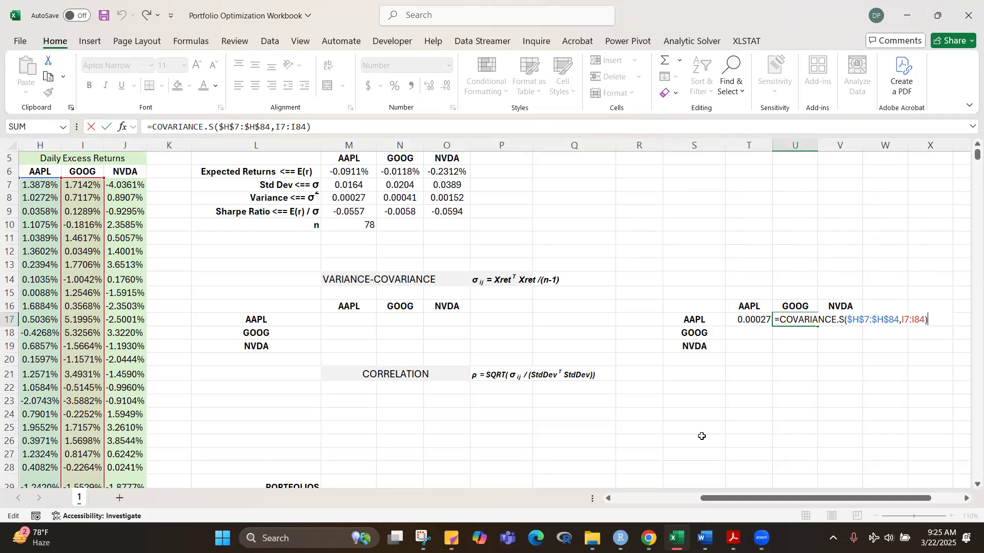
{"action": "key", "text": "ctrl+Return"}
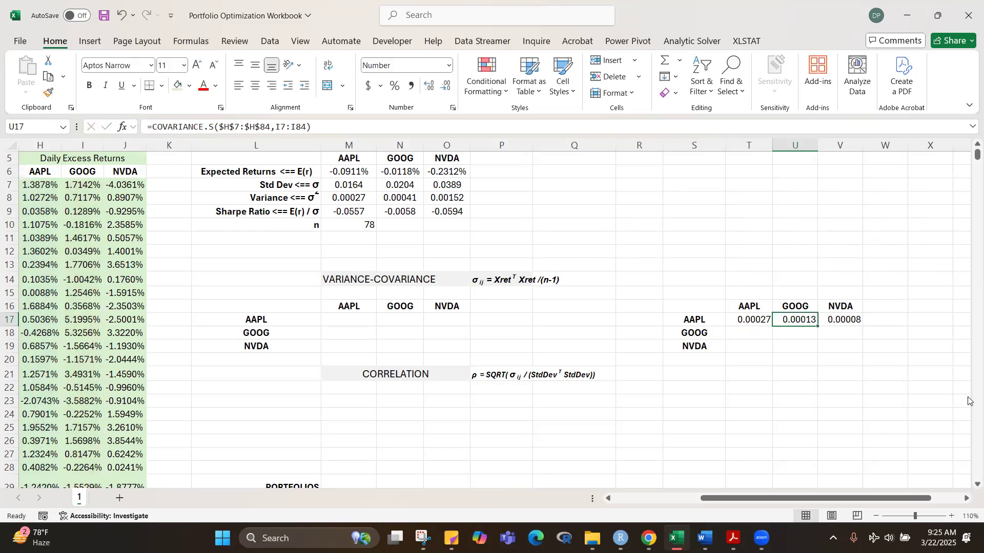
Step: Enter a COVARIANCE.S formula in T18 with AAPL's excess returns H7:H84 as the first array and GOOG's column, starting from I84, as the second
{"action": "left_click", "coordinate": [738, 335]}
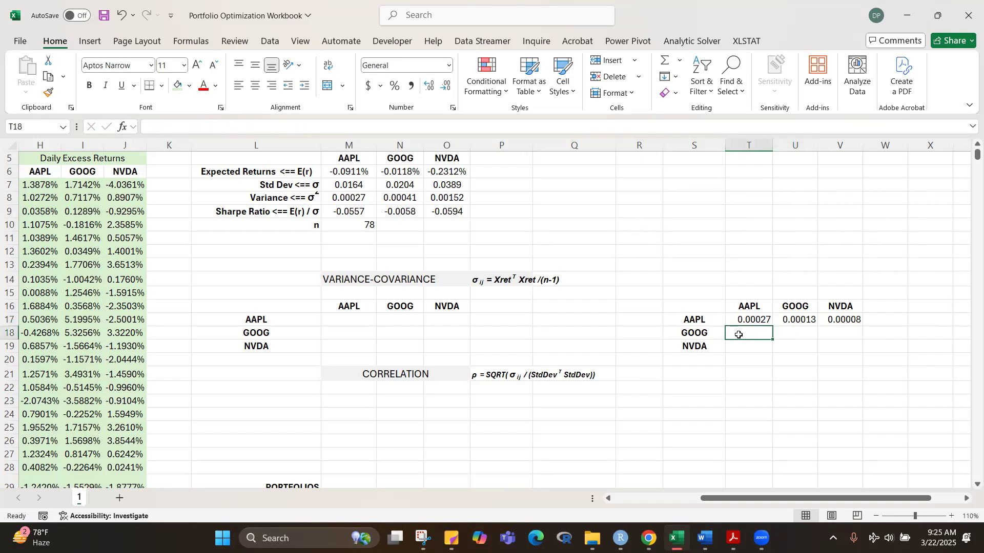
{"action": "type", "text": "=c"}
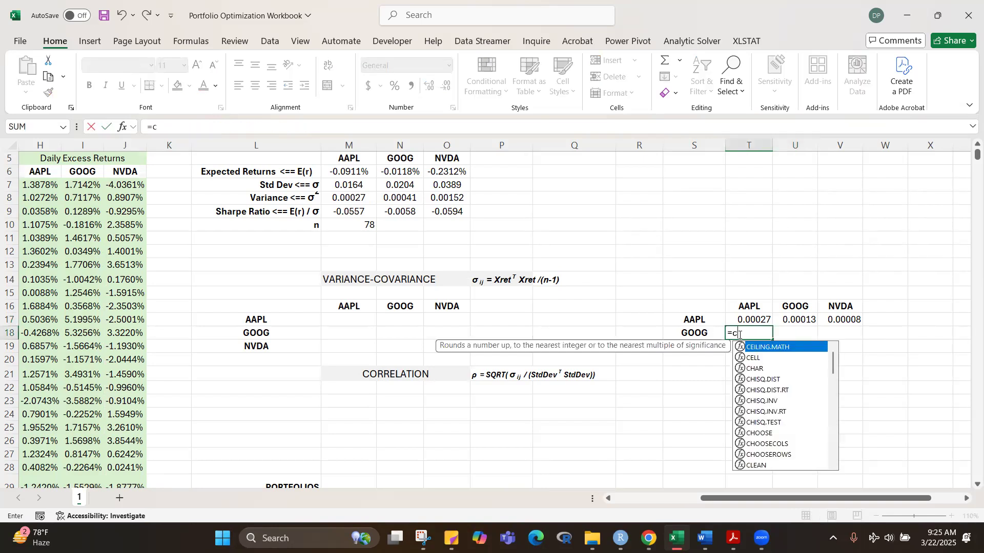
{"action": "type", "text": "ovar"}
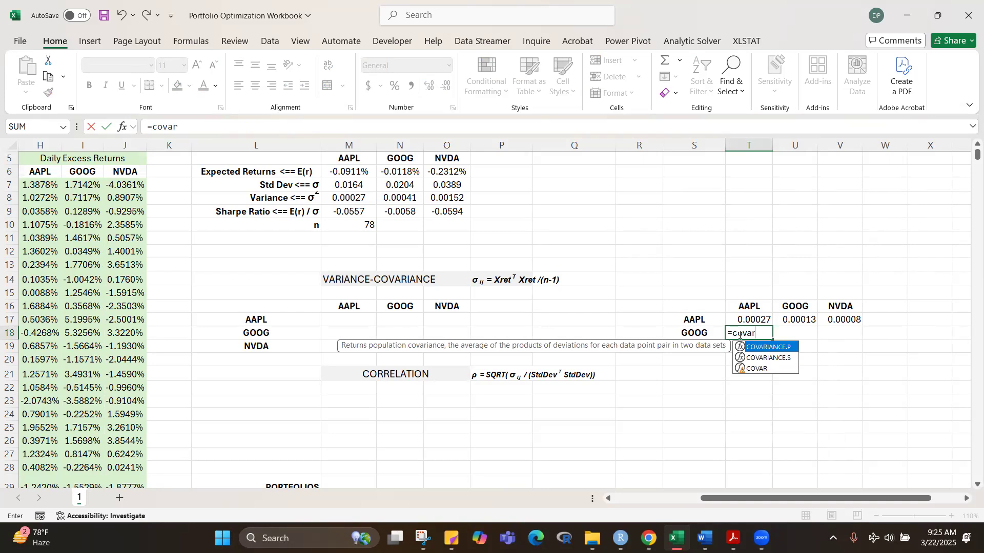
{"action": "key", "text": "Down"}
{"action": "key", "text": "Tab"}
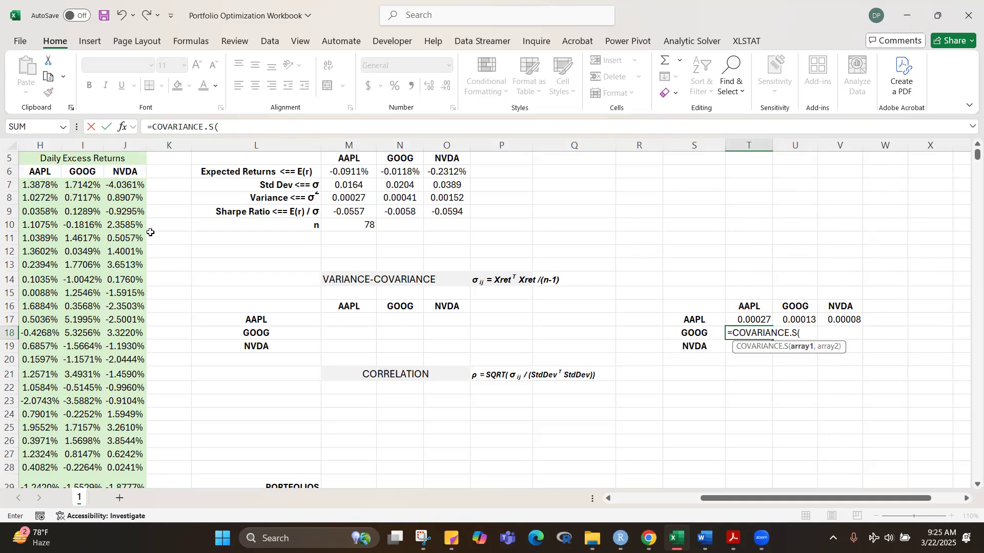
{"action": "left_click", "coordinate": [80, 186]}
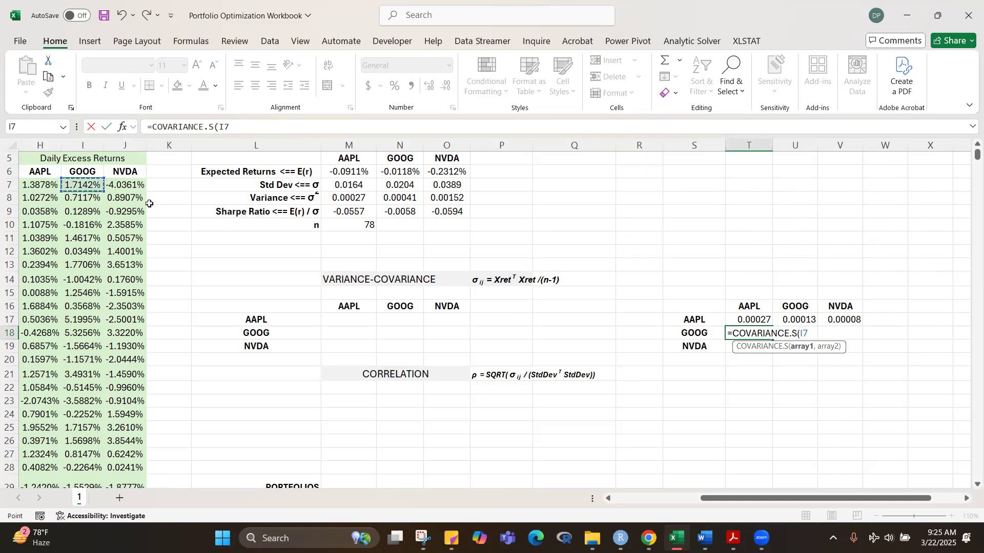
{"action": "left_click", "coordinate": [36, 191]}
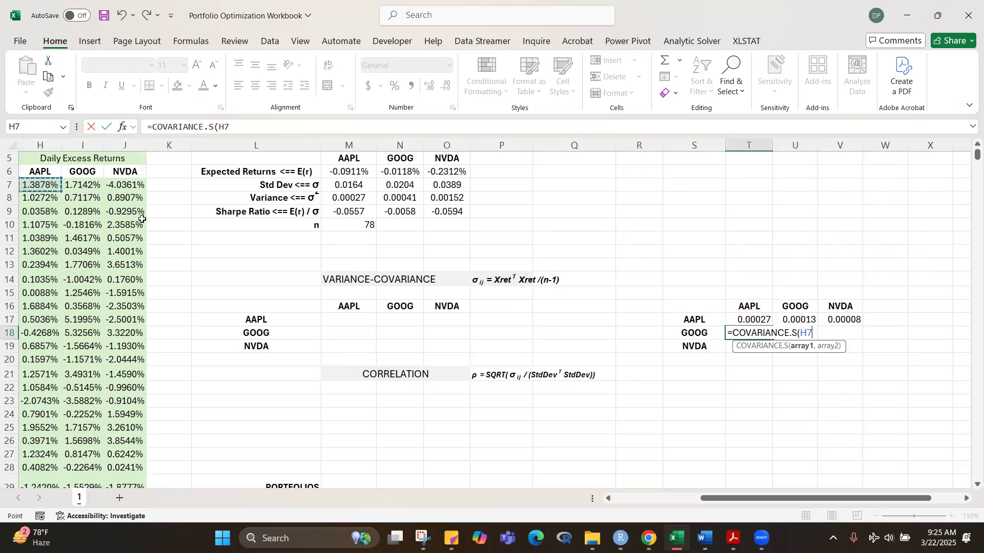
{"action": "key", "text": "ctrl+shift+Down"}
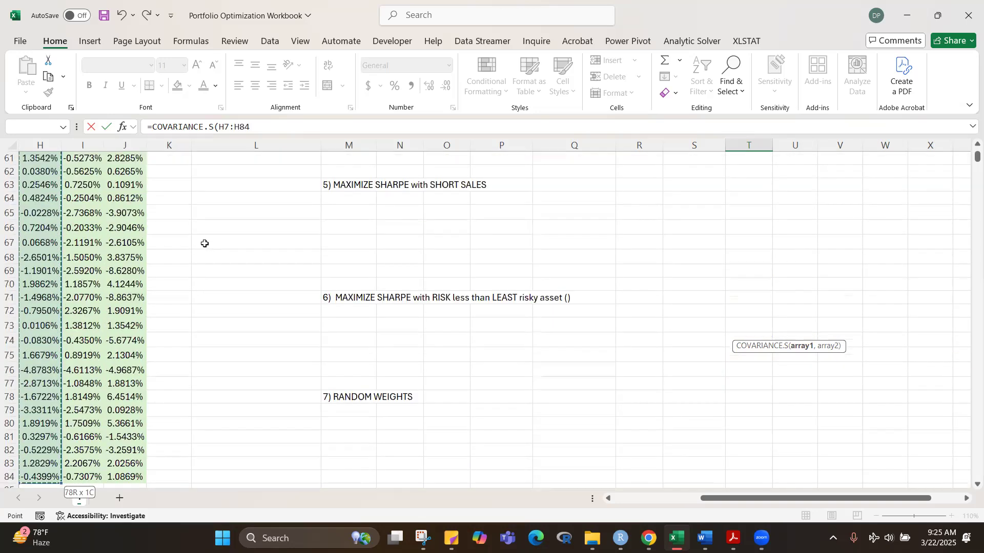
{"action": "type", "text": ","}
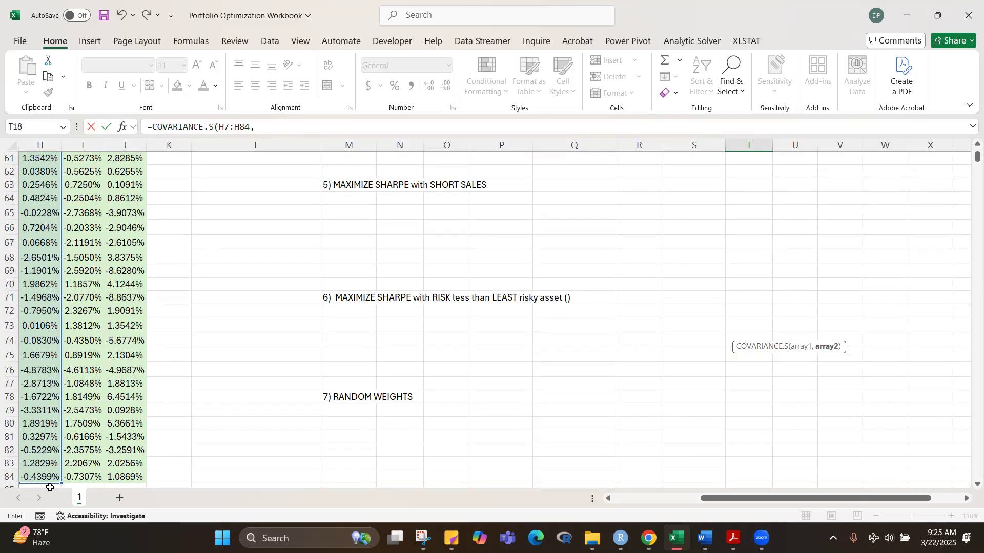
{"action": "left_click", "coordinate": [85, 478]}
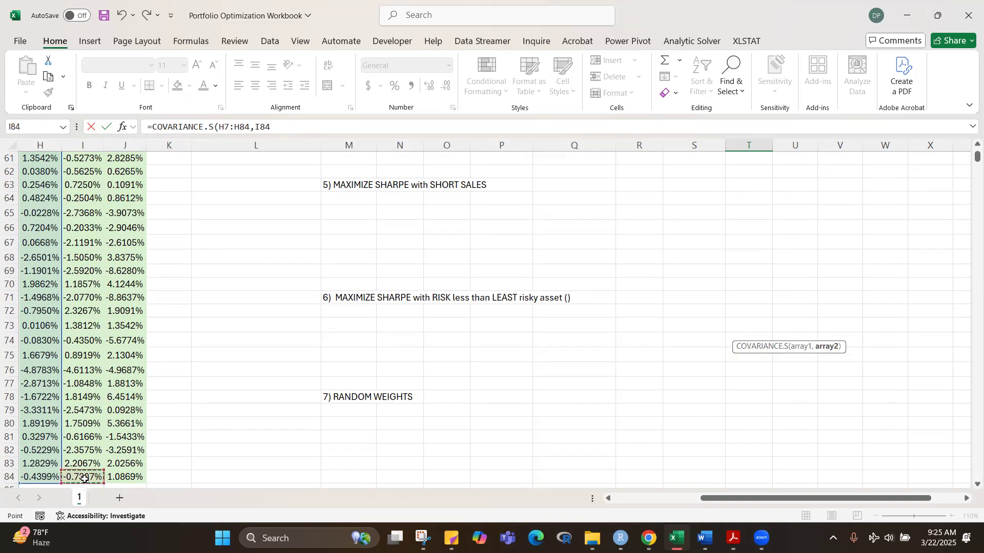
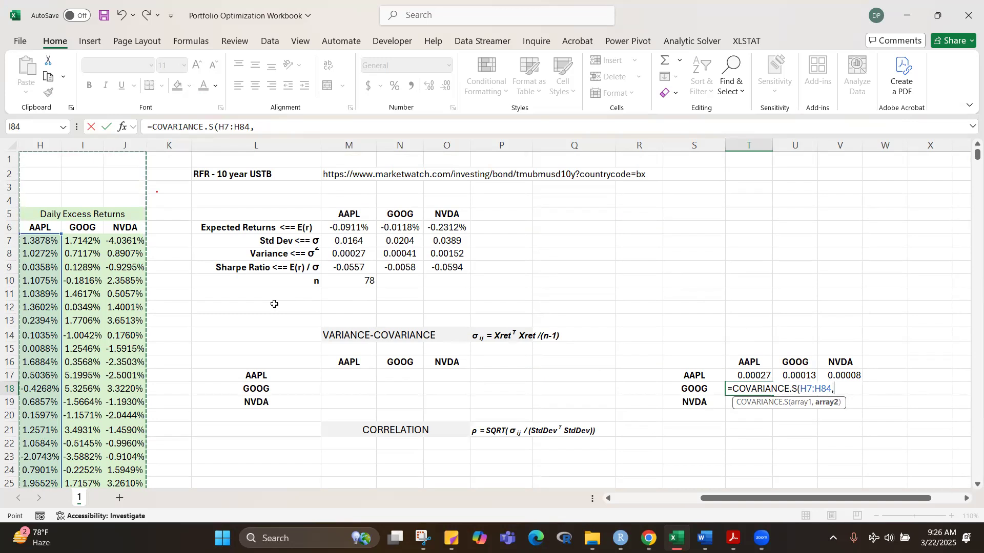
Step: Complete the T18 covariance formula with GOOG's excess returns I7:I84 as the second array, locked as the absolute reference $I$7:$I$84
{"action": "left_click", "coordinate": [82, 242]}
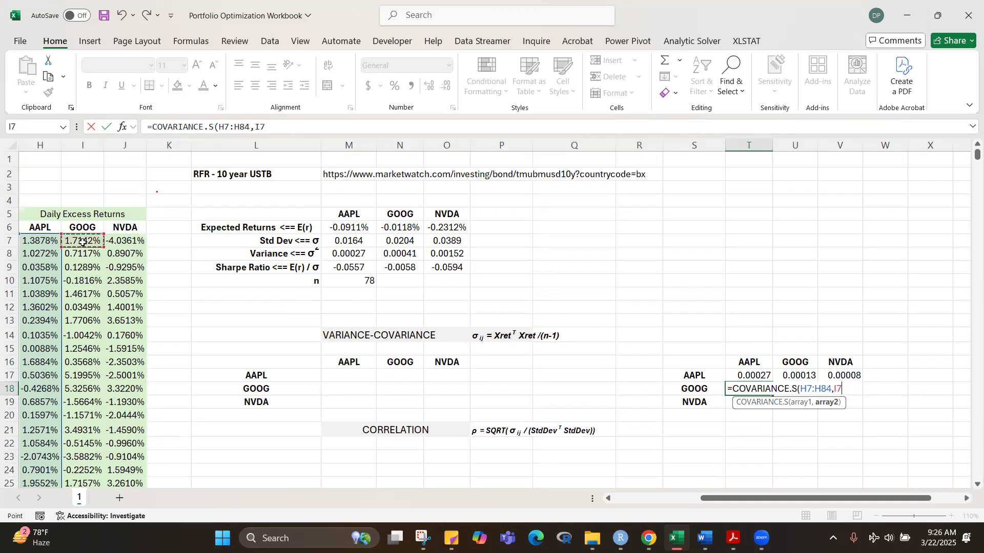
{"action": "key", "text": "ctrl+shift+Down"}
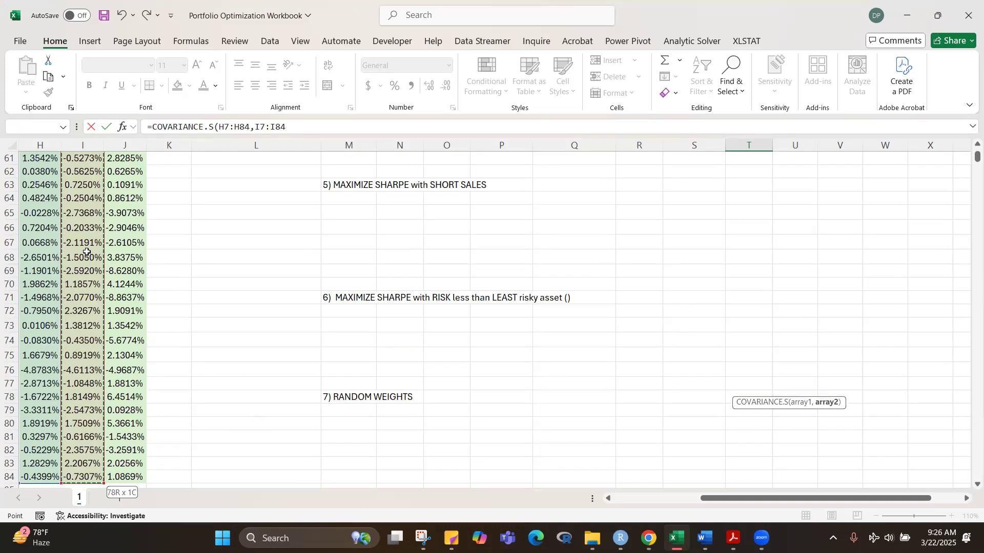
{"action": "key", "text": "ctrl+BackSpace"}
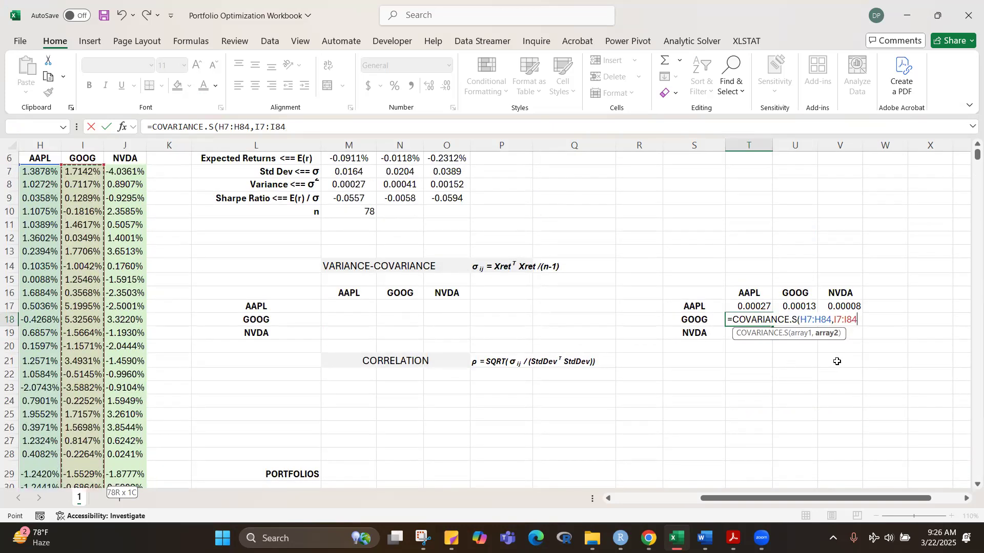
{"action": "type", "text": ")"}
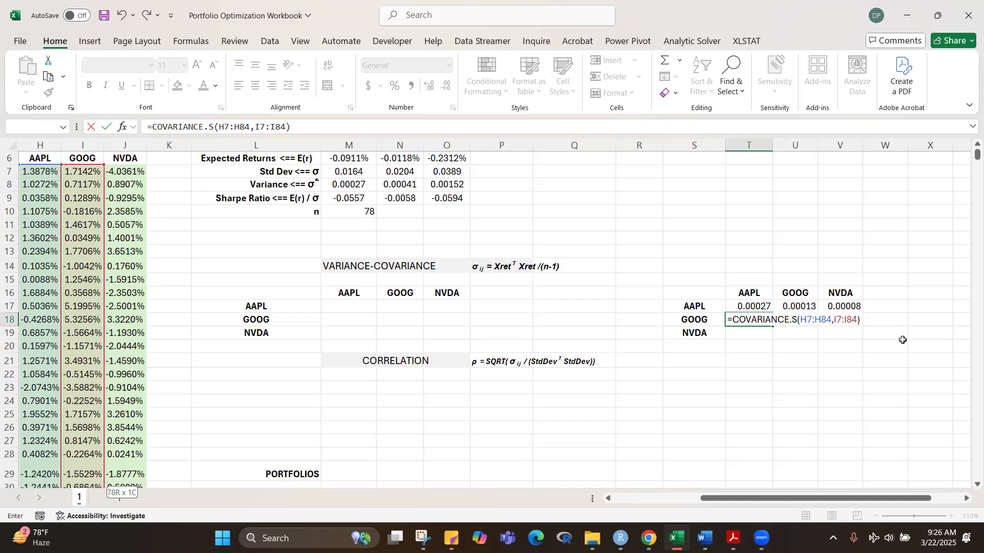
{"action": "left_click_drag", "start_coordinate": [834, 320], "coordinate": [859, 320]}
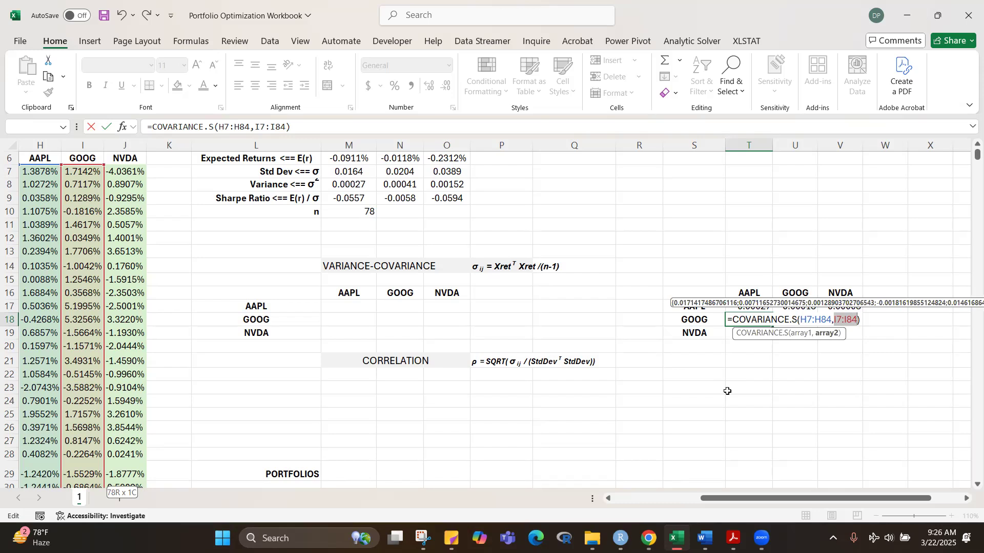
{"action": "key", "text": "F4"}
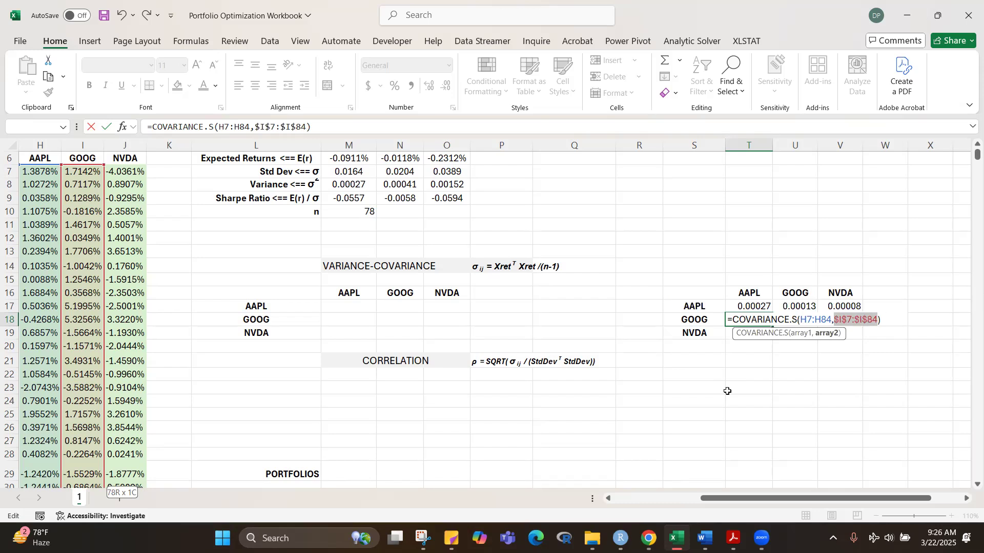
{"action": "left_click", "coordinate": [894, 325]}
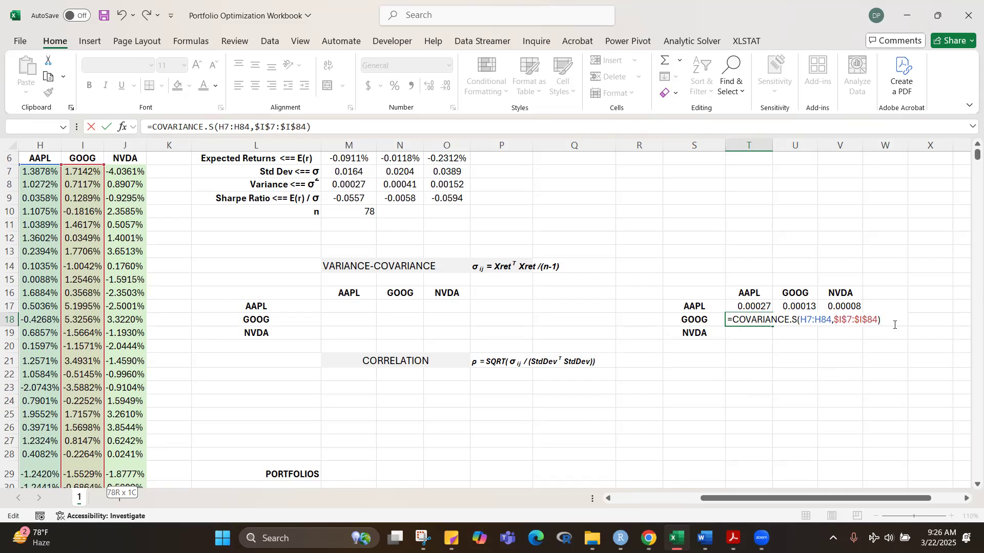
{"action": "key", "text": "ctrl+Return"}
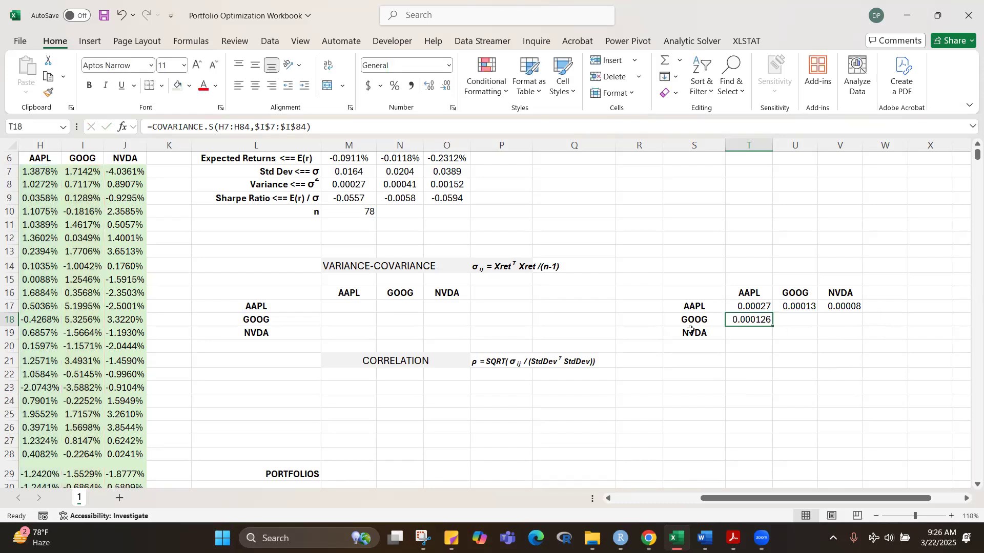
Step: Fill the T18 covariance formula across through V18 and format the GOOG row as numbers with five decimal places
{"action": "left_click_drag", "start_coordinate": [772, 326], "coordinate": [851, 338]}
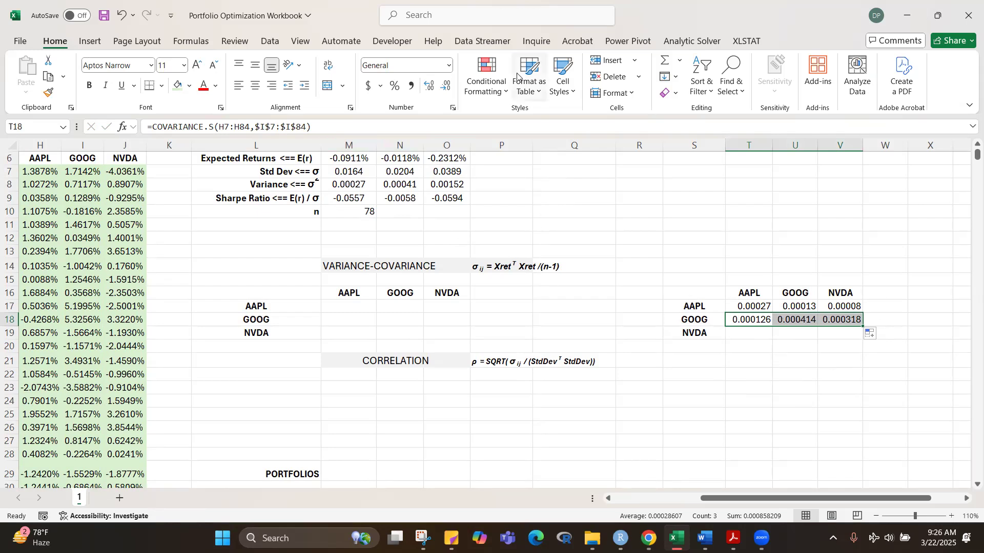
{"action": "left_click", "coordinate": [444, 82]}
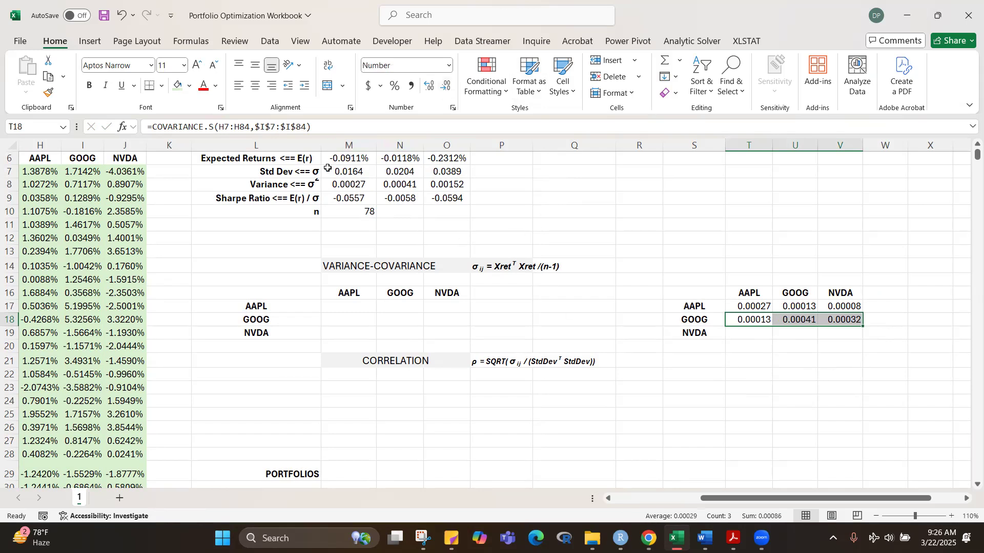
{"action": "left_click", "coordinate": [739, 377]}
Step: Start a COVARIANCE.S formula in T19 with AAPL's excess returns H7:H84 as the first array
{"action": "left_click", "coordinate": [743, 333]}
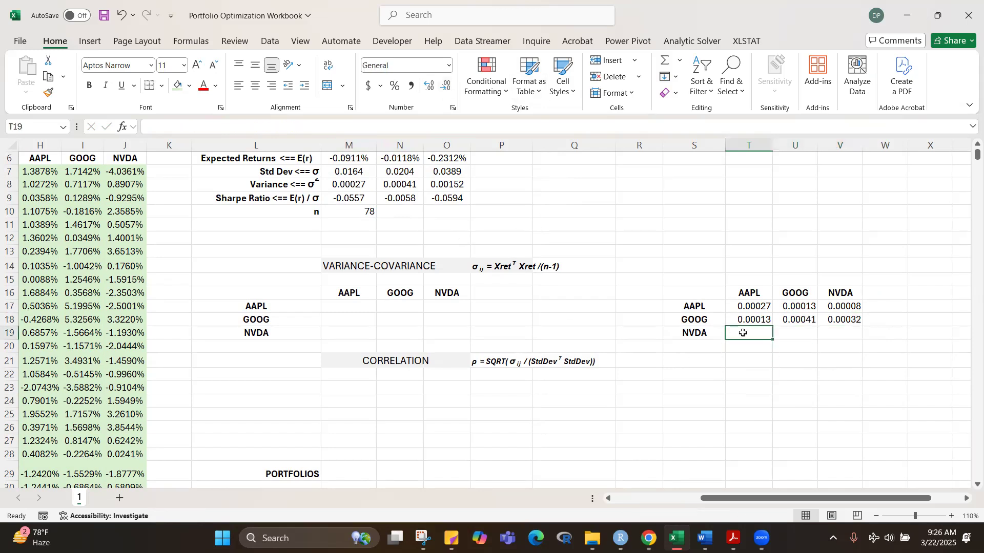
{"action": "type", "text": "="}
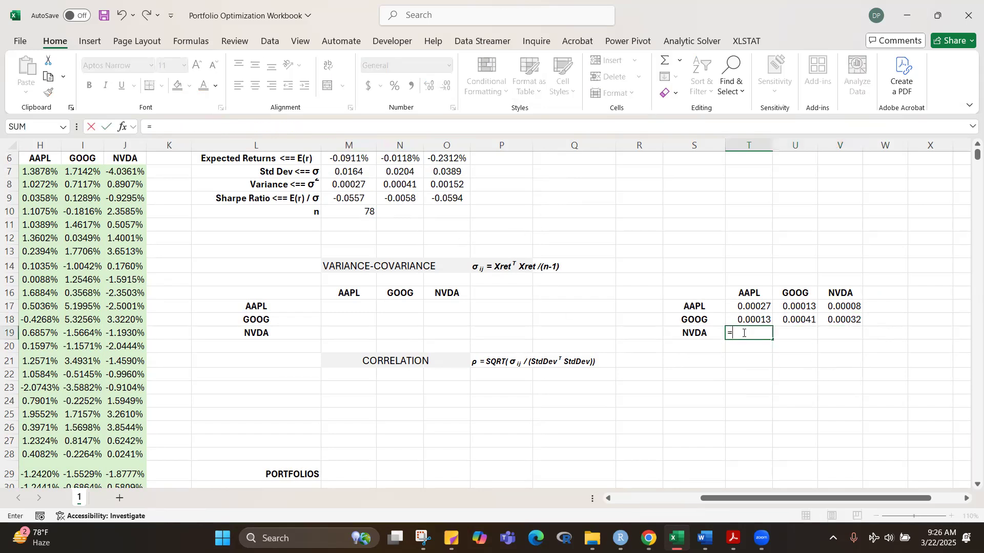
{"action": "type", "text": "cova"}
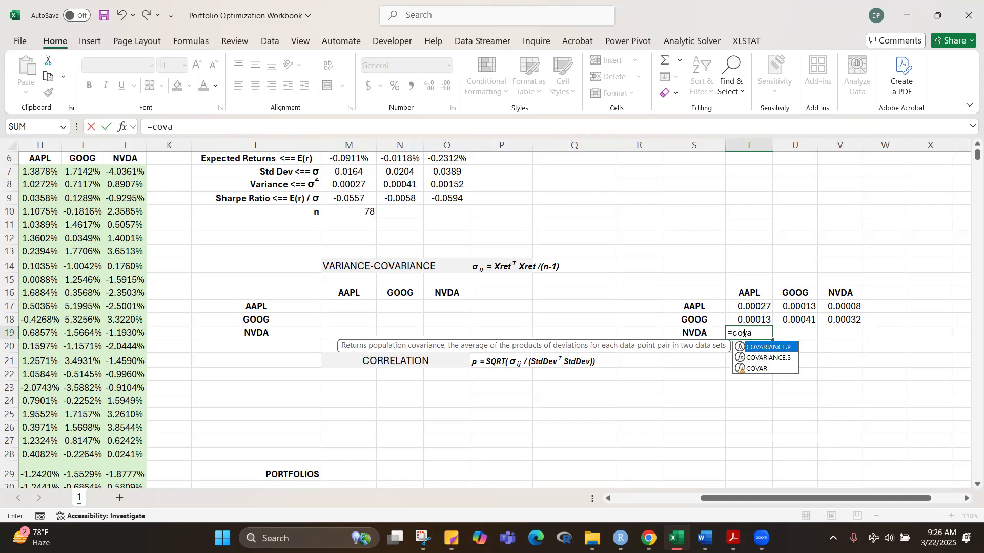
{"action": "key", "text": "Down"}
{"action": "key", "text": "Tab"}
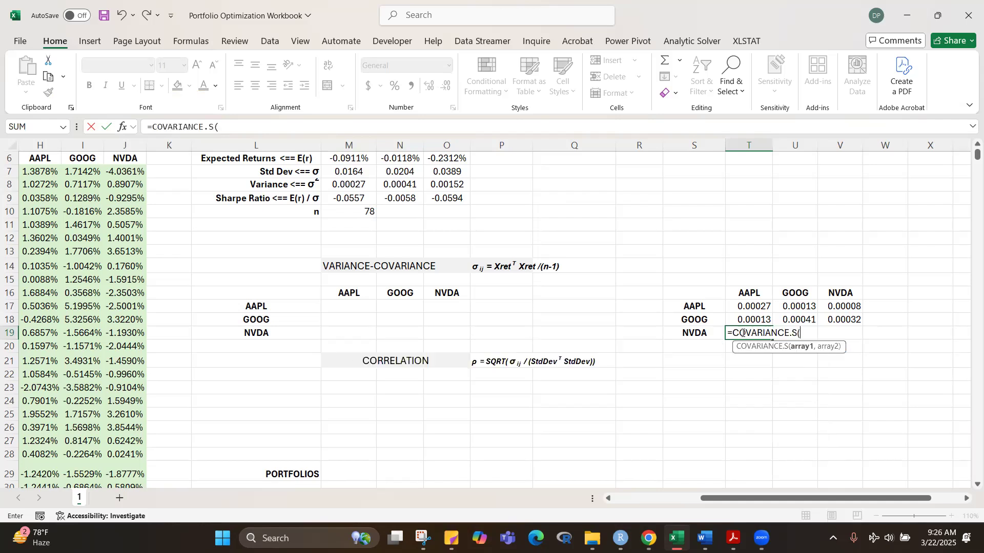
{"action": "left_click", "coordinate": [39, 172]}
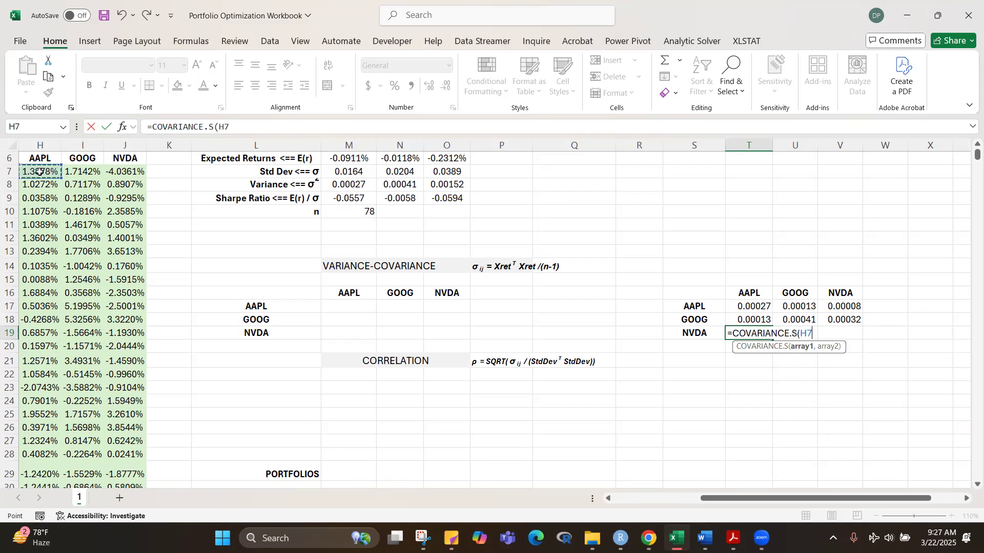
{"action": "key", "text": "ctrl+shift+Down"}
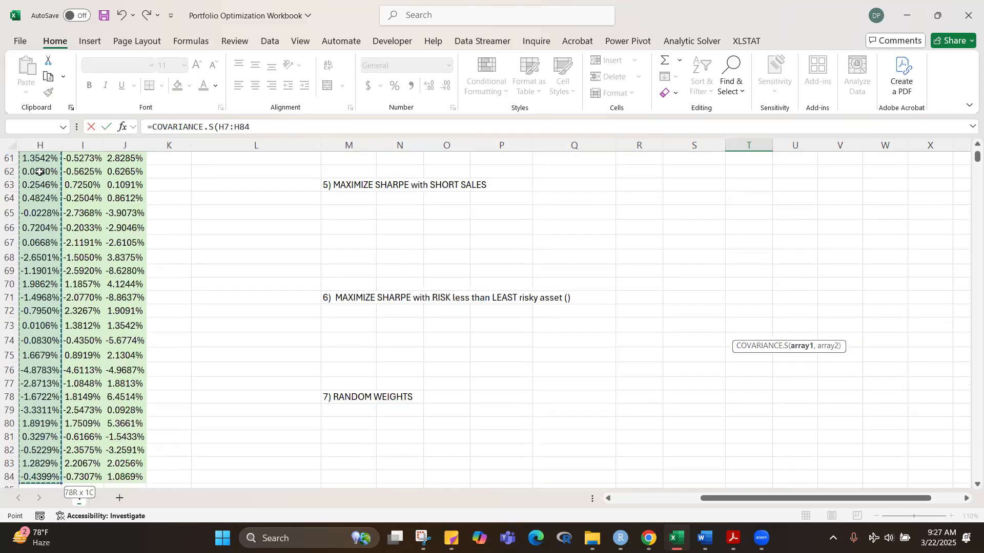
{"action": "scroll", "coordinate": [39, 173], "scroll_direction": "up", "scroll_amount": 18}
{"action": "type", "text": ","}
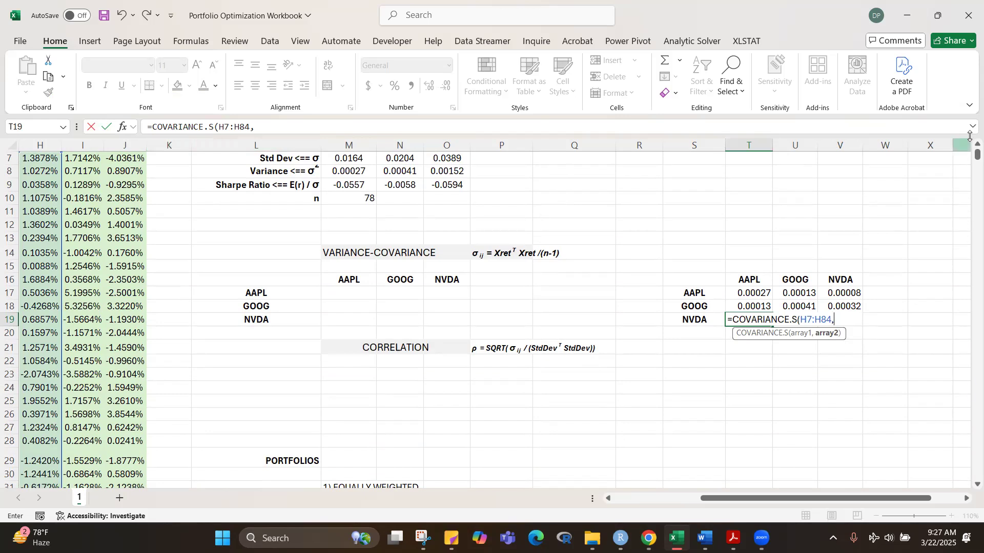
Step: Complete the T19 formula with NVDA's excess returns as the second array, locked as the absolute reference $J$7:$J$84
{"action": "left_click_drag", "start_coordinate": [978, 155], "coordinate": [977, 147]}
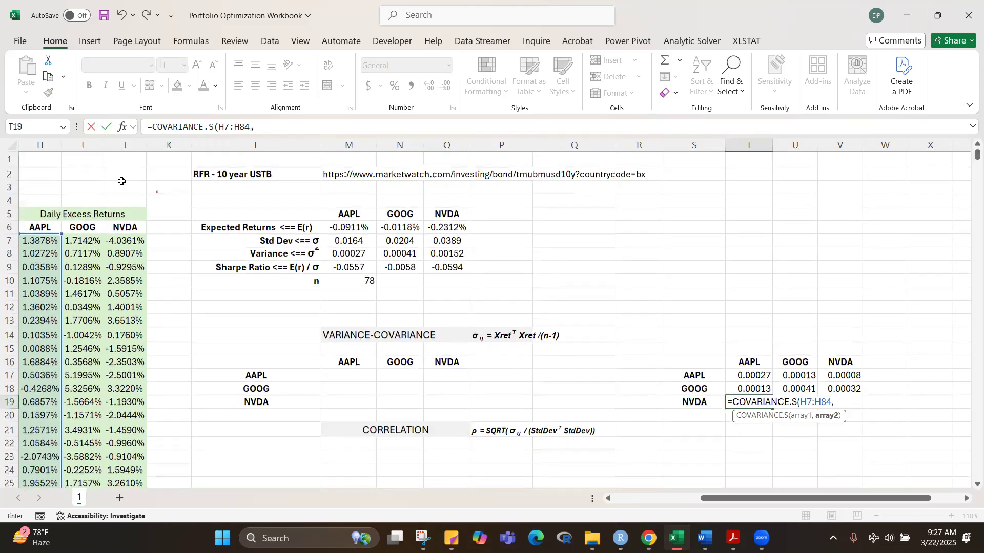
{"action": "left_click", "coordinate": [129, 241]}
{"action": "key", "text": "ctrl+shift+Down"}
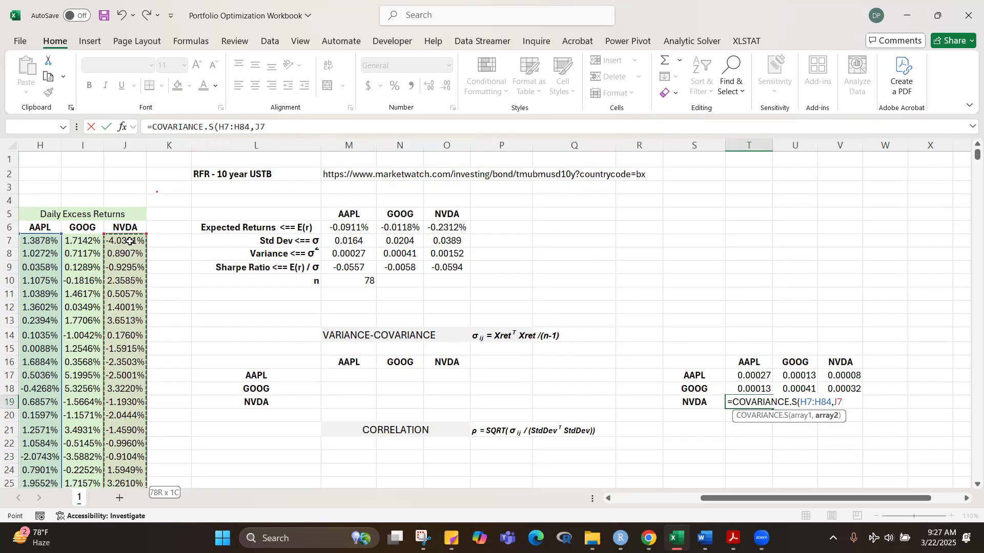
{"action": "scroll", "coordinate": [130, 241], "scroll_direction": "up", "scroll_amount": 18}
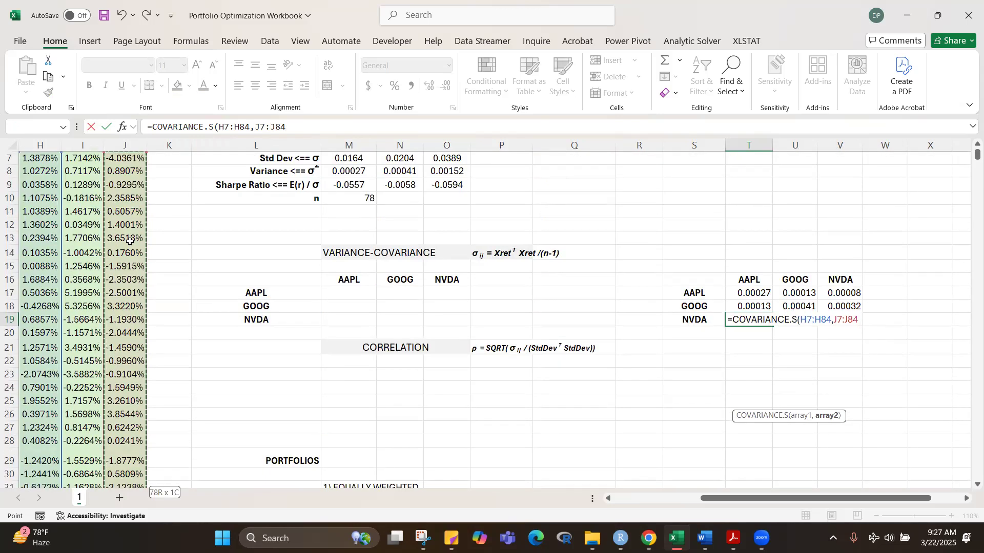
{"action": "key", "text": "F4"}
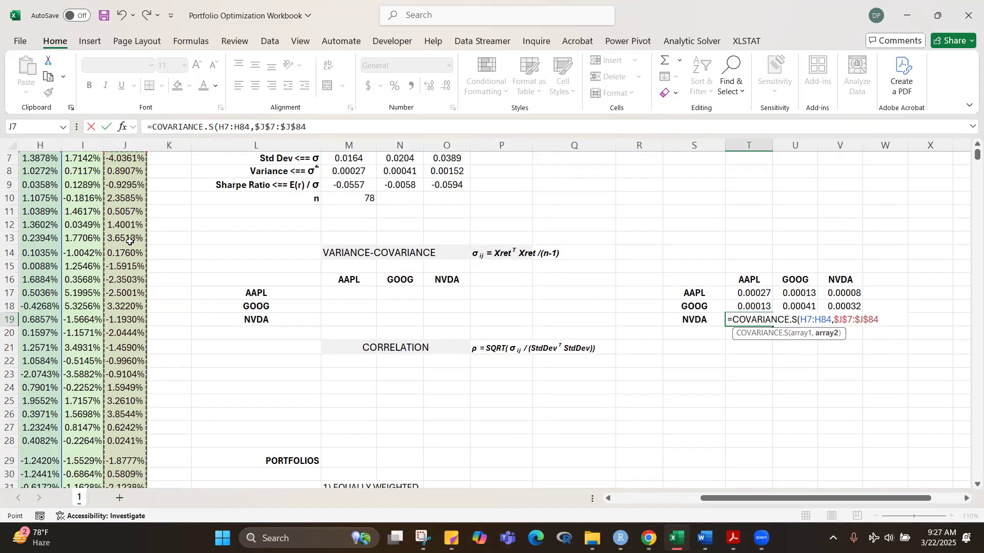
{"action": "type", "text": ")"}
{"action": "key", "text": "ctrl+Return"}
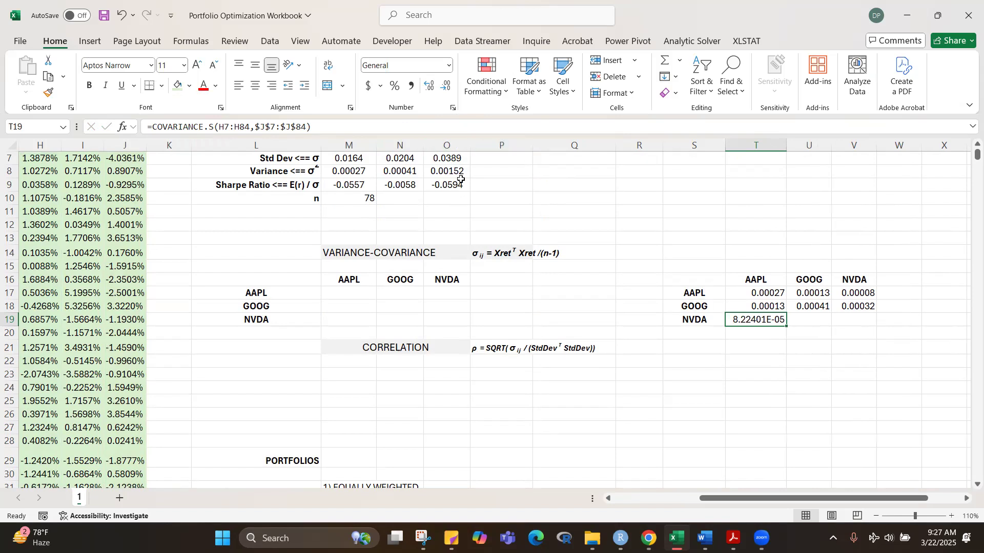
Step: Format T19 as a number with five decimal places and fill its covariance formula across through V19
{"action": "left_click", "coordinate": [446, 90]}
{"action": "left_click", "coordinate": [446, 91]}
{"action": "left_click", "coordinate": [447, 91]}
{"action": "left_click", "coordinate": [446, 90]}
{"action": "left_click", "coordinate": [449, 65]}
{"action": "left_click", "coordinate": [415, 121]}
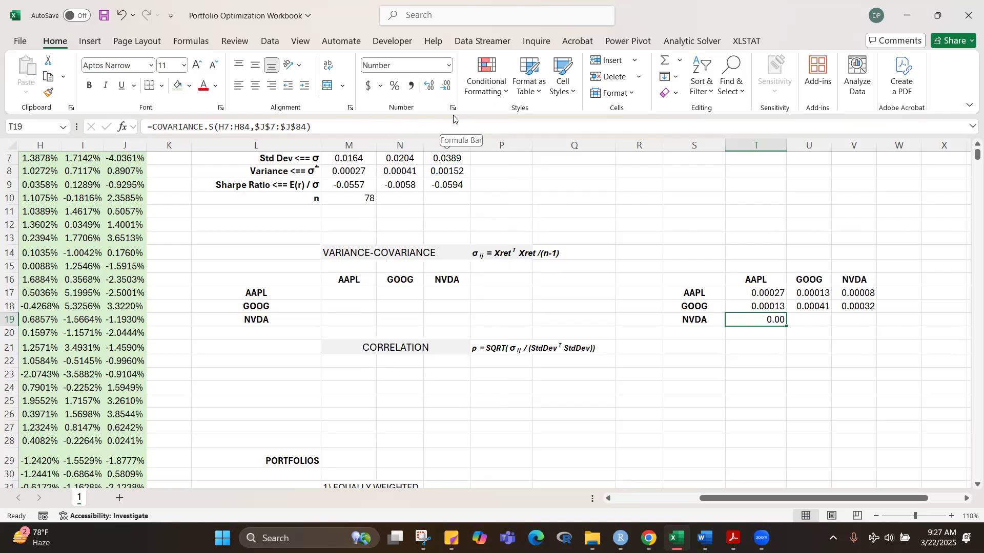
{"action": "left_click", "coordinate": [425, 87]}
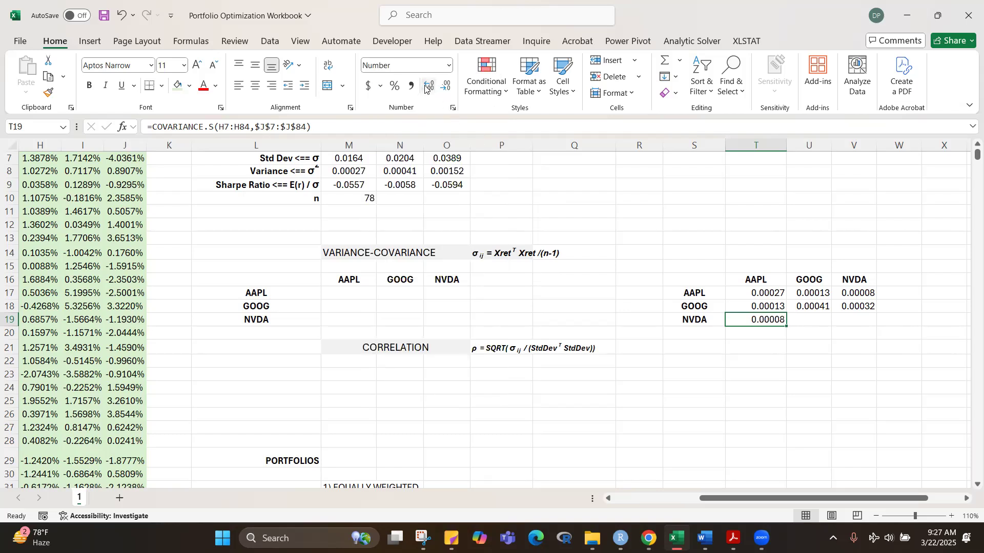
{"action": "left_click_drag", "start_coordinate": [790, 328], "coordinate": [861, 324]}
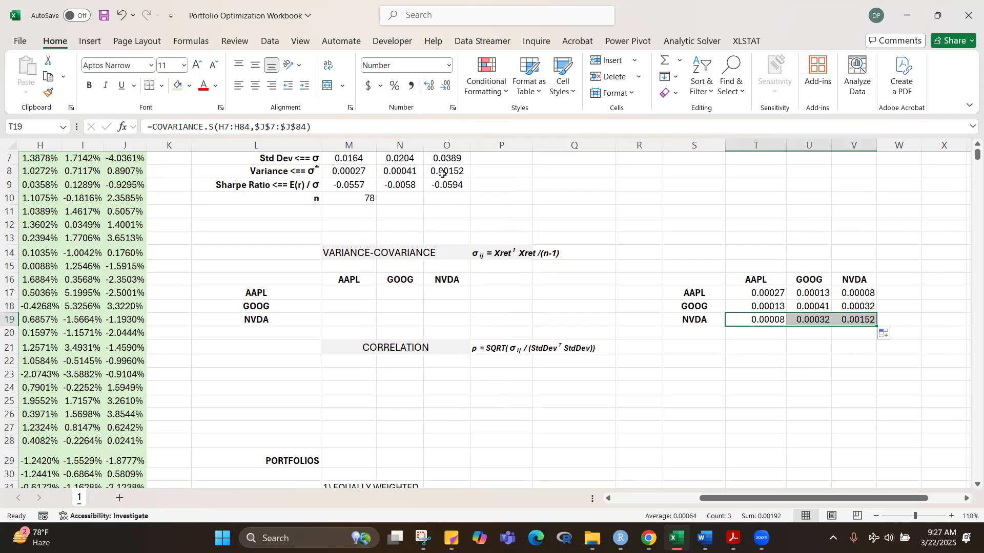
{"action": "left_click", "coordinate": [844, 391]}
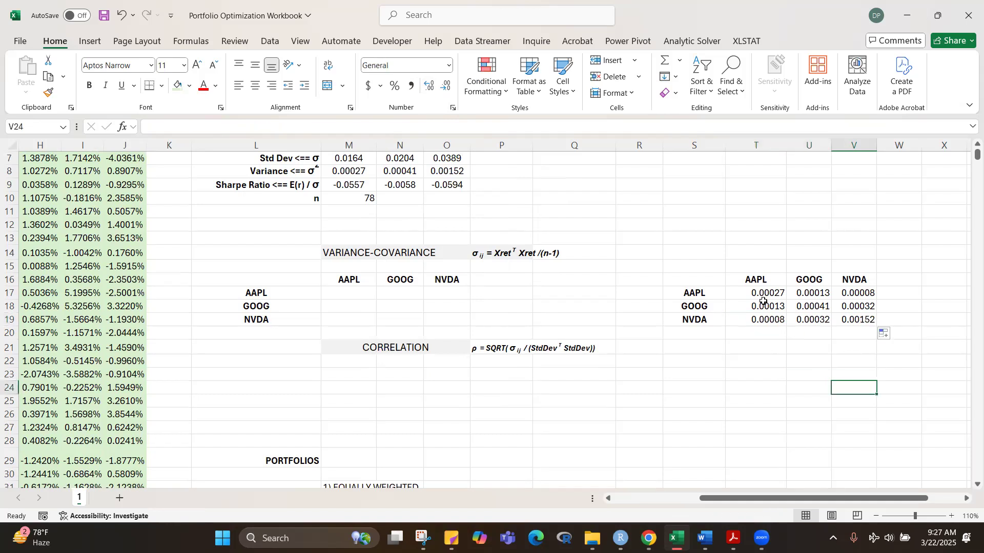
Step: Shade the diagonal variance cells T17, U18 and V19 of the COVARIANCE.S matrix light green
{"action": "left_click", "coordinate": [762, 294]}
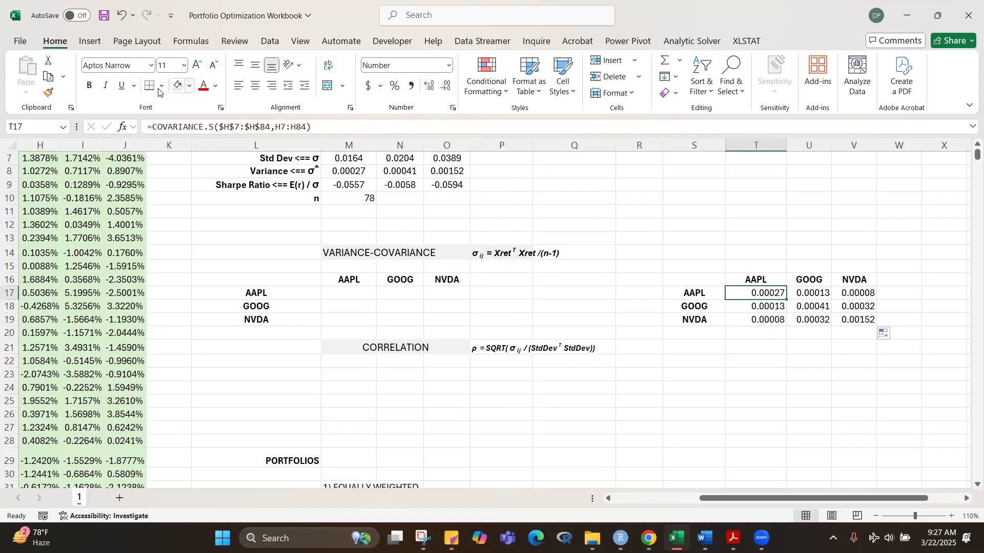
{"action": "key", "text": "ctrl+c"}
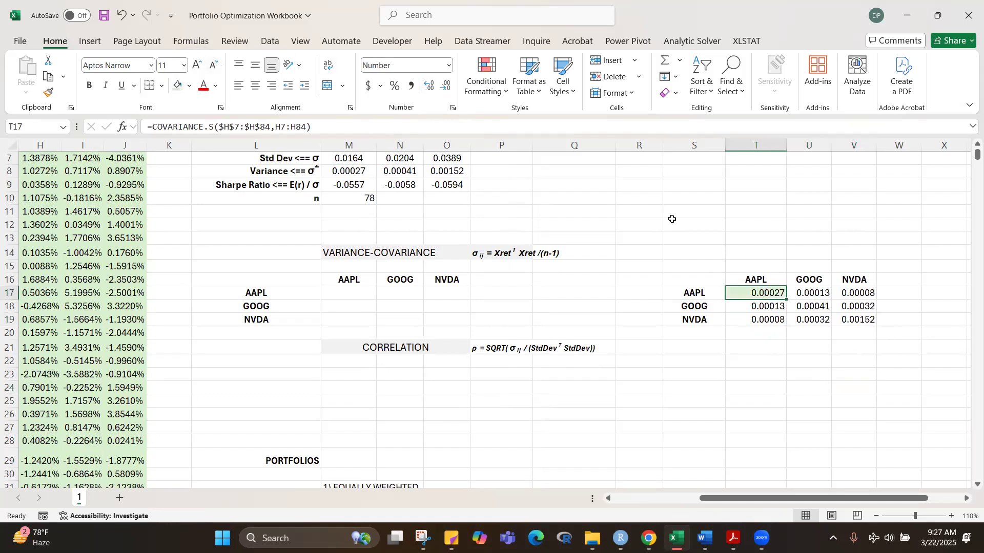
{"action": "left_click", "coordinate": [815, 305]}
{"action": "left_click", "coordinate": [177, 87]}
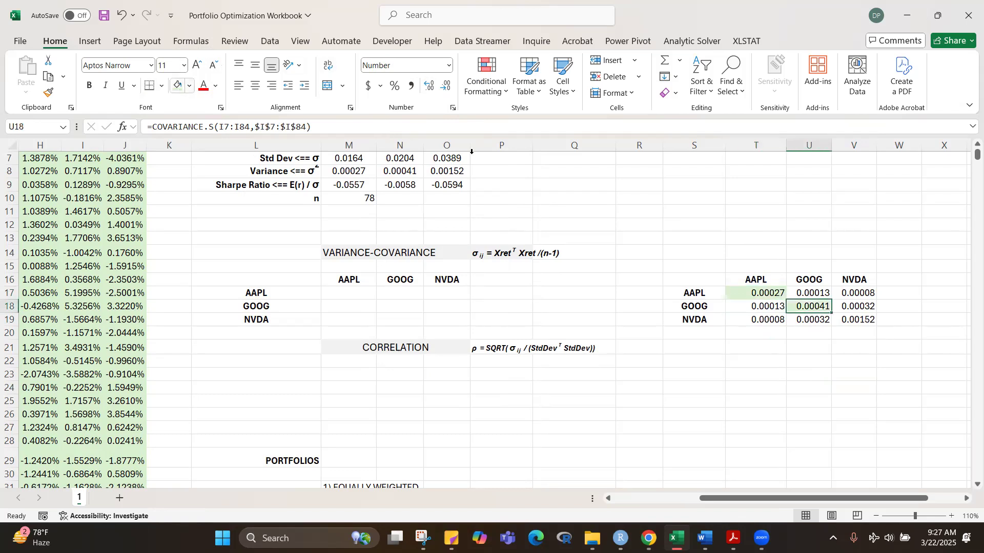
{"action": "left_click", "coordinate": [853, 320]}
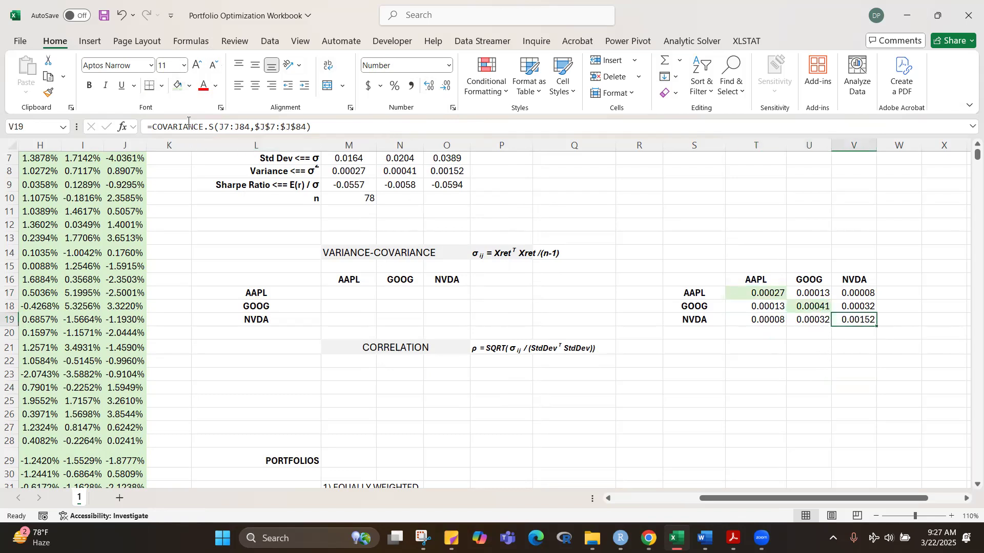
{"action": "left_click", "coordinate": [178, 86]}
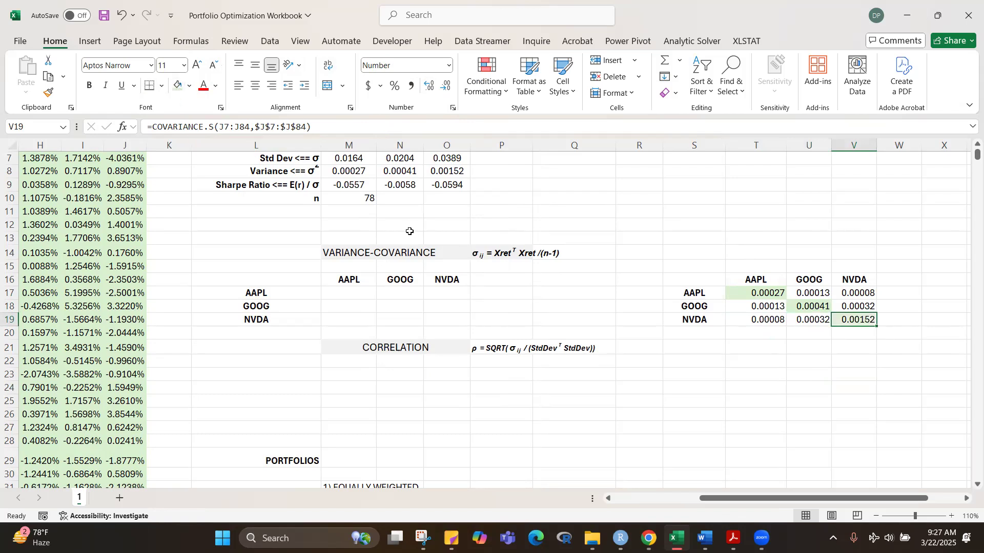
Step: Shade the AAPL, GOOG and NVDA variances in M8:O8 with the same light green fill
{"action": "left_click_drag", "start_coordinate": [368, 173], "coordinate": [432, 173]}
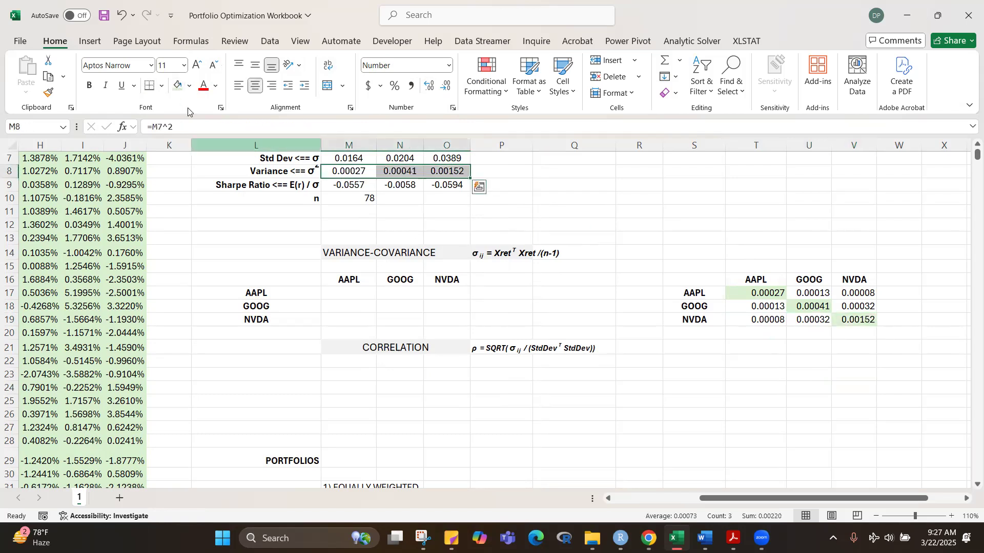
{"action": "left_click", "coordinate": [175, 87]}
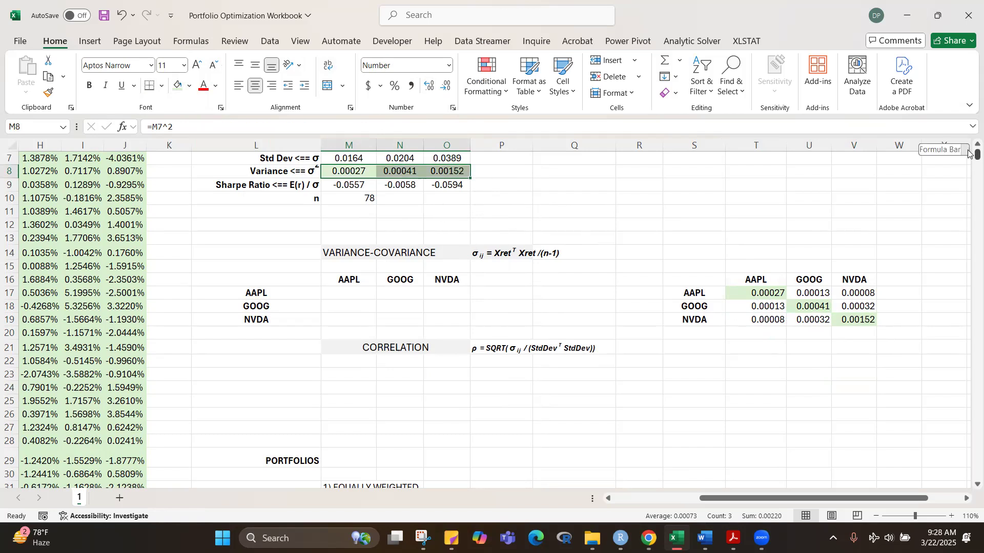
{"action": "scroll", "coordinate": [968, 153], "scroll_direction": "up", "scroll_amount": 2}
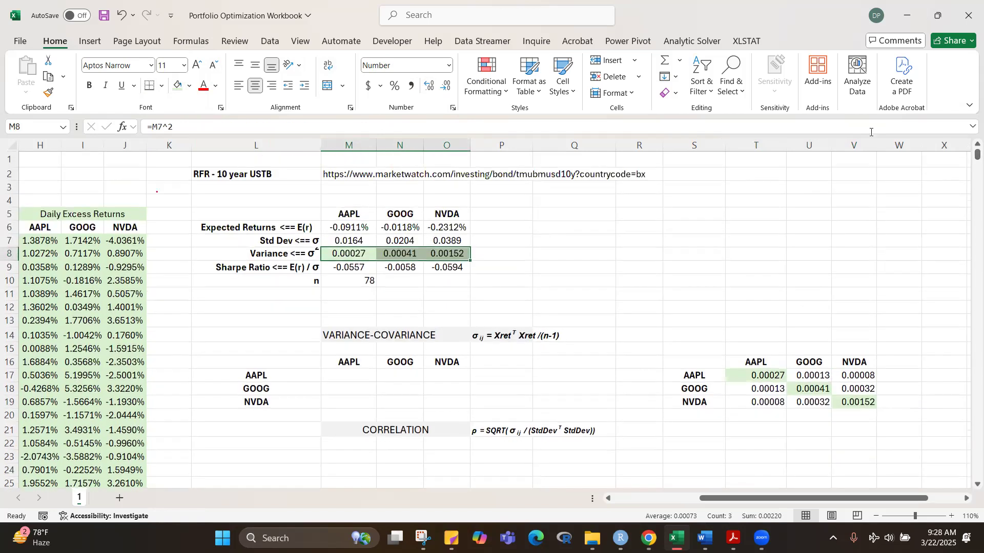
{"action": "left_click", "coordinate": [600, 68]}
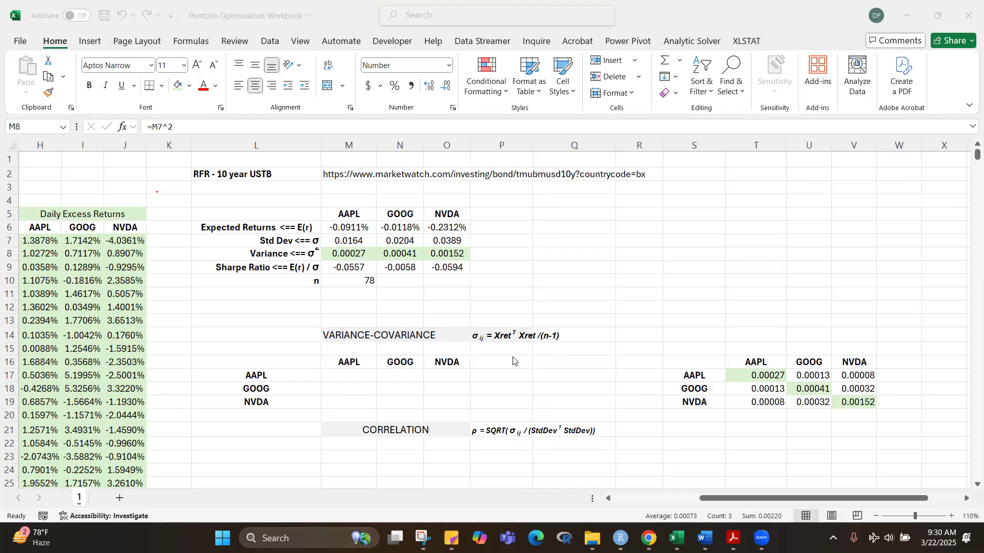
{"action": "left_click", "coordinate": [490, 339]}
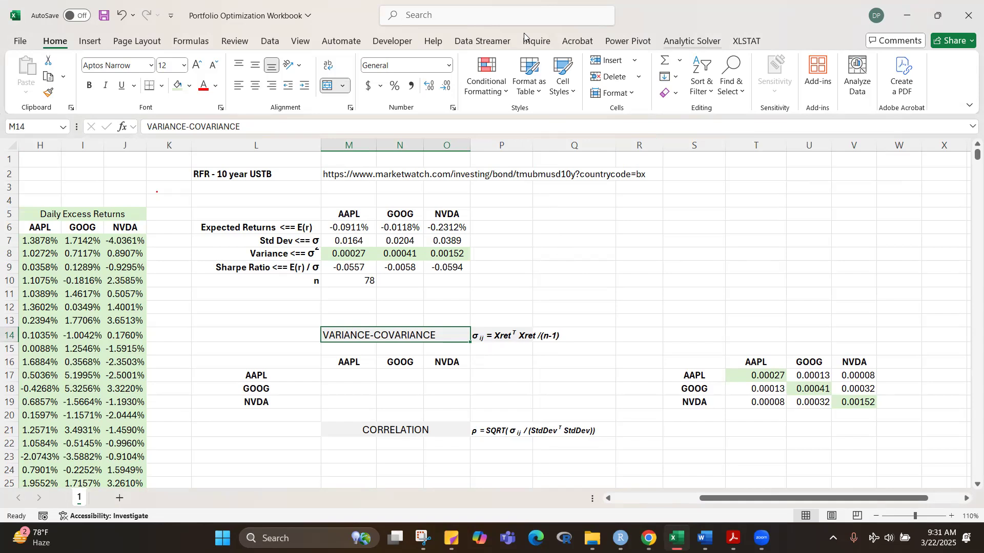
{"action": "mouse_move", "coordinate": [576, 230]}
{"action": "left_mouse_down"}
{"action": "mouse_move", "coordinate": [559, 263]}
{"action": "mouse_move", "coordinate": [611, 229]}
{"action": "mouse_move", "coordinate": [611, 271]}
{"action": "left_mouse_up"}
{"action": "left_click", "coordinate": [609, 252]}
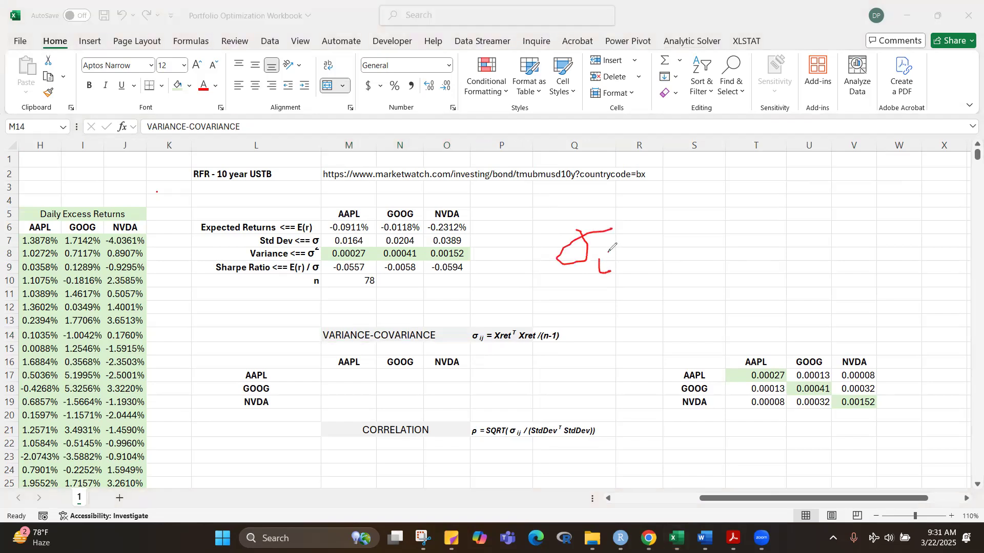
{"action": "mouse_move", "coordinate": [646, 226]}
{"action": "left_mouse_down"}
{"action": "mouse_move", "coordinate": [622, 197]}
{"action": "mouse_move", "coordinate": [508, 228]}
{"action": "mouse_move", "coordinate": [594, 286]}
{"action": "mouse_move", "coordinate": [648, 228]}
{"action": "left_mouse_up"}
{"action": "mouse_move", "coordinate": [599, 342]}
{"action": "left_mouse_down"}
{"action": "mouse_move", "coordinate": [608, 351]}
{"action": "mouse_move", "coordinate": [580, 380]}
{"action": "mouse_move", "coordinate": [604, 340]}
{"action": "mouse_move", "coordinate": [624, 338]}
{"action": "left_mouse_up"}
{"action": "left_click", "coordinate": [625, 376]}
{"action": "mouse_move", "coordinate": [622, 384]}
{"action": "left_mouse_down"}
{"action": "mouse_move", "coordinate": [634, 386]}
{"action": "mouse_move", "coordinate": [629, 404]}
{"action": "mouse_move", "coordinate": [641, 392]}
{"action": "left_mouse_up"}
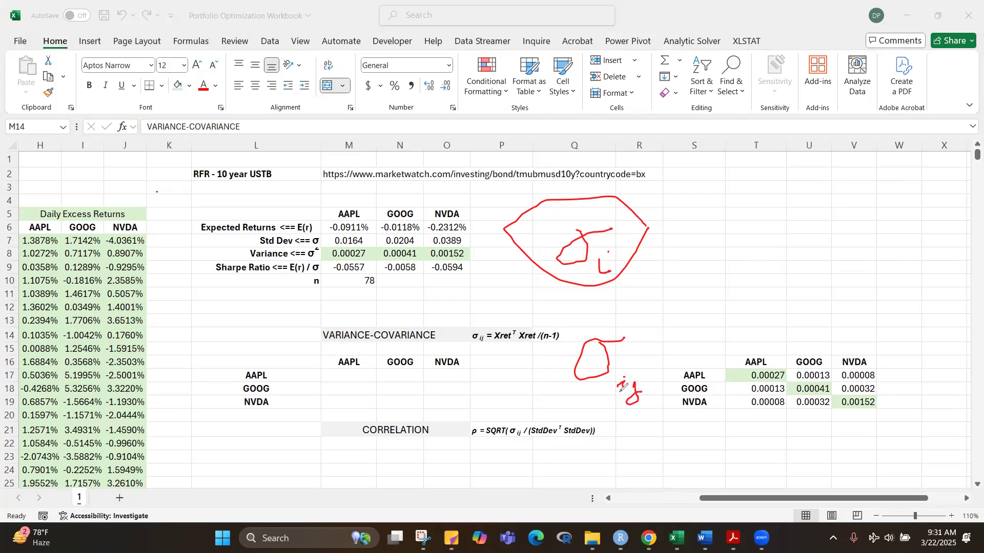
{"action": "mouse_move", "coordinate": [644, 301]}
{"action": "left_mouse_down"}
{"action": "mouse_move", "coordinate": [651, 333]}
{"action": "mouse_move", "coordinate": [668, 306]}
{"action": "left_mouse_up"}
{"action": "left_click_drag", "start_coordinate": [666, 348], "coordinate": [677, 354]}
{"action": "left_click", "coordinate": [667, 344]}
{"action": "left_click", "coordinate": [670, 339]}
{"action": "left_click_drag", "start_coordinate": [473, 345], "coordinate": [484, 344]}
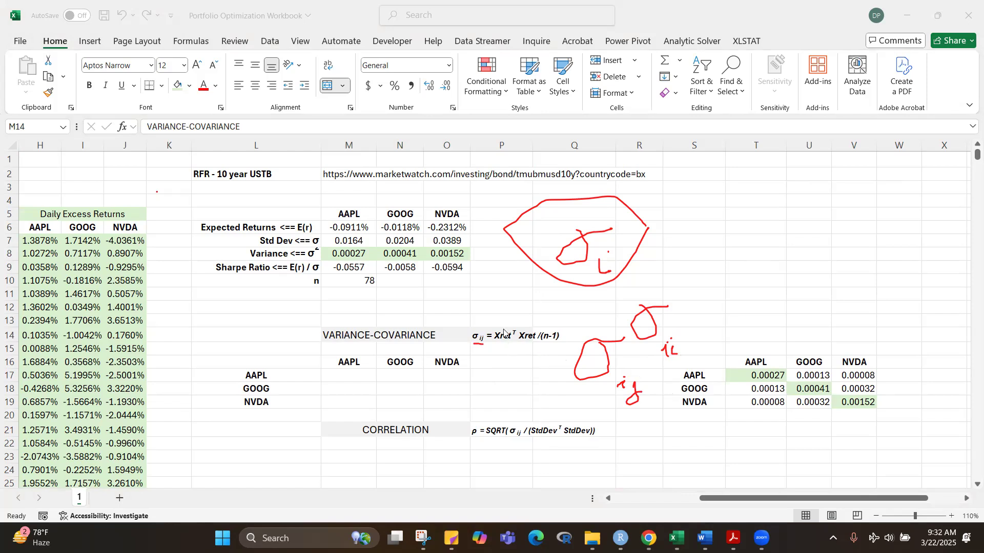
{"action": "left_click_drag", "start_coordinate": [505, 331], "coordinate": [498, 338]}
{"action": "left_click", "coordinate": [47, 343]}
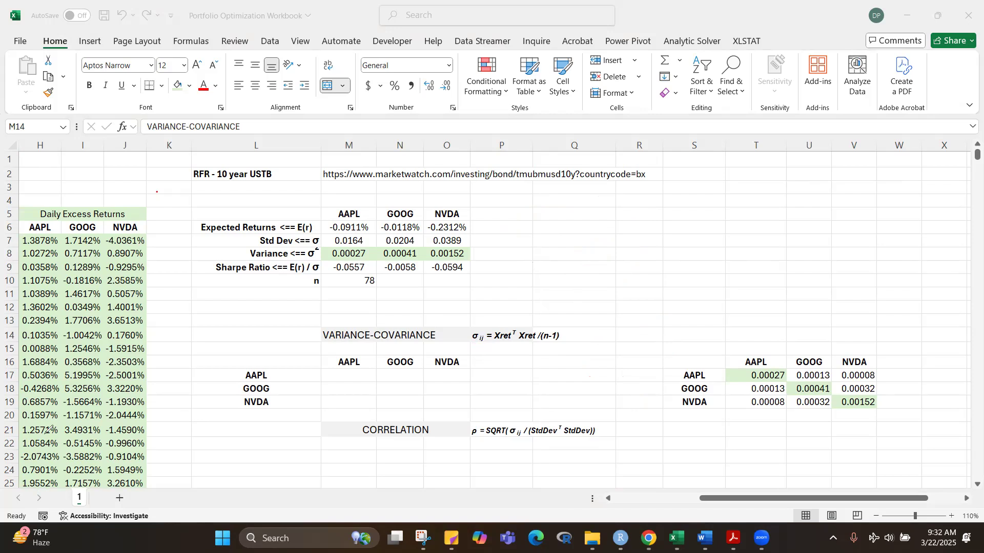
{"action": "left_click", "coordinate": [352, 377]}
{"action": "left_click_drag", "start_coordinate": [352, 377], "coordinate": [429, 401]}
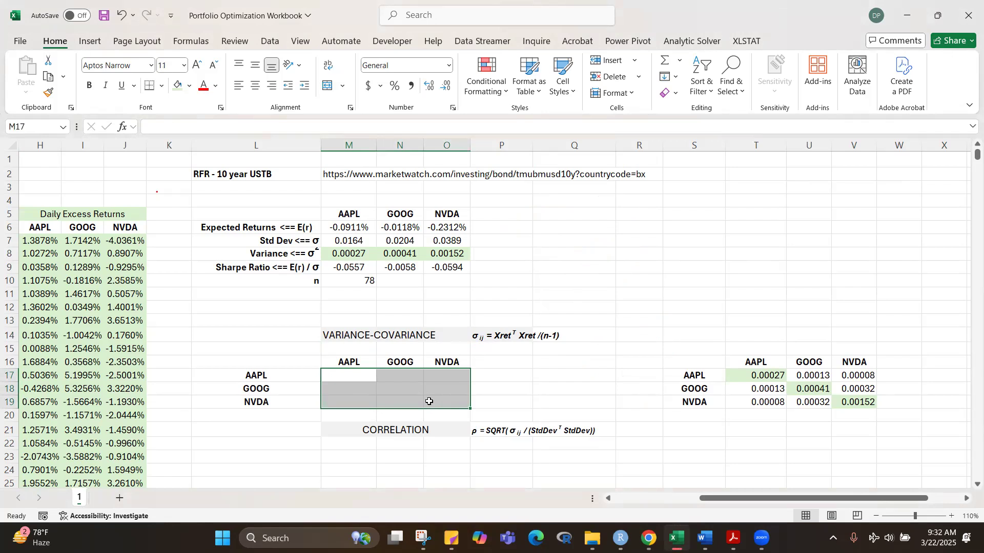
{"action": "type", "text": "="}
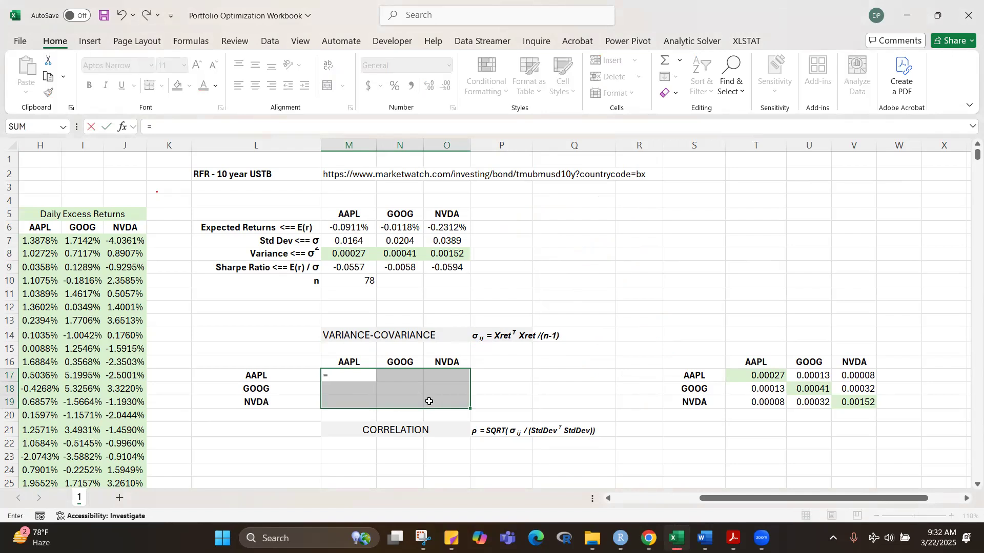
{"action": "key", "text": "Escape"}
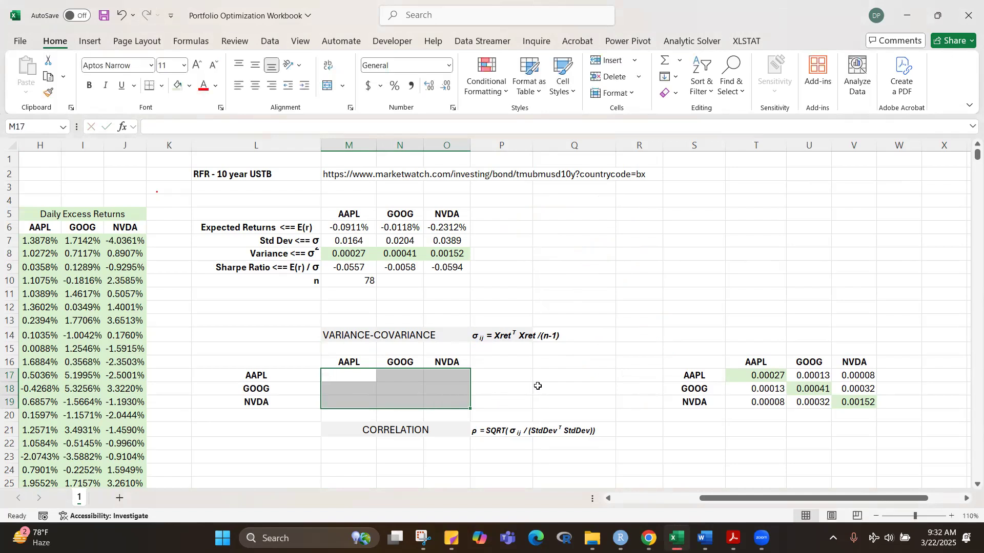
Step: Shade the empty variance-covariance matrix cells M17:O19 light green
{"action": "left_click", "coordinate": [564, 388]}
{"action": "left_click", "coordinate": [953, 516]}
{"action": "left_click", "coordinate": [953, 517]}
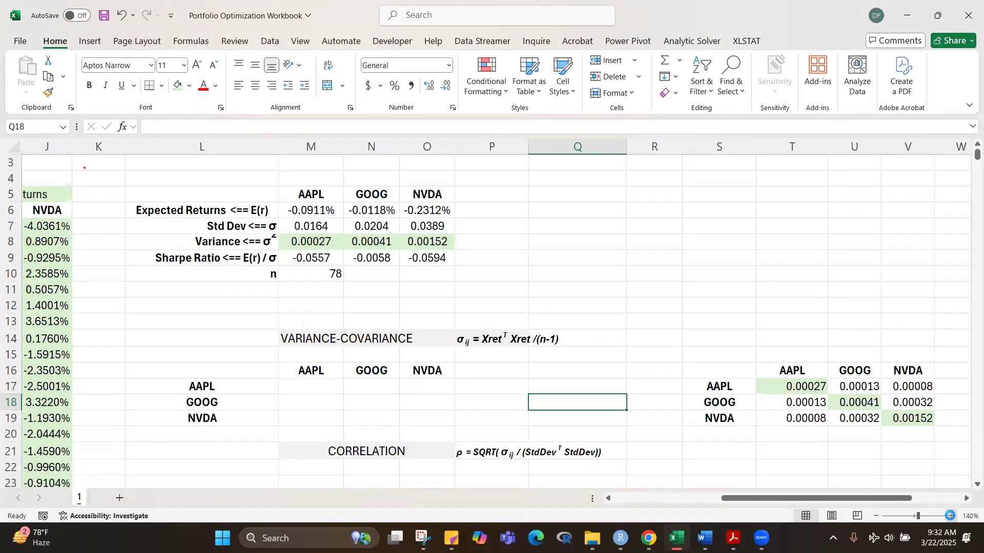
{"action": "left_click", "coordinate": [953, 517]}
{"action": "left_click", "coordinate": [953, 516]}
{"action": "left_click_drag", "start_coordinate": [285, 395], "coordinate": [430, 424]}
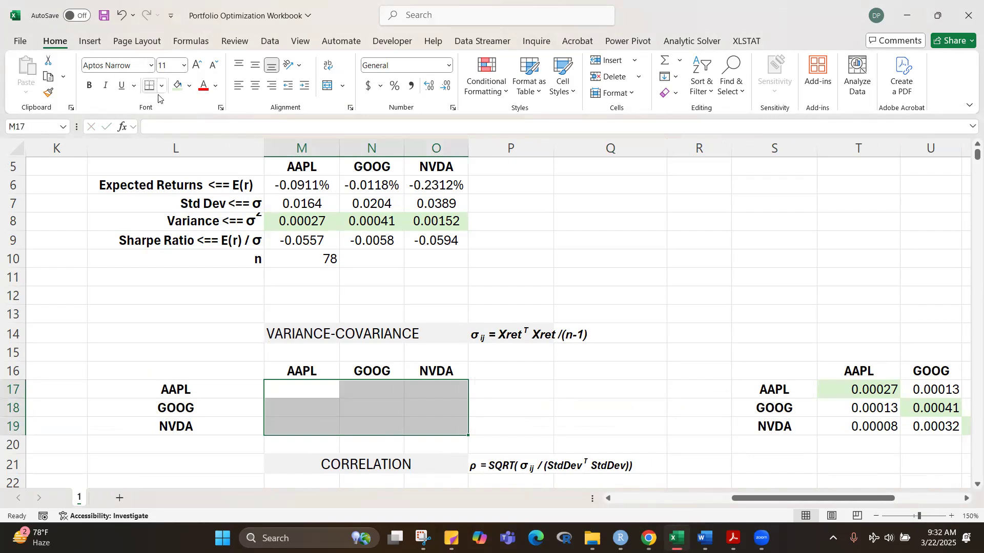
{"action": "left_click", "coordinate": [180, 87]}
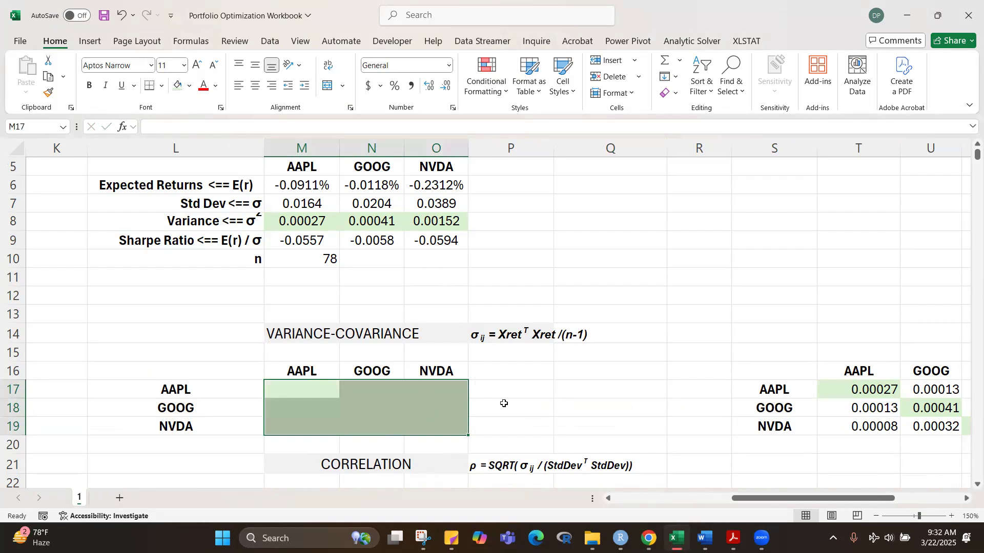
Step: Review the Xret excess returns range H7:J84 and widen columns H through J so every percentage displays in full
{"action": "type", "text": "="}
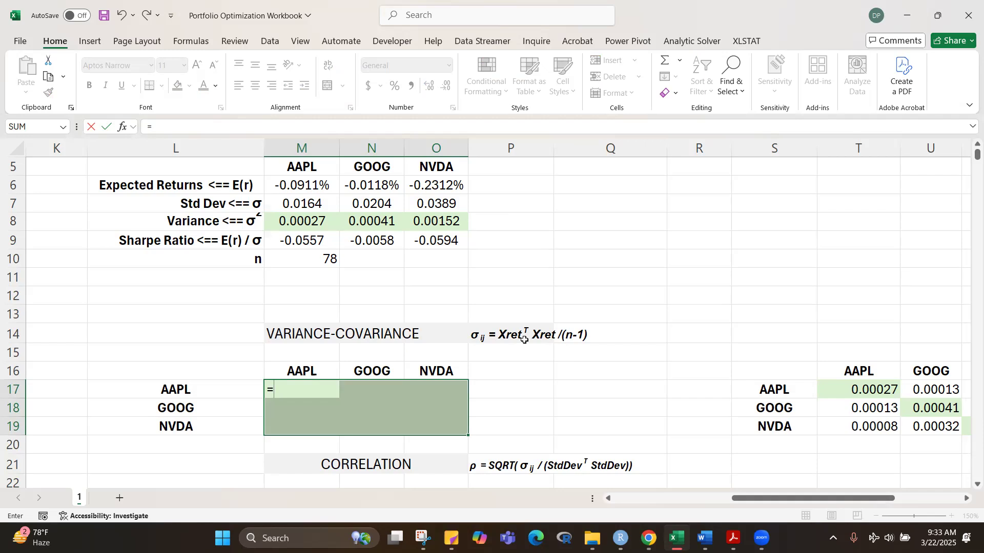
{"action": "key", "text": "Escape"}
{"action": "left_click_drag", "start_coordinate": [741, 498], "coordinate": [634, 498]}
{"action": "left_click_drag", "start_coordinate": [461, 205], "coordinate": [581, 206]}
{"action": "key", "text": "ctrl+shift+Down"}
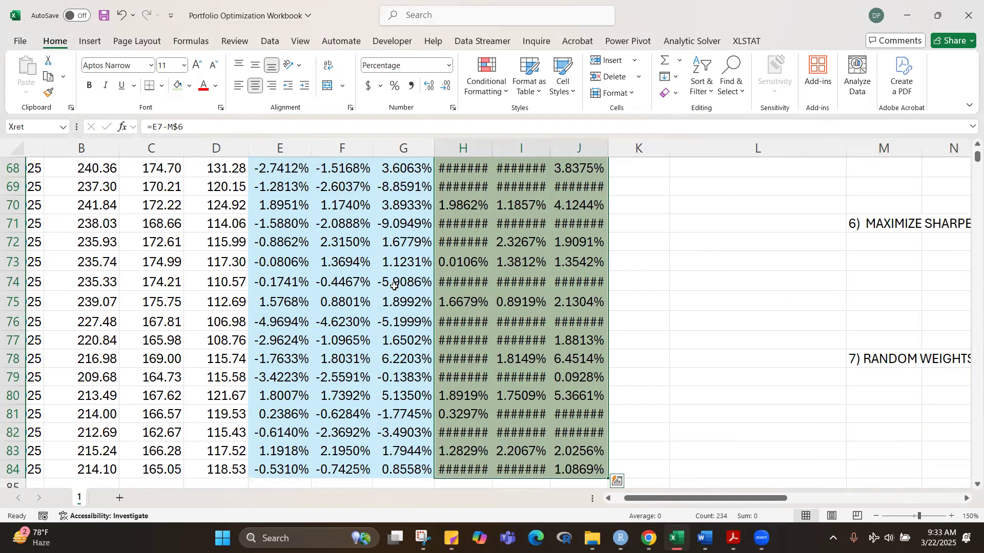
{"action": "left_click", "coordinate": [665, 297]}
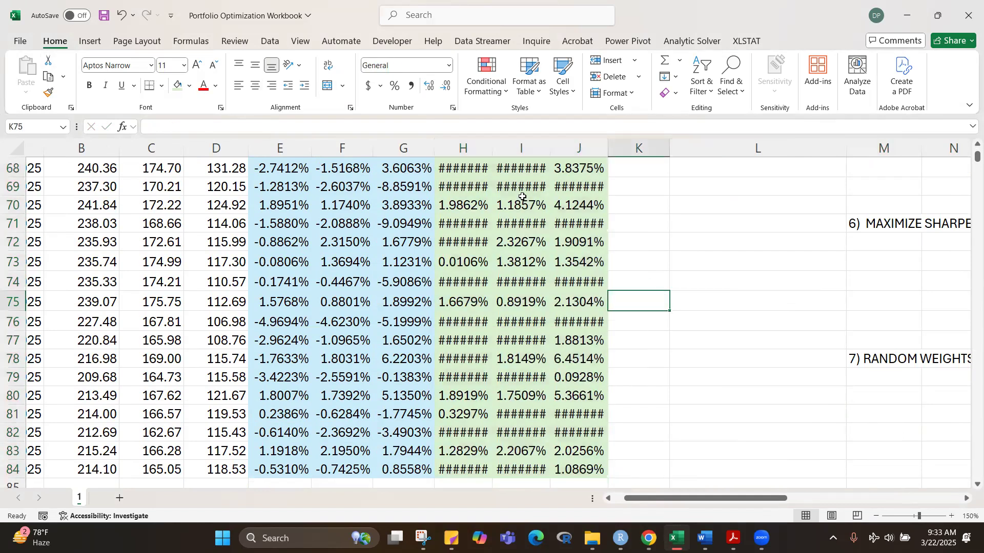
{"action": "left_click_drag", "start_coordinate": [460, 152], "coordinate": [574, 144]}
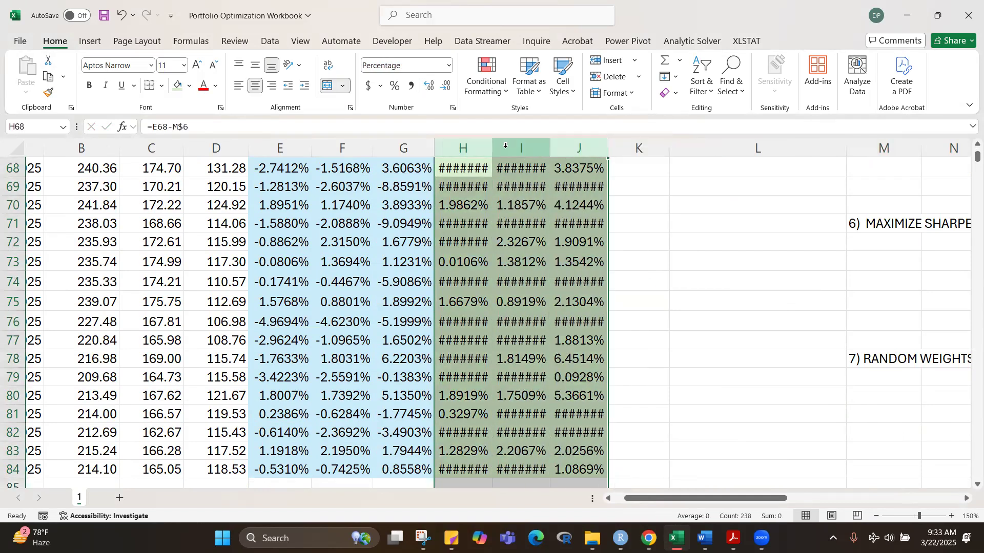
{"action": "left_click_drag", "start_coordinate": [490, 147], "coordinate": [499, 147]}
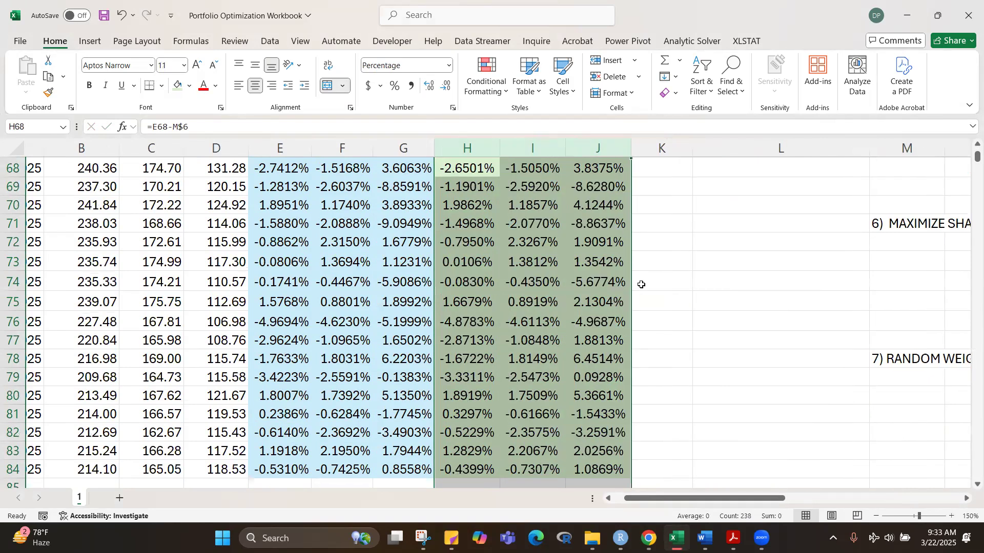
Step: Examine the empty variance-covariance matrix and the COVARIANCE.S matrix to compare their layouts
{"action": "left_click_drag", "start_coordinate": [667, 500], "coordinate": [752, 508]}
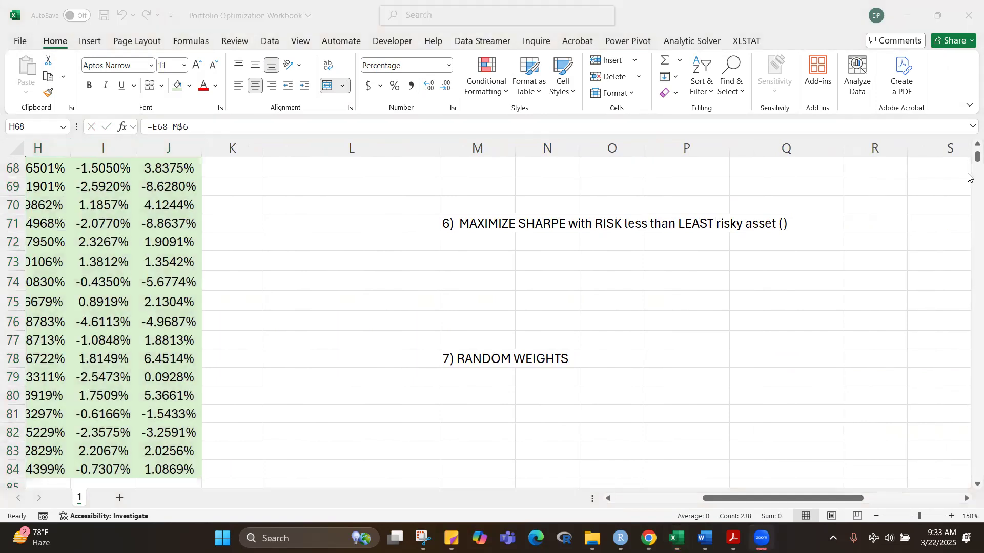
{"action": "left_click", "coordinate": [846, 243]}
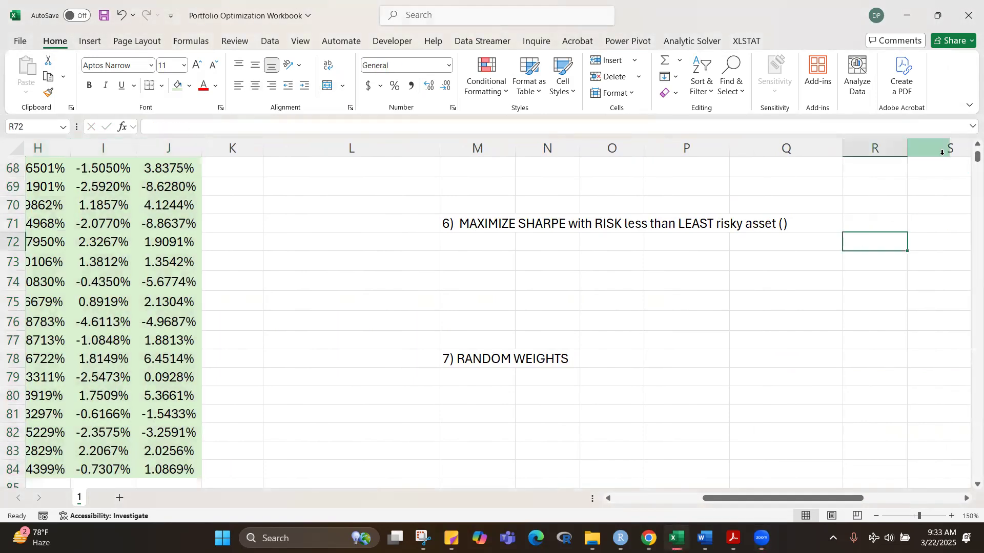
{"action": "left_click_drag", "start_coordinate": [976, 158], "coordinate": [975, 148]}
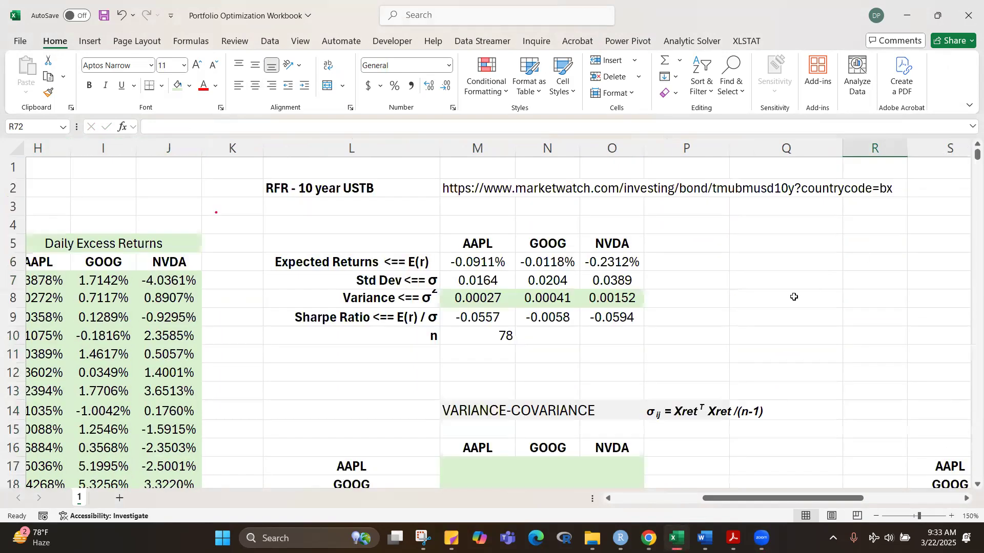
{"action": "scroll", "coordinate": [794, 296], "scroll_direction": "down", "scroll_amount": 3}
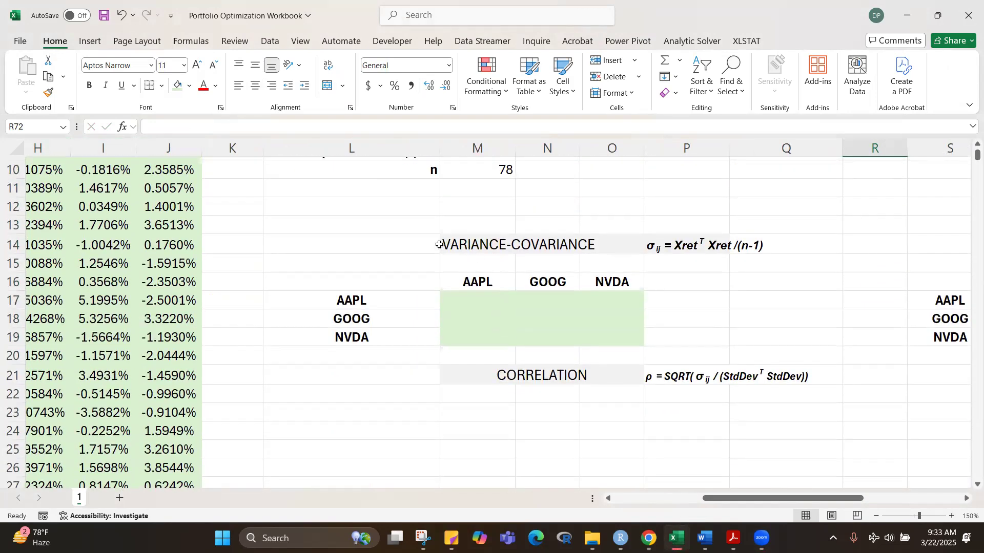
{"action": "left_click_drag", "start_coordinate": [831, 499], "coordinate": [864, 499]}
{"action": "left_click", "coordinate": [774, 277]}
{"action": "left_click_drag", "start_coordinate": [773, 277], "coordinate": [771, 339]}
{"action": "left_click_drag", "start_coordinate": [820, 499], "coordinate": [759, 498]}
Step: Try starting a matrix-product formula across M17:O19 with MMULT and TRANSPOSE(Xret) as the first array
{"action": "left_click_drag", "start_coordinate": [379, 300], "coordinate": [497, 346]}
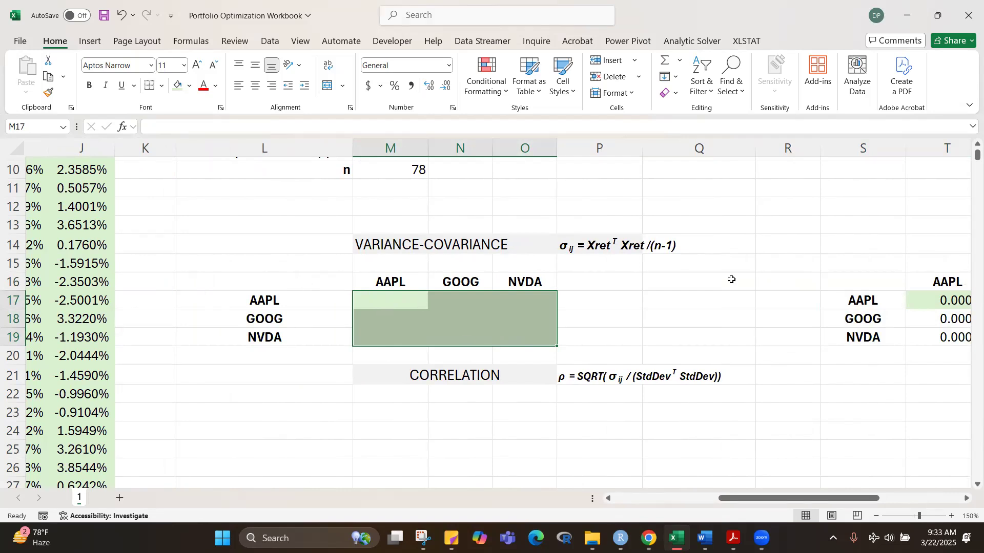
{"action": "type", "text": "="}
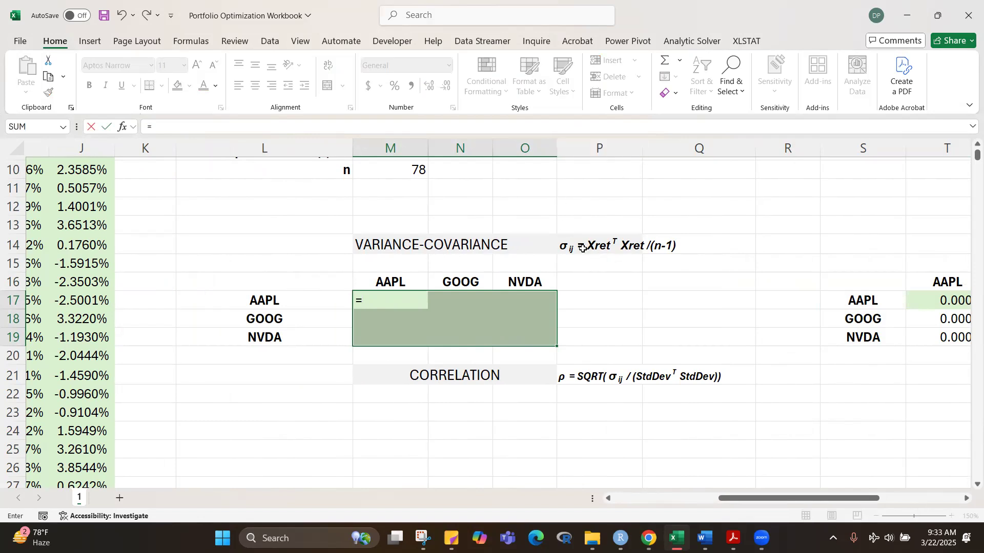
{"action": "type", "text": "m"}
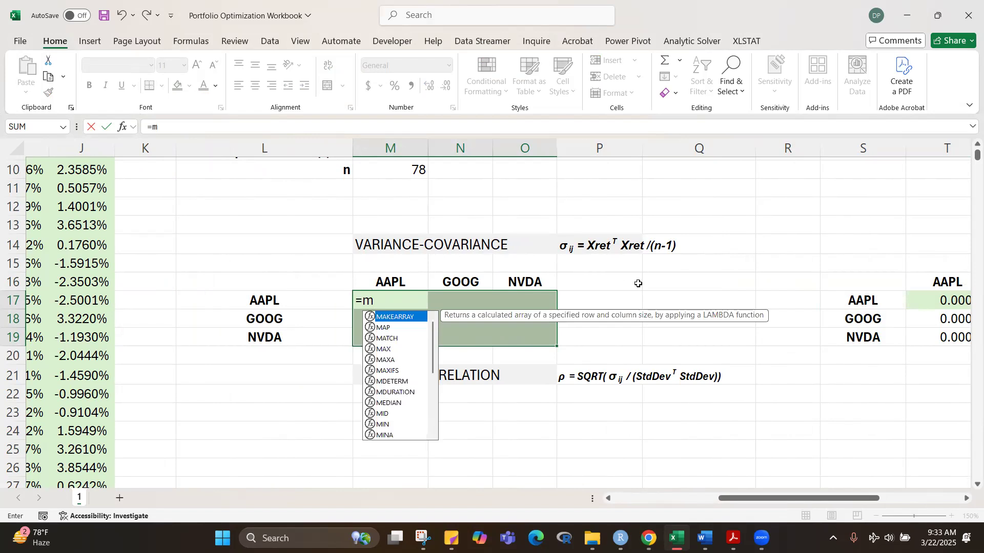
{"action": "type", "text": "mult"}
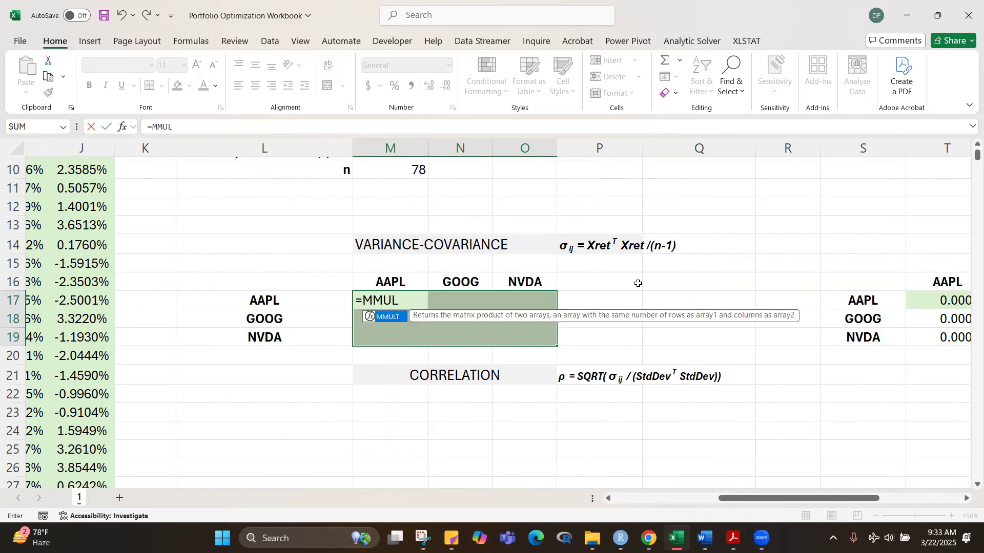
{"action": "type", "text": "("}
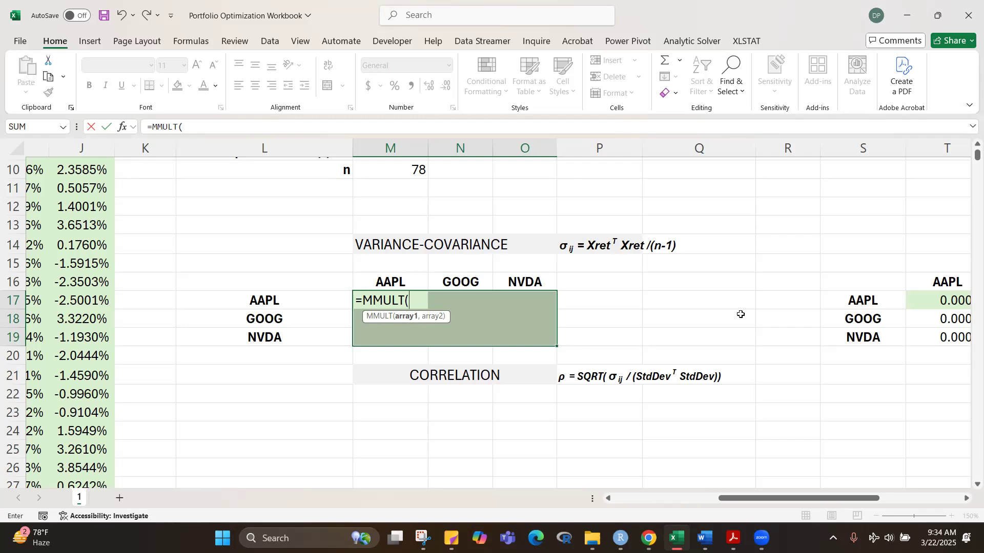
{"action": "type", "text": "TRANSPOSE"}
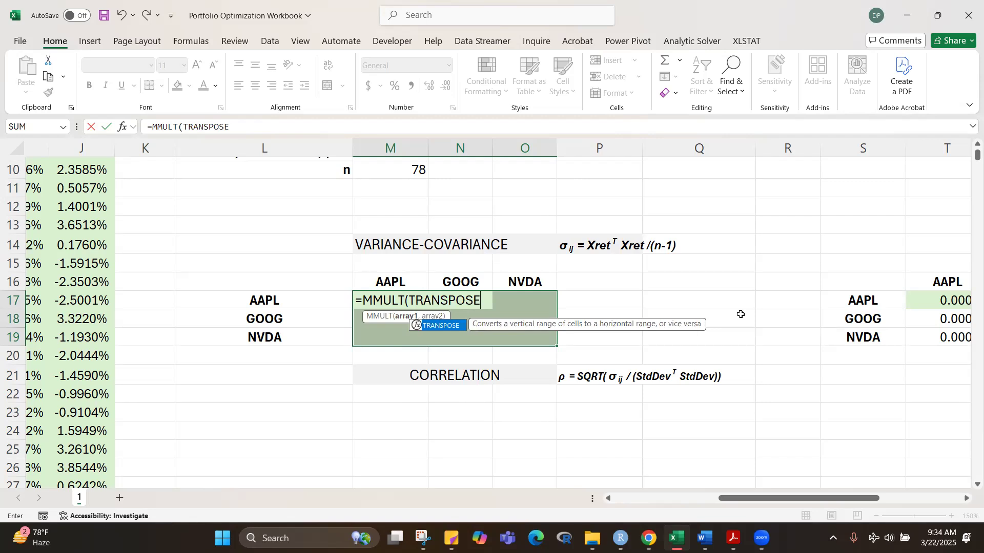
{"action": "type", "text": "("}
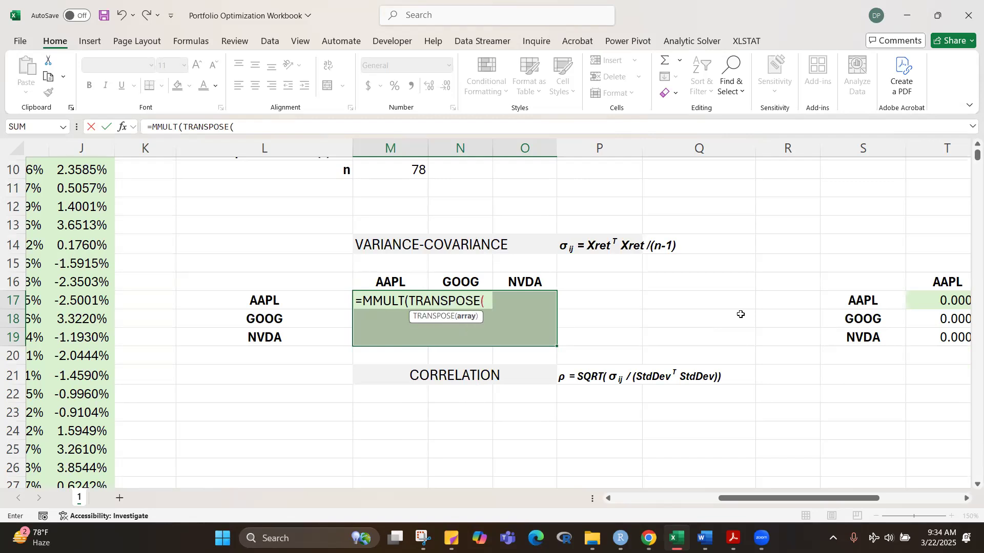
{"action": "type", "text": "X"}
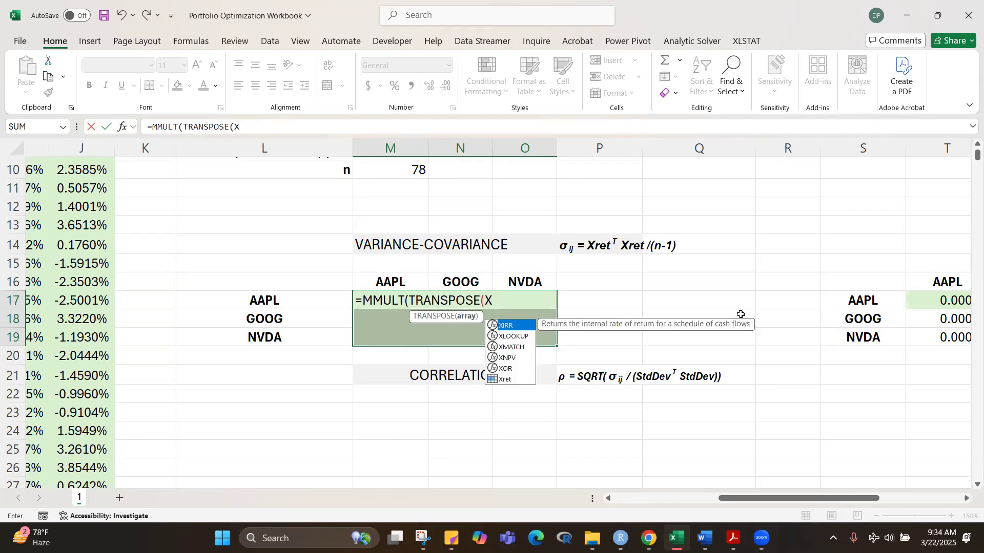
{"action": "key", "text": "Down"}
{"action": "key", "text": "Down"}
{"action": "key", "text": "Down"}
{"action": "key", "text": "Down"}
{"action": "key", "text": "Down"}
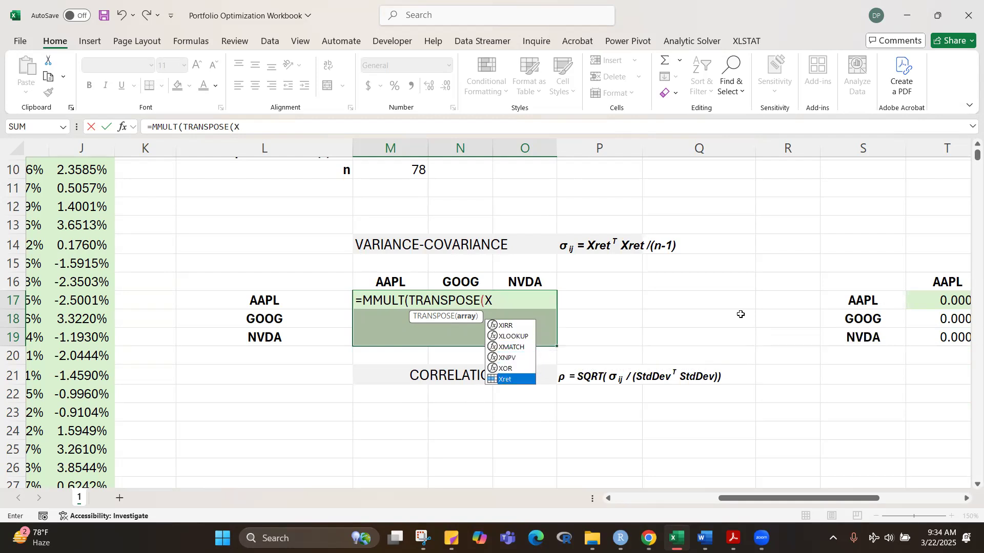
{"action": "key", "text": "Tab"}
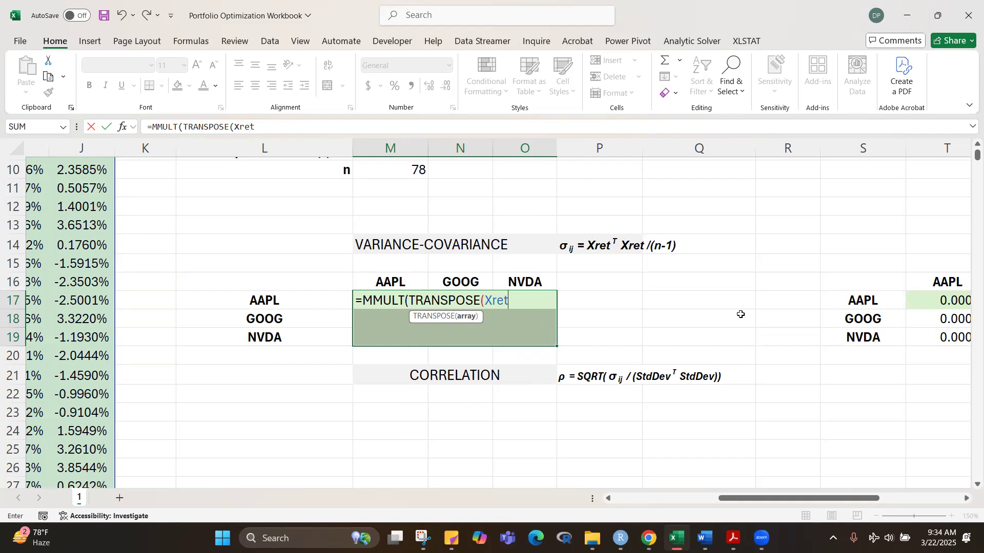
{"action": "type", "text": ")"}
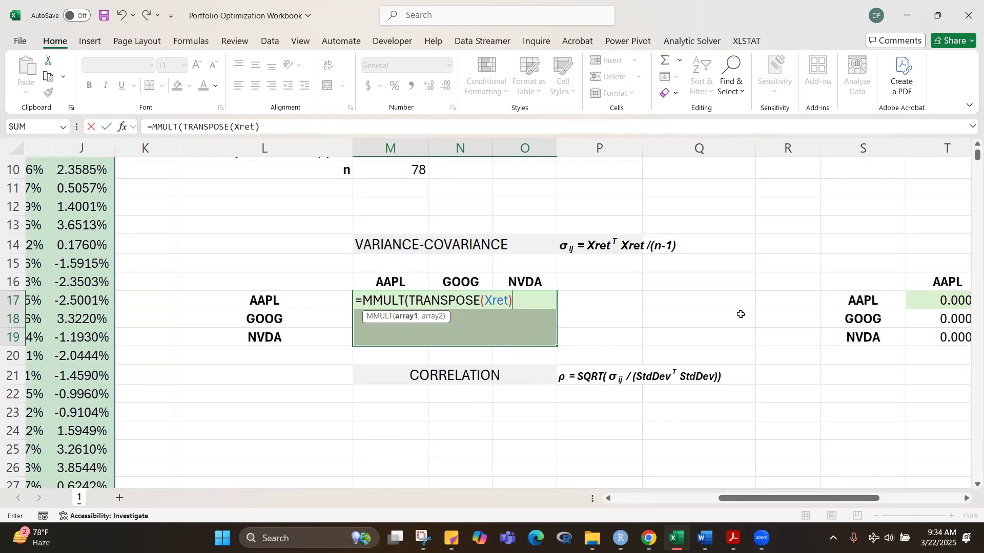
{"action": "type", "text": ",XR"}
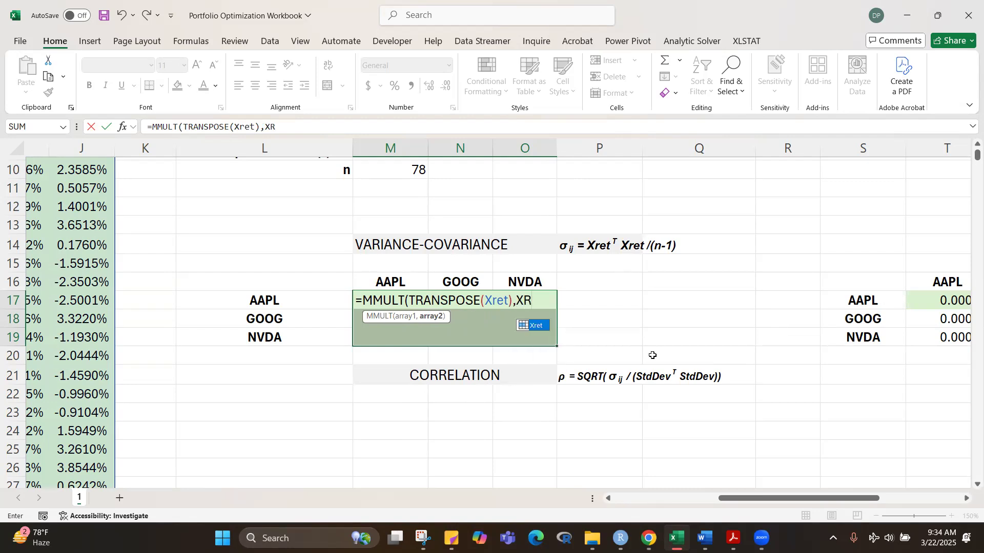
Step: Try completing the matrix product with Xret as the second array, giving =MMULT(TRANSPOSE(Xret),Xret), then discard the entry
{"action": "key", "text": "Tab"}
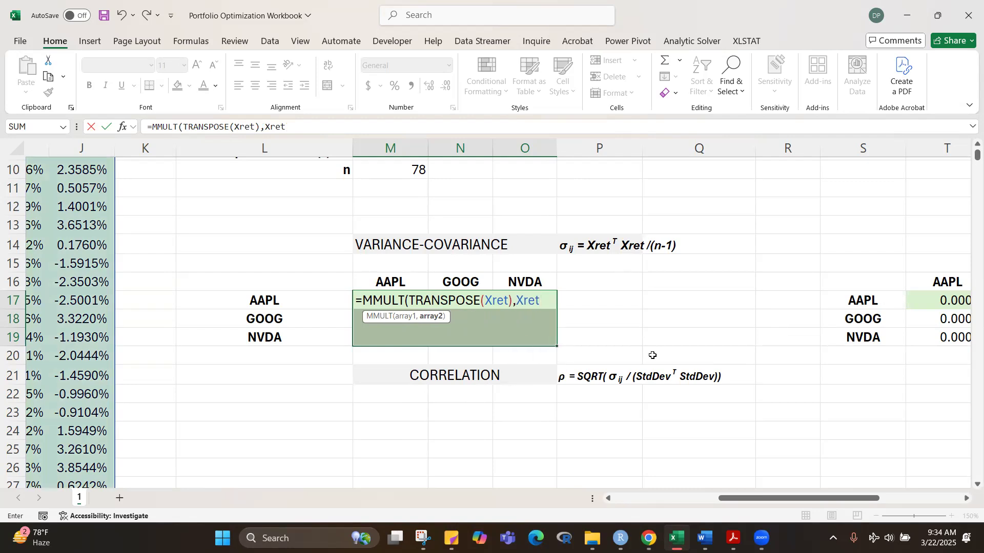
{"action": "type", "text": ")"}
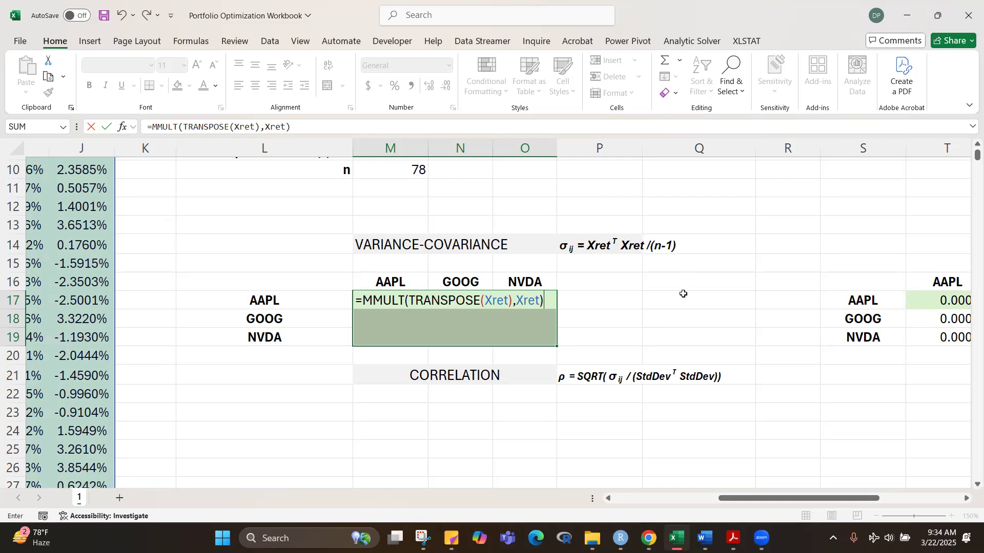
{"action": "key", "text": "Escape"}
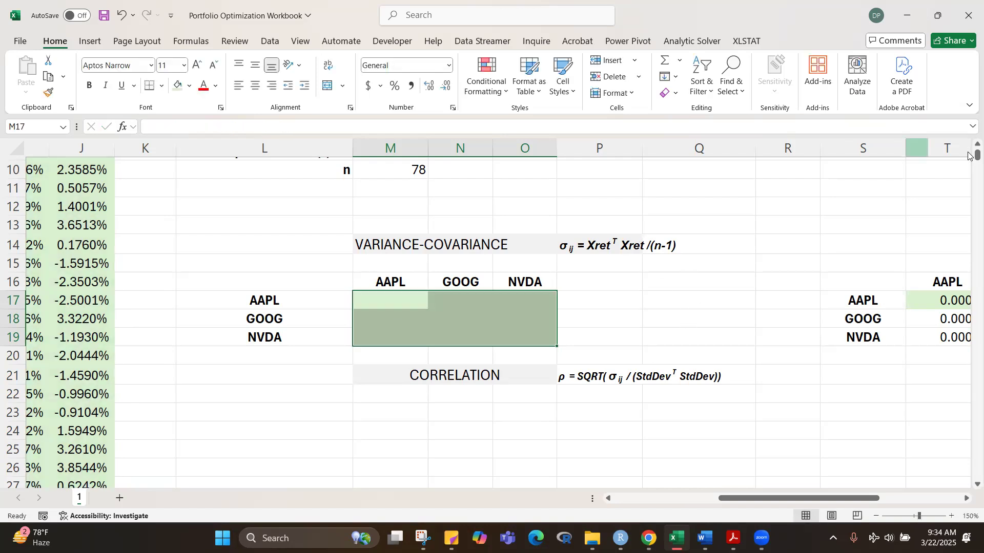
Step: Define the name n for the observation count row L10:M10
{"action": "scroll", "coordinate": [969, 156], "scroll_direction": "up", "scroll_amount": 3}
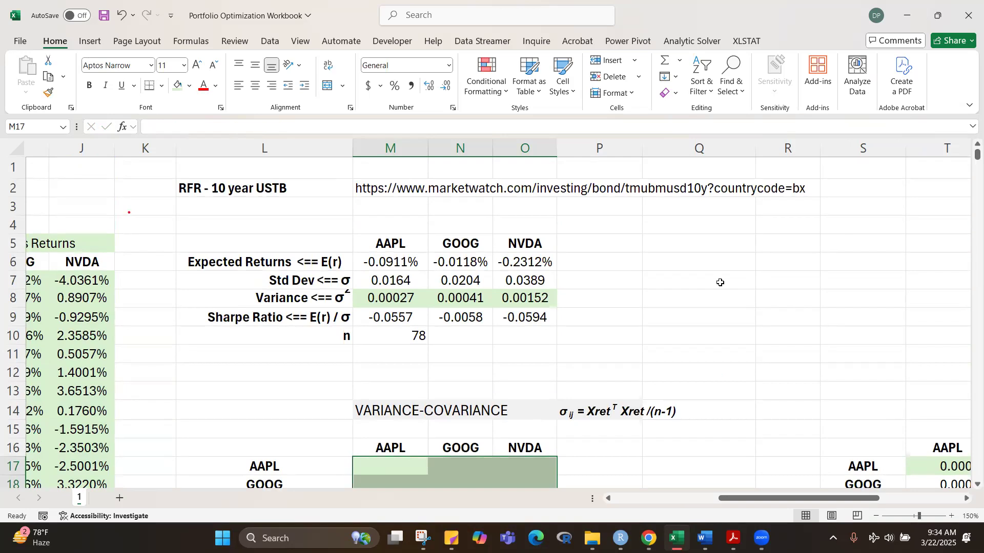
{"action": "left_click_drag", "start_coordinate": [328, 337], "coordinate": [401, 337]}
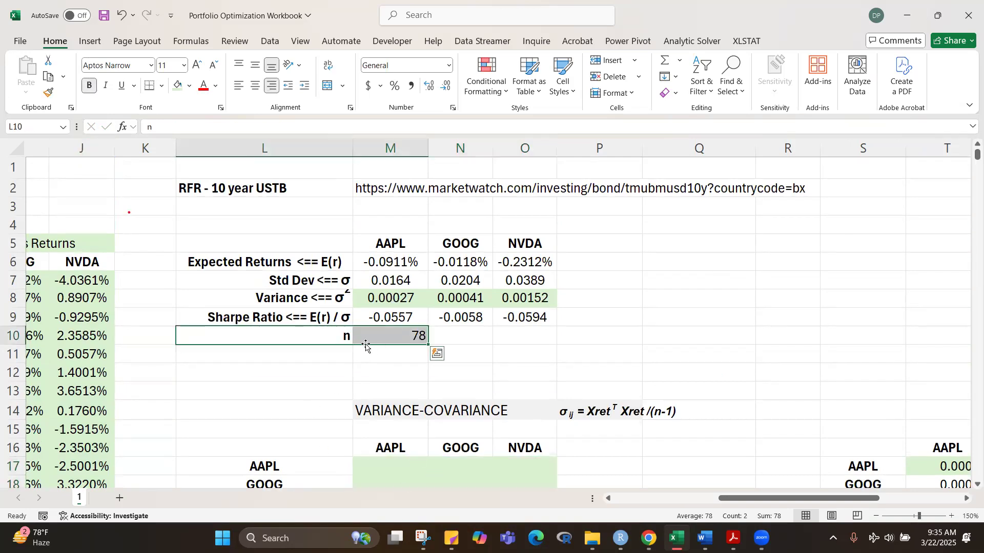
{"action": "left_click", "coordinate": [42, 128]}
{"action": "type", "text": "N"}
{"action": "key", "text": "BackSpace"}
{"action": "type", "text": "n"}
{"action": "key", "text": "Return"}
{"action": "scroll", "coordinate": [747, 349], "scroll_direction": "down", "scroll_amount": 1}
{"action": "left_click", "coordinate": [747, 349]}
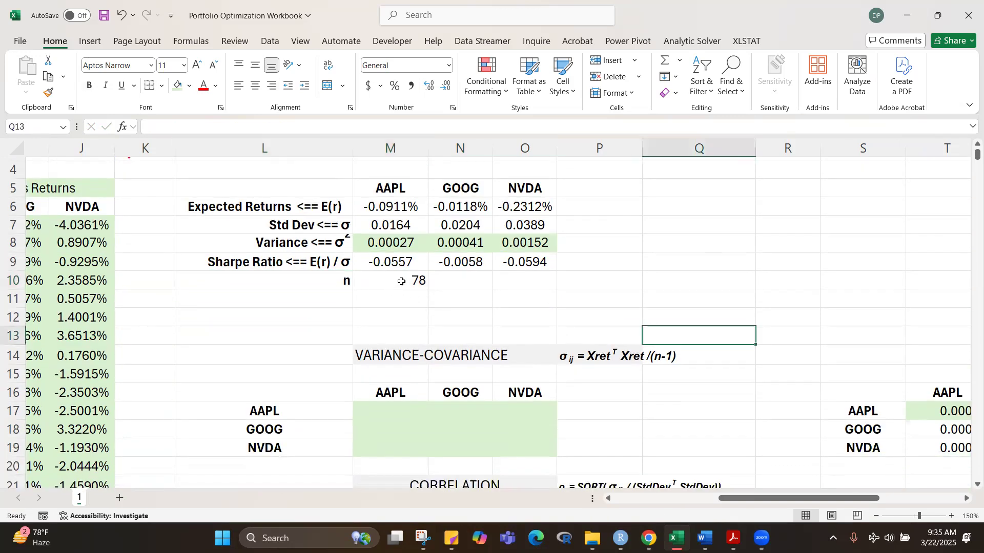
{"action": "left_click", "coordinate": [378, 277]}
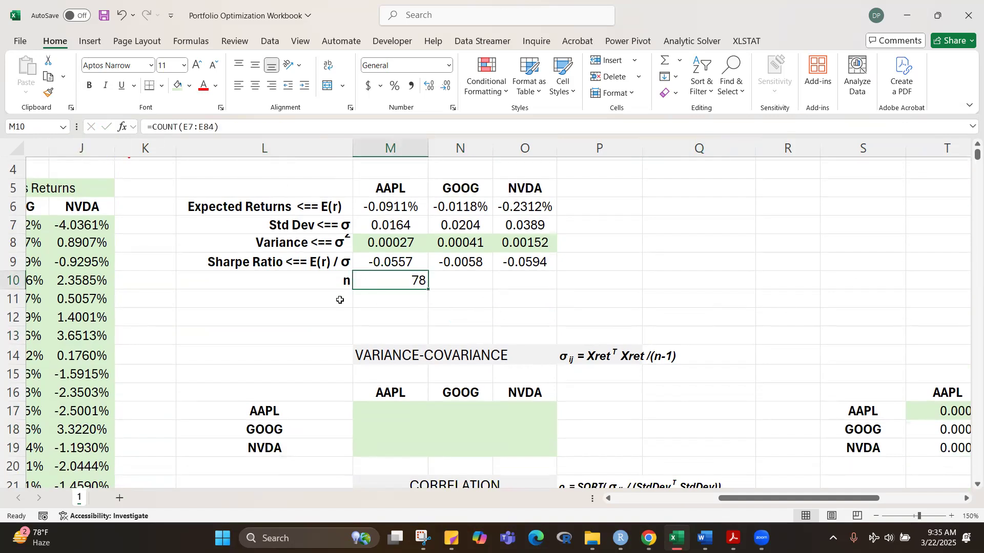
{"action": "left_click", "coordinate": [328, 280]}
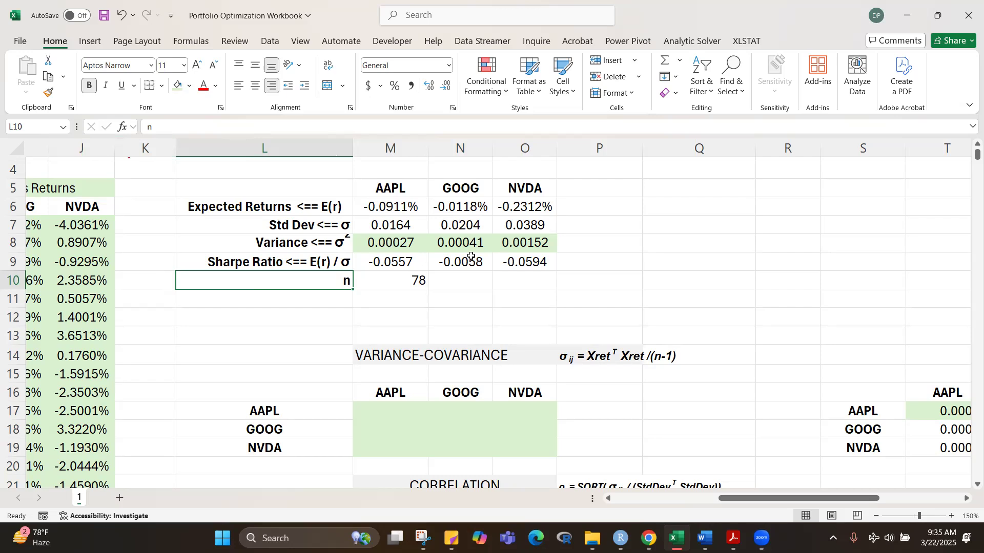
{"action": "key", "text": "Left"}
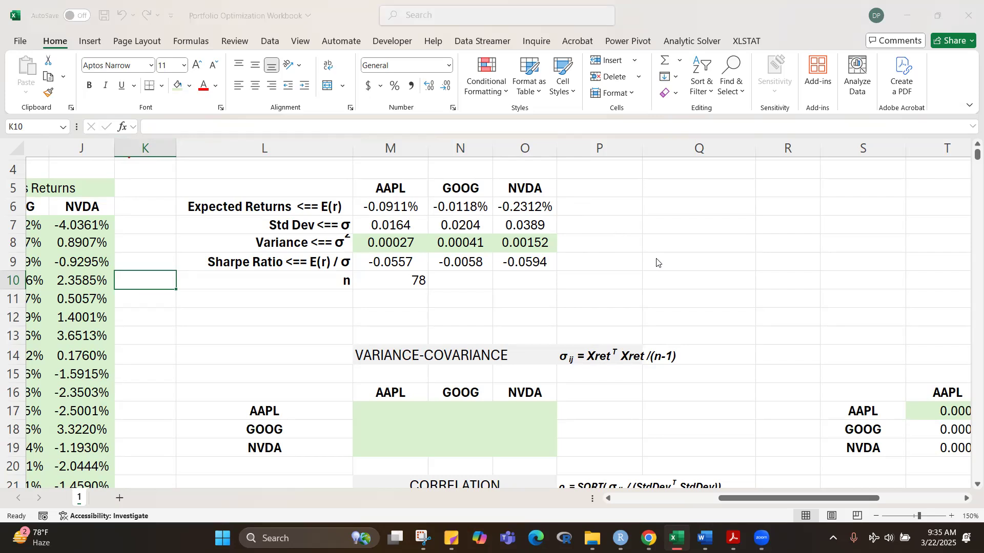
{"action": "key", "text": "ctrl+shift+F3"}
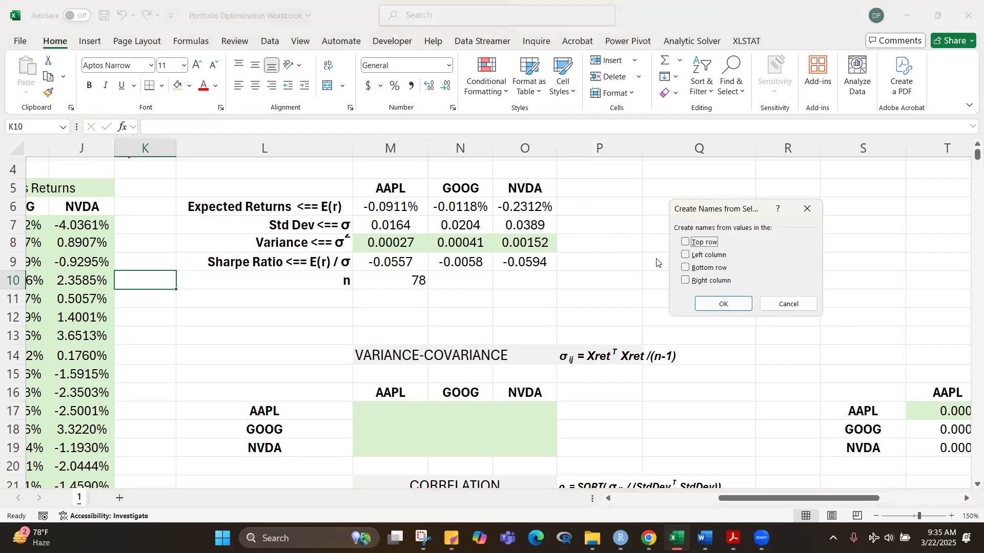
{"action": "left_click", "coordinate": [807, 210]}
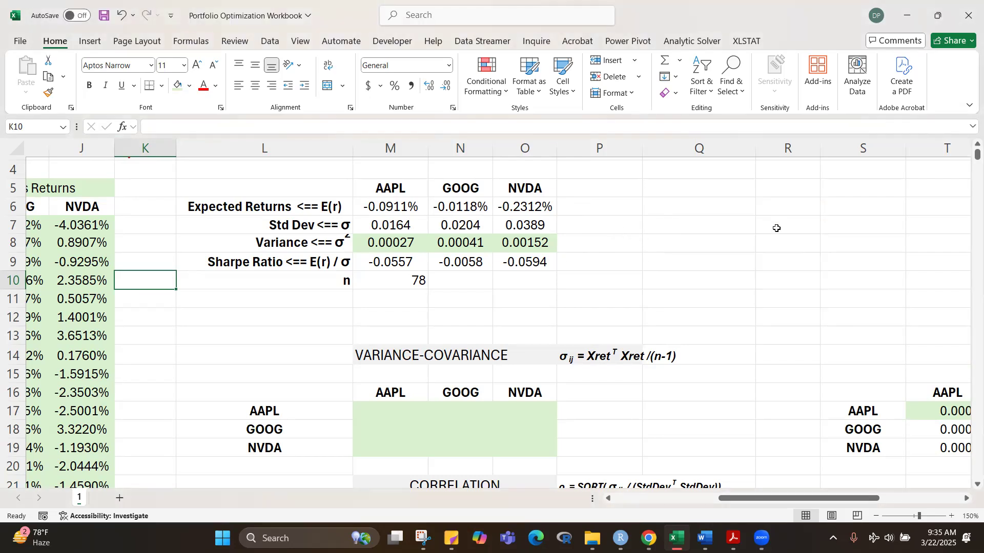
Step: Edit the defined name n in the Name Manager so it refers only to cell M10
{"action": "key", "text": "ctrl+F3"}
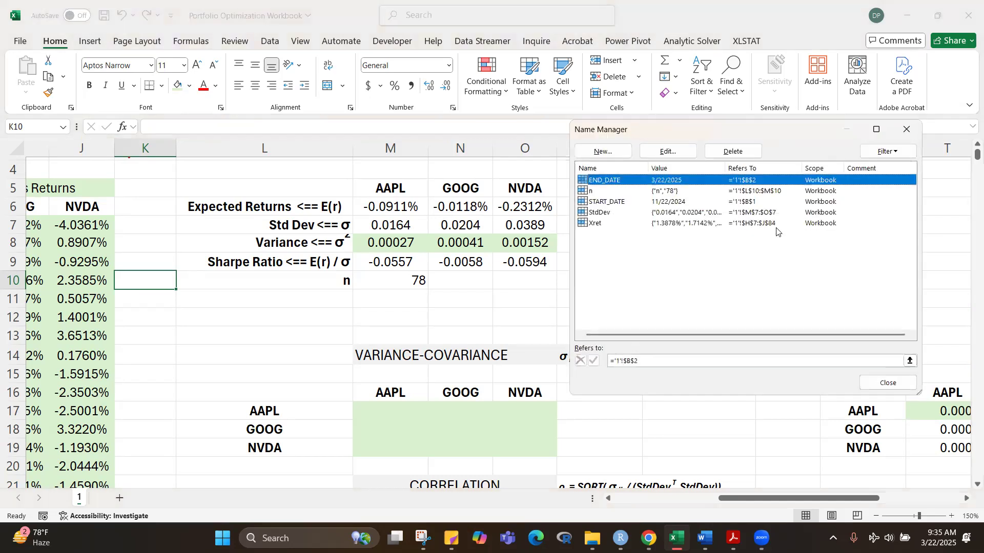
{"action": "left_click", "coordinate": [589, 191]}
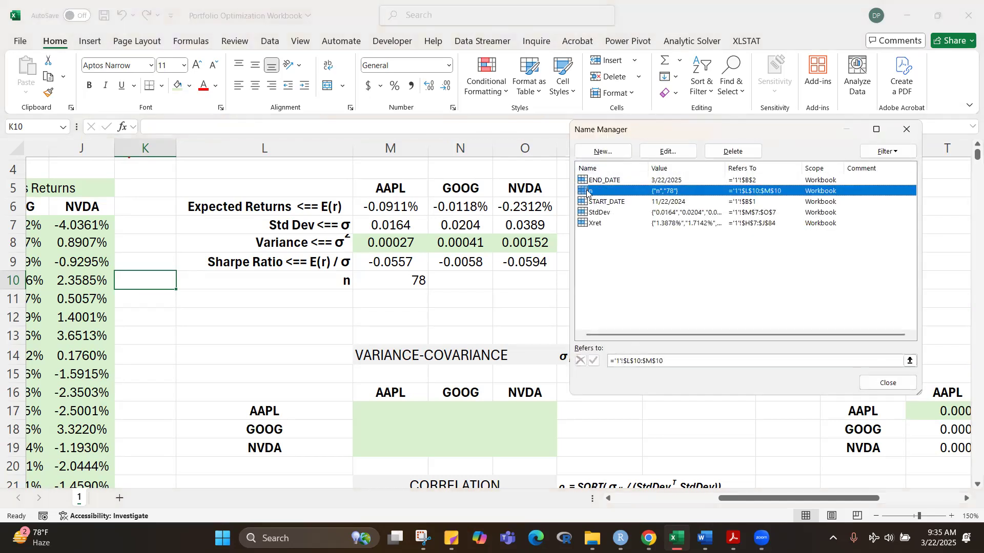
{"action": "left_click", "coordinate": [668, 152]}
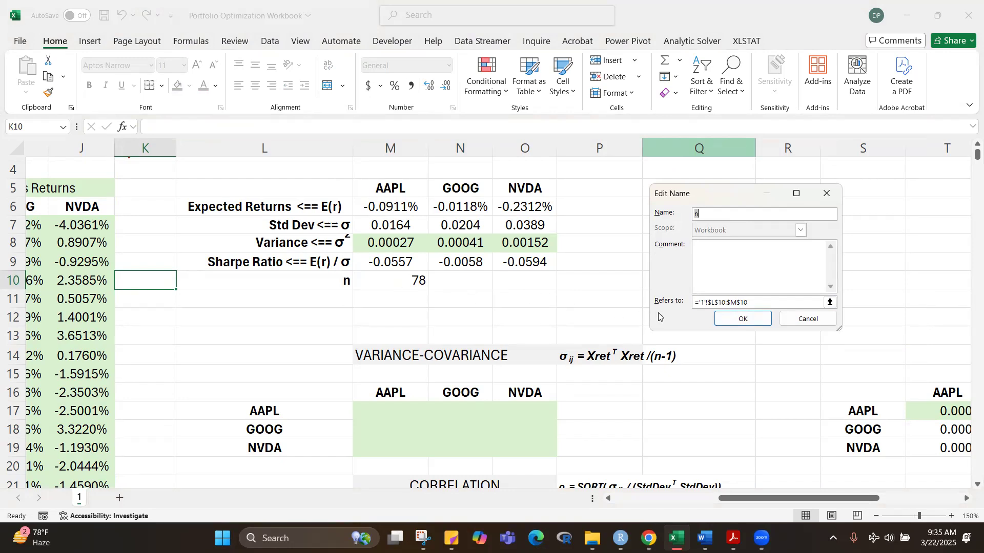
{"action": "left_click", "coordinate": [728, 300]}
{"action": "left_click", "coordinate": [729, 300]}
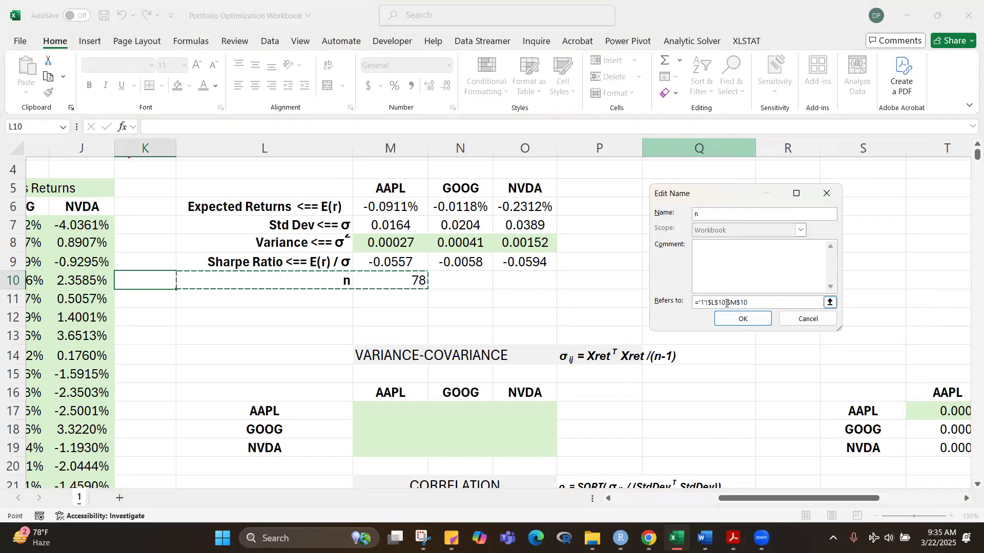
{"action": "left_click", "coordinate": [726, 303]}
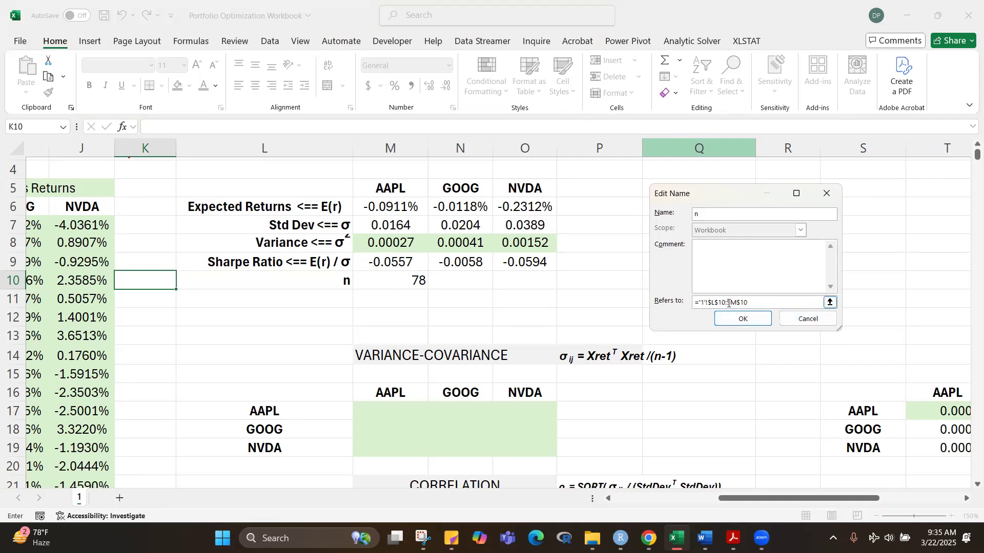
{"action": "left_click", "coordinate": [756, 305]}
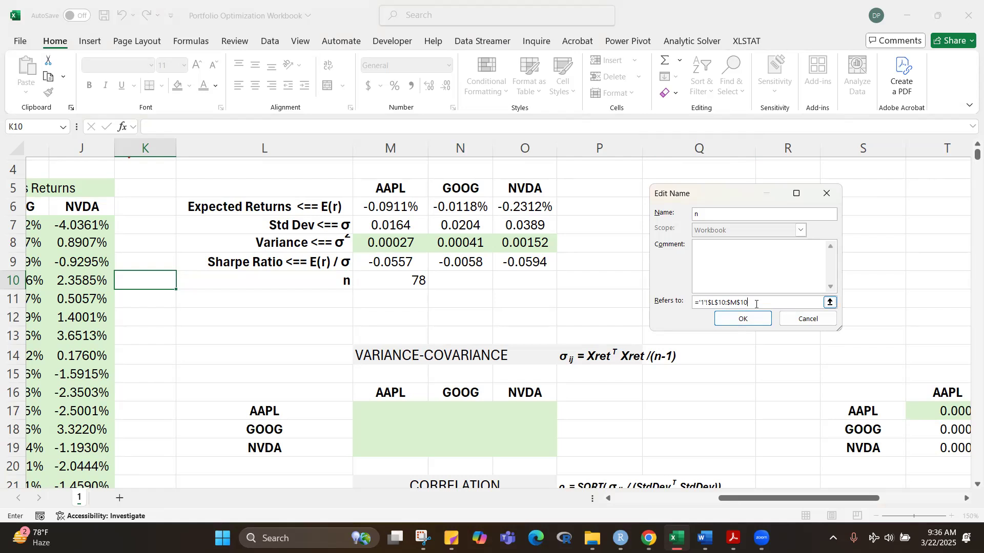
{"action": "type", "text": "+"}
{"action": "key", "text": "Left"}
{"action": "key", "text": "Left"}
{"action": "key", "text": "BackSpace"}
{"action": "key", "text": "BackSpace"}
{"action": "key", "text": "BackSpace"}
{"action": "key", "text": "BackSpace"}
{"action": "key", "text": "BackSpace"}
{"action": "key", "text": "BackSpace"}
{"action": "key", "text": "BackSpace"}
{"action": "key", "text": "BackSpace"}
{"action": "key", "text": "BackSpace"}
{"action": "key", "text": "BackSpace"}
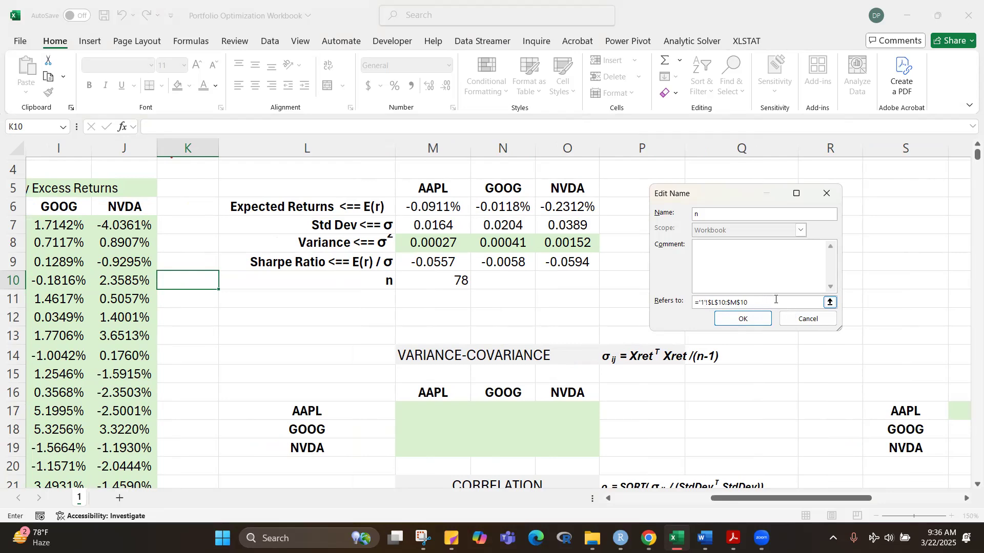
{"action": "key", "text": "BackSpace"}
{"action": "key", "text": "BackSpace"}
{"action": "key", "text": "BackSpace"}
{"action": "key", "text": "BackSpace"}
{"action": "key", "text": "BackSpace"}
{"action": "key", "text": "BackSpace"}
{"action": "key", "text": "BackSpace"}
{"action": "key", "text": "BackSpace"}
{"action": "key", "text": "BackSpace"}
{"action": "key", "text": "BackSpace"}
{"action": "key", "text": "BackSpace"}
{"action": "key", "text": "BackSpace"}
{"action": "key", "text": "BackSpace"}
{"action": "key", "text": "BackSpace"}
{"action": "key", "text": "BackSpace"}
{"action": "left_click", "coordinate": [444, 281]}
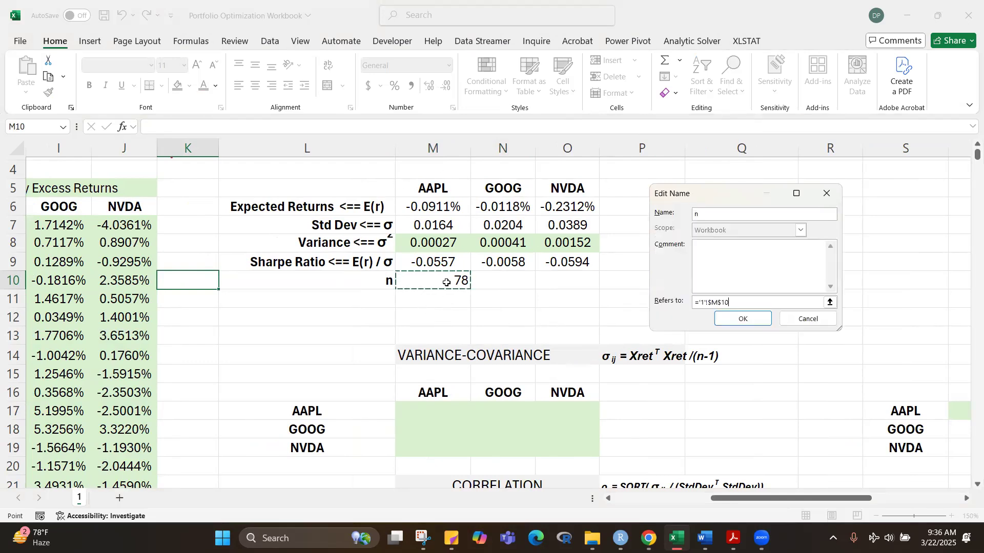
{"action": "left_click", "coordinate": [737, 322]}
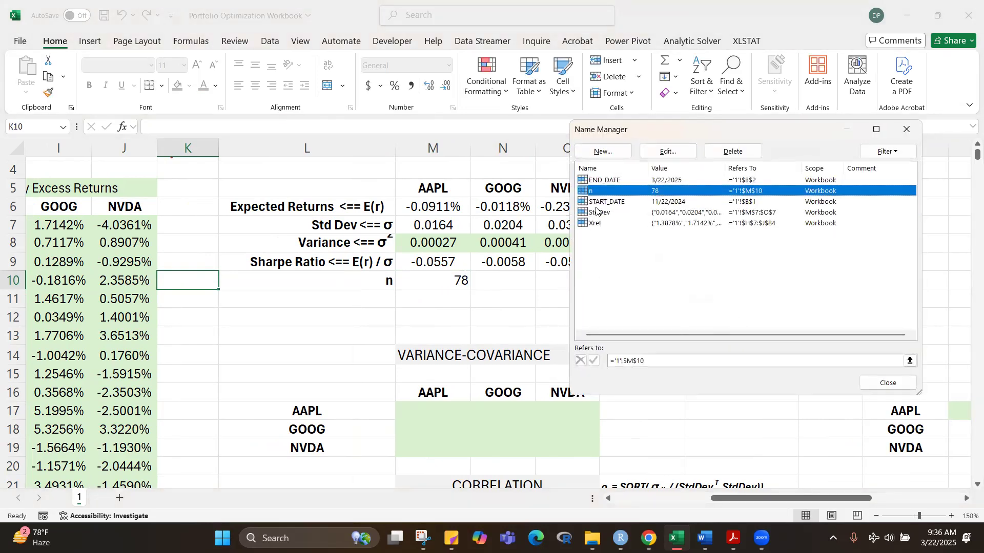
{"action": "left_click", "coordinate": [884, 381]}
Step: Start a matrix-product formula across M17:O19 with MMULT, using TRANSPOSE(Xret) as the first array
{"action": "left_click_drag", "start_coordinate": [438, 405], "coordinate": [545, 444]}
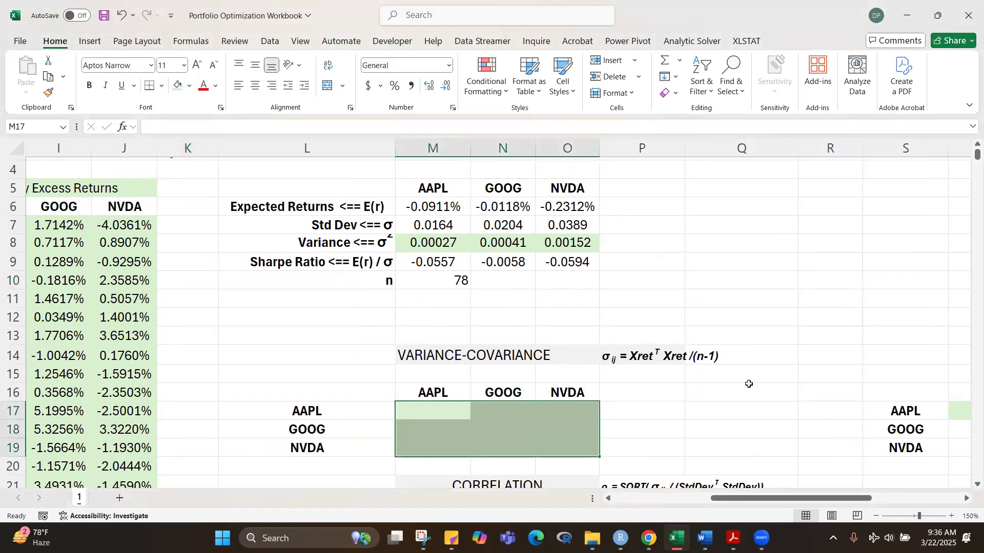
{"action": "type", "text": "="}
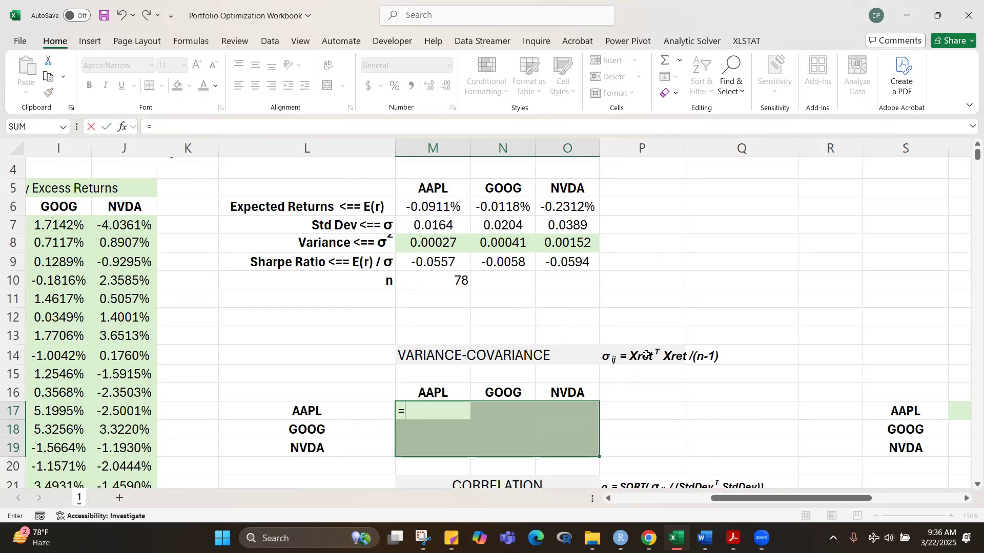
{"action": "type", "text": "mmul"}
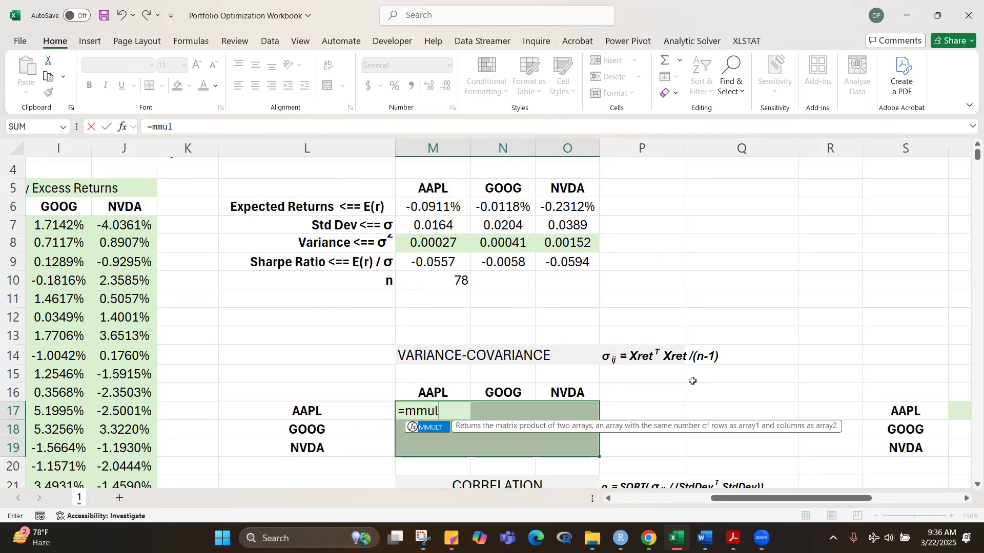
{"action": "key", "text": "BackSpace"}
{"action": "key", "text": "BackSpace"}
{"action": "key", "text": "BackSpace"}
{"action": "key", "text": "BackSpace"}
{"action": "type", "text": "MMULT("}
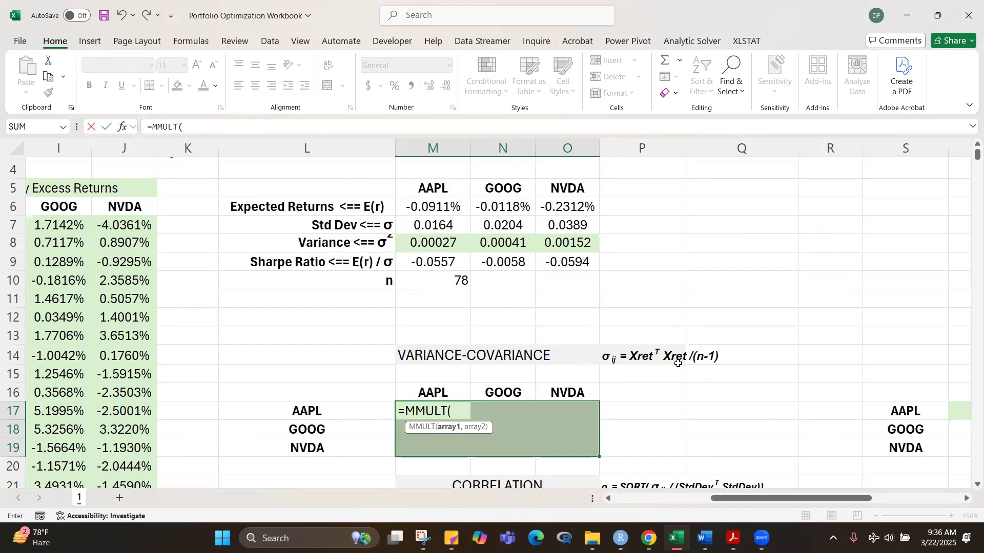
{"action": "type", "text": "TR"}
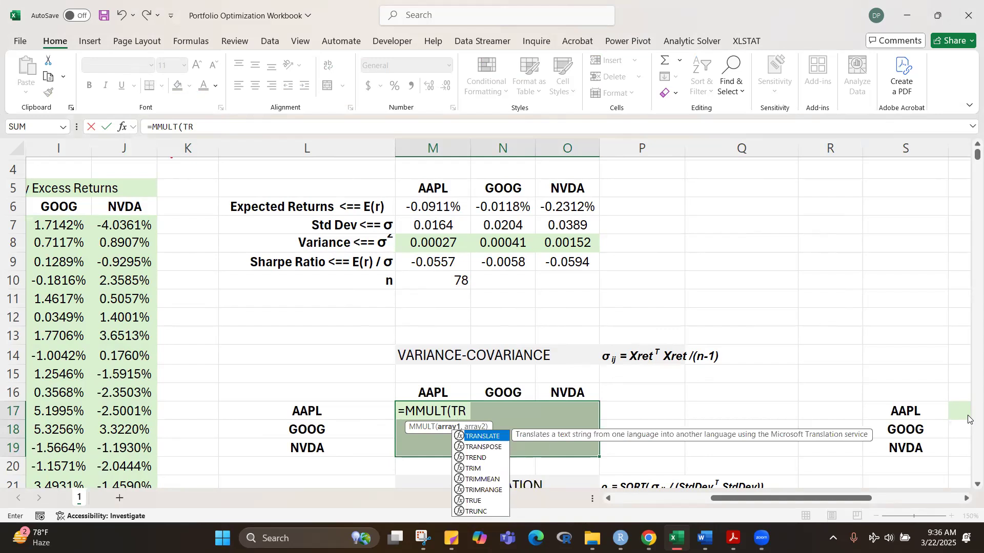
{"action": "type", "text": "ANSPOSE(XR"}
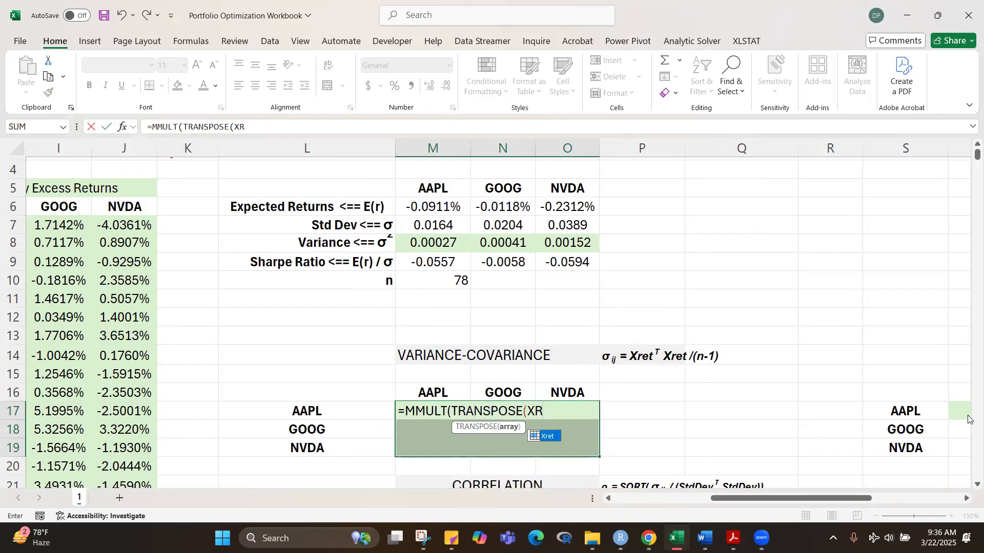
{"action": "key", "text": "Tab"}
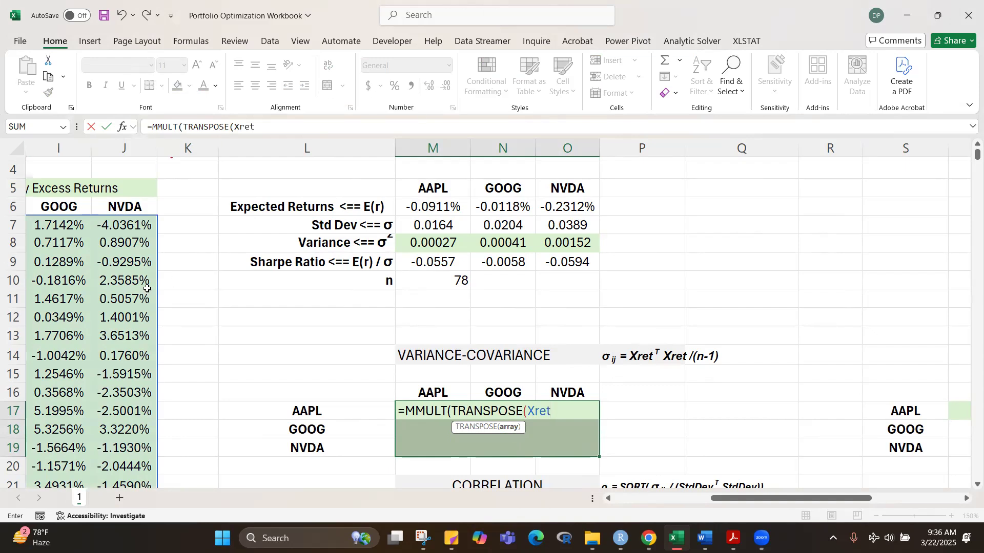
{"action": "type", "text": ")"}
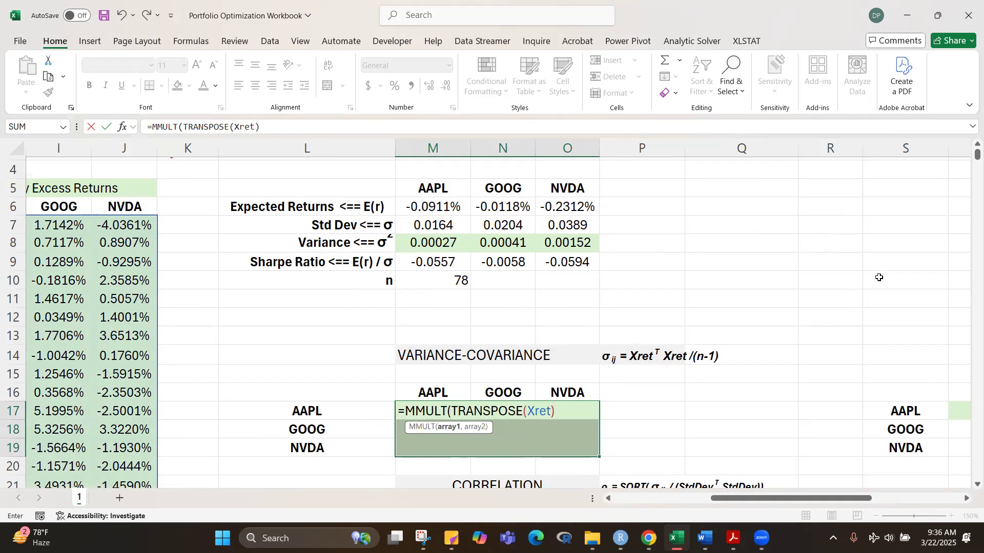
{"action": "type", "text": ",XRET"}
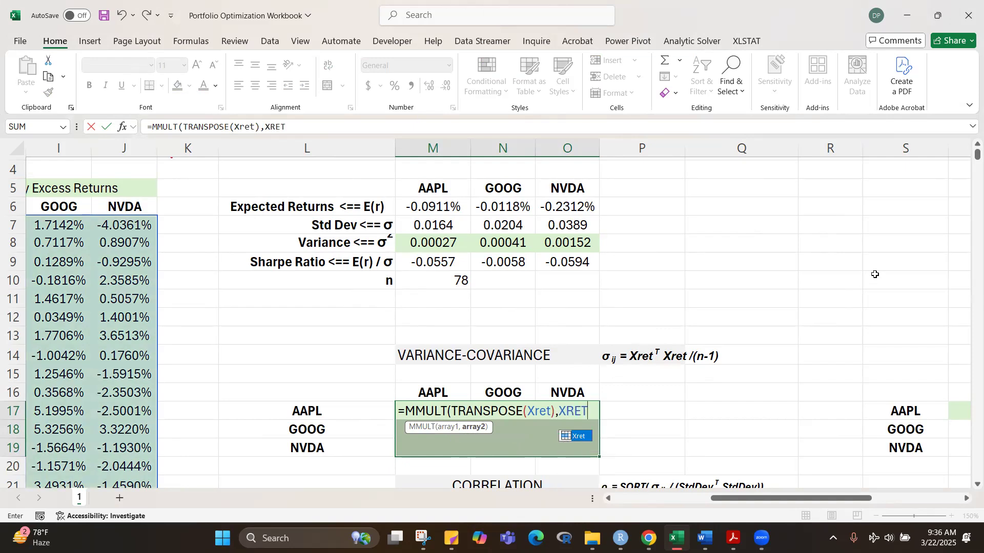
Step: Add Xret as the second array and open the divisor, extending the formula to =MMULT(TRANSPOSE(Xret),Xret)/(
{"action": "key", "text": "Tab"}
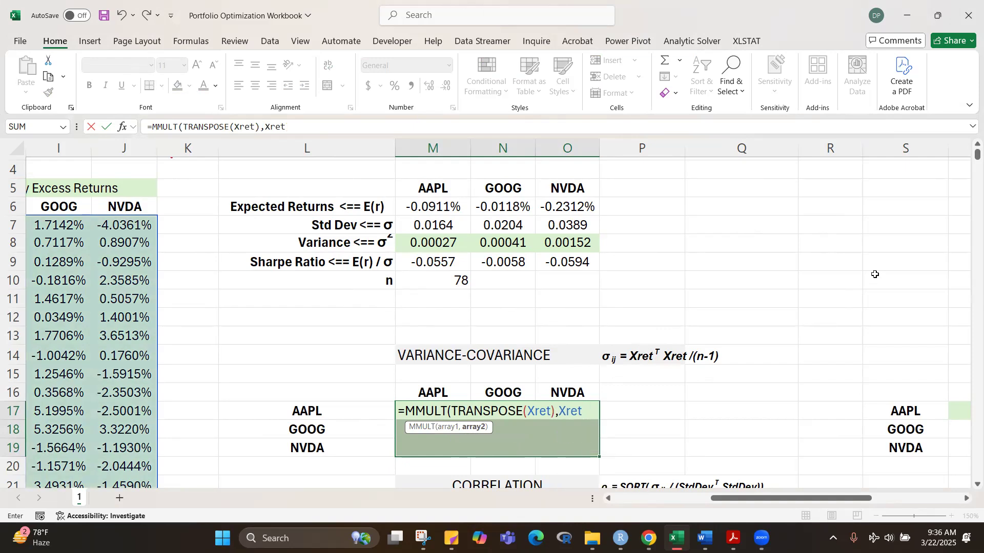
{"action": "type", "text": ")/"}
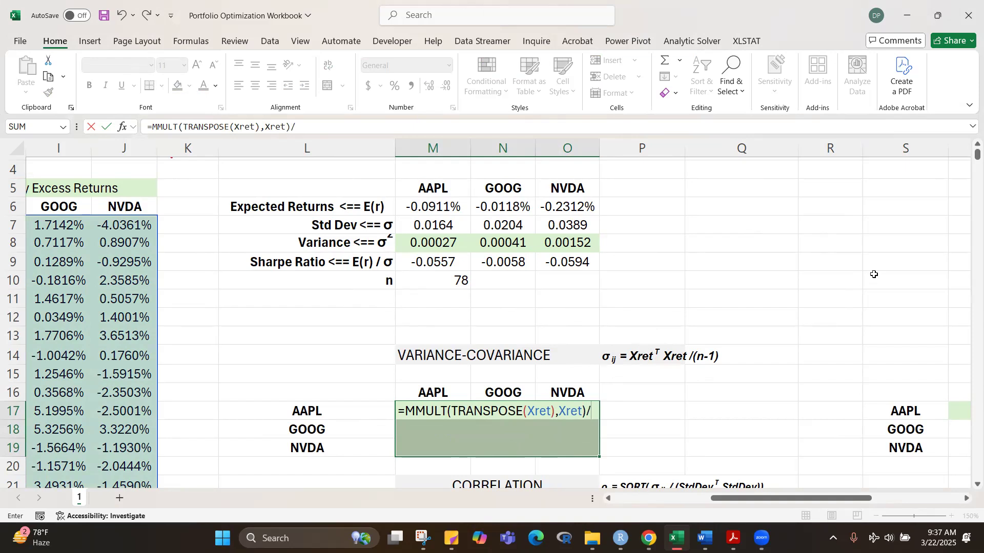
{"action": "type", "text": "(n"}
{"action": "key", "text": "BackSpace"}
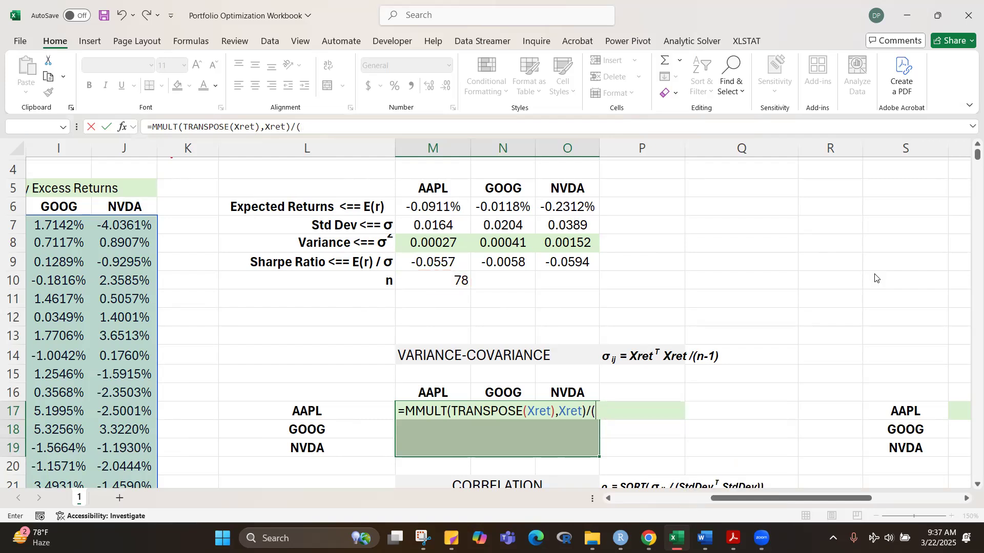
{"action": "key", "text": "ctrl+shift+Return"}
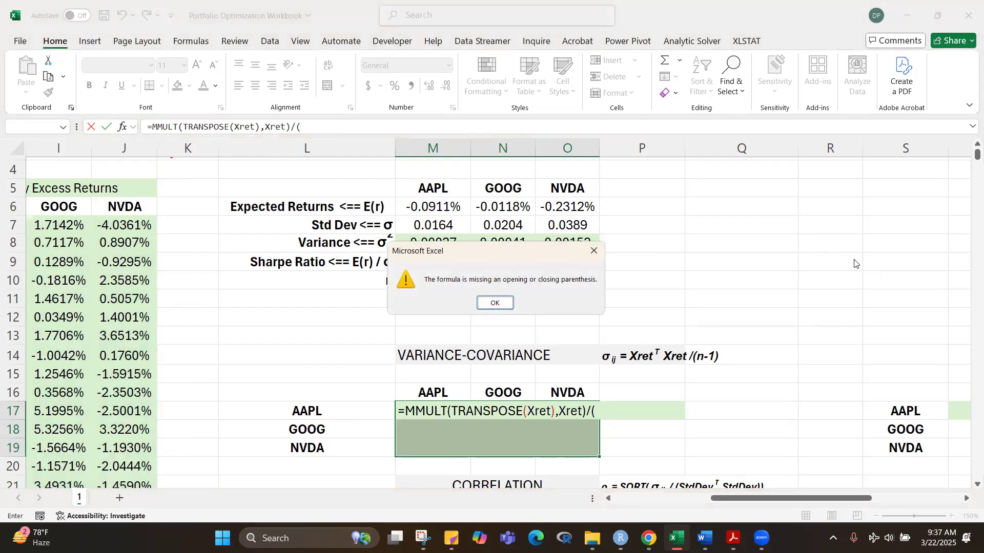
{"action": "left_click", "coordinate": [493, 303]}
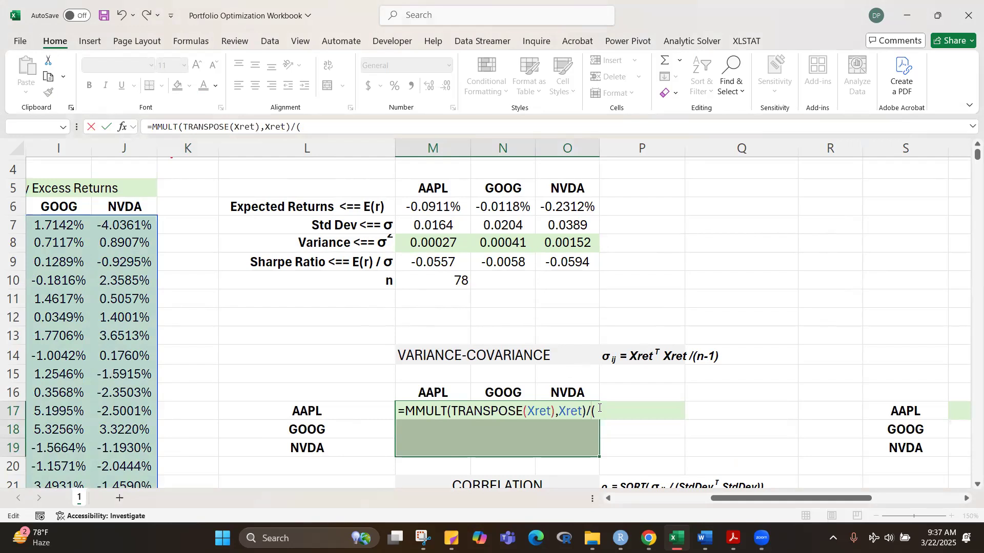
Step: Complete the divisor as (n-1) and enter =MMULT(TRANSPOSE(Xret),Xret)/(n-1) as an array formula across M17:O19
{"action": "type", "text": "N"}
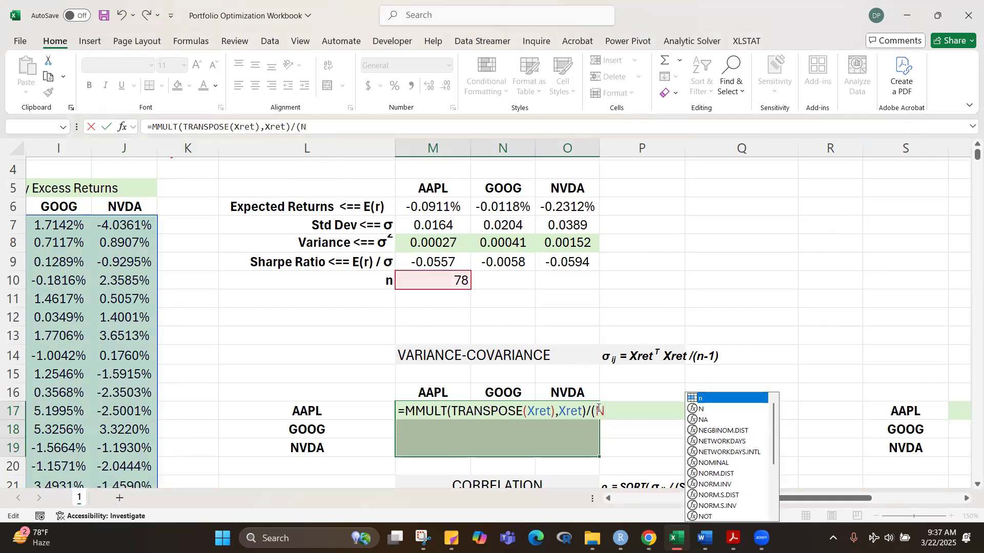
{"action": "key", "text": "Tab"}
{"action": "type", "text": "-1"}
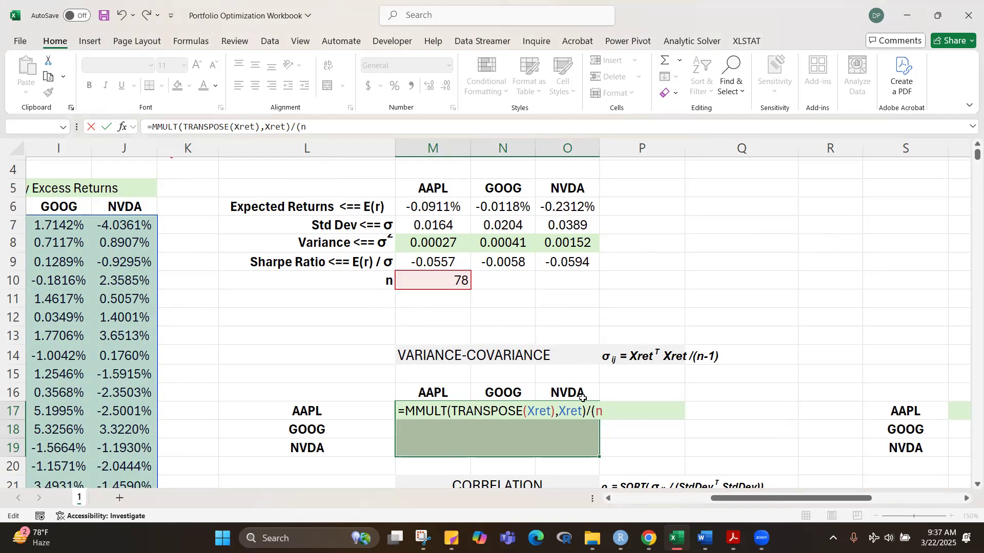
{"action": "type", "text": ")"}
{"action": "key", "text": "ctrl+shift+Return"}
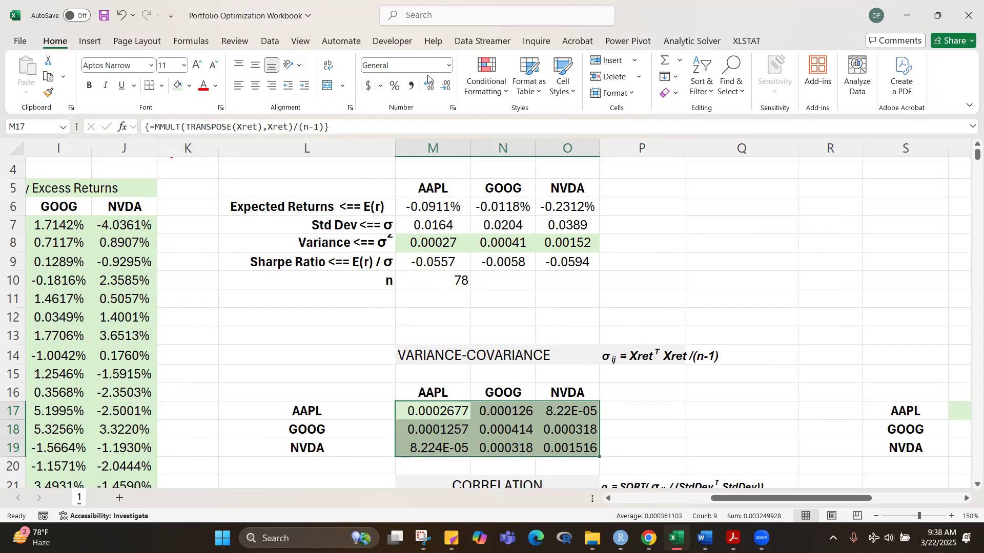
Step: Format the variance-covariance values in M17:O19 as numbers with five decimal places and centre them
{"action": "left_click", "coordinate": [447, 67]}
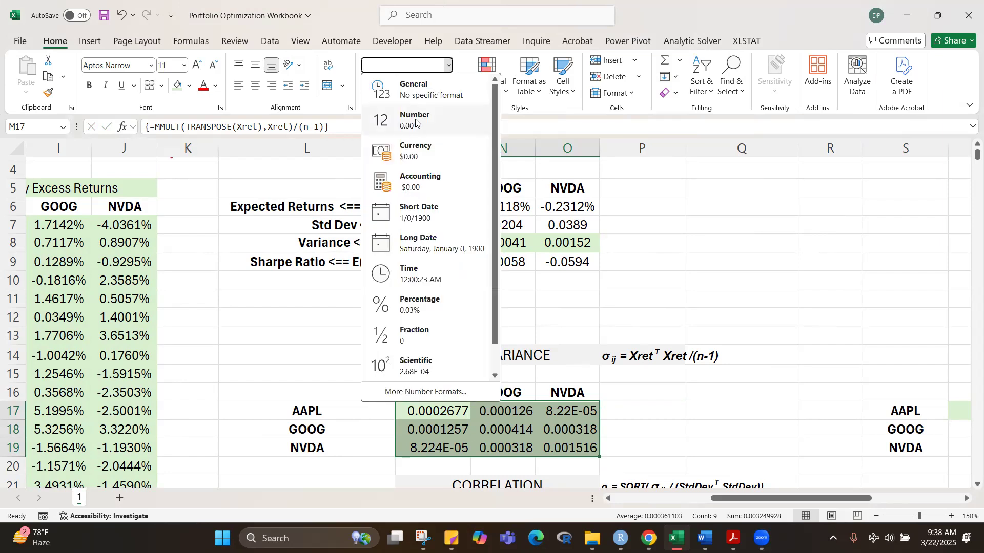
{"action": "left_click", "coordinate": [416, 127]}
{"action": "left_click", "coordinate": [431, 92]}
{"action": "left_click", "coordinate": [430, 92]}
{"action": "left_click", "coordinate": [431, 92]}
{"action": "left_click", "coordinate": [431, 92]}
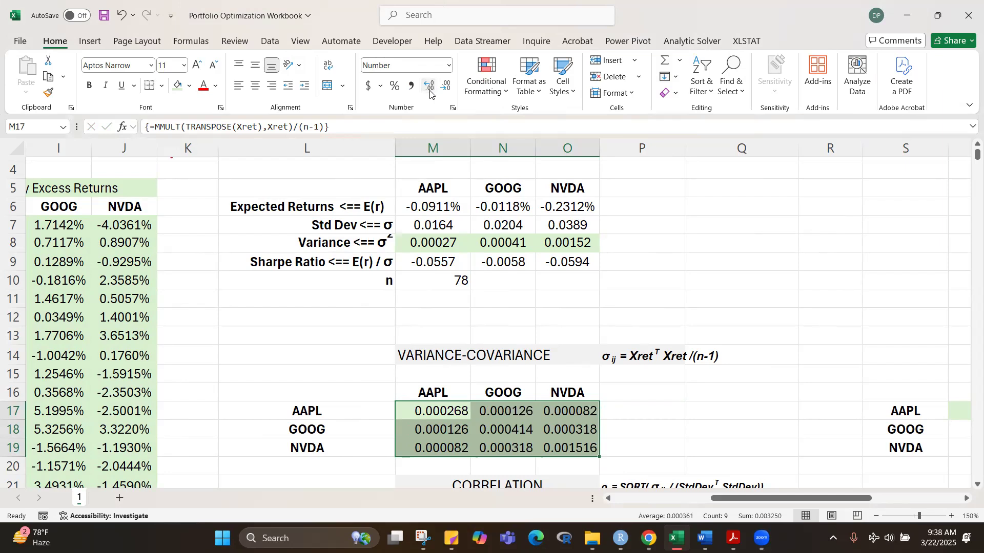
{"action": "left_click", "coordinate": [446, 91]}
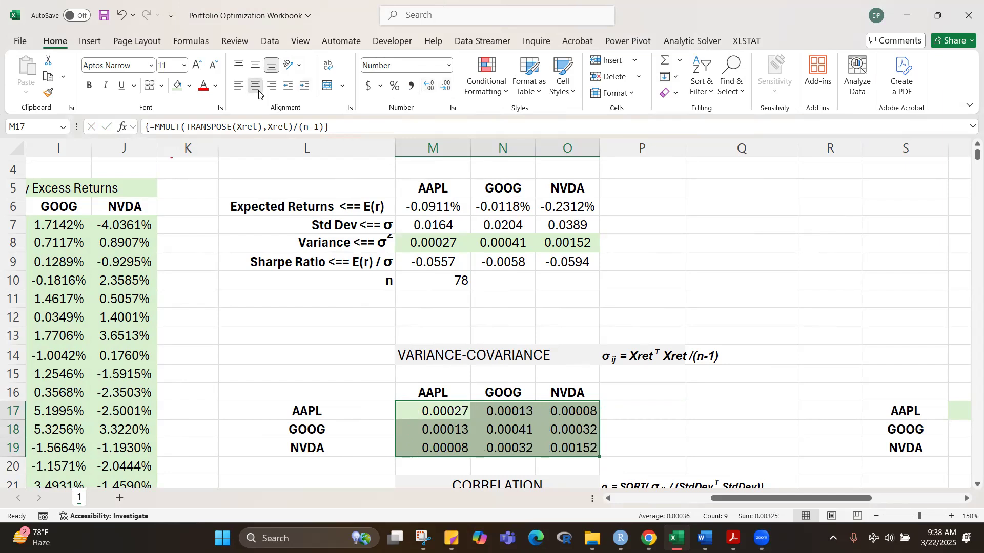
{"action": "left_click", "coordinate": [257, 92]}
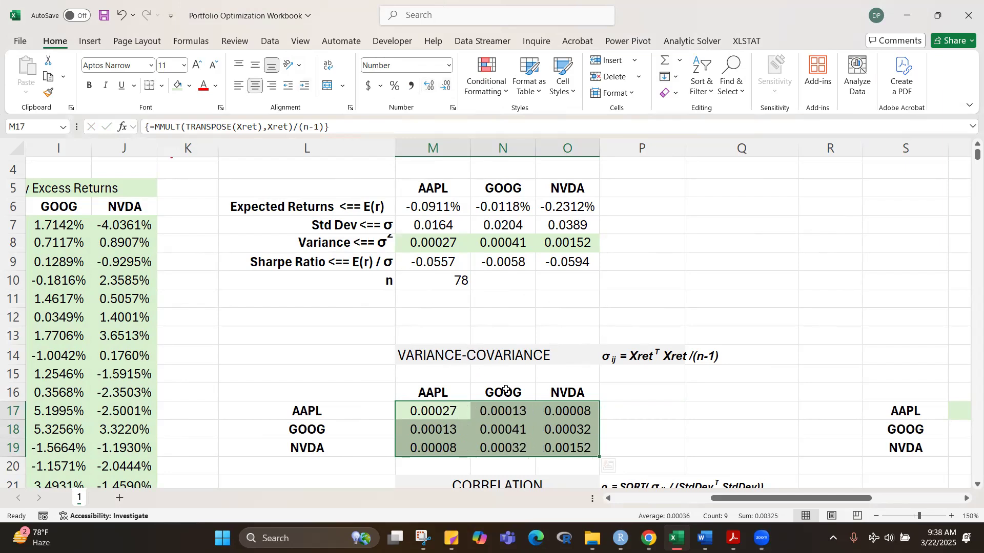
Step: Compare the variances in row 8 with the matching diagonal cells of the variance-covariance matrix
{"action": "left_click", "coordinate": [640, 340]}
{"action": "left_click", "coordinate": [703, 279]}
{"action": "left_click", "coordinate": [443, 243]}
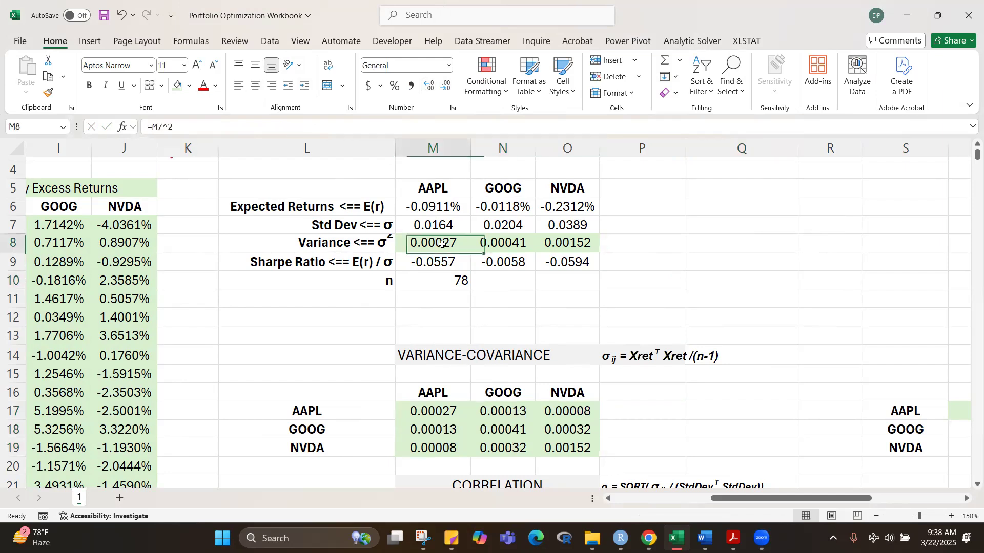
{"action": "left_click", "coordinate": [442, 412]}
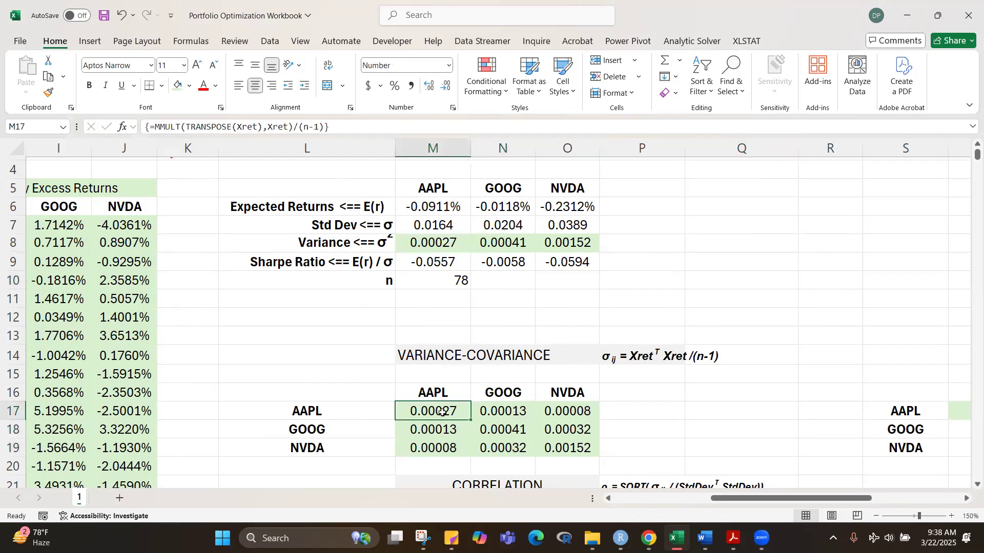
{"action": "left_click", "coordinate": [500, 428]}
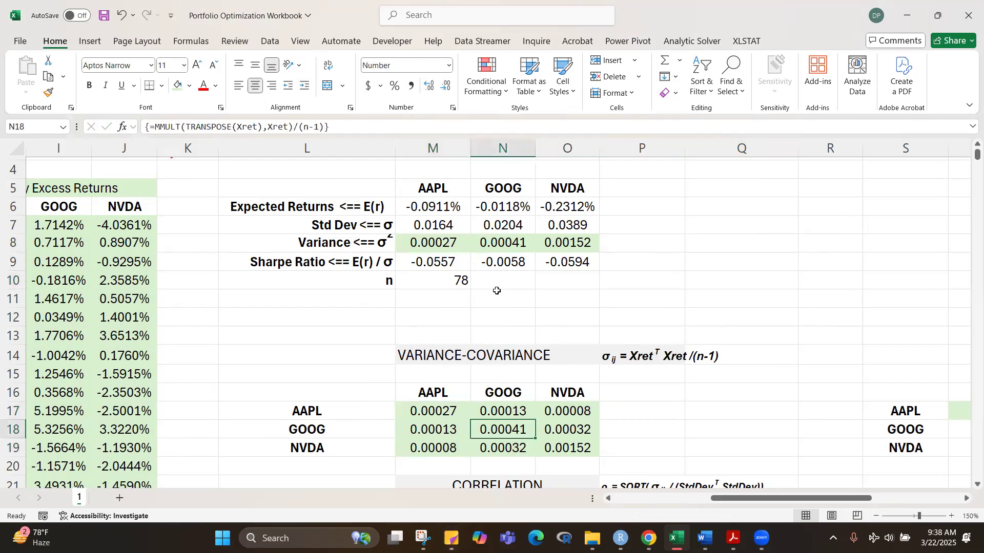
{"action": "left_click", "coordinate": [501, 246]}
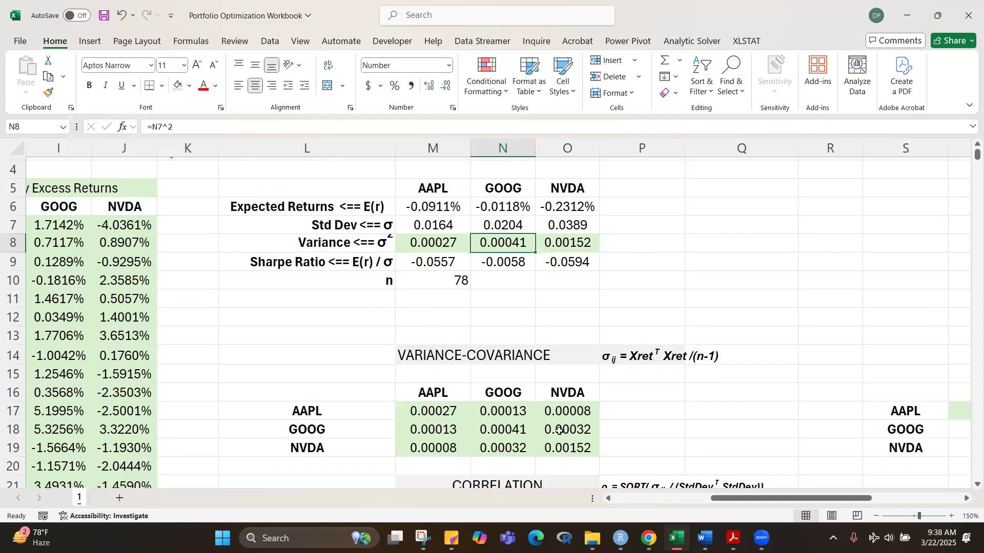
{"action": "left_click", "coordinate": [568, 450]}
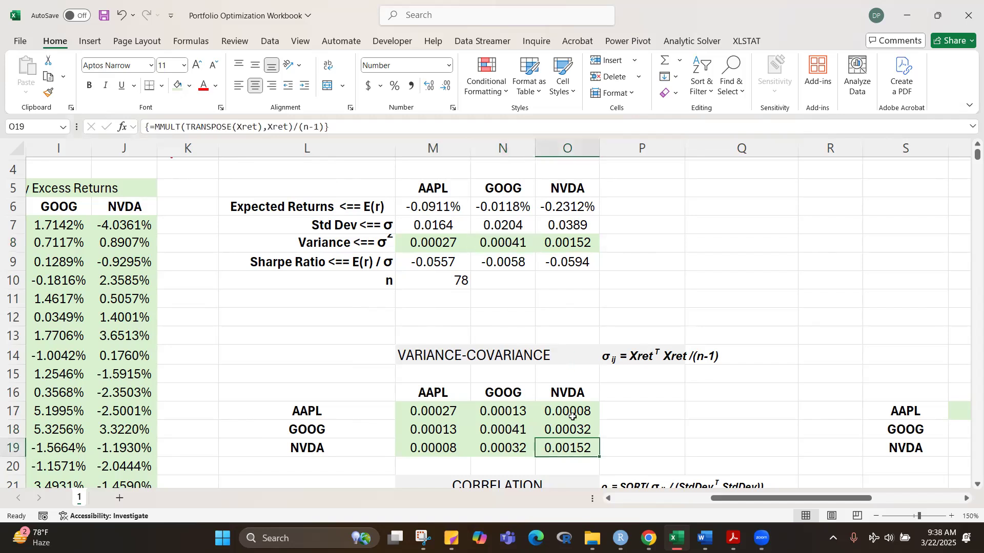
Step: Colour the diagonal variances M17, N18 and O19 of the variance-covariance matrix red
{"action": "left_click", "coordinate": [425, 414]}
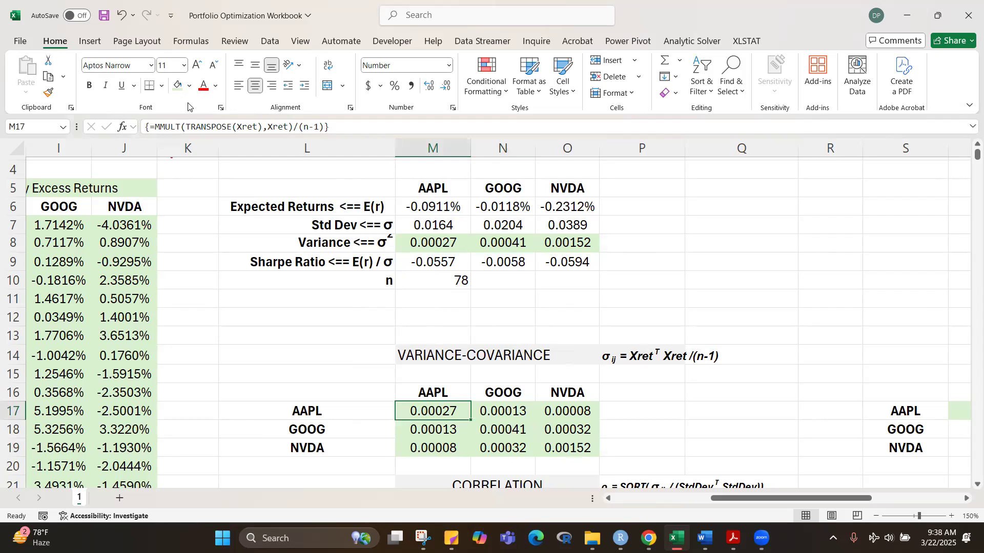
{"action": "left_click", "coordinate": [204, 86]}
{"action": "left_click", "coordinate": [499, 431]}
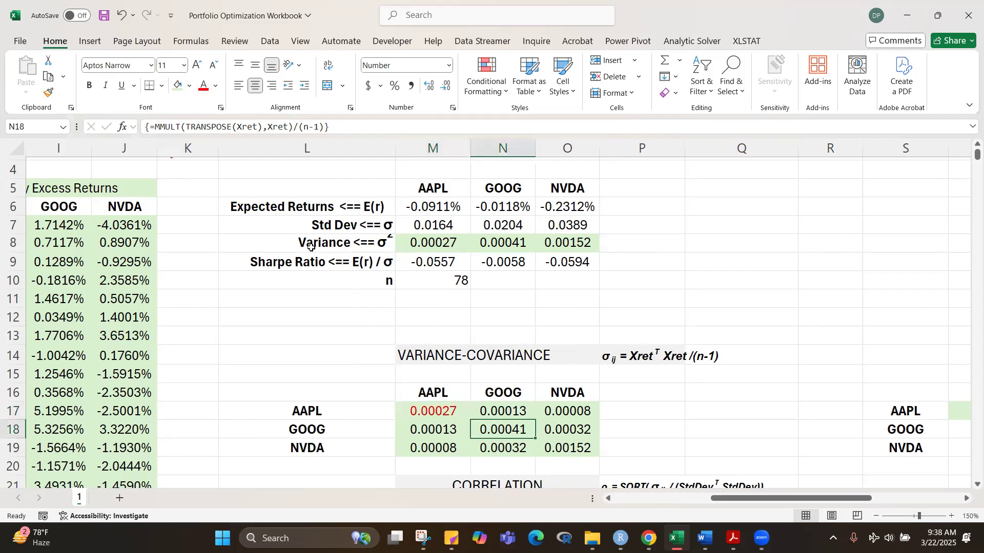
{"action": "left_click", "coordinate": [203, 86]}
{"action": "left_click", "coordinate": [562, 448]}
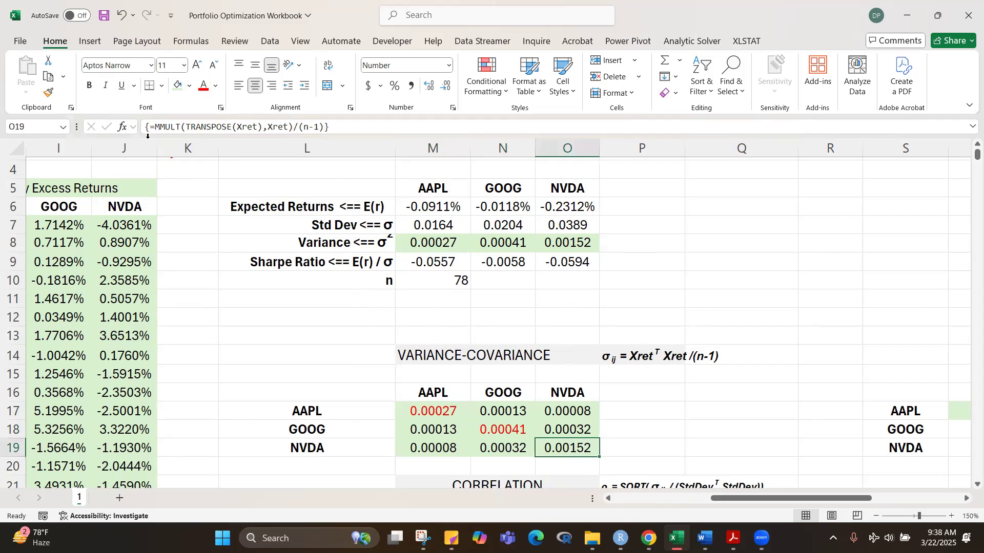
{"action": "left_click", "coordinate": [203, 86]}
{"action": "left_click", "coordinate": [781, 323]}
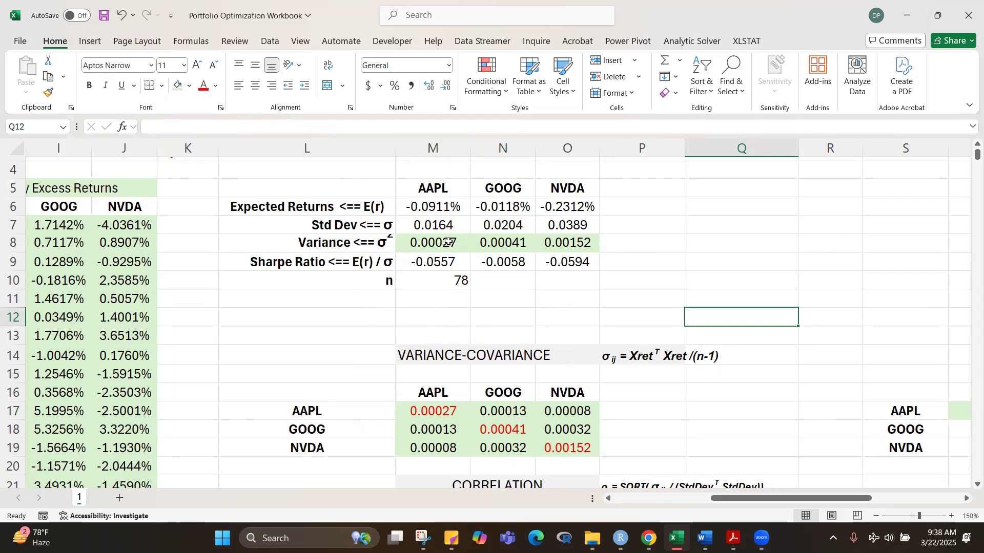
Step: Define the name VarCovar for the variance-covariance matrix M17:O19
{"action": "scroll", "coordinate": [868, 290], "scroll_direction": "down", "scroll_amount": 2}
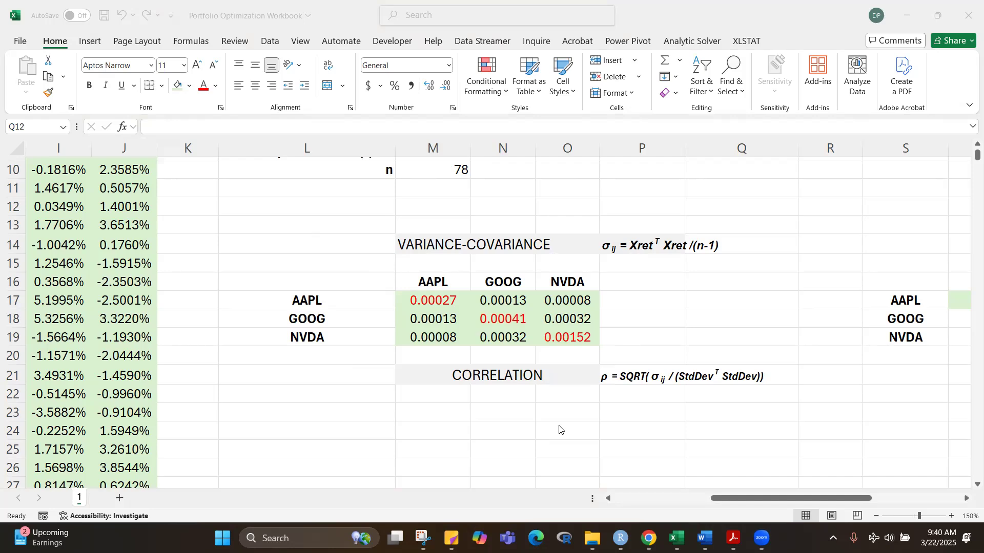
{"action": "left_click", "coordinate": [706, 289]}
{"action": "left_click_drag", "start_coordinate": [429, 299], "coordinate": [547, 339]}
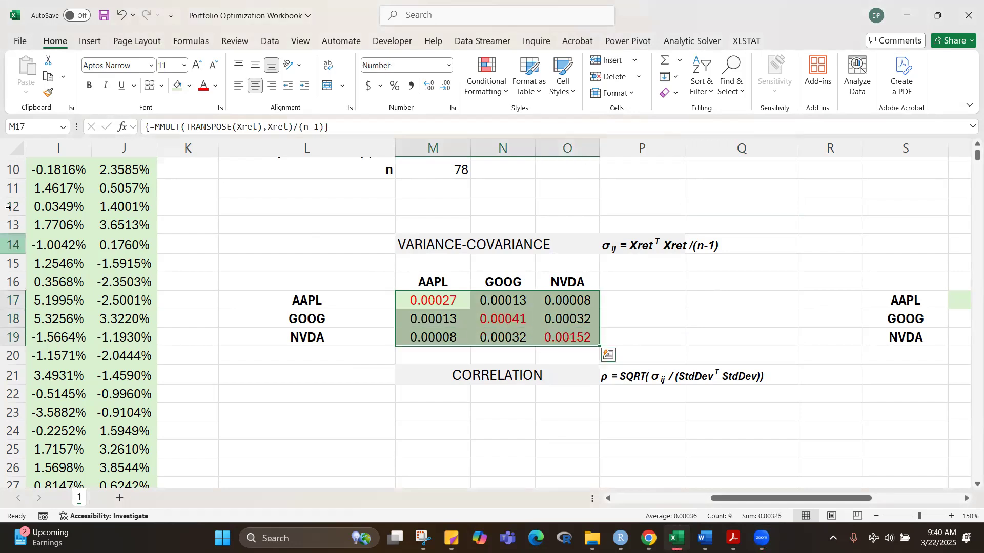
{"action": "left_click", "coordinate": [35, 127]}
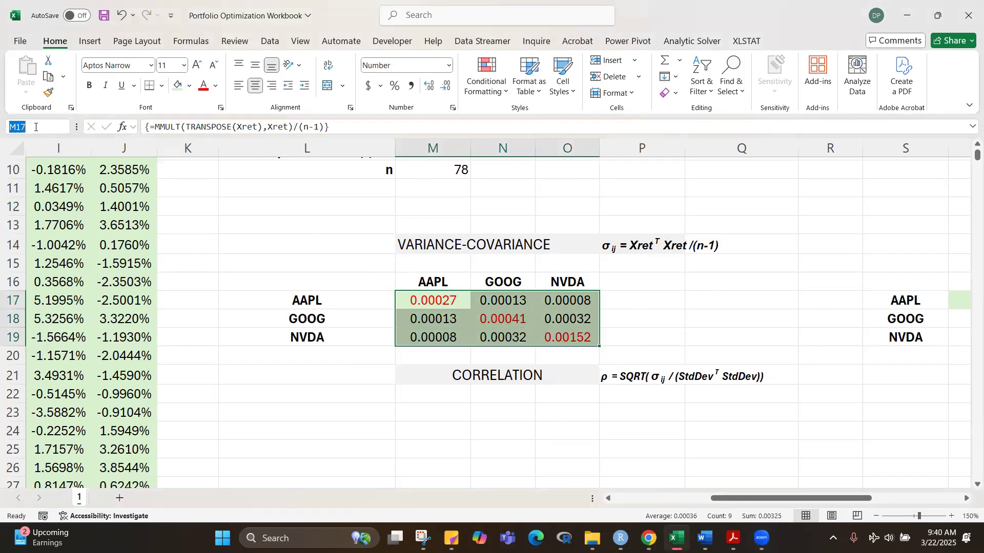
{"action": "type", "text": "vARcOVA"}
{"action": "key", "text": "BackSpace"}
{"action": "key", "text": "BackSpace"}
{"action": "key", "text": "BackSpace"}
{"action": "key", "text": "BackSpace"}
{"action": "key", "text": "BackSpace"}
{"action": "key", "text": "BackSpace"}
{"action": "key", "text": "BackSpace"}
{"action": "type", "text": "VarCovar"}
{"action": "key", "text": "Return"}
{"action": "left_click", "coordinate": [663, 300]}
{"action": "left_click_drag", "start_coordinate": [450, 302], "coordinate": [551, 333]}
{"action": "left_click", "coordinate": [658, 451]}
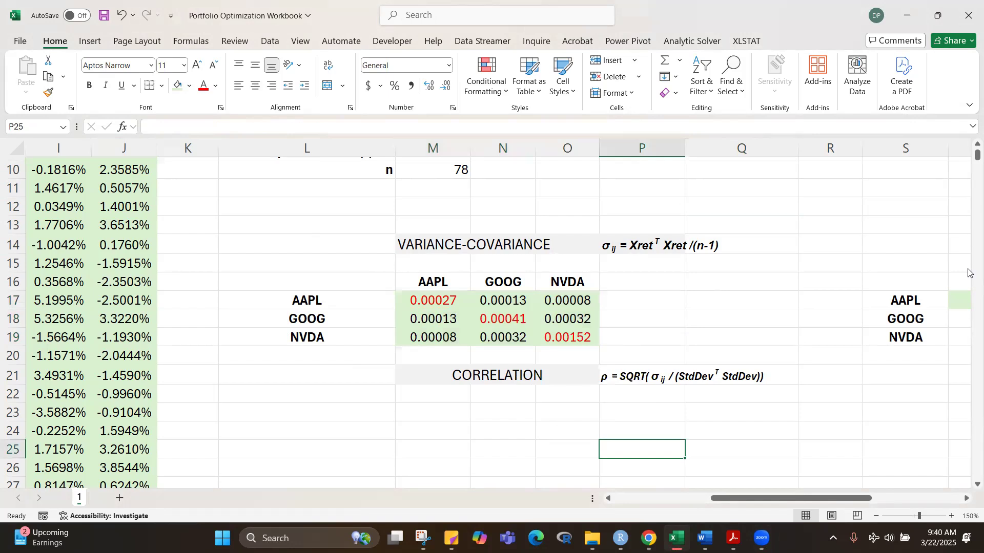
{"action": "left_click_drag", "start_coordinate": [976, 155], "coordinate": [970, 159]}
{"action": "scroll", "coordinate": [813, 294], "scroll_direction": "up", "scroll_amount": 20}
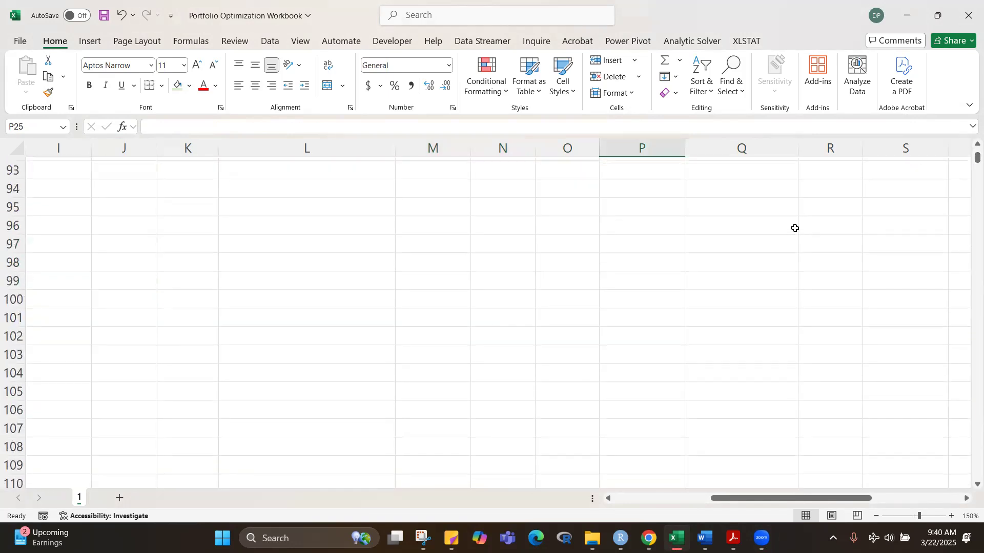
{"action": "scroll", "coordinate": [794, 199], "scroll_direction": "up", "scroll_amount": 10}
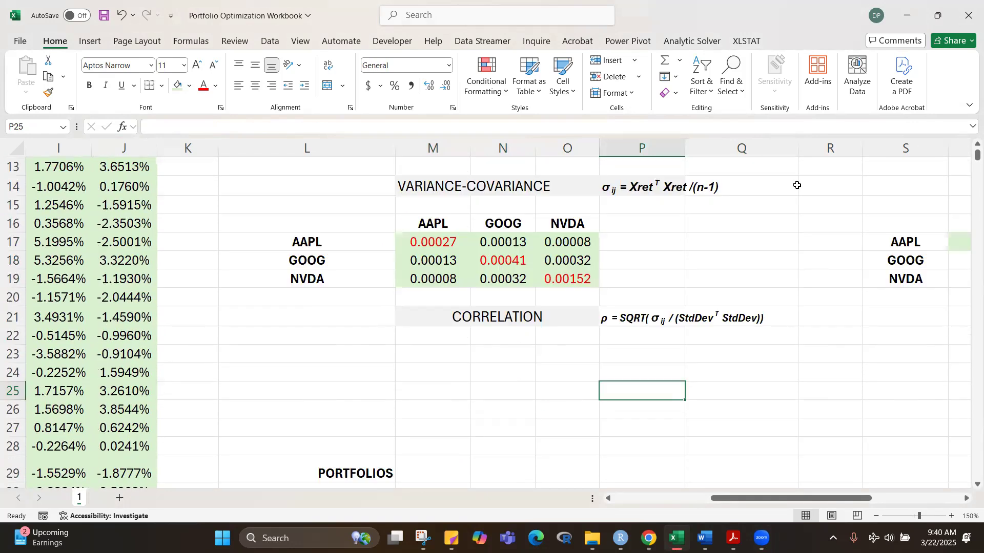
{"action": "scroll", "coordinate": [793, 200], "scroll_direction": "down", "scroll_amount": 3}
{"action": "left_click_drag", "start_coordinate": [333, 228], "coordinate": [558, 283]}
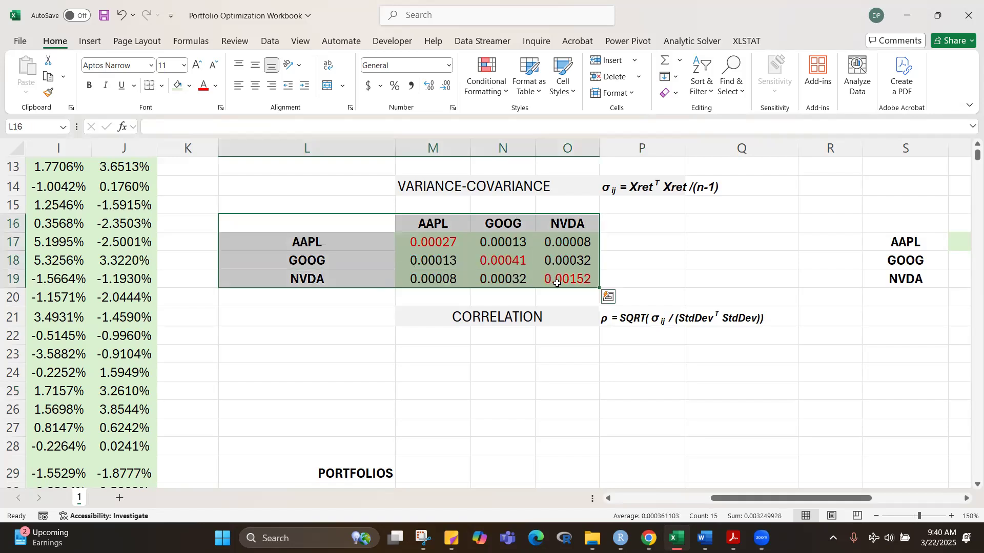
{"action": "key", "text": "ctrl+c"}
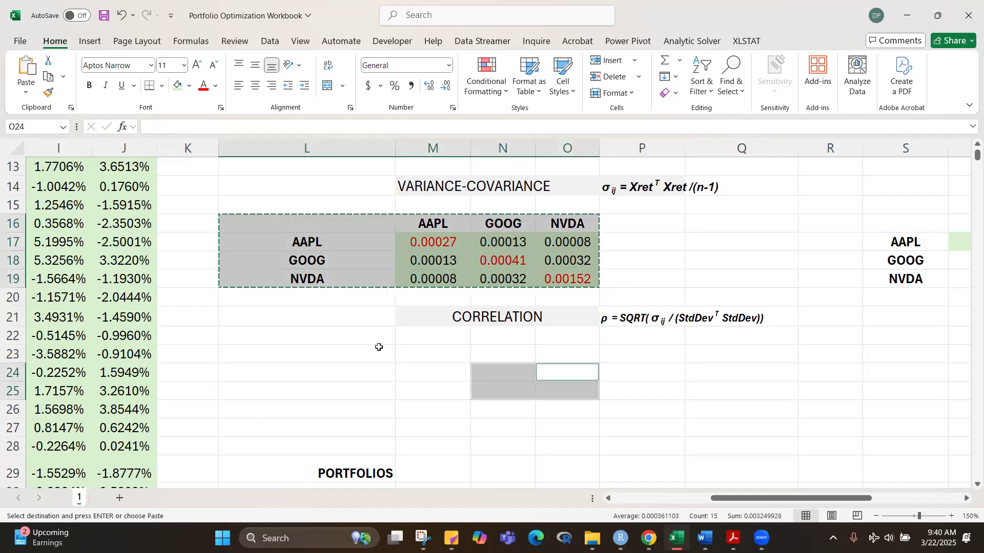
{"action": "left_click", "coordinate": [358, 336]}
{"action": "left_click", "coordinate": [343, 353]}
{"action": "key", "text": "BackSpace"}
{"action": "key", "text": "F2"}
{"action": "left_click", "coordinate": [608, 243]}
Step: Copy the labelled variance-covariance table L16:O19 to L23, below the CORRELATION heading
{"action": "left_click_drag", "start_coordinate": [307, 224], "coordinate": [539, 274]}
{"action": "key", "text": "ctrl+c"}
{"action": "left_click", "coordinate": [302, 358]}
{"action": "key", "text": "ctrl+v"}
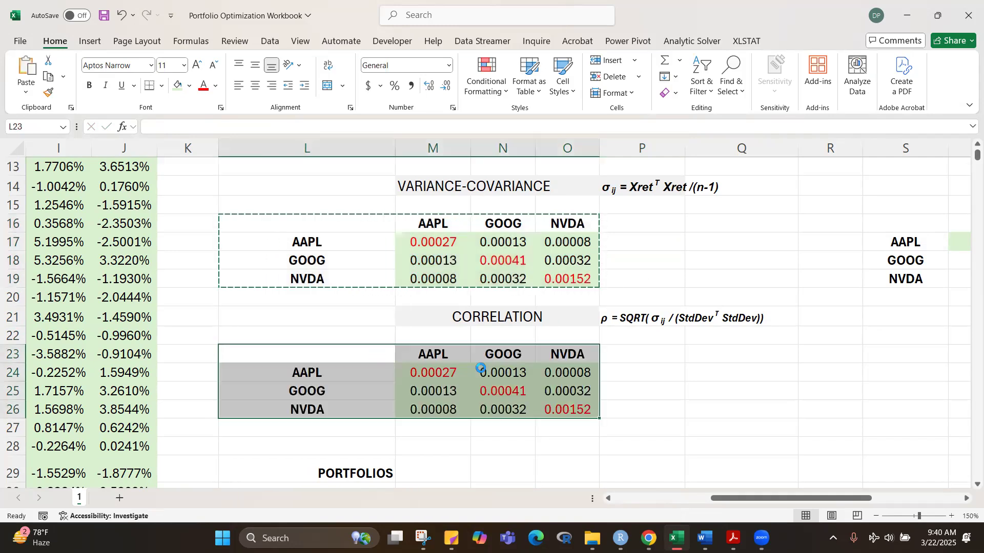
Step: Clear the copied values from M24:O26, keeping the ticker labels and cell formatting
{"action": "left_click", "coordinate": [692, 411]}
{"action": "left_click", "coordinate": [460, 379]}
{"action": "left_click_drag", "start_coordinate": [461, 379], "coordinate": [550, 408]}
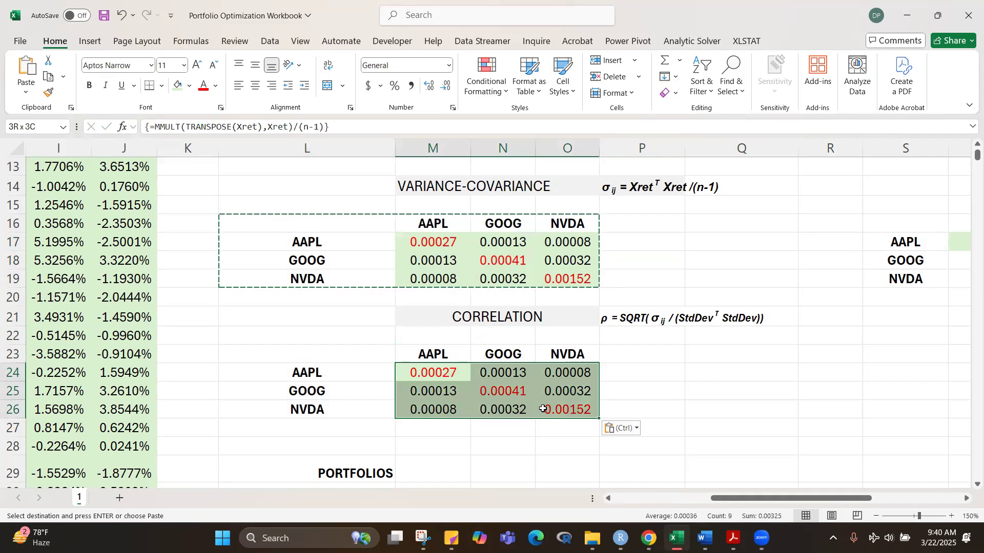
{"action": "key", "text": "Delete"}
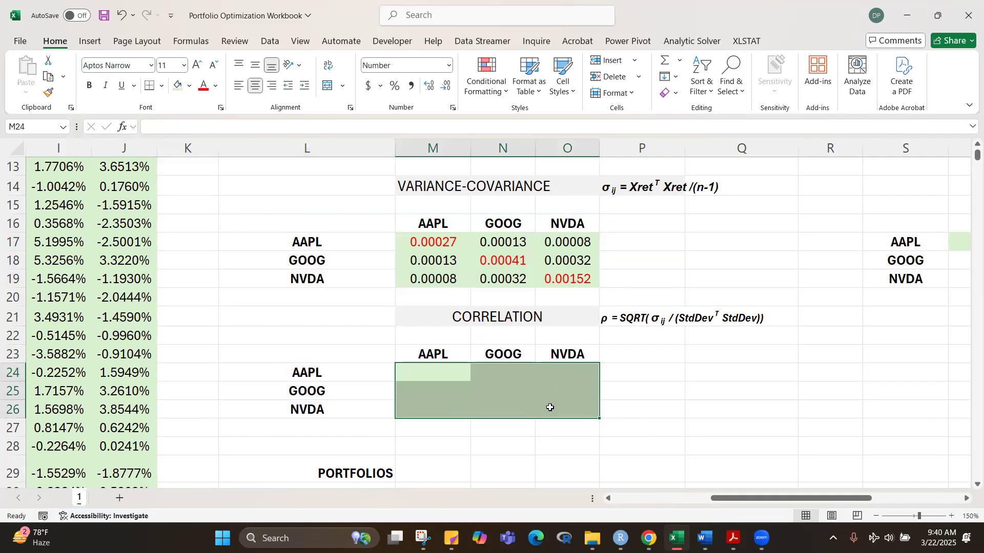
{"action": "left_click", "coordinate": [743, 429]}
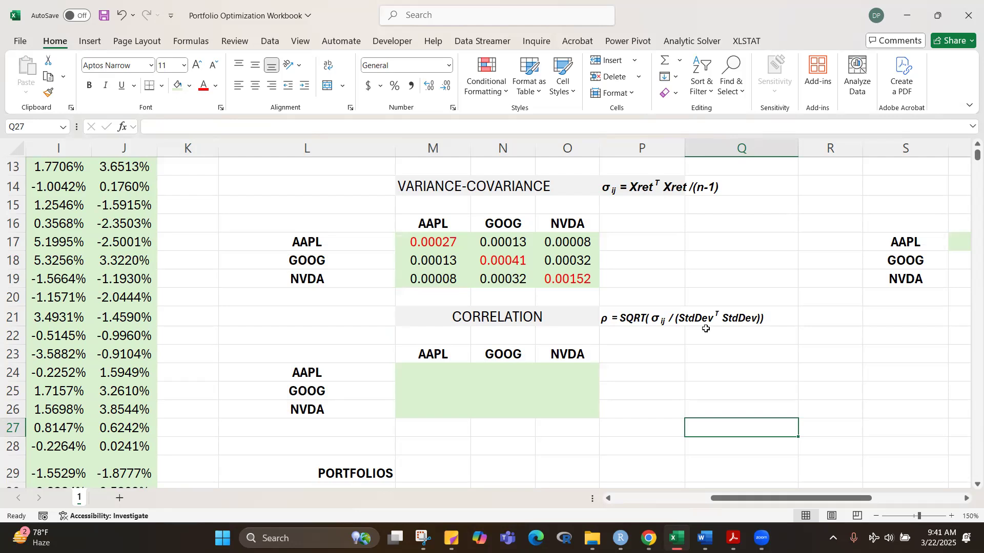
Step: Start a correlation formula across M24:O26 with =SQRT(VarCovar/, using the defined name for the covariance matrix
{"action": "left_click_drag", "start_coordinate": [421, 370], "coordinate": [563, 413]}
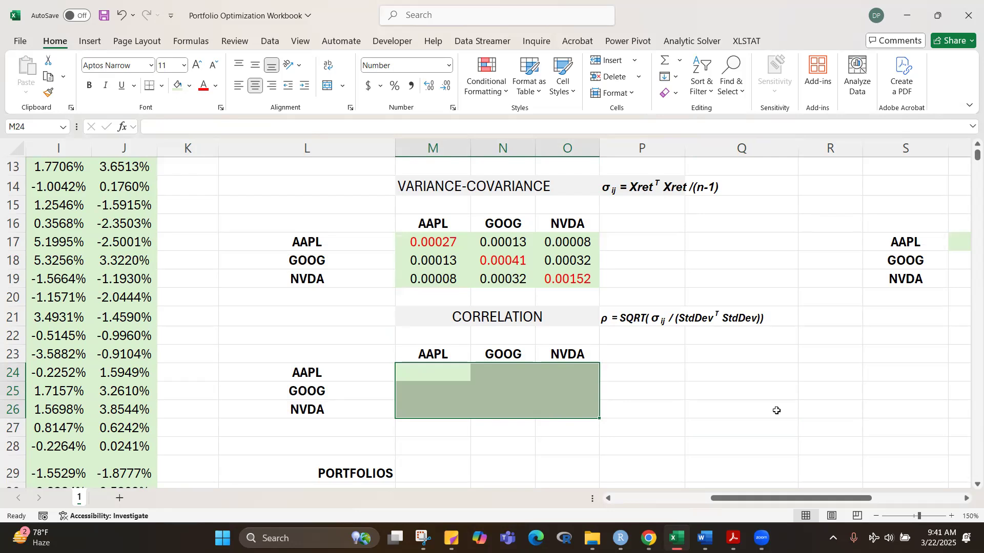
{"action": "type", "text": "="}
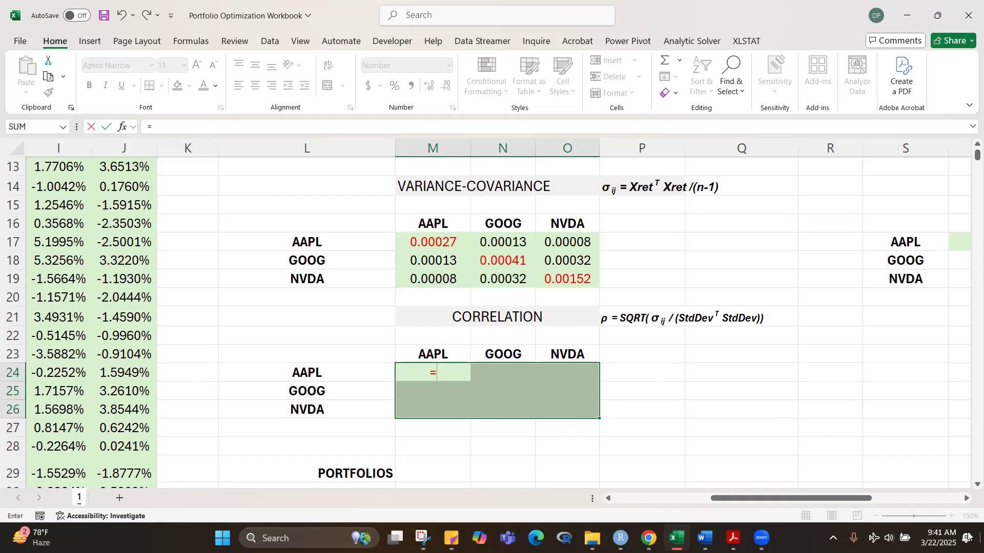
{"action": "type", "text": "SQRT"}
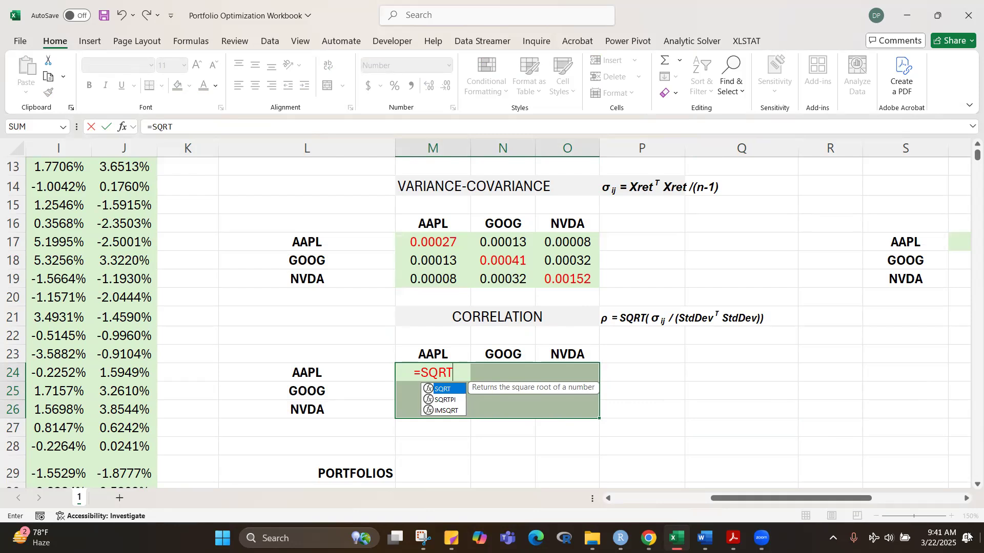
{"action": "type", "text": "("}
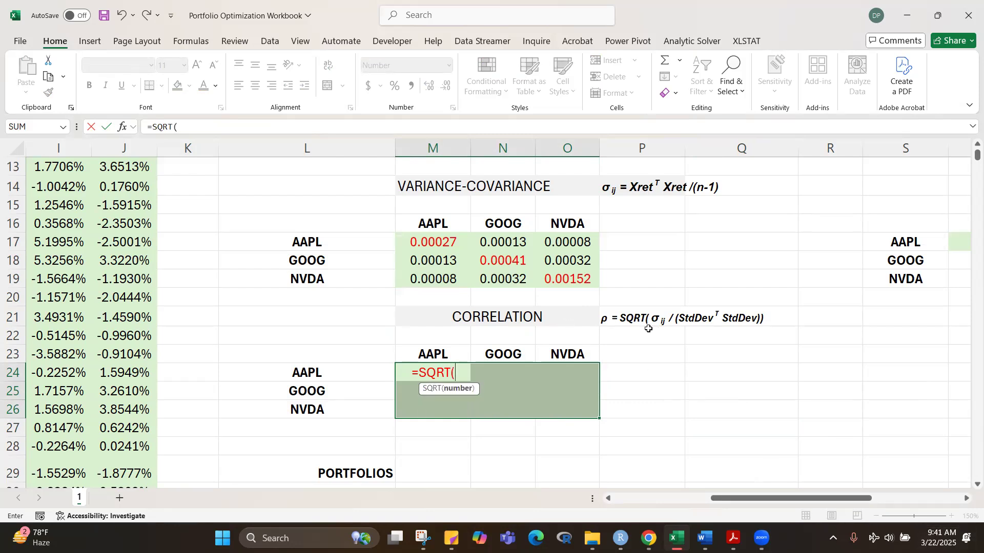
{"action": "type", "text": "VAR"}
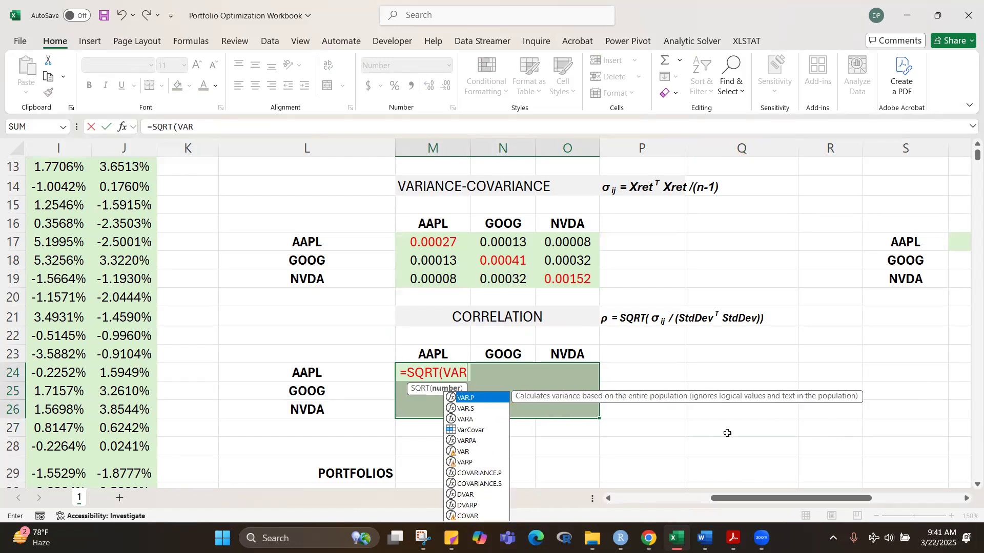
{"action": "key", "text": "Down"}
{"action": "key", "text": "Down"}
{"action": "key", "text": "Down"}
{"action": "key", "text": "Tab"}
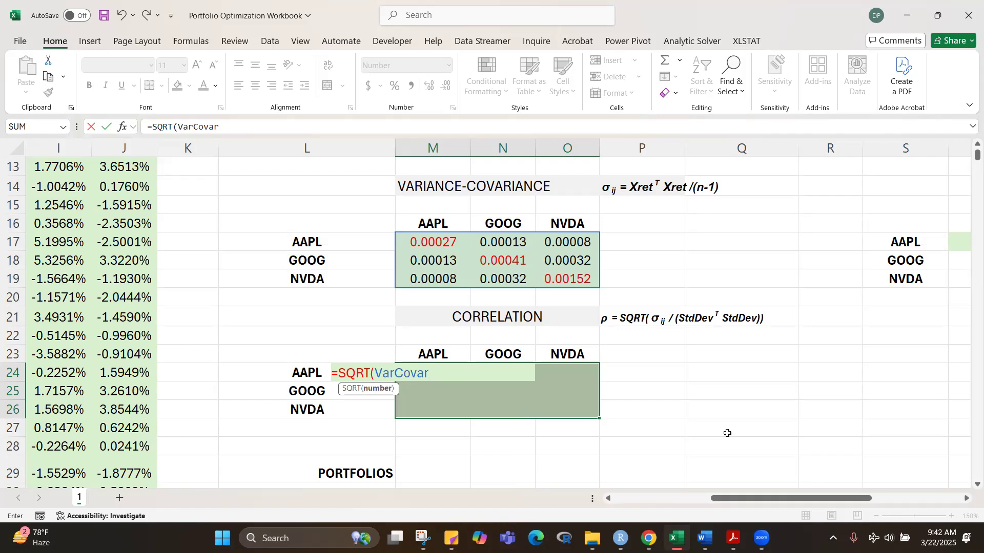
{"action": "type", "text": "/"}
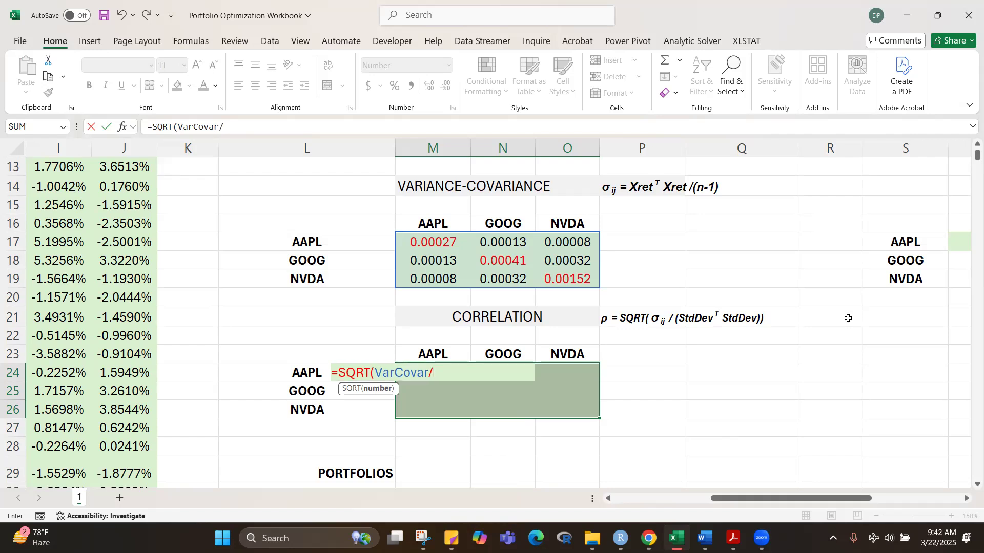
{"action": "left_click", "coordinate": [840, 459]}
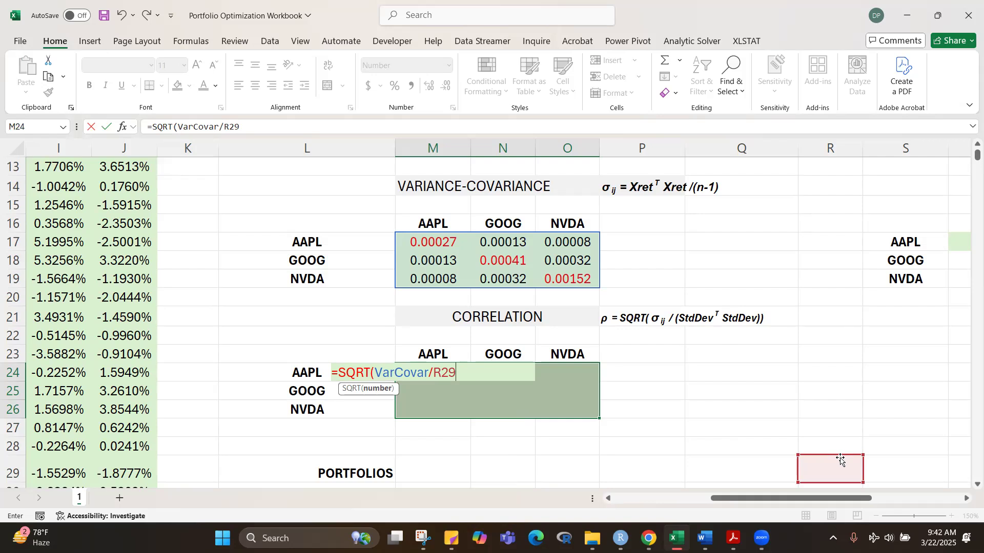
{"action": "type", "text": "MULT("}
{"action": "key", "text": "BackSpace"}
{"action": "key", "text": "BackSpace"}
{"action": "key", "text": "BackSpace"}
{"action": "key", "text": "BackSpace"}
{"action": "key", "text": "BackSpace"}
{"action": "key", "text": "BackSpace"}
{"action": "key", "text": "BackSpace"}
{"action": "key", "text": "BackSpace"}
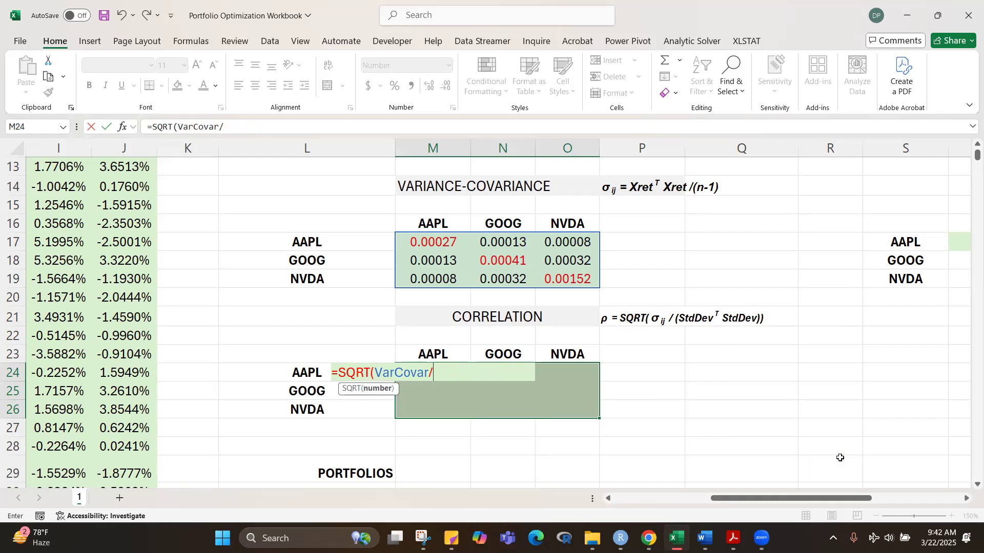
Step: Continue the correlation formula with MMULT(TRANSPOSE(StdDev), using the defined name for the standard deviations as the first array
{"action": "type", "text": "MMULT"}
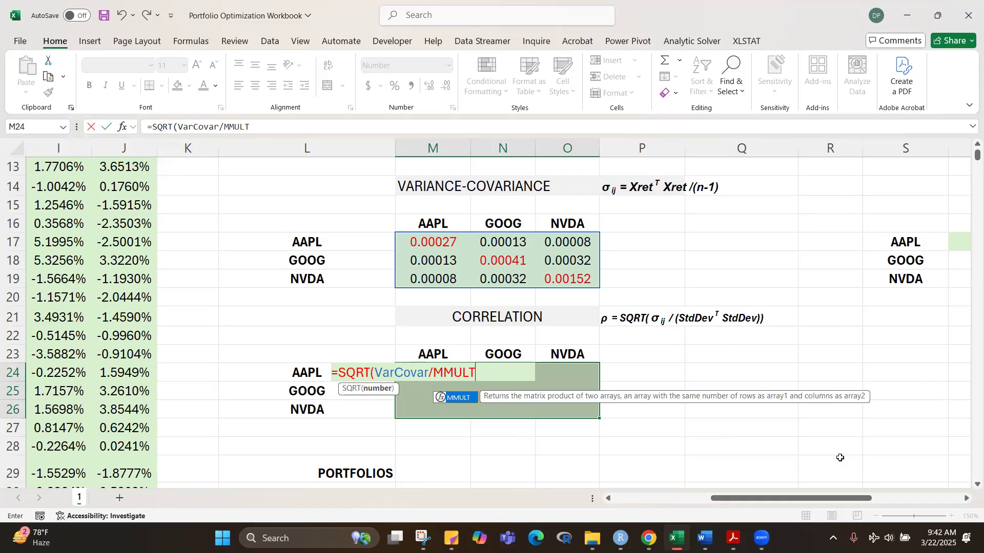
{"action": "type", "text": "("}
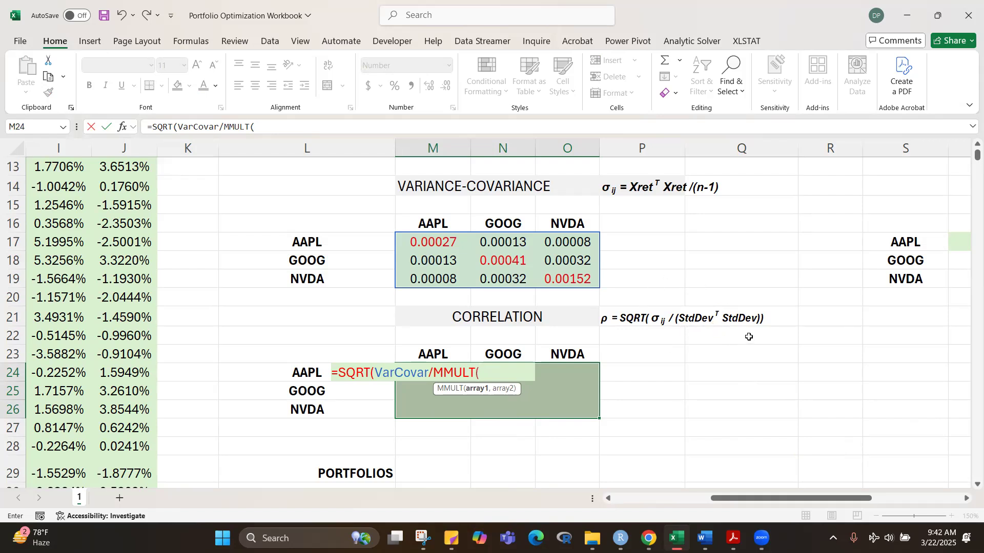
{"action": "type", "text": "TRANS"}
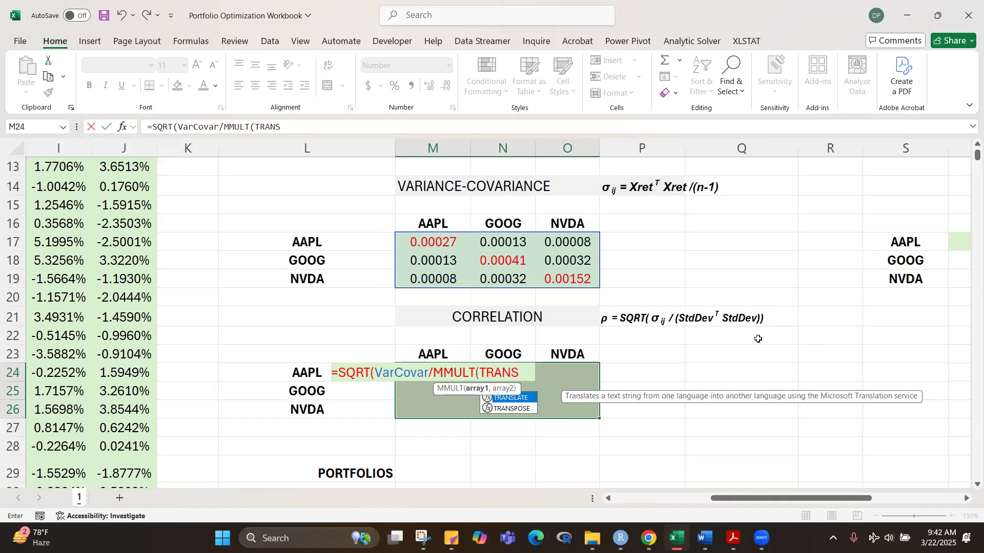
{"action": "type", "text": "POSE"}
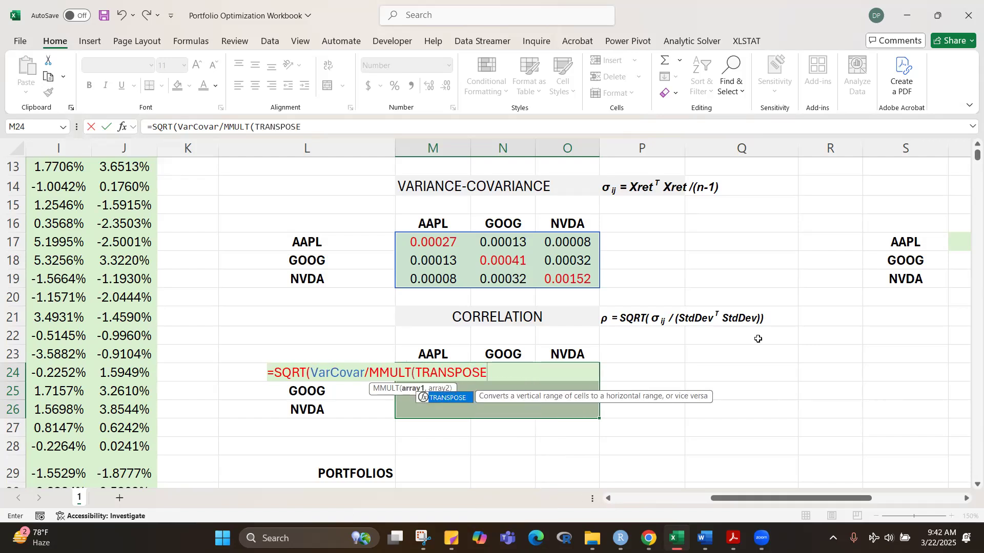
{"action": "type", "text": "("}
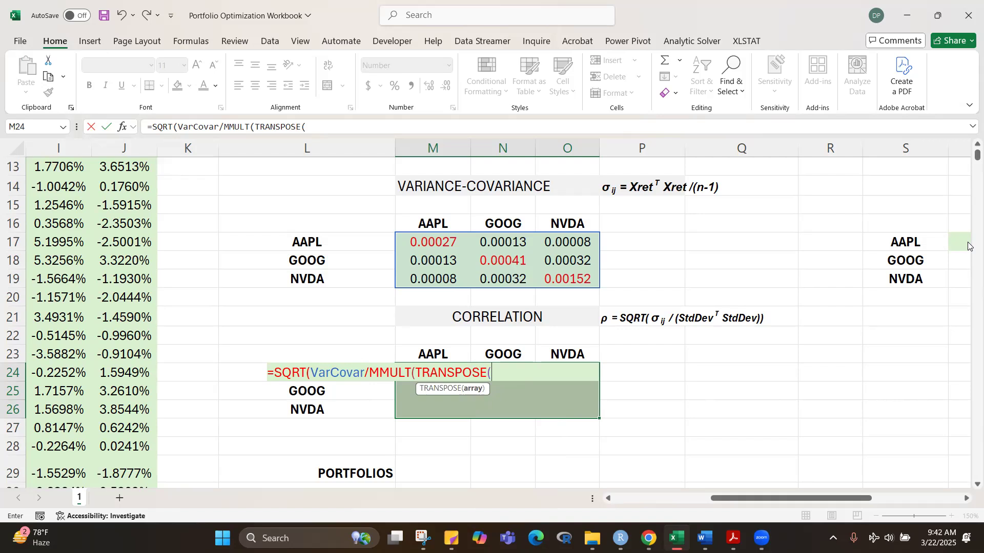
{"action": "left_click_drag", "start_coordinate": [969, 154], "coordinate": [968, 152]}
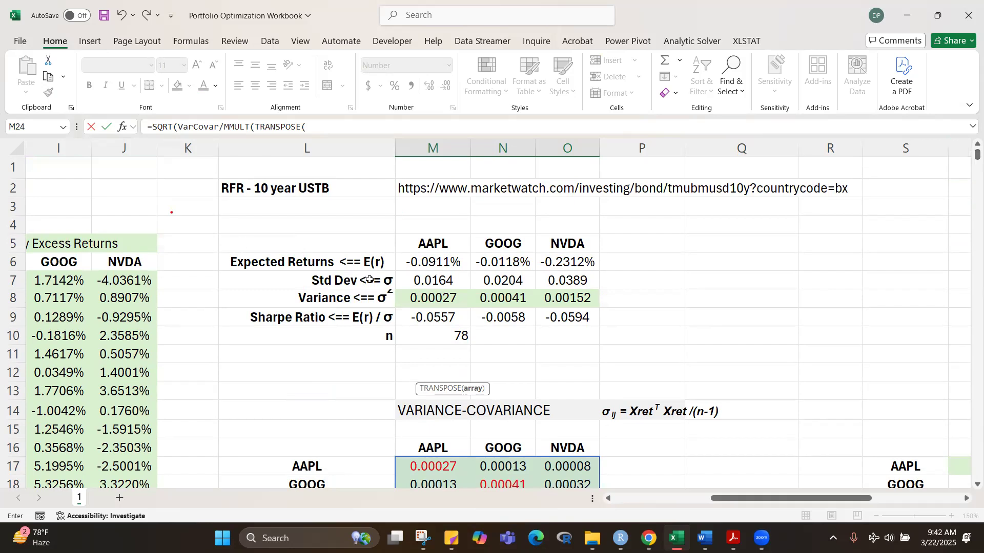
{"action": "mouse_move", "coordinate": [968, 158]}
{"action": "left_mouse_down"}
{"action": "mouse_move", "coordinate": [969, 173]}
{"action": "mouse_move", "coordinate": [969, 155]}
{"action": "left_mouse_up"}
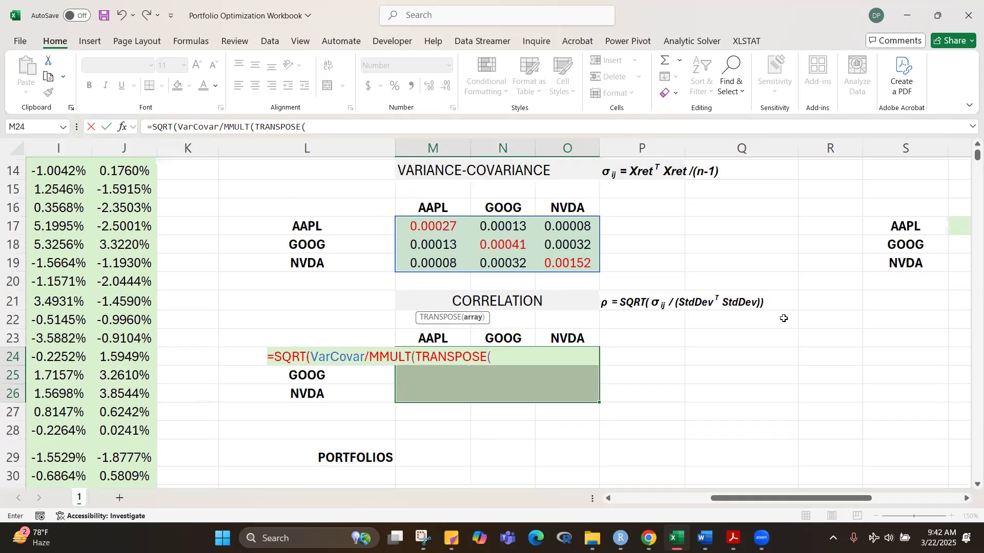
{"action": "type", "text": "sTD"}
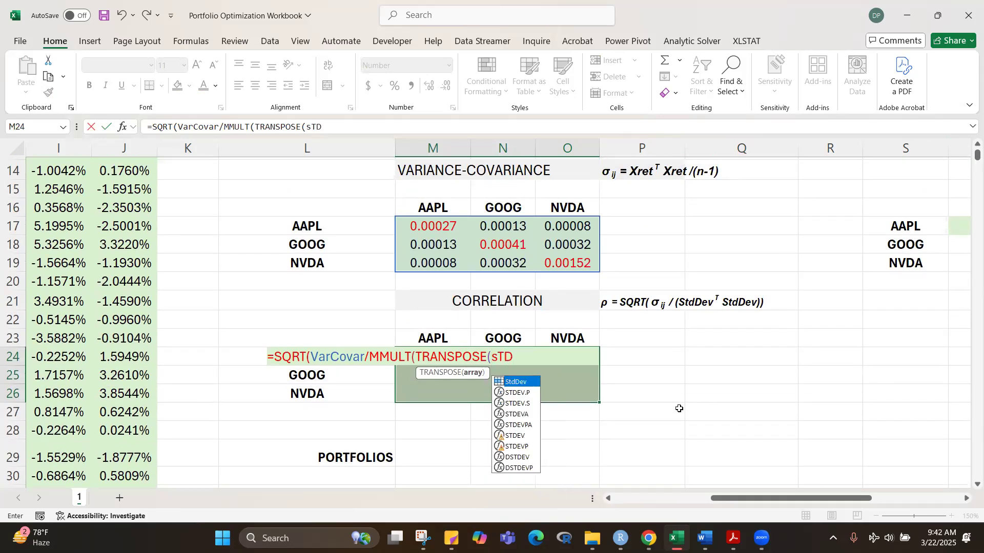
{"action": "key", "text": "Tab"}
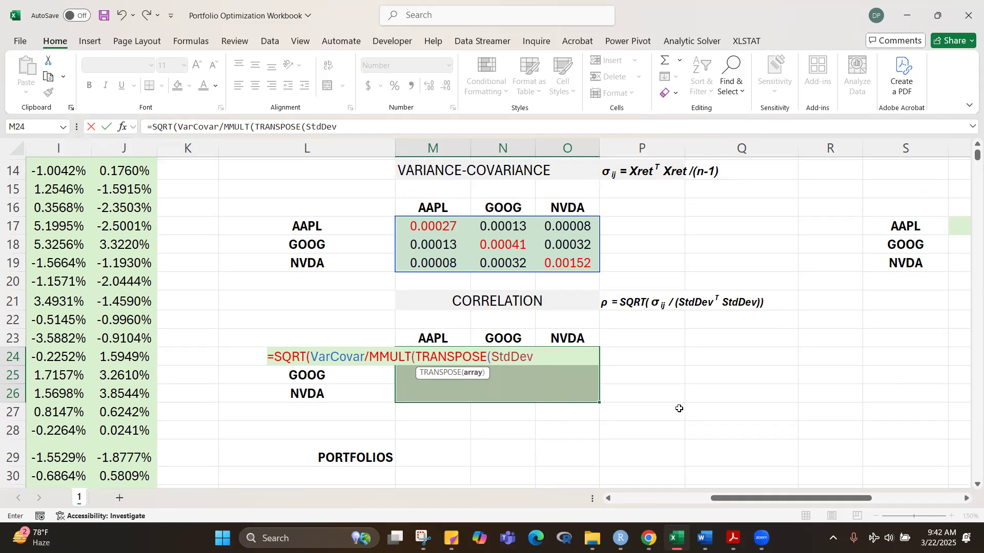
{"action": "type", "text": ")"}
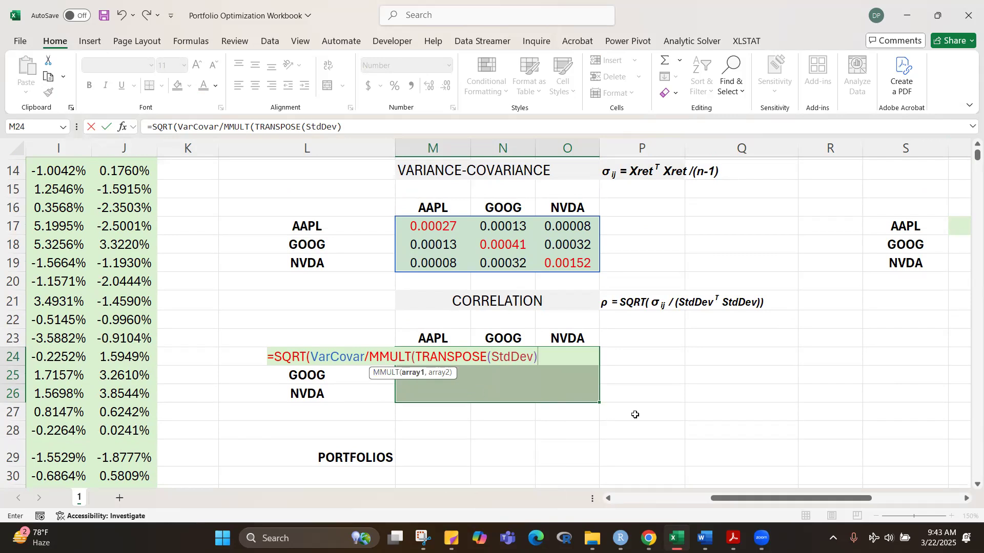
Step: Add StdDev as the second MMULT array, close the correlation formula, and enter it as an array formula across M24:O26
{"action": "type", "text": ",sTD"}
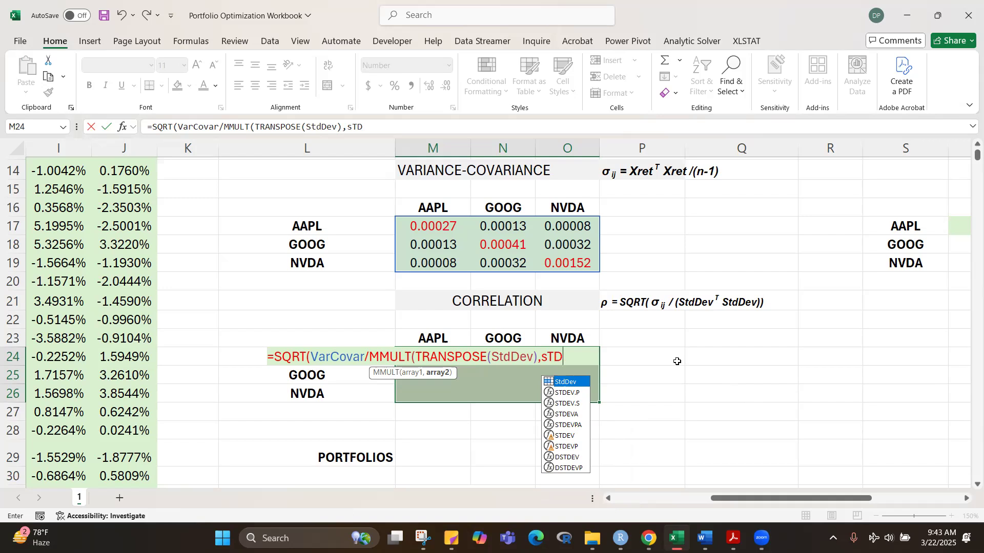
{"action": "key", "text": "BackSpace"}
{"action": "key", "text": "BackSpace"}
{"action": "key", "text": "BackSpace"}
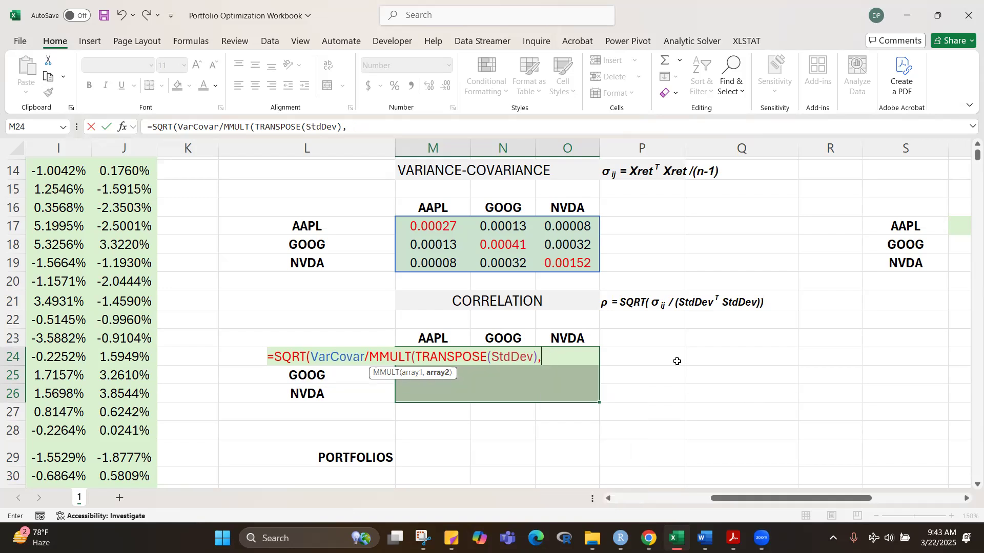
{"action": "type", "text": "Std"}
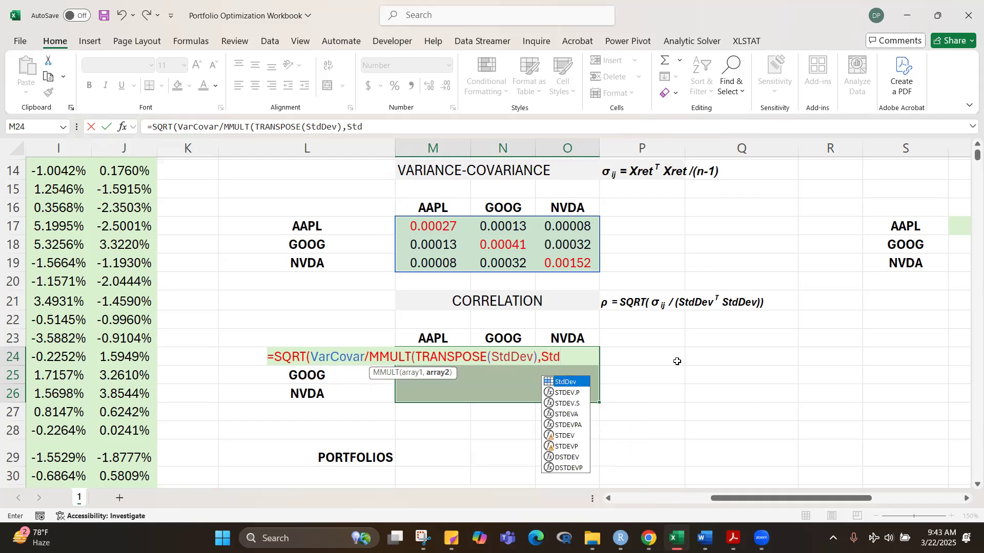
{"action": "key", "text": "Tab"}
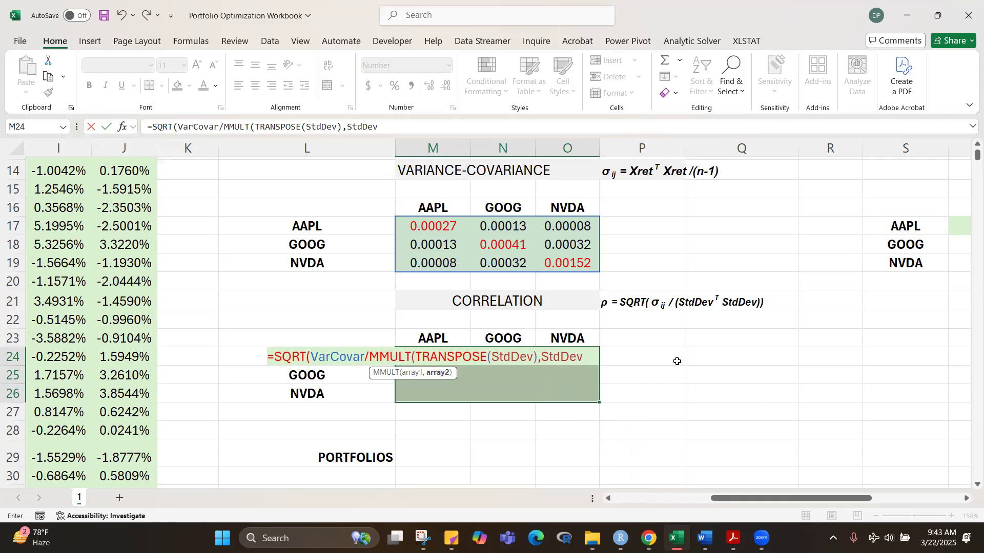
{"action": "type", "text": ")"}
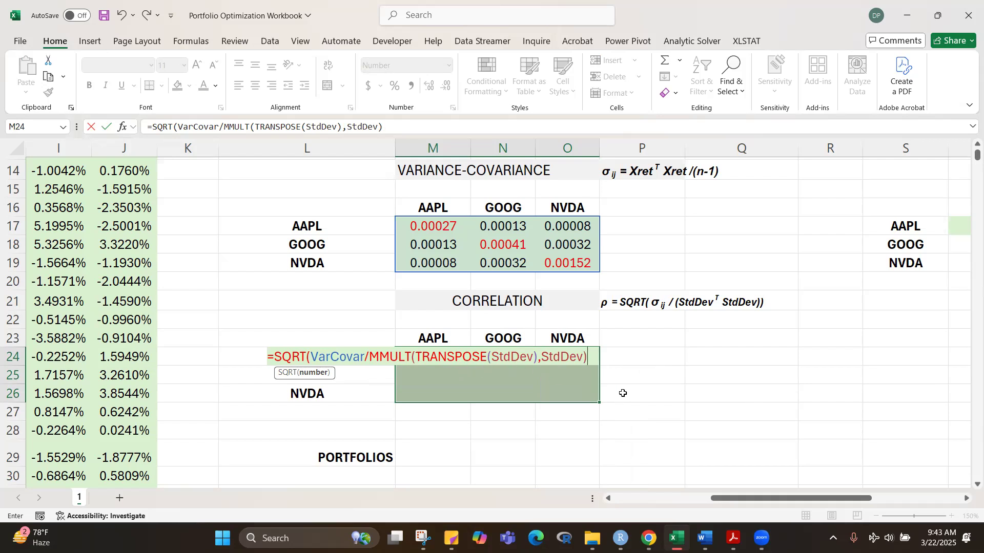
{"action": "type", "text": ")"}
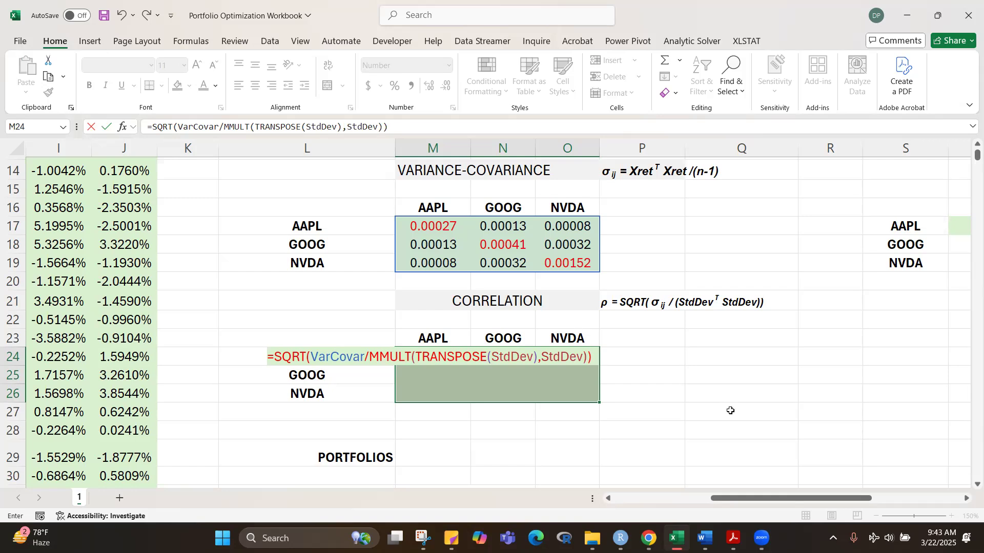
{"action": "key", "text": "ctrl+shift+Return"}
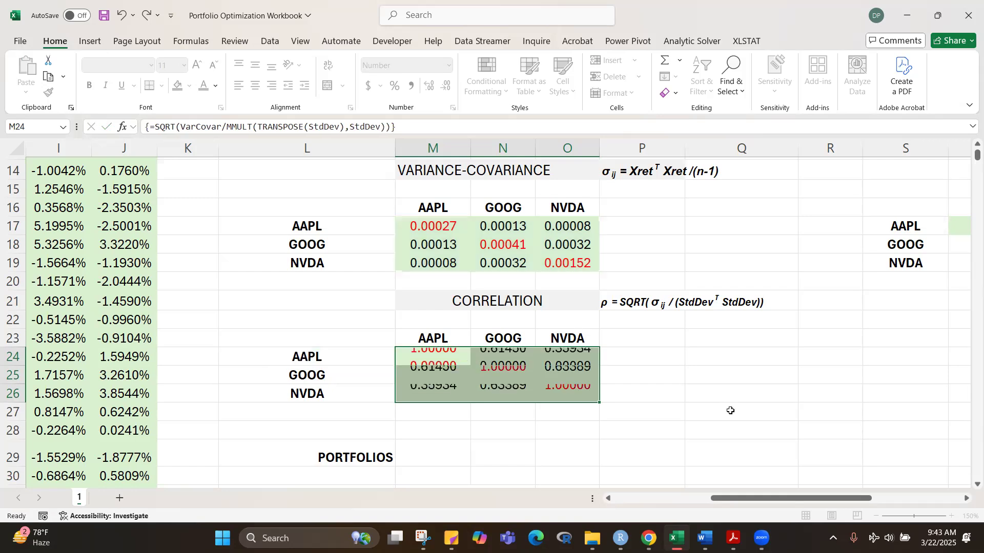
{"action": "left_click", "coordinate": [731, 411]}
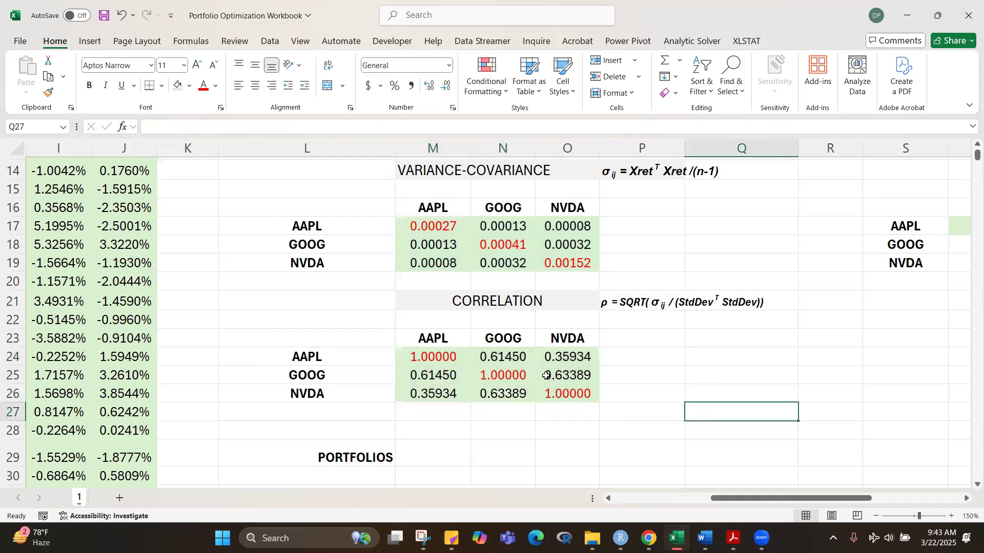
Step: Inspect the diagonal cells M24, N25 and O26 of the correlation matrix and their array formula
{"action": "left_click", "coordinate": [438, 354]}
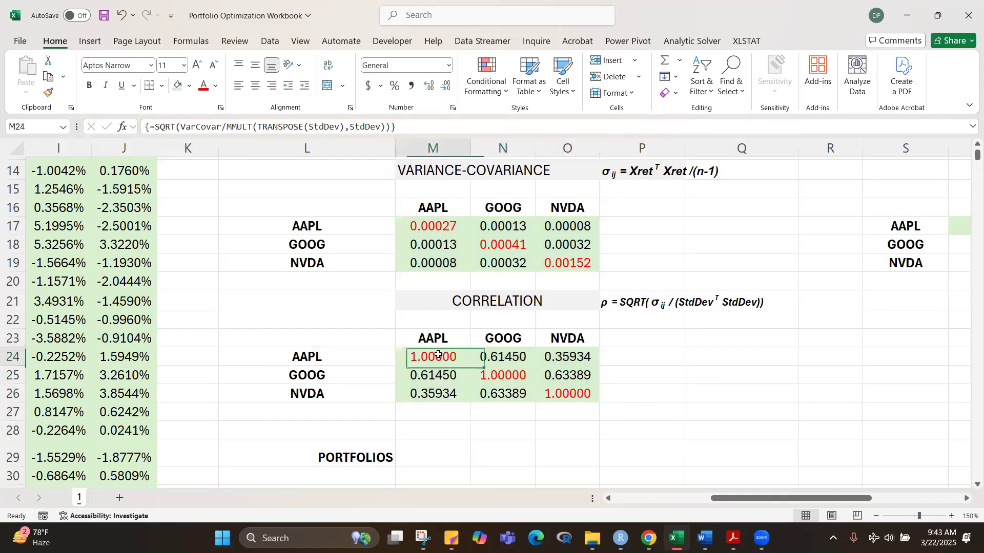
{"action": "left_click", "coordinate": [504, 372]}
{"action": "left_click", "coordinate": [559, 393]}
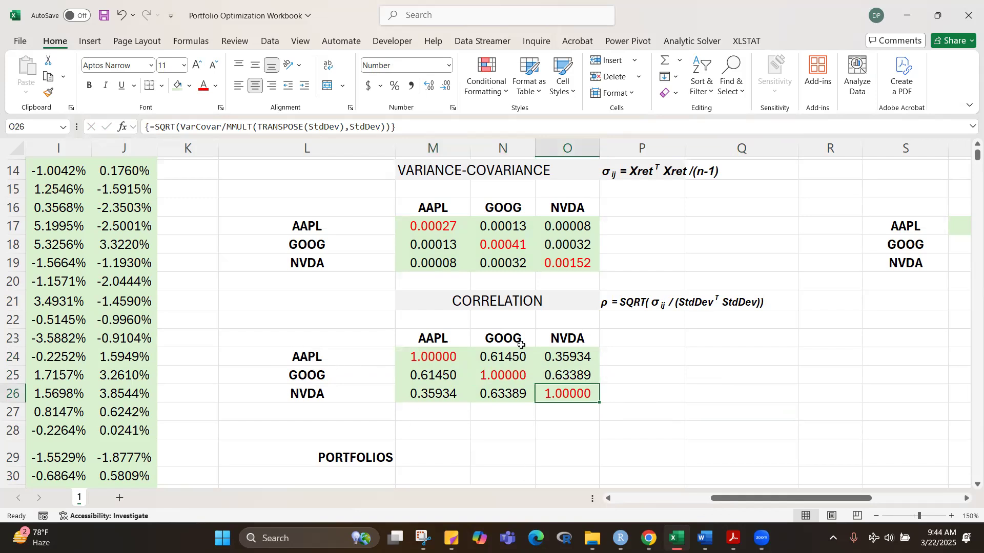
{"action": "left_click", "coordinate": [718, 417]}
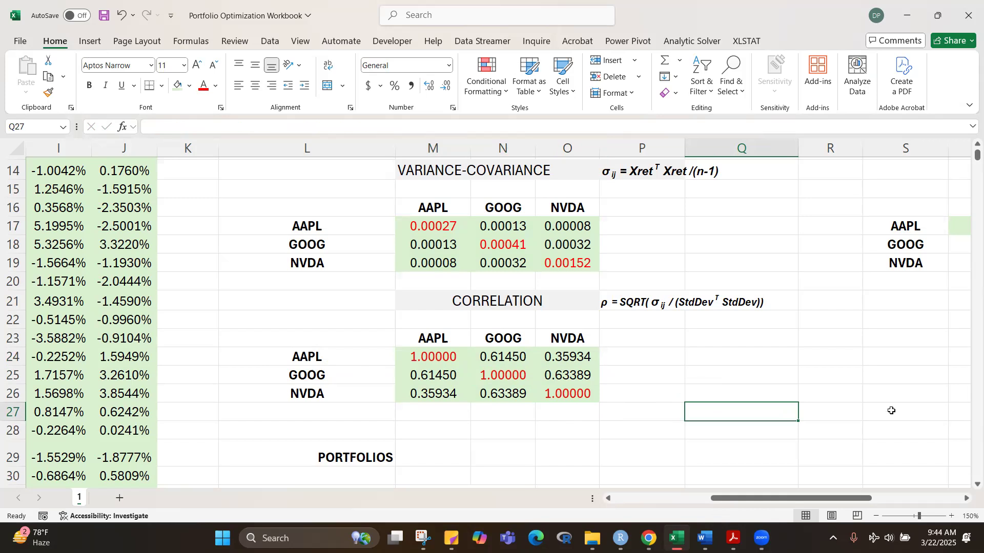
Step: Review the price and return columns, the risk statistics, both matrices, and the PORTFOLIOS section below them
{"action": "scroll", "coordinate": [892, 351], "scroll_direction": "up", "scroll_amount": 2}
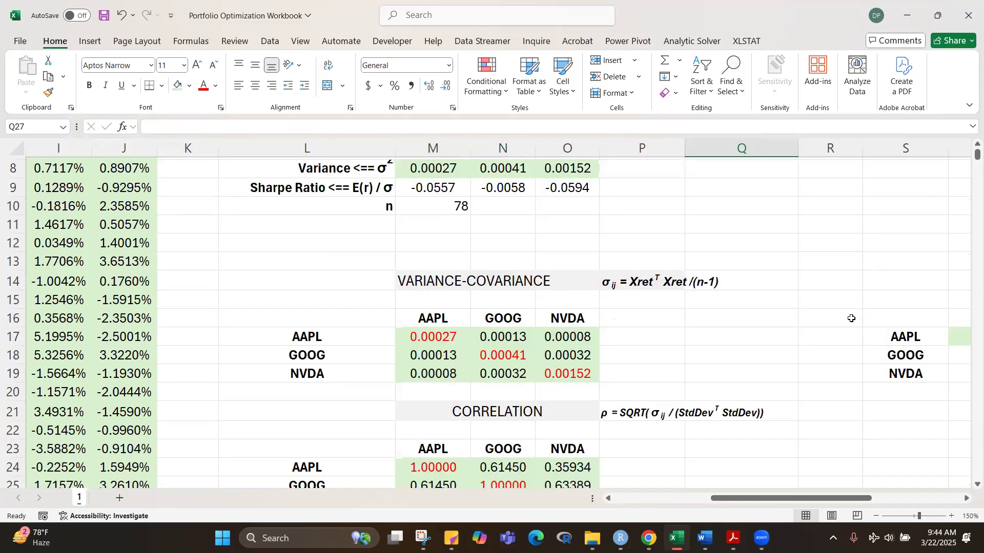
{"action": "scroll", "coordinate": [853, 318], "scroll_direction": "down", "scroll_amount": 2}
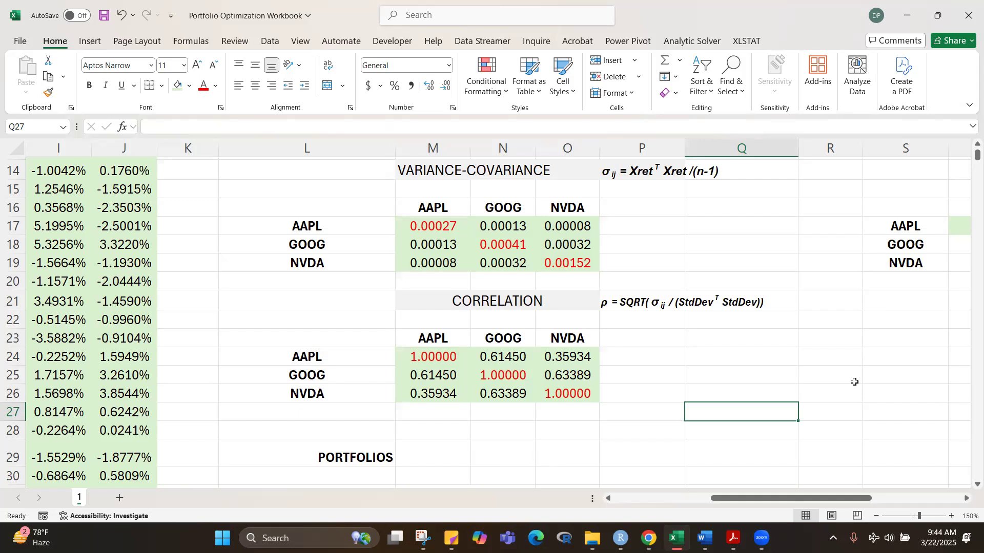
{"action": "scroll", "coordinate": [862, 382], "scroll_direction": "down", "scroll_amount": 1}
{"action": "scroll", "coordinate": [862, 382], "scroll_direction": "down", "scroll_amount": 3}
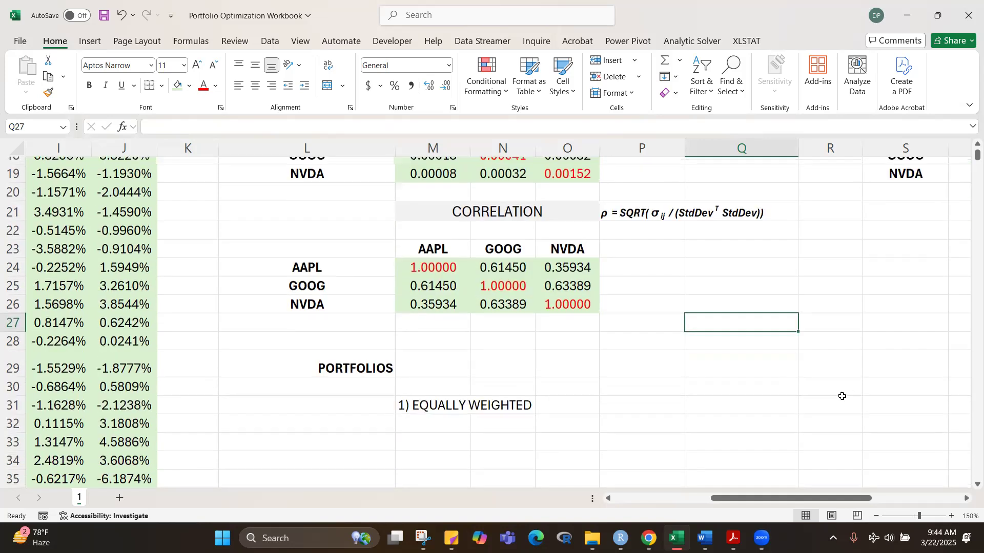
{"action": "scroll", "coordinate": [840, 397], "scroll_direction": "up", "scroll_amount": 3}
{"action": "scroll", "coordinate": [840, 398], "scroll_direction": "up", "scroll_amount": 5}
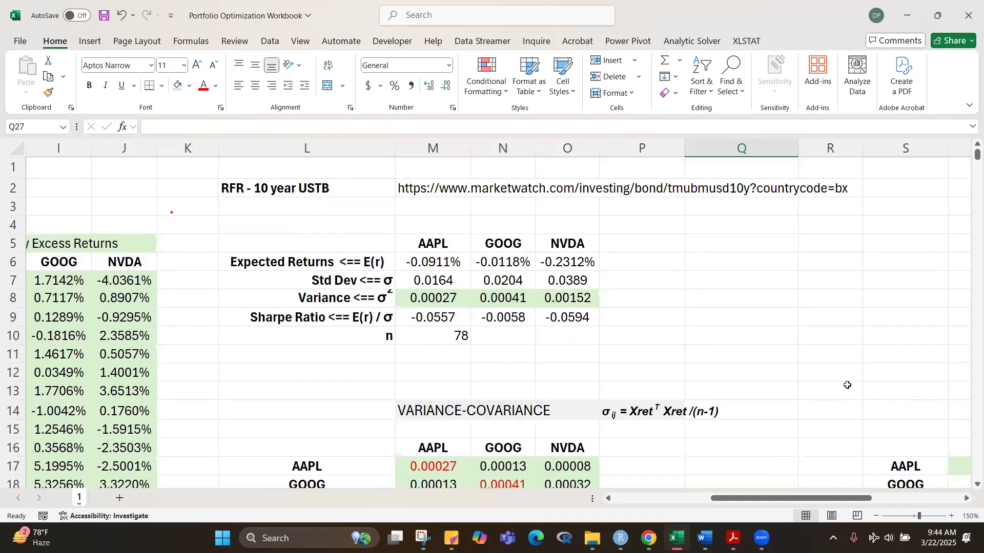
{"action": "scroll", "coordinate": [850, 394], "scroll_direction": "down", "scroll_amount": 3}
{"action": "scroll", "coordinate": [854, 403], "scroll_direction": "up", "scroll_amount": 3}
{"action": "left_click_drag", "start_coordinate": [735, 499], "coordinate": [527, 494]}
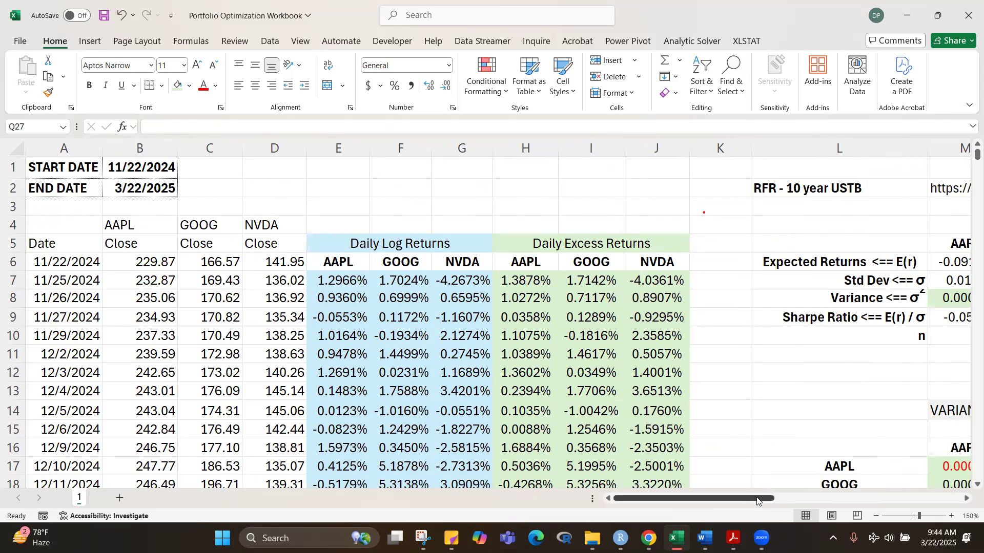
{"action": "left_click_drag", "start_coordinate": [758, 499], "coordinate": [844, 484]}
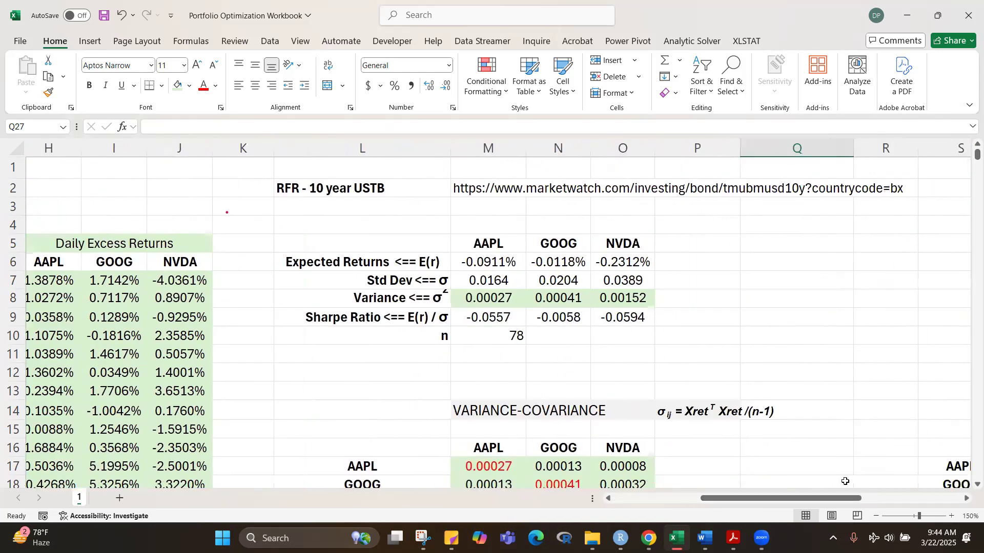
{"action": "left_click_drag", "start_coordinate": [975, 153], "coordinate": [968, 154]}
{"action": "scroll", "coordinate": [780, 436], "scroll_direction": "down", "scroll_amount": 3}
{"action": "scroll", "coordinate": [784, 440], "scroll_direction": "down", "scroll_amount": 5}
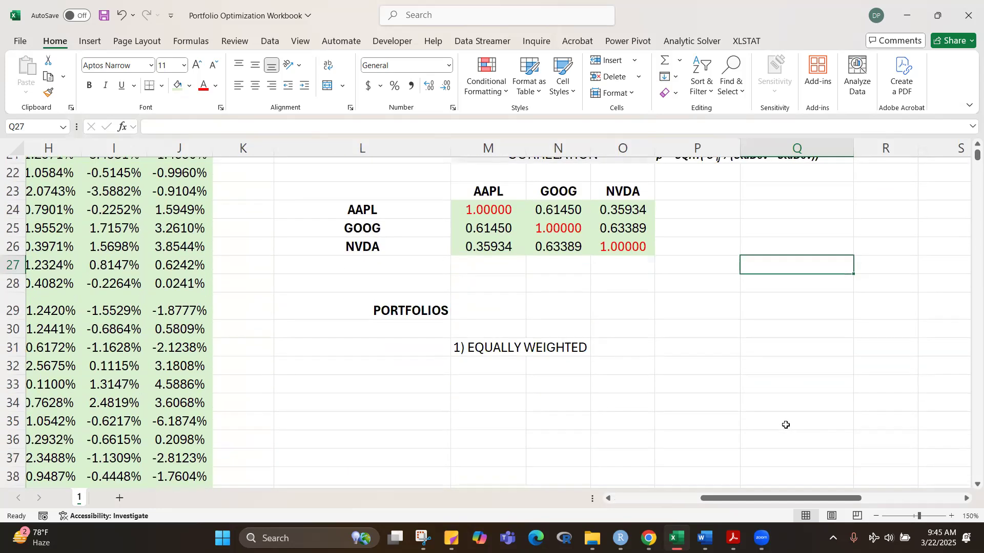
{"action": "scroll", "coordinate": [798, 400], "scroll_direction": "down", "scroll_amount": 3}
{"action": "scroll", "coordinate": [799, 414], "scroll_direction": "up", "scroll_amount": 3}
{"action": "scroll", "coordinate": [799, 414], "scroll_direction": "up", "scroll_amount": 2}
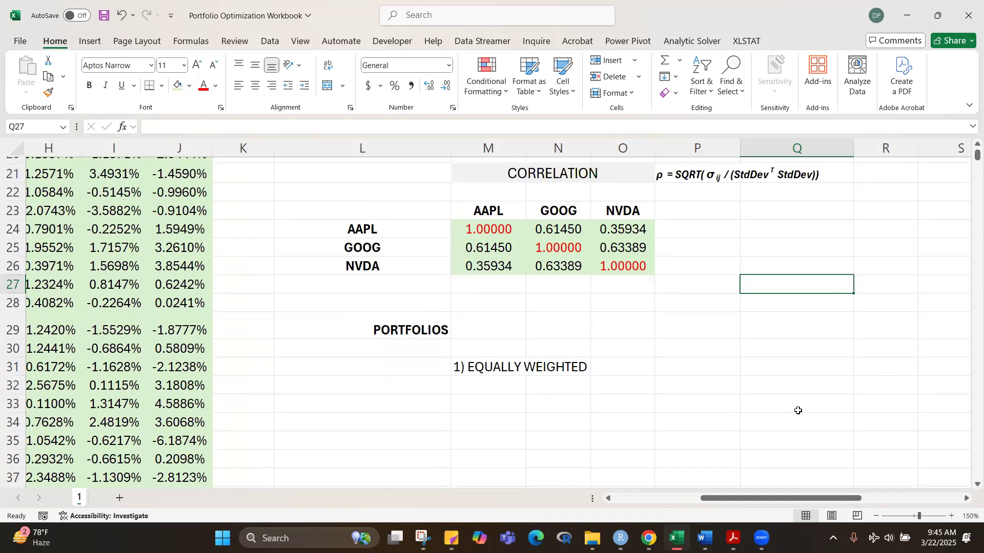
Step: Enter the label Weights in L32, below the 1) EQUALLY WEIGHTED portfolio heading row
{"action": "scroll", "coordinate": [798, 419], "scroll_direction": "down", "scroll_amount": 2}
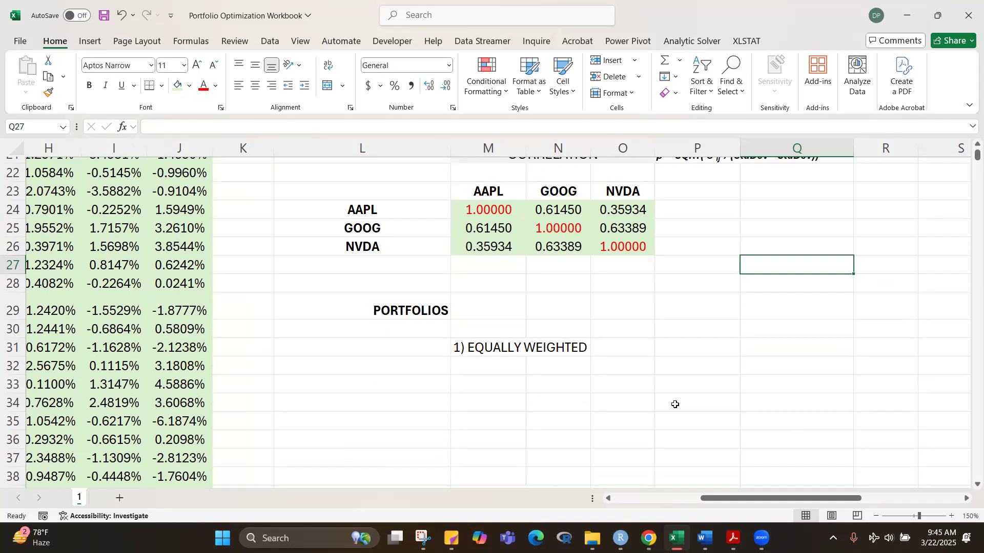
{"action": "left_click", "coordinate": [398, 368]}
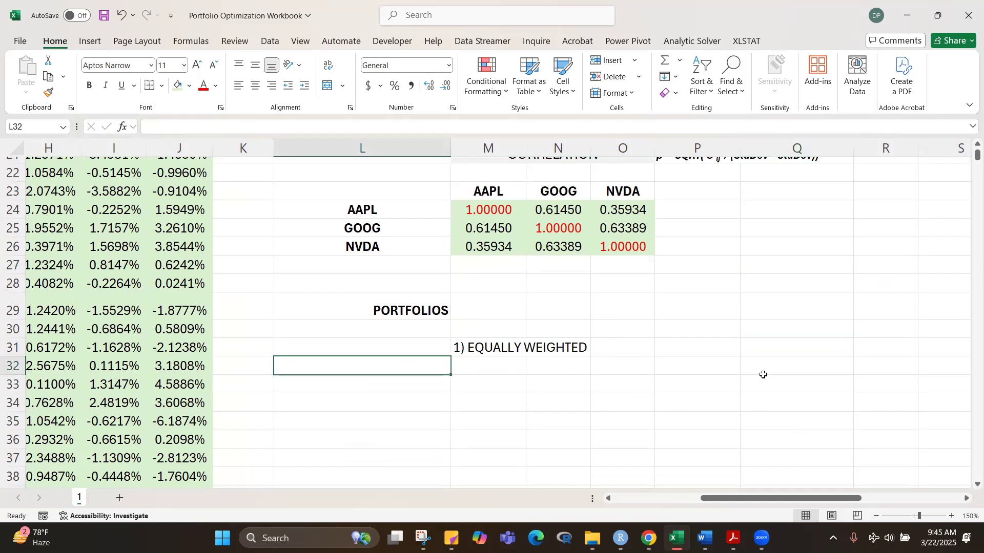
{"action": "type", "text": "Weights"}
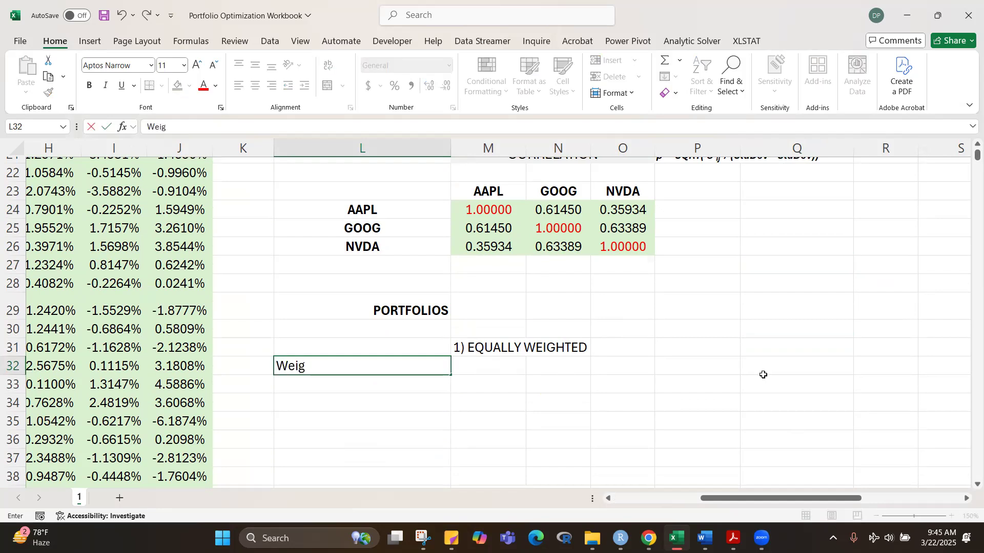
{"action": "key", "text": "Return"}
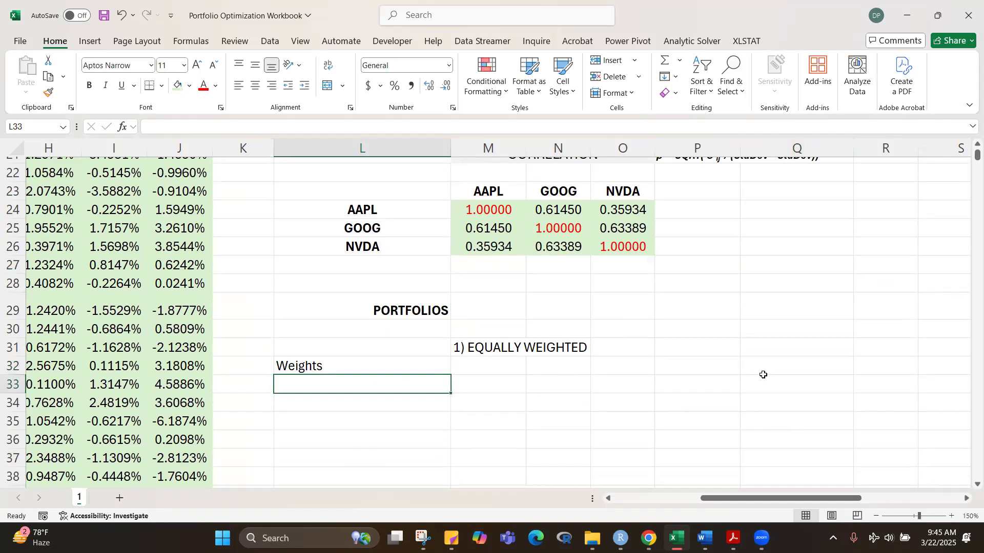
Step: Examine the second variance-covariance table in S16:V19, and return to the PORTFOLIOS section
{"action": "left_click", "coordinate": [757, 382]}
{"action": "left_click_drag", "start_coordinate": [976, 162], "coordinate": [968, 159]}
{"action": "left_click_drag", "start_coordinate": [828, 499], "coordinate": [963, 498]}
{"action": "left_click_drag", "start_coordinate": [970, 163], "coordinate": [969, 152]}
{"action": "scroll", "coordinate": [780, 279], "scroll_direction": "down", "scroll_amount": 2}
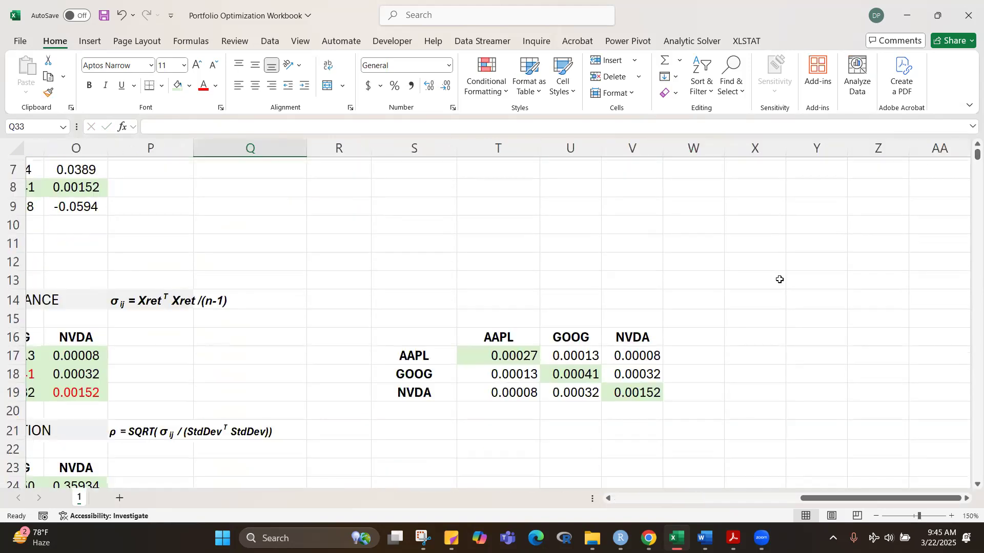
{"action": "scroll", "coordinate": [780, 280], "scroll_direction": "down", "scroll_amount": 2}
{"action": "left_click_drag", "start_coordinate": [803, 499], "coordinate": [685, 499]}
{"action": "scroll", "coordinate": [824, 379], "scroll_direction": "down", "scroll_amount": 3}
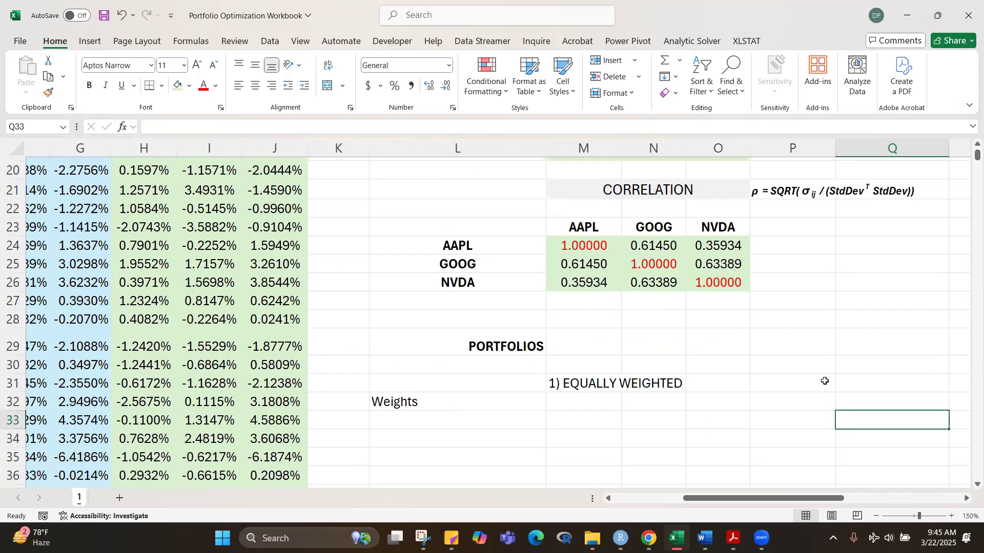
Step: Copy the E(r) part of the Expected Returns label in L6 into L33, below Weights
{"action": "left_click", "coordinate": [463, 386]}
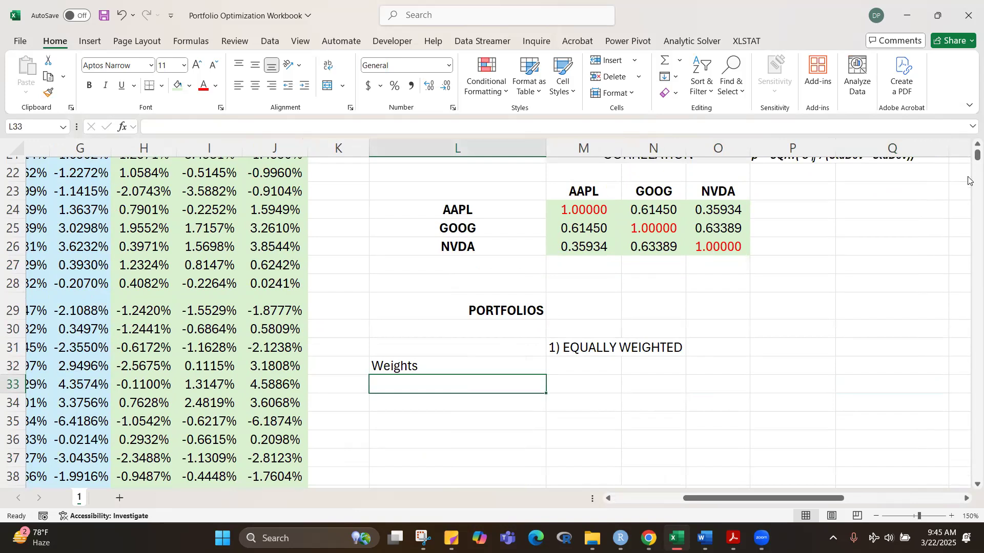
{"action": "scroll", "coordinate": [968, 156], "scroll_direction": "up", "scroll_amount": 7}
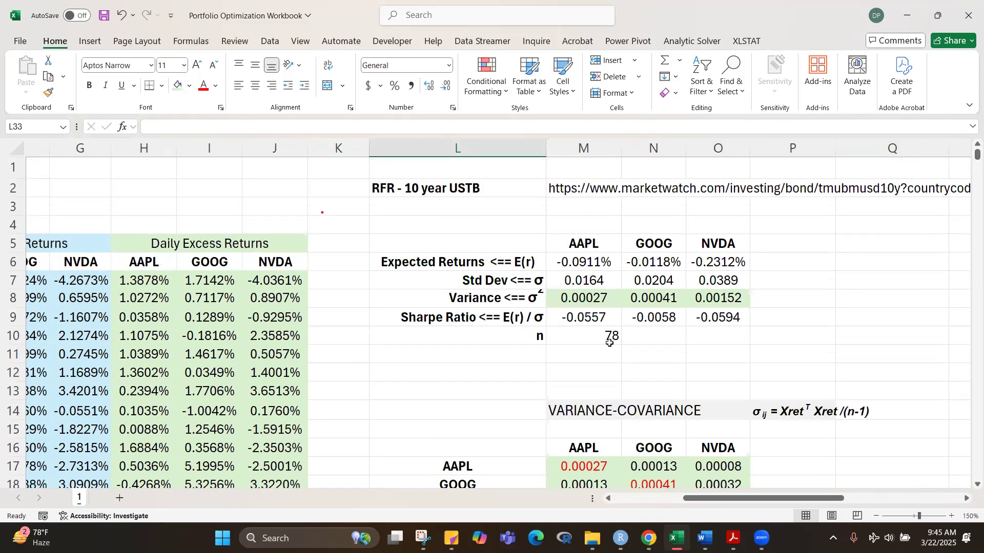
{"action": "left_click", "coordinate": [447, 262]}
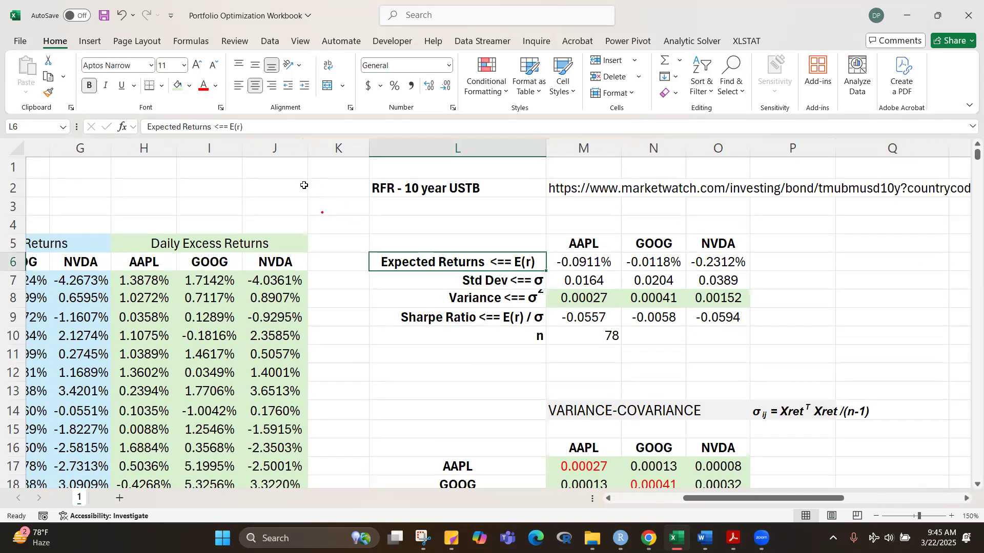
{"action": "left_click_drag", "start_coordinate": [229, 127], "coordinate": [245, 127]}
{"action": "key", "text": "ctrl+c"}
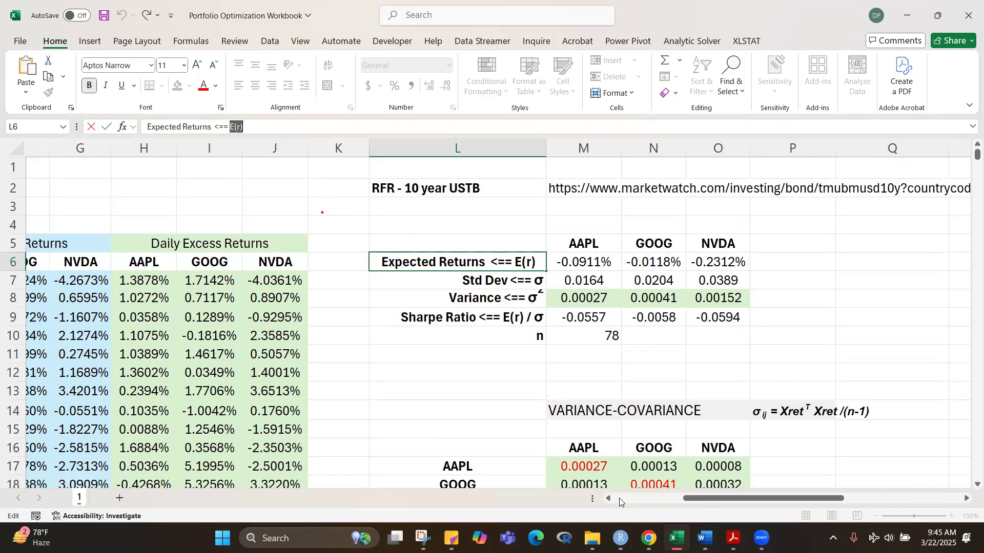
{"action": "key", "text": "Escape"}
{"action": "scroll", "coordinate": [825, 364], "scroll_direction": "down", "scroll_amount": 3}
{"action": "scroll", "coordinate": [825, 364], "scroll_direction": "down", "scroll_amount": 4}
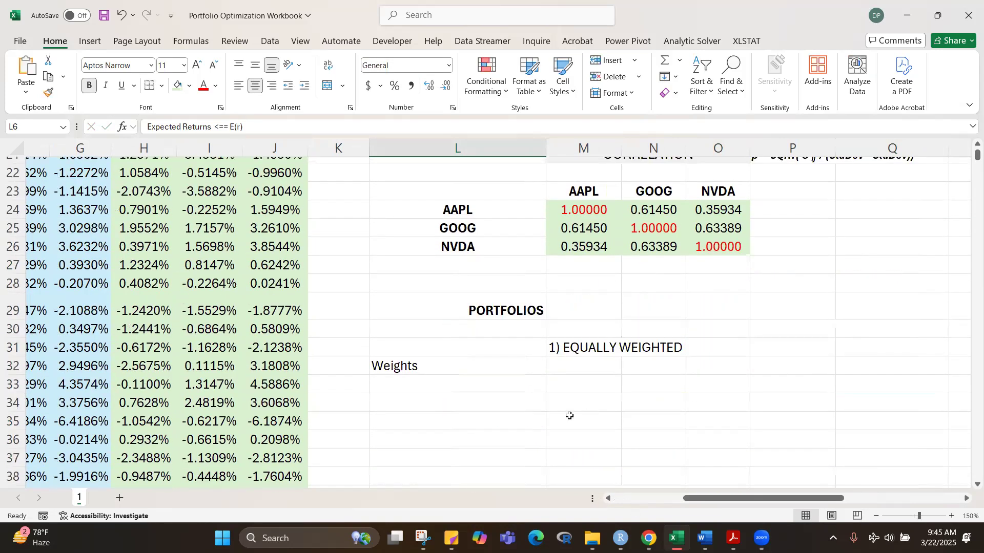
{"action": "left_click", "coordinate": [449, 386]}
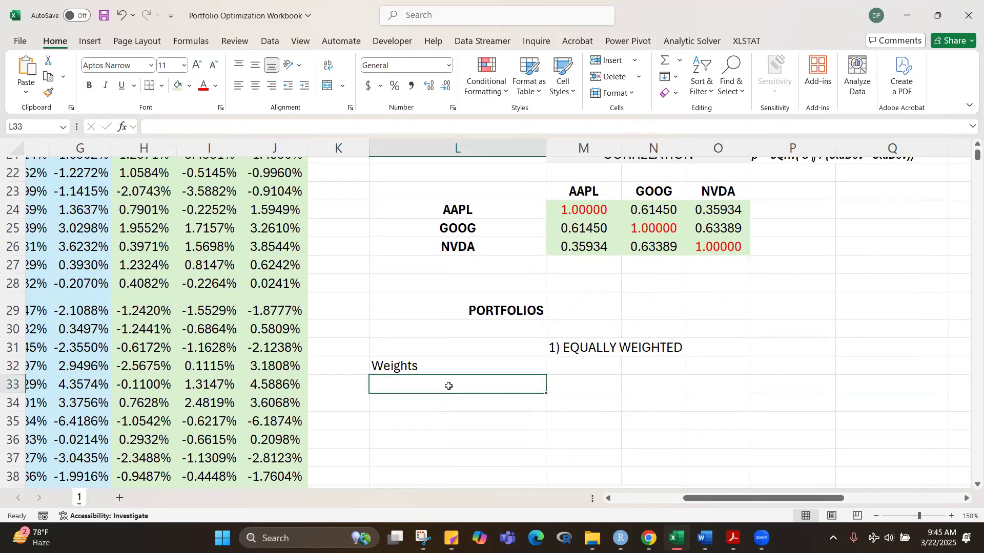
{"action": "key", "text": "ctrl+v"}
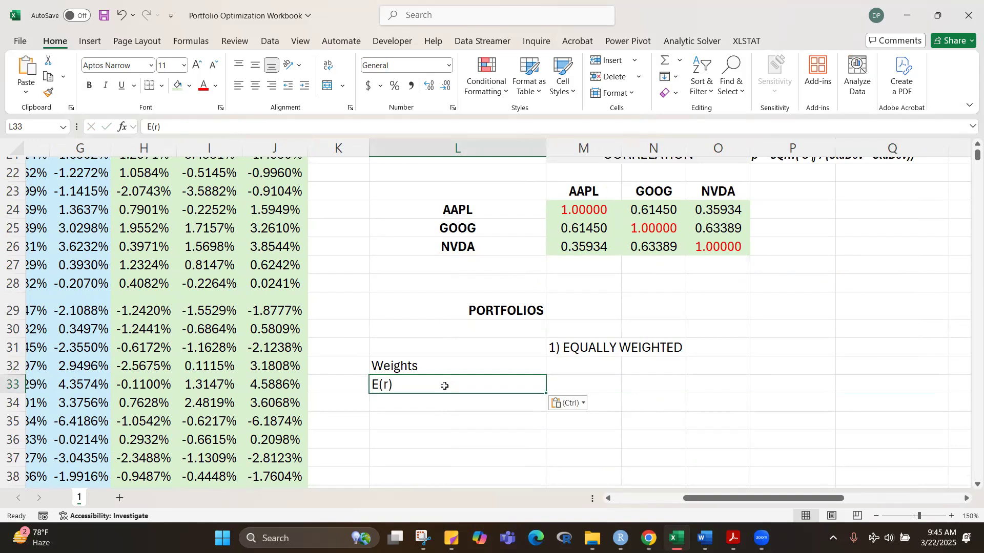
Step: Right-align the Weights and E(r) labels in L32:L33
{"action": "left_click", "coordinate": [684, 419]}
{"action": "left_click_drag", "start_coordinate": [468, 365], "coordinate": [473, 379]}
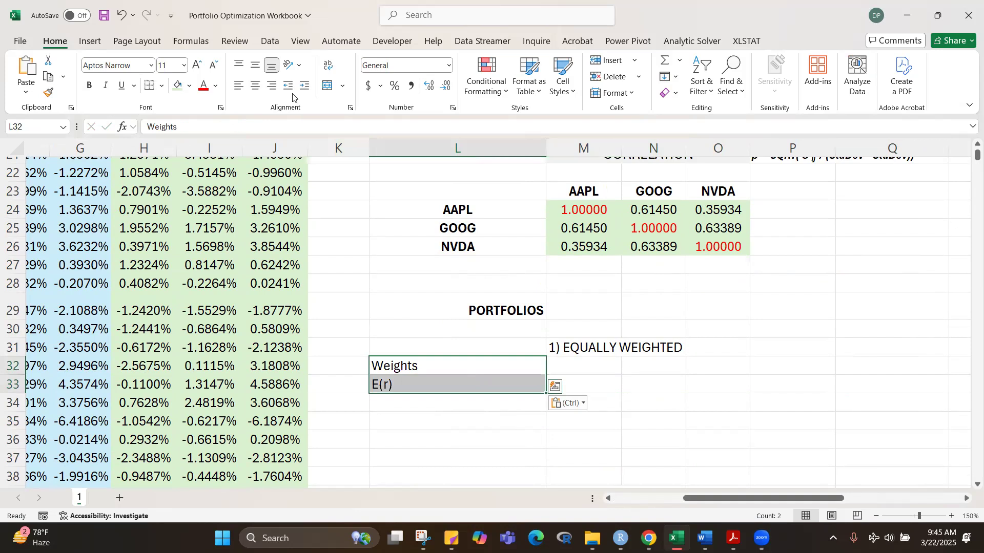
{"action": "left_click", "coordinate": [271, 86]}
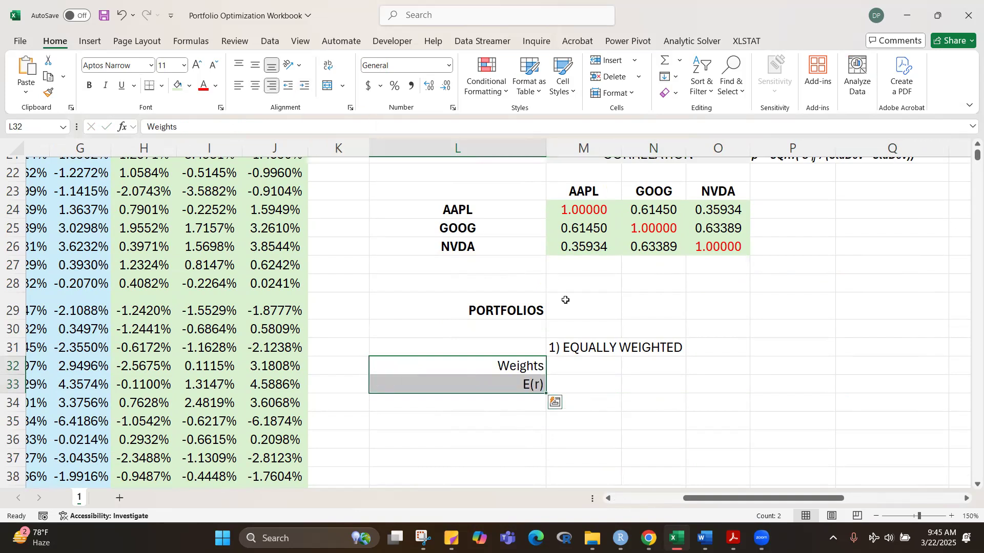
{"action": "left_click", "coordinate": [723, 379]}
Step: Check the Sharpe Ratio label in L9, and change the label in L33 to E(rp)
{"action": "left_click", "coordinate": [492, 410]}
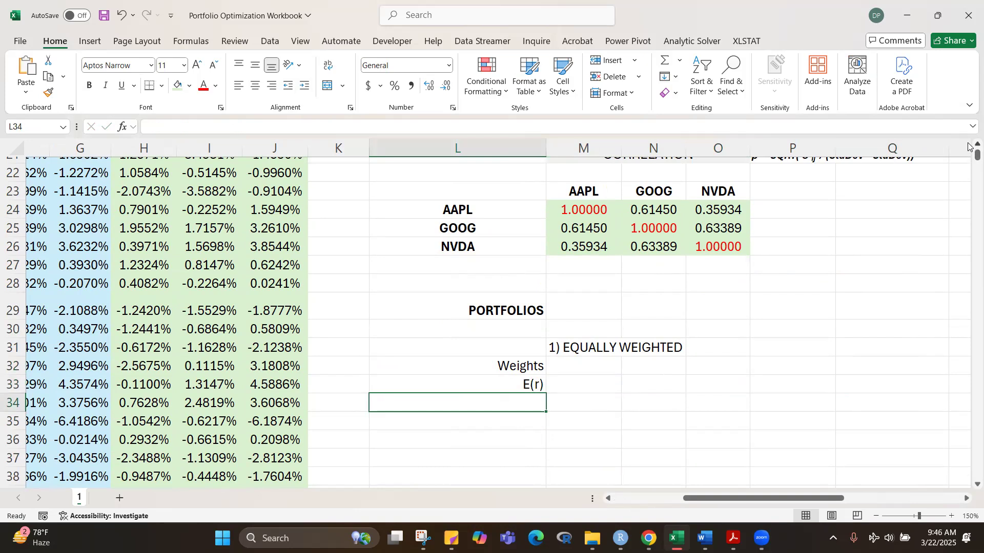
{"action": "scroll", "coordinate": [969, 148], "scroll_direction": "up", "scroll_amount": 7}
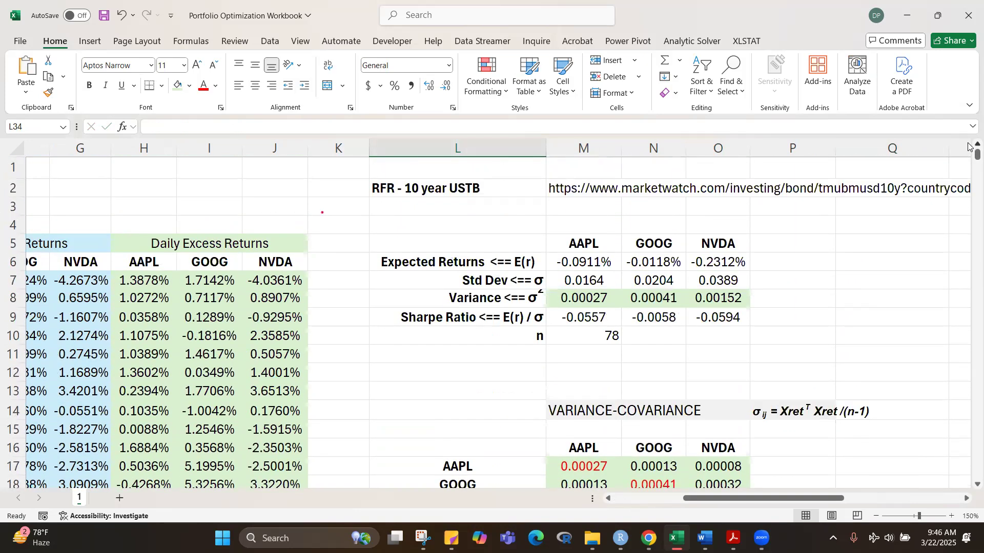
{"action": "left_click", "coordinate": [516, 321]}
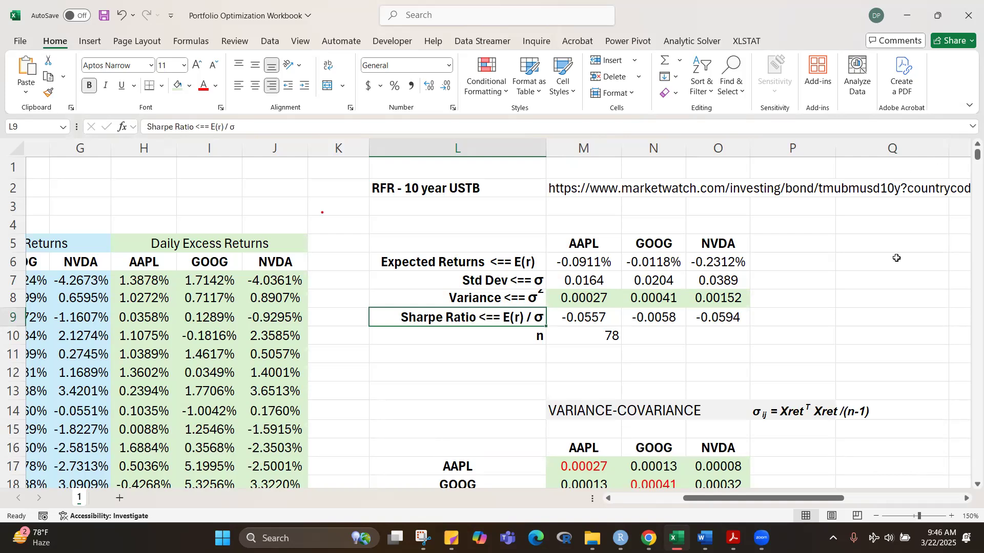
{"action": "scroll", "coordinate": [895, 271], "scroll_direction": "down", "scroll_amount": 7}
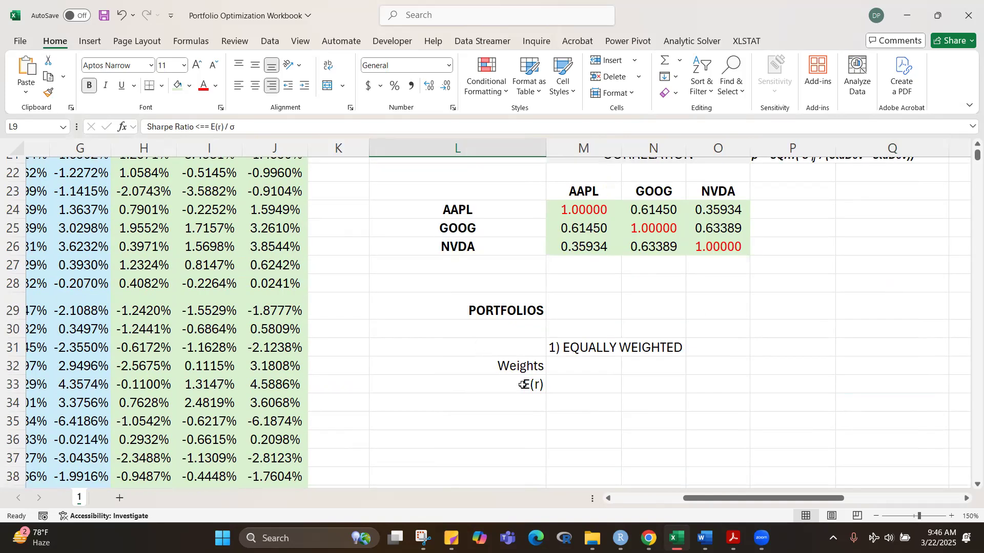
{"action": "left_click", "coordinate": [523, 384]}
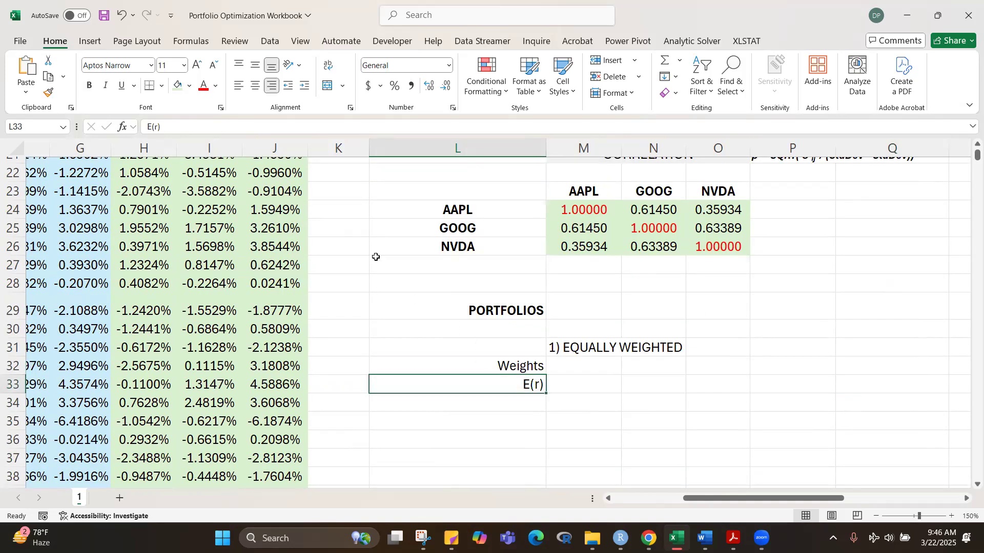
{"action": "left_click", "coordinate": [159, 128]}
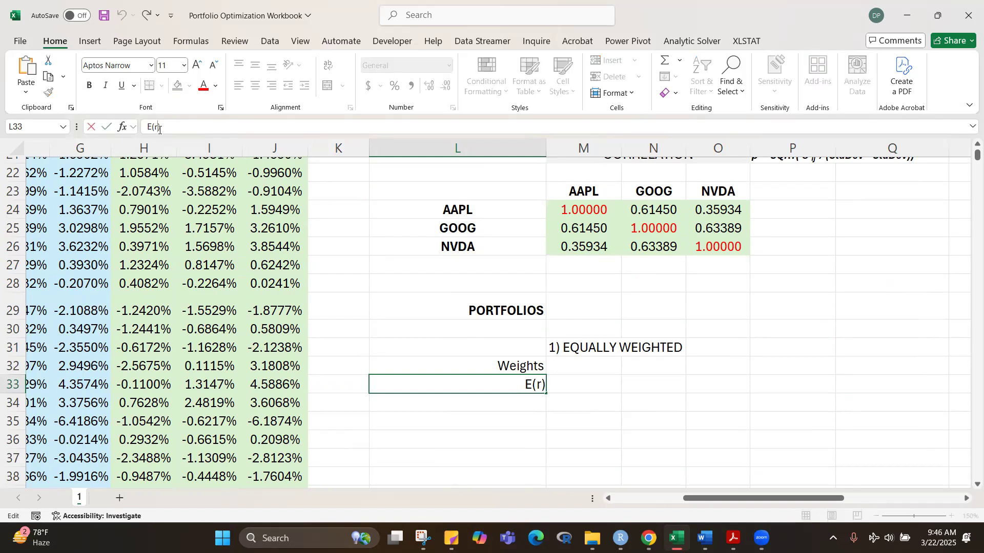
{"action": "type", "text": "p"}
{"action": "key", "text": "Return"}
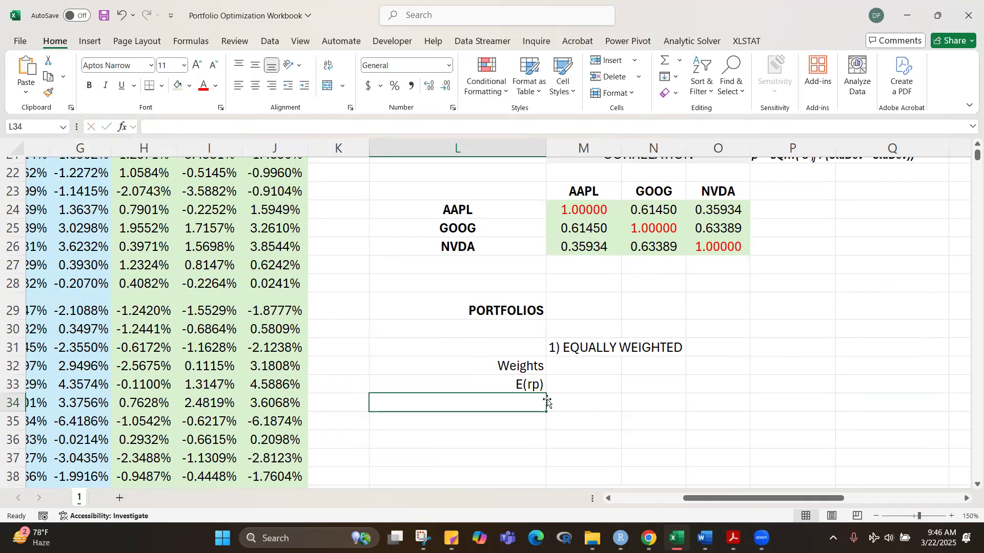
Step: Remove the parentheses from the label in L33 so that it reads Erp
{"action": "left_click", "coordinate": [528, 385]}
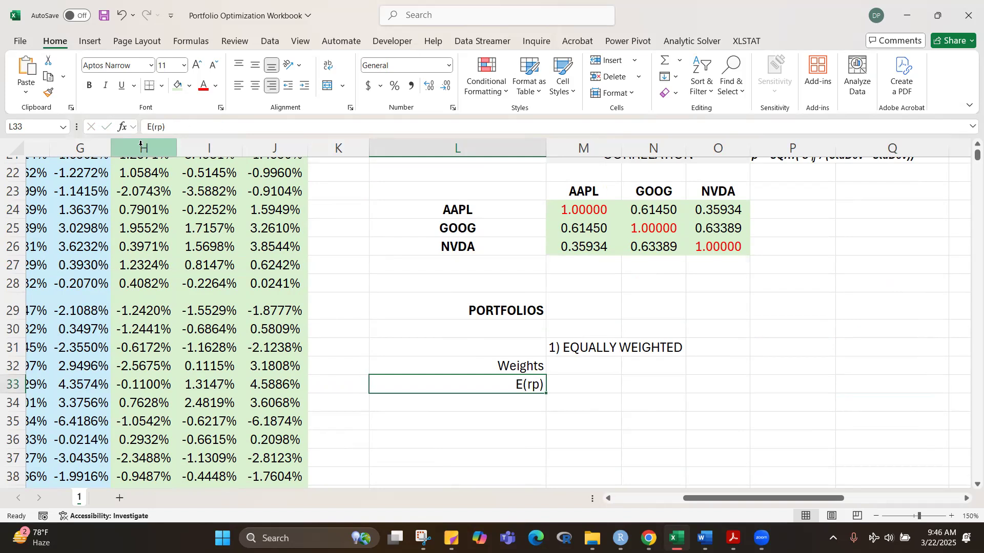
{"action": "left_click", "coordinate": [152, 127]}
{"action": "key", "text": "BackSpace"}
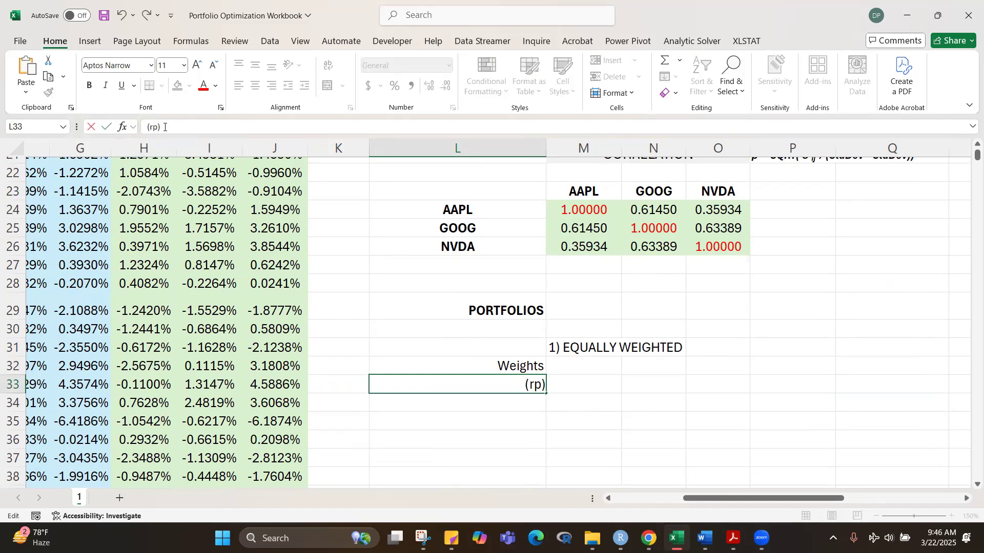
{"action": "key", "text": "ctrl+z"}
{"action": "key", "text": "BackSpace"}
{"action": "key", "text": "BackSpace"}
{"action": "left_click", "coordinate": [679, 415]}
{"action": "left_click", "coordinate": [514, 382]}
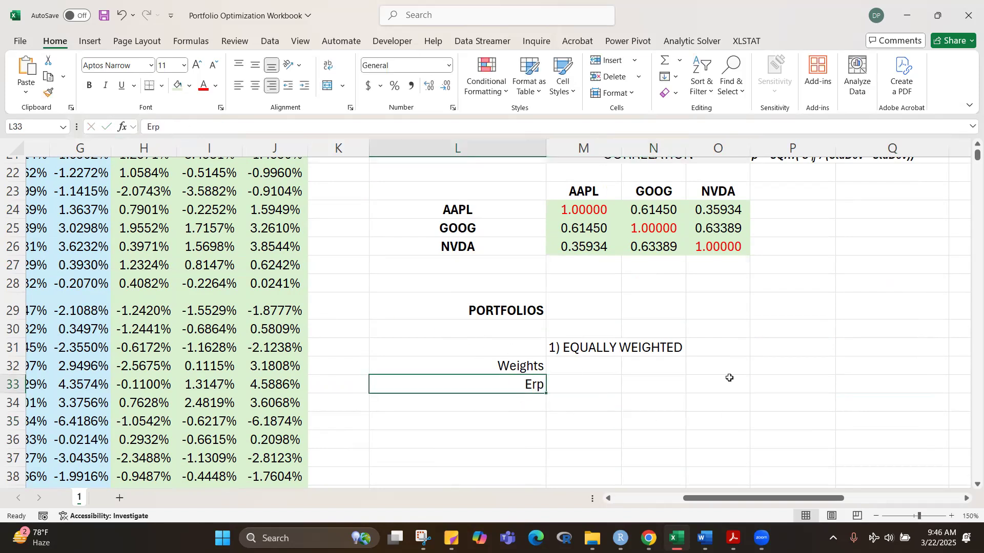
{"action": "key", "text": "ctrl+1"}
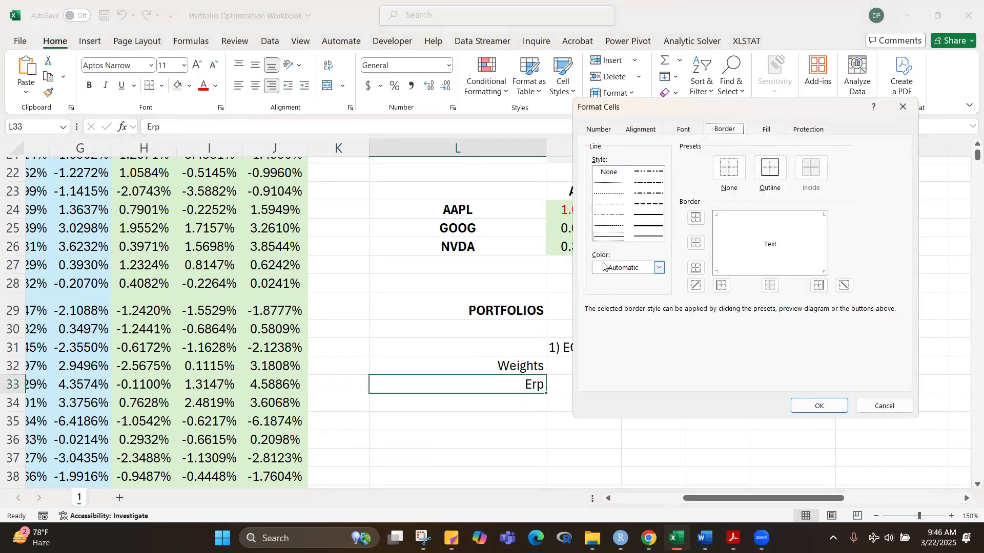
{"action": "key", "text": "Escape"}
{"action": "left_click", "coordinate": [492, 458]}
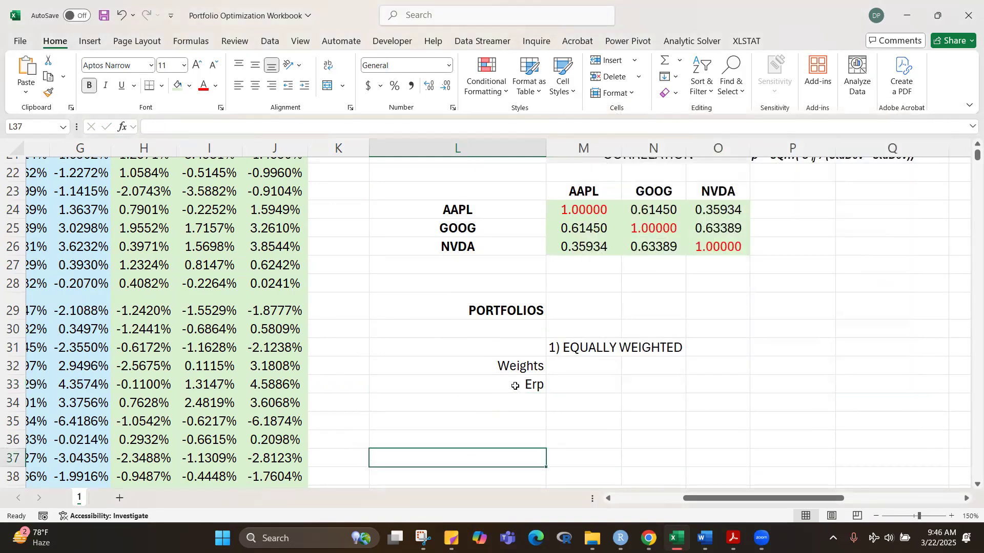
Step: Format the letters rp of the Erp label in L33 as subscript
{"action": "left_click", "coordinate": [511, 385]}
{"action": "left_click_drag", "start_coordinate": [153, 127], "coordinate": [161, 127]}
{"action": "key", "text": "ctrl+1"}
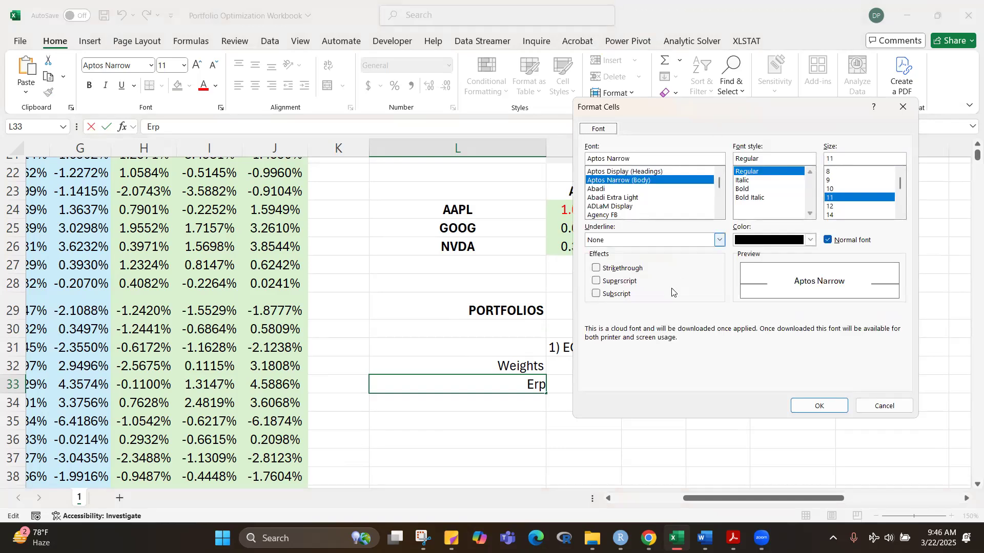
{"action": "left_click", "coordinate": [605, 294]}
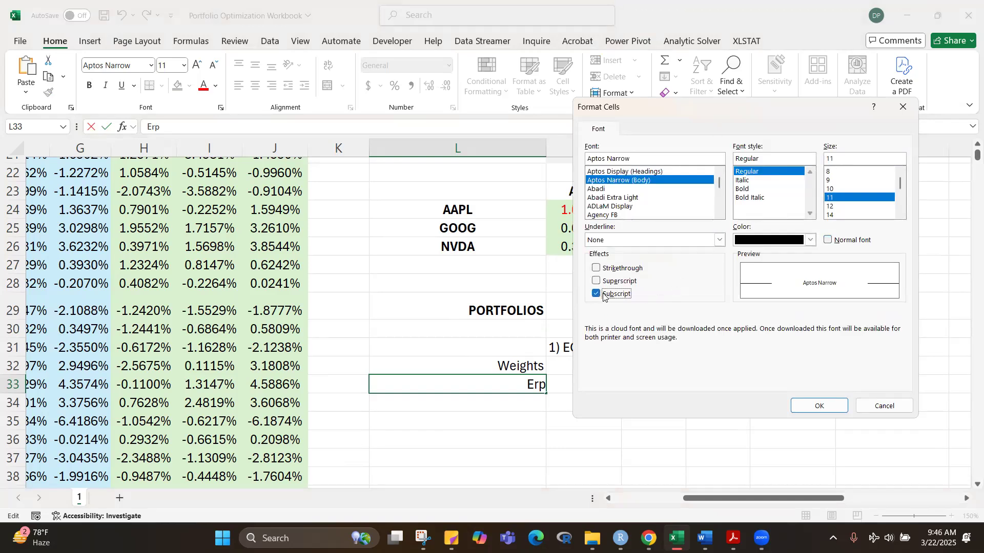
{"action": "left_click", "coordinate": [815, 406]}
{"action": "left_click", "coordinate": [720, 407]}
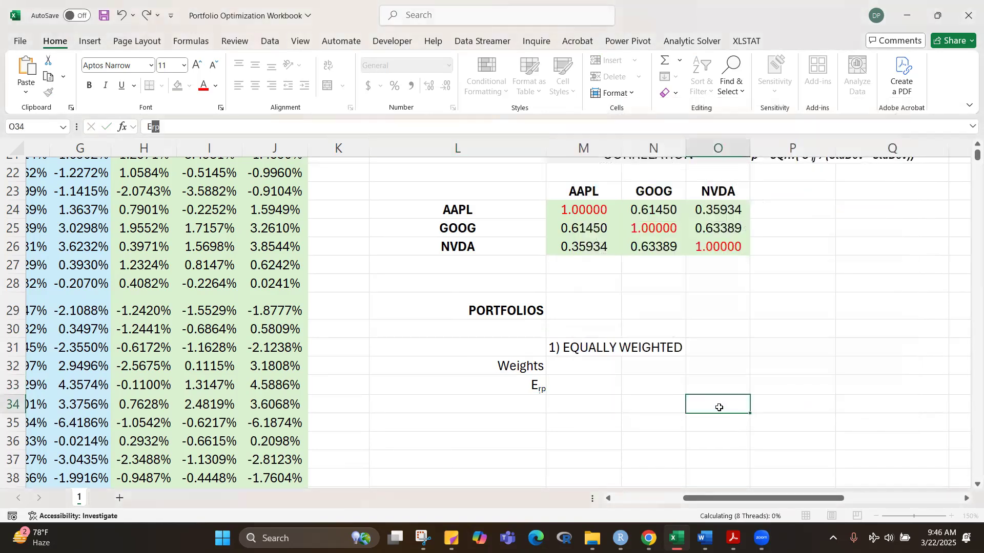
{"action": "left_click", "coordinate": [500, 384]}
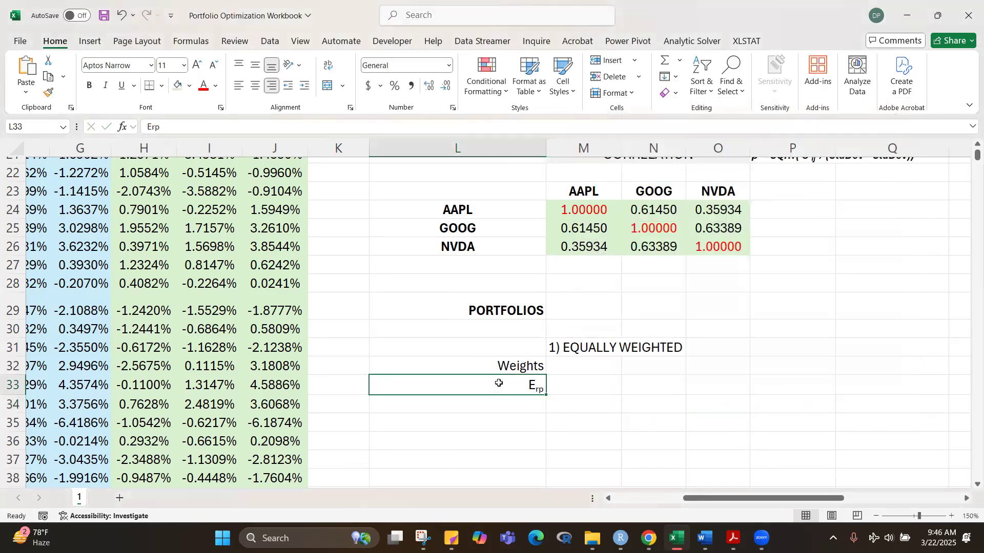
Step: Insert the Greek small letter sigma (σ) into L34, below the expected return label
{"action": "left_click", "coordinate": [523, 408]}
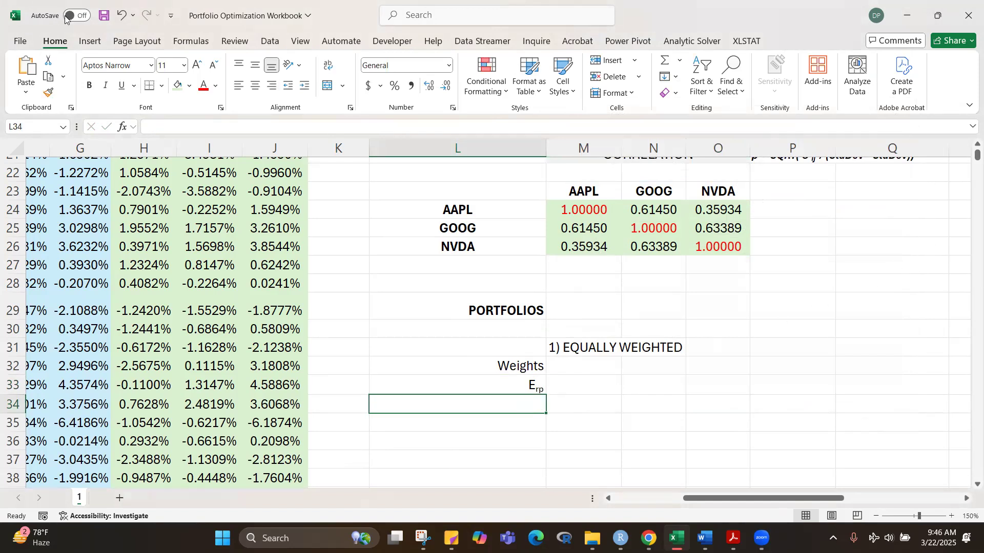
{"action": "left_click", "coordinate": [89, 42]}
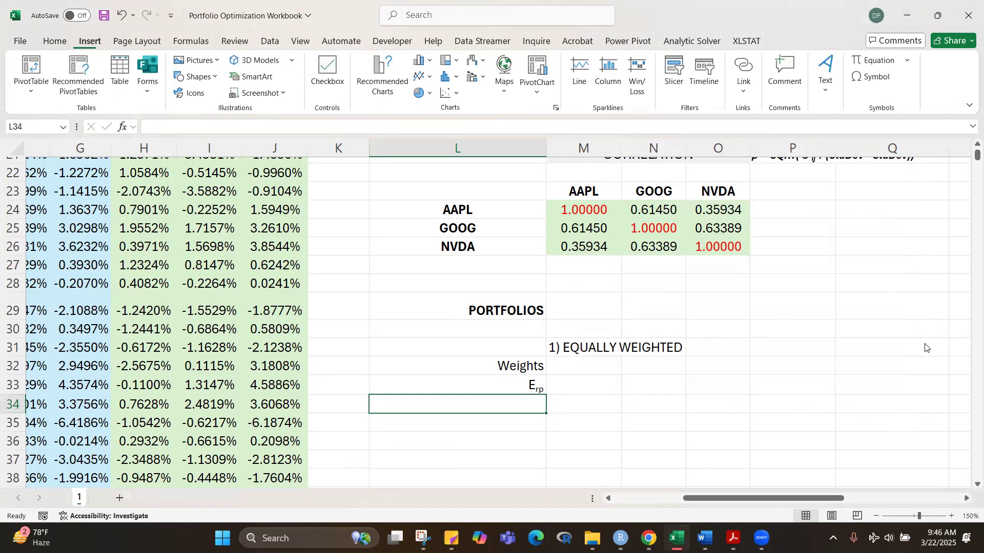
{"action": "left_click", "coordinate": [857, 76]}
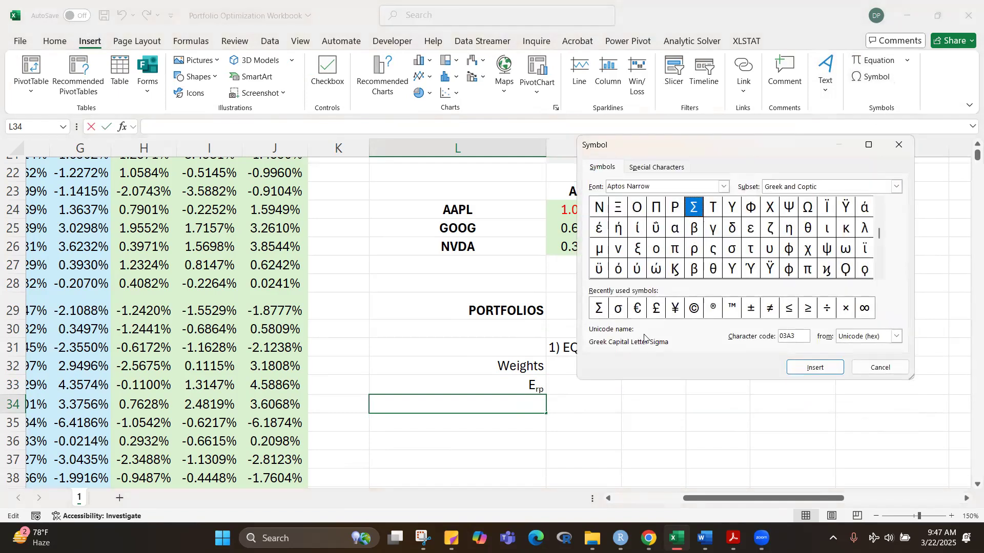
{"action": "left_click", "coordinate": [617, 308]}
{"action": "left_click", "coordinate": [817, 369]}
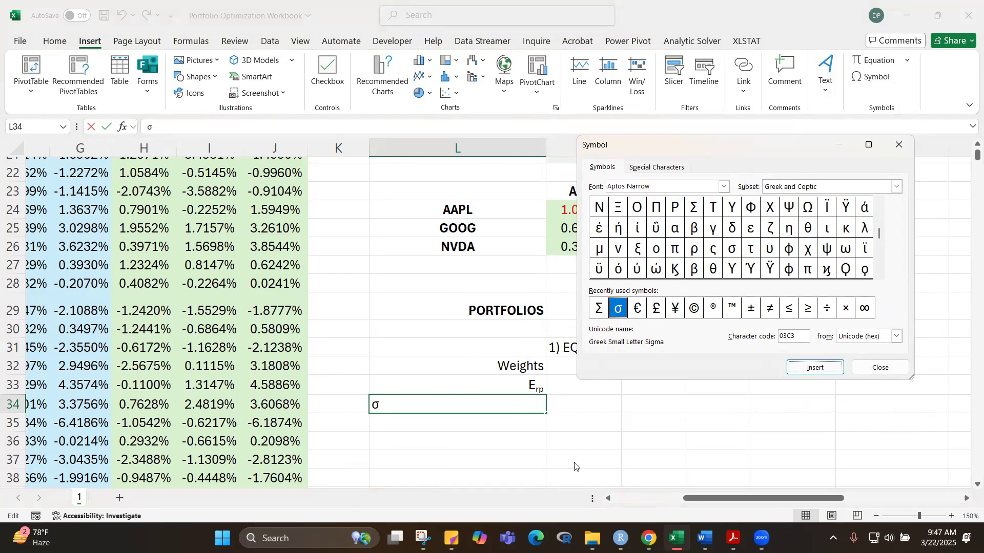
Step: Finish inserting the σ symbol in L34
{"action": "left_click", "coordinate": [879, 368]}
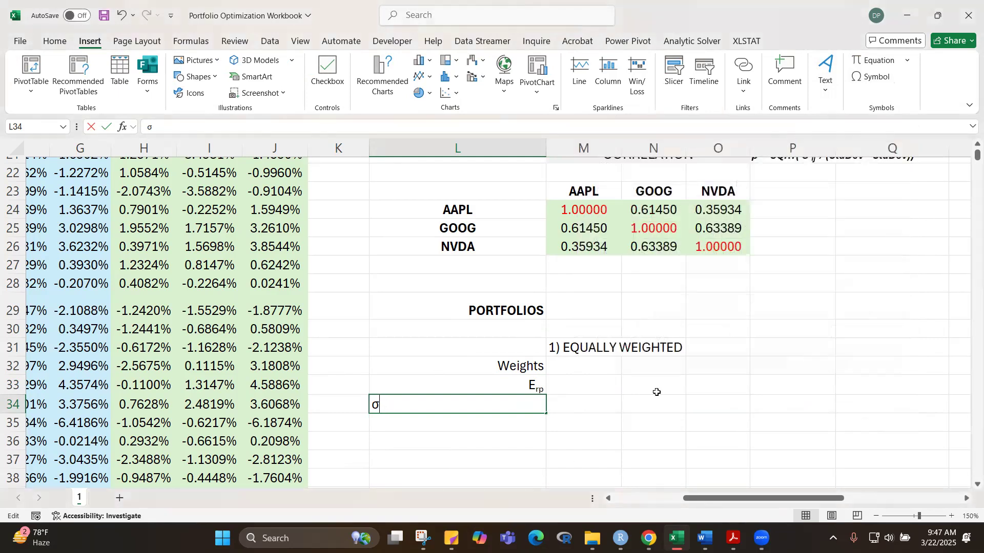
{"action": "type", "text": "p"}
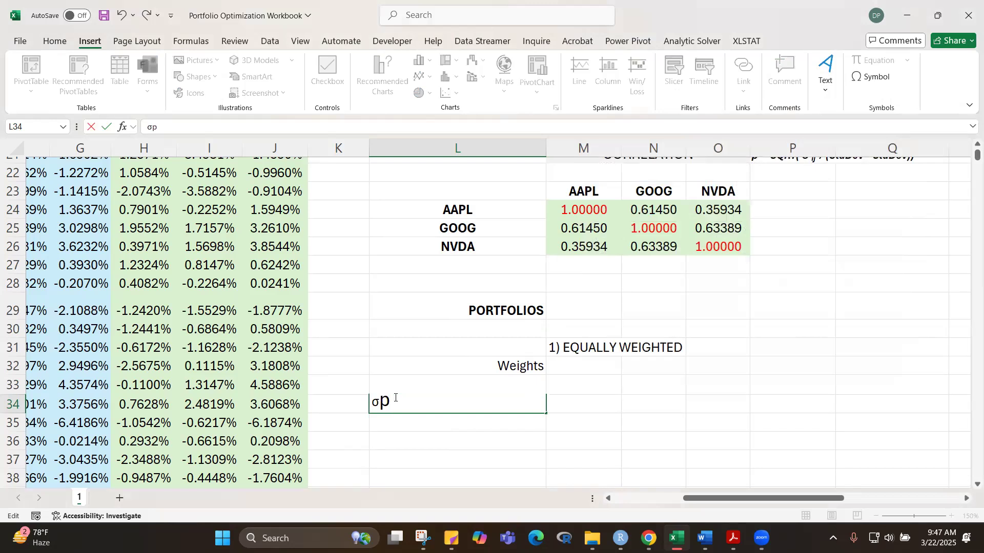
{"action": "key", "text": "BackSpace"}
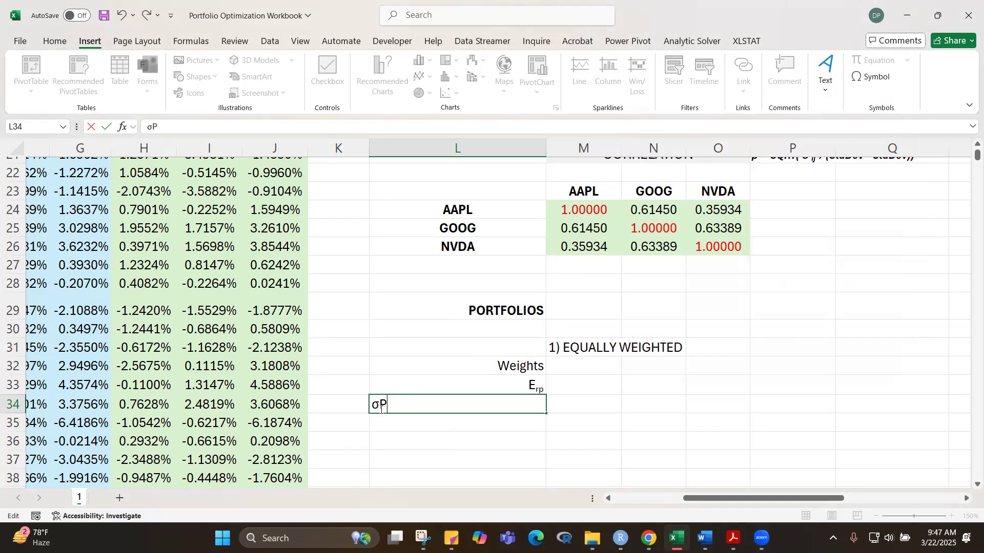
{"action": "key", "text": "BackSpace"}
{"action": "key", "text": "Tab"}
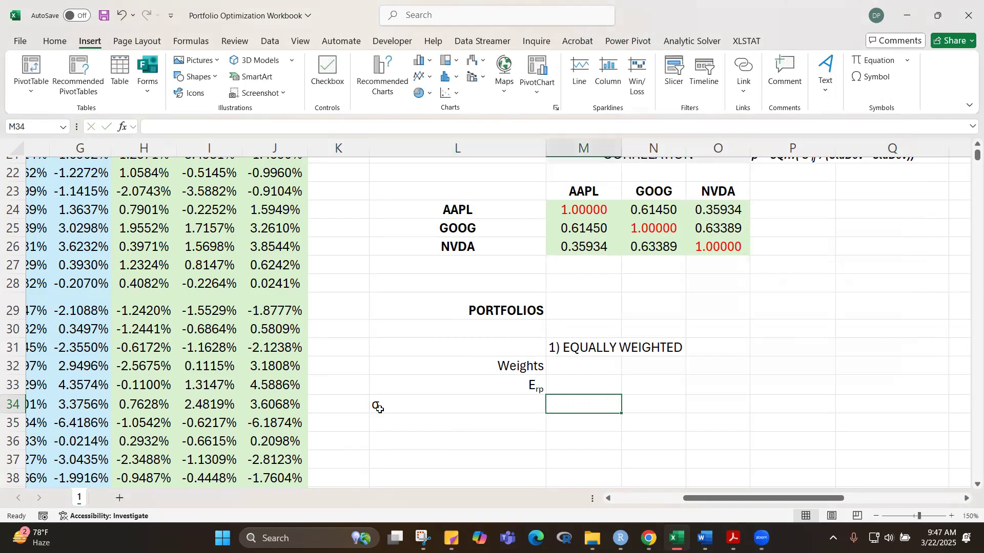
{"action": "type", "text": "P"}
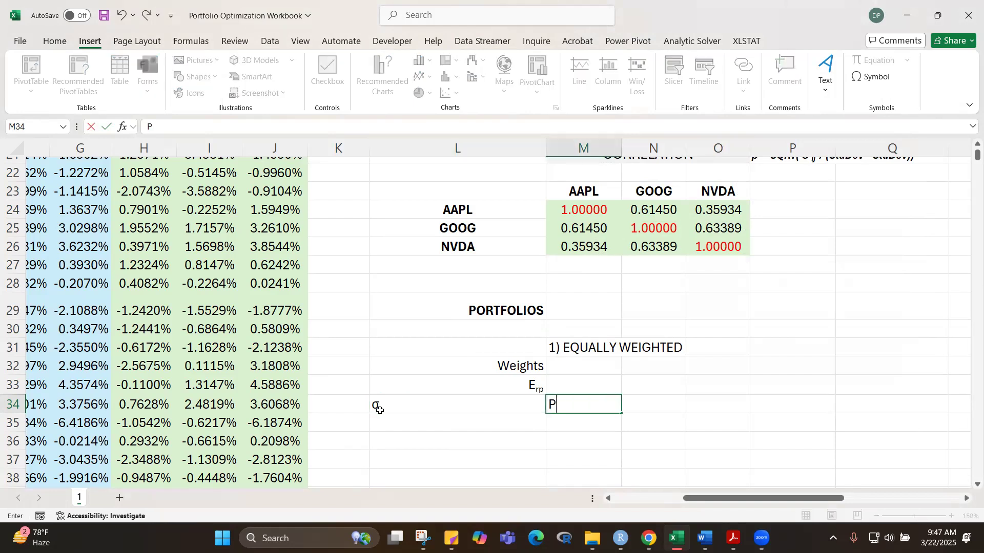
{"action": "left_click", "coordinate": [418, 407]}
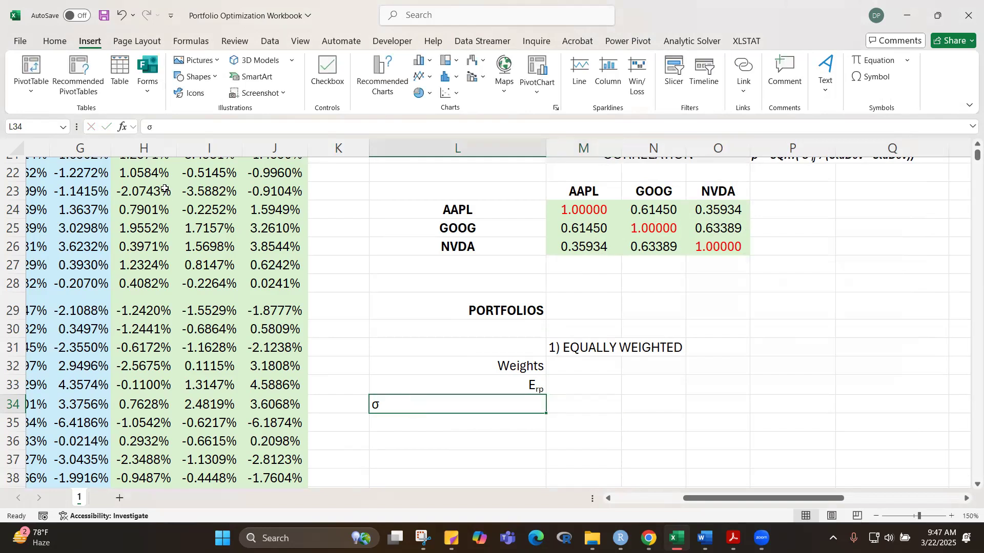
Step: Append a lowercase p to the σ in L34 and format that letter as subscript
{"action": "left_click", "coordinate": [177, 131]}
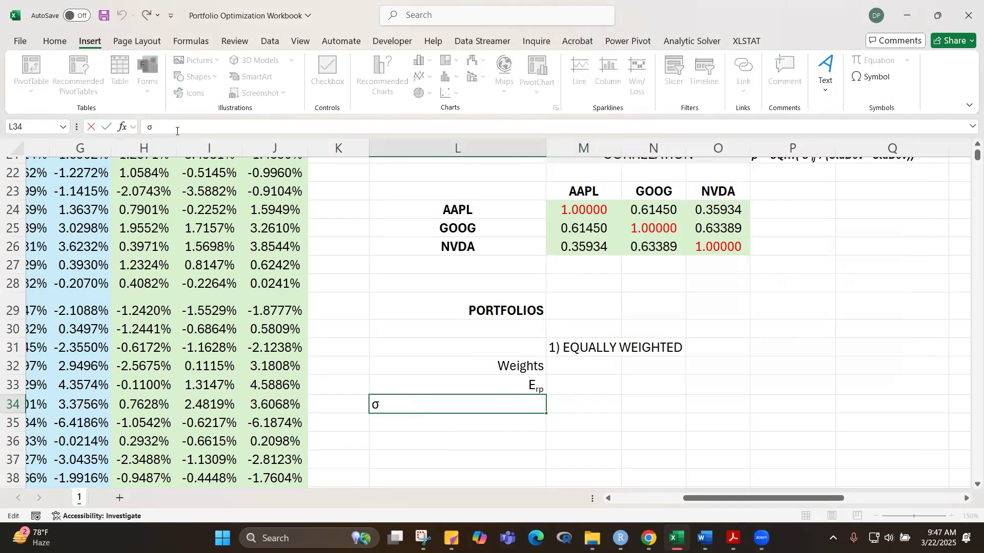
{"action": "type", "text": "P"}
{"action": "type", "text": "p"}
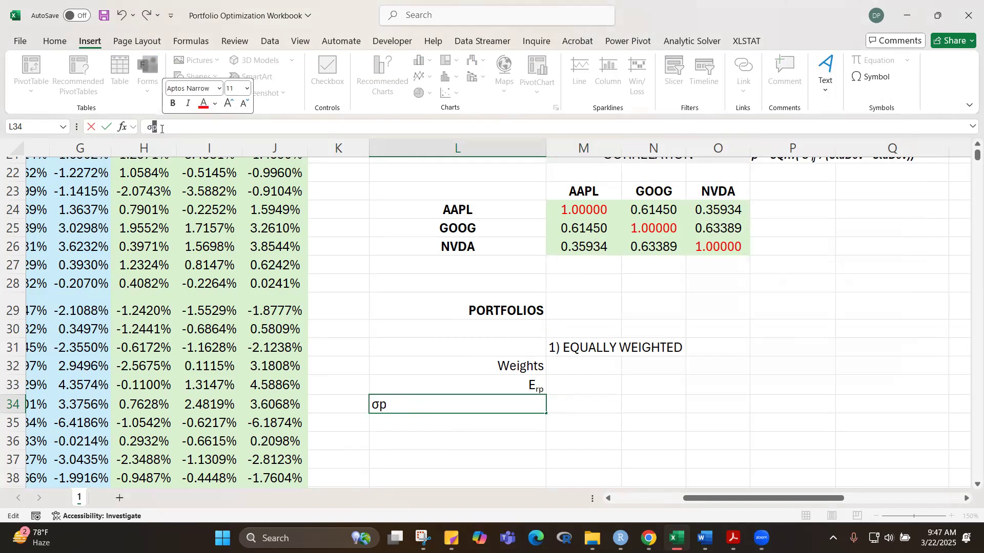
{"action": "key", "text": "ctrl+1"}
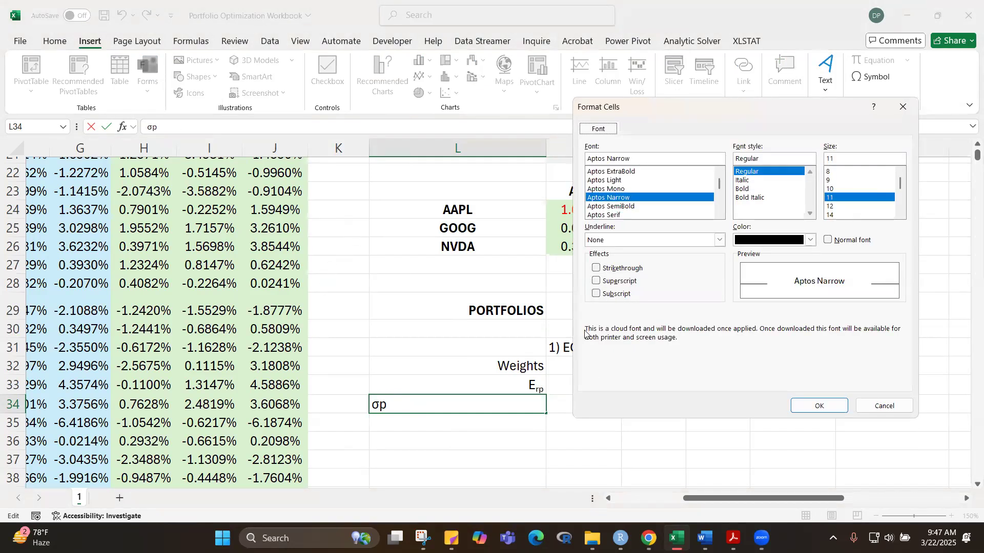
{"action": "left_click", "coordinate": [606, 298]}
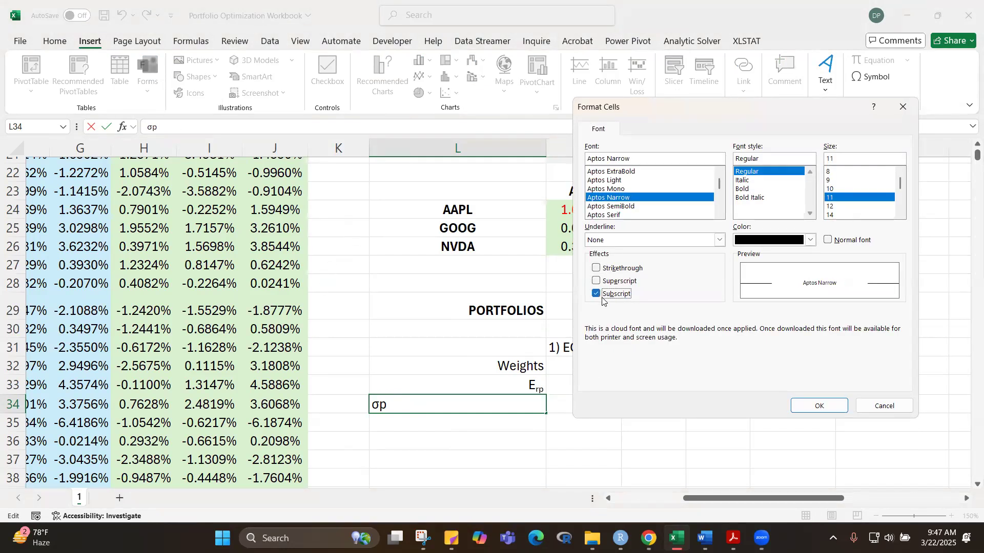
{"action": "left_click", "coordinate": [822, 405]}
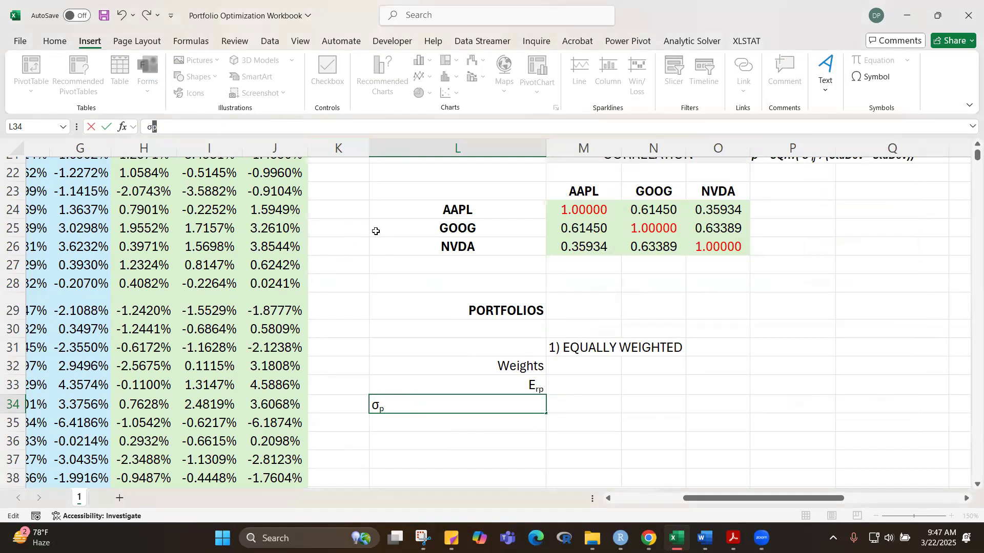
{"action": "left_click", "coordinate": [634, 400]}
Step: Right-align the σp label in L34
{"action": "left_click", "coordinate": [470, 406]}
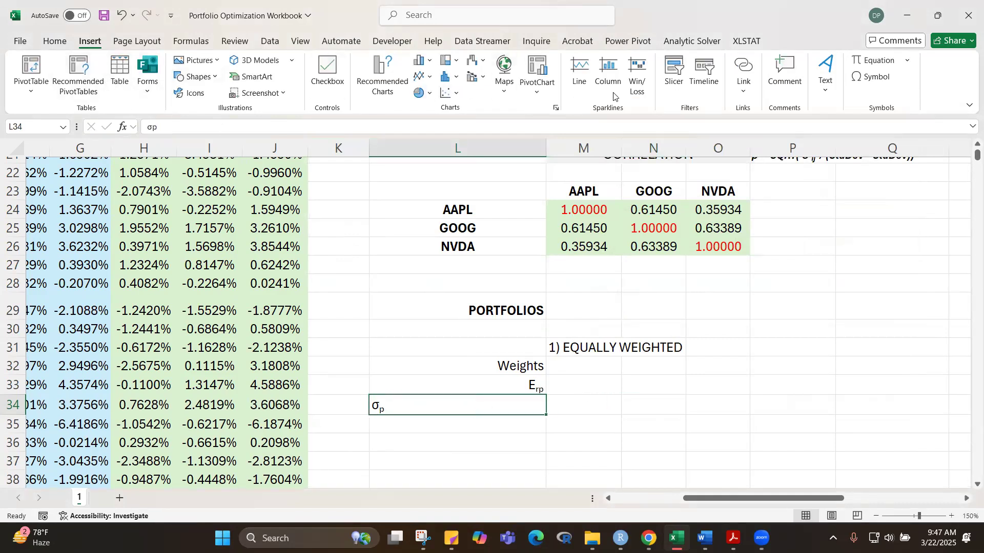
{"action": "left_click", "coordinate": [69, 45]}
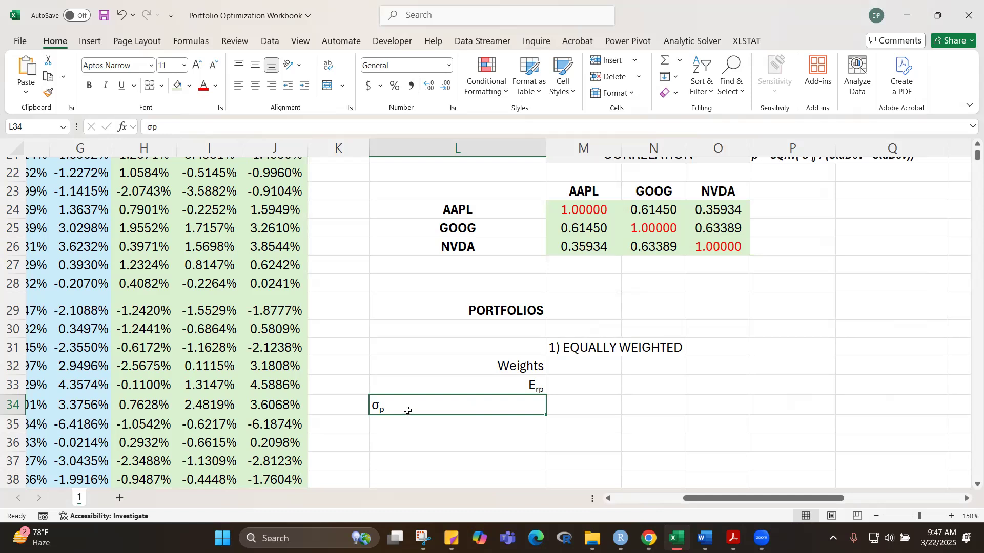
{"action": "left_click", "coordinate": [271, 86]}
{"action": "left_click", "coordinate": [701, 419]}
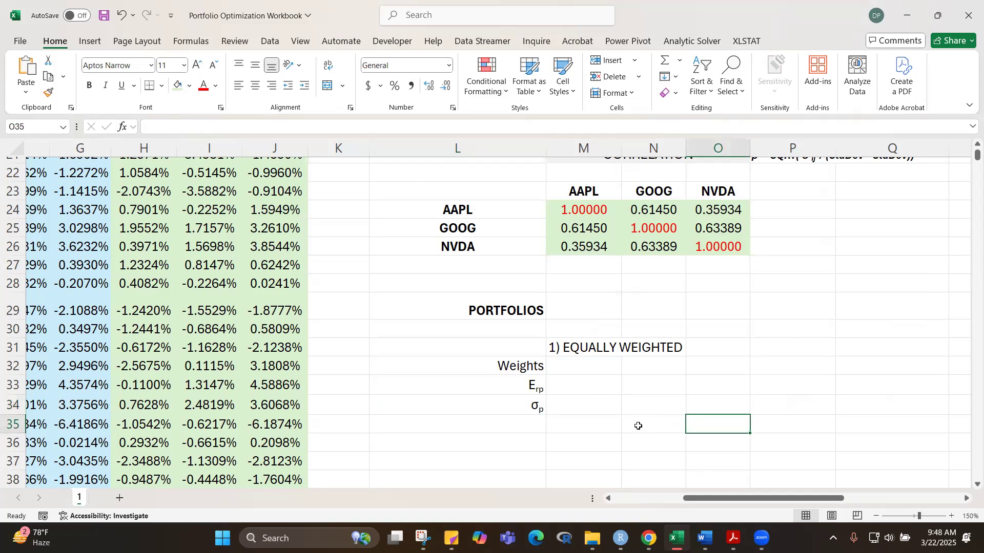
Step: Enter the label Sharpe Ratio in L35, below the portfolio standard deviation label
{"action": "left_click", "coordinate": [520, 426]}
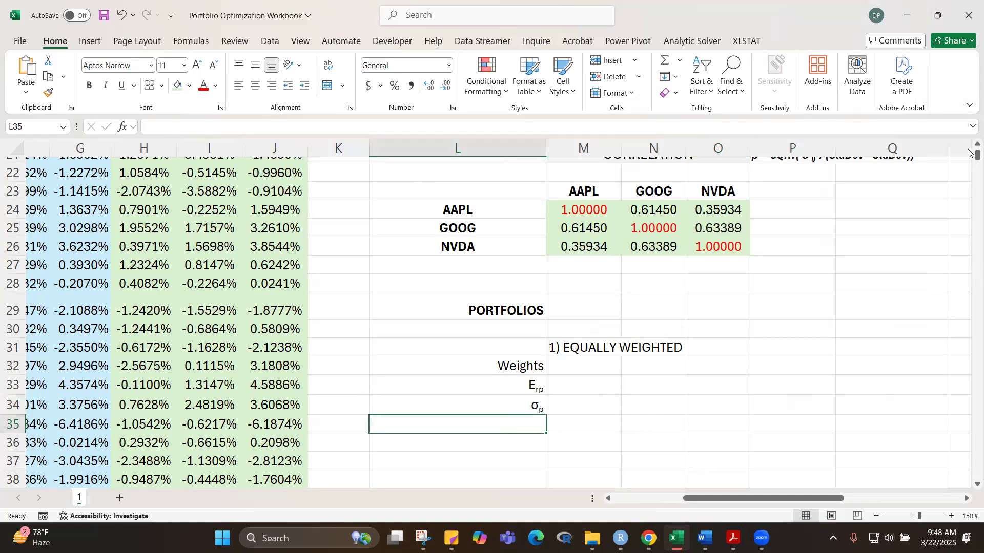
{"action": "left_click_drag", "start_coordinate": [968, 152], "coordinate": [968, 151]}
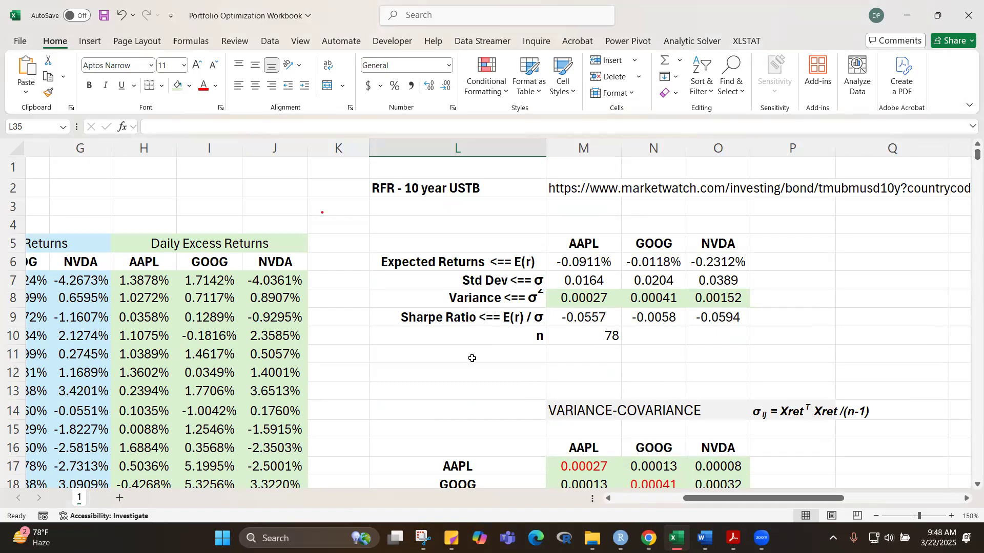
{"action": "left_click_drag", "start_coordinate": [969, 156], "coordinate": [969, 151]}
{"action": "scroll", "coordinate": [762, 358], "scroll_direction": "down", "scroll_amount": 4}
{"action": "scroll", "coordinate": [762, 361], "scroll_direction": "down", "scroll_amount": 3}
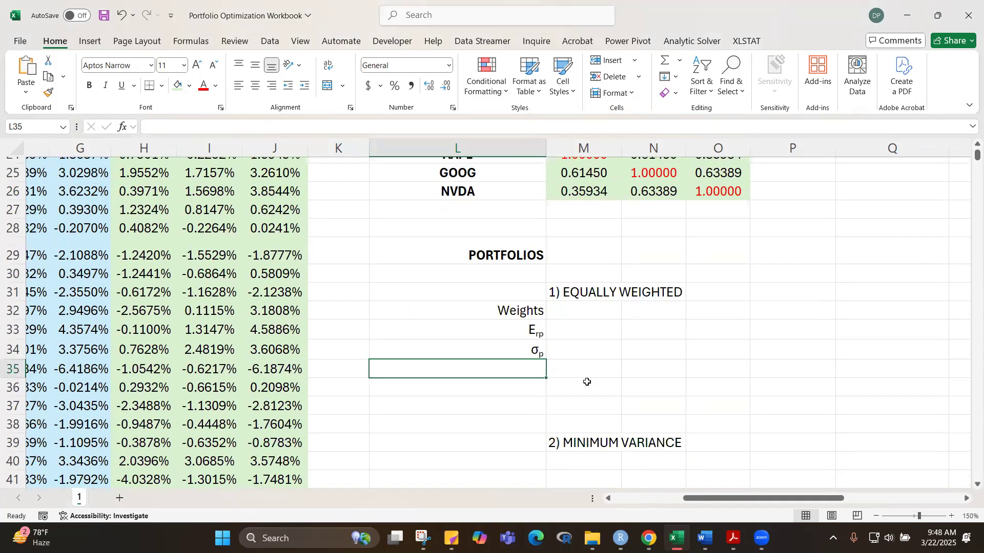
{"action": "type", "text": "Sharp"}
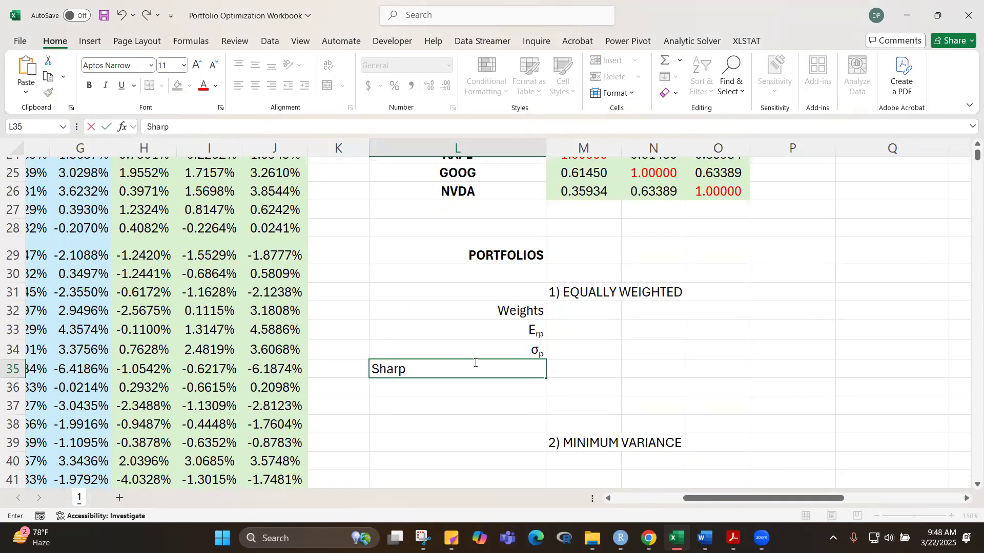
{"action": "type", "text": "e Ratio"}
{"action": "left_click", "coordinate": [712, 401]}
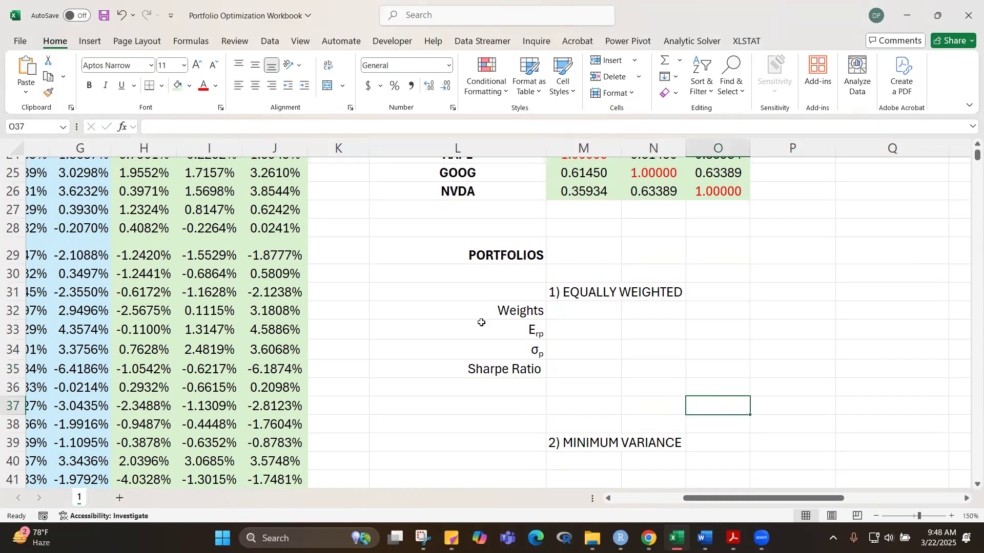
{"action": "left_click", "coordinate": [502, 332]}
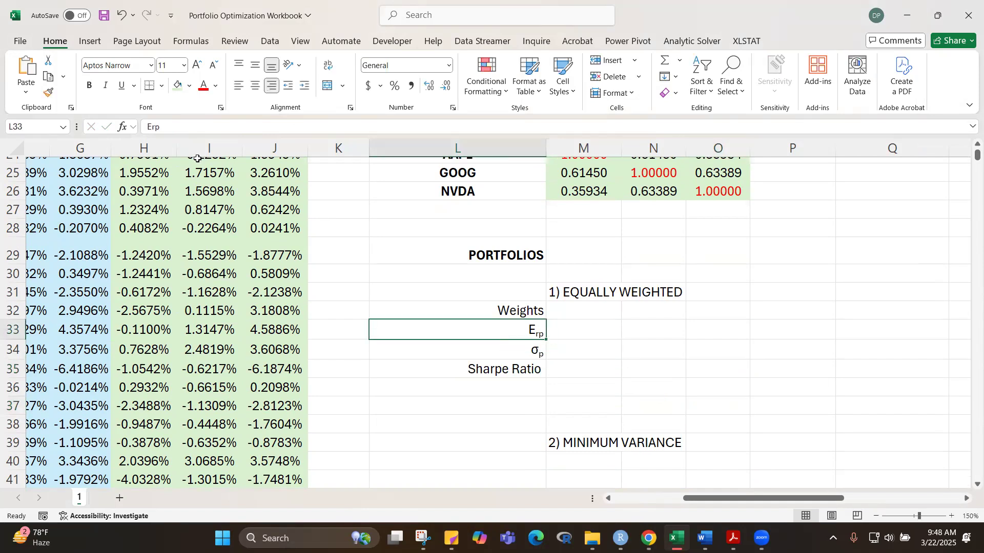
{"action": "left_click_drag", "start_coordinate": [147, 128], "coordinate": [191, 129]}
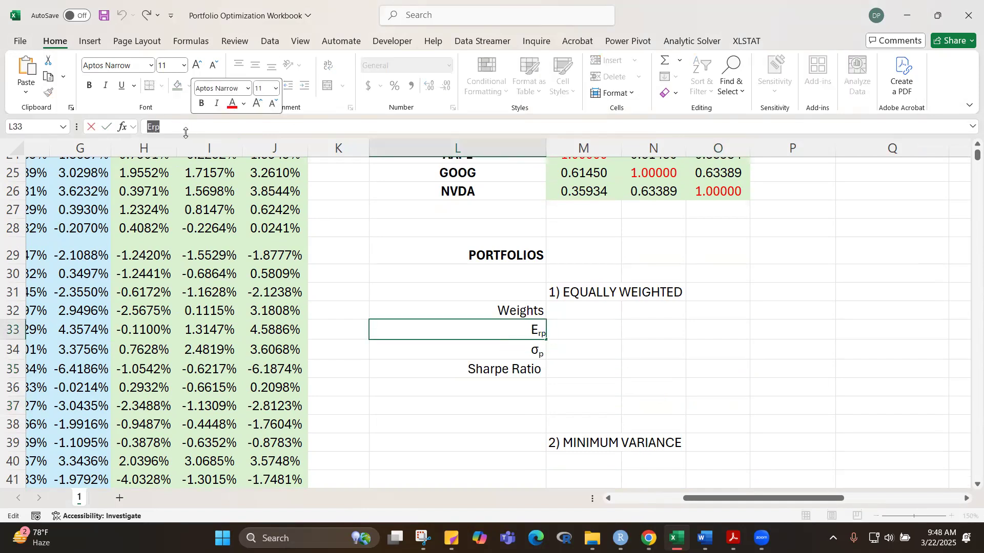
{"action": "key", "text": "Escape"}
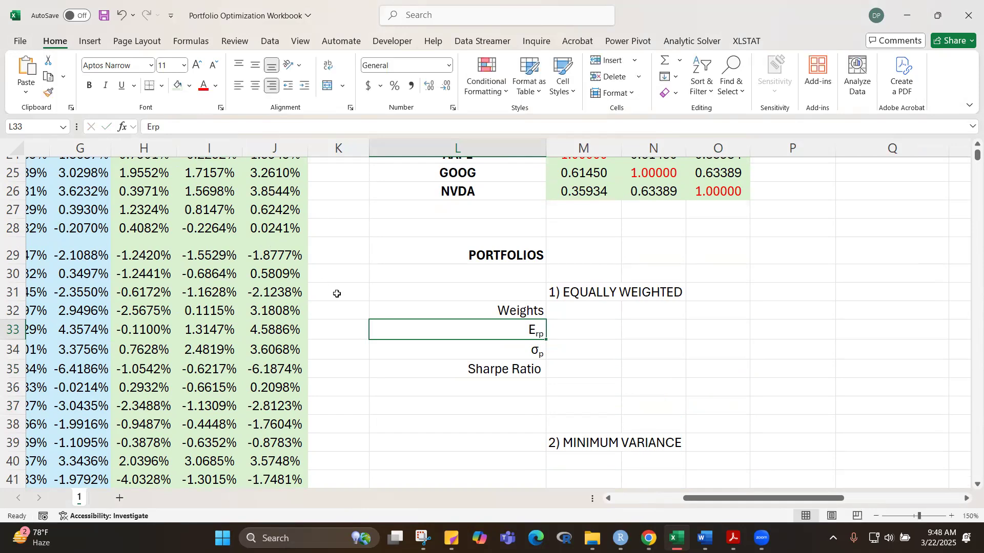
Step: Extend the label in L35 so that it reads Sharpe Ratio (Erp/
{"action": "left_click", "coordinate": [466, 367]}
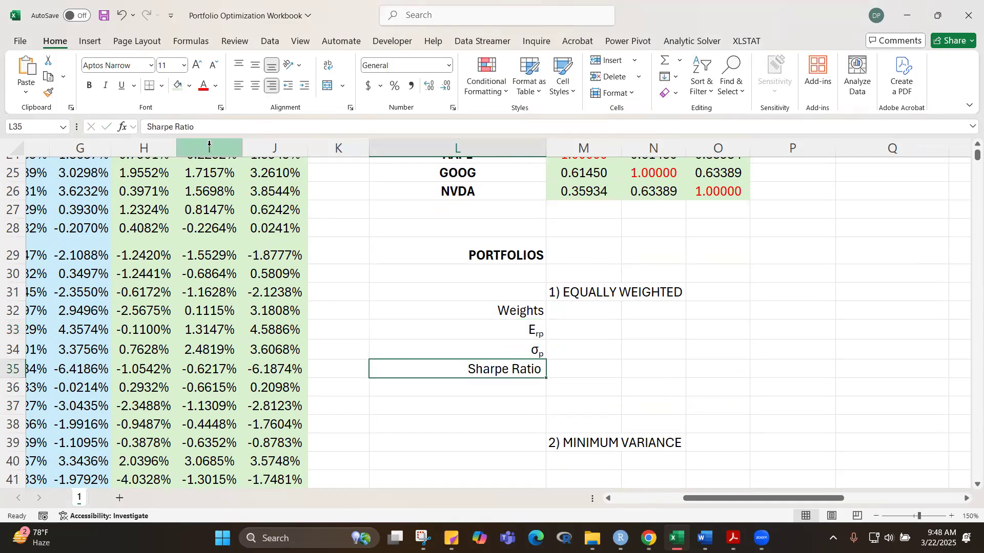
{"action": "left_click", "coordinate": [242, 124]}
{"action": "type", "text": "Erp"}
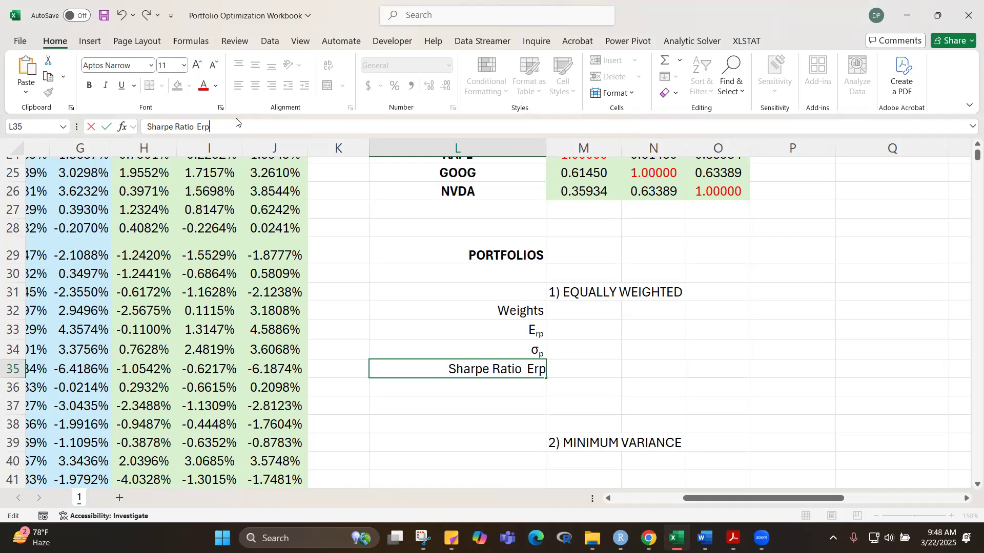
{"action": "type", "text": "/"}
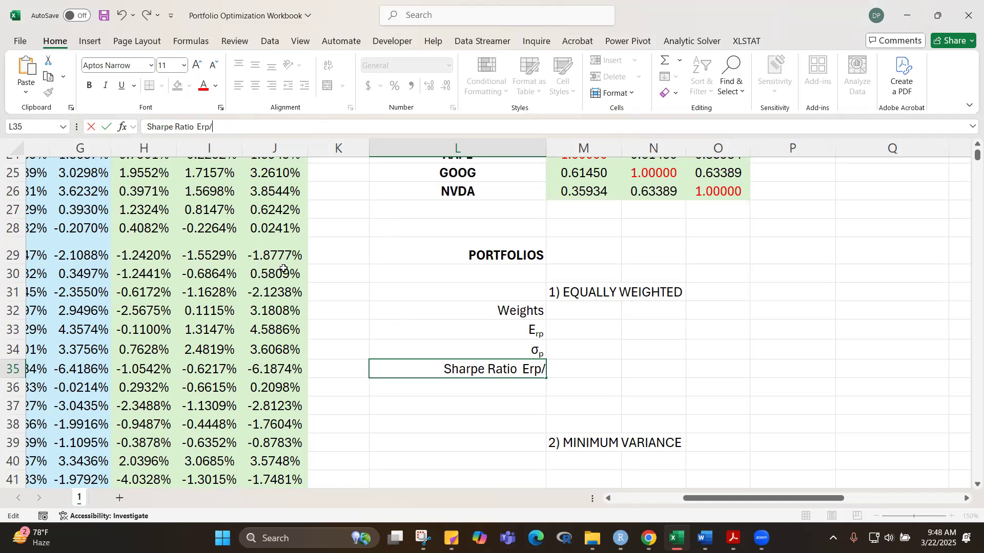
{"action": "left_click", "coordinate": [198, 127]}
{"action": "type", "text": "("}
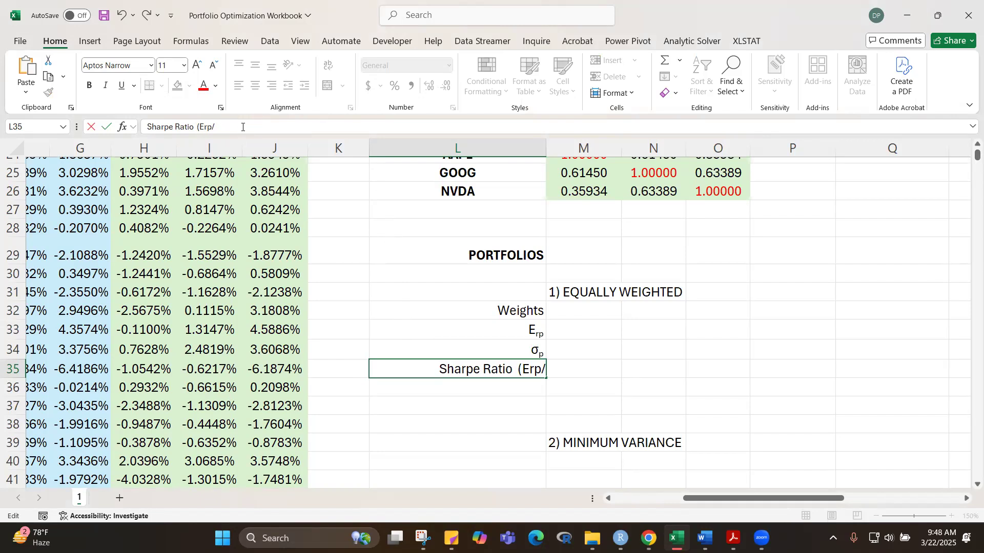
Step: Insert the Greek small letter sigma (σ) after the slash in the L35 label
{"action": "left_click", "coordinate": [90, 42]}
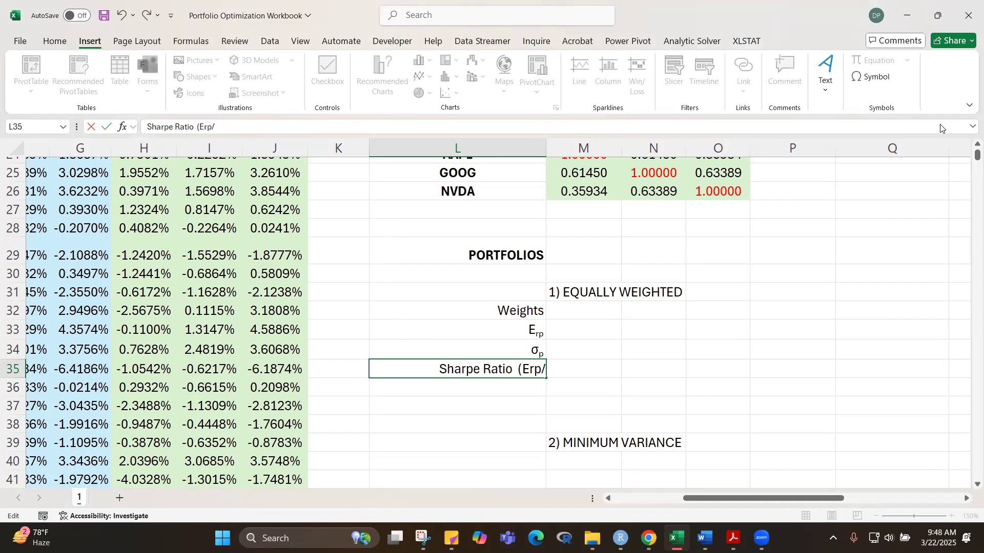
{"action": "left_click", "coordinate": [872, 81]}
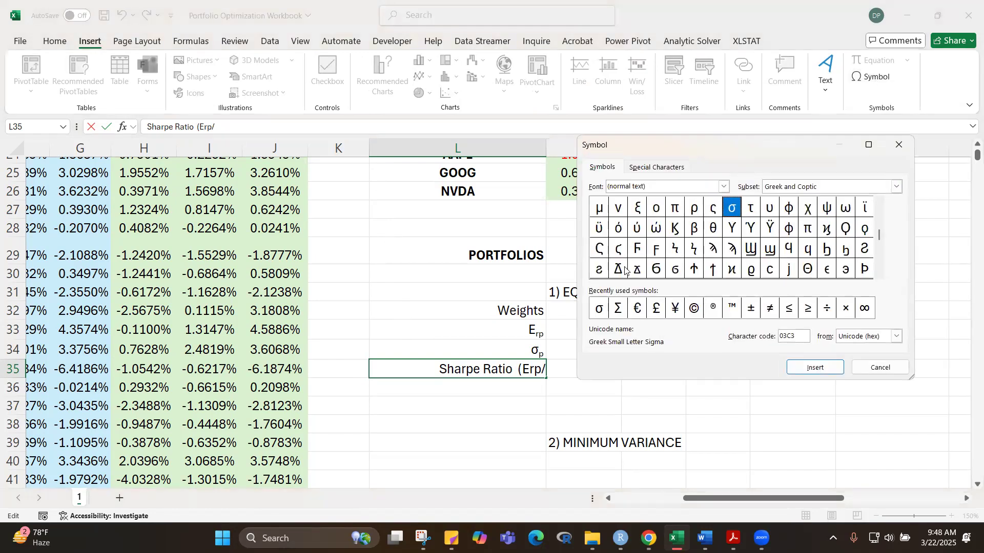
{"action": "left_click", "coordinate": [599, 309]}
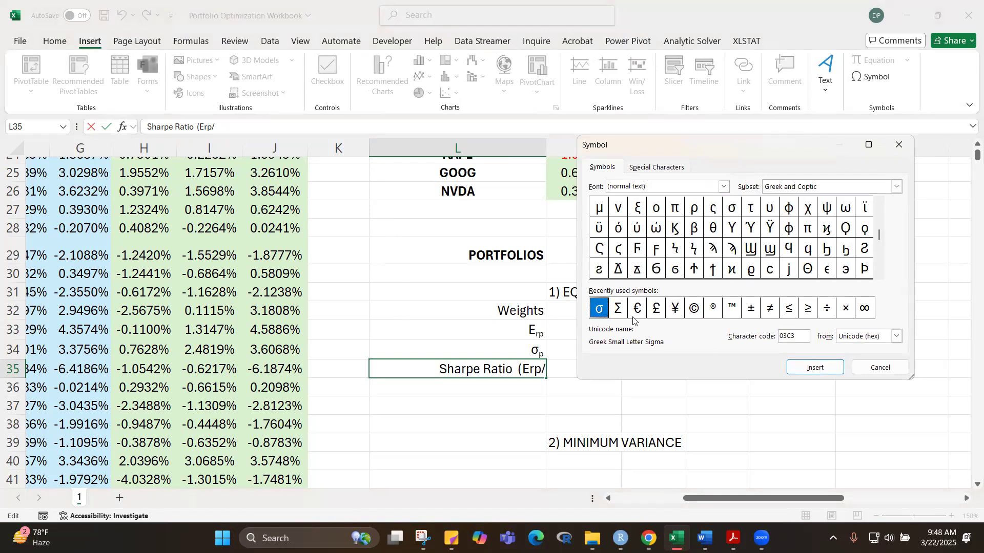
{"action": "left_click", "coordinate": [825, 372]}
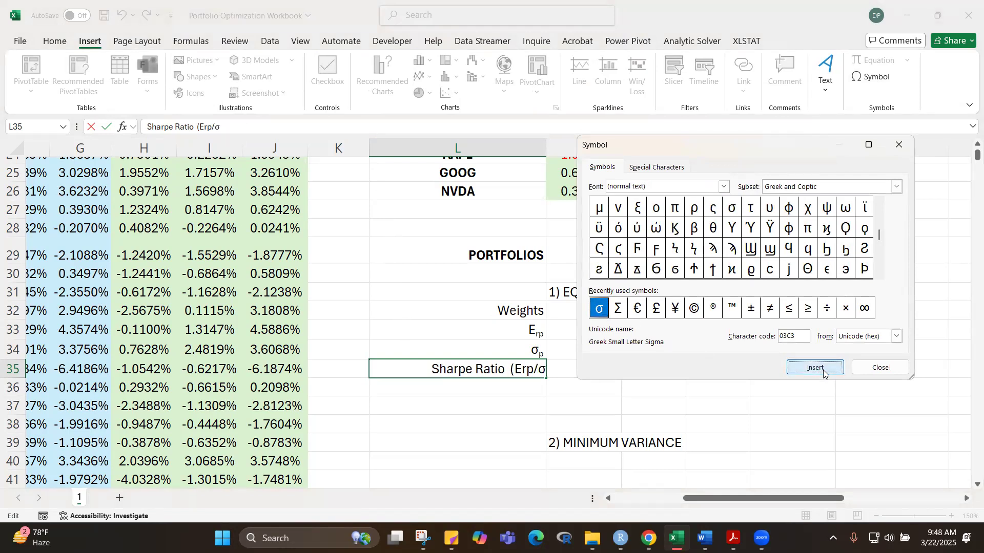
{"action": "left_click", "coordinate": [880, 368]}
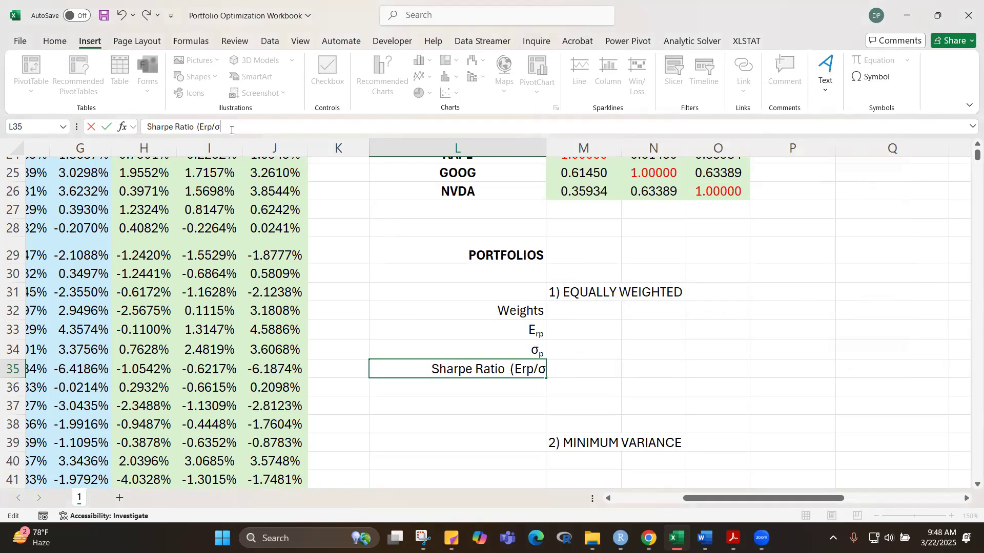
Step: Add a lowercase p after the σ in the L35 label and format that letter as subscript
{"action": "type", "text": "p"}
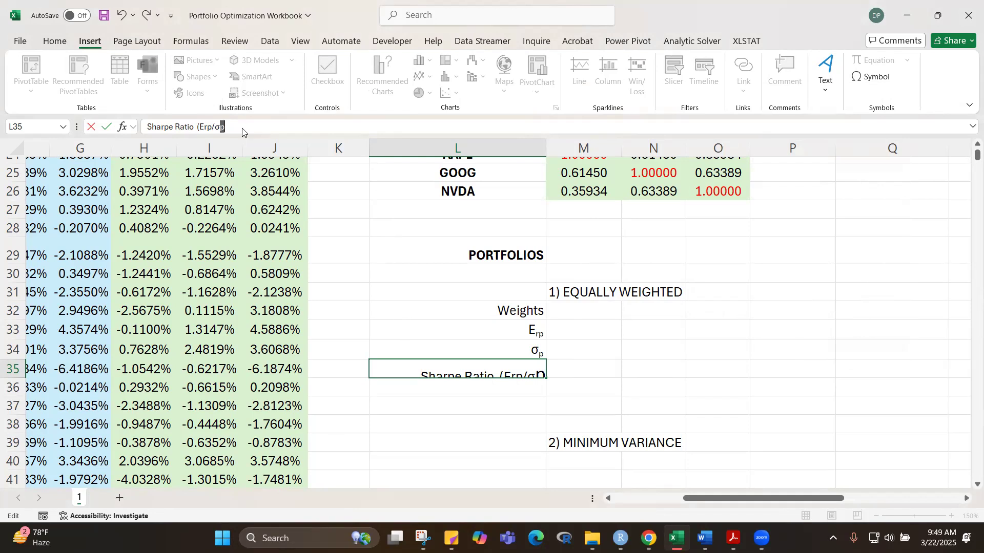
{"action": "key", "text": "ctrl+1"}
{"action": "left_click", "coordinate": [595, 294]}
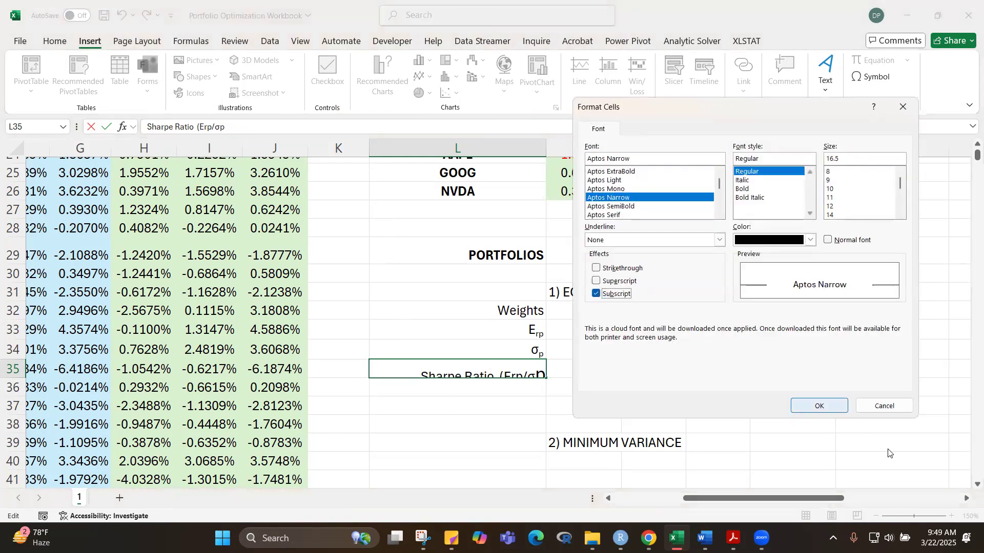
{"action": "left_click", "coordinate": [819, 405]}
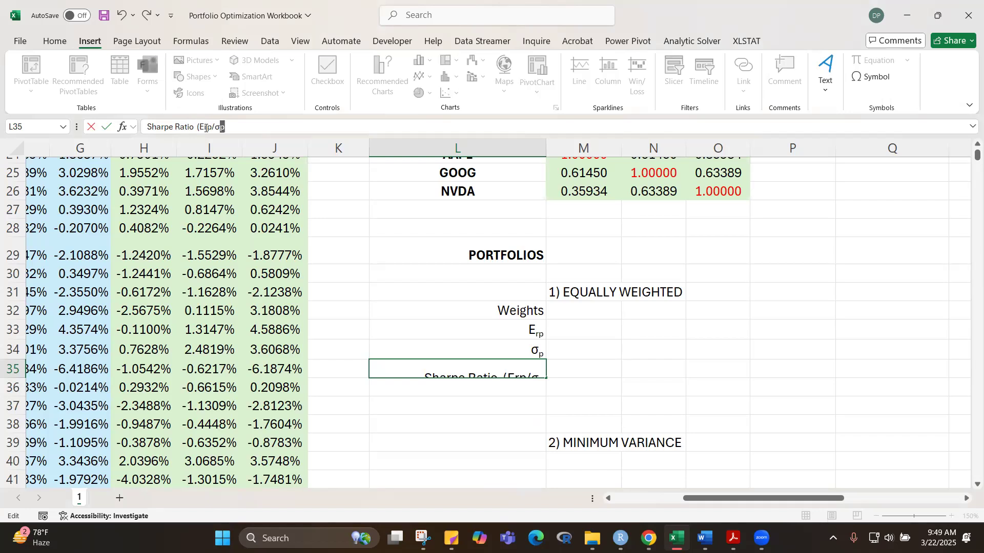
Step: Format the letters rp of Erp in the L35 Sharpe Ratio label as subscript
{"action": "left_click_drag", "start_coordinate": [203, 126], "coordinate": [212, 126]}
{"action": "key", "text": "ctrl+1"}
{"action": "left_click", "coordinate": [596, 295]}
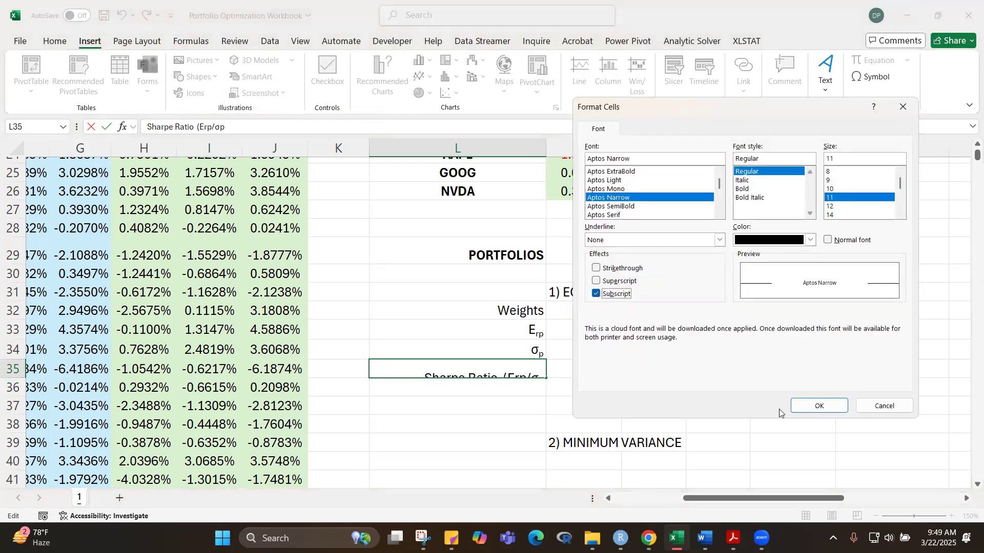
{"action": "left_click", "coordinate": [815, 406]}
{"action": "left_click", "coordinate": [623, 379]}
{"action": "key", "text": "Left"}
{"action": "key", "text": "Left"}
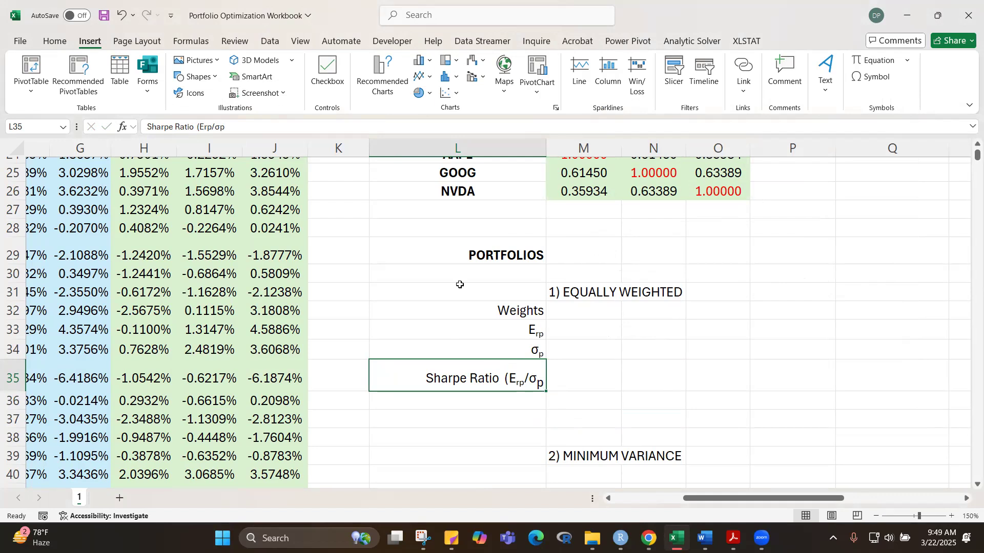
Step: Move the four portfolio labels down one row to L33:L36 and copy the AAPL, GOOG and NVDA headers into M32:O32
{"action": "left_click_drag", "start_coordinate": [435, 310], "coordinate": [486, 392]}
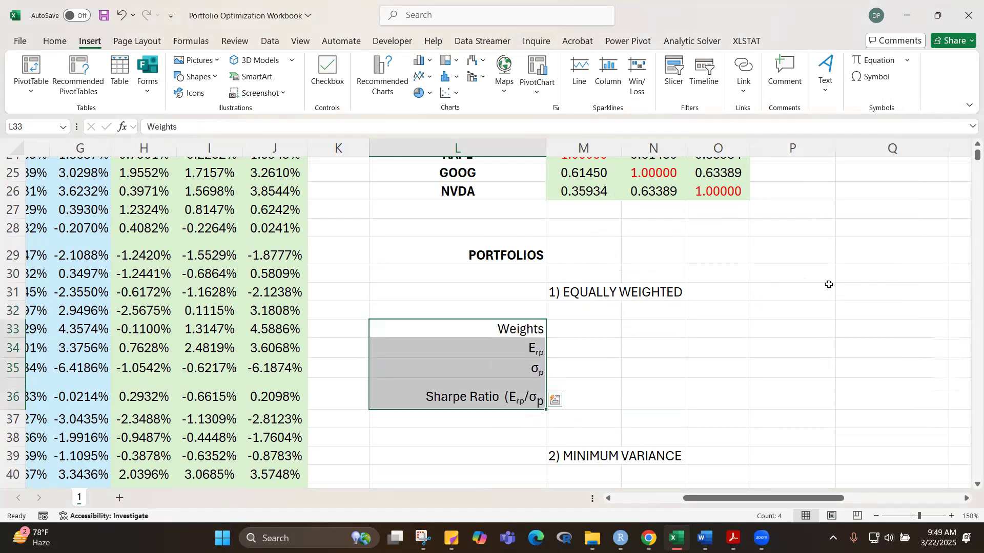
{"action": "scroll", "coordinate": [793, 262], "scroll_direction": "up", "scroll_amount": 2}
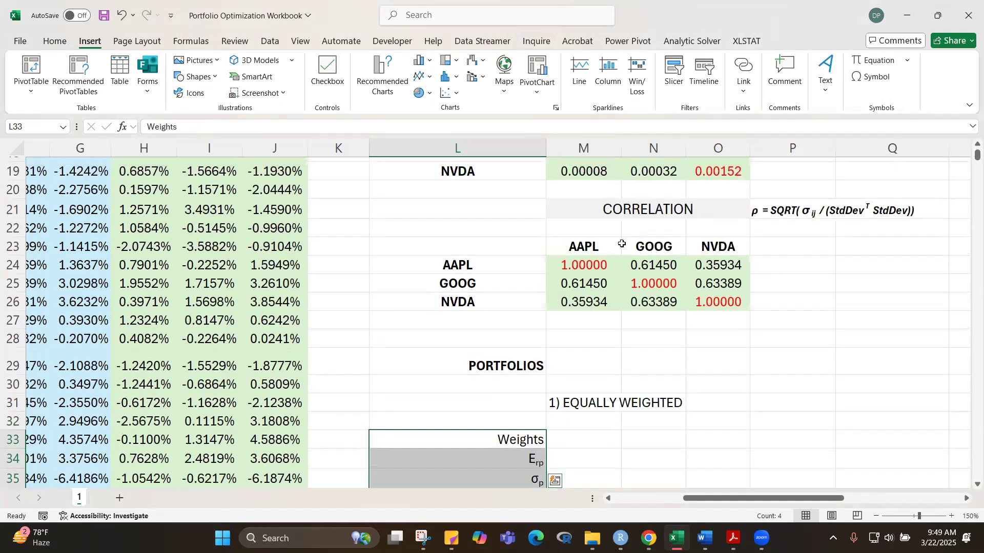
{"action": "left_click_drag", "start_coordinate": [570, 251], "coordinate": [733, 245]}
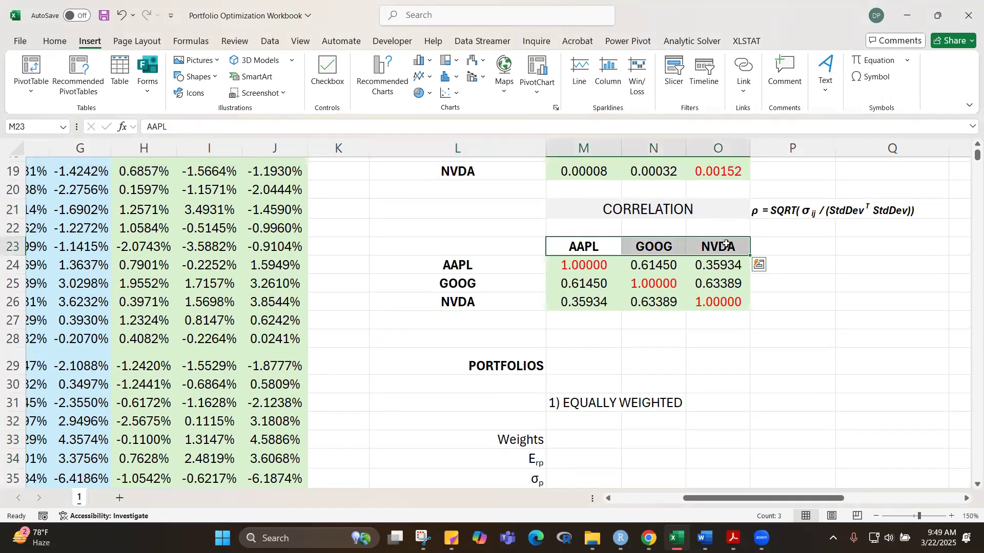
{"action": "key", "text": "ctrl+c"}
{"action": "left_click", "coordinate": [584, 419]}
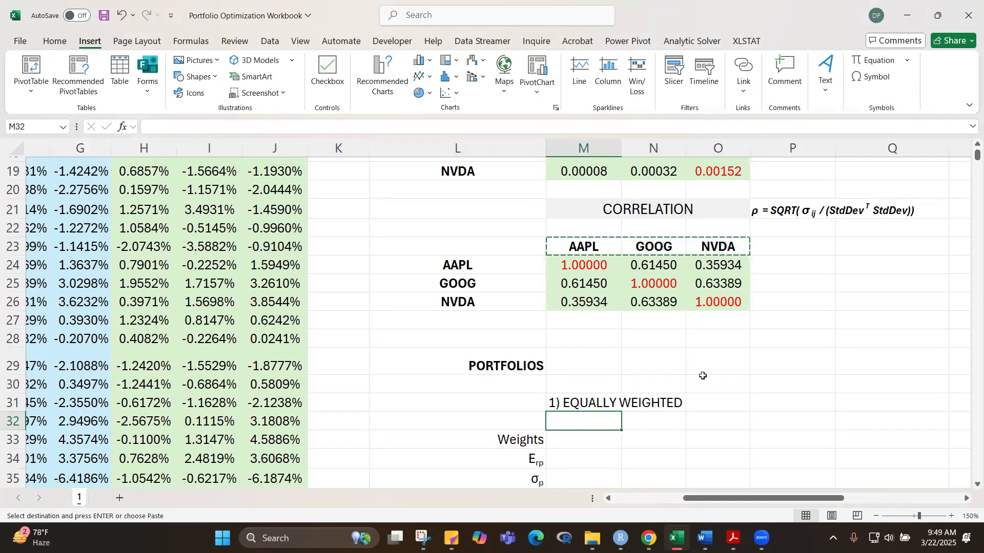
{"action": "key", "text": "ctrl+v"}
{"action": "left_click", "coordinate": [810, 321]}
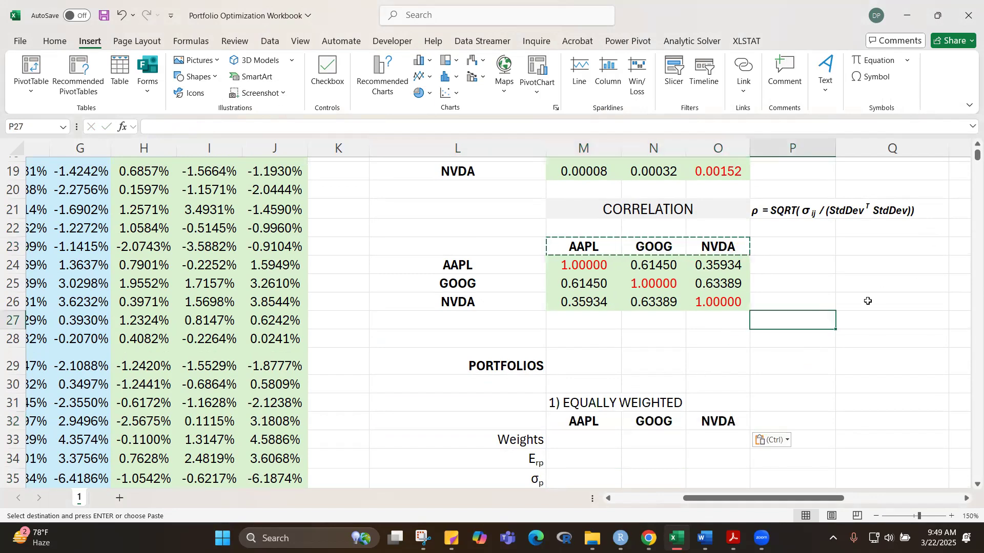
Step: Shade the equally weighted portfolio's weight cells M33:O33 with a light blue fill
{"action": "scroll", "coordinate": [819, 363], "scroll_direction": "down", "scroll_amount": 3}
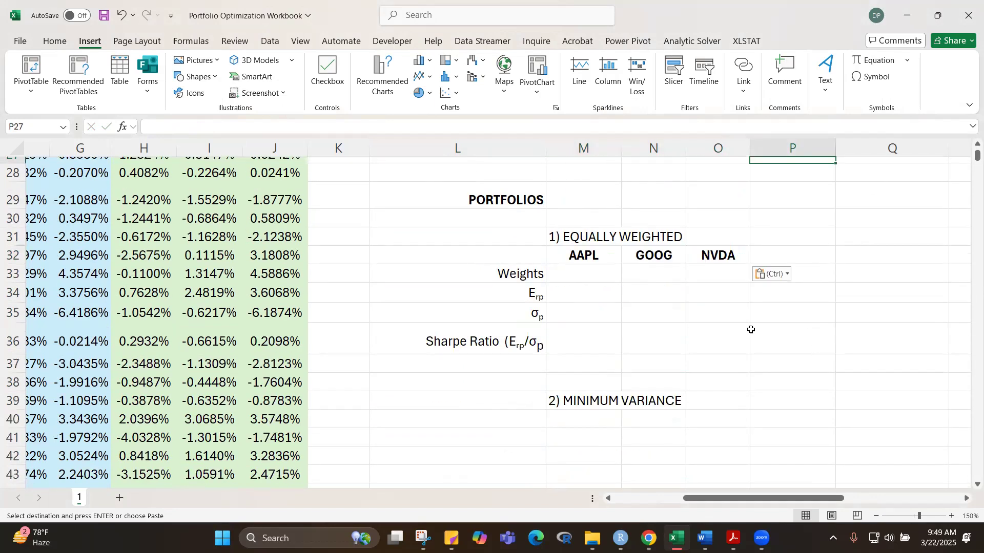
{"action": "left_click_drag", "start_coordinate": [579, 278], "coordinate": [720, 273]}
{"action": "left_click", "coordinate": [53, 43]}
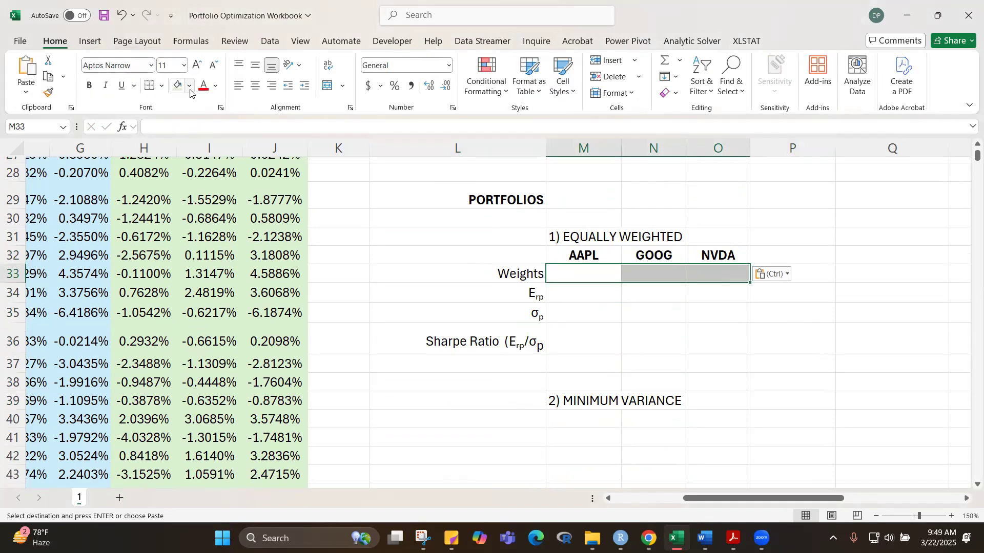
{"action": "left_click", "coordinate": [189, 86]}
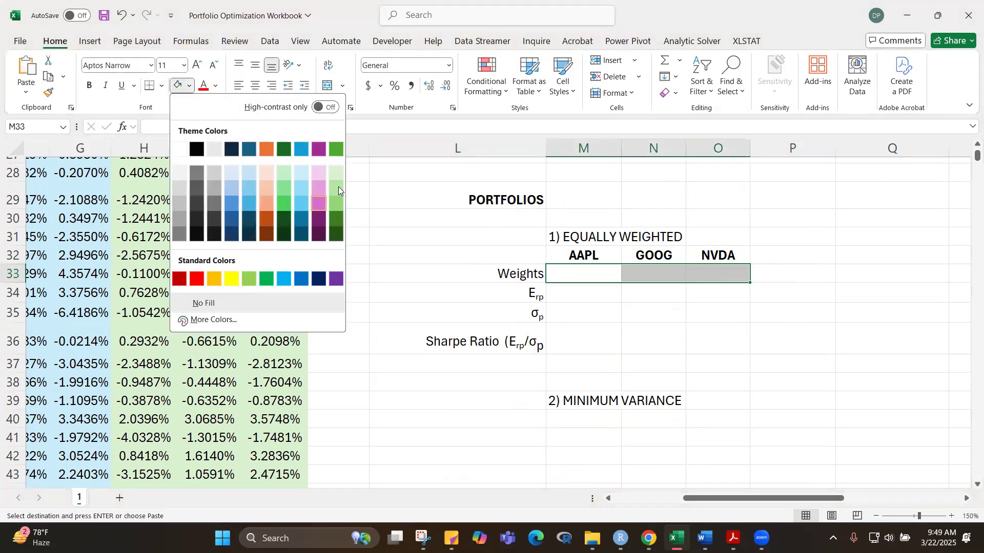
{"action": "left_click", "coordinate": [305, 173]}
{"action": "left_click", "coordinate": [787, 353]}
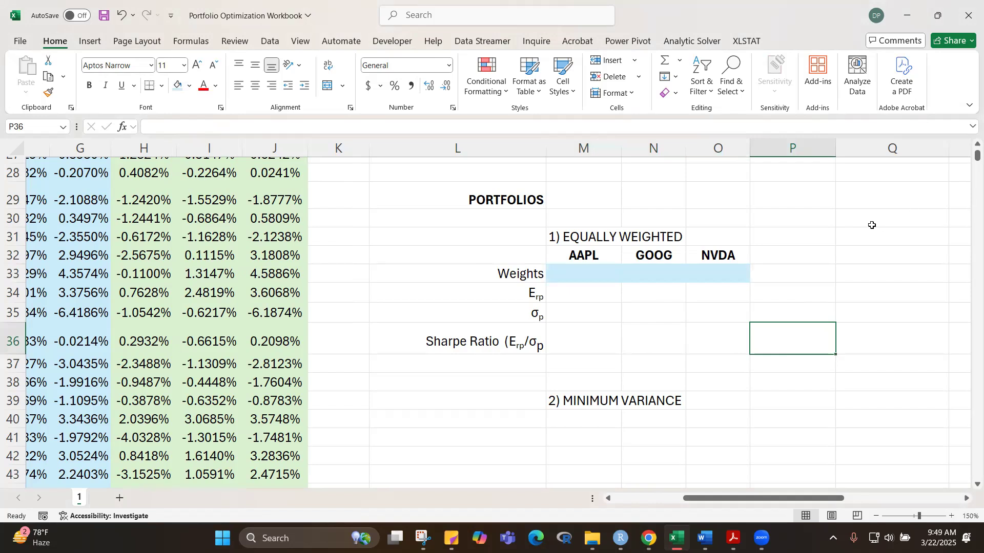
Step: Enter =1/3 as the AAPL weight in M33, show it with three decimals, and fill it across to O33
{"action": "scroll", "coordinate": [842, 259], "scroll_direction": "up", "scroll_amount": 1}
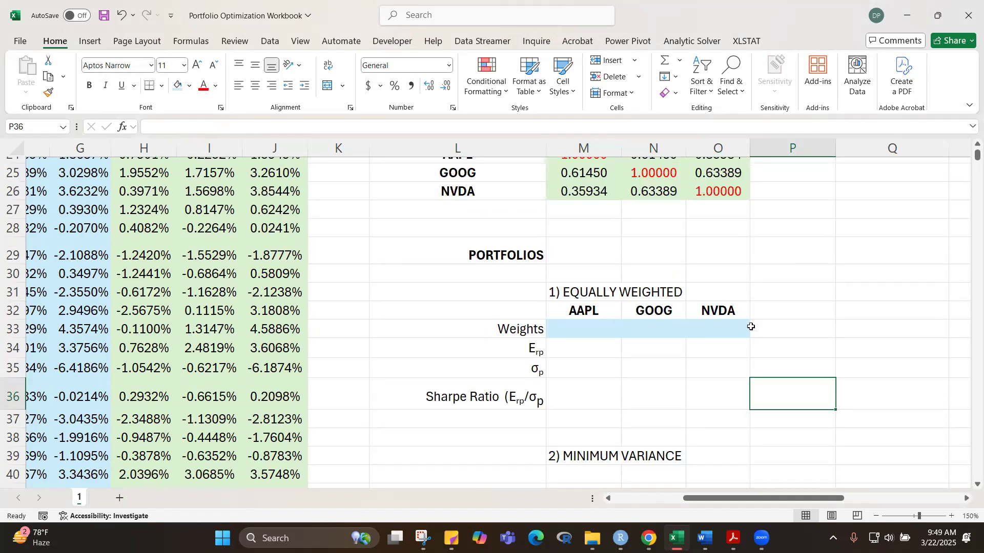
{"action": "left_click", "coordinate": [601, 333]}
{"action": "type", "text": "=1/3"}
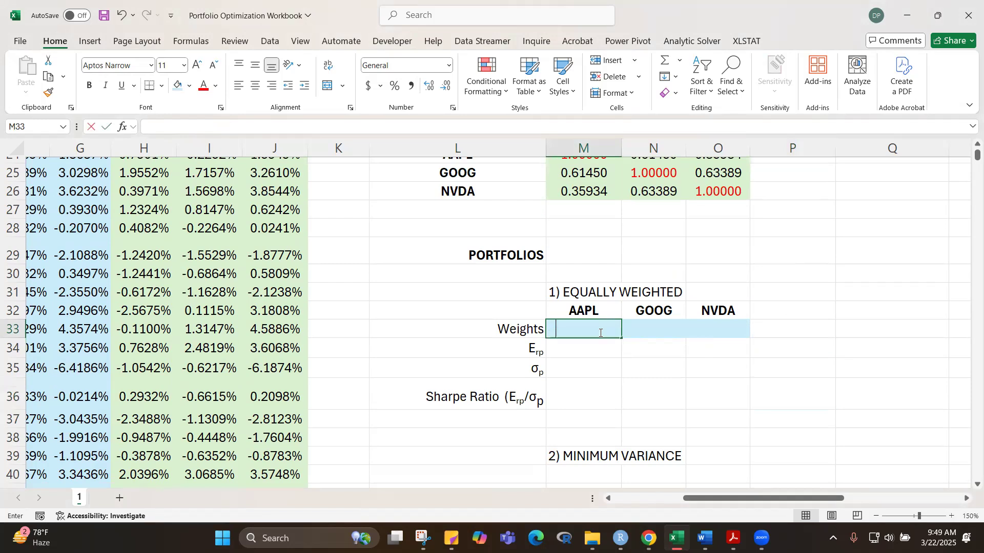
{"action": "key", "text": "ctrl+Return"}
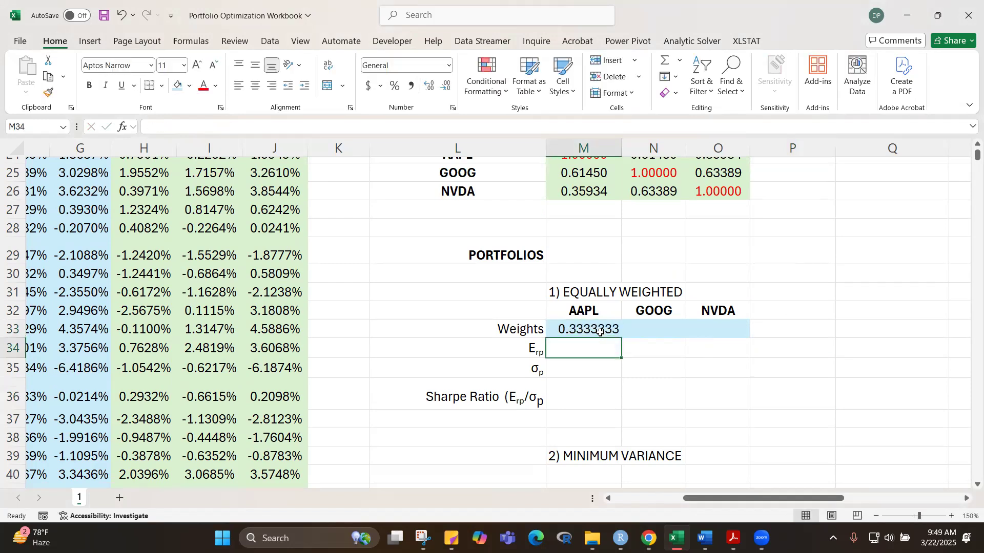
{"action": "left_click", "coordinate": [444, 87]}
{"action": "left_click", "coordinate": [444, 87]}
{"action": "left_click", "coordinate": [444, 87]}
{"action": "left_click", "coordinate": [445, 87]}
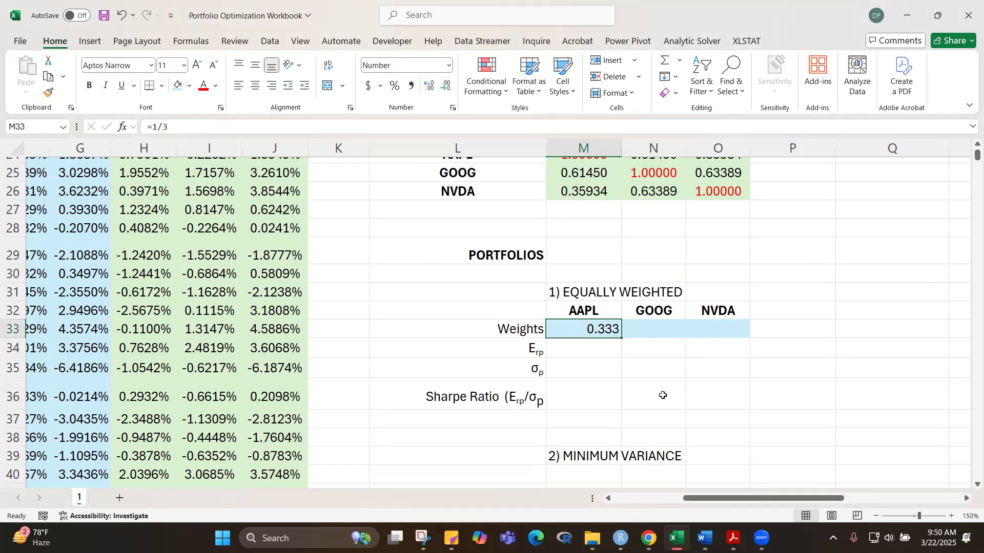
{"action": "left_click_drag", "start_coordinate": [623, 340], "coordinate": [746, 337]}
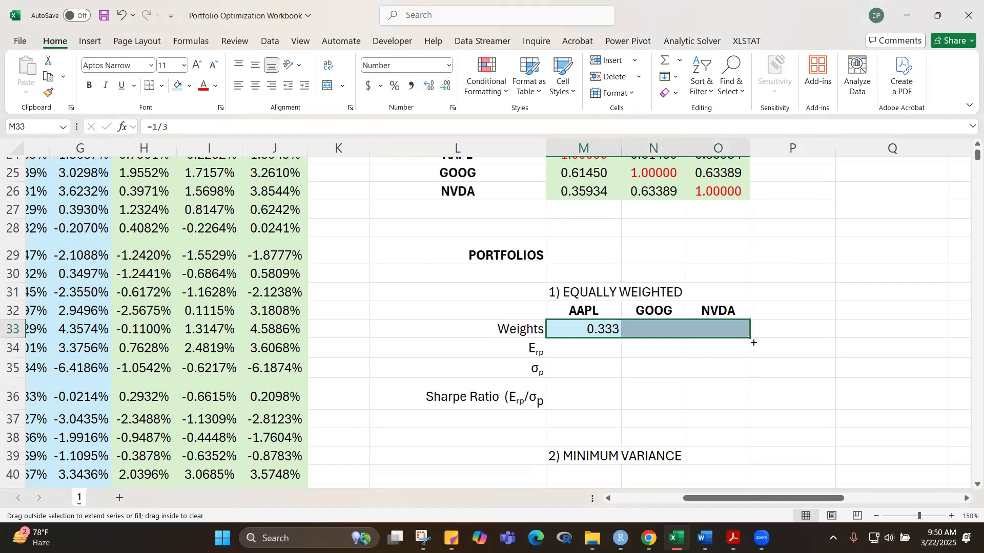
Step: Total the three weights in P33 with =SUM(M33:O33) and centre the result
{"action": "left_click", "coordinate": [803, 334]}
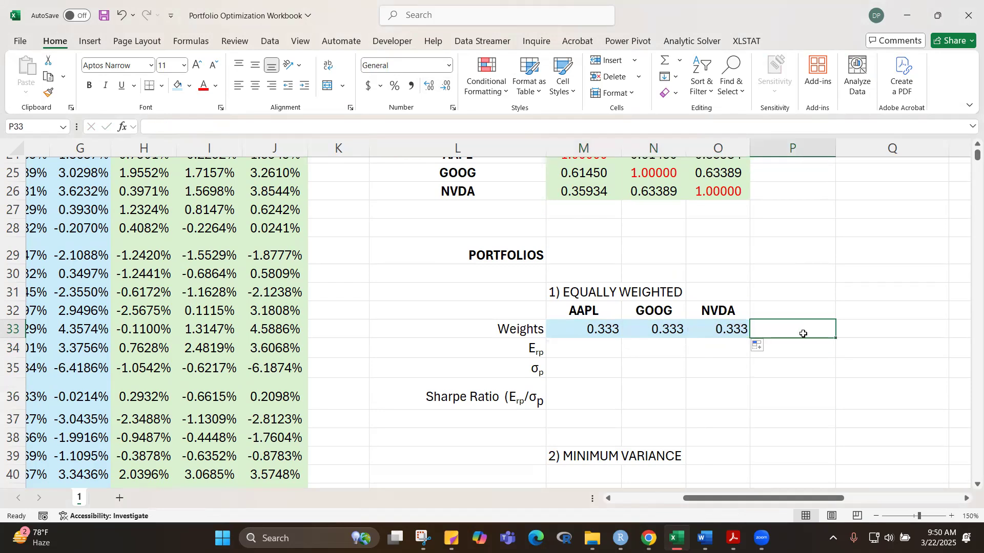
{"action": "key", "text": "alt+equal"}
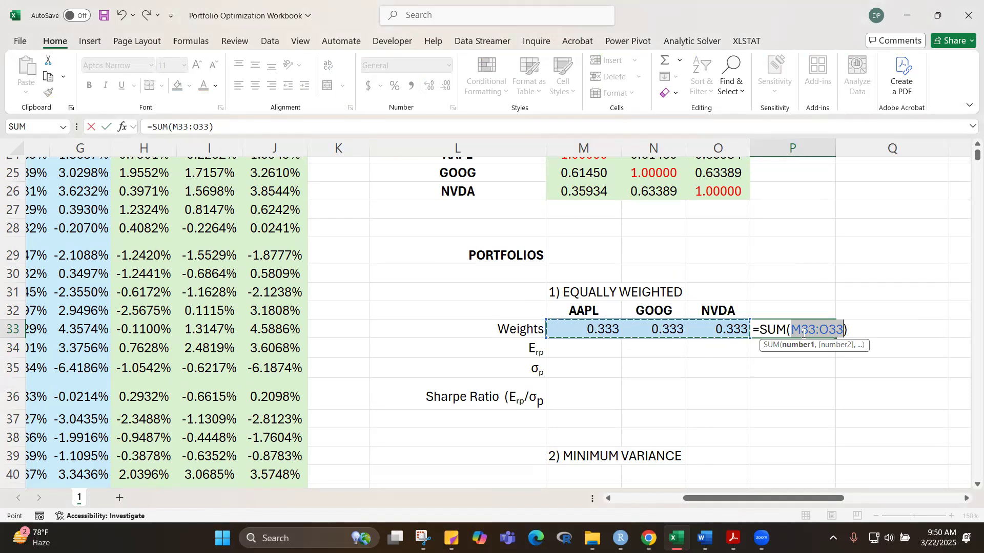
{"action": "key", "text": "ctrl+Return"}
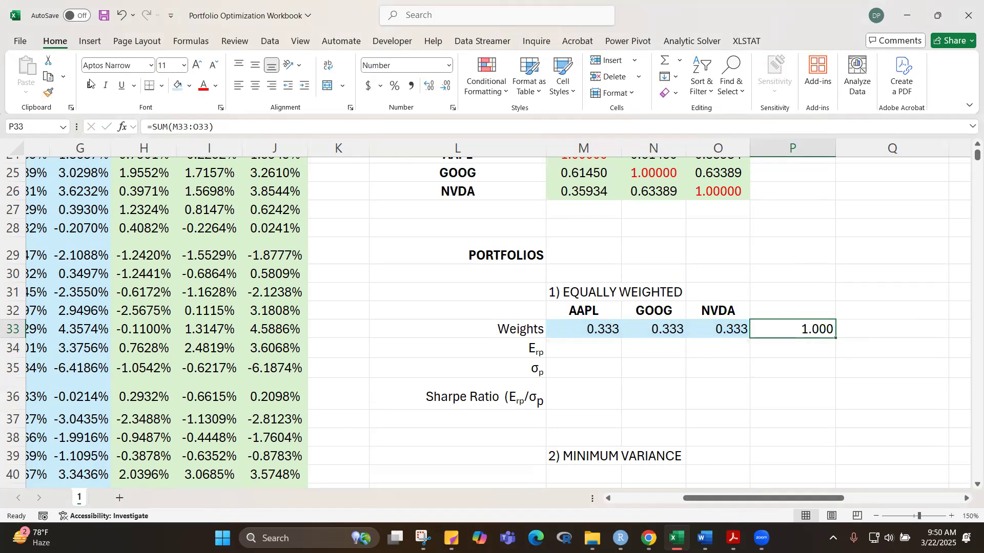
{"action": "left_click", "coordinate": [255, 85]}
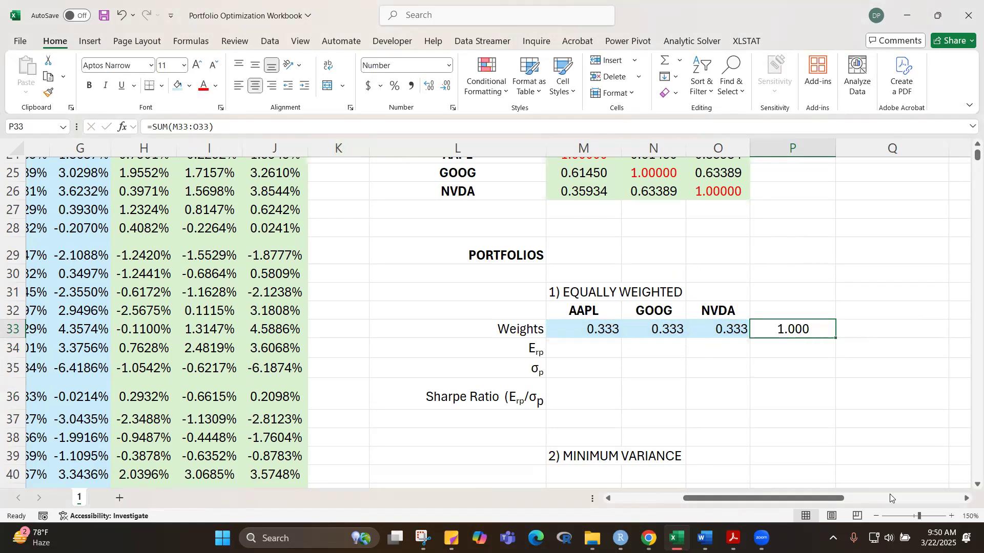
{"action": "left_click", "coordinate": [917, 442]}
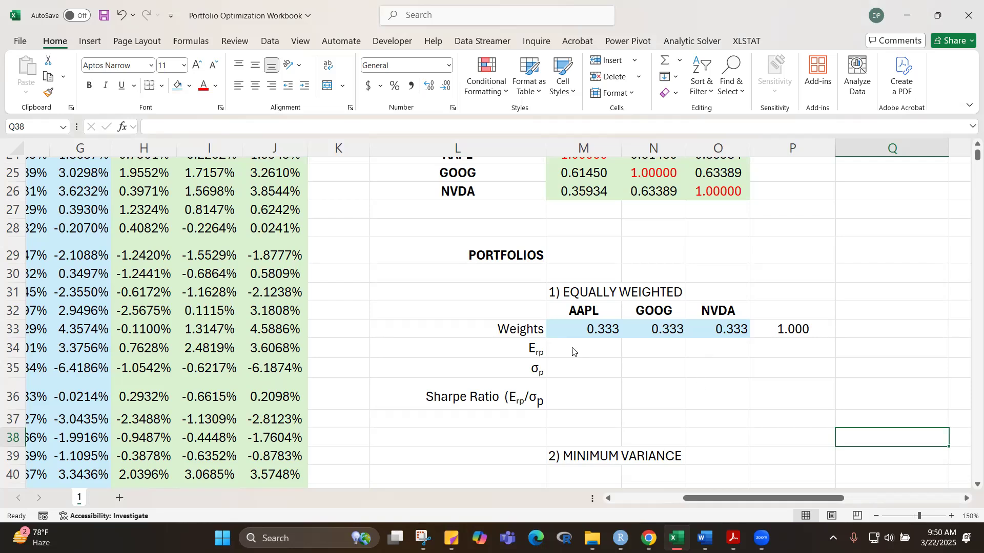
Step: Shade the portfolio result cells M34:M36 light orange and slightly reduce the height of row 36
{"action": "left_click_drag", "start_coordinate": [594, 355], "coordinate": [598, 388]}
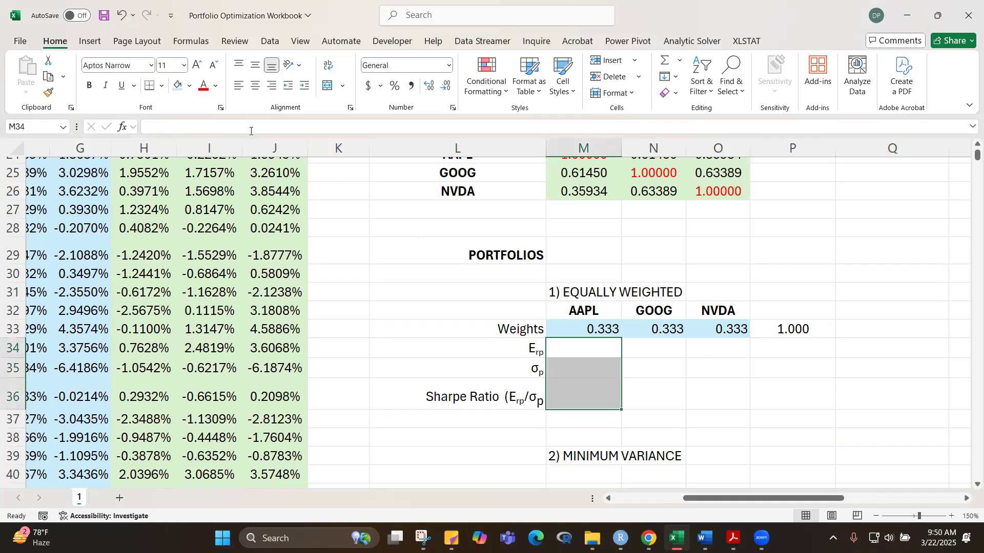
{"action": "left_click", "coordinate": [190, 86]}
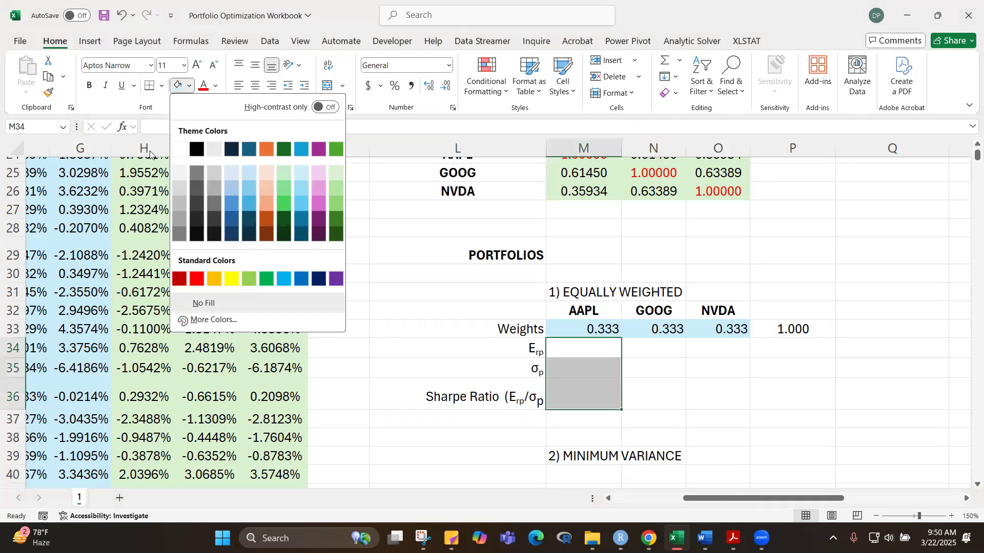
{"action": "left_click", "coordinate": [267, 173]}
{"action": "left_click", "coordinate": [702, 396]}
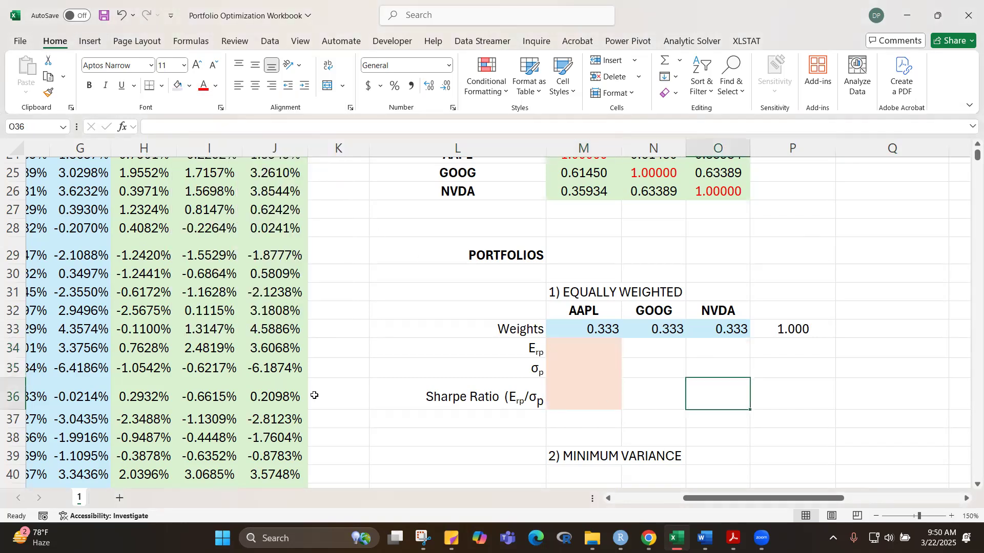
{"action": "left_click_drag", "start_coordinate": [10, 408], "coordinate": [17, 399]}
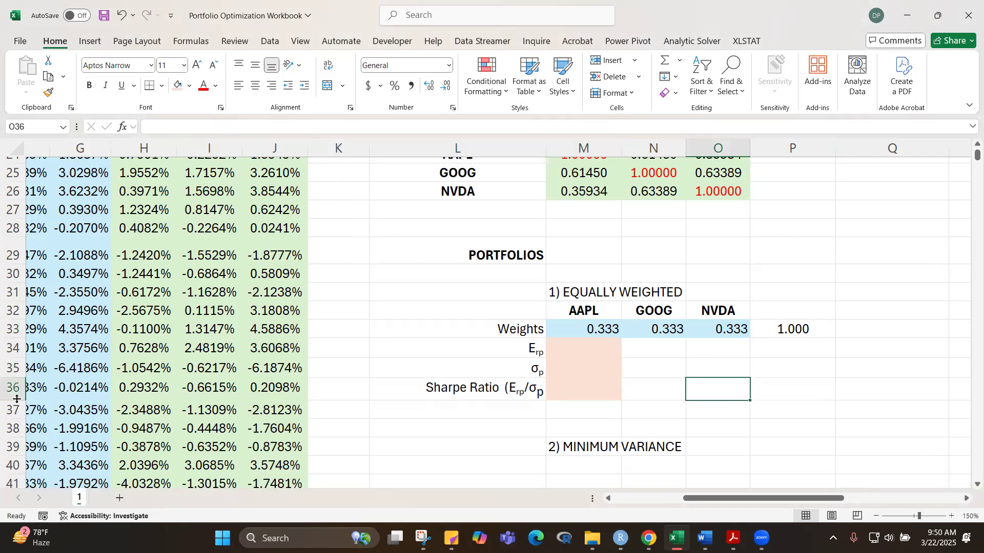
Step: Examine the expected returns in M6:O6 that belong with the portfolio weights for the return calculation
{"action": "left_click", "coordinate": [584, 348]}
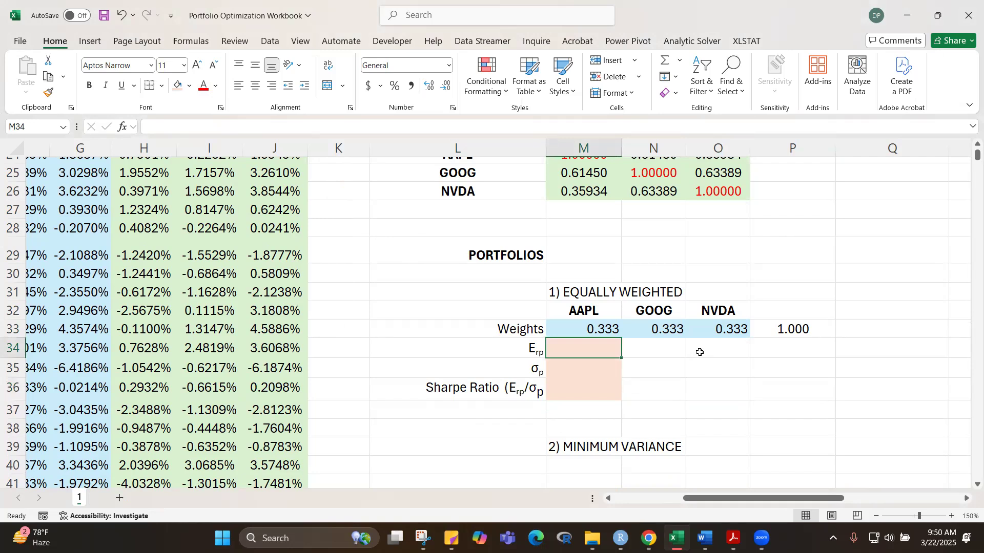
{"action": "scroll", "coordinate": [768, 205], "scroll_direction": "up", "scroll_amount": 8}
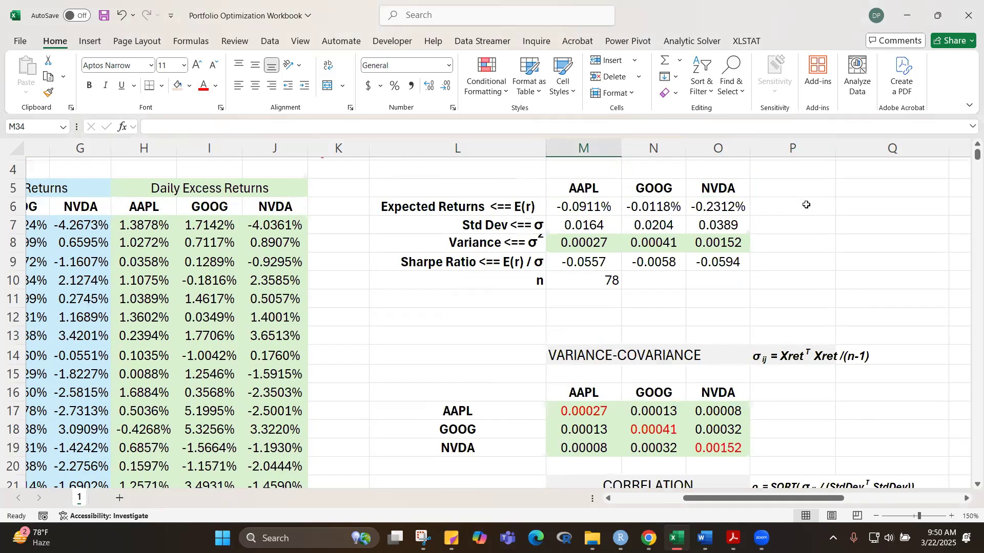
{"action": "left_click_drag", "start_coordinate": [566, 262], "coordinate": [736, 267]}
{"action": "scroll", "coordinate": [910, 265], "scroll_direction": "down", "scroll_amount": 2}
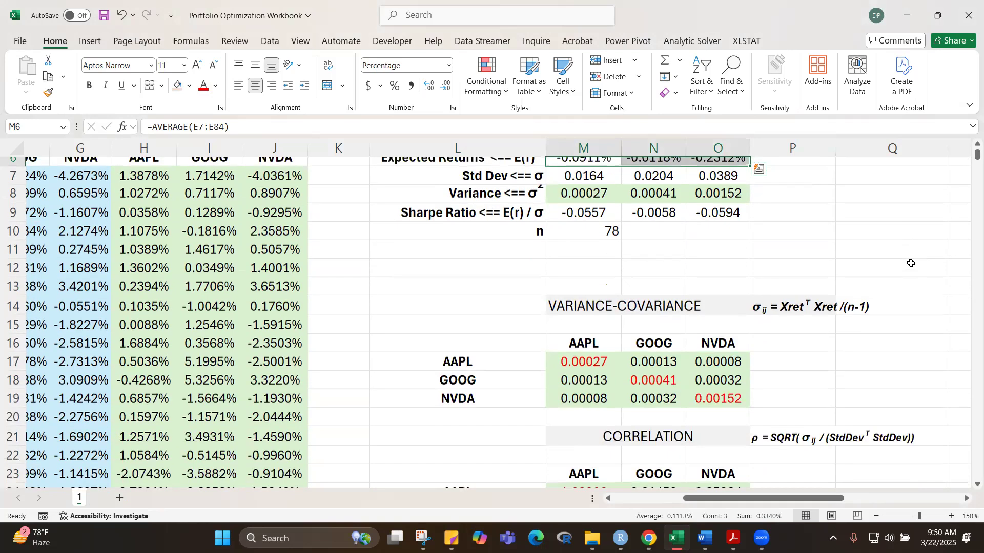
{"action": "scroll", "coordinate": [911, 264], "scroll_direction": "down", "scroll_amount": 5}
{"action": "scroll", "coordinate": [910, 265], "scroll_direction": "up", "scroll_amount": 5}
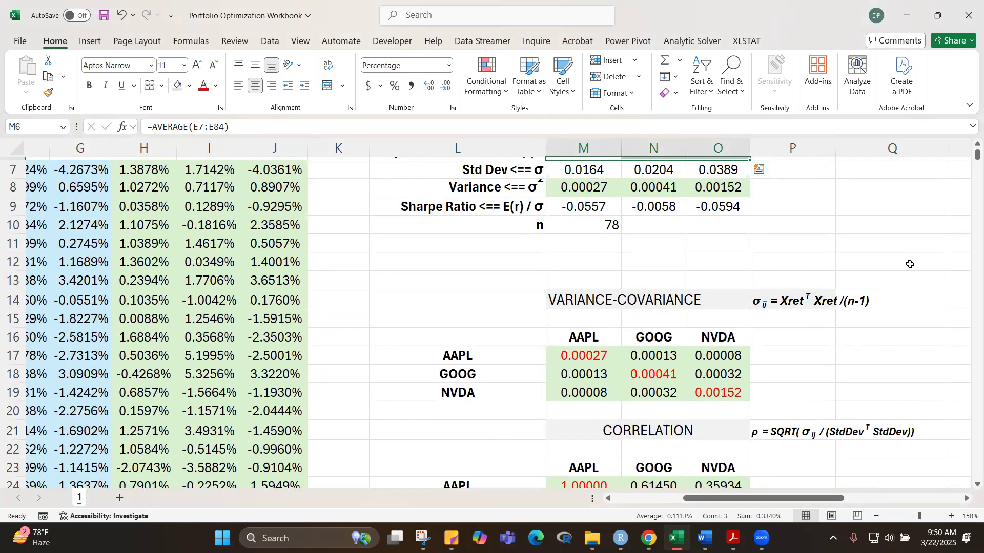
{"action": "scroll", "coordinate": [867, 210], "scroll_direction": "up", "scroll_amount": 2}
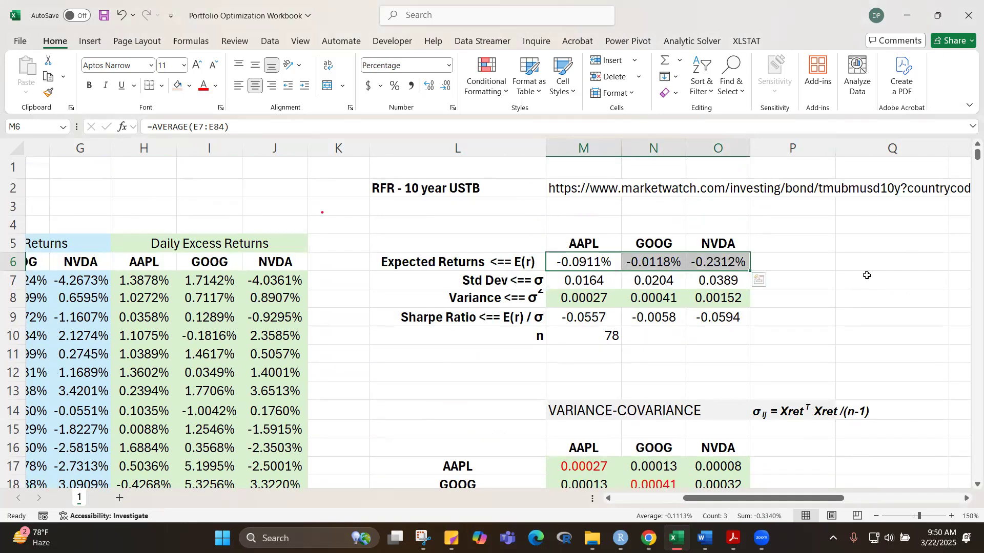
{"action": "scroll", "coordinate": [868, 274], "scroll_direction": "down", "scroll_amount": 9}
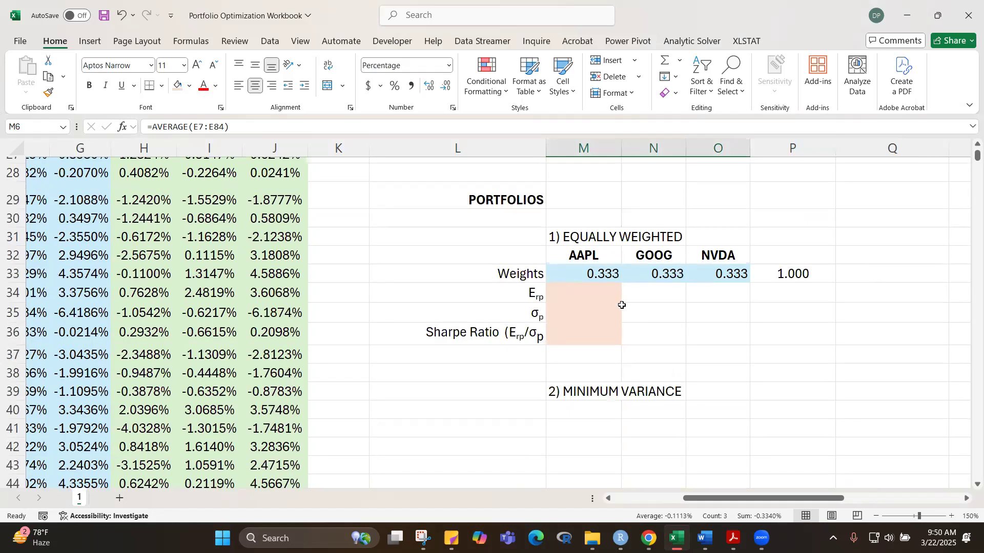
Step: Begin a formula in the portfolio expected return cell M34 and review the individual stock returns in M6:O6
{"action": "left_click", "coordinate": [583, 292]}
{"action": "type", "text": "="}
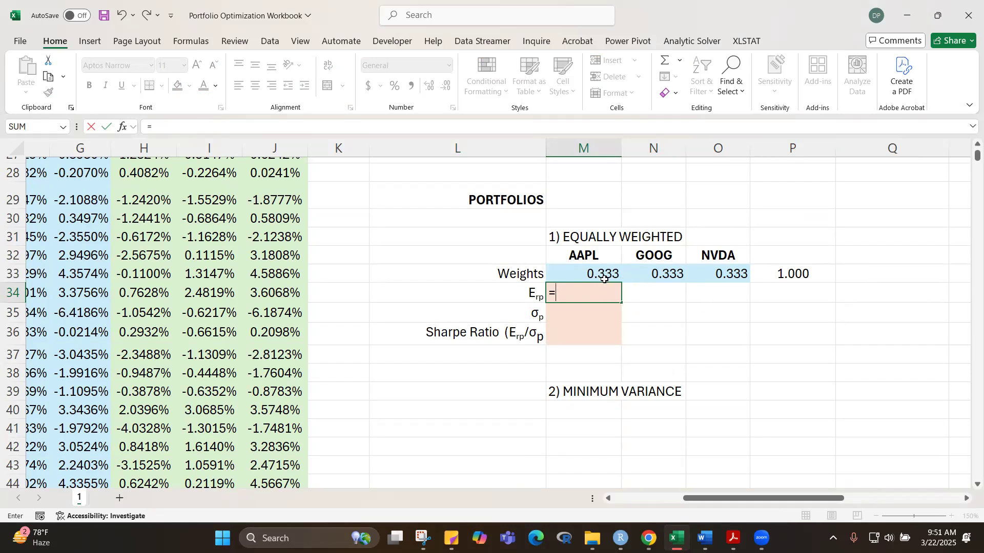
{"action": "scroll", "coordinate": [971, 154], "scroll_direction": "up", "scroll_amount": 6}
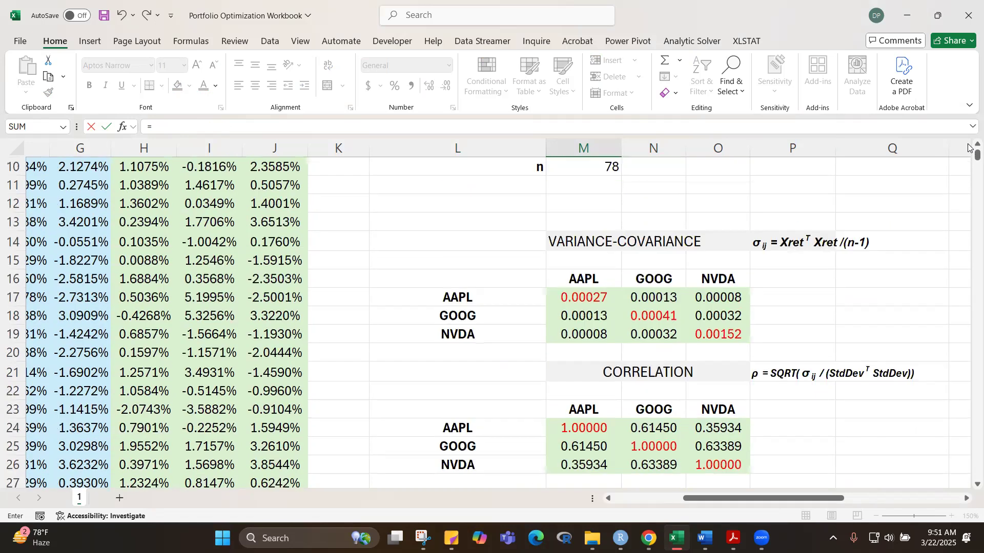
{"action": "scroll", "coordinate": [968, 148], "scroll_direction": "up", "scroll_amount": 3}
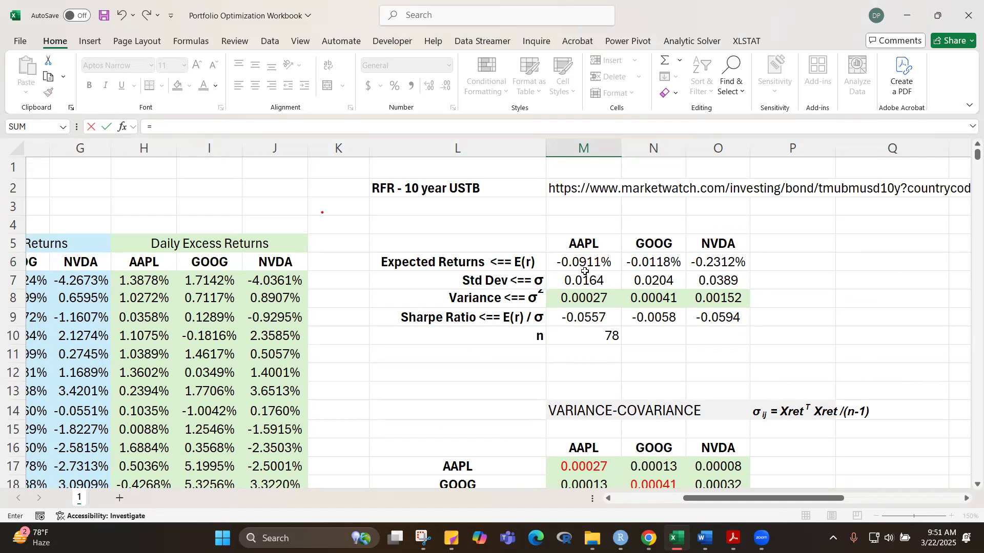
{"action": "left_click_drag", "start_coordinate": [969, 159], "coordinate": [969, 163]}
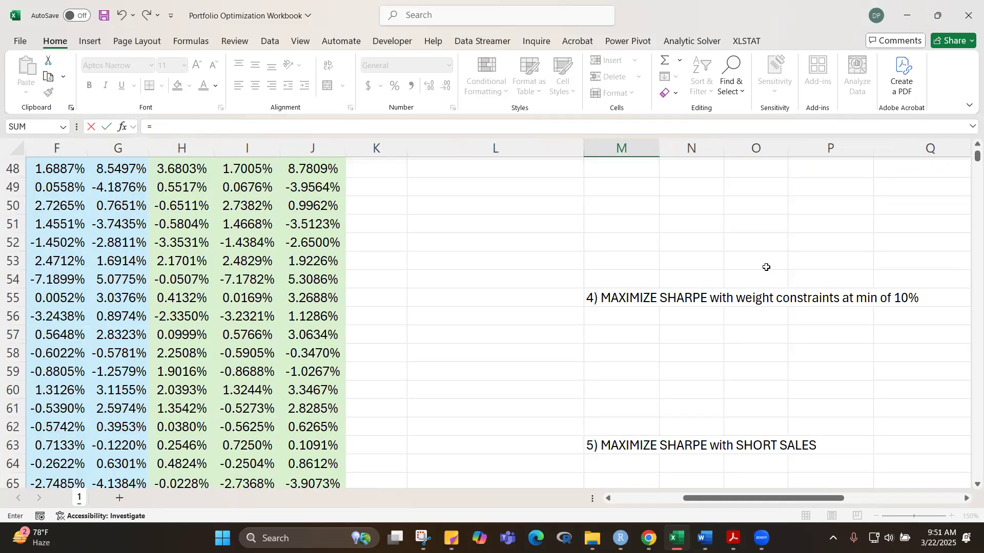
{"action": "scroll", "coordinate": [767, 267], "scroll_direction": "up", "scroll_amount": 10}
{"action": "scroll", "coordinate": [761, 318], "scroll_direction": "down", "scroll_amount": 2}
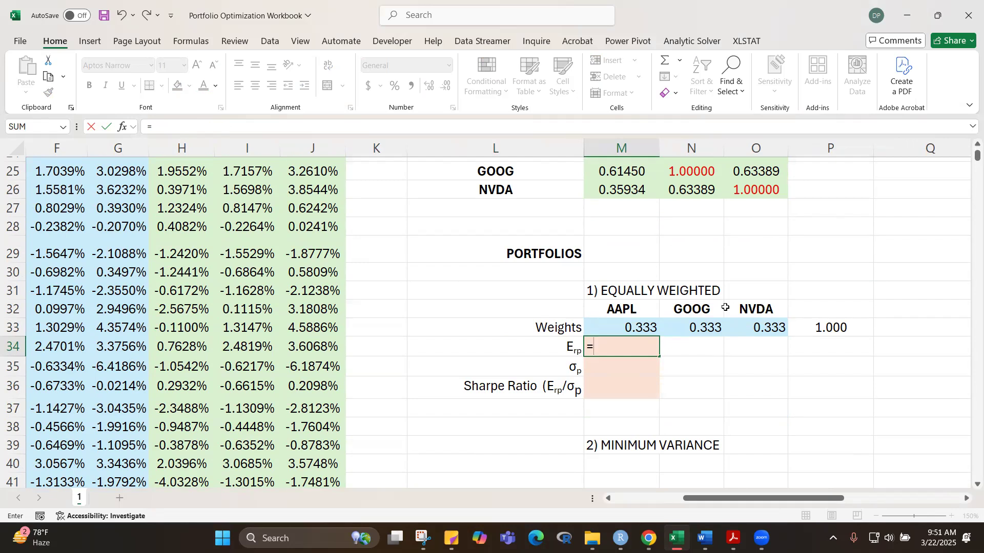
Step: Clear the stray cell reference from the M34 formula and begin it with =MMULT(
{"action": "left_click", "coordinate": [667, 373]}
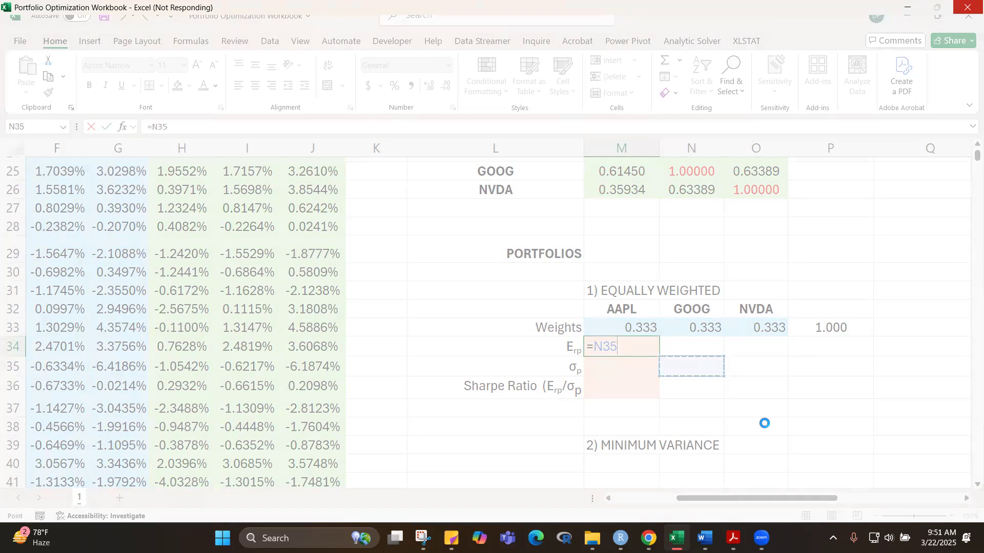
{"action": "type", "text": "mm"}
{"action": "key", "text": "BackSpace"}
{"action": "key", "text": "BackSpace"}
{"action": "key", "text": "BackSpace"}
{"action": "key", "text": "Delete"}
{"action": "key", "text": "Delete"}
{"action": "type", "text": "MMULT("}
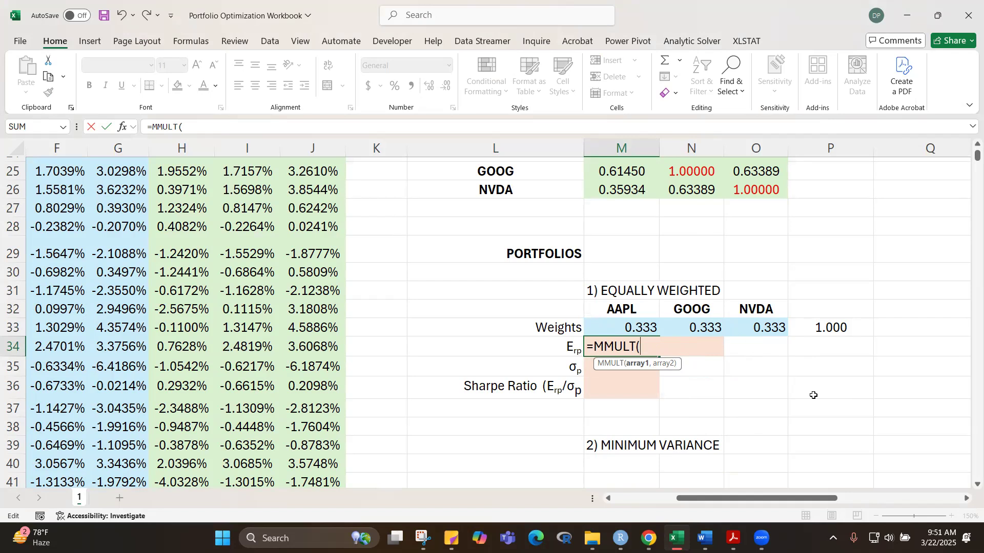
Step: Add TRANSPOSE with the weights M33:O33 as the first MMULT argument in M34
{"action": "type", "text": "TRANSPOSE("}
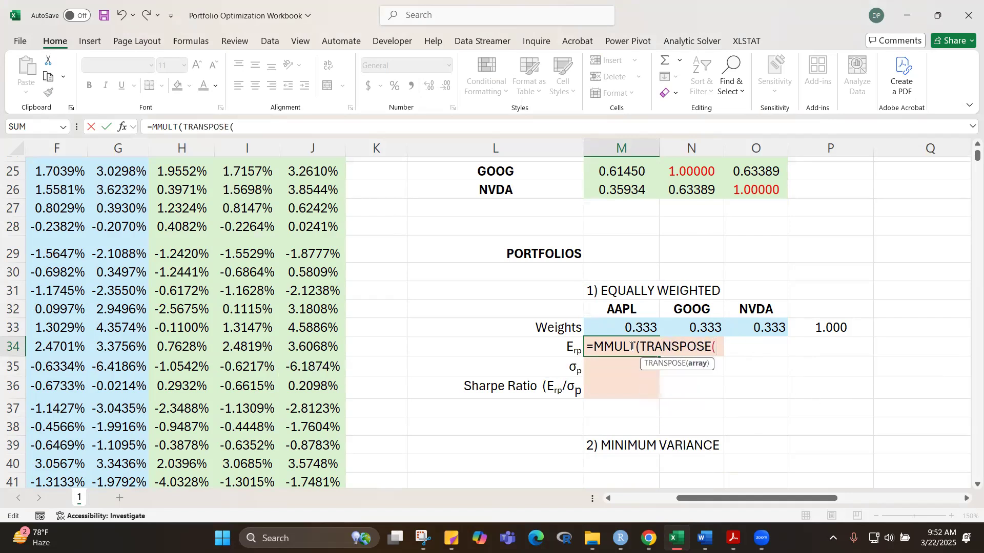
{"action": "left_click_drag", "start_coordinate": [633, 326], "coordinate": [777, 324]}
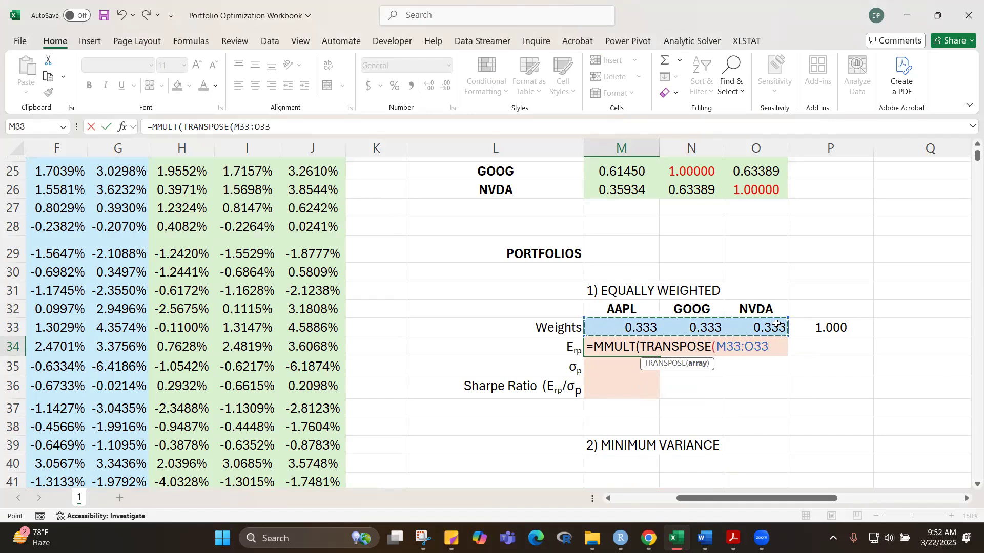
{"action": "type", "text": ","}
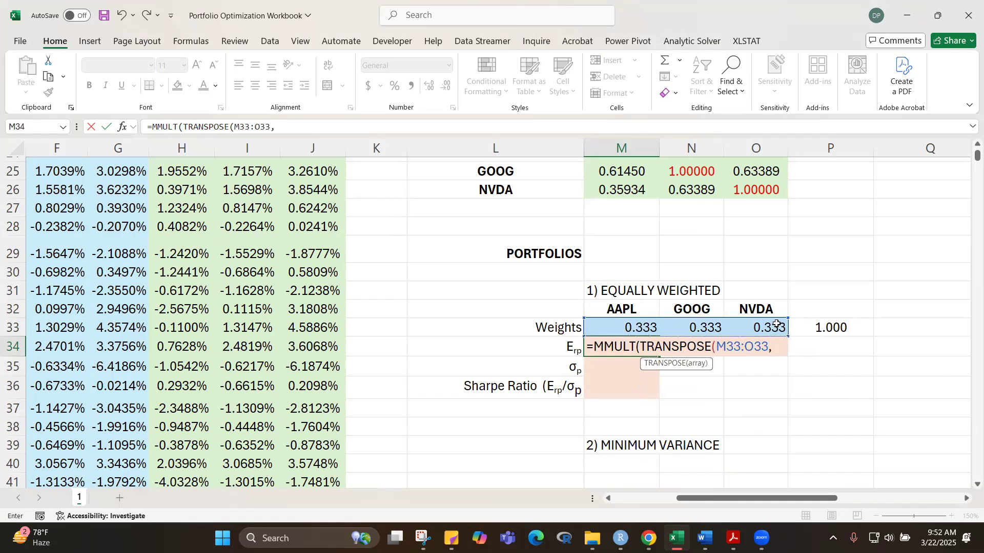
Step: Try to complete M34 as =MMULT(TRANSPOSE(M33:O33,$M$6:$O$6)), using absolute references for the expected returns
{"action": "left_click_drag", "start_coordinate": [977, 165], "coordinate": [968, 156]}
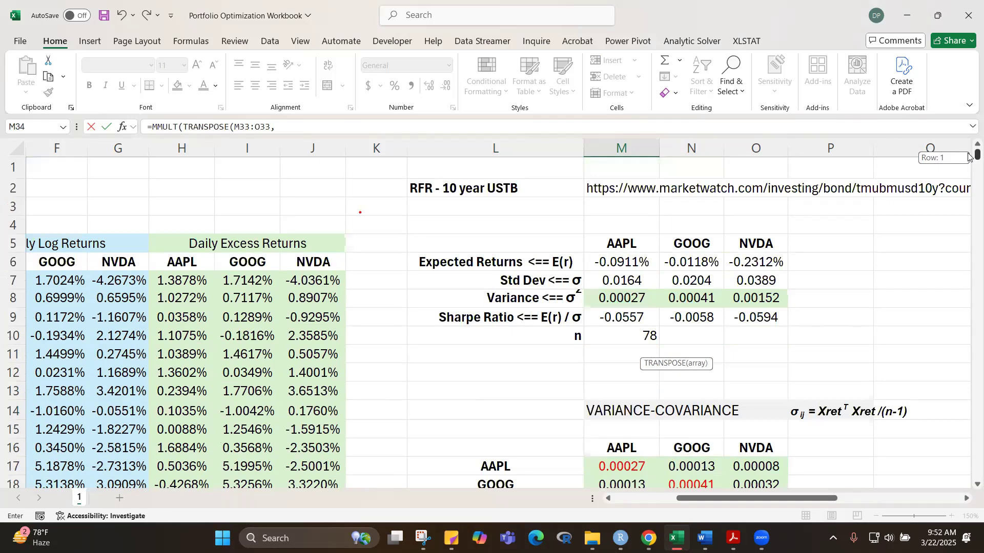
{"action": "left_click_drag", "start_coordinate": [622, 261], "coordinate": [742, 258]}
{"action": "scroll", "coordinate": [894, 272], "scroll_direction": "down", "scroll_amount": 8}
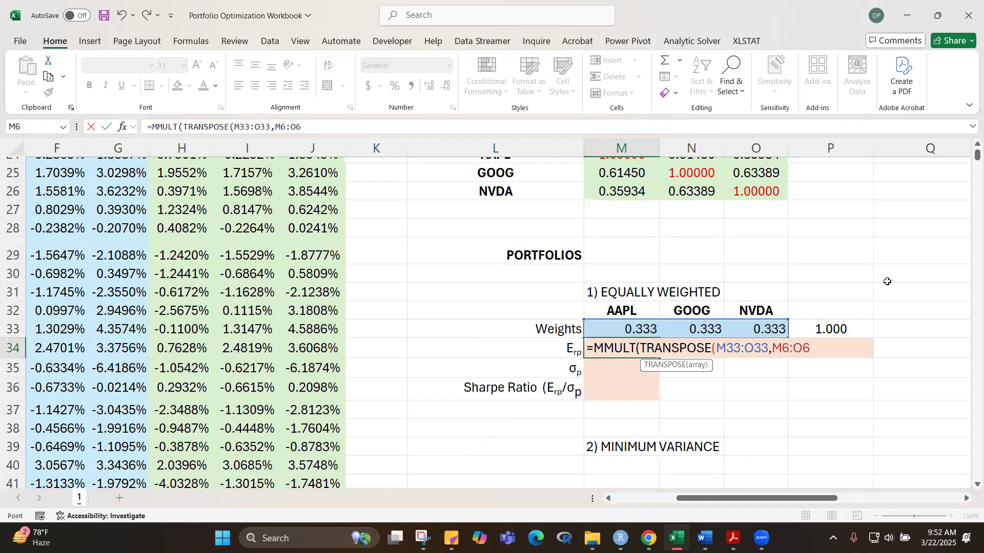
{"action": "scroll", "coordinate": [887, 281], "scroll_direction": "down", "scroll_amount": 1}
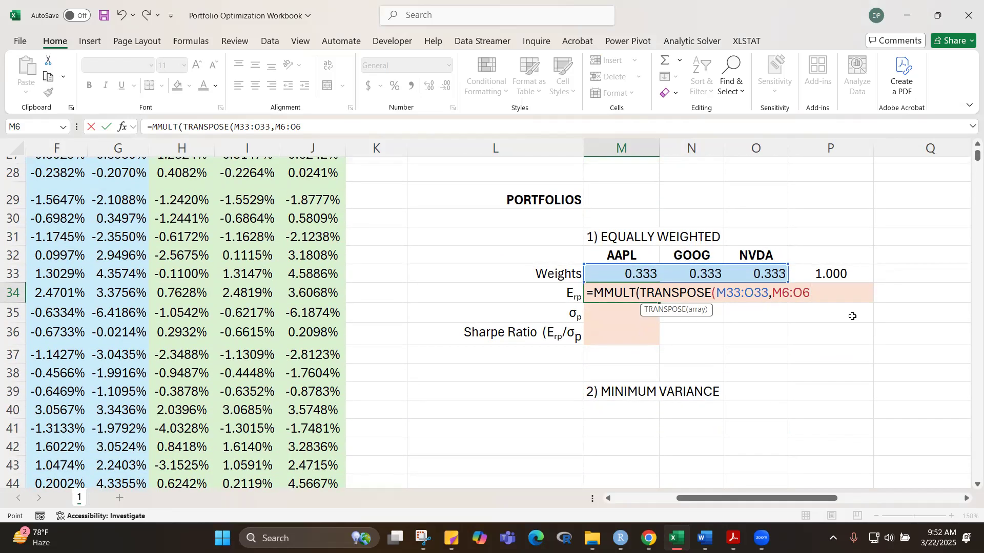
{"action": "key", "text": "F4"}
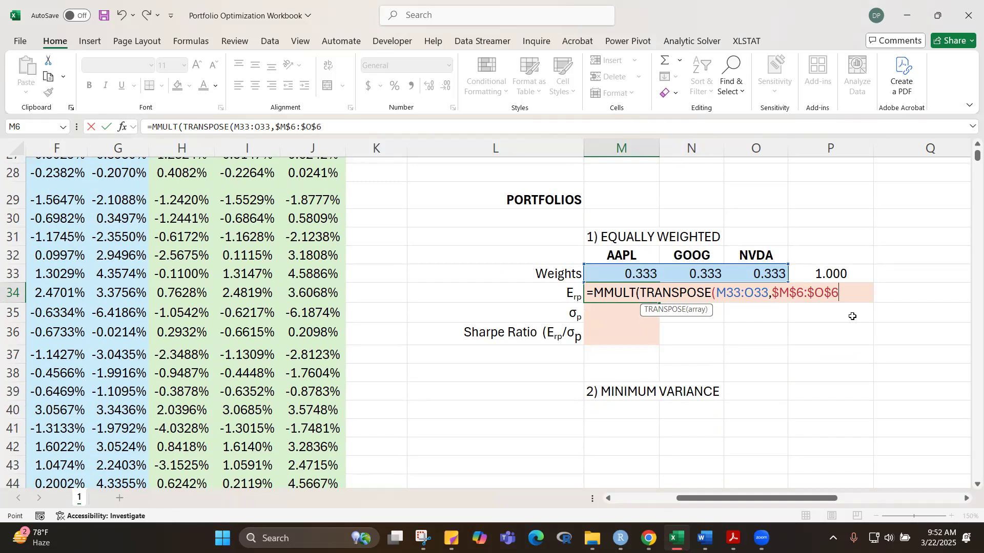
{"action": "type", "text": ")"}
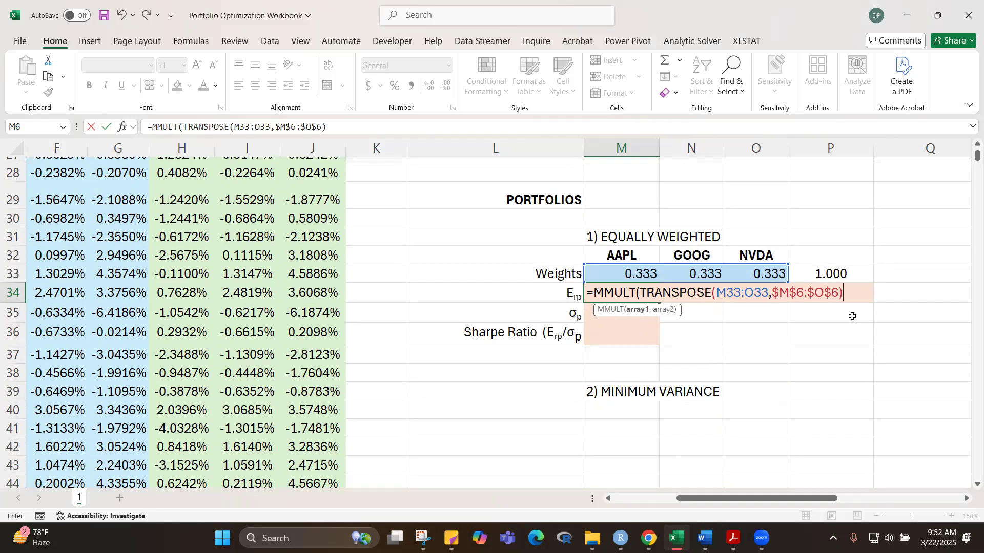
{"action": "type", "text": ")"}
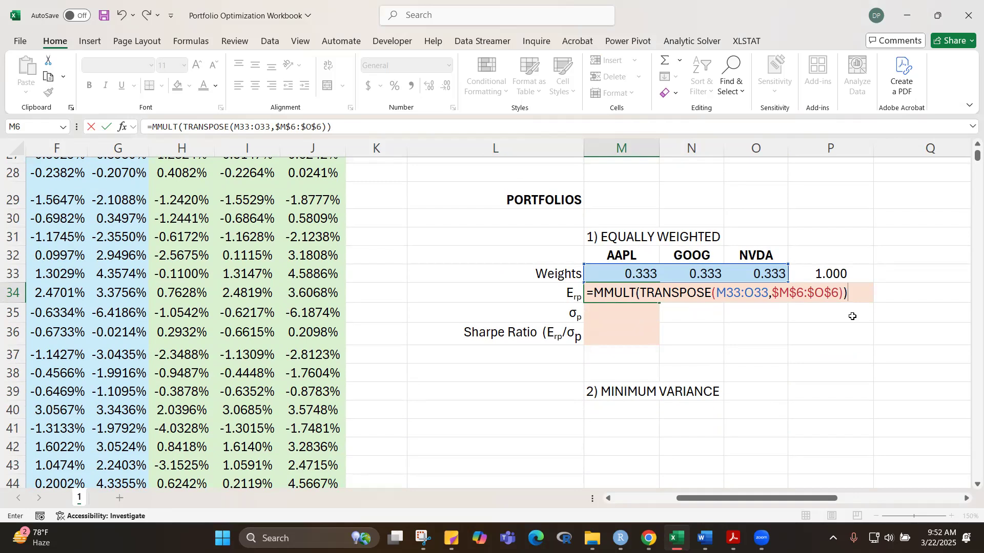
{"action": "key", "text": "Return"}
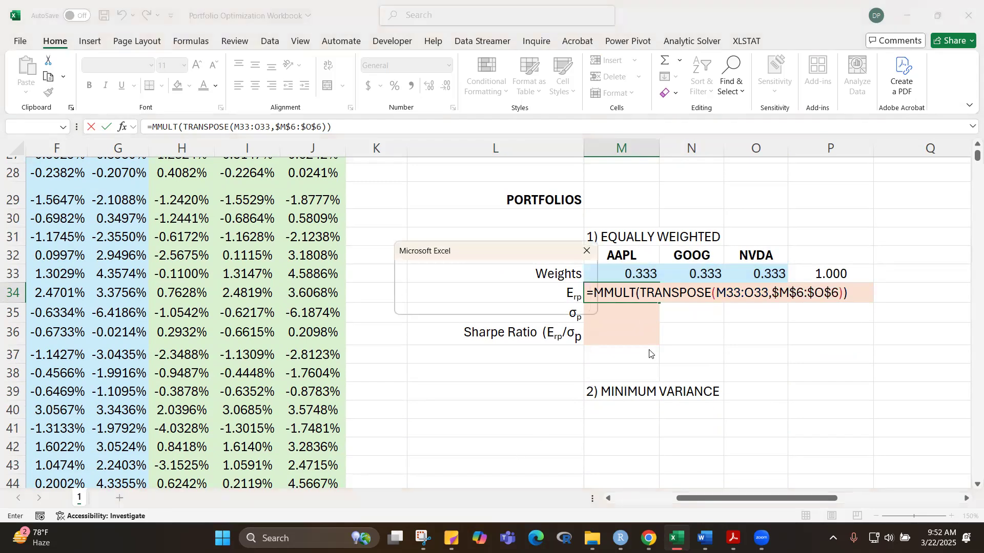
{"action": "left_click", "coordinate": [588, 252]}
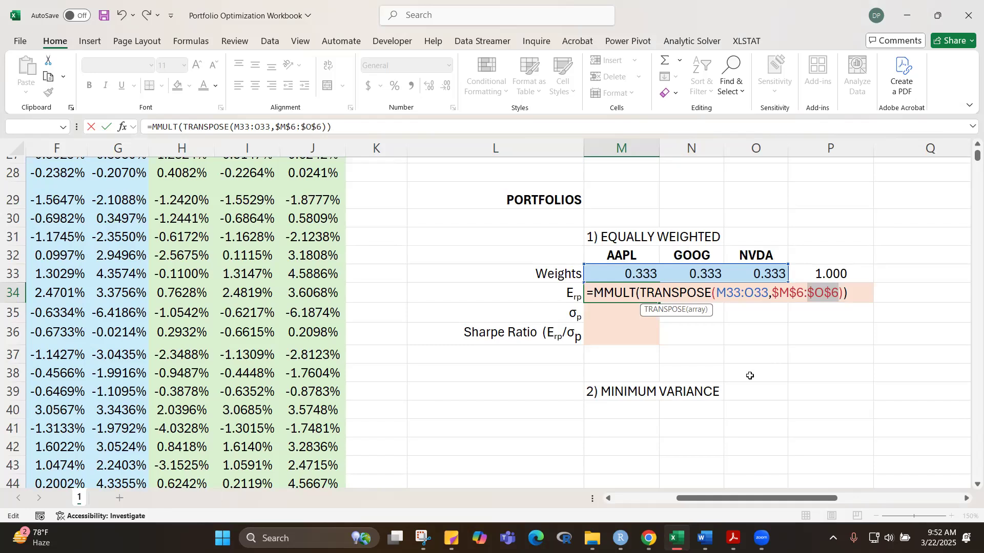
{"action": "key", "text": "Return"}
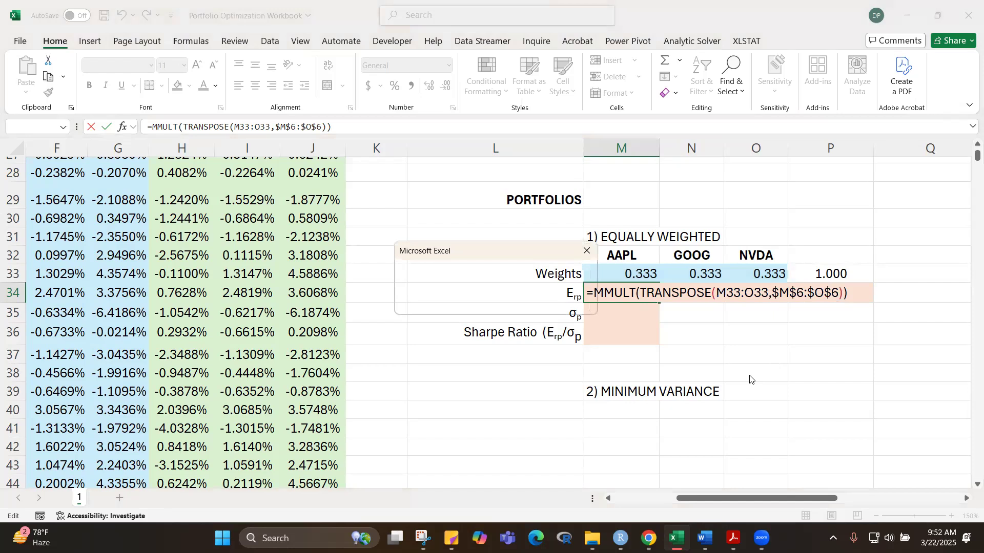
{"action": "left_click", "coordinate": [586, 251]}
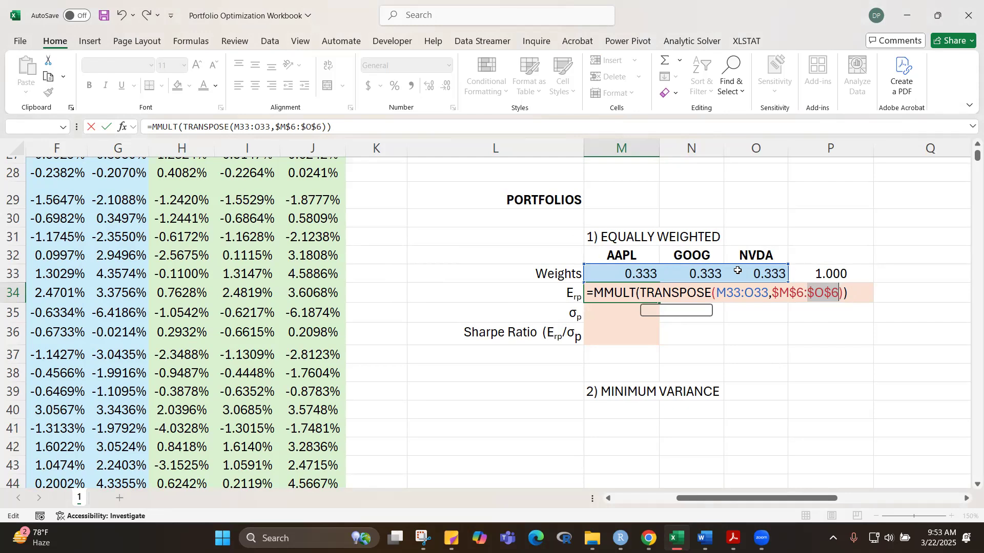
Step: Compare the layout of the expected returns in M6:O6 with the weights in M33:O33
{"action": "key", "text": "End"}
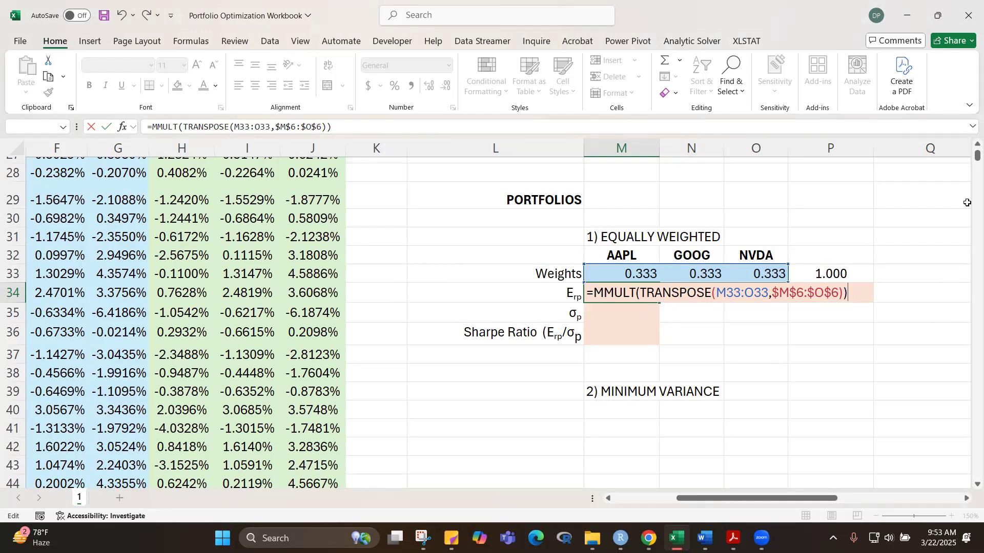
{"action": "left_click_drag", "start_coordinate": [968, 161], "coordinate": [968, 156]}
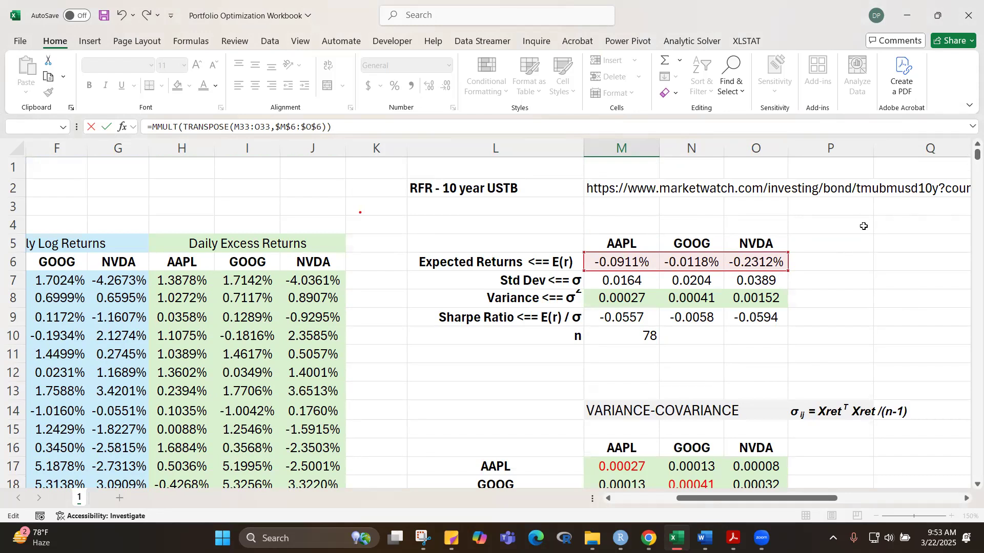
{"action": "scroll", "coordinate": [864, 226], "scroll_direction": "down", "scroll_amount": 1}
{"action": "scroll", "coordinate": [864, 226], "scroll_direction": "down", "scroll_amount": 5}
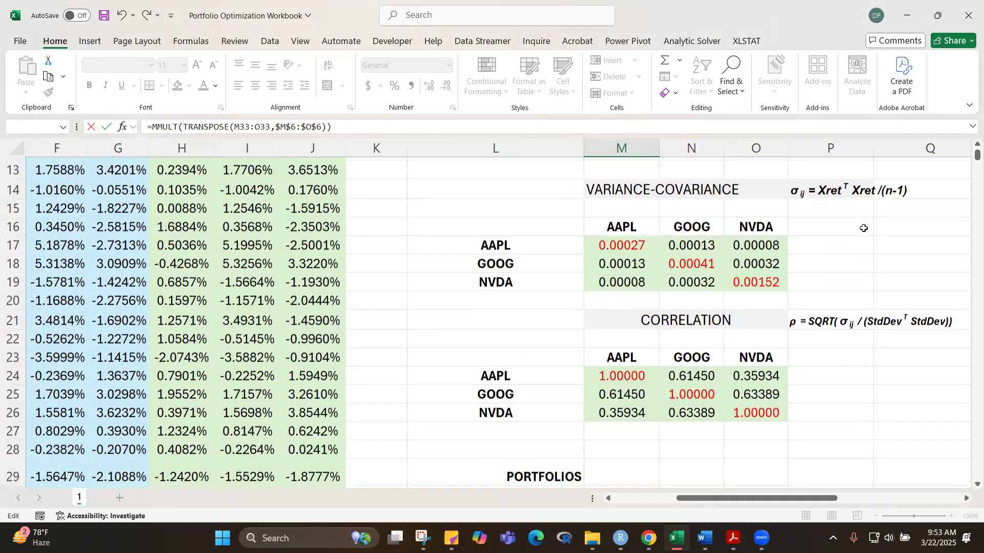
{"action": "scroll", "coordinate": [864, 229], "scroll_direction": "down", "scroll_amount": 1}
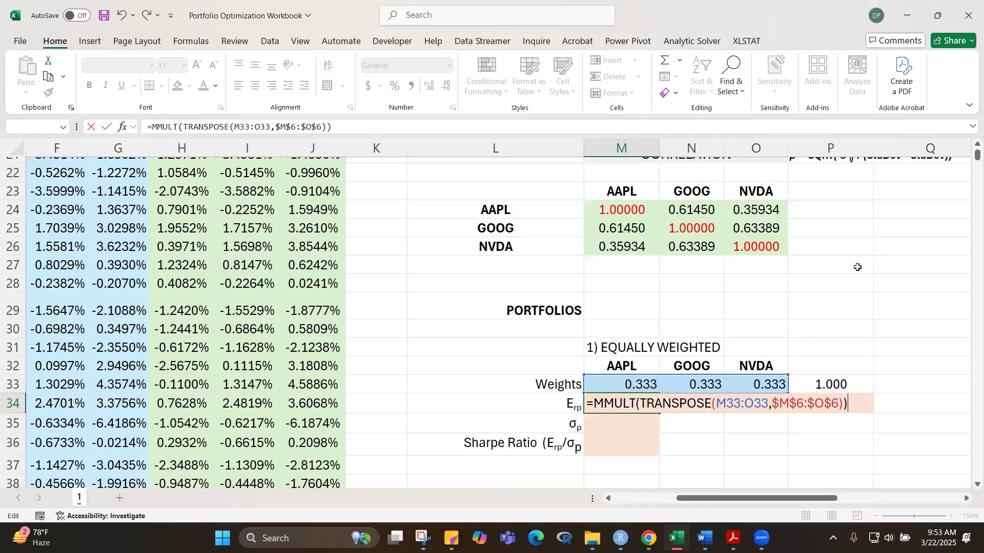
{"action": "scroll", "coordinate": [857, 267], "scroll_direction": "up", "scroll_amount": 5}
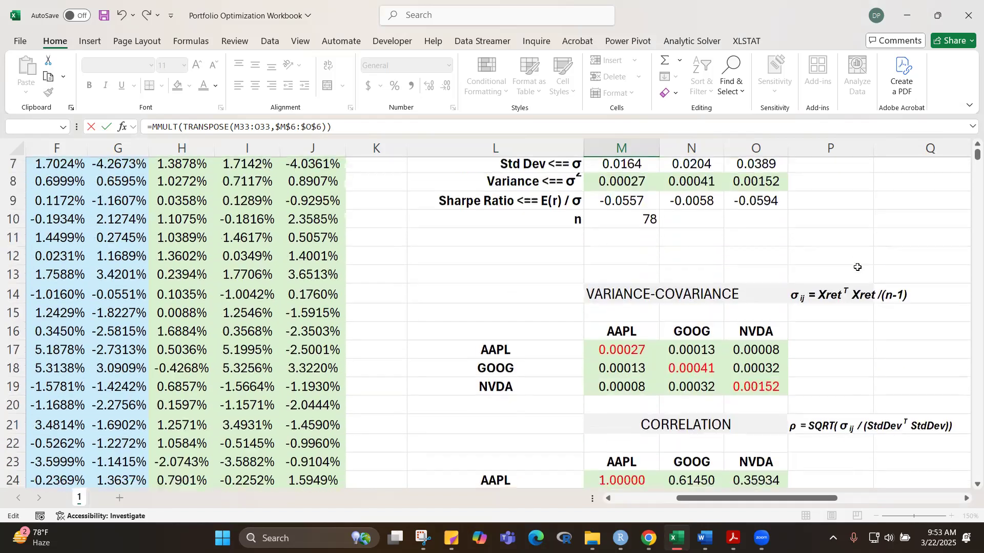
{"action": "scroll", "coordinate": [858, 267], "scroll_direction": "up", "scroll_amount": 1}
{"action": "scroll", "coordinate": [857, 267], "scroll_direction": "down", "scroll_amount": 9}
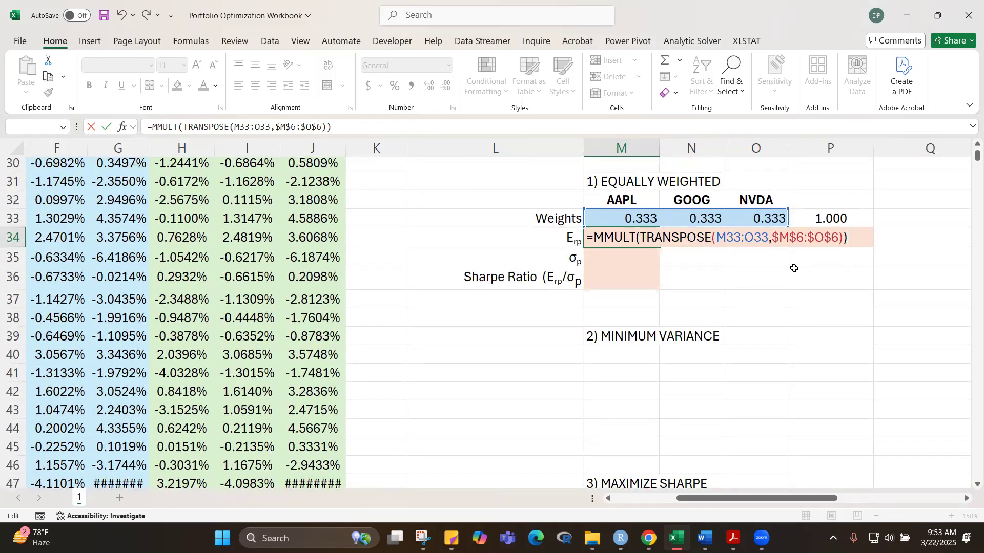
Step: Remove the TRANSPOSE arguments from the M34 formula, back to =MMULT(
{"action": "key", "text": "BackSpace"}
{"action": "key", "text": "BackSpace"}
{"action": "key", "text": "BackSpace"}
{"action": "key", "text": "BackSpace"}
{"action": "key", "text": "BackSpace"}
{"action": "key", "text": "BackSpace"}
{"action": "key", "text": "BackSpace"}
{"action": "key", "text": "BackSpace"}
{"action": "key", "text": "BackSpace"}
{"action": "key", "text": "BackSpace"}
{"action": "key", "text": "BackSpace"}
{"action": "key", "text": "BackSpace"}
{"action": "key", "text": "BackSpace"}
{"action": "key", "text": "BackSpace"}
{"action": "key", "text": "BackSpace"}
{"action": "key", "text": "BackSpace"}
{"action": "key", "text": "BackSpace"}
{"action": "key", "text": "BackSpace"}
{"action": "key", "text": "BackSpace"}
{"action": "key", "text": "BackSpace"}
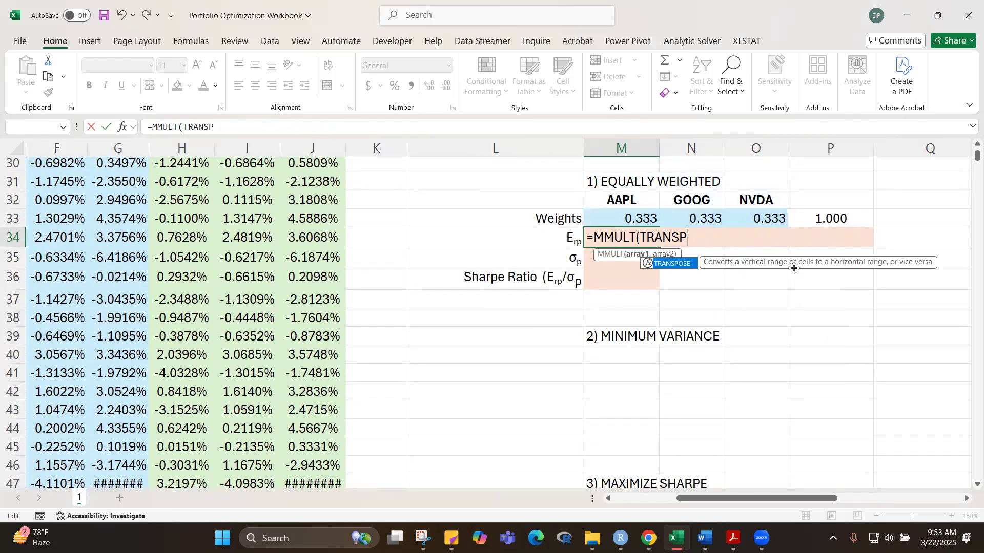
{"action": "key", "text": "BackSpace"}
{"action": "key", "text": "BackSpace"}
{"action": "key", "text": "BackSpace"}
{"action": "key", "text": "BackSpace"}
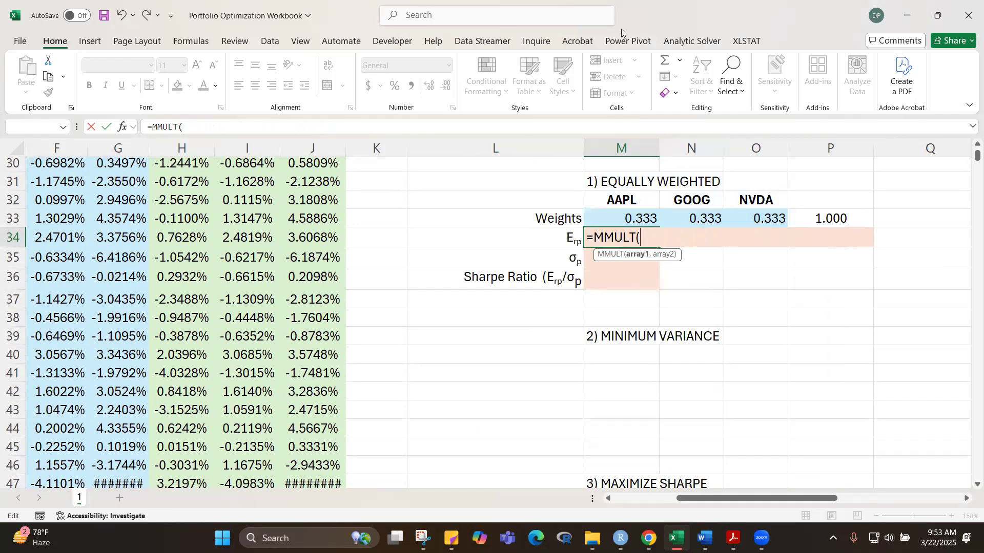
Step: Complete the M34 formula as =MMULT(M33:O33,TRANSPOSE($M$6:$O$6)), keeping the expected returns reference absolute
{"action": "left_click_drag", "start_coordinate": [632, 219], "coordinate": [774, 219]}
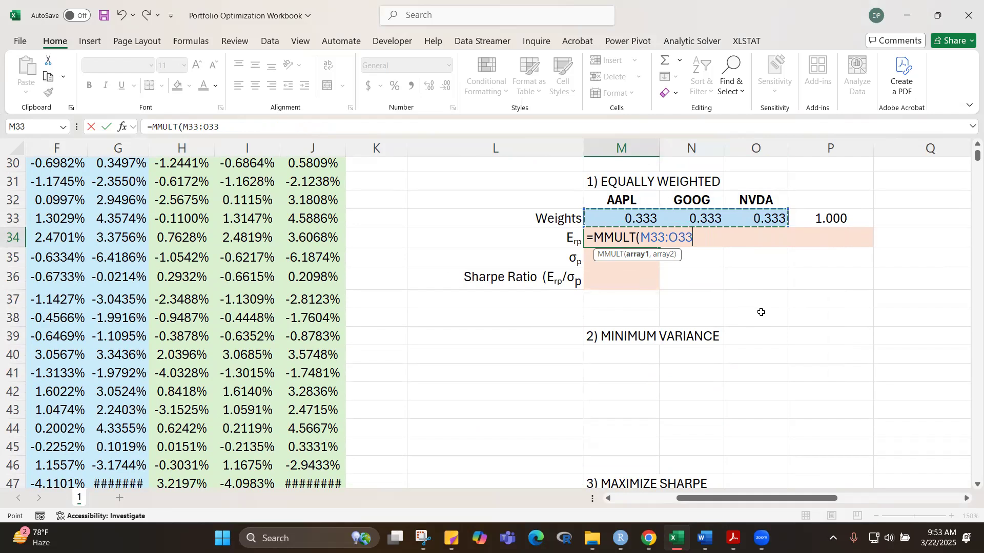
{"action": "type", "text": ","}
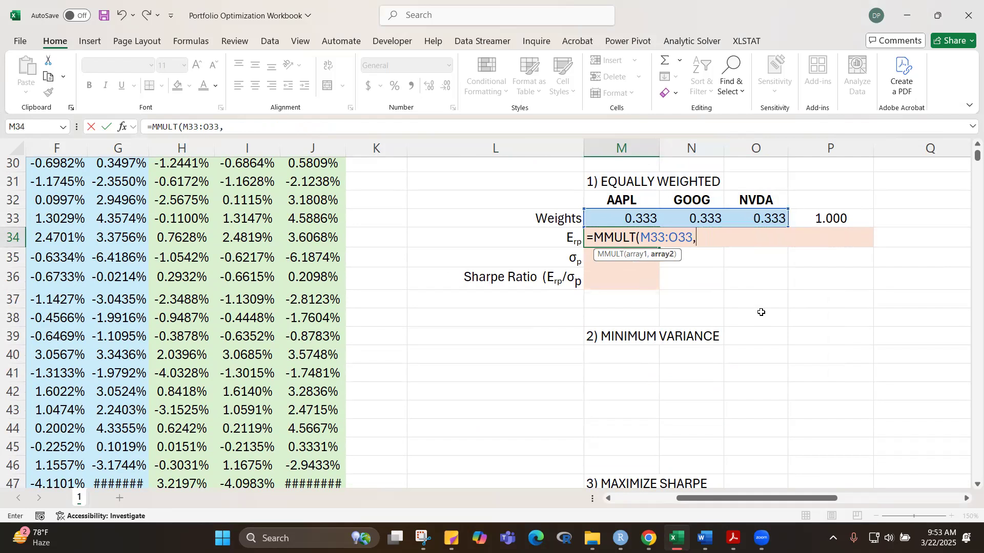
{"action": "type", "text": "TRANSPOSE("}
{"action": "scroll", "coordinate": [753, 229], "scroll_direction": "up", "scroll_amount": 1}
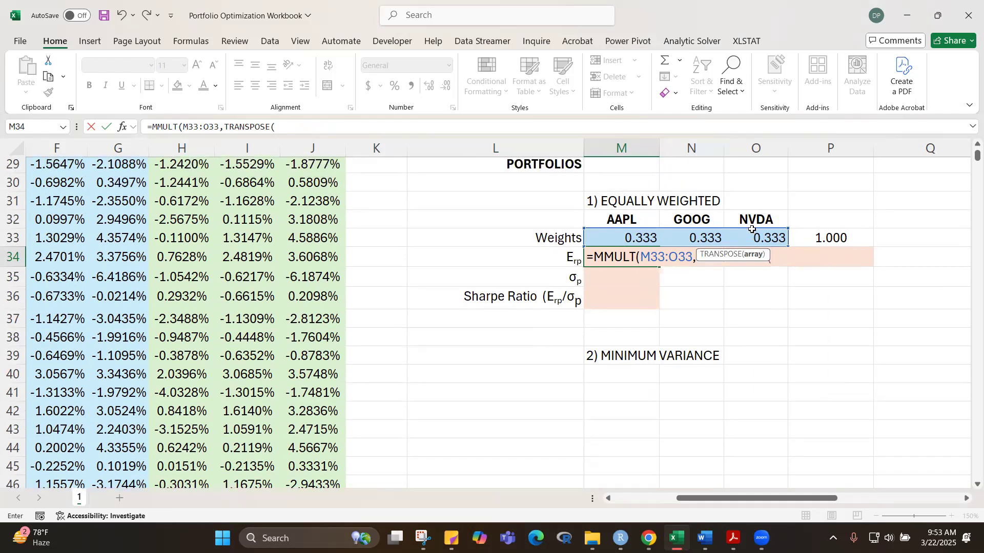
{"action": "scroll", "coordinate": [753, 229], "scroll_direction": "up", "scroll_amount": 9}
{"action": "left_click_drag", "start_coordinate": [624, 266], "coordinate": [749, 263]}
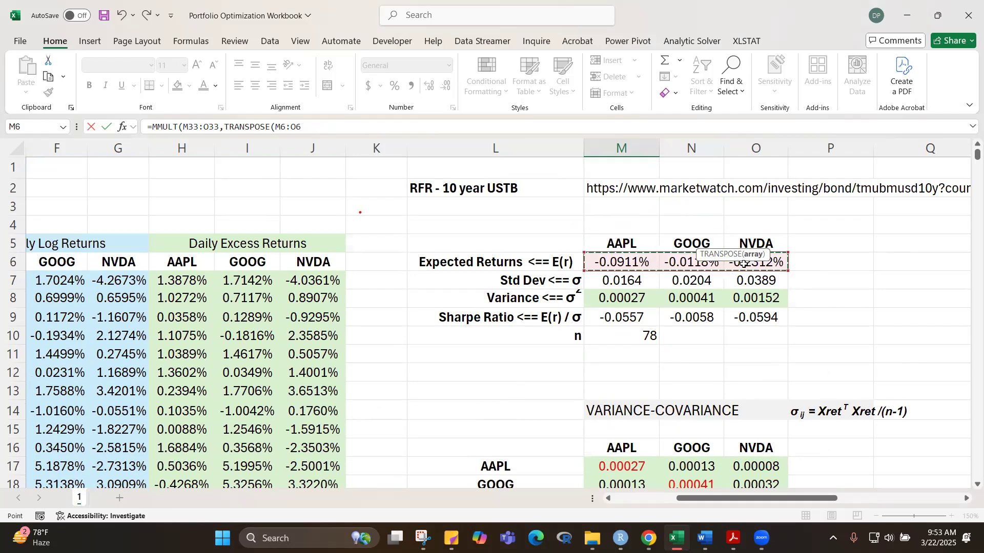
{"action": "key", "text": "F4"}
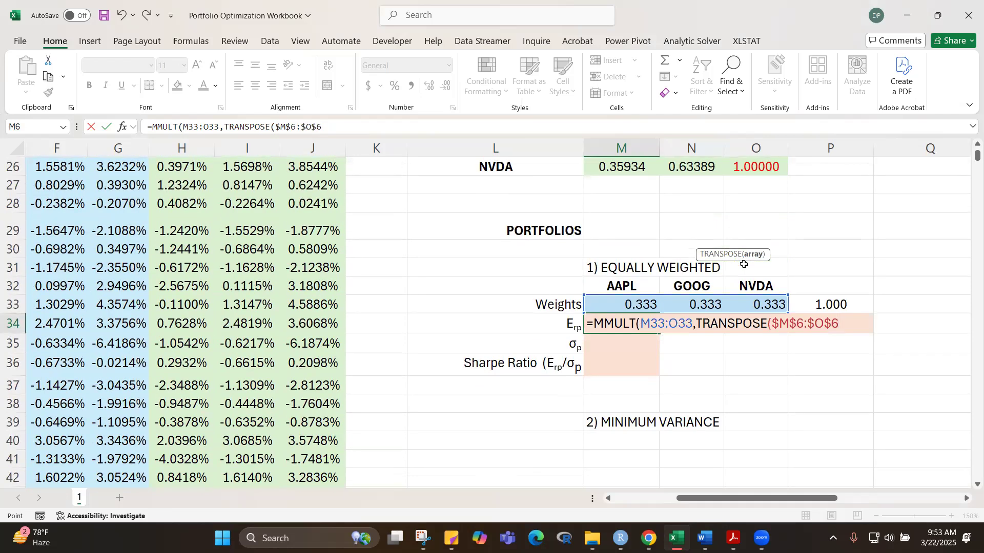
{"action": "type", "text": ")"}
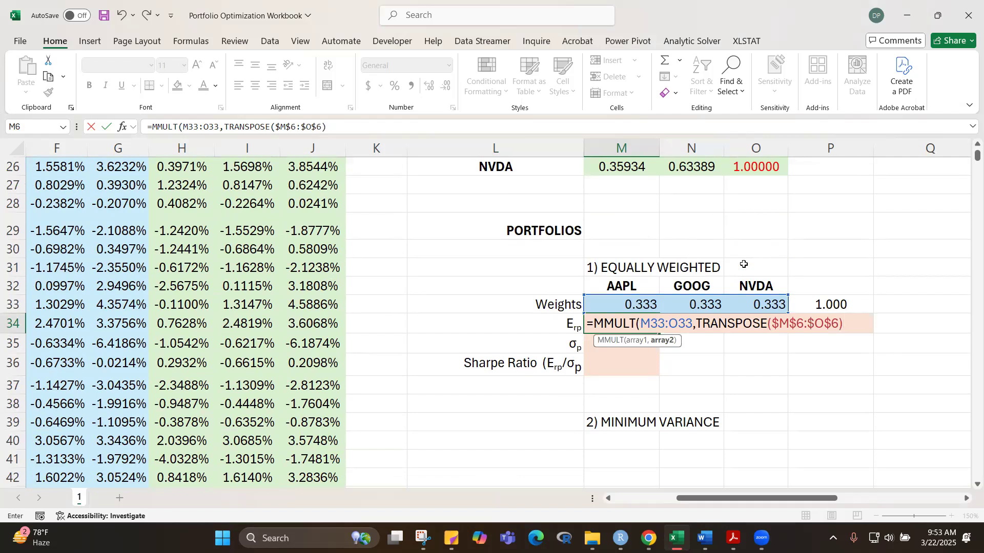
{"action": "type", "text": ")"}
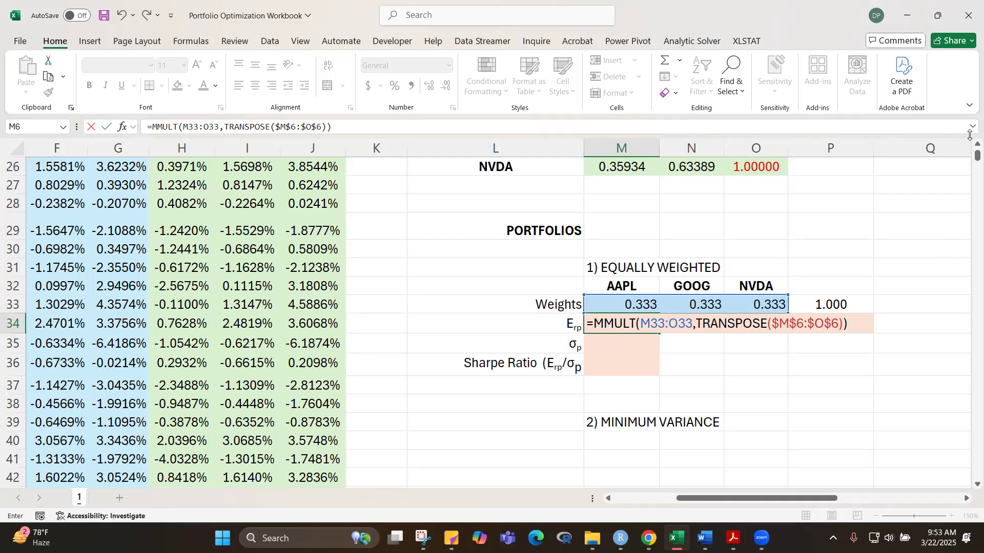
Step: Check the expected returns range M6:O6 used in the formula and enter M34 as an array formula
{"action": "scroll", "coordinate": [968, 147], "scroll_direction": "up", "scroll_amount": 6}
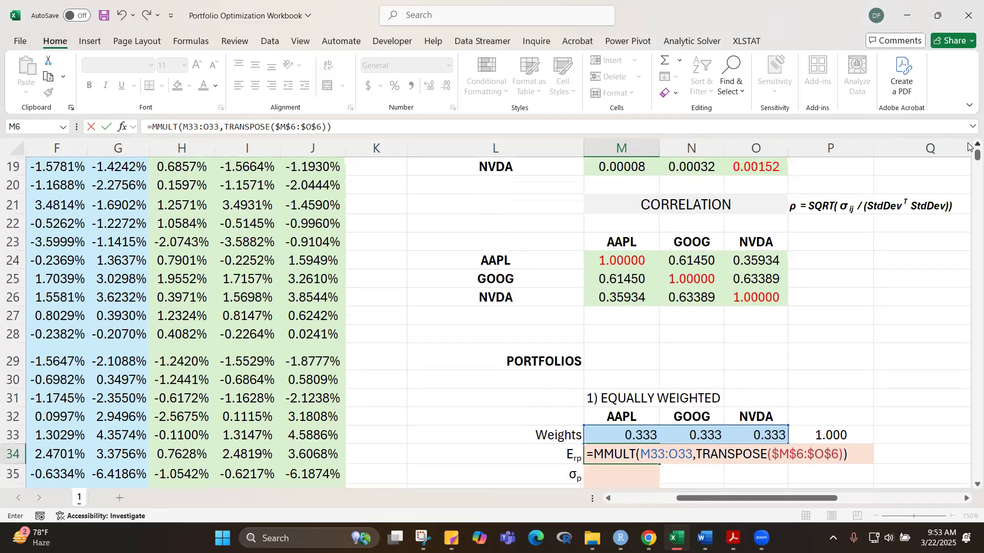
{"action": "scroll", "coordinate": [968, 147], "scroll_direction": "up", "scroll_amount": 3}
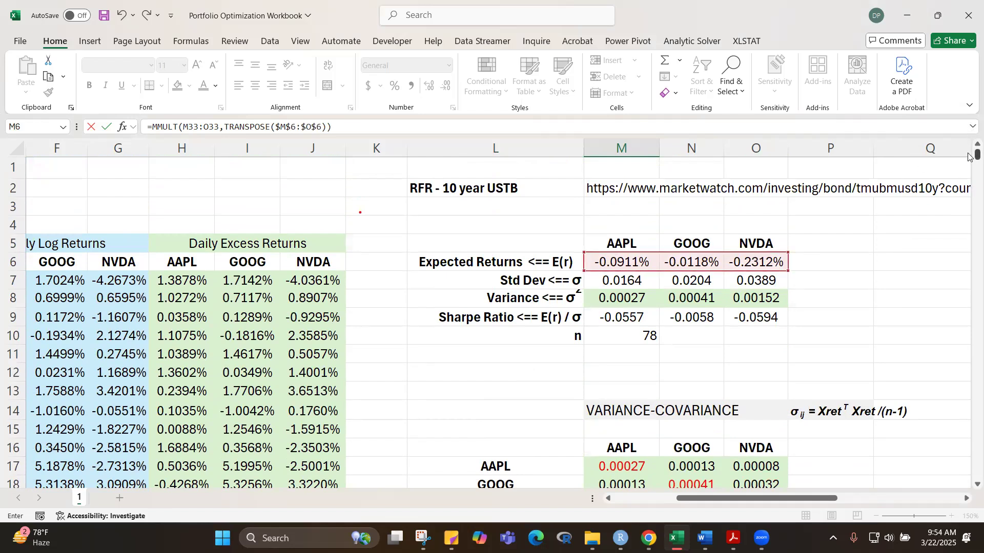
{"action": "mouse_move", "coordinate": [968, 158]}
{"action": "left_mouse_down"}
{"action": "mouse_move", "coordinate": [970, 169]}
{"action": "mouse_move", "coordinate": [968, 158]}
{"action": "left_mouse_up"}
{"action": "scroll", "coordinate": [810, 350], "scroll_direction": "down", "scroll_amount": 9}
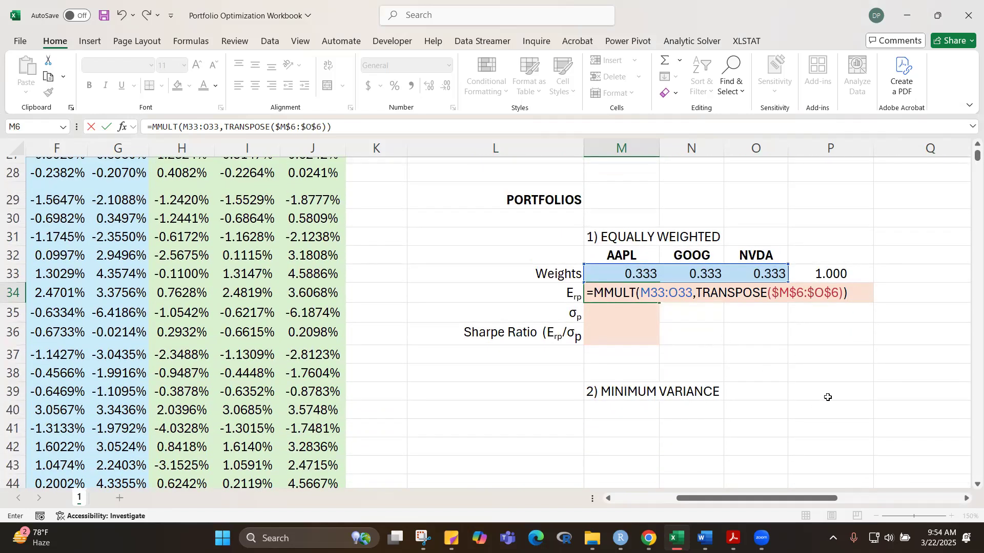
{"action": "key", "text": "ctrl+shift+Return"}
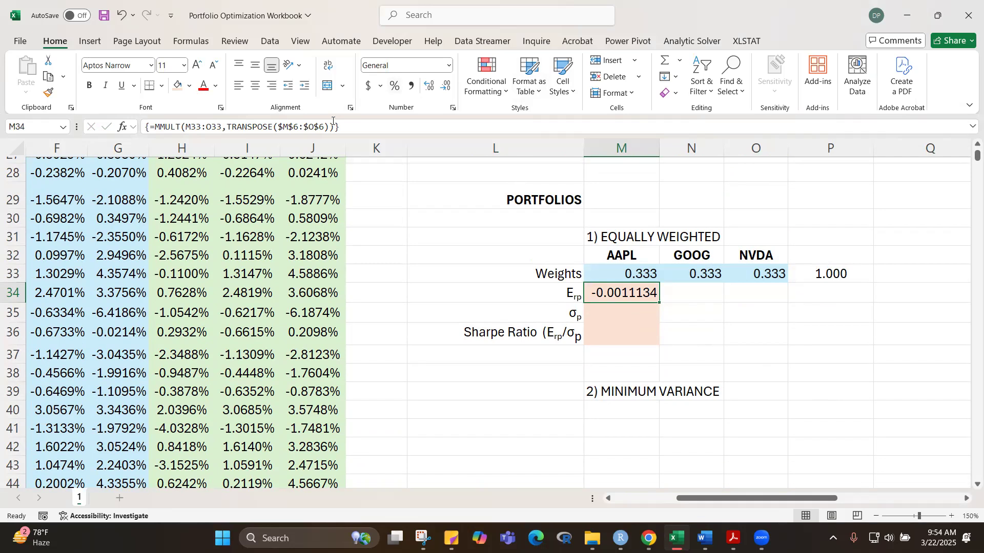
Step: Format the expected portfolio return in M34 as a percentage with four decimals and centre it
{"action": "left_click", "coordinate": [394, 86]}
{"action": "left_click", "coordinate": [429, 86]}
{"action": "left_click", "coordinate": [429, 86]}
{"action": "left_click", "coordinate": [429, 86]}
{"action": "left_click", "coordinate": [429, 86]}
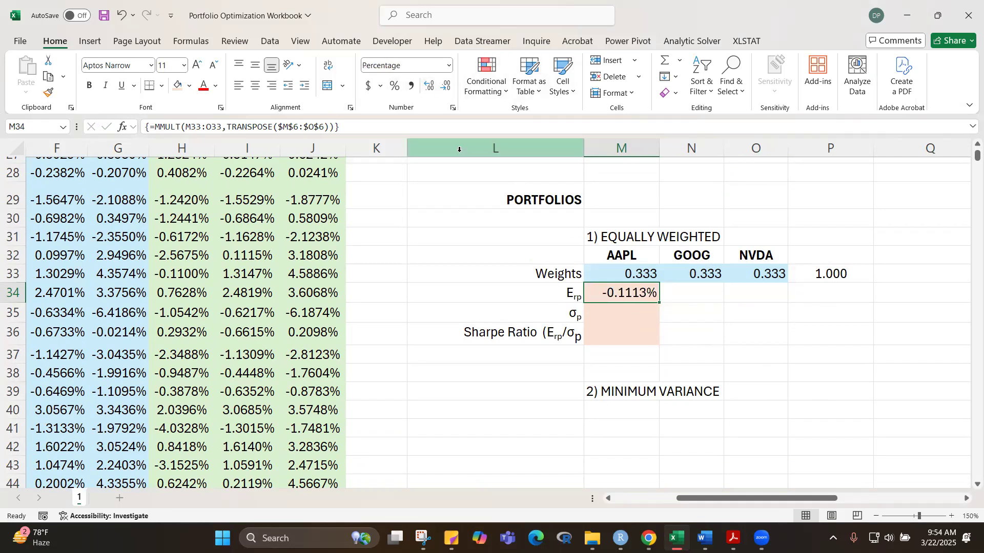
{"action": "left_click", "coordinate": [260, 90]}
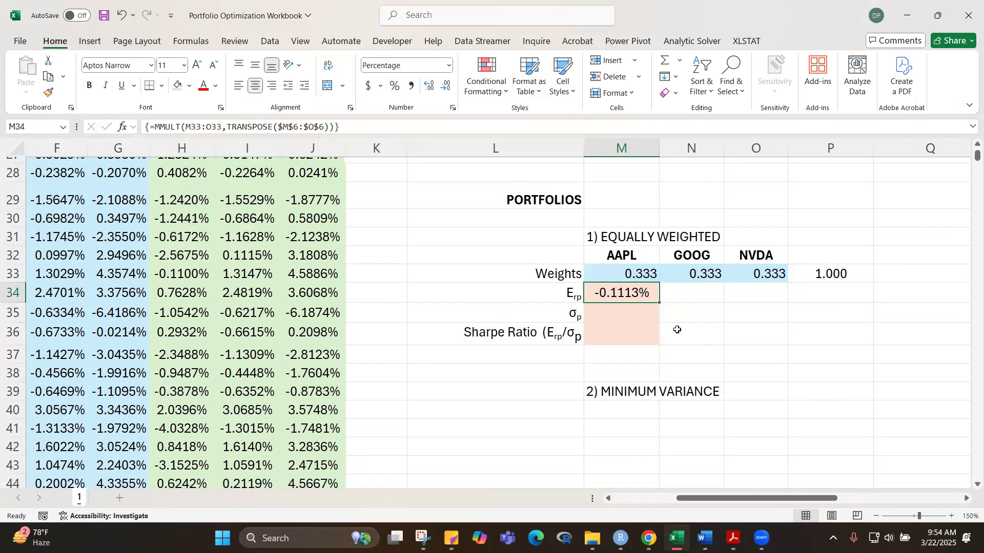
{"action": "left_click", "coordinate": [870, 391]}
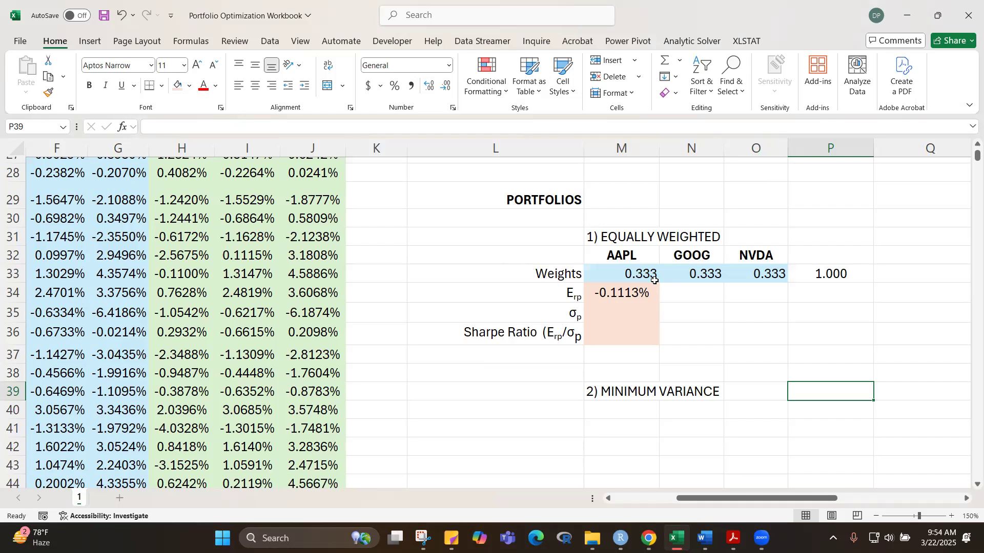
{"action": "left_click", "coordinate": [617, 317]}
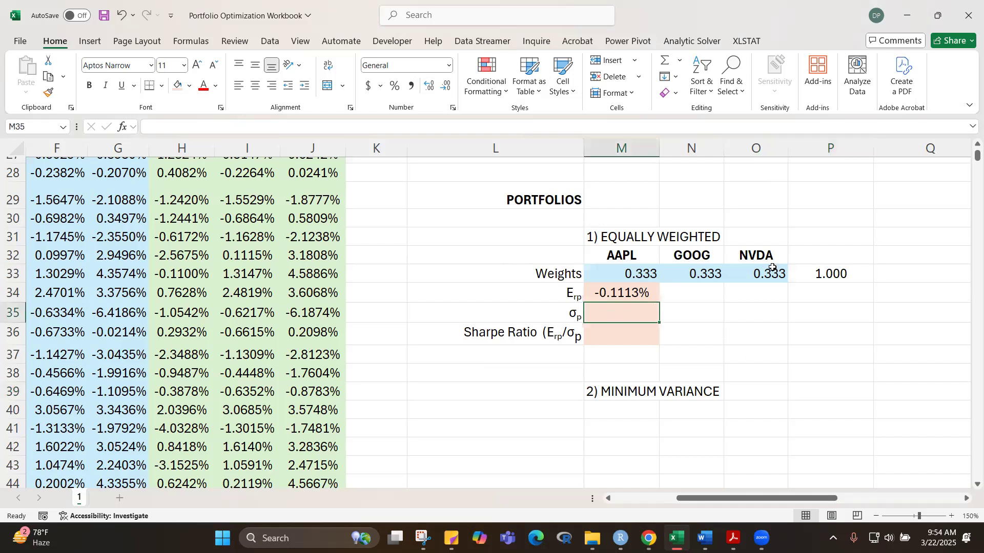
{"action": "left_click_drag", "start_coordinate": [969, 155], "coordinate": [965, 162]}
{"action": "left_click", "coordinate": [749, 305]}
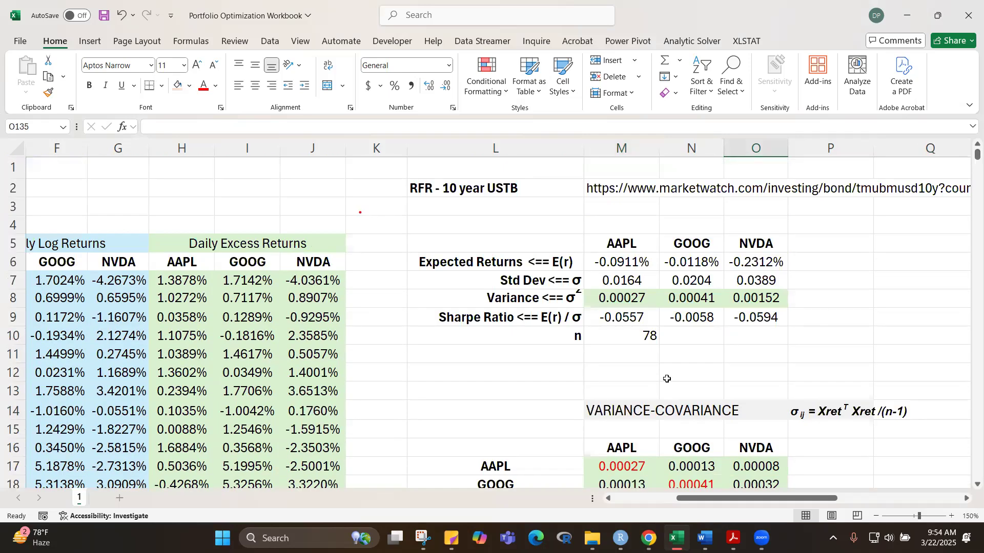
{"action": "scroll", "coordinate": [668, 381], "scroll_direction": "down", "scroll_amount": 5}
{"action": "scroll", "coordinate": [668, 381], "scroll_direction": "down", "scroll_amount": 4}
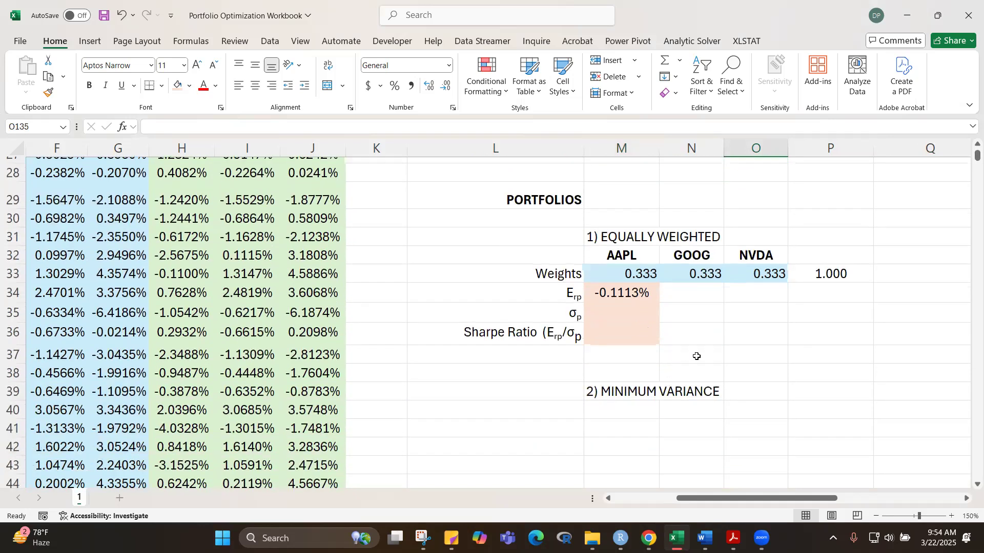
Step: Start a note in N35, beside the portfolio standard deviation cell, with the text SQRT(WT
{"action": "left_click", "coordinate": [688, 314]}
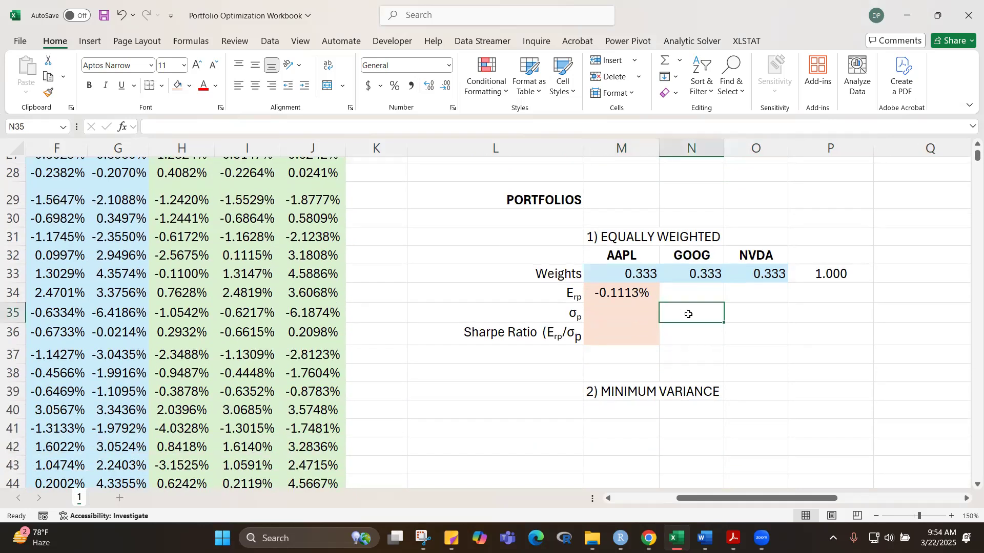
{"action": "scroll", "coordinate": [688, 314], "scroll_direction": "down", "scroll_amount": 1}
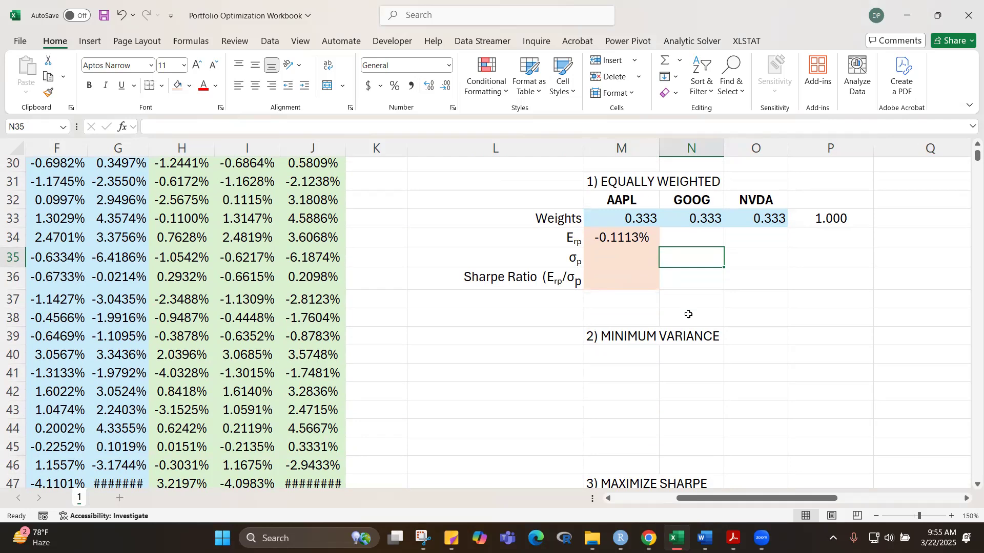
{"action": "type", "text": "SQRT("}
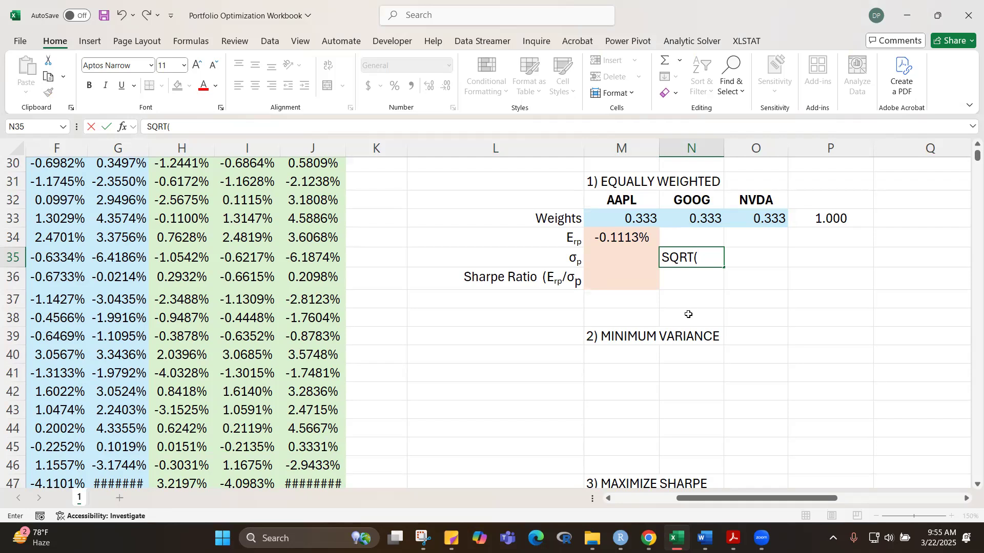
{"action": "type", "text": "WT"}
Step: Insert the Greek capital sigma symbol after WT and complete the N35 note as SQRT(WTΣW)
{"action": "left_click", "coordinate": [89, 43]}
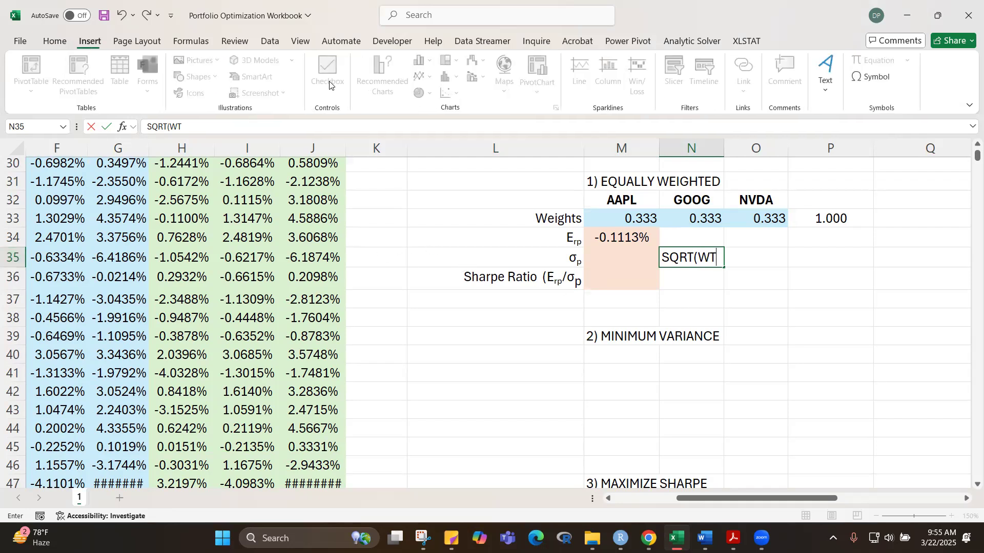
{"action": "left_click", "coordinate": [869, 78]}
{"action": "left_click", "coordinate": [618, 308]}
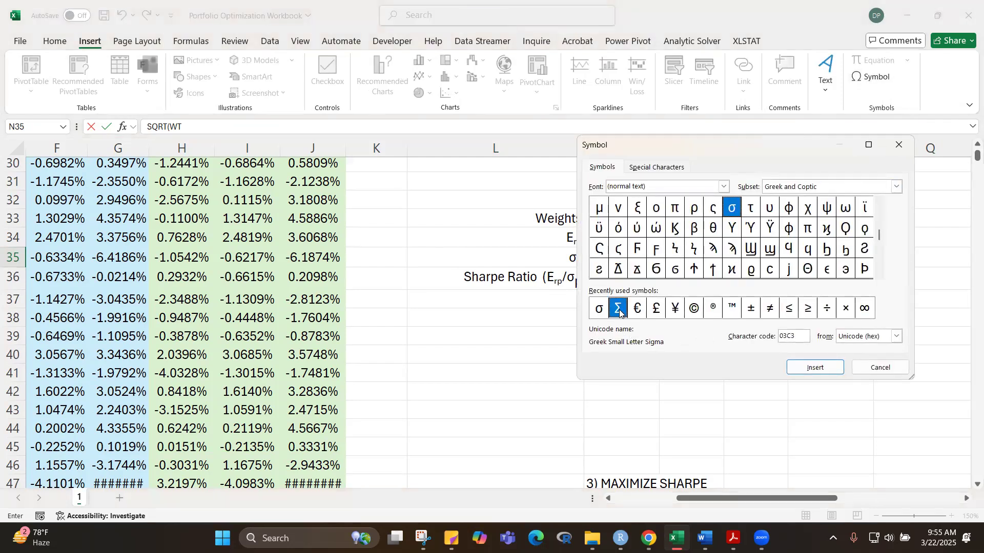
{"action": "left_click", "coordinate": [815, 369]}
{"action": "left_click", "coordinate": [881, 368]}
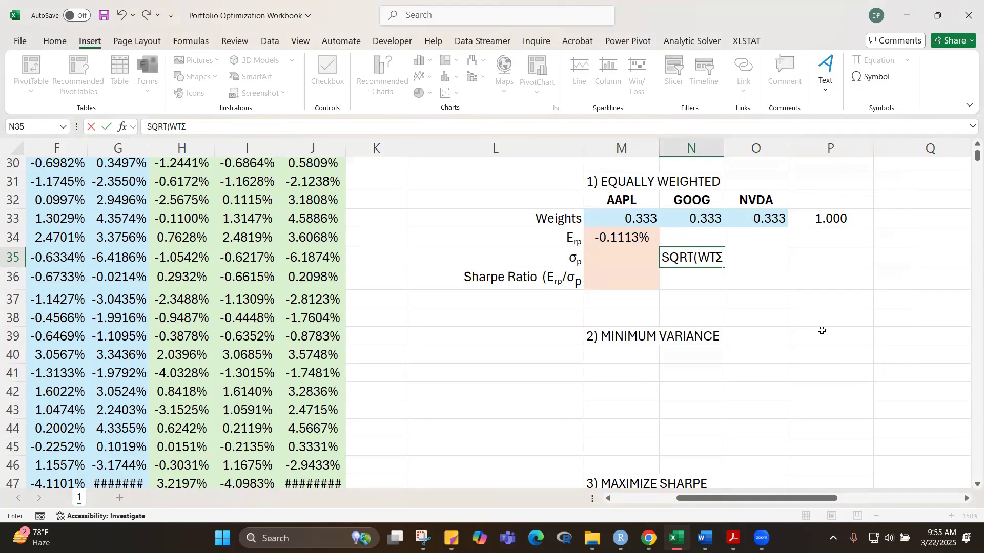
{"action": "type", "text": "W"}
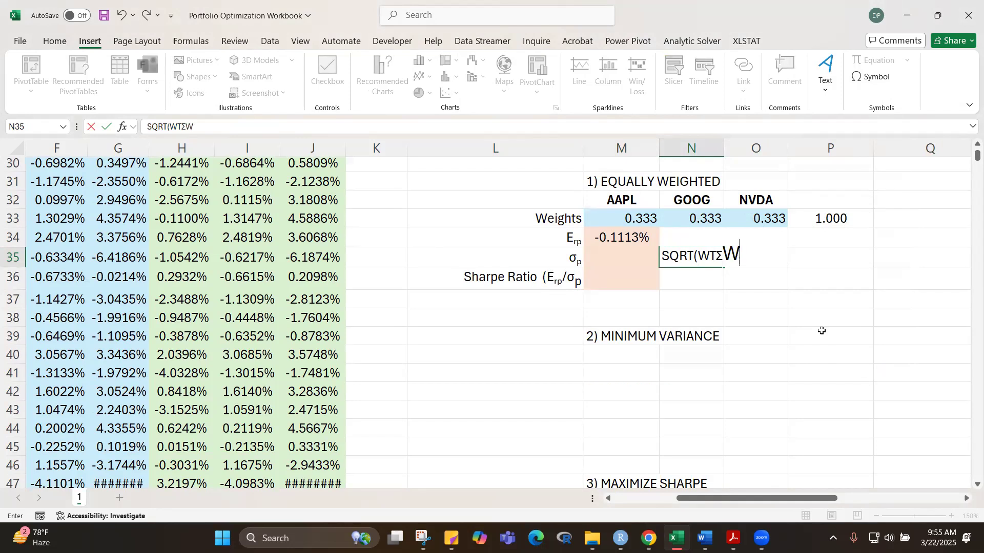
{"action": "key", "text": "BackSpace"}
{"action": "type", "text": "W"}
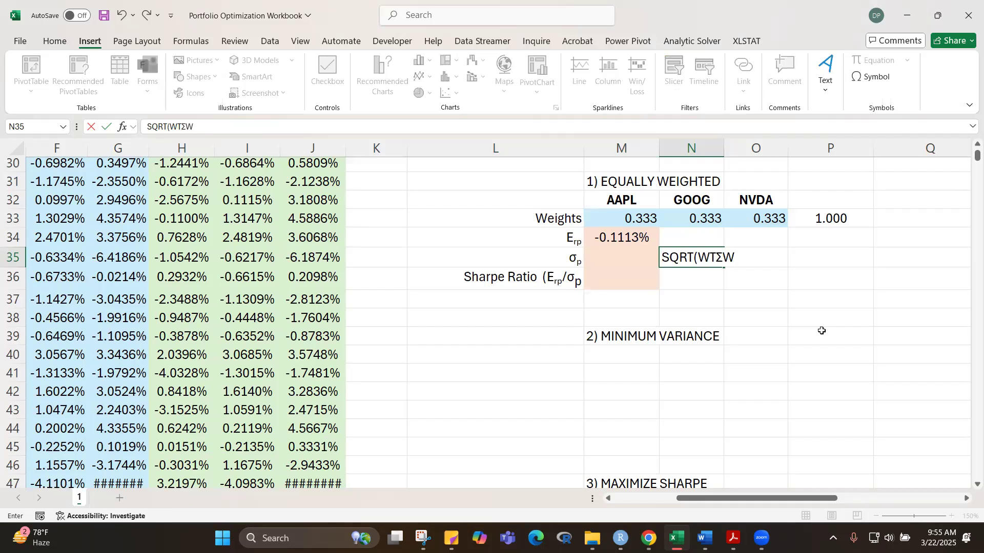
{"action": "type", "text": ")"}
Step: Format the T in the N35 note as superscript so the note reads as W transpose, and commit the cell
{"action": "left_click_drag", "start_coordinate": [716, 258], "coordinate": [709, 258]}
{"action": "key", "text": "ctrl+1"}
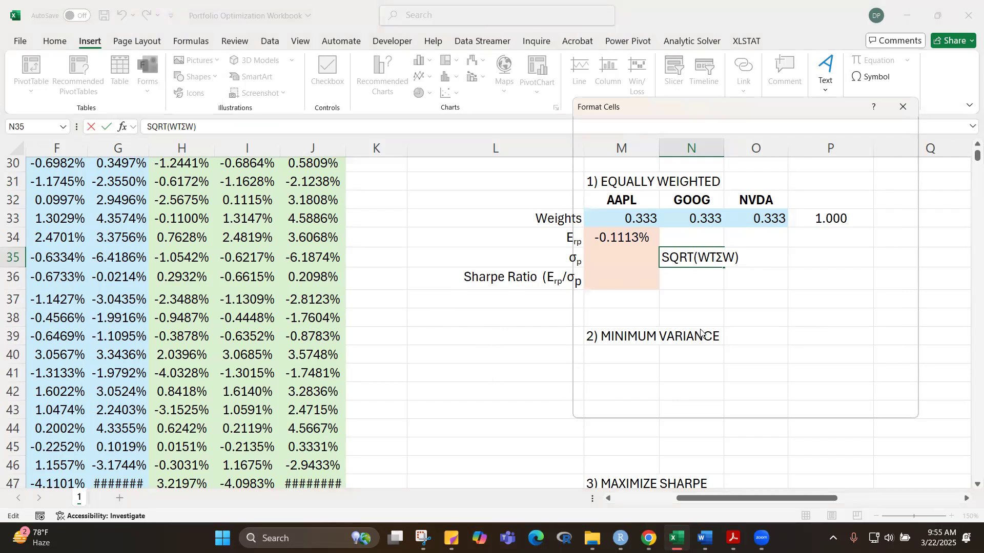
{"action": "left_click", "coordinate": [599, 293]}
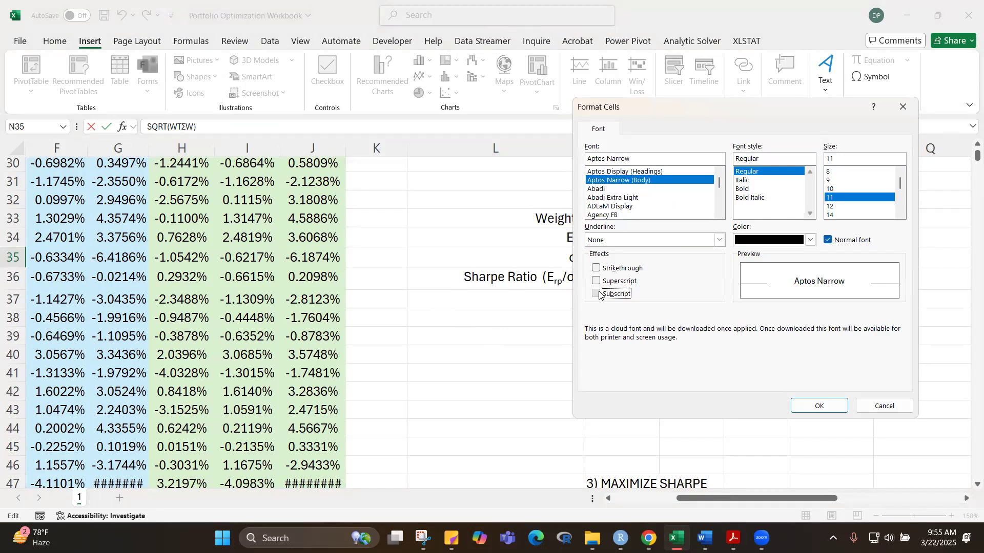
{"action": "left_click", "coordinate": [819, 405]}
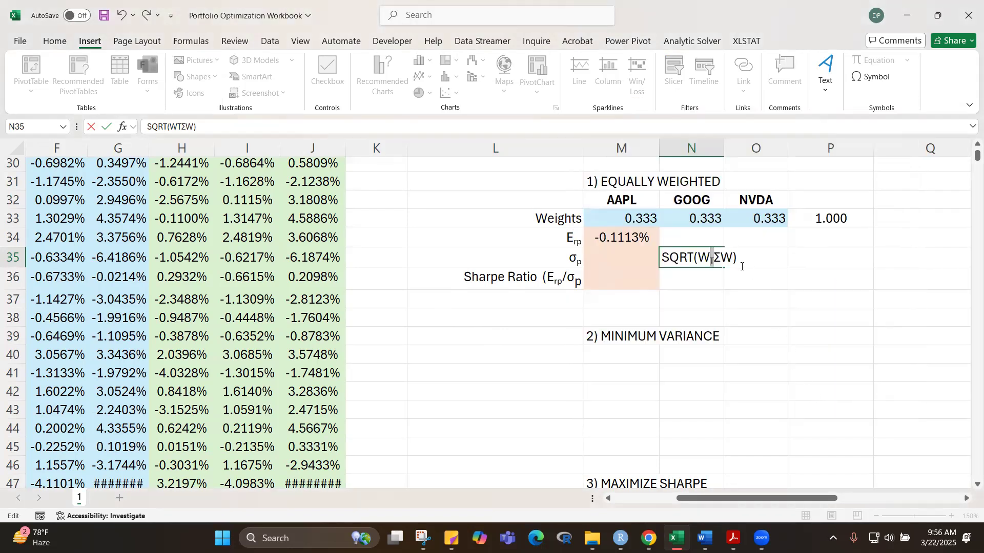
{"action": "key", "text": "ctrl+1"}
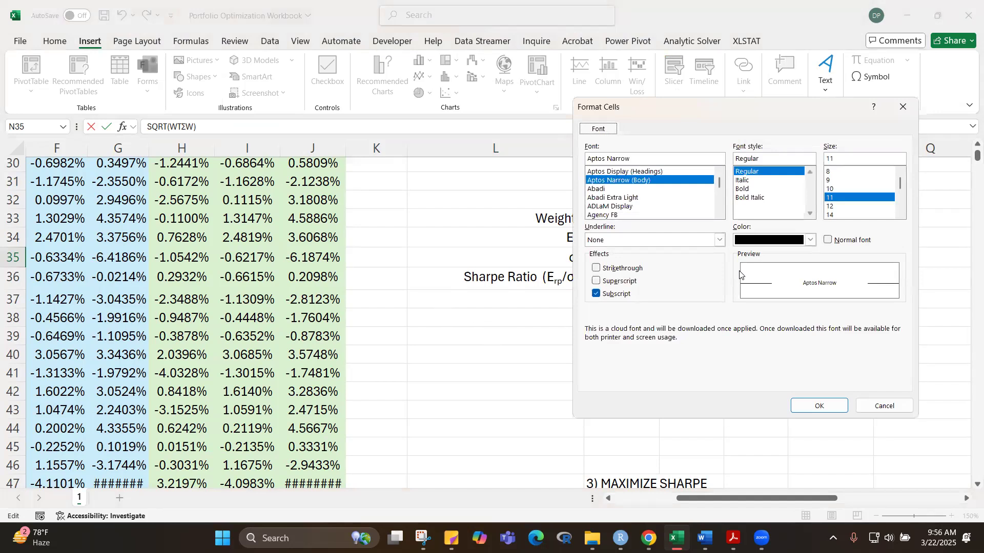
{"action": "left_click", "coordinate": [597, 281]}
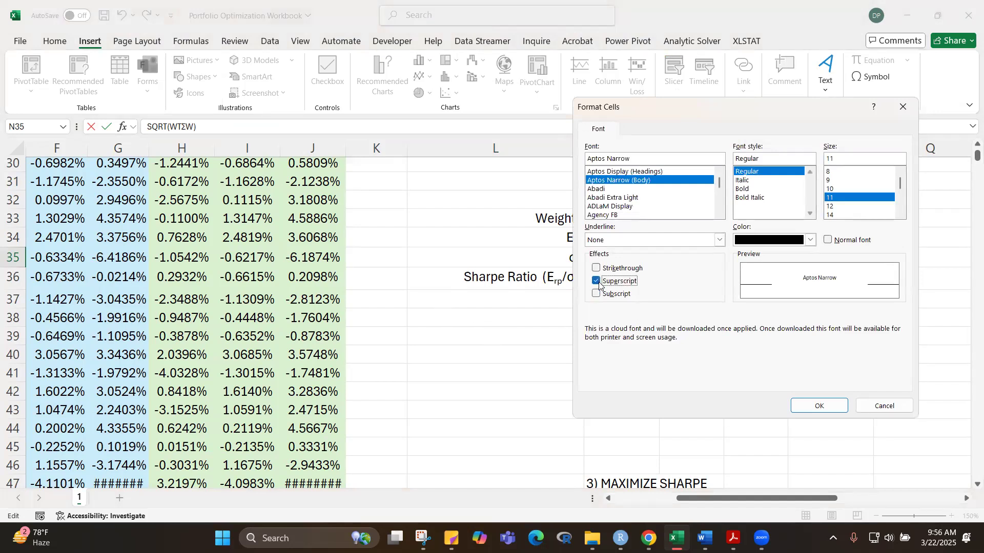
{"action": "left_click", "coordinate": [815, 405]}
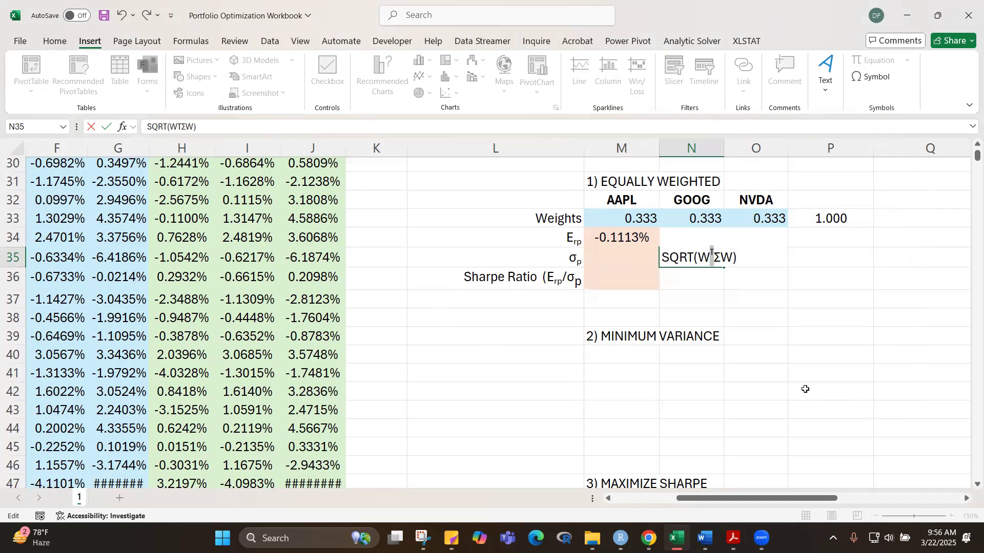
{"action": "left_click", "coordinate": [806, 389]}
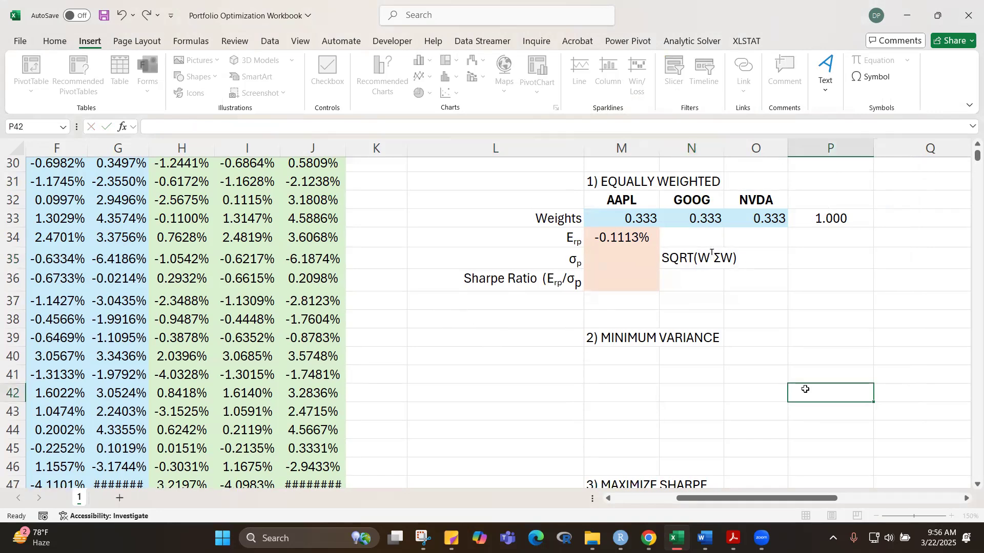
{"action": "left_click", "coordinate": [801, 336]}
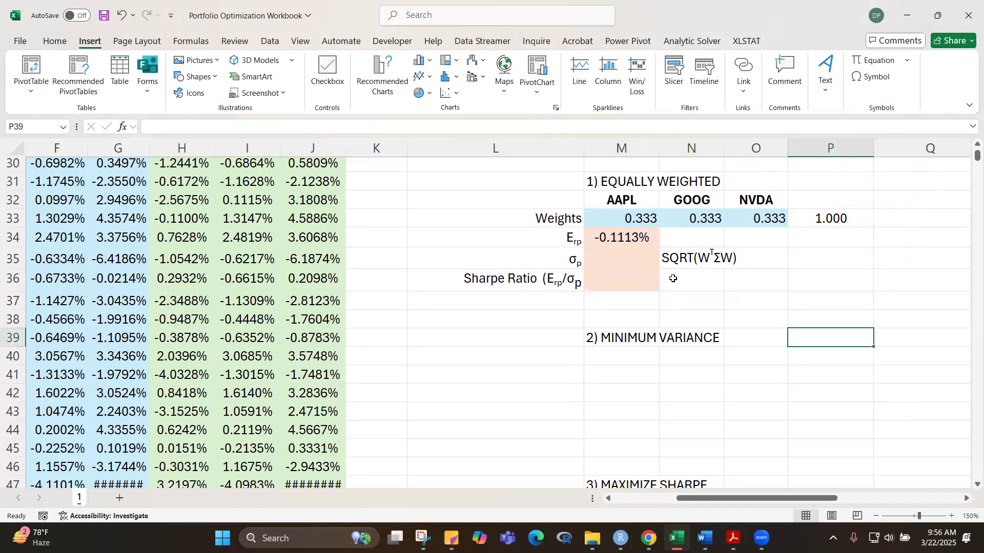
Step: Format the SQRT(WTΣW) note in N35 as italic and reduce its font size to 8
{"action": "left_click", "coordinate": [677, 257]}
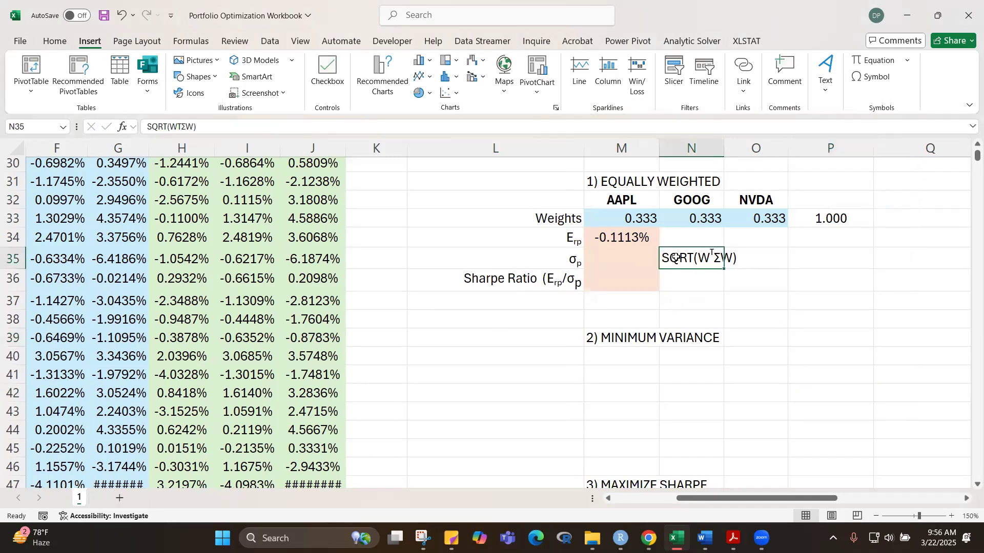
{"action": "left_click", "coordinate": [54, 41]}
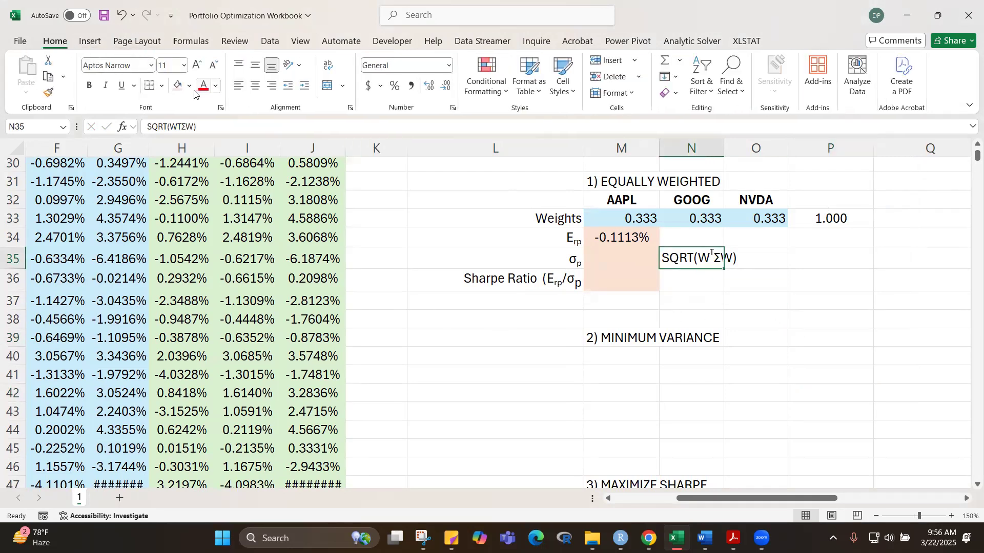
{"action": "left_click", "coordinate": [106, 87]}
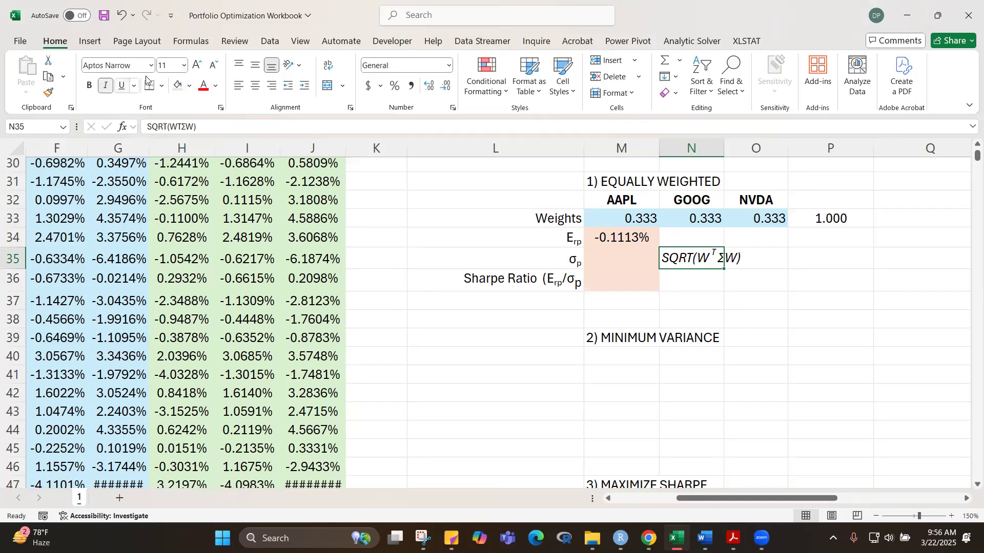
{"action": "left_click", "coordinate": [212, 67]}
{"action": "left_click", "coordinate": [213, 67]}
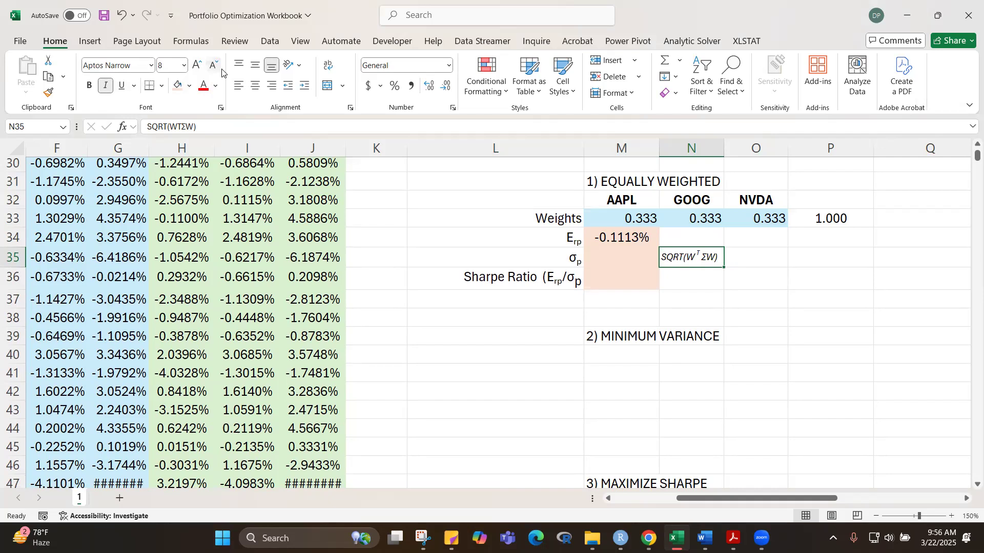
{"action": "left_click", "coordinate": [807, 312]}
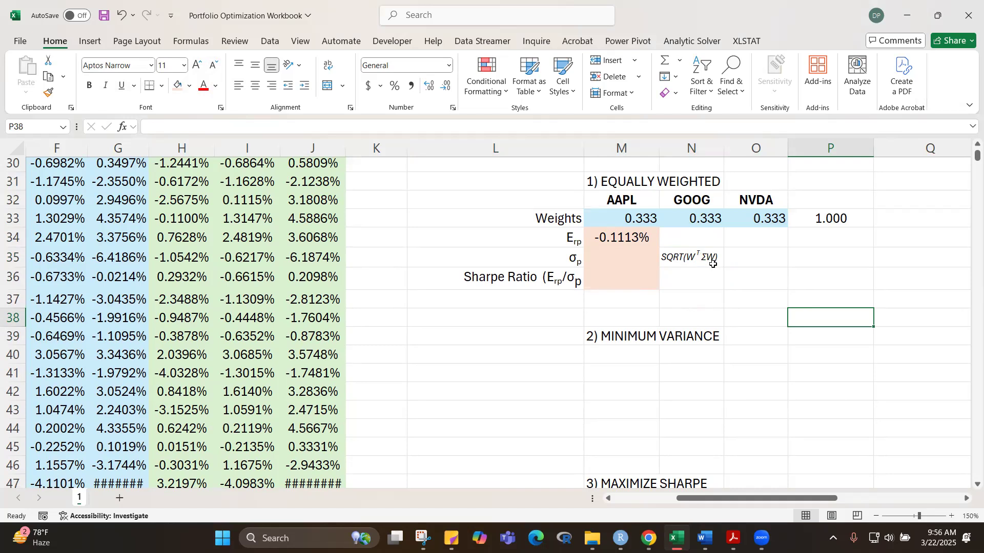
{"action": "left_click", "coordinate": [751, 361]}
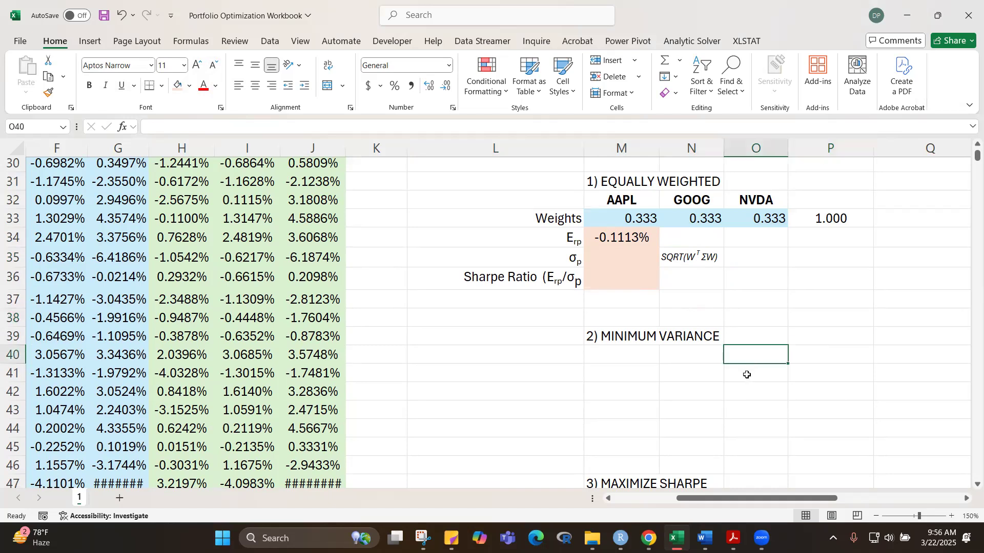
{"action": "left_click", "coordinate": [615, 257]}
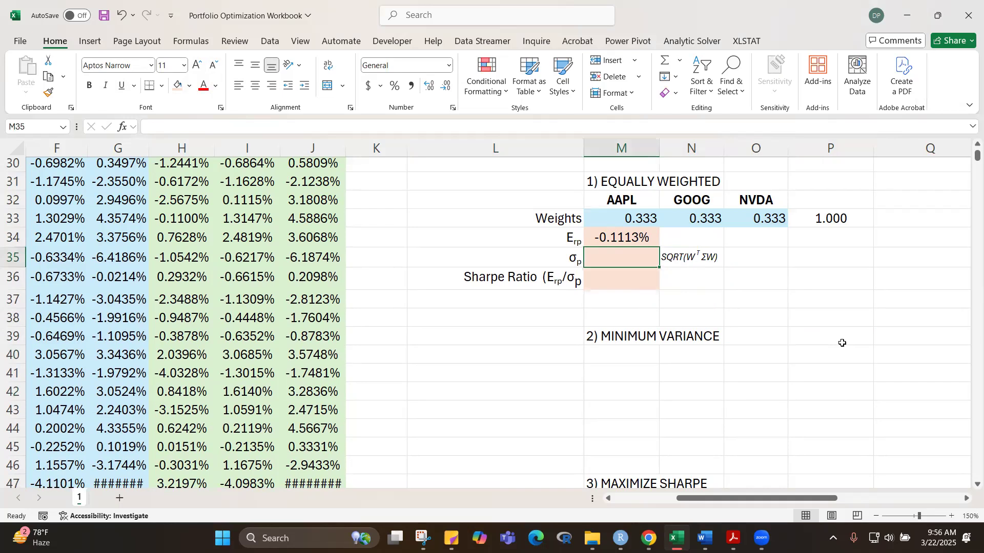
{"action": "type", "text": "="}
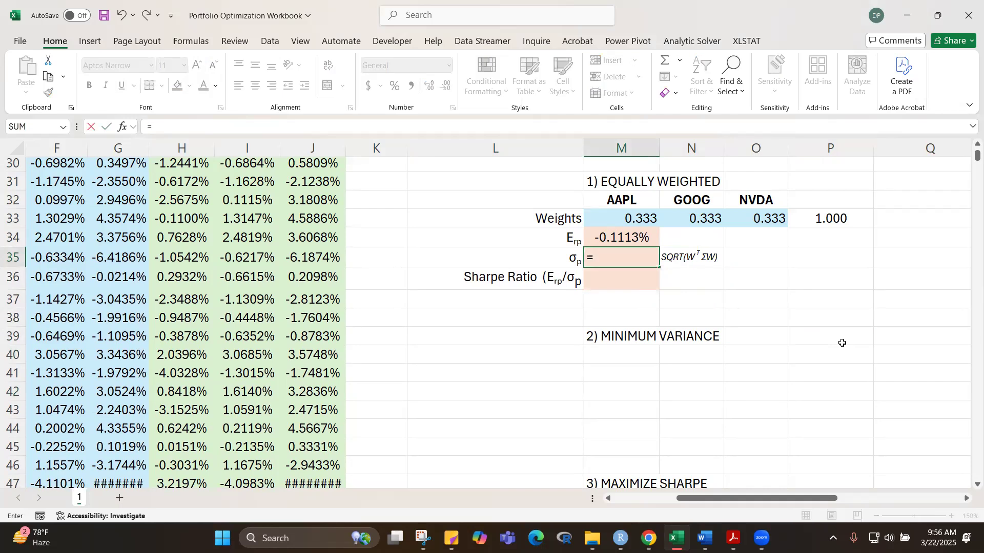
{"action": "type", "text": "sq"}
{"action": "key", "text": "BackSpace"}
{"action": "key", "text": "BackSpace"}
{"action": "type", "text": "S"}
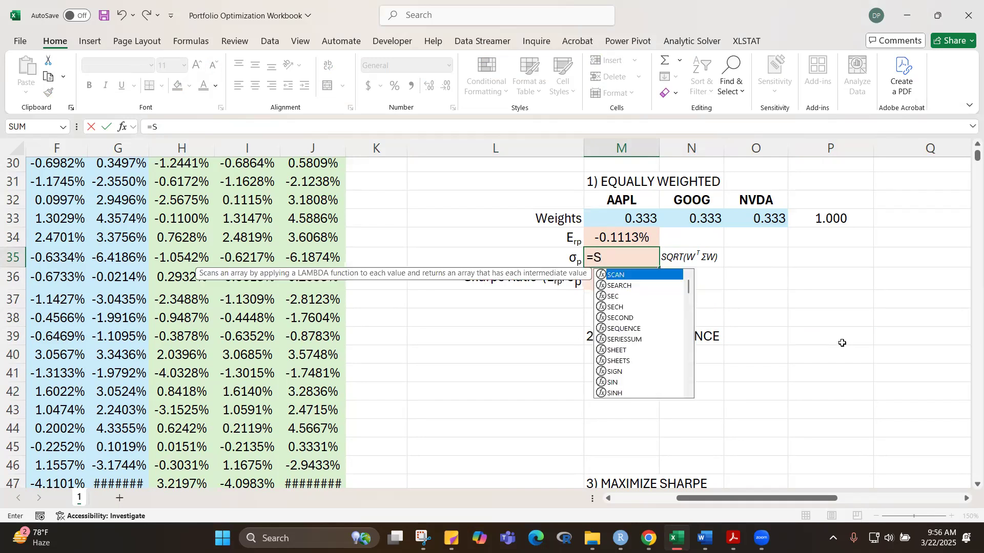
{"action": "type", "text": "QRT"}
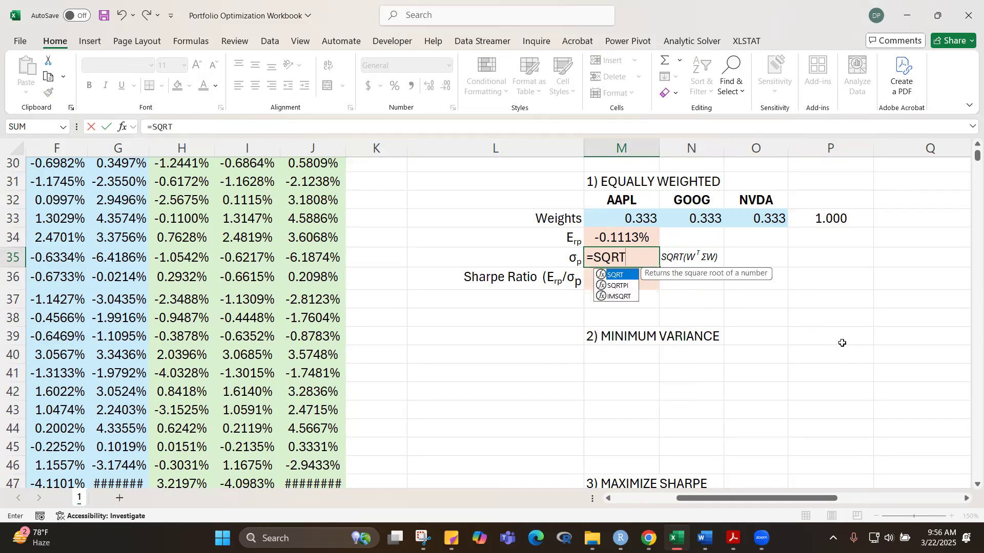
{"action": "type", "text": "("}
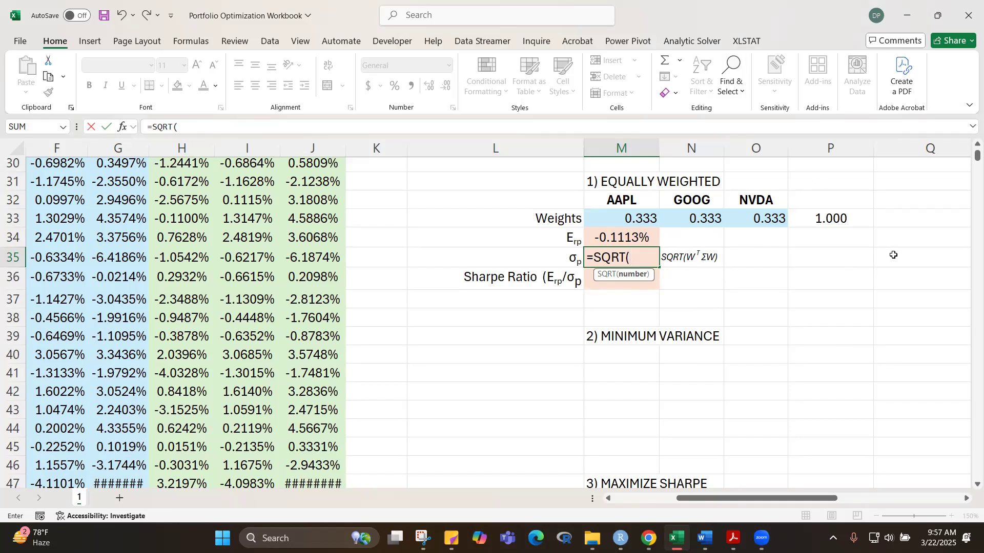
{"action": "type", "text": "MMULT("}
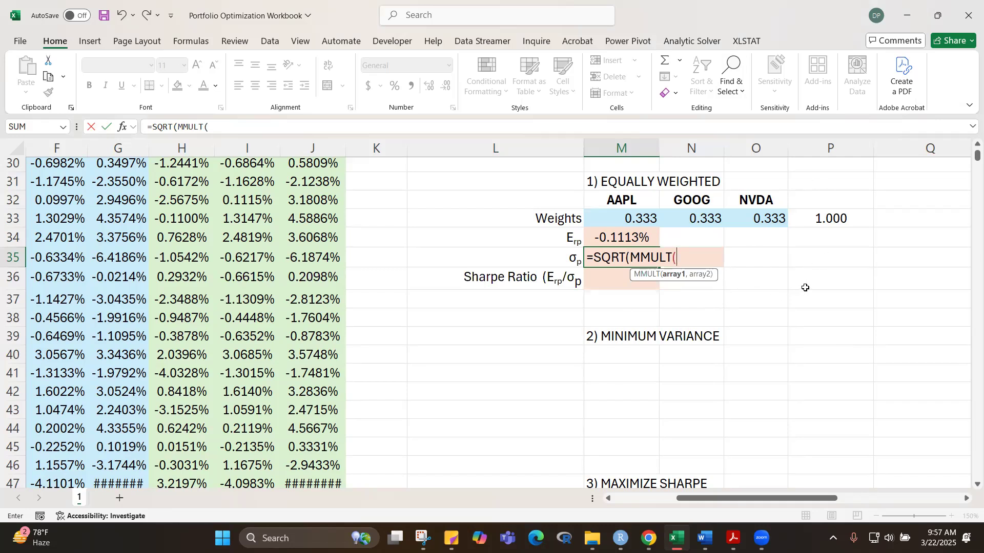
{"action": "key", "text": "Escape"}
Step: Move the SQRT(WTΣW) note from N35 down to N37
{"action": "left_click", "coordinate": [692, 262]}
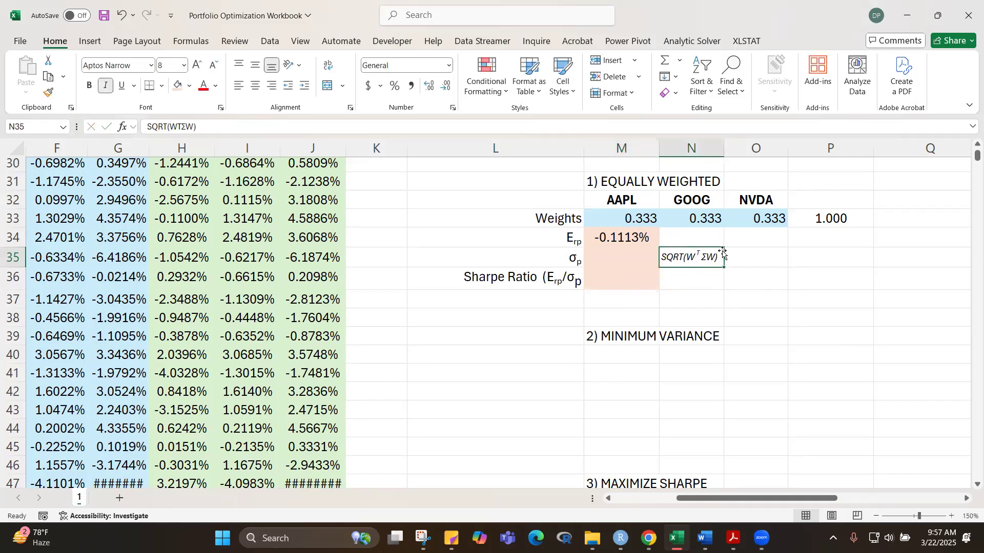
{"action": "left_click_drag", "start_coordinate": [716, 257], "coordinate": [714, 295]}
{"action": "left_click", "coordinate": [794, 316]}
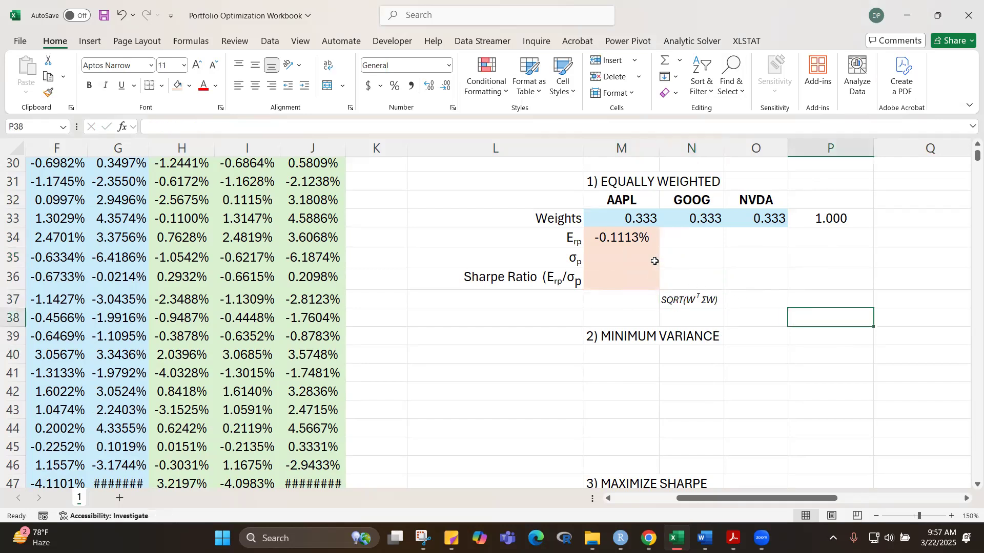
Step: Start the portfolio standard deviation formula in M35 as =SQRT(MMULT(TRANSPOSE(M33:O33), using the transposed weights as the first array
{"action": "left_click", "coordinate": [641, 256]}
{"action": "type", "text": "=SQ"}
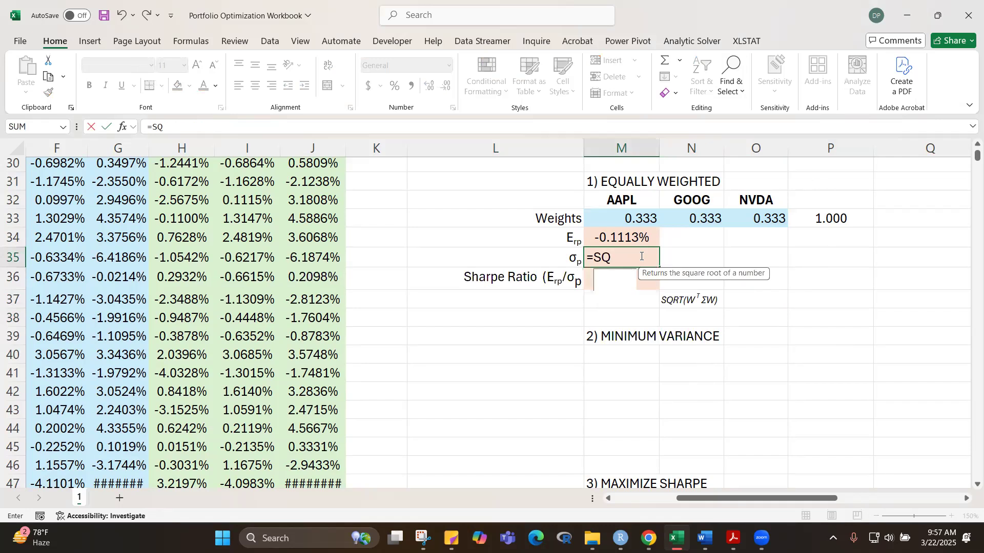
{"action": "type", "text": "RT("}
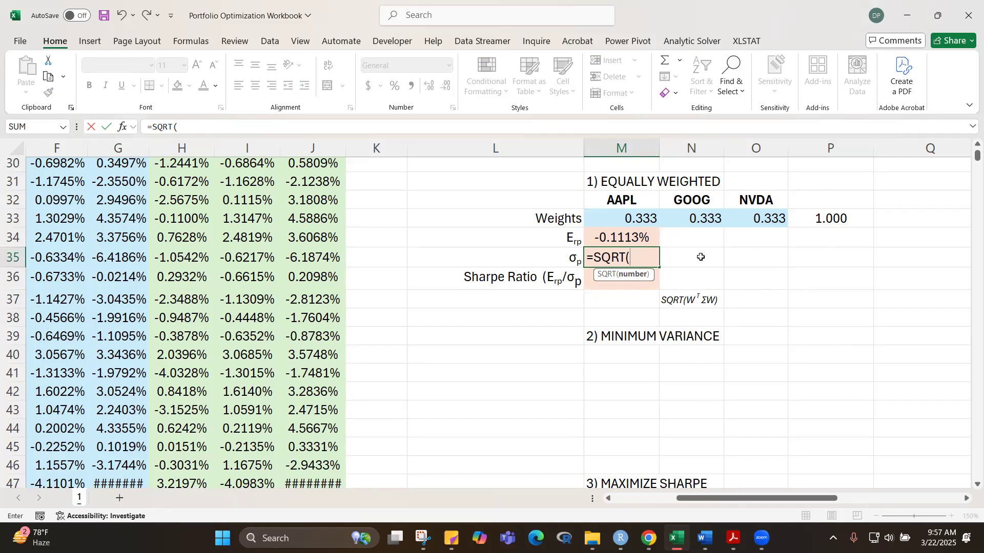
{"action": "type", "text": "MMULT("}
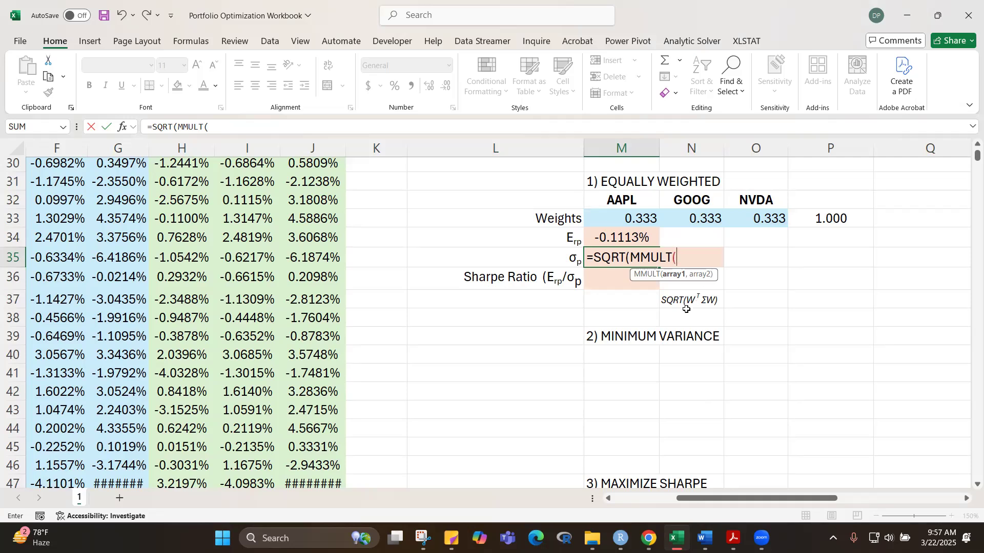
{"action": "type", "text": "ANSPOSE("}
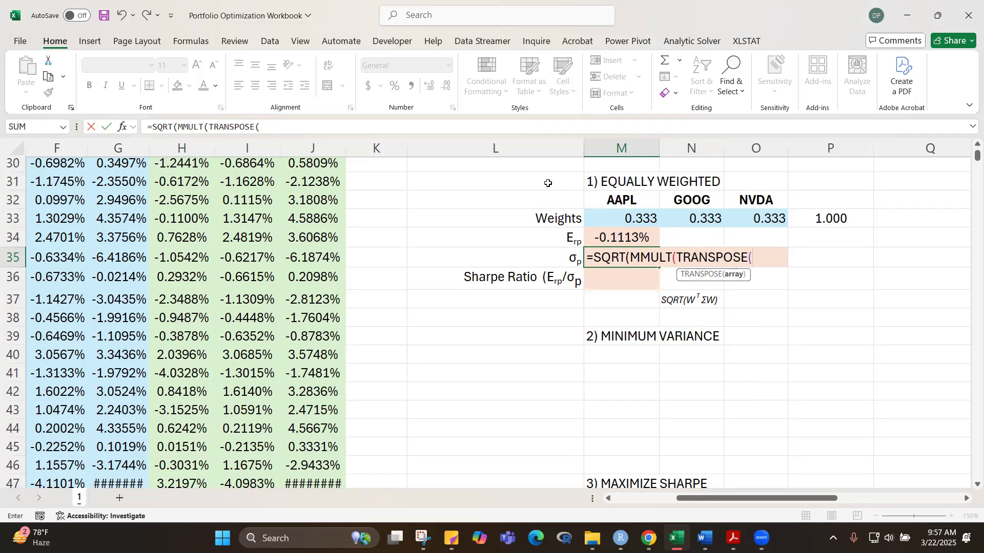
{"action": "left_click_drag", "start_coordinate": [651, 220], "coordinate": [771, 220]}
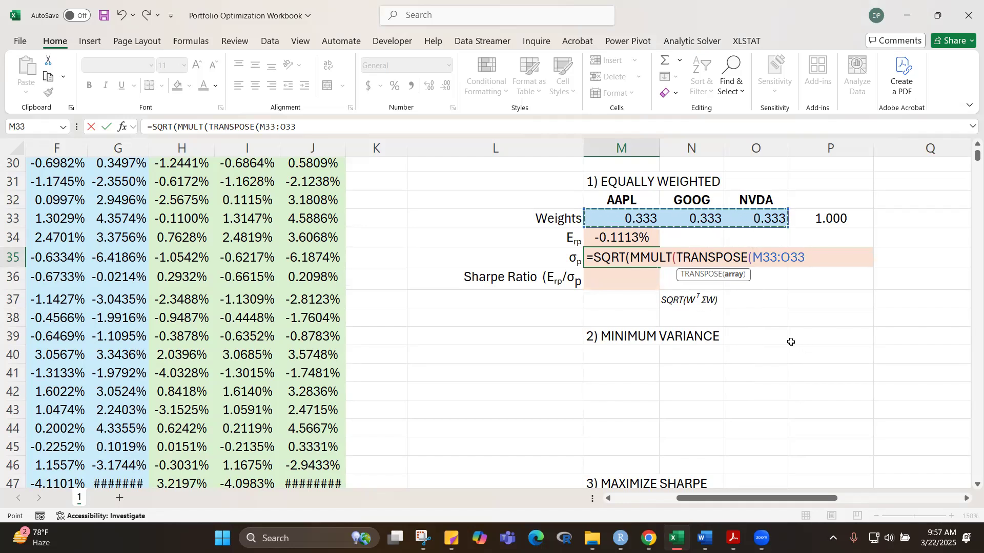
{"action": "type", "text": ")"}
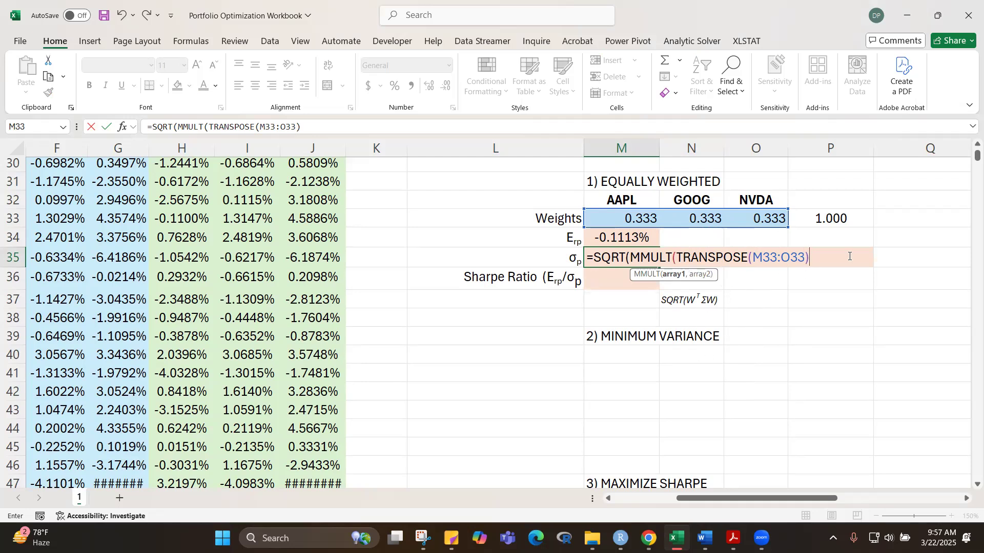
Step: Add the named range VarCovar as the second array of the MMULT in M35 and close that function
{"action": "type", "text": ",v"}
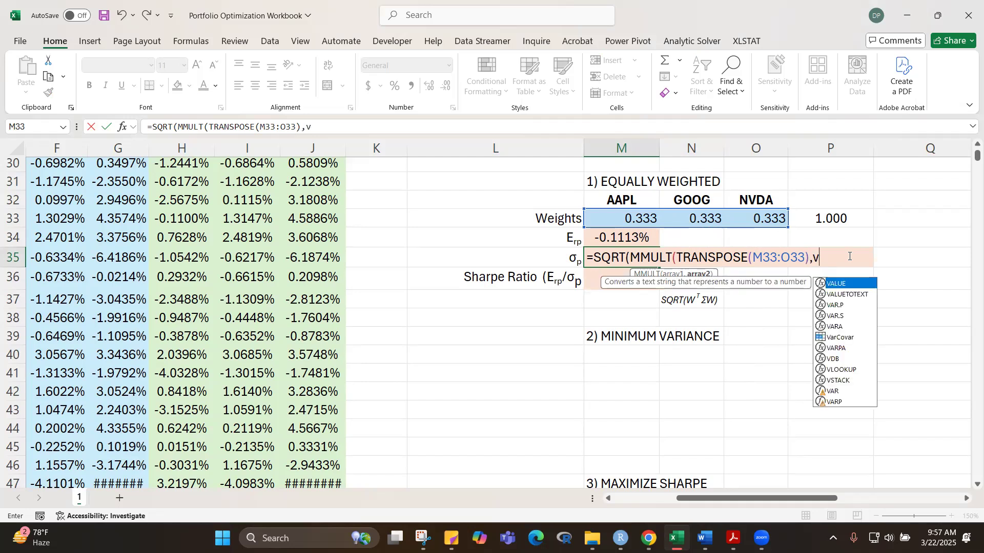
{"action": "key", "text": "BackSpace"}
{"action": "type", "text": "Var"}
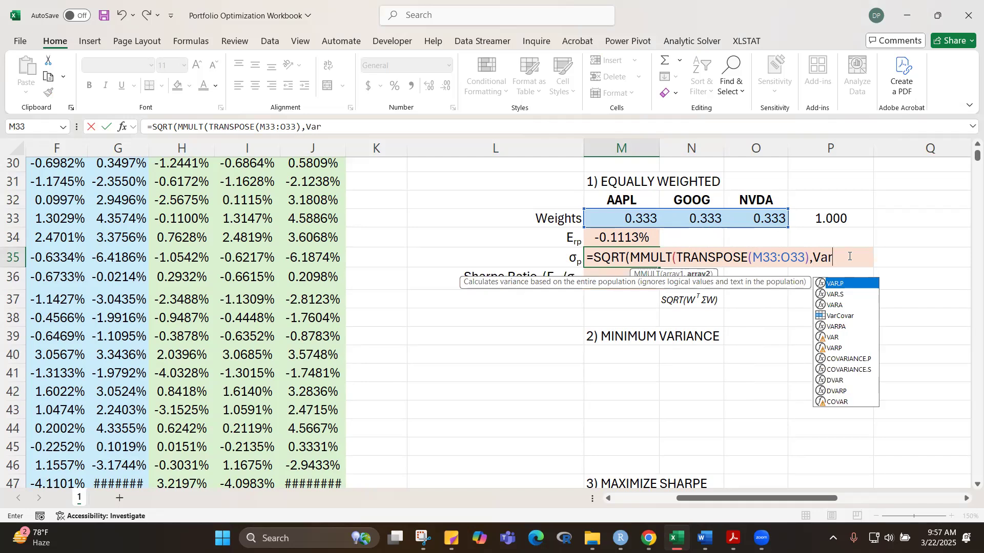
{"action": "type", "text": "C"}
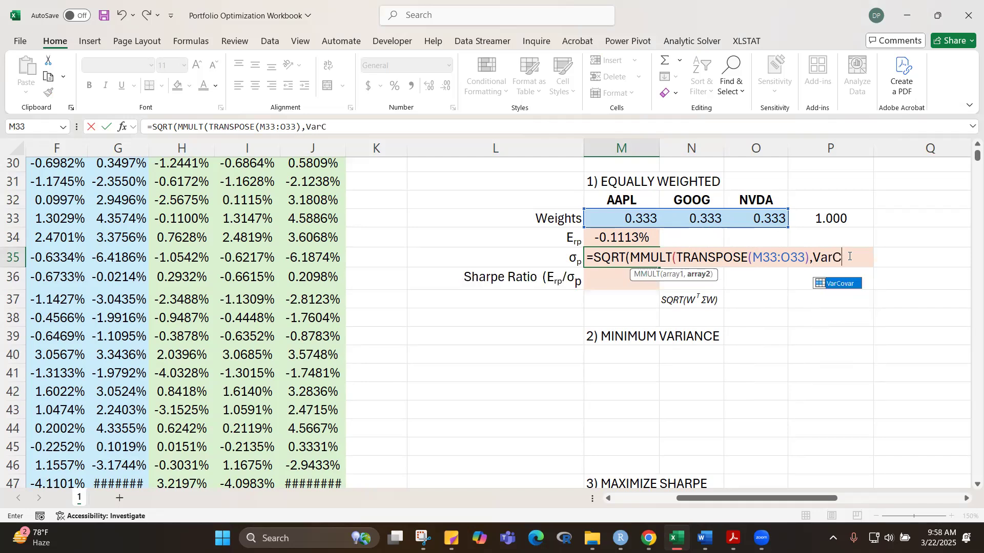
{"action": "key", "text": "Tab"}
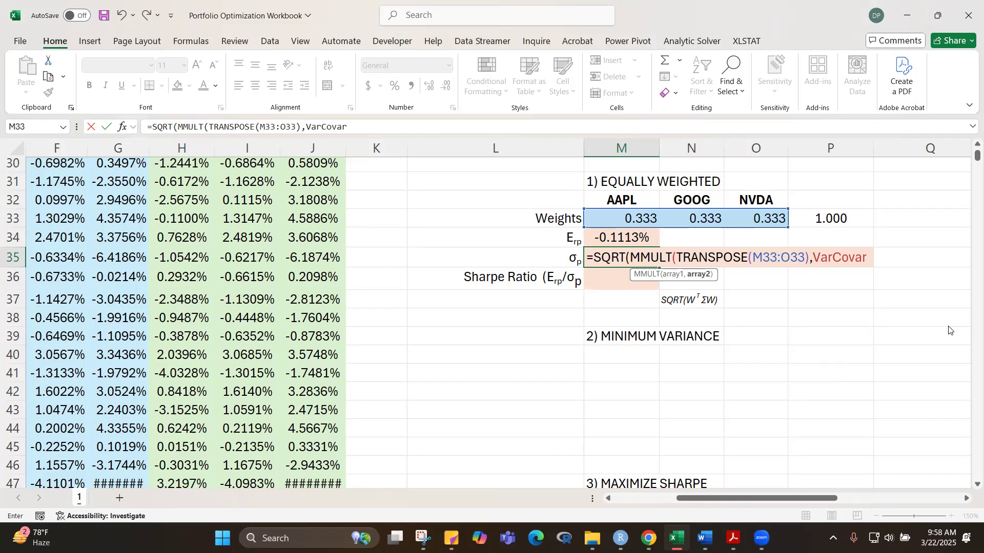
{"action": "type", "text": ")"}
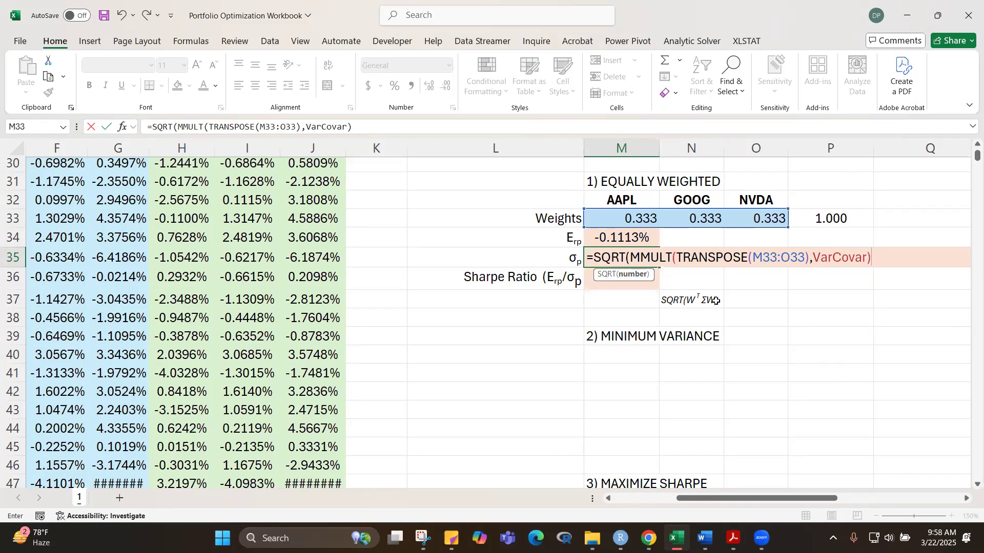
Step: Nest the existing MMULT in the M35 formula inside a second, outer MMULT directly within SQRT
{"action": "left_click", "coordinate": [631, 258]}
{"action": "type", "text": "mmult("}
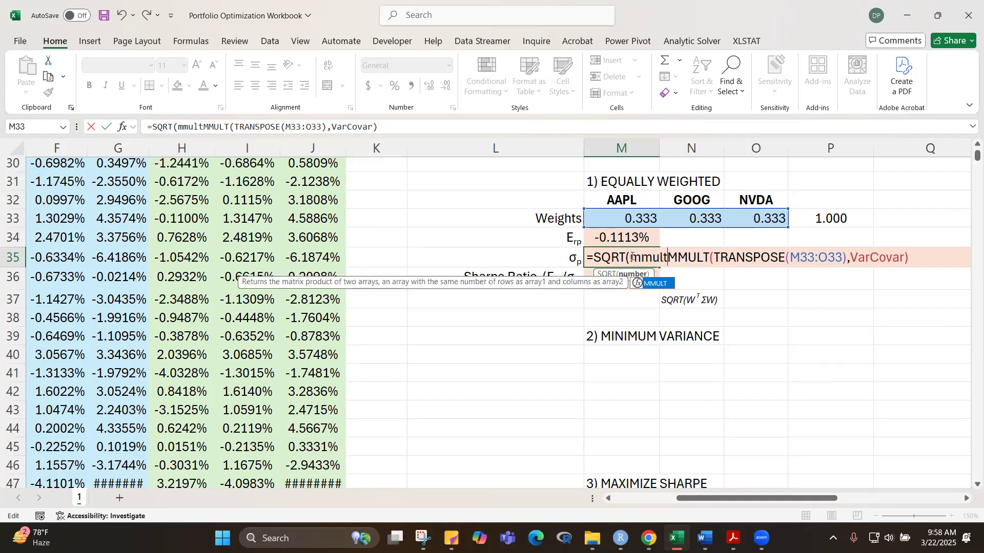
{"action": "key", "text": "BackSpace"}
{"action": "key", "text": "BackSpace"}
{"action": "key", "text": "BackSpace"}
{"action": "key", "text": "BackSpace"}
{"action": "key", "text": "BackSpace"}
{"action": "key", "text": "BackSpace"}
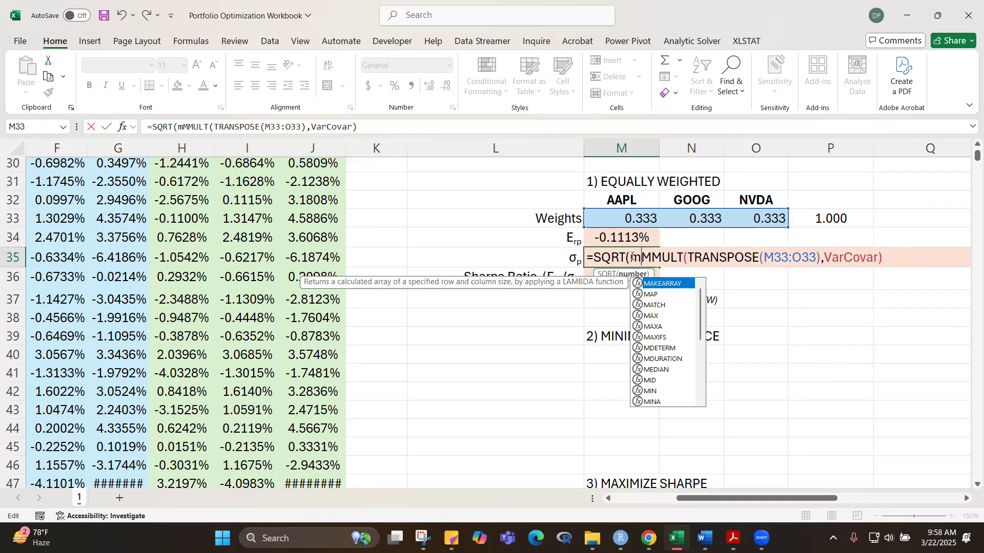
{"action": "type", "text": "mmult"}
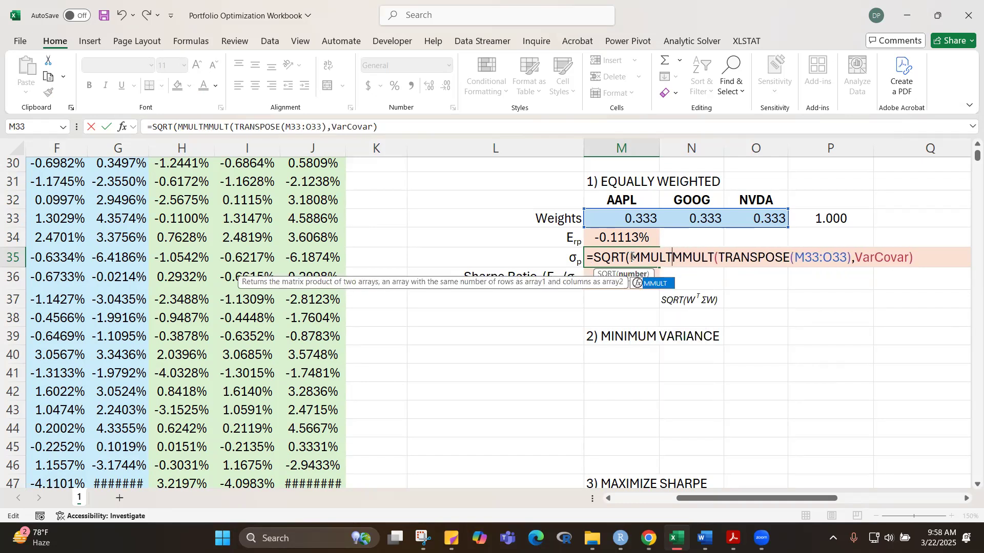
{"action": "key", "text": "Tab"}
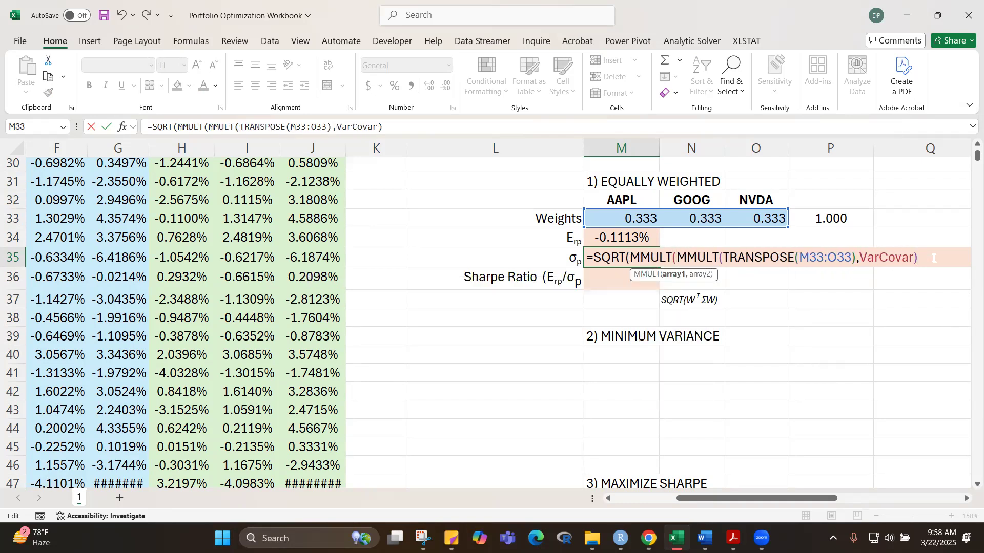
Step: Supply the weights M33:O33 as the outer MMULT's second array, close the formula and commit M35 as an array formula
{"action": "type", "text": ","}
{"action": "left_click_drag", "start_coordinate": [608, 217], "coordinate": [764, 213]}
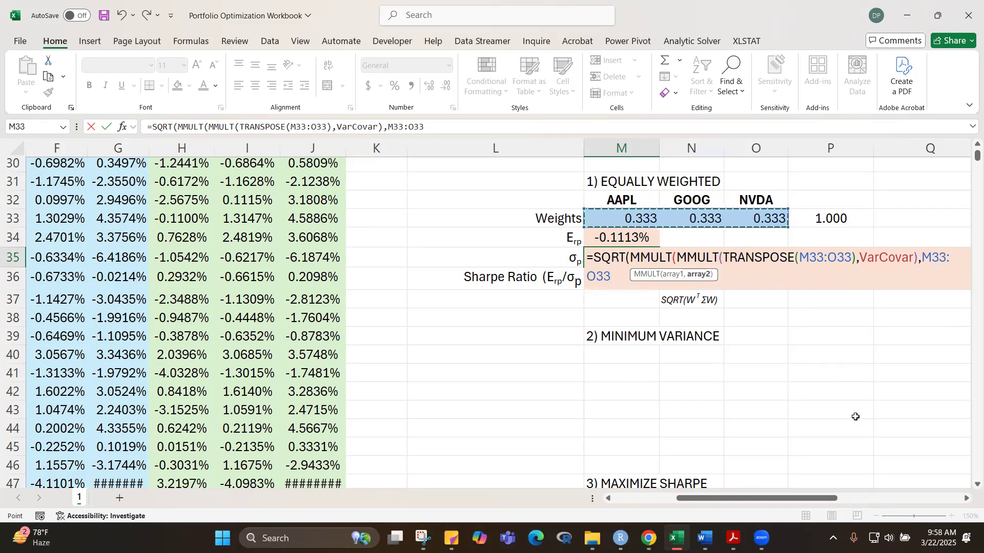
{"action": "type", "text": ")"}
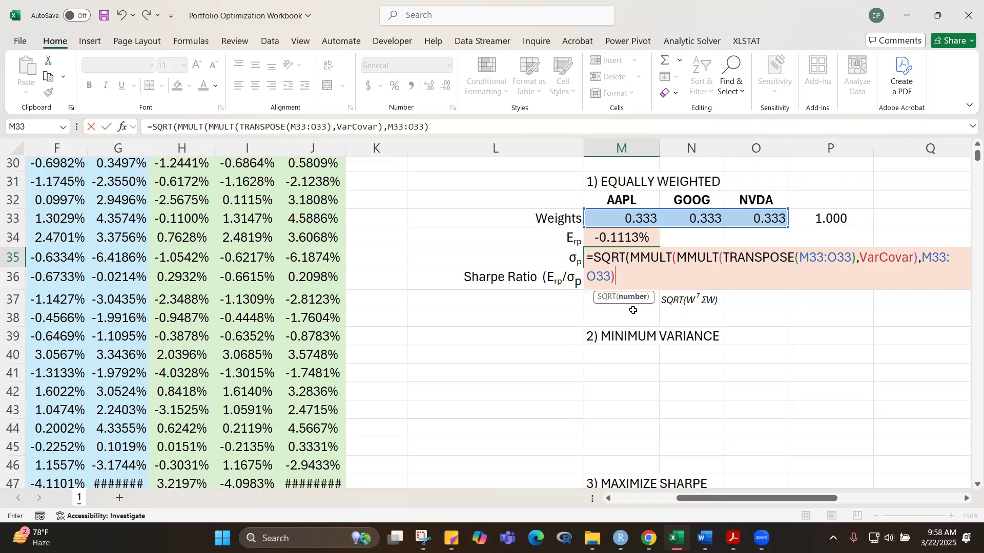
{"action": "type", "text": ")"}
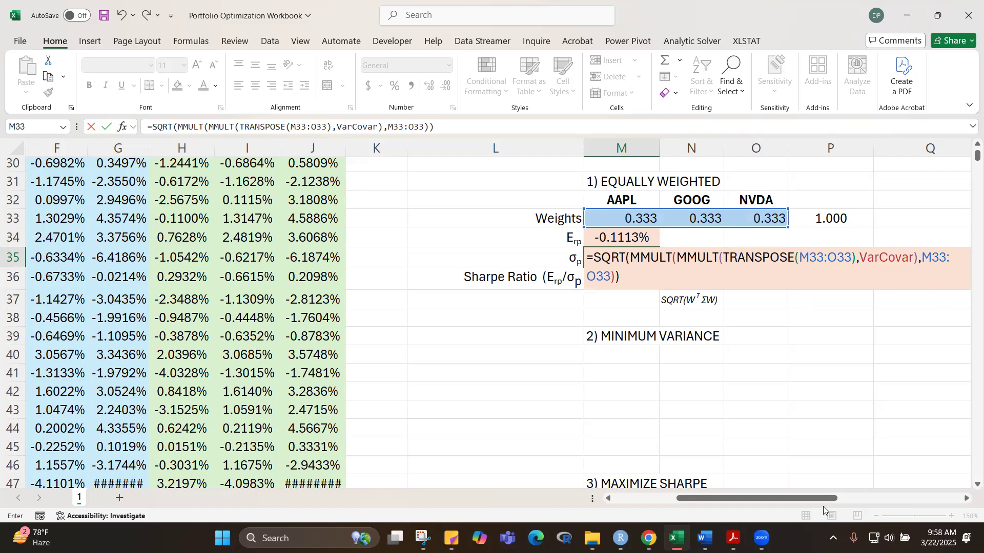
{"action": "left_click_drag", "start_coordinate": [823, 499], "coordinate": [884, 499]}
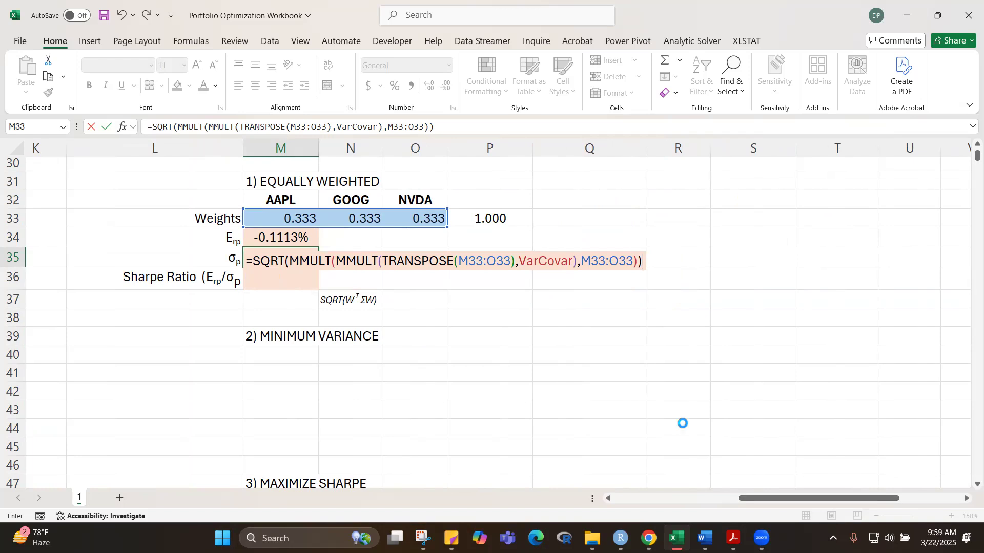
{"action": "key", "text": "ctrl+shift+Return"}
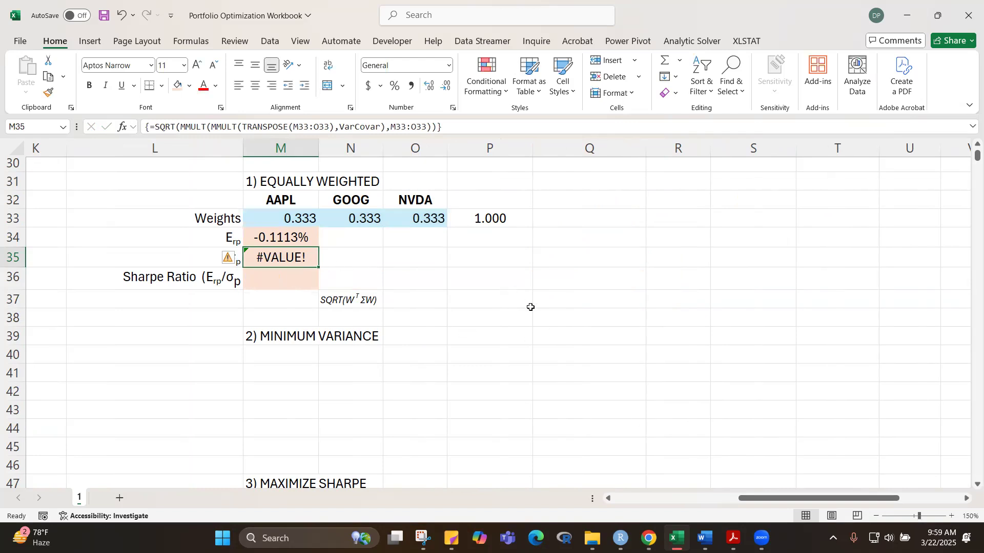
Step: Open the M35 formula for editing and annotate the sheet with W (3x1), W (1x3) and Σ (3x1)
{"action": "key", "text": "F2"}
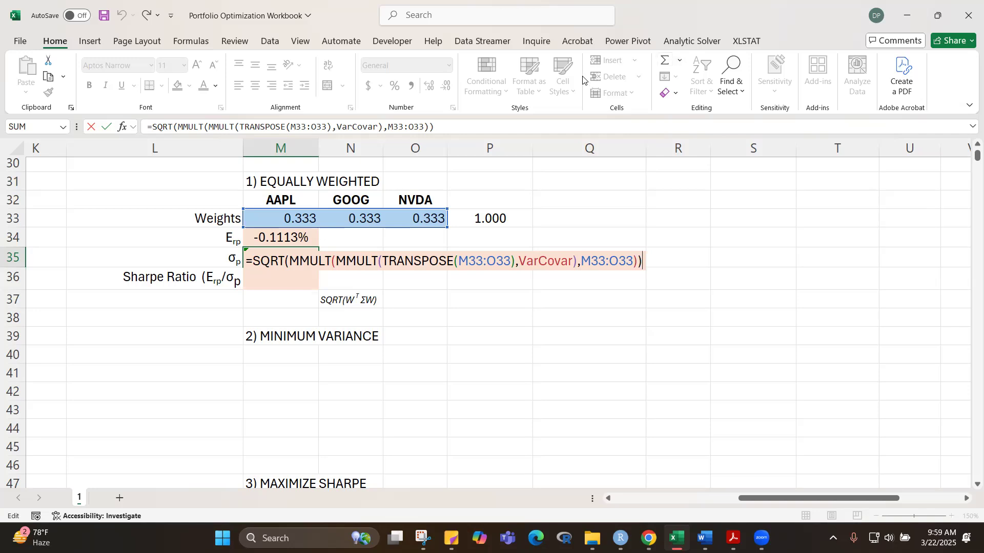
{"action": "key", "text": "ctrl+2"}
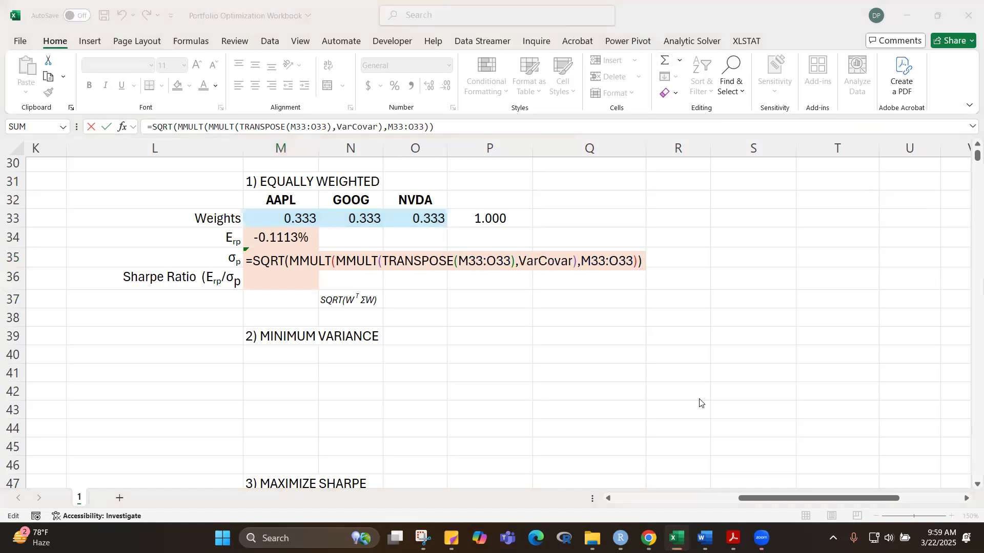
{"action": "mouse_move", "coordinate": [558, 316]}
{"action": "left_mouse_down"}
{"action": "mouse_move", "coordinate": [592, 360]}
{"action": "mouse_move", "coordinate": [618, 301]}
{"action": "left_mouse_up"}
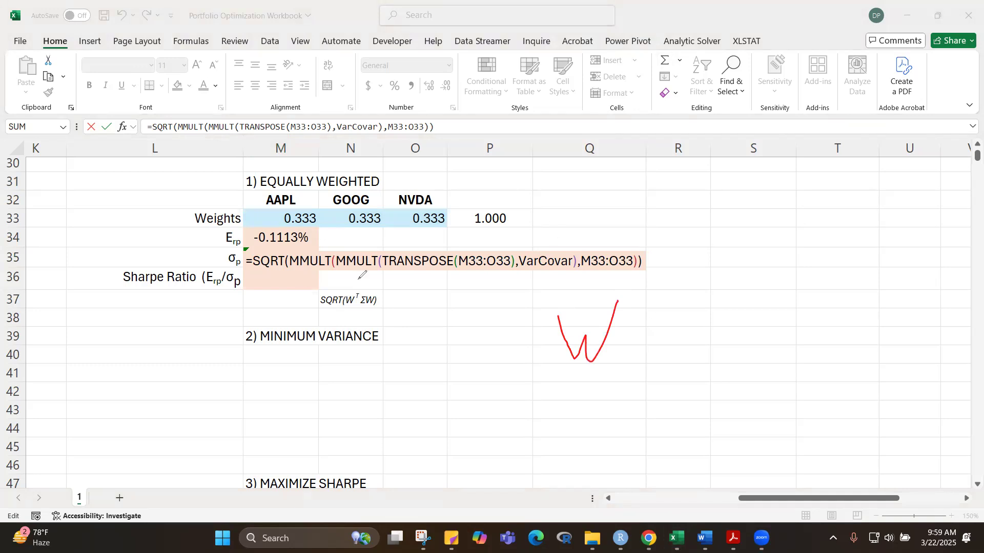
{"action": "mouse_move", "coordinate": [622, 359]}
{"action": "left_mouse_down"}
{"action": "mouse_move", "coordinate": [619, 381]}
{"action": "mouse_move", "coordinate": [660, 376]}
{"action": "left_mouse_up"}
{"action": "mouse_move", "coordinate": [660, 360]}
{"action": "left_mouse_down"}
{"action": "mouse_move", "coordinate": [645, 379]}
{"action": "mouse_move", "coordinate": [679, 382]}
{"action": "left_mouse_up"}
{"action": "mouse_move", "coordinate": [451, 376]}
{"action": "left_mouse_down"}
{"action": "mouse_move", "coordinate": [488, 397]}
{"action": "mouse_move", "coordinate": [503, 444]}
{"action": "left_mouse_up"}
{"action": "left_click_drag", "start_coordinate": [522, 385], "coordinate": [522, 373]}
{"action": "mouse_move", "coordinate": [534, 440]}
{"action": "left_mouse_down"}
{"action": "mouse_move", "coordinate": [531, 465]}
{"action": "mouse_move", "coordinate": [591, 440]}
{"action": "mouse_move", "coordinate": [572, 459]}
{"action": "left_mouse_up"}
{"action": "mouse_move", "coordinate": [635, 400]}
{"action": "left_mouse_down"}
{"action": "mouse_move", "coordinate": [702, 393]}
{"action": "mouse_move", "coordinate": [692, 425]}
{"action": "mouse_move", "coordinate": [655, 450]}
{"action": "mouse_move", "coordinate": [741, 450]}
{"action": "mouse_move", "coordinate": [709, 476]}
{"action": "left_mouse_up"}
{"action": "mouse_move", "coordinate": [751, 453]}
{"action": "left_mouse_down"}
{"action": "mouse_move", "coordinate": [767, 462]}
{"action": "mouse_move", "coordinate": [752, 472]}
{"action": "mouse_move", "coordinate": [782, 464]}
{"action": "left_mouse_up"}
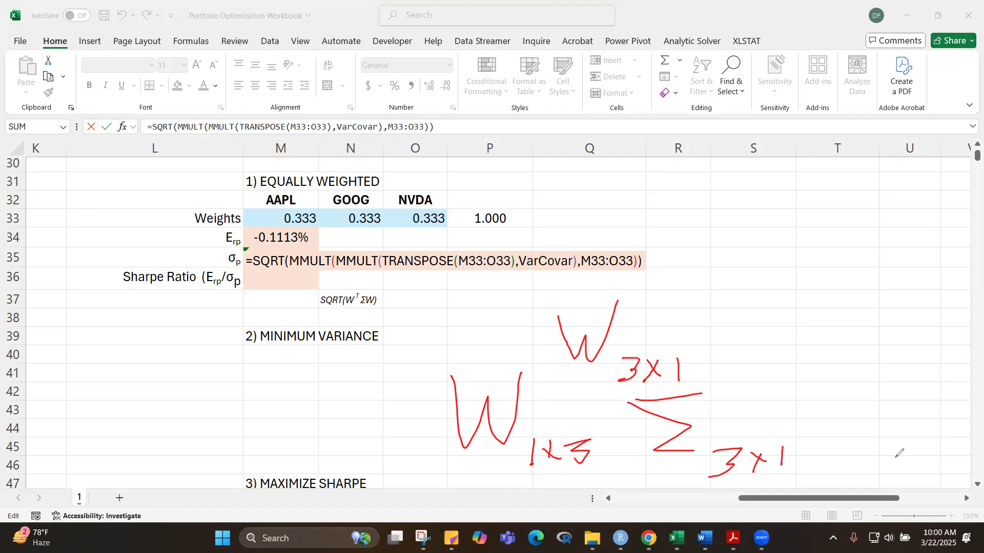
Step: Draw a transposed W and link the inner and outer dimensions of the 1x3 weights and Σ
{"action": "mouse_move", "coordinate": [819, 378]}
{"action": "left_mouse_down"}
{"action": "mouse_move", "coordinate": [823, 393]}
{"action": "mouse_move", "coordinate": [856, 398]}
{"action": "mouse_move", "coordinate": [900, 373]}
{"action": "mouse_move", "coordinate": [933, 388]}
{"action": "mouse_move", "coordinate": [960, 366]}
{"action": "left_mouse_up"}
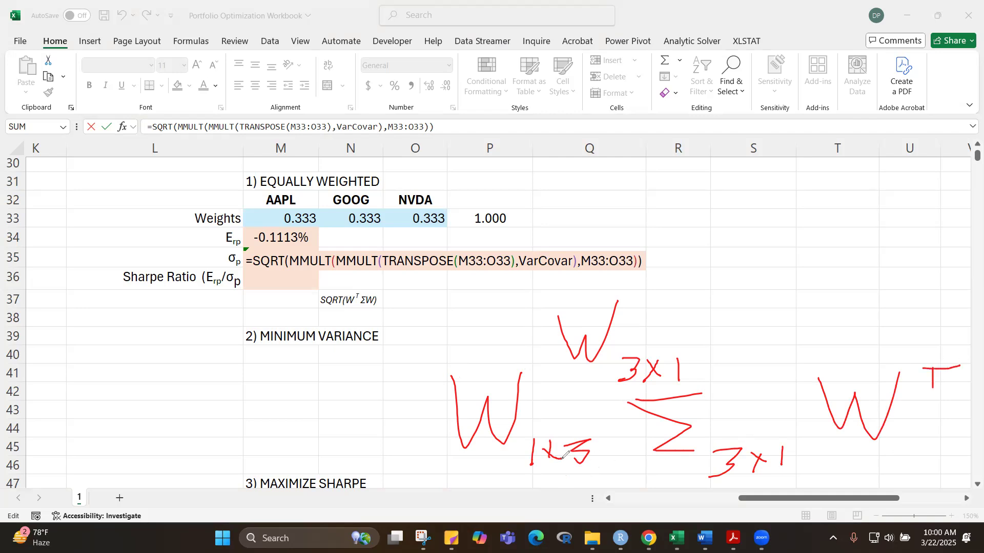
{"action": "mouse_move", "coordinate": [595, 464]}
{"action": "left_mouse_down"}
{"action": "mouse_move", "coordinate": [762, 472]}
{"action": "mouse_move", "coordinate": [759, 451]}
{"action": "left_mouse_up"}
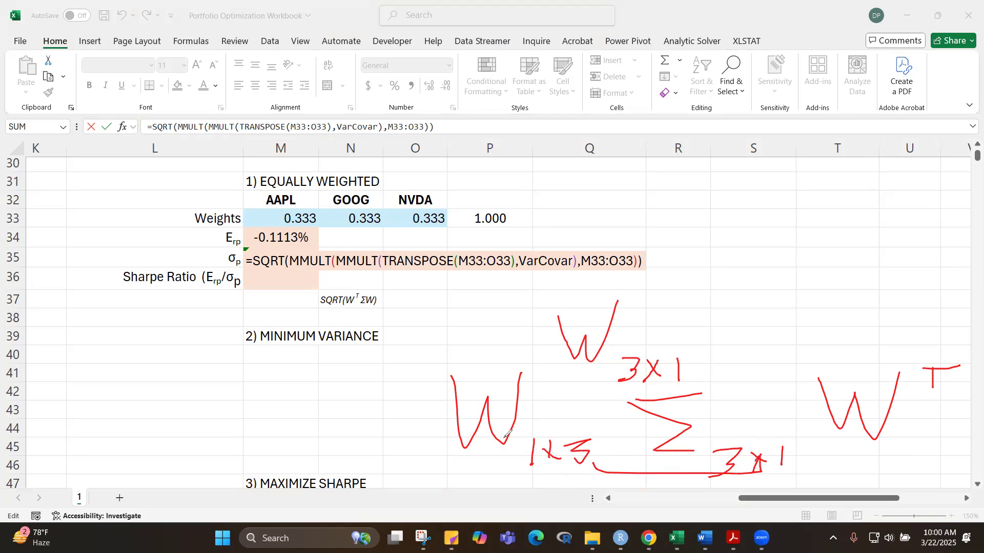
{"action": "mouse_move", "coordinate": [533, 431]}
{"action": "left_mouse_down"}
{"action": "mouse_move", "coordinate": [552, 423]}
{"action": "mouse_move", "coordinate": [795, 433]}
{"action": "left_mouse_up"}
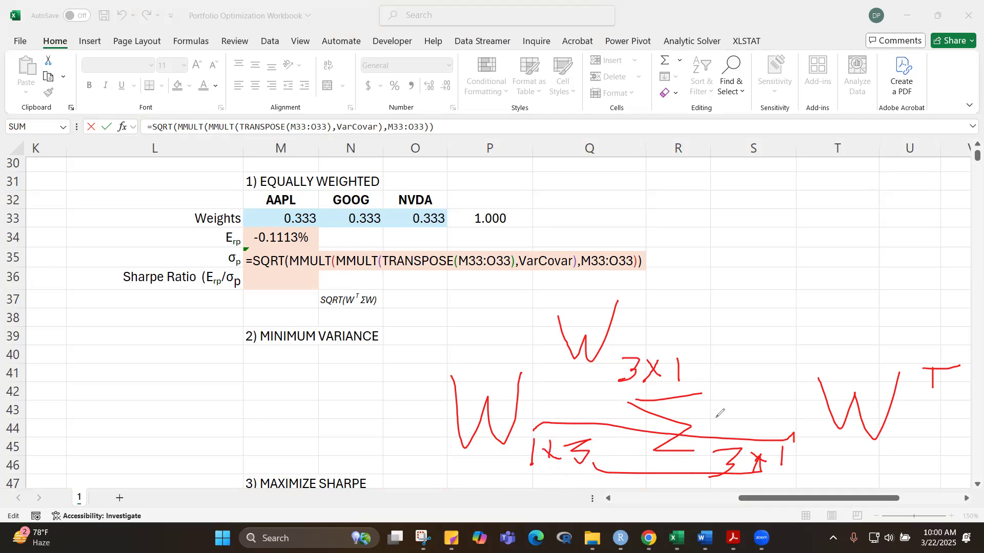
Step: Correct the handwritten Σ dimensions to 3x3 and write the next product's dimensions as 1x3 and 3x1
{"action": "mouse_move", "coordinate": [699, 305]}
{"action": "left_mouse_down"}
{"action": "mouse_move", "coordinate": [710, 323]}
{"action": "mouse_move", "coordinate": [687, 331]}
{"action": "mouse_move", "coordinate": [736, 331]}
{"action": "left_mouse_up"}
{"action": "mouse_move", "coordinate": [773, 447]}
{"action": "left_mouse_down"}
{"action": "mouse_move", "coordinate": [796, 444]}
{"action": "mouse_move", "coordinate": [789, 464]}
{"action": "left_mouse_up"}
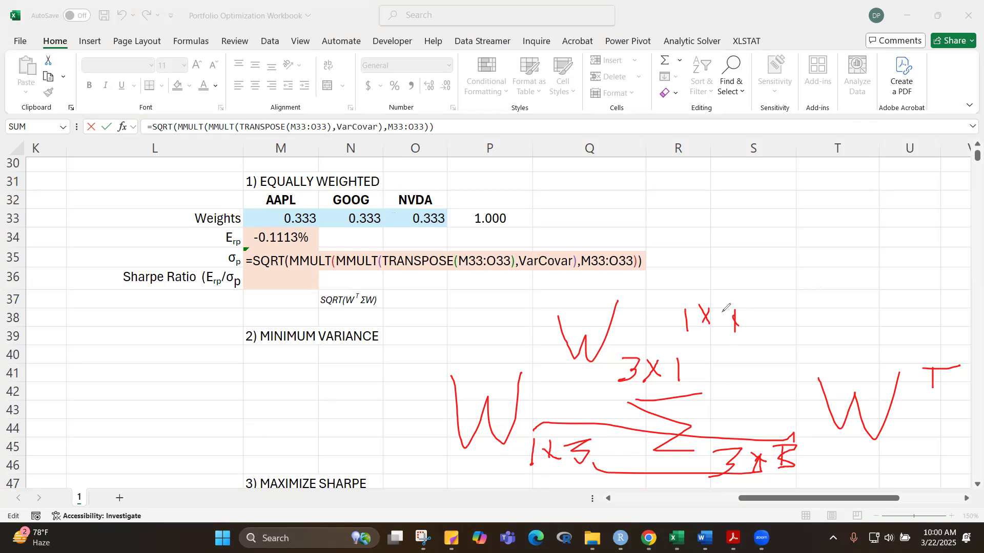
{"action": "mouse_move", "coordinate": [724, 311]}
{"action": "left_mouse_down"}
{"action": "mouse_move", "coordinate": [748, 321]}
{"action": "mouse_move", "coordinate": [736, 333]}
{"action": "left_mouse_up"}
{"action": "mouse_move", "coordinate": [805, 307]}
{"action": "left_mouse_down"}
{"action": "mouse_move", "coordinate": [818, 315]}
{"action": "mouse_move", "coordinate": [799, 327]}
{"action": "left_mouse_up"}
{"action": "mouse_move", "coordinate": [825, 306]}
{"action": "left_mouse_down"}
{"action": "mouse_move", "coordinate": [833, 319]}
{"action": "mouse_move", "coordinate": [821, 335]}
{"action": "mouse_move", "coordinate": [847, 327]}
{"action": "left_mouse_up"}
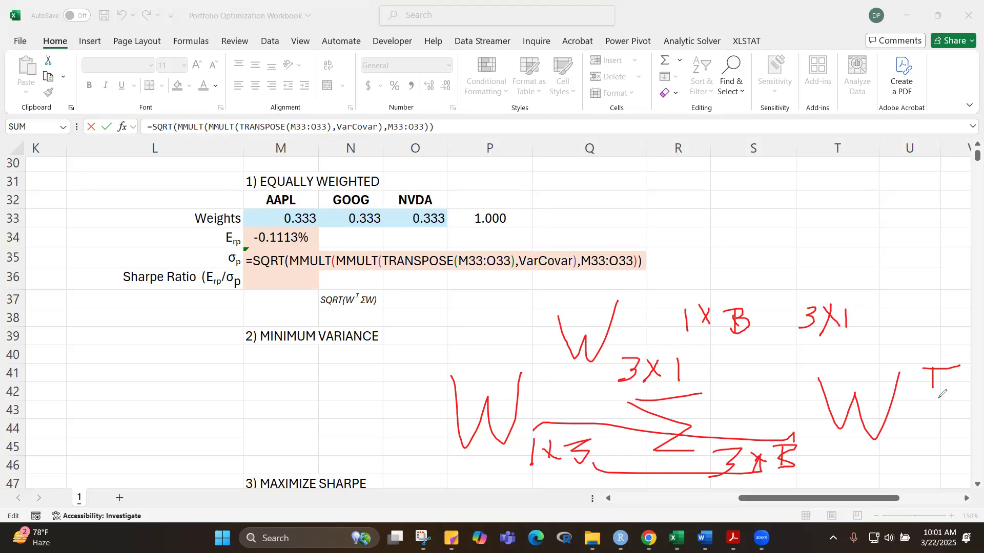
Step: Circle the handwritten transposed W and link the inner and outer dimensions of the 1x3 and 3x1 pair
{"action": "mouse_move", "coordinate": [949, 354]}
{"action": "left_mouse_down"}
{"action": "mouse_move", "coordinate": [832, 359]}
{"action": "mouse_move", "coordinate": [803, 427]}
{"action": "mouse_move", "coordinate": [943, 435]}
{"action": "left_mouse_up"}
{"action": "mouse_move", "coordinate": [975, 394]}
{"action": "left_mouse_down"}
{"action": "mouse_move", "coordinate": [974, 353]}
{"action": "mouse_move", "coordinate": [962, 350]}
{"action": "left_mouse_up"}
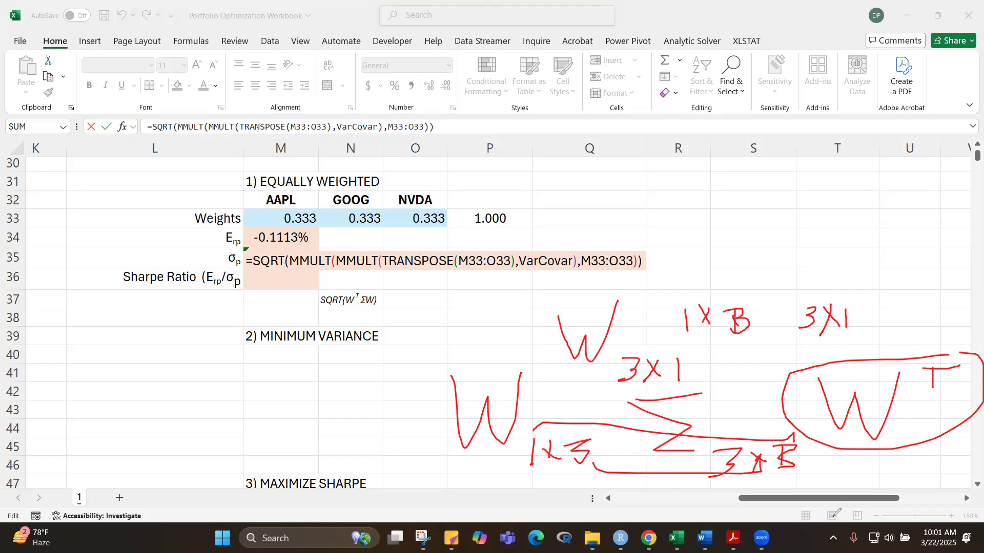
{"action": "mouse_move", "coordinate": [743, 340]}
{"action": "left_mouse_down"}
{"action": "mouse_move", "coordinate": [750, 354]}
{"action": "mouse_move", "coordinate": [803, 332]}
{"action": "left_mouse_up"}
{"action": "mouse_move", "coordinate": [684, 296]}
{"action": "left_mouse_down"}
{"action": "mouse_move", "coordinate": [689, 277]}
{"action": "mouse_move", "coordinate": [775, 270]}
{"action": "left_mouse_up"}
{"action": "left_click_drag", "start_coordinate": [861, 264], "coordinate": [877, 306]}
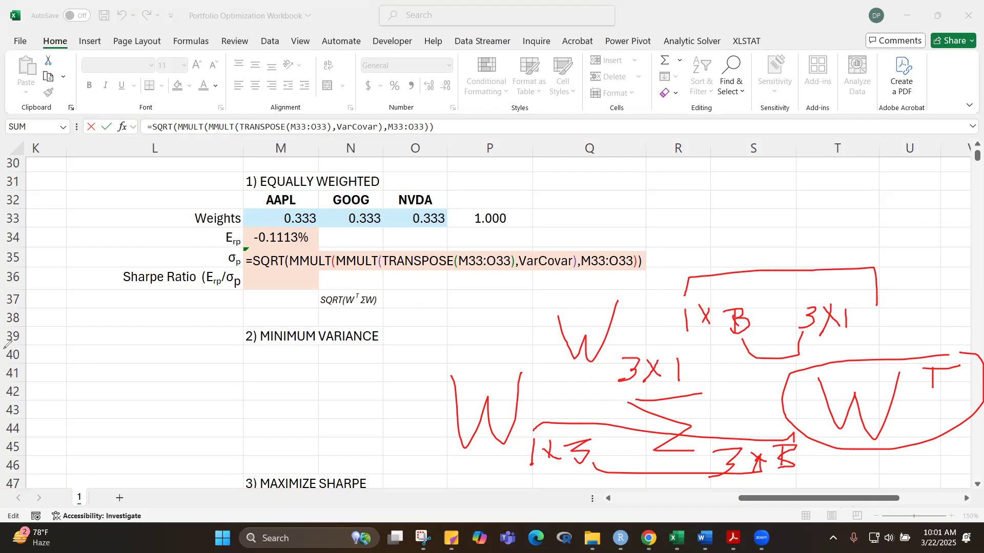
Step: Clear all pen annotations from the sheet and close the M35 formula edit
{"action": "left_click", "coordinate": [410, 377]}
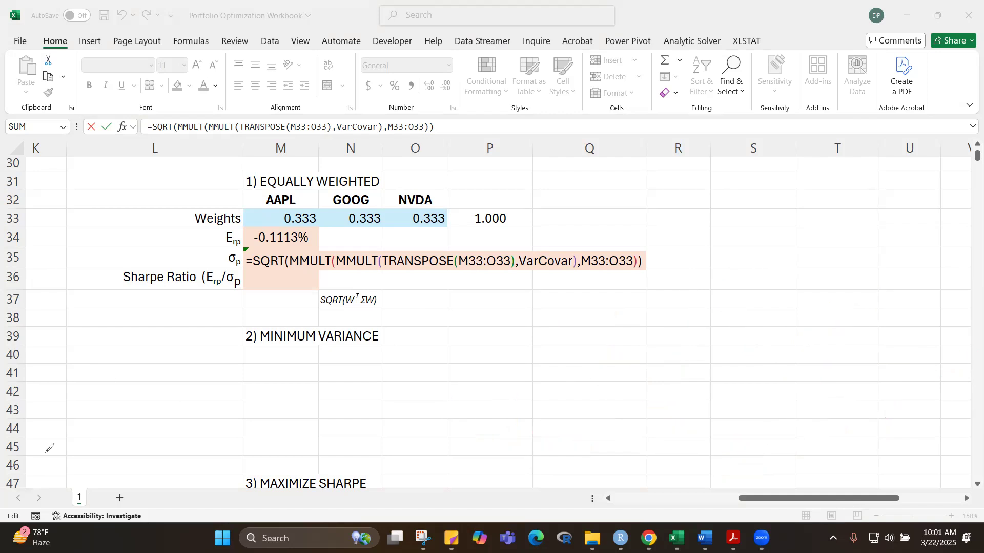
{"action": "left_click", "coordinate": [366, 315]}
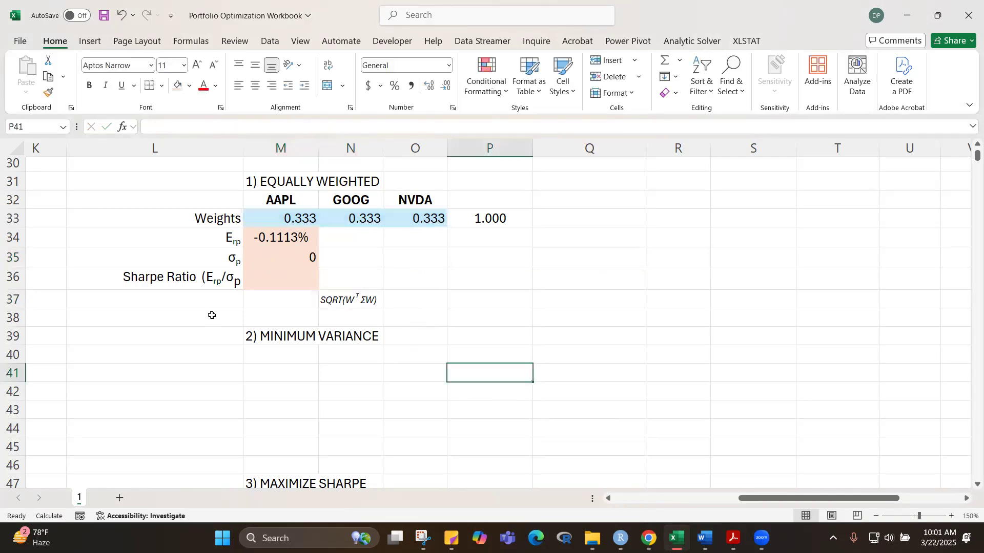
{"action": "left_click", "coordinate": [300, 259]}
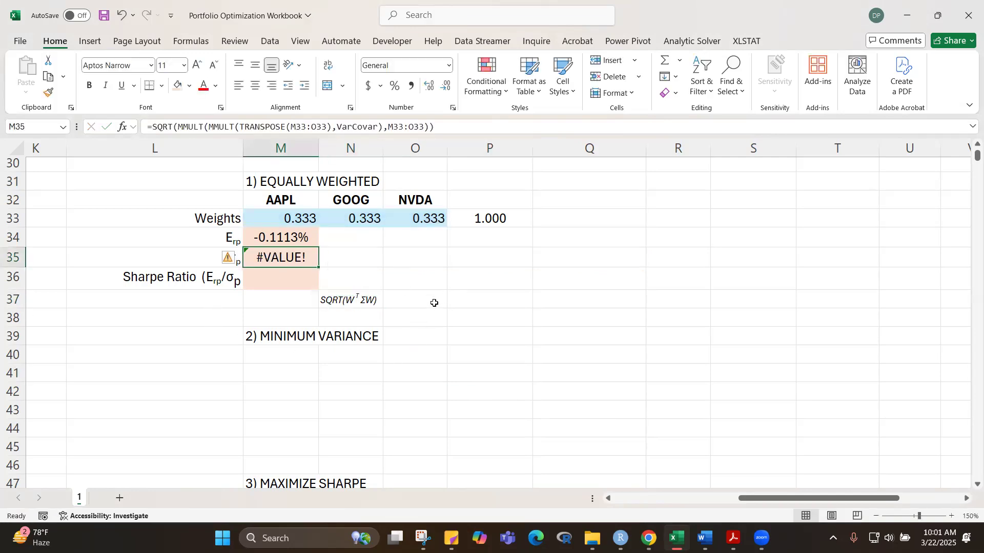
Step: Edit the formula note in N37 so the T follows the second W, giving SQRT(WΣWT)
{"action": "left_click", "coordinate": [333, 298]}
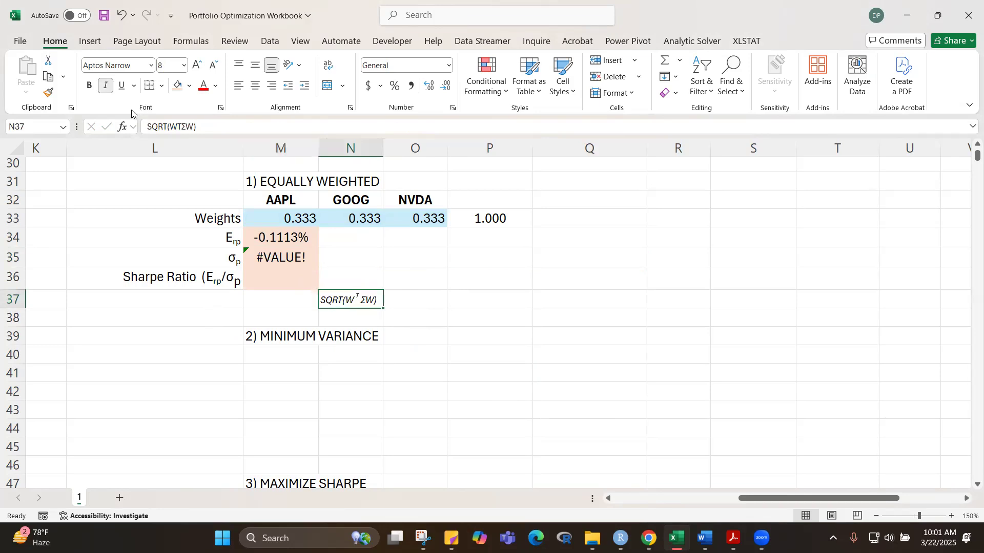
{"action": "left_click", "coordinate": [182, 127]}
{"action": "key", "text": "BackSpace"}
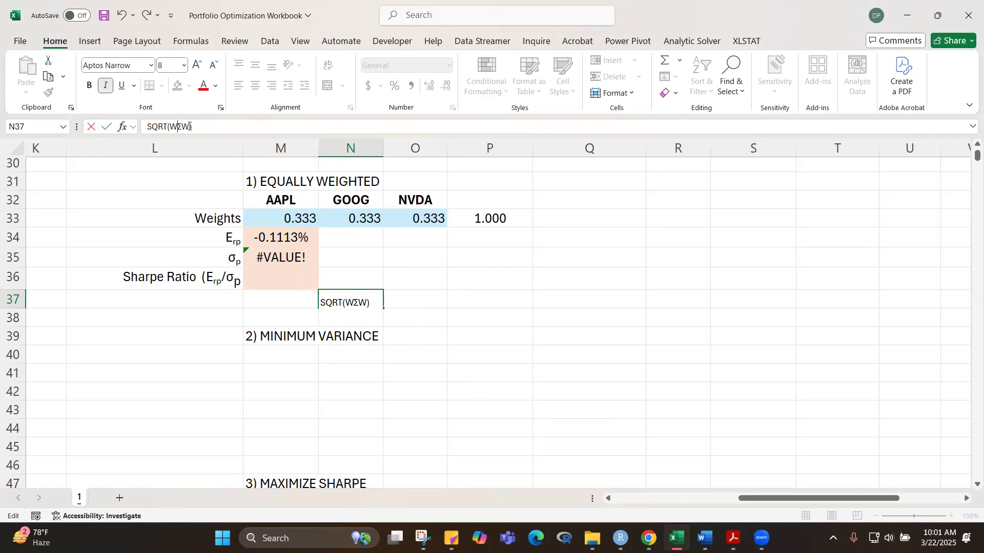
{"action": "type", "text": "t"}
{"action": "key", "text": "BackSpace"}
{"action": "type", "text": "T"}
Step: Format the T in the N37 note as superscript and commit the cell
{"action": "key", "text": "ctrl+1"}
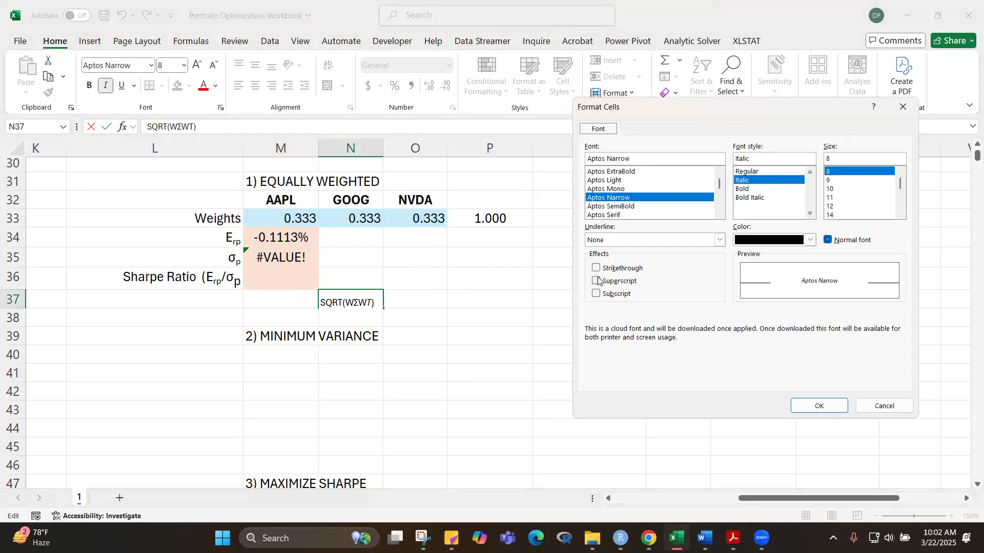
{"action": "left_click", "coordinate": [596, 281]}
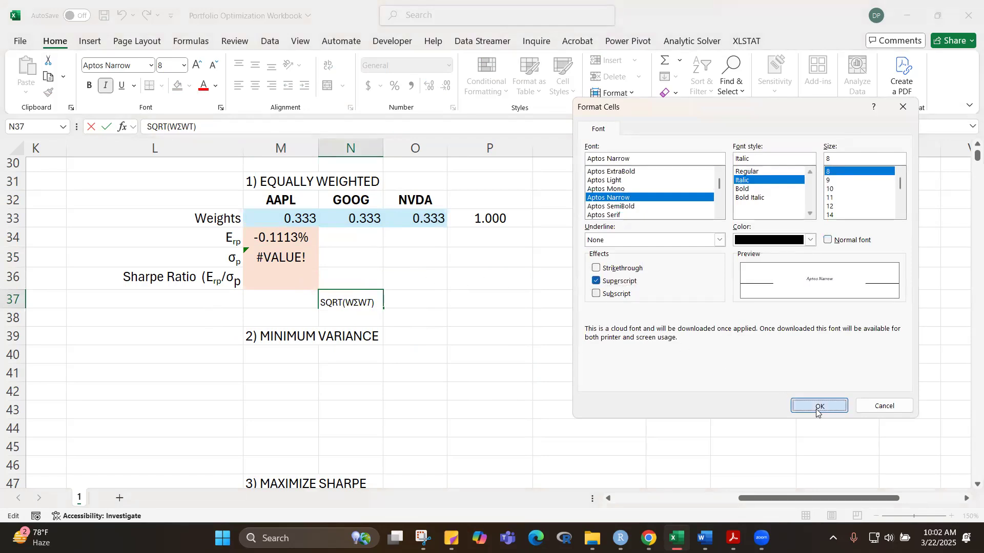
{"action": "left_click", "coordinate": [818, 406]}
{"action": "left_click", "coordinate": [514, 320]}
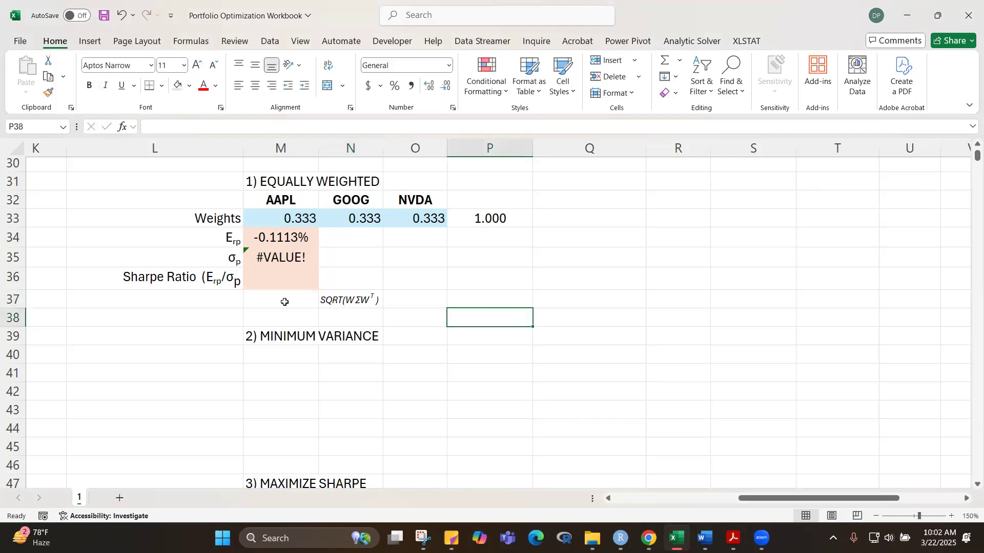
{"action": "left_click", "coordinate": [283, 278]}
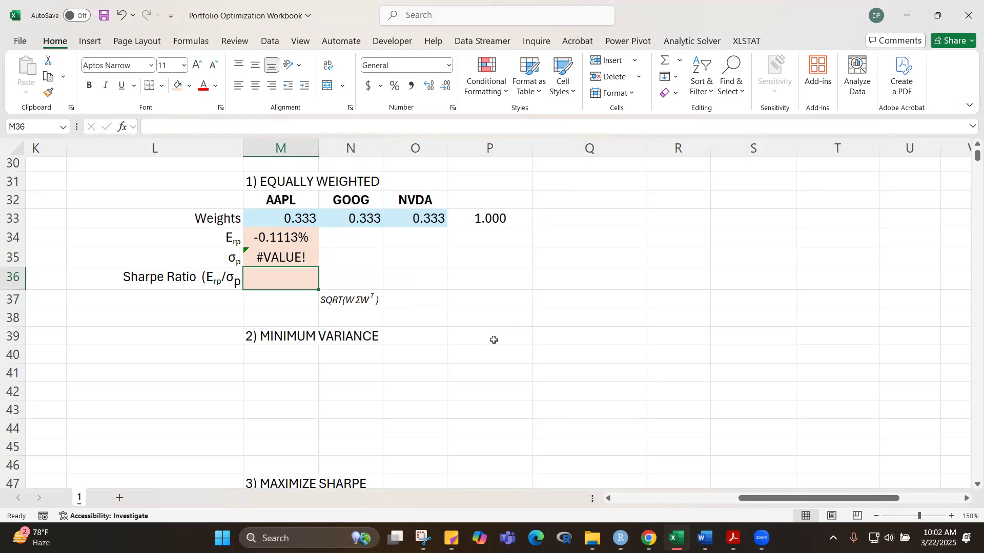
{"action": "key", "text": "F2"}
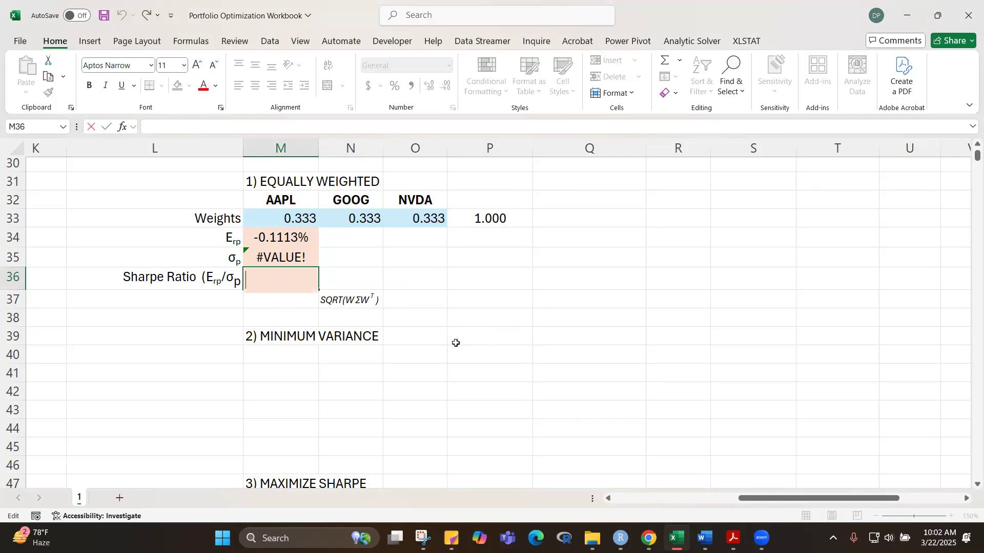
{"action": "left_click", "coordinate": [573, 362]}
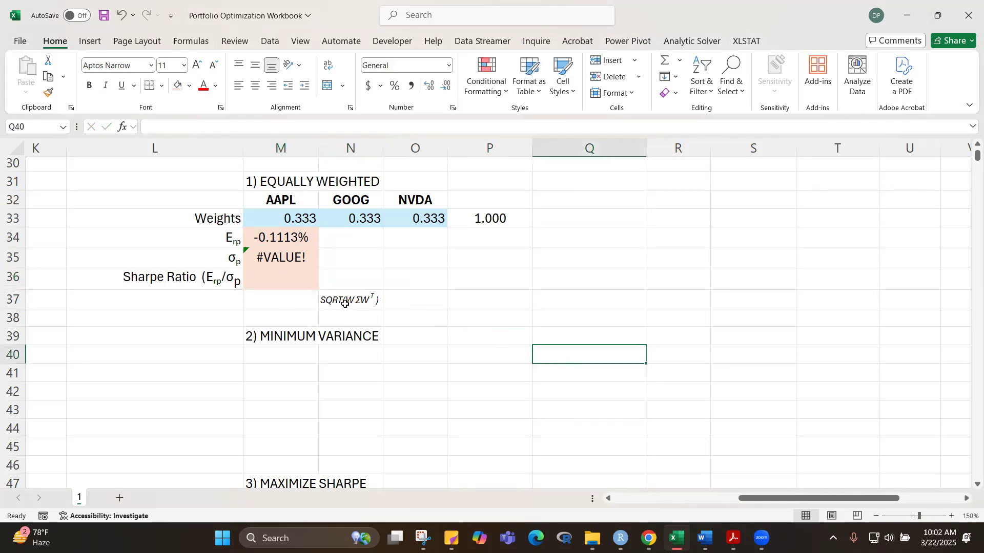
Step: Remove the TRANSPOSE function around the inner MMULT's first array in M35, leaving plain M33:O33
{"action": "left_click", "coordinate": [281, 257]}
{"action": "key", "text": "F2"}
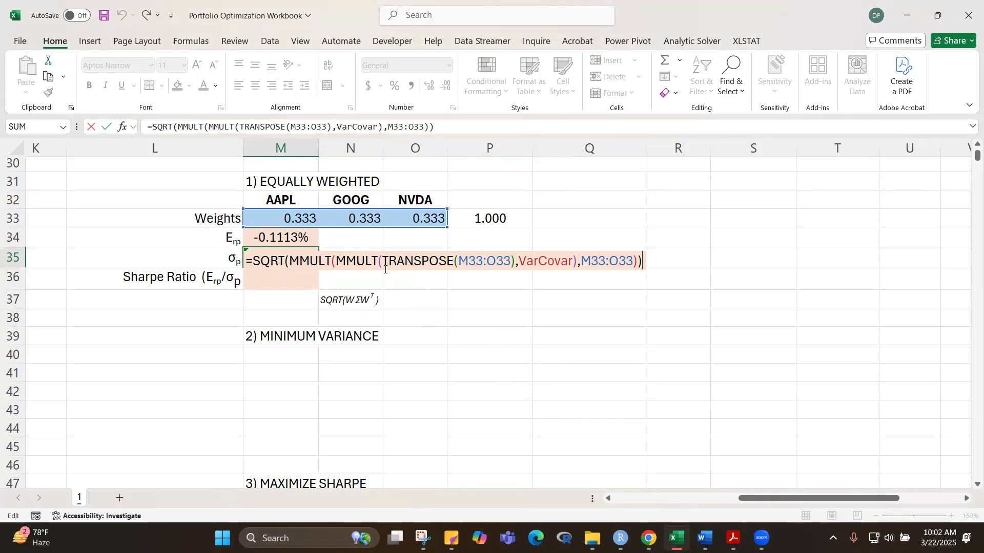
{"action": "left_click_drag", "start_coordinate": [383, 261], "coordinate": [462, 255]}
{"action": "key", "text": "BackSpace"}
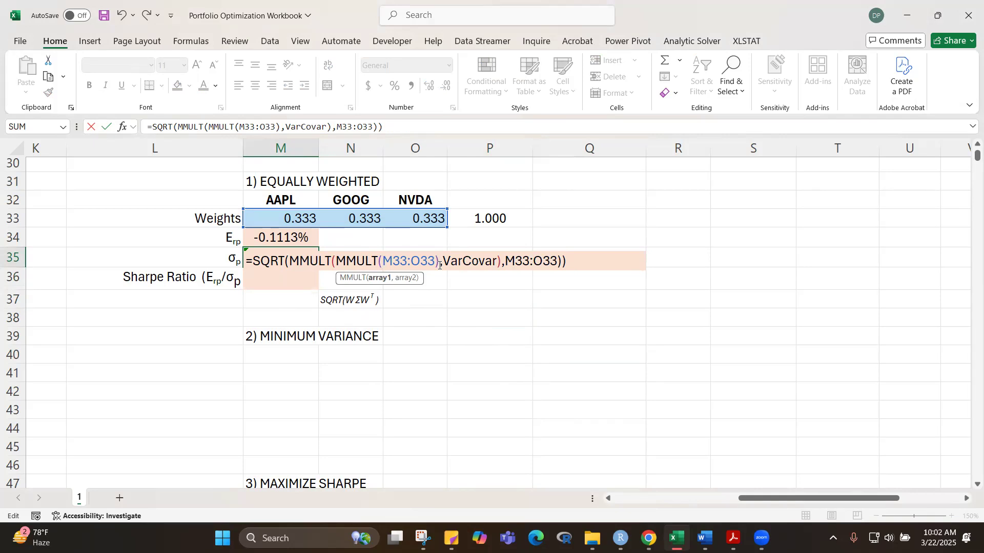
{"action": "left_click", "coordinate": [440, 265]}
{"action": "key", "text": "BackSpace"}
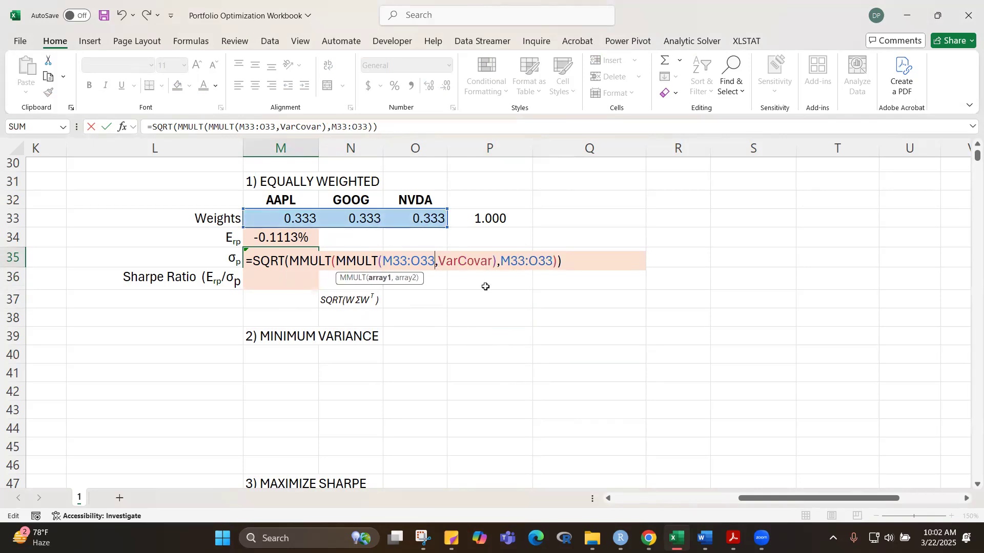
Step: Wrap the outer MMULT's second array M33:O33 in TRANSPOSE and commit M35 as an array formula
{"action": "left_click", "coordinate": [501, 263]}
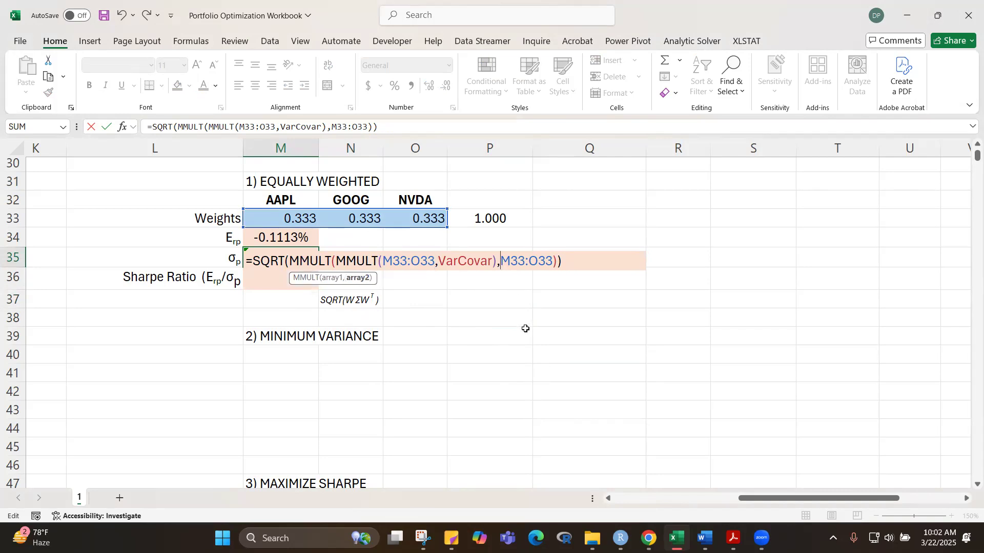
{"action": "type", "text": "TRANSP"}
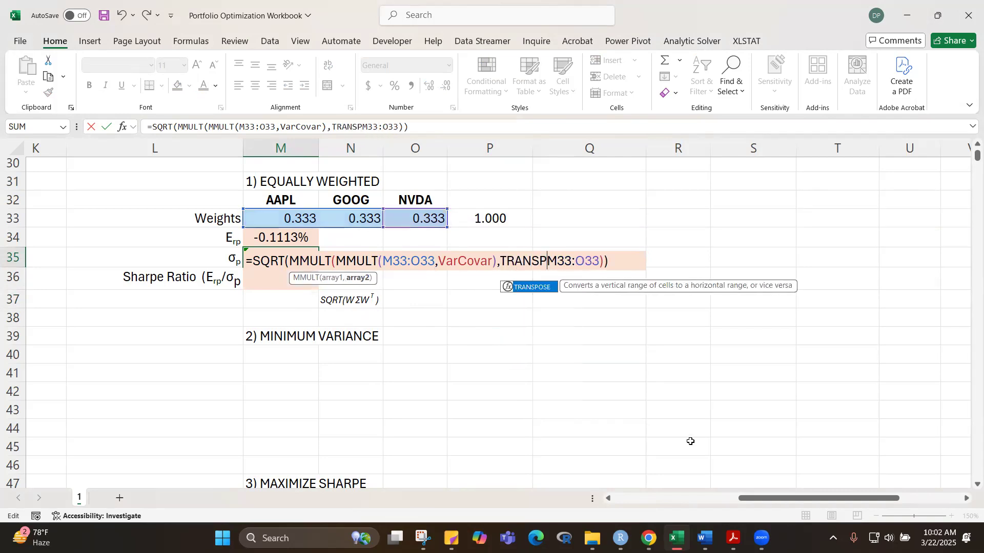
{"action": "type", "text": "OSE"}
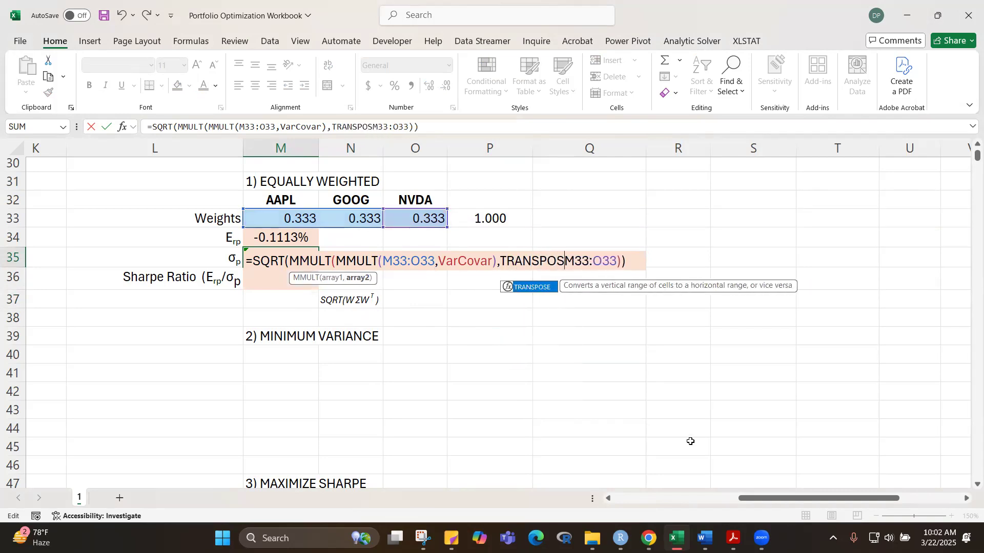
{"action": "type", "text": "("}
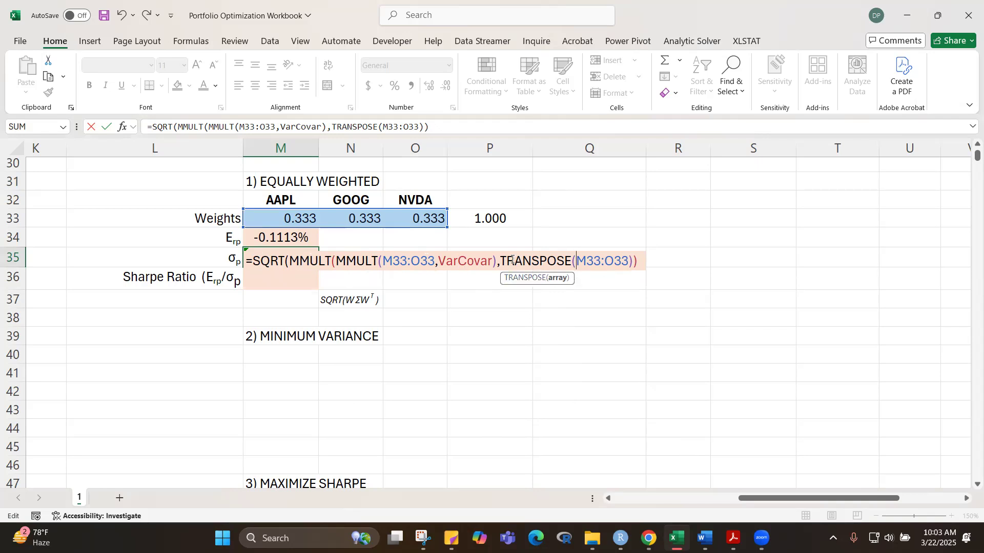
{"action": "left_click", "coordinate": [641, 261]}
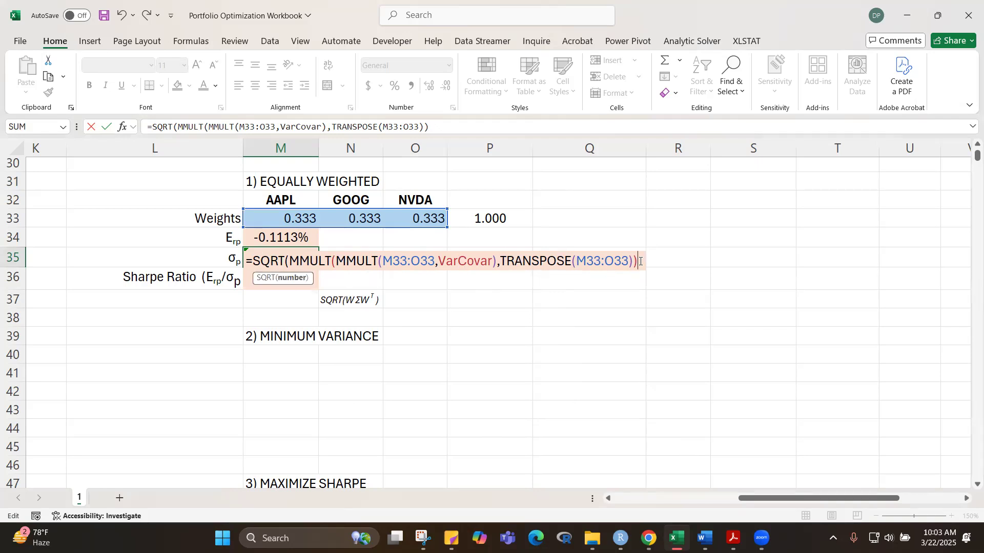
{"action": "type", "text": ")"}
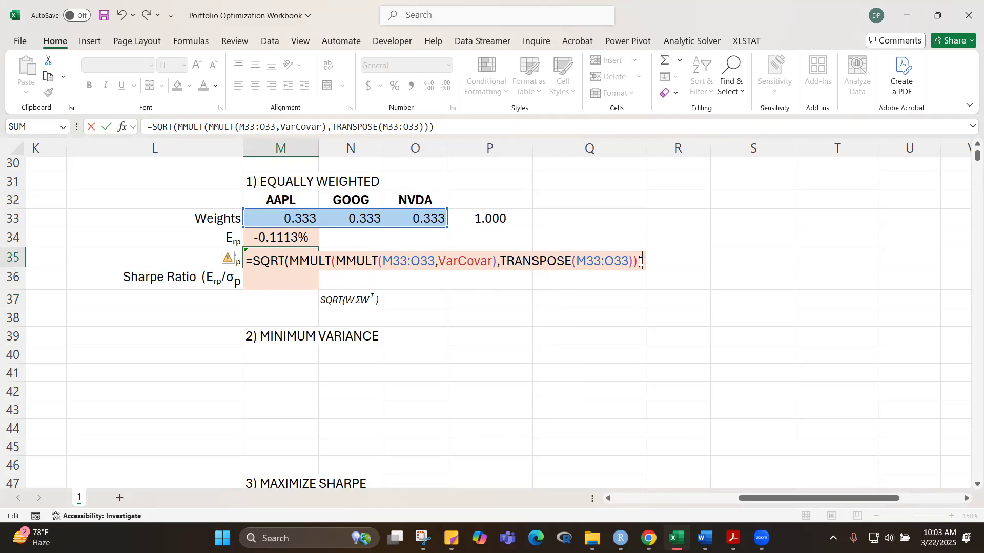
{"action": "key", "text": "ctrl+shift+Return"}
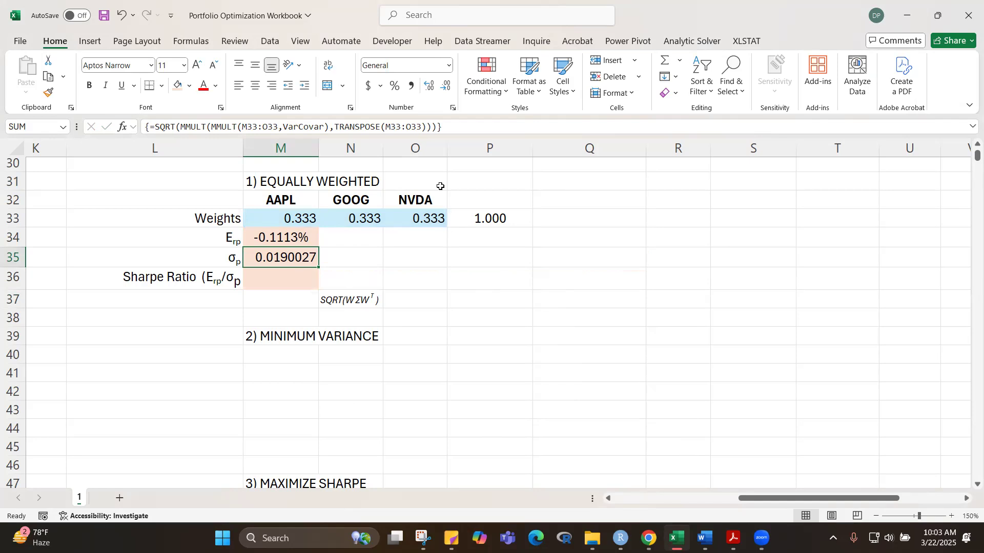
Step: Display the portfolio standard deviation in M35 with six decimals and center it
{"action": "left_click", "coordinate": [445, 86]}
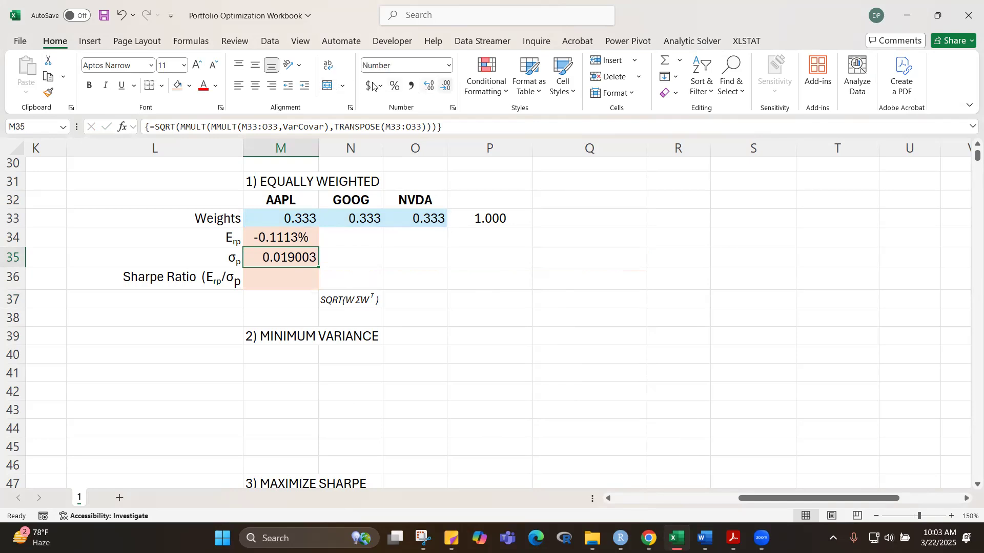
{"action": "left_click", "coordinate": [256, 86]}
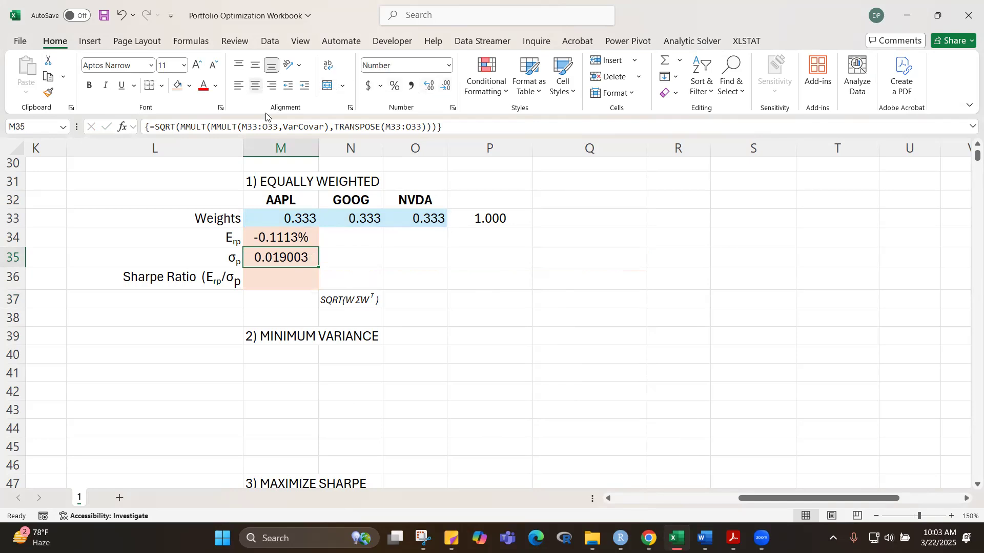
{"action": "left_click", "coordinate": [539, 351]}
Step: Review the portfolio standard deviation formula in M35 and recommit it as an array formula
{"action": "left_click", "coordinate": [279, 256]}
{"action": "left_click", "coordinate": [304, 132]}
{"action": "left_click_drag", "start_coordinate": [434, 127], "coordinate": [153, 124]}
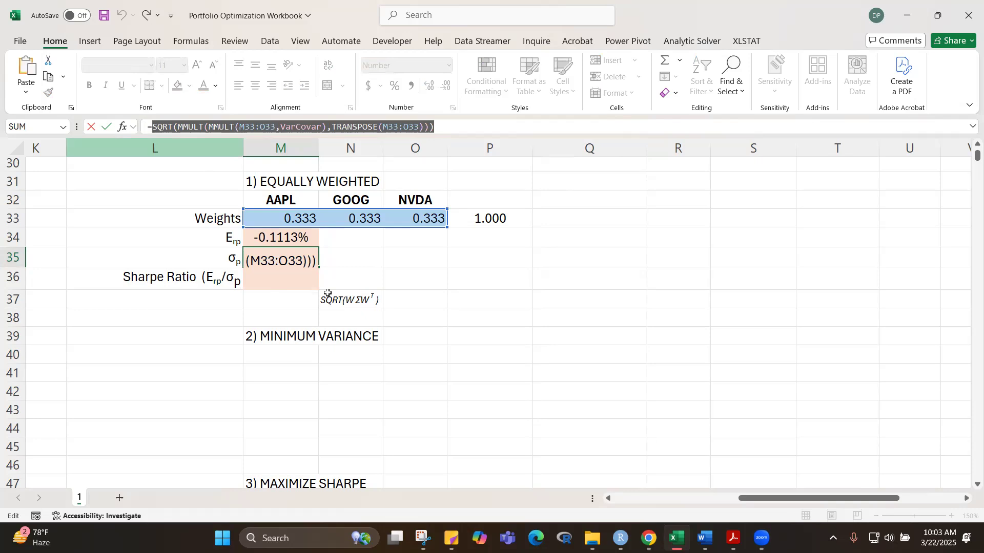
{"action": "key", "text": "ctrl+shift+Return"}
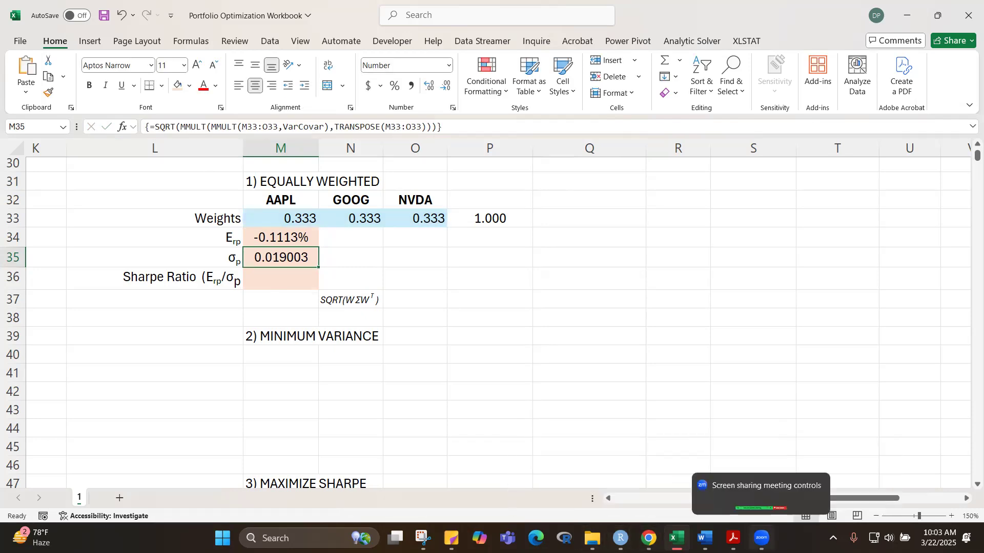
{"action": "left_click", "coordinate": [762, 537]}
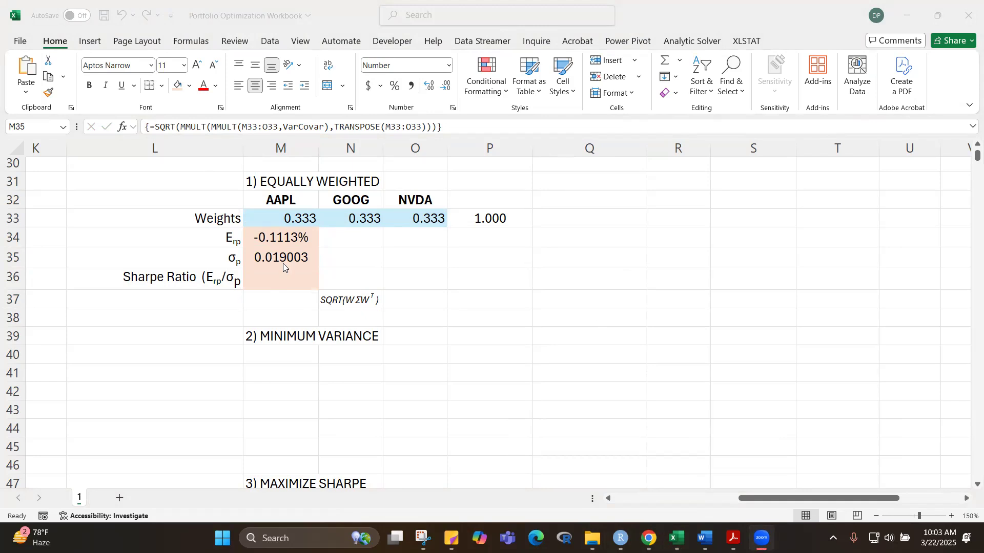
Step: Move the SQRT(WΣW^T) note from N37 to N35, beside the portfolio standard deviation
{"action": "left_click", "coordinate": [344, 300]}
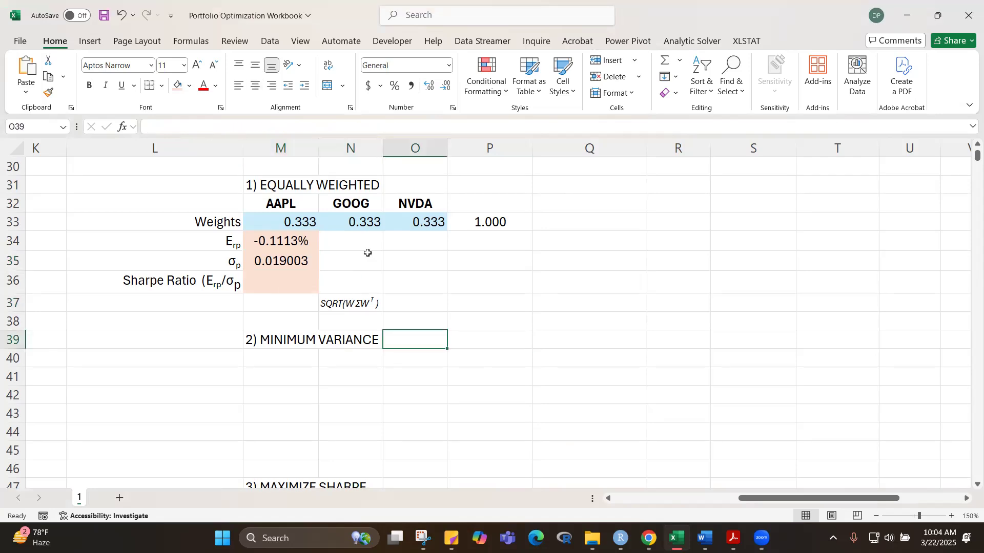
{"action": "left_click", "coordinate": [354, 303]}
{"action": "left_click_drag", "start_coordinate": [357, 294], "coordinate": [359, 270]}
{"action": "left_click", "coordinate": [434, 319]}
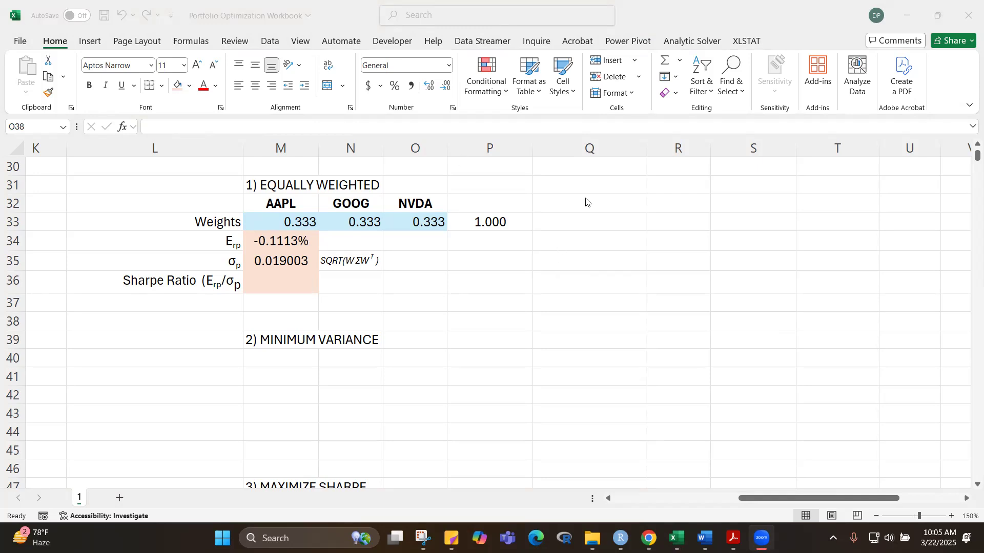
Step: Switch to the other shared copy of the Portfolio Optimization Workbook and show its covariance and correlation tables in full screen
{"action": "left_click", "coordinate": [558, 260]}
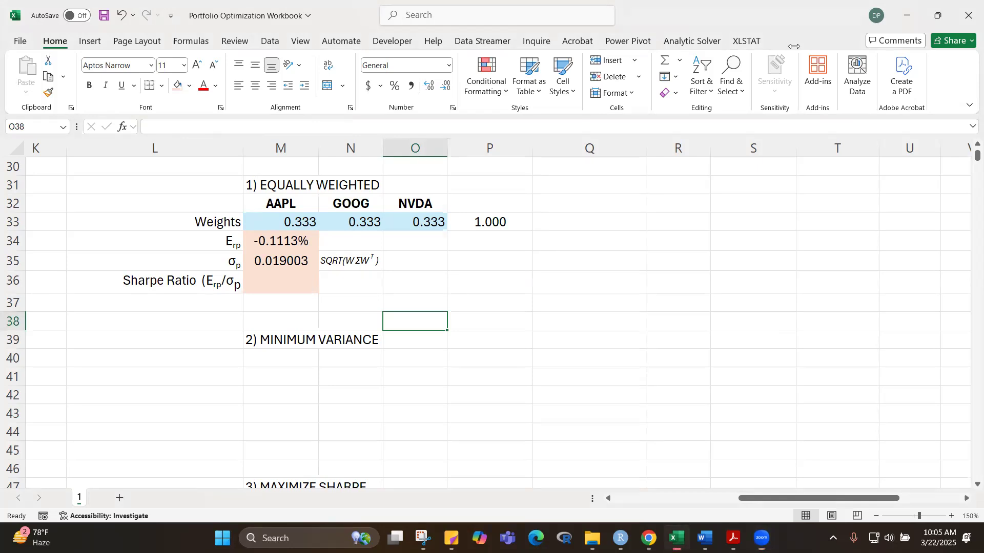
{"action": "left_click", "coordinate": [794, 46]}
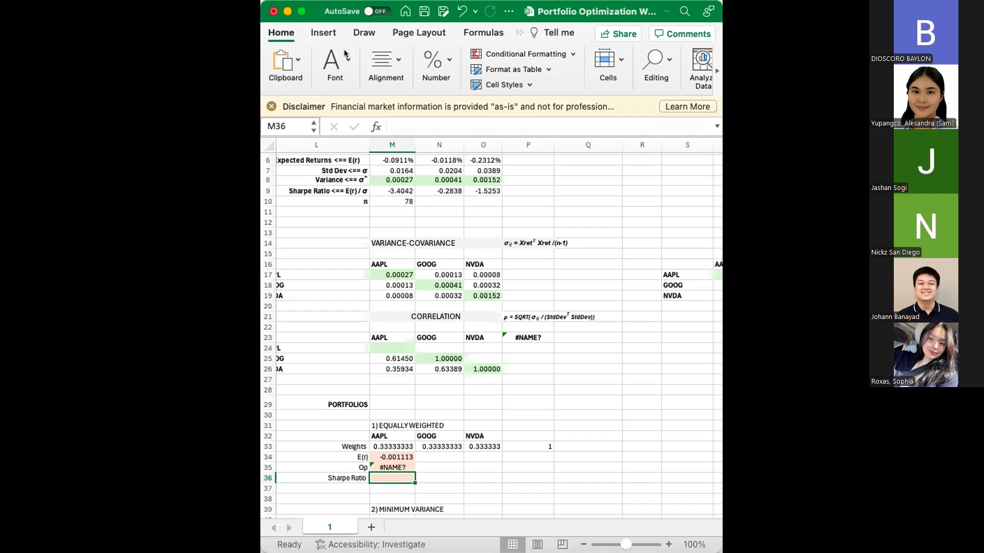
{"action": "left_click", "coordinate": [299, 11]}
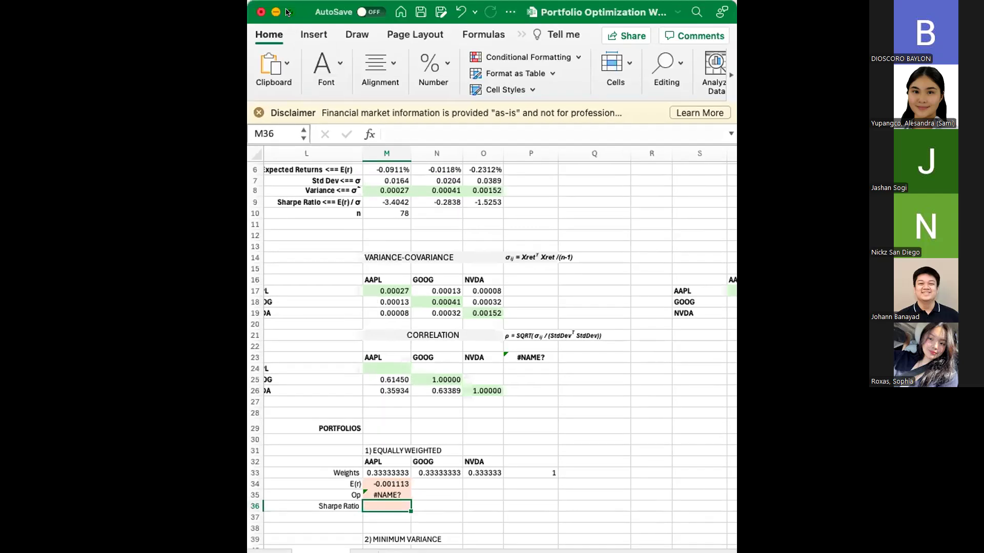
{"action": "scroll", "coordinate": [200, 304], "scroll_direction": "up", "scroll_amount": 5}
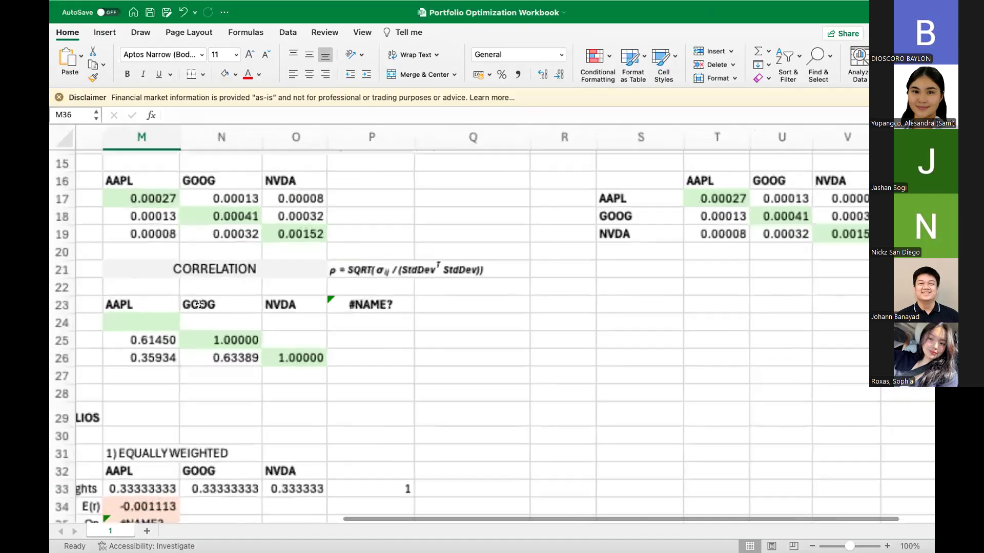
{"action": "scroll", "coordinate": [200, 305], "scroll_direction": "left", "scroll_amount": 6}
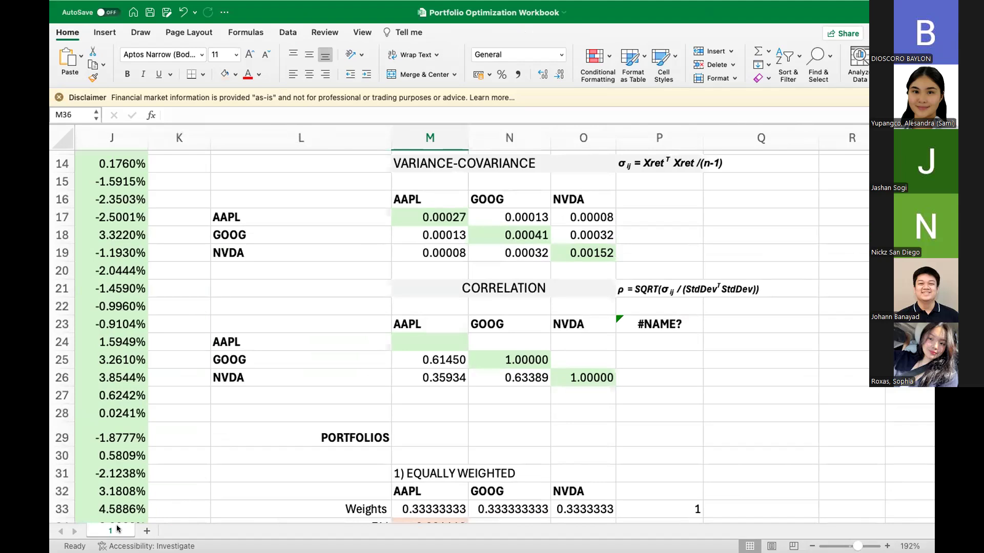
{"action": "scroll", "coordinate": [450, 343], "scroll_direction": "right", "scroll_amount": 1}
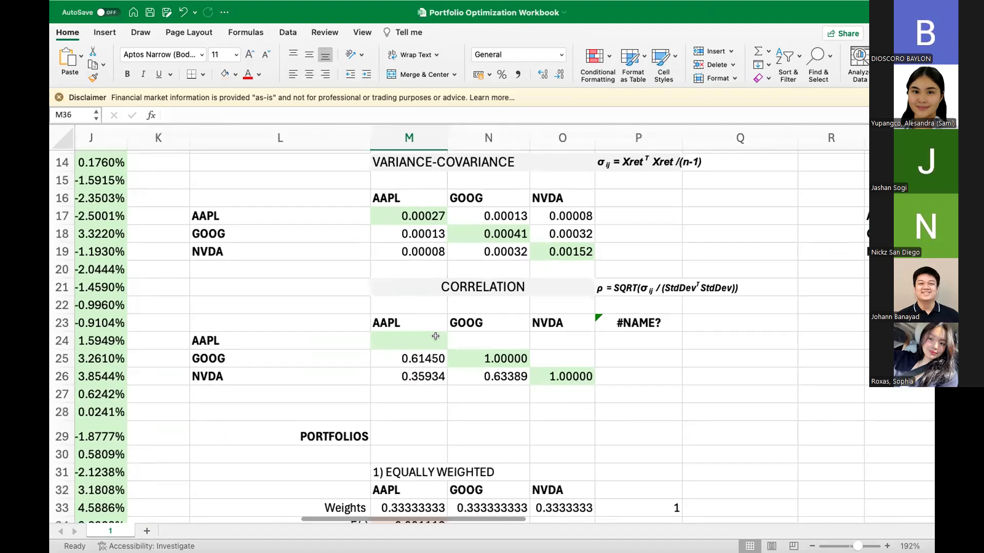
Step: Examine the correlation formula in P23 and the range names it references
{"action": "left_click", "coordinate": [636, 325]}
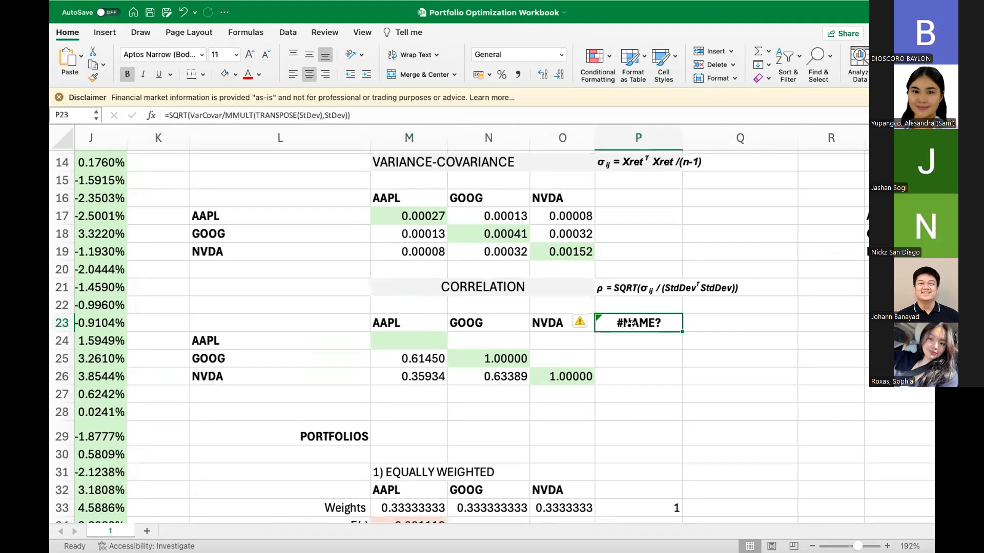
{"action": "triple_click", "coordinate": [362, 114]}
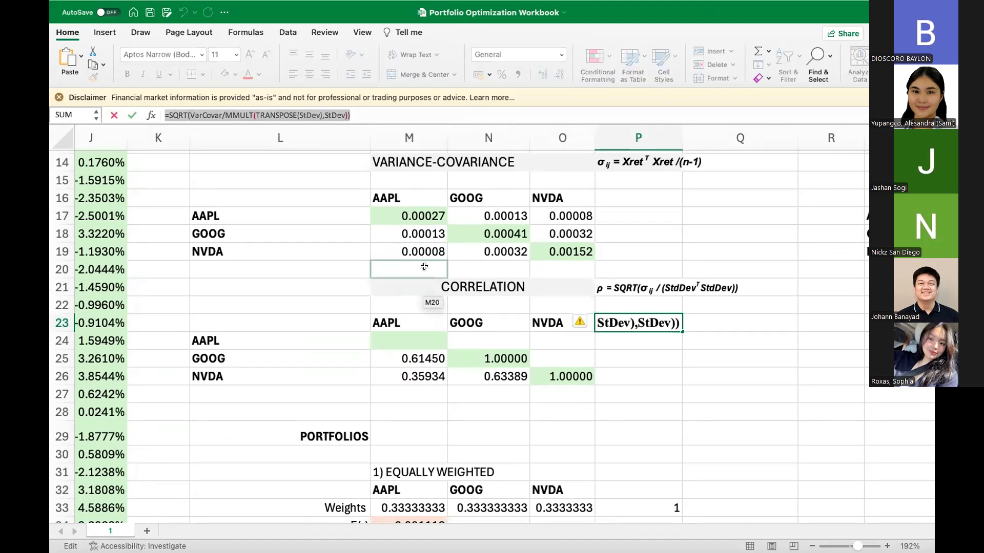
{"action": "key", "text": "Return"}
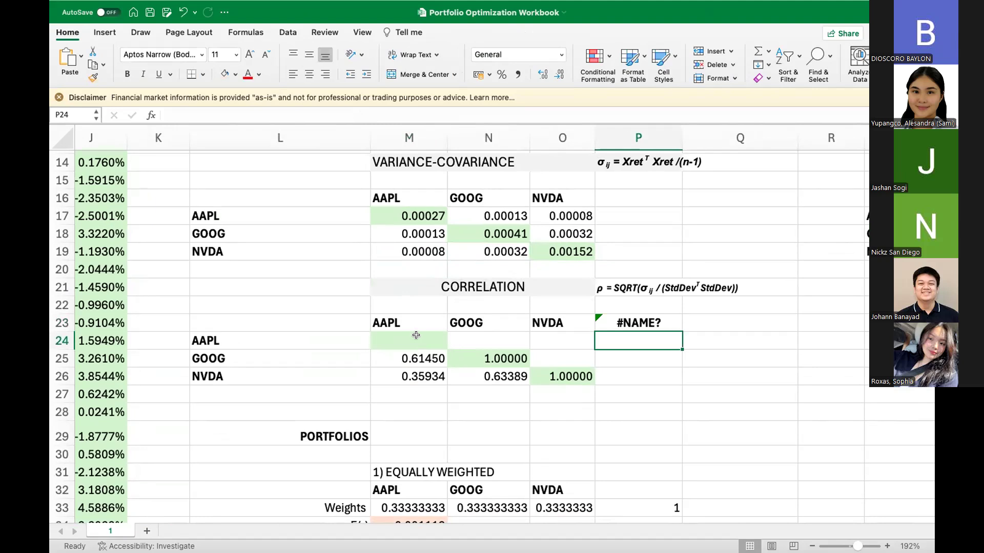
{"action": "left_click_drag", "start_coordinate": [609, 330], "coordinate": [610, 328]}
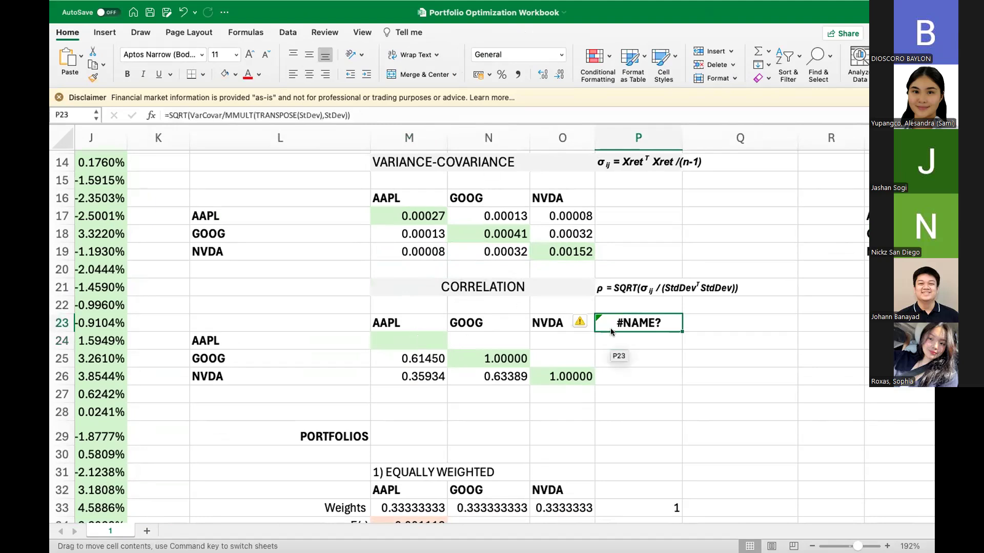
{"action": "left_click", "coordinate": [465, 221]}
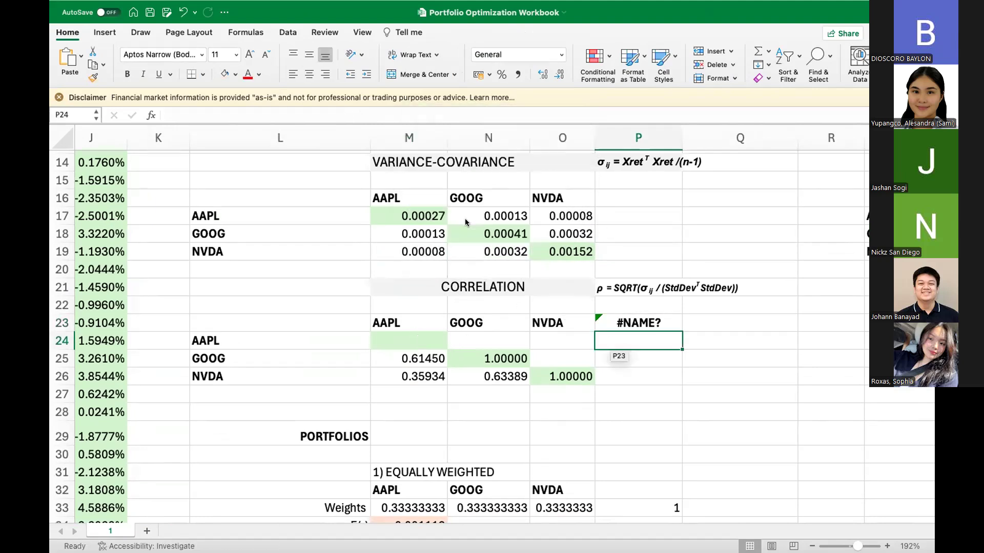
{"action": "left_click", "coordinate": [628, 320]}
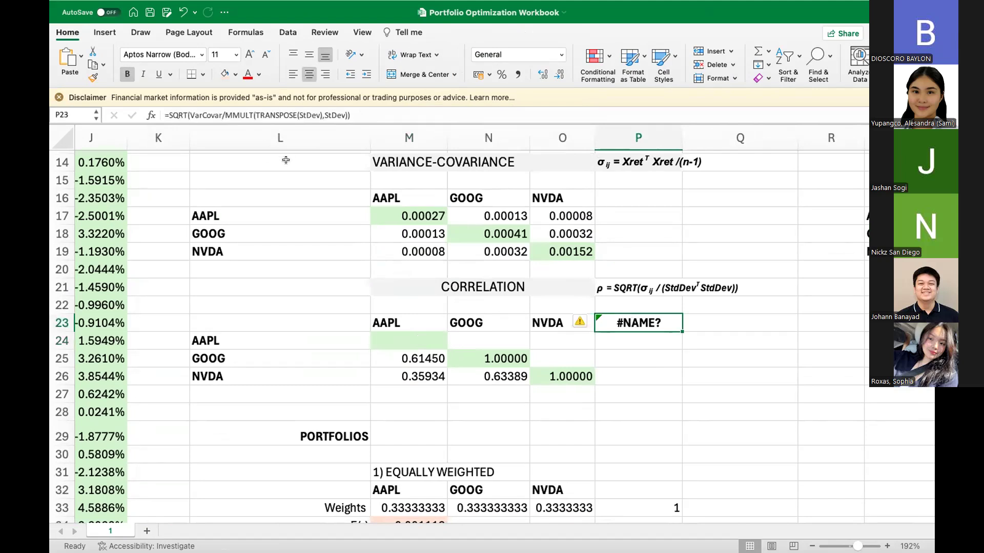
{"action": "left_click", "coordinate": [203, 115]}
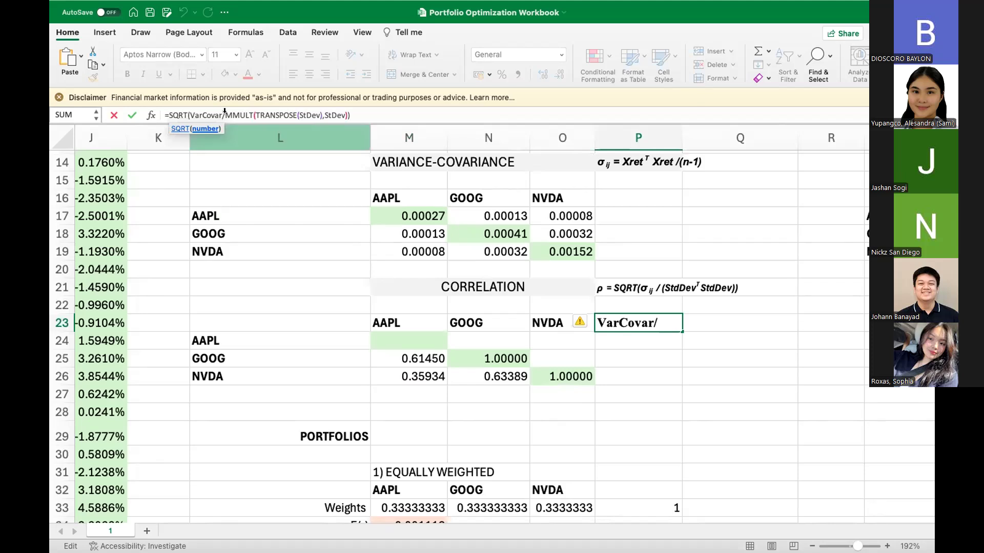
{"action": "key", "text": "Return"}
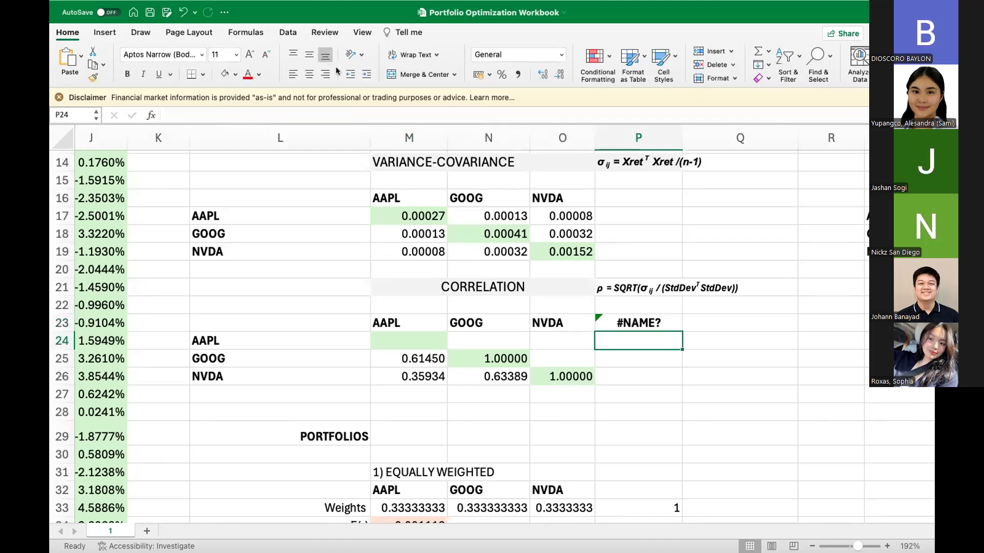
Step: Define the name VarCovar for the variance-covariance matrix in M17:O19
{"action": "left_click", "coordinate": [244, 30]}
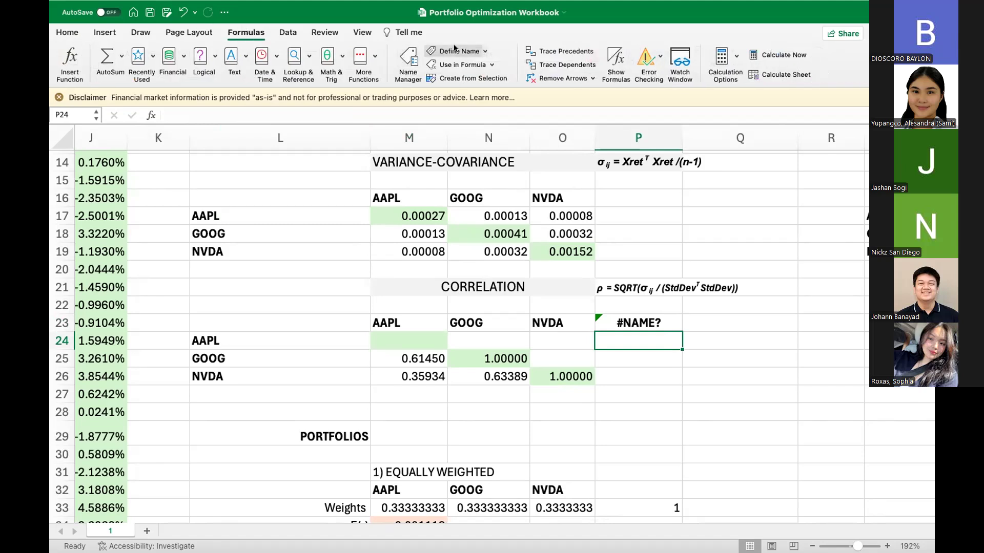
{"action": "scroll", "coordinate": [430, 319], "scroll_direction": "up", "scroll_amount": 5}
{"action": "scroll", "coordinate": [431, 318], "scroll_direction": "left", "scroll_amount": 3}
{"action": "scroll", "coordinate": [432, 320], "scroll_direction": "right", "scroll_amount": 5}
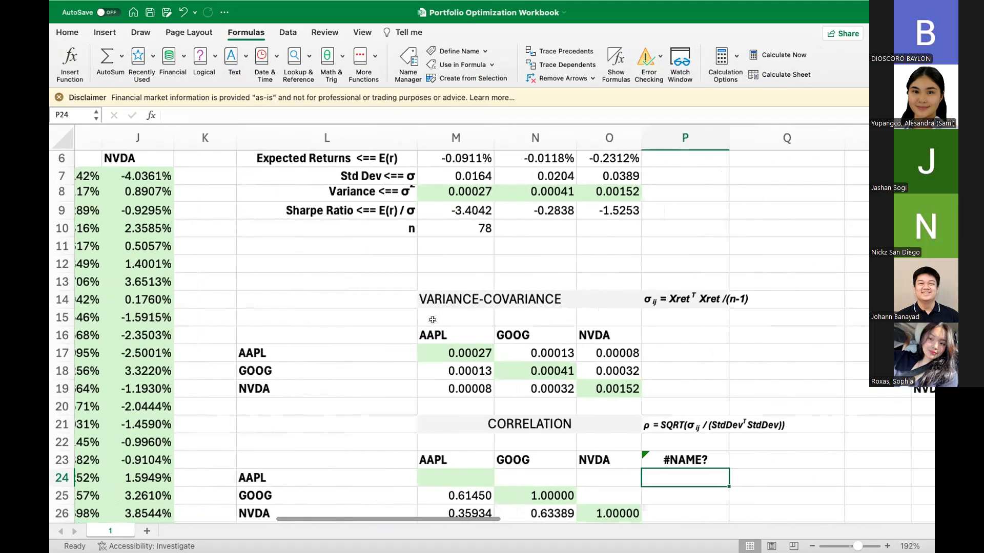
{"action": "scroll", "coordinate": [433, 320], "scroll_direction": "down", "scroll_amount": 4}
{"action": "scroll", "coordinate": [435, 323], "scroll_direction": "left", "scroll_amount": 1}
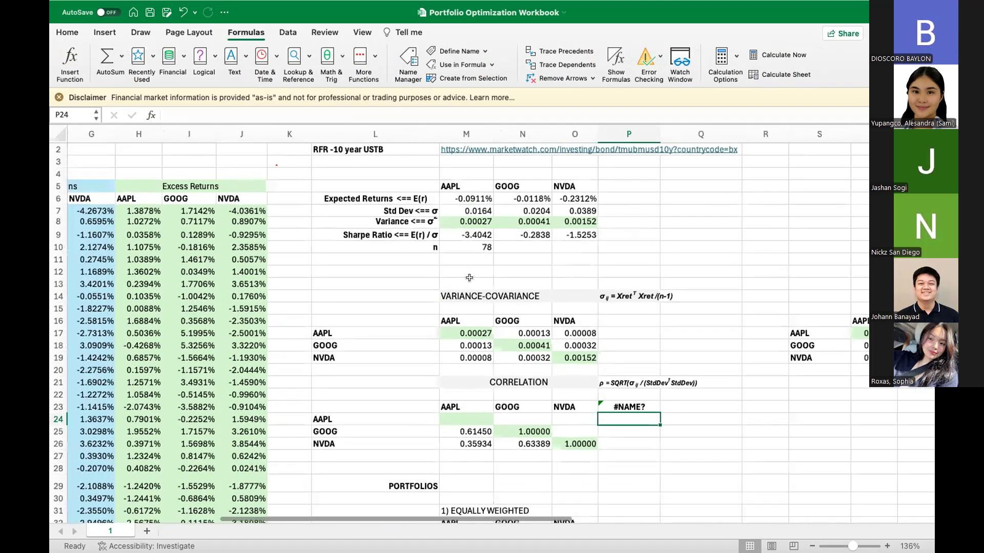
{"action": "scroll", "coordinate": [457, 293], "scroll_direction": "down", "scroll_amount": 1}
{"action": "scroll", "coordinate": [457, 292], "scroll_direction": "left", "scroll_amount": 1}
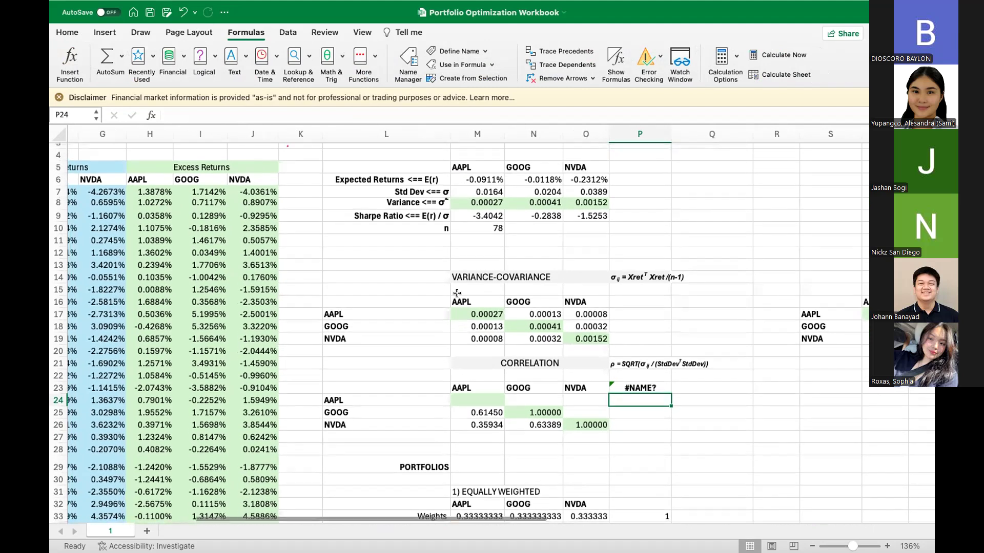
{"action": "left_click_drag", "start_coordinate": [467, 314], "coordinate": [585, 337]}
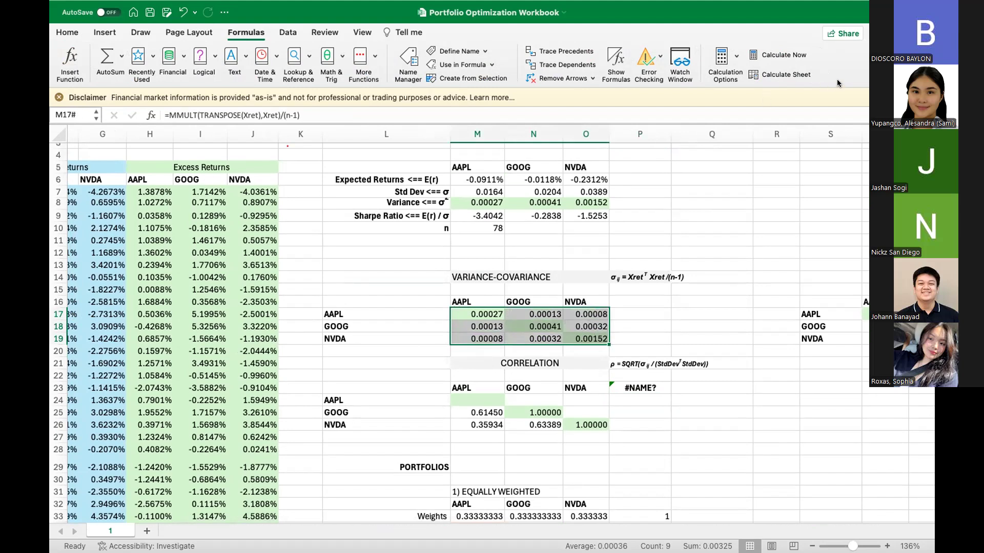
{"action": "mouse_move", "coordinate": [62, 7]}
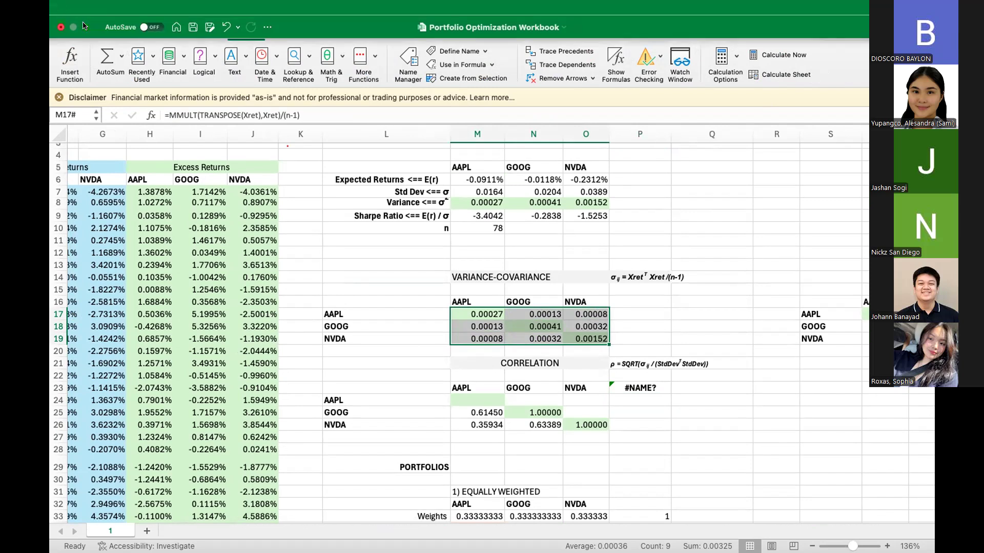
{"action": "left_click", "coordinate": [74, 26]}
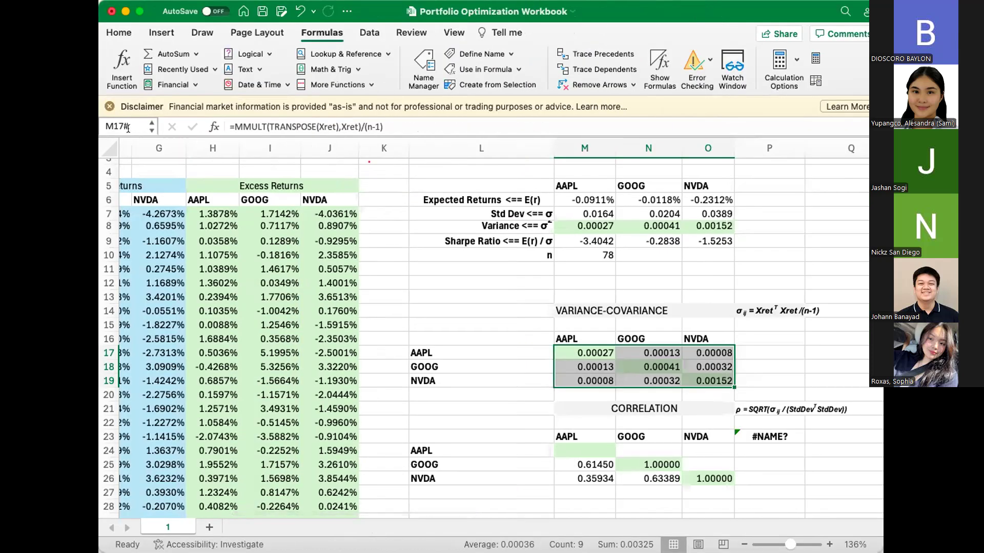
{"action": "double_click", "coordinate": [127, 126]}
{"action": "triple_click", "coordinate": [127, 127]}
{"action": "type", "text": "VarCovar"}
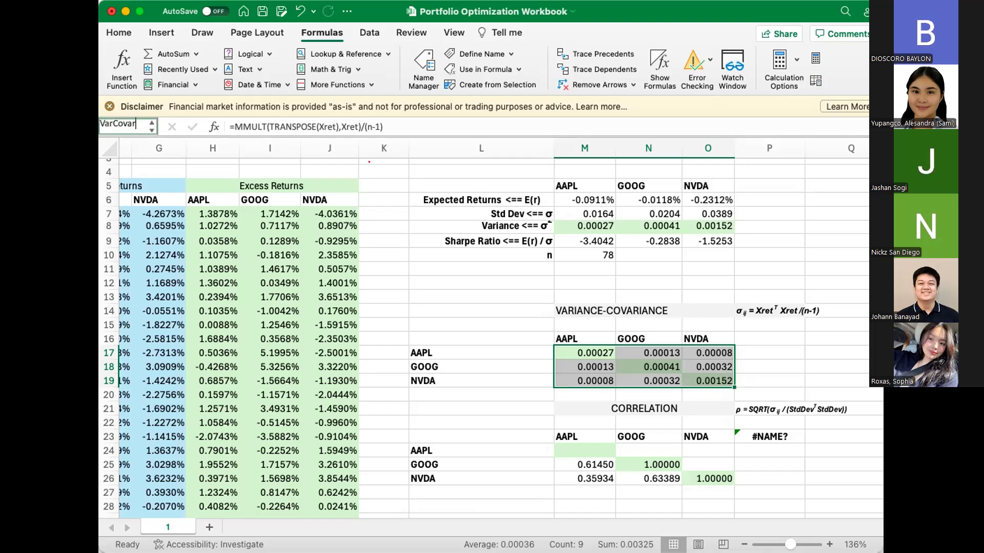
{"action": "key", "text": "Return"}
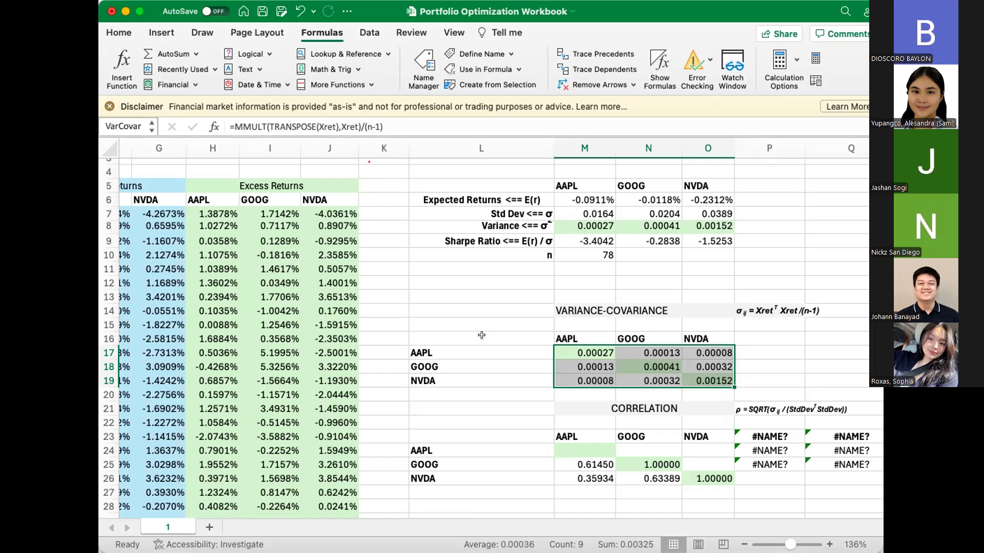
Step: Go to the existing STdDev named range to check its cells, and review the correlation and equally weighted portfolio tables
{"action": "scroll", "coordinate": [807, 183], "scroll_direction": "right", "scroll_amount": 10}
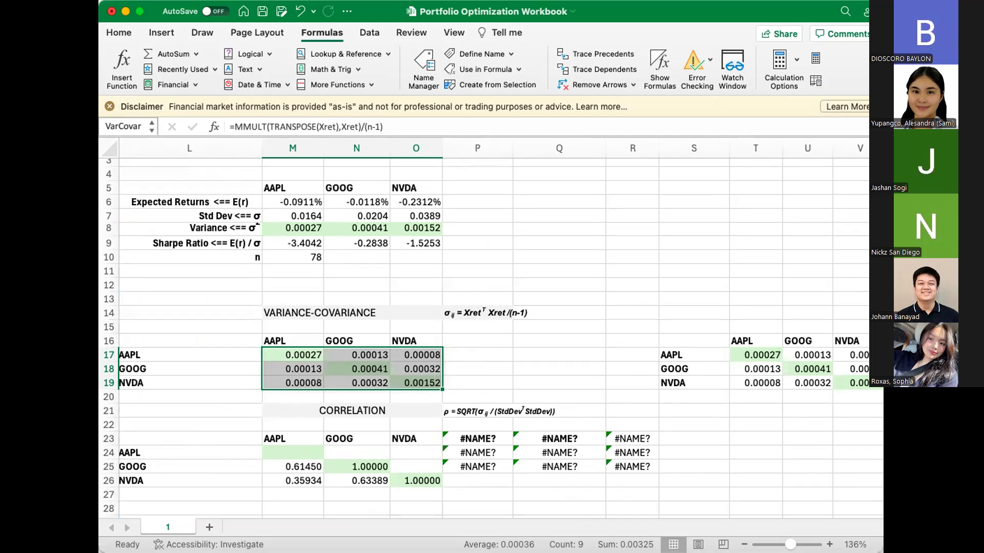
{"action": "scroll", "coordinate": [412, 472], "scroll_direction": "down", "scroll_amount": 3}
{"action": "scroll", "coordinate": [412, 473], "scroll_direction": "left", "scroll_amount": 1}
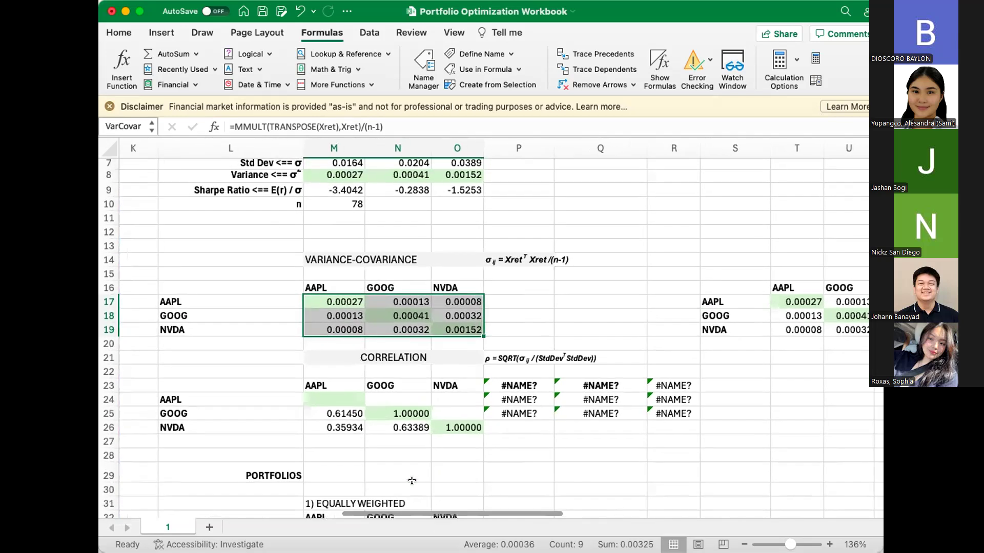
{"action": "scroll", "coordinate": [412, 480], "scroll_direction": "up", "scroll_amount": 1}
{"action": "scroll", "coordinate": [412, 480], "scroll_direction": "up", "scroll_amount": 1}
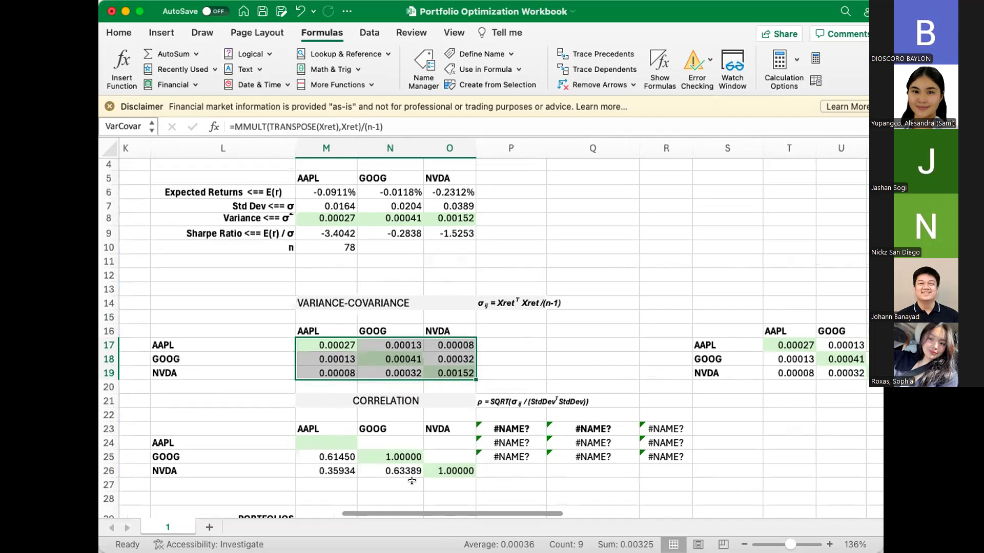
{"action": "scroll", "coordinate": [411, 481], "scroll_direction": "up", "scroll_amount": 1}
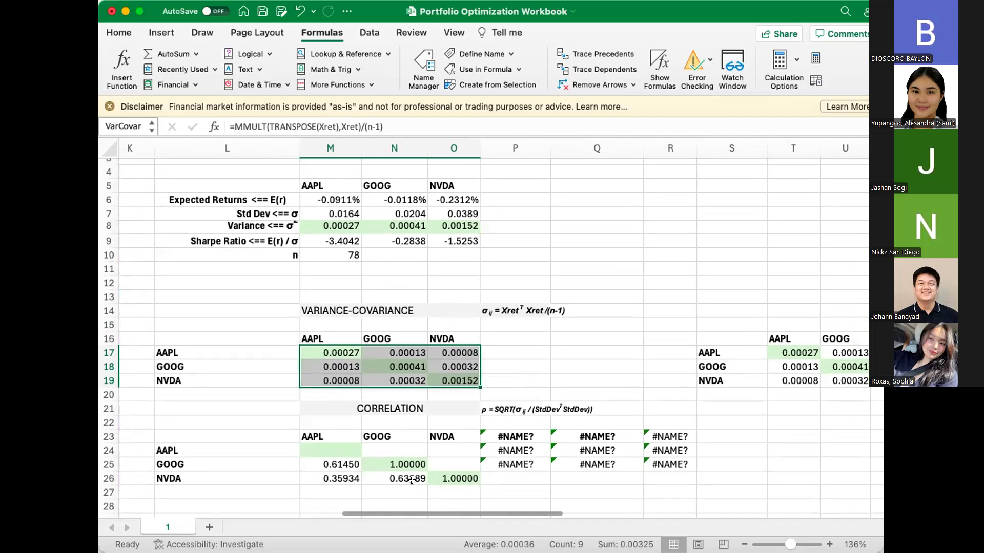
{"action": "left_click", "coordinate": [135, 126]}
{"action": "left_click", "coordinate": [151, 131]}
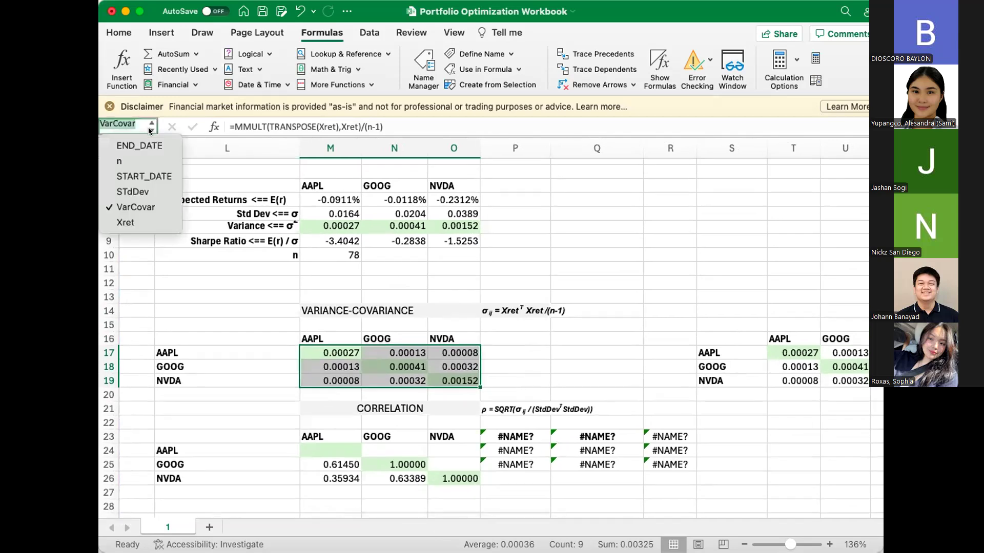
{"action": "left_click", "coordinate": [151, 190]}
{"action": "scroll", "coordinate": [281, 298], "scroll_direction": "left", "scroll_amount": 5}
{"action": "scroll", "coordinate": [280, 298], "scroll_direction": "right", "scroll_amount": 5}
{"action": "scroll", "coordinate": [281, 299], "scroll_direction": "down", "scroll_amount": 2}
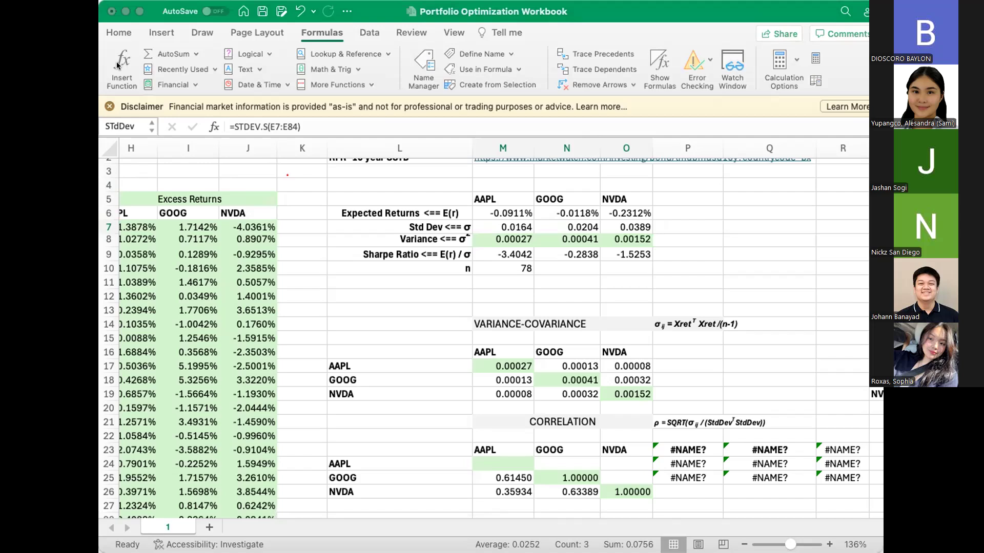
{"action": "scroll", "coordinate": [458, 306], "scroll_direction": "down", "scroll_amount": 5}
{"action": "scroll", "coordinate": [458, 306], "scroll_direction": "right", "scroll_amount": 3}
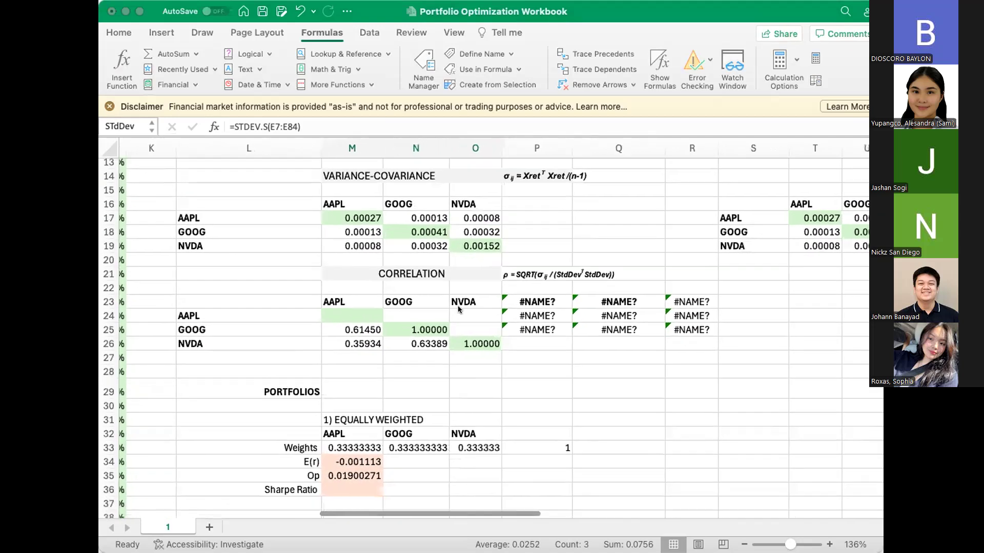
Step: Examine the equally weighted portfolio's risk formula in M35 and select the correlation matrix range M24:O26
{"action": "scroll", "coordinate": [439, 393], "scroll_direction": "down", "scroll_amount": 3}
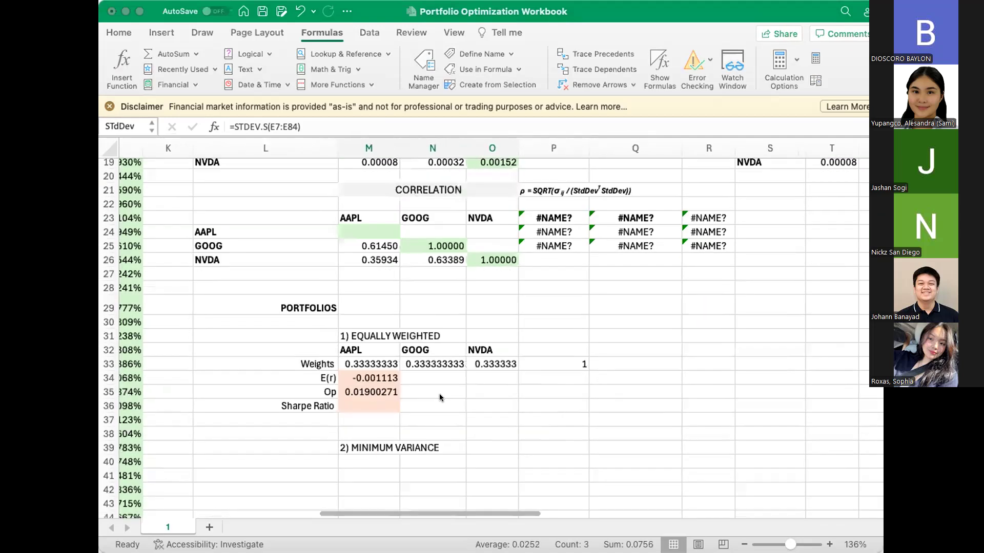
{"action": "left_click", "coordinate": [394, 384]}
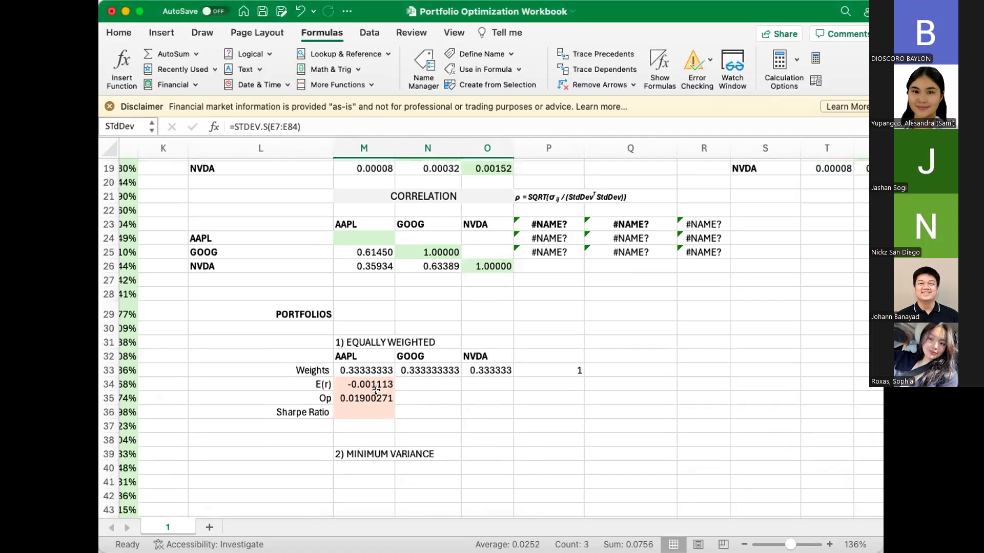
{"action": "left_click", "coordinate": [376, 395]}
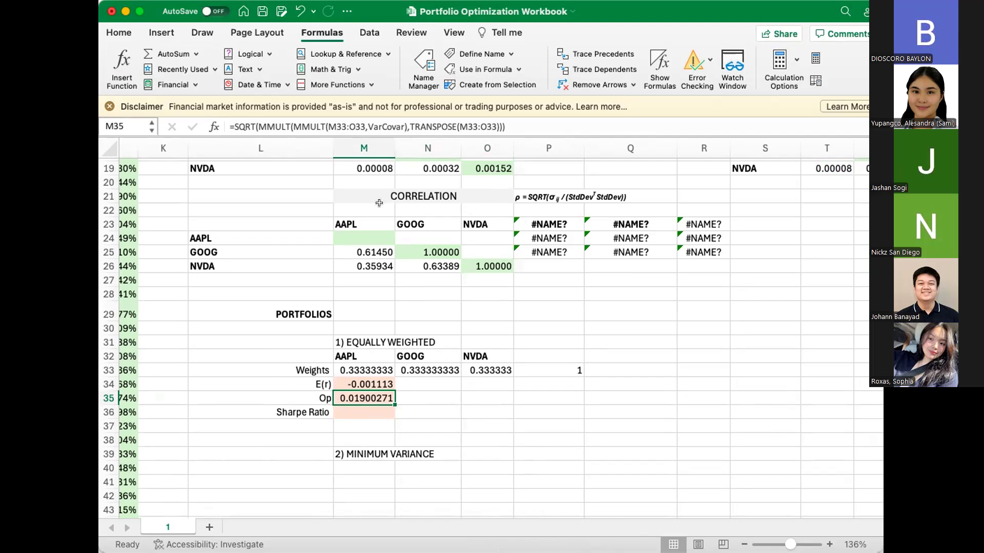
{"action": "left_click", "coordinate": [359, 237]}
{"action": "left_click_drag", "start_coordinate": [359, 238], "coordinate": [470, 260]}
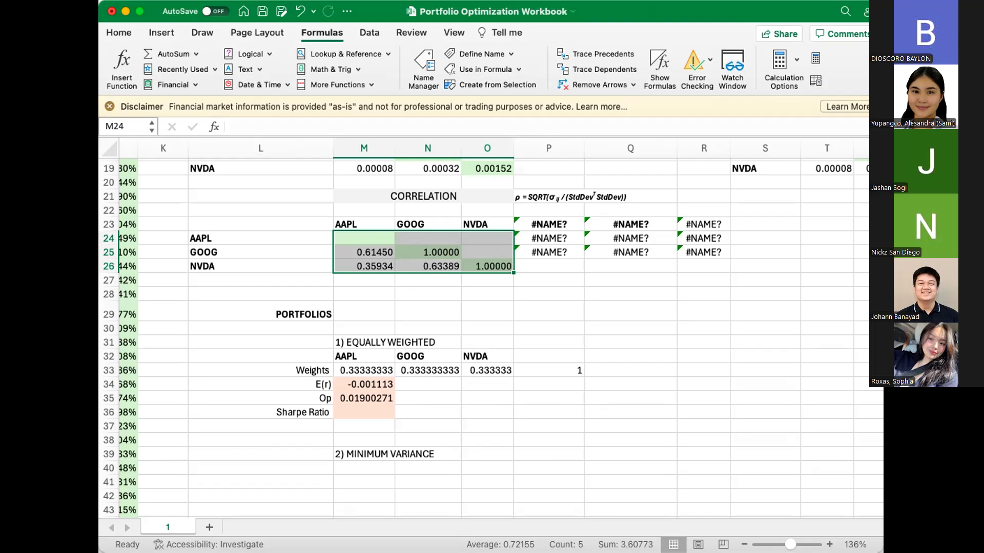
Step: Switch back to the original Portfolio Optimization Workbook and examine the array formula of the correlation matrix in M24:O26
{"action": "key", "text": "super+Tab"}
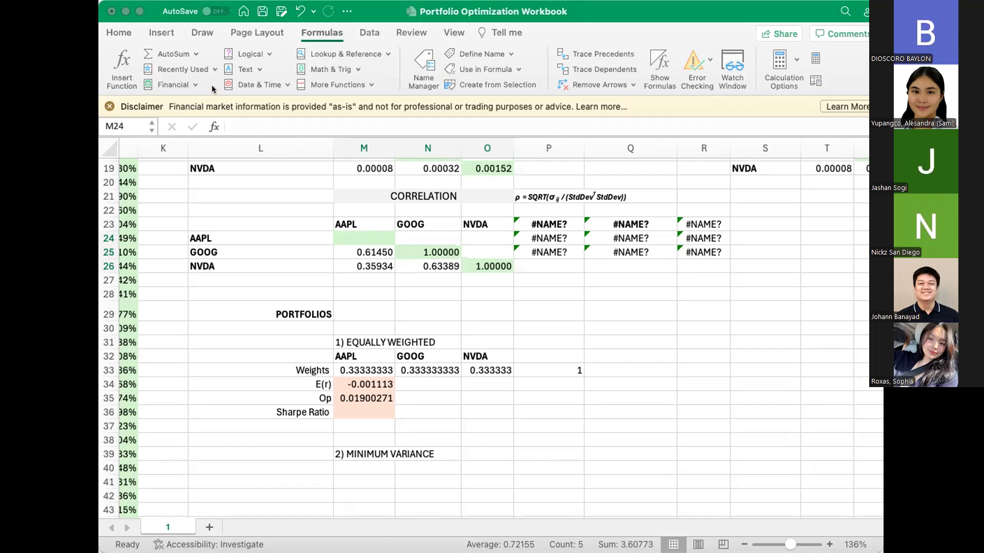
{"action": "left_click", "coordinate": [652, 7]}
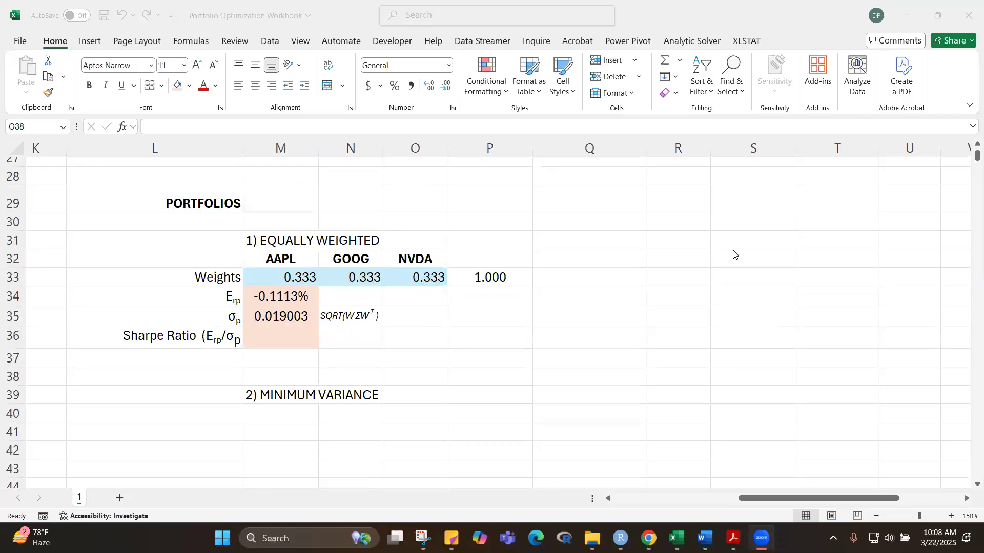
{"action": "scroll", "coordinate": [641, 276], "scroll_direction": "up", "scroll_amount": 7}
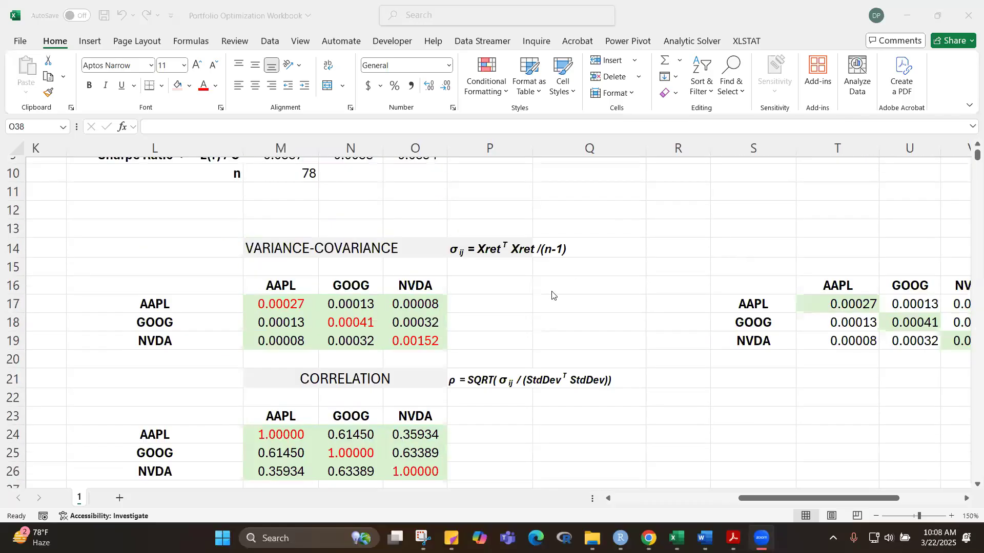
{"action": "left_click", "coordinate": [569, 426]}
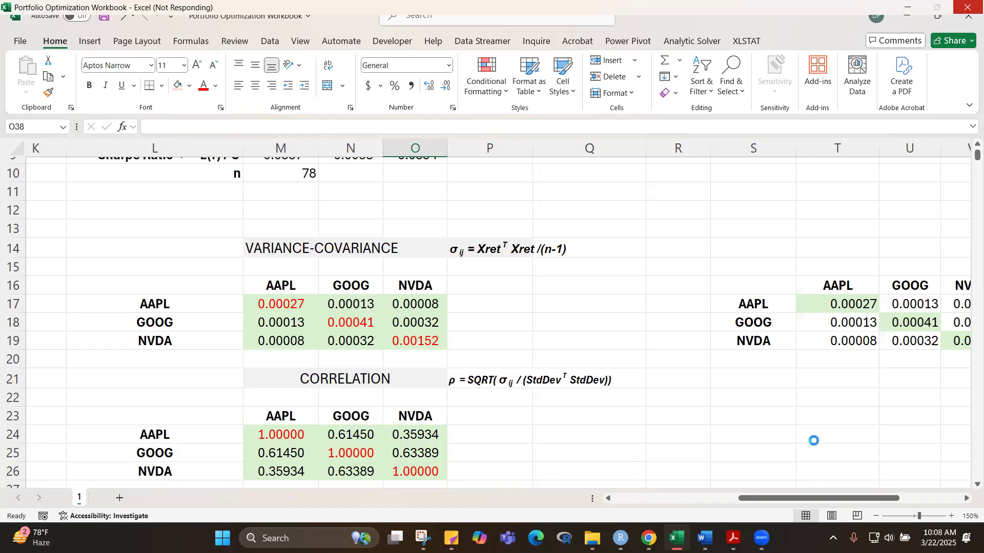
{"action": "scroll", "coordinate": [803, 444], "scroll_direction": "down", "scroll_amount": 3}
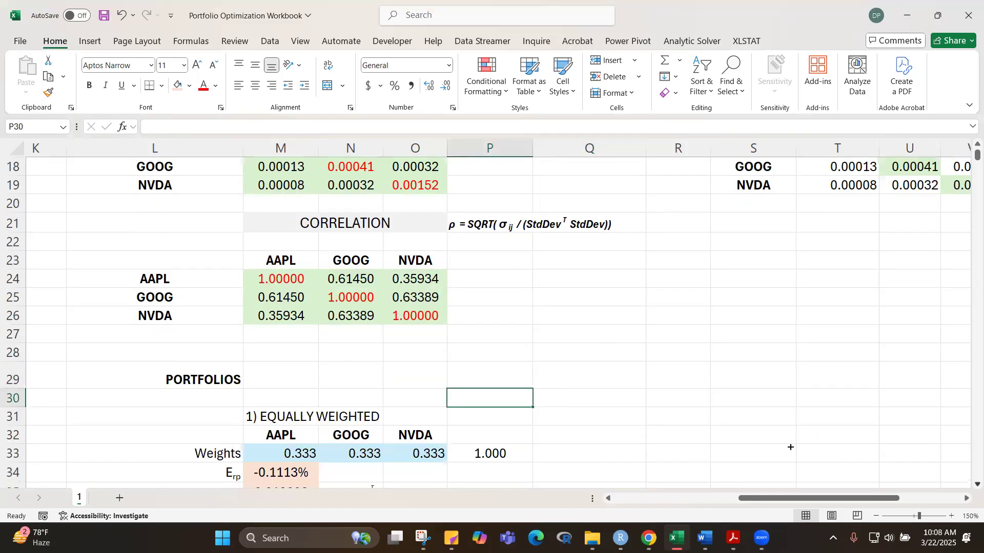
{"action": "left_click", "coordinate": [791, 451]}
{"action": "left_click", "coordinate": [291, 287]}
{"action": "left_click_drag", "start_coordinate": [292, 287], "coordinate": [409, 312]}
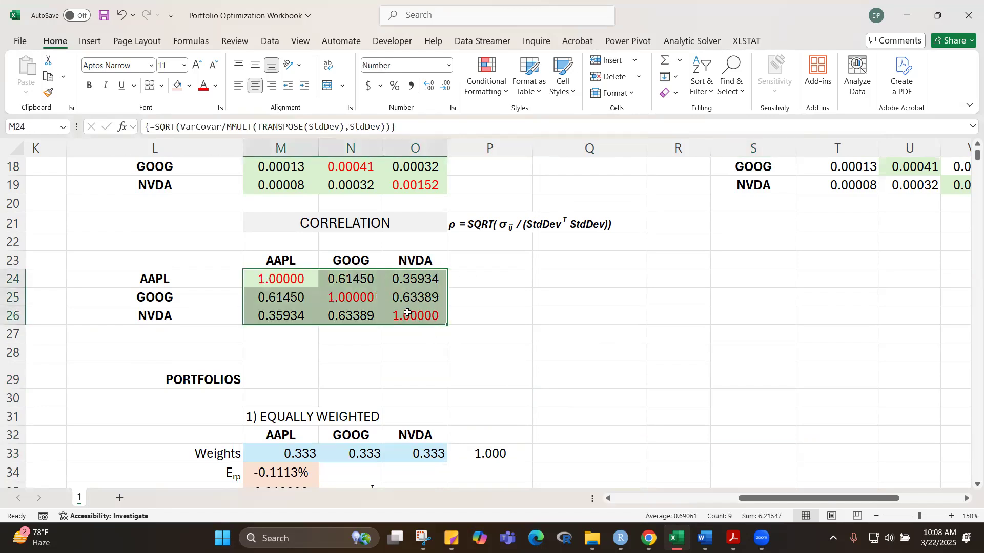
Step: Display the correlation matrix formula as text in Q24 with =FORMULATEXT(M24)
{"action": "left_click", "coordinate": [586, 282]}
{"action": "type", "text": "=FORMU"}
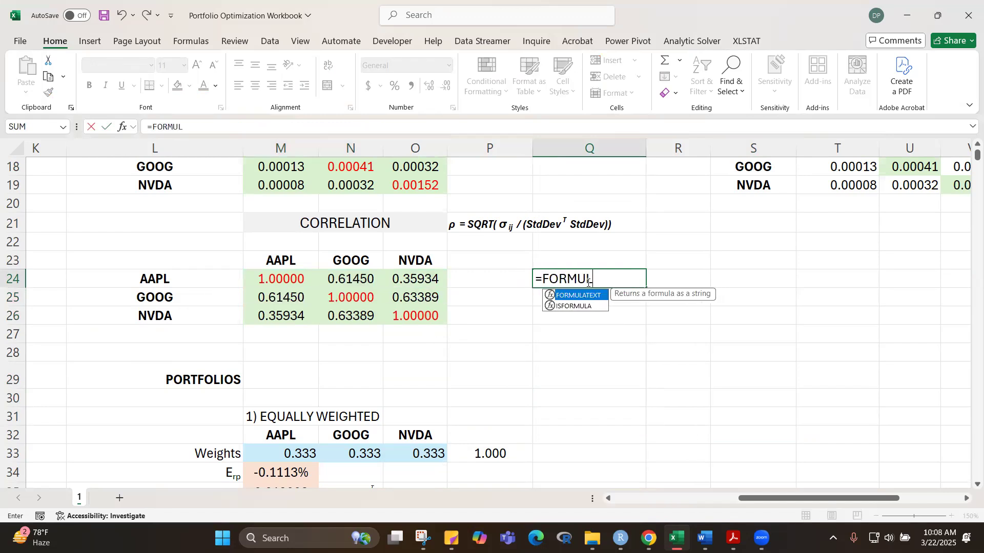
{"action": "type", "text": "L"}
{"action": "key", "text": "Tab"}
{"action": "left_click_drag", "start_coordinate": [293, 282], "coordinate": [442, 317]}
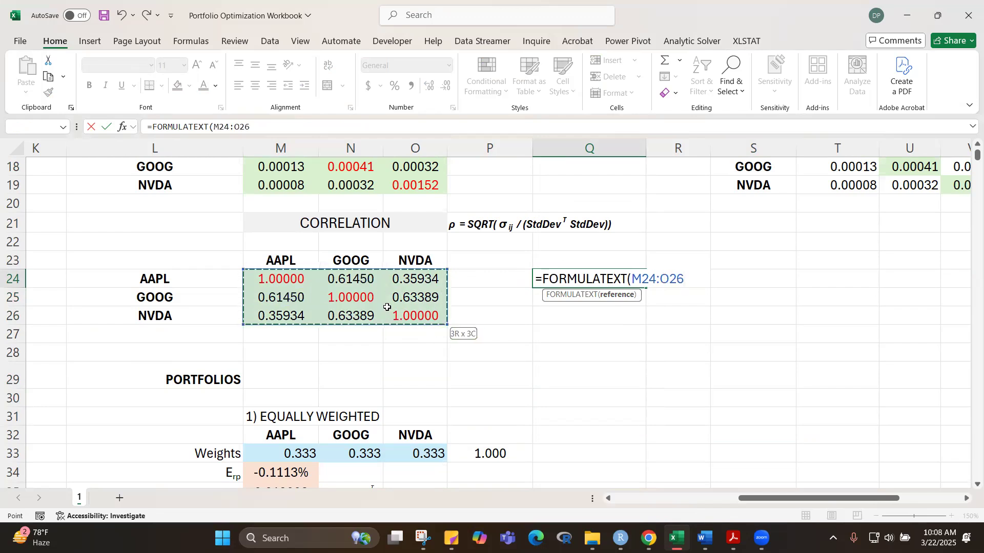
{"action": "left_click", "coordinate": [295, 276]}
{"action": "type", "text": ")"}
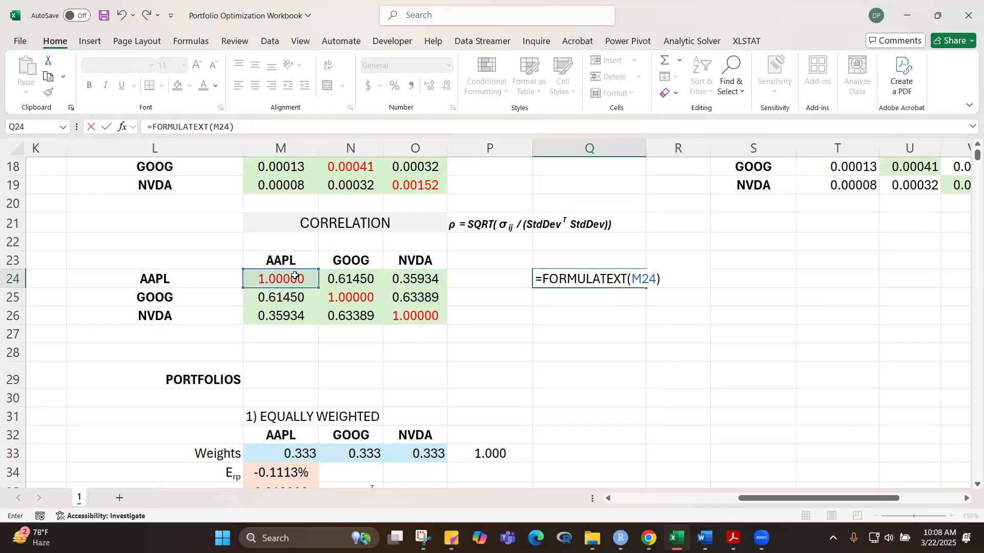
{"action": "key", "text": "ctrl+Return"}
{"action": "left_click", "coordinate": [595, 367]}
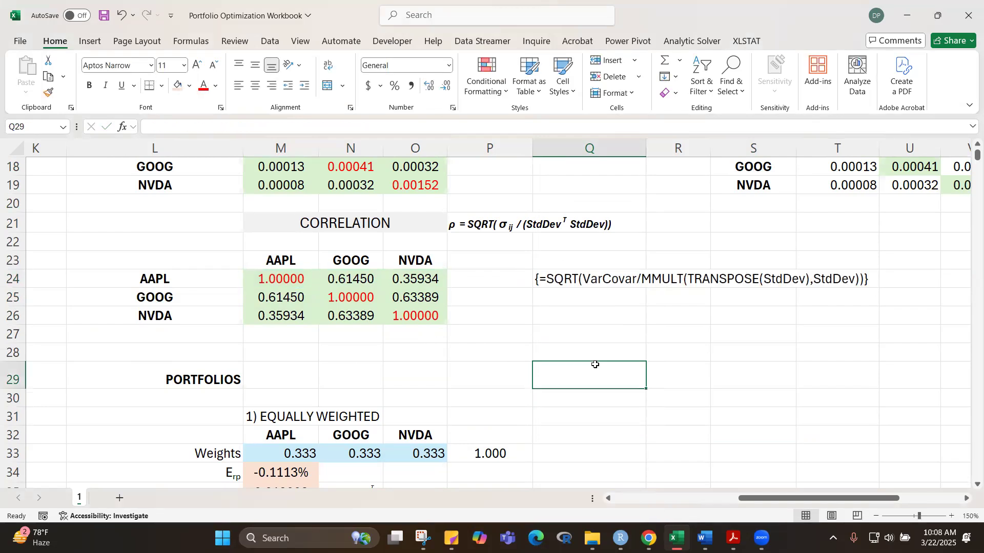
{"action": "left_click", "coordinate": [566, 278]}
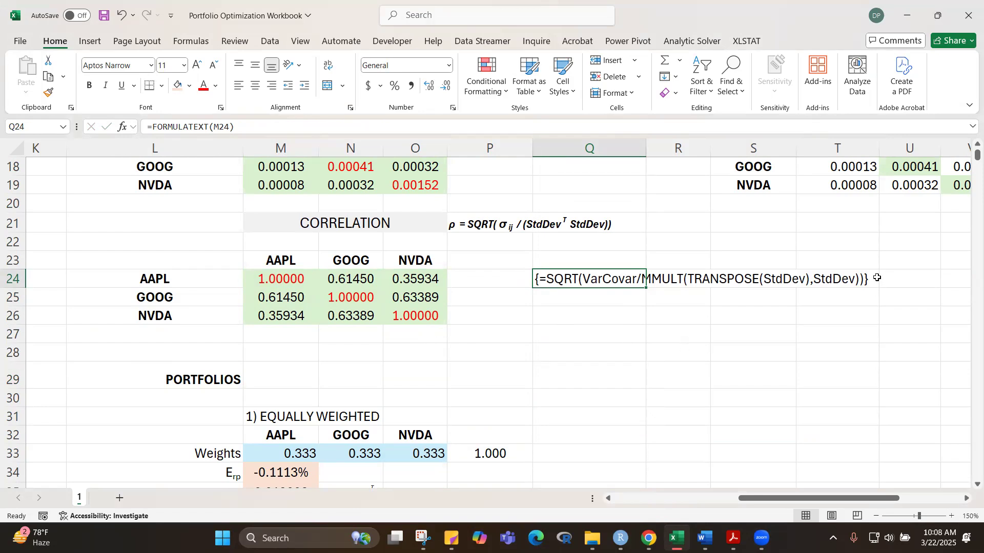
{"action": "left_click", "coordinate": [563, 391]}
Step: Copy SQRT(VarCovar/MMULT(TRANSPOSE(StdDev),StdDev)) from the correlation array formula in M24:O26, leave the formula unedited, and switch to Zoom
{"action": "left_click_drag", "start_coordinate": [303, 283], "coordinate": [418, 314]}
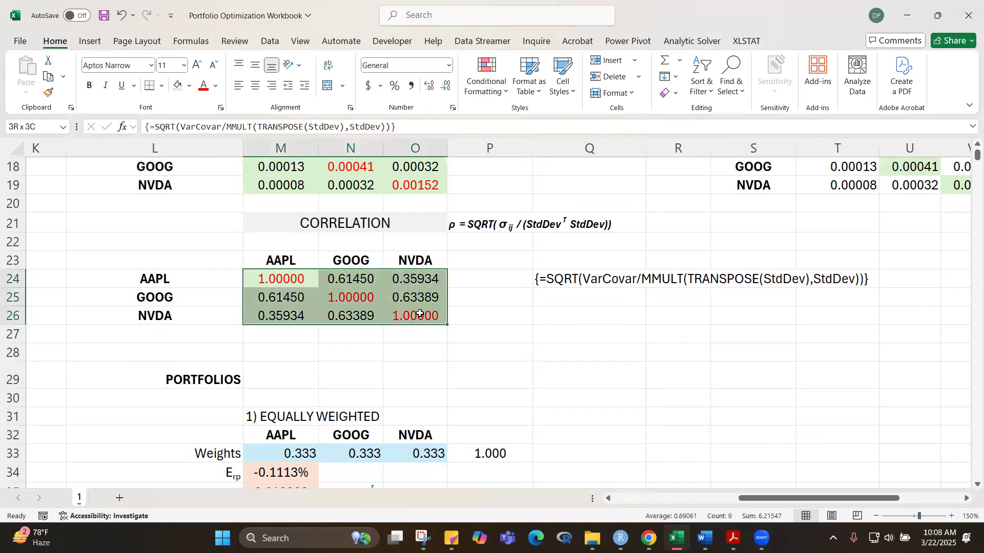
{"action": "left_click", "coordinate": [148, 128]}
{"action": "left_click_drag", "start_coordinate": [153, 127], "coordinate": [390, 126]}
{"action": "key", "text": "ctrl+c"}
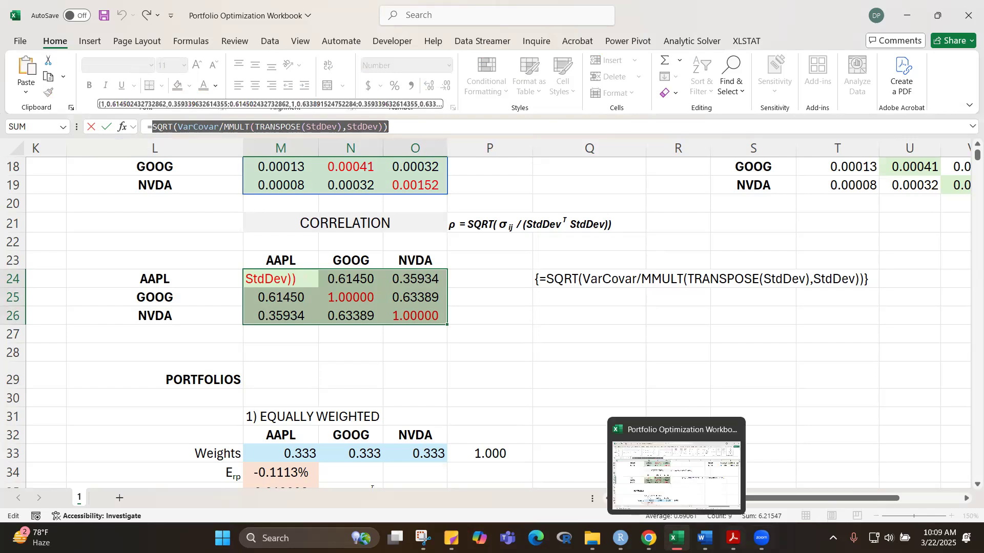
{"action": "key", "text": "Escape"}
{"action": "left_click", "coordinate": [762, 538]}
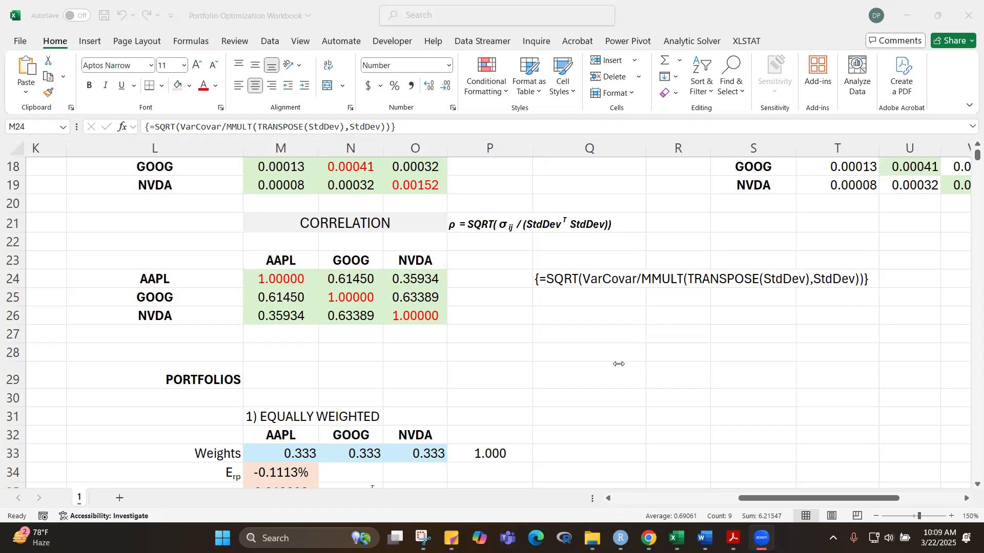
Step: Return to the workbook and format the equally weighted portfolio's risk in M35 with five decimal places
{"action": "scroll", "coordinate": [619, 363], "scroll_direction": "down", "scroll_amount": 2}
{"action": "scroll", "coordinate": [619, 364], "scroll_direction": "down", "scroll_amount": 1}
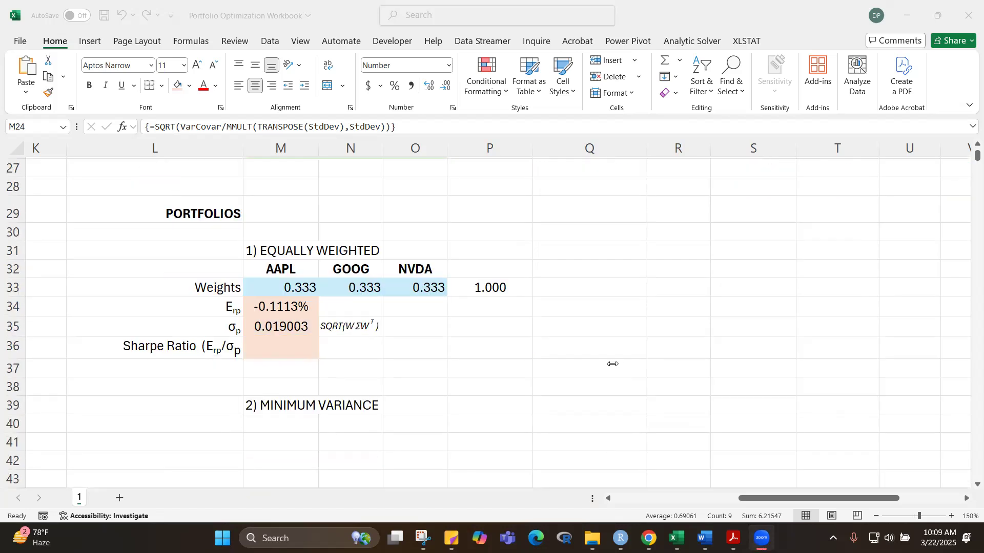
{"action": "left_click", "coordinate": [273, 325]}
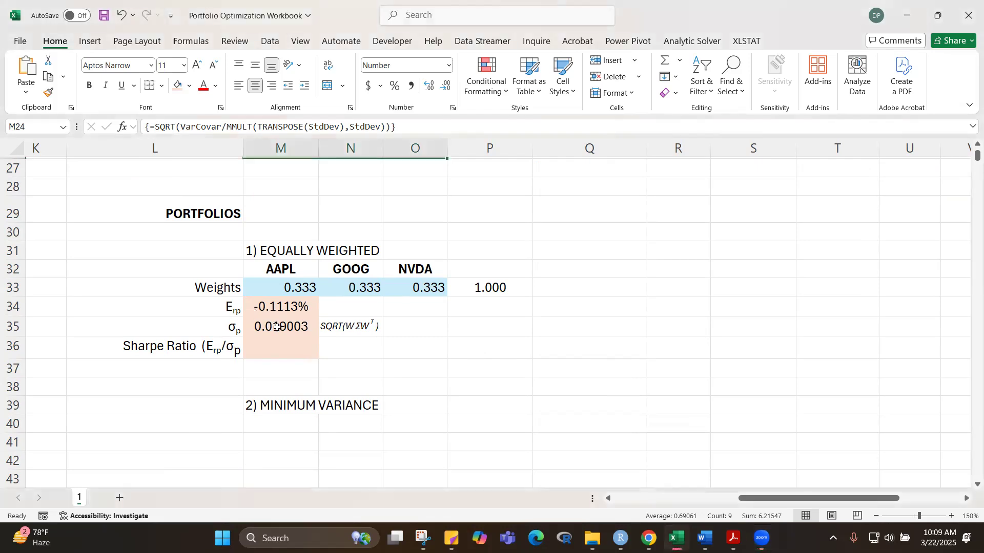
{"action": "left_click", "coordinate": [277, 327]}
{"action": "left_click", "coordinate": [511, 389]}
{"action": "left_click", "coordinate": [302, 323]}
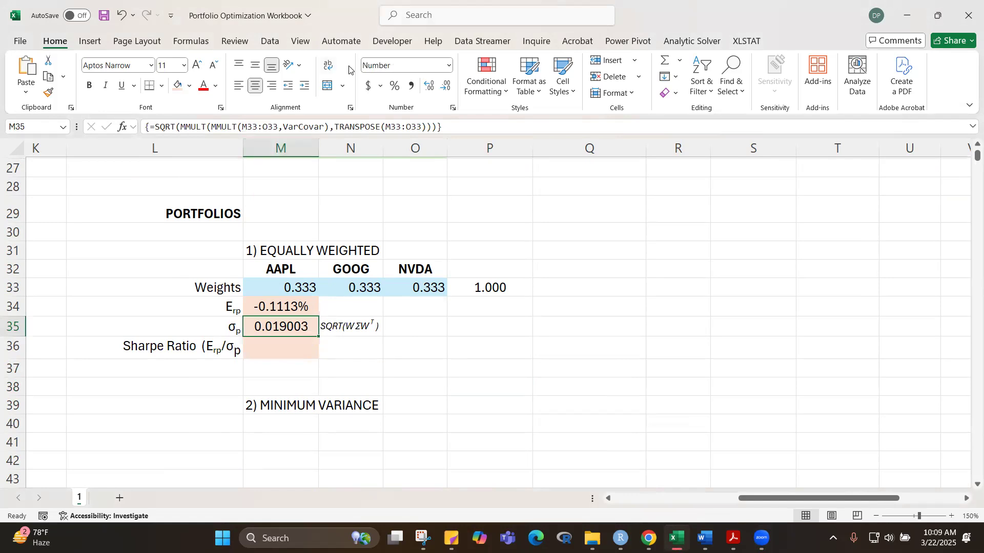
{"action": "left_click", "coordinate": [449, 86]}
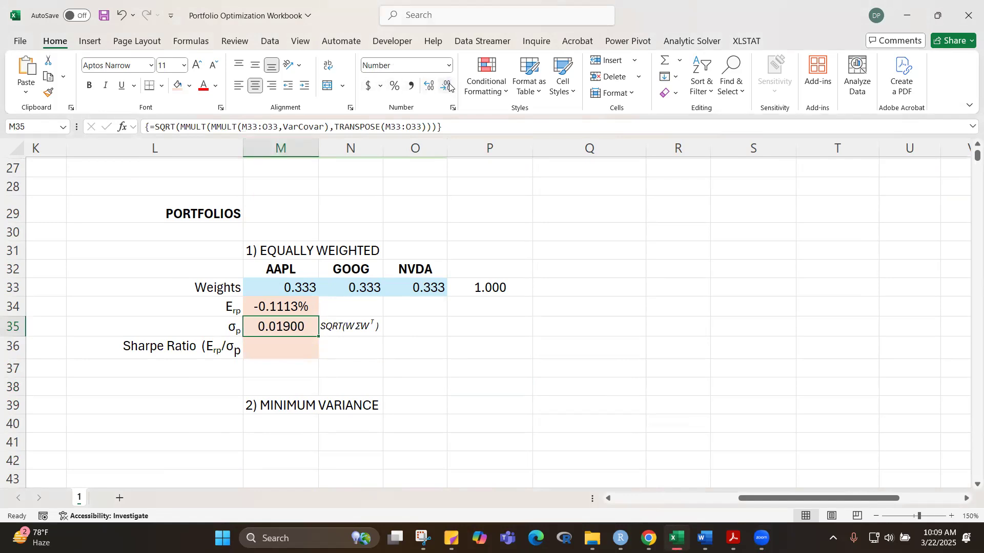
Step: Compute the equally weighted portfolio's Sharpe ratio in M36 with the formula =M34/M35
{"action": "left_click", "coordinate": [277, 351]}
{"action": "type", "text": "="}
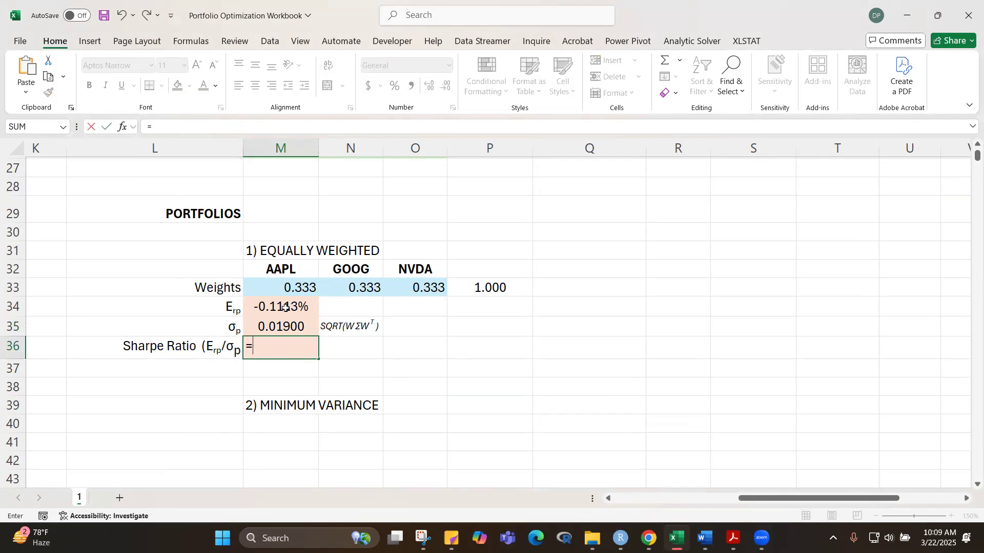
{"action": "left_click", "coordinate": [285, 307]}
{"action": "type", "text": "/"}
{"action": "left_click", "coordinate": [276, 325]}
{"action": "key", "text": "ctrl+Return"}
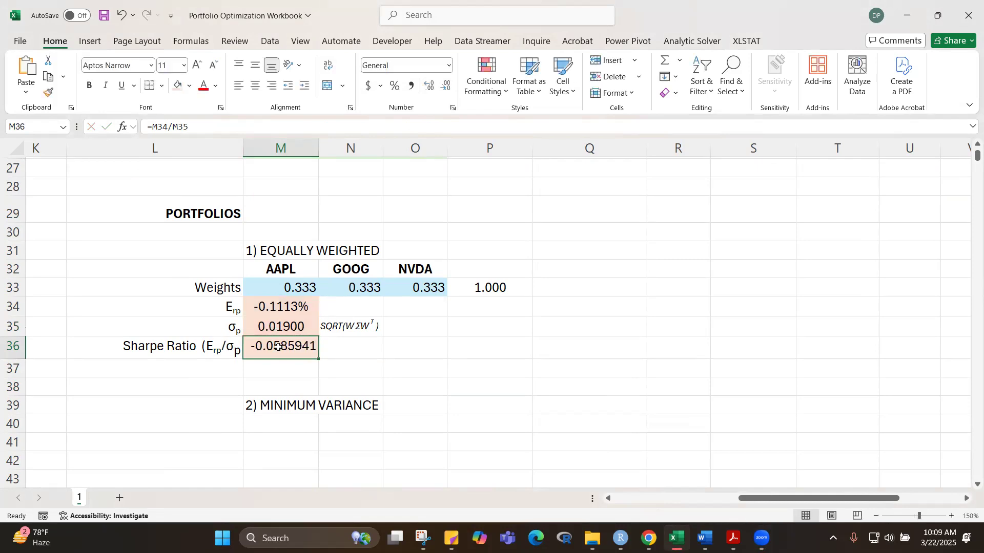
Step: Show the expected return in M34 with five decimal places and the Sharpe ratio in M36 with four decimals, centred
{"action": "left_click", "coordinate": [284, 306]}
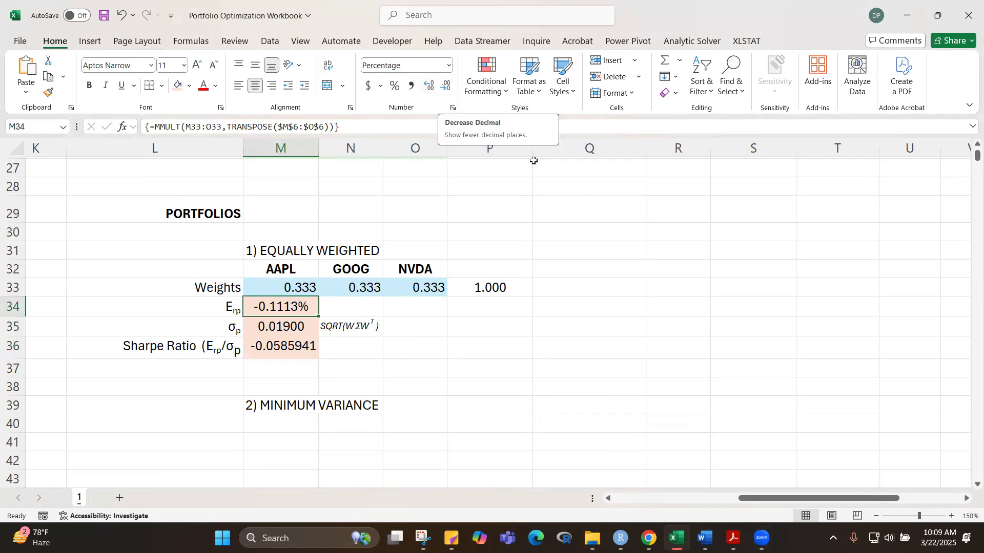
{"action": "left_click", "coordinate": [429, 85]}
{"action": "left_click", "coordinate": [287, 347]}
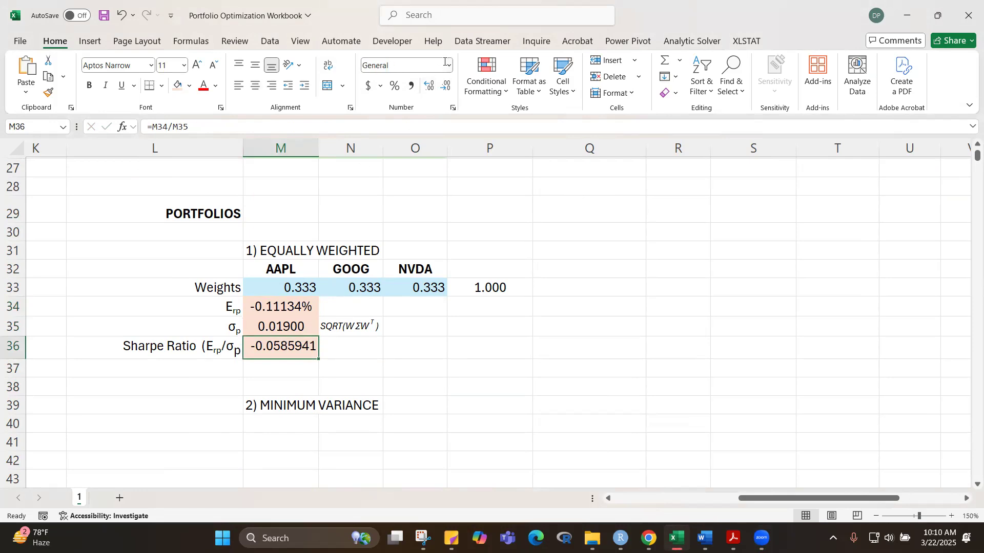
{"action": "left_click", "coordinate": [447, 85]}
{"action": "left_click", "coordinate": [446, 85]}
{"action": "left_click", "coordinate": [447, 85]}
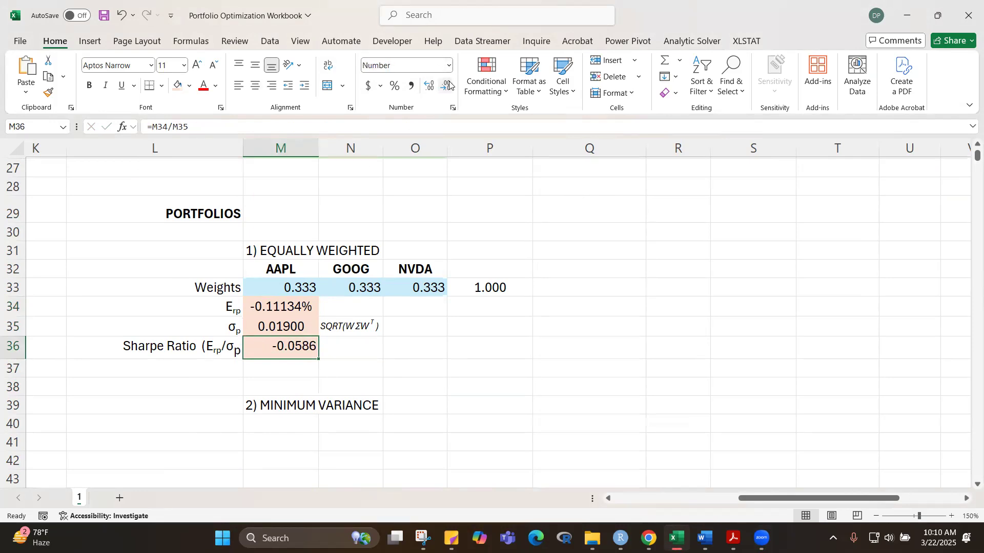
{"action": "left_click", "coordinate": [255, 85]}
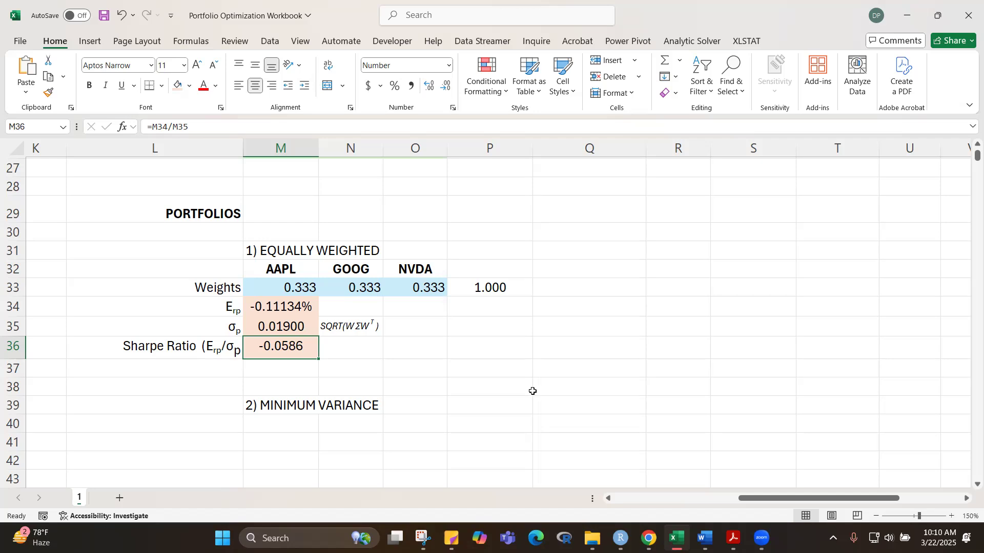
{"action": "scroll", "coordinate": [568, 419], "scroll_direction": "up", "scroll_amount": 1}
{"action": "left_click", "coordinate": [569, 420]}
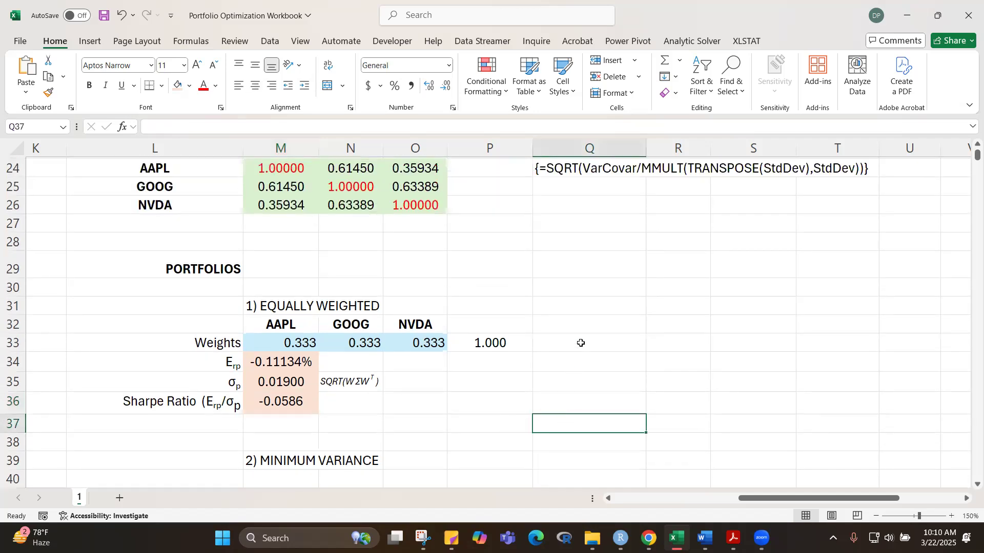
Step: Label the equally weighted portfolio's expected return as (Daily) in N34
{"action": "scroll", "coordinate": [581, 344], "scroll_direction": "down", "scroll_amount": 1}
{"action": "scroll", "coordinate": [582, 344], "scroll_direction": "down", "scroll_amount": 1}
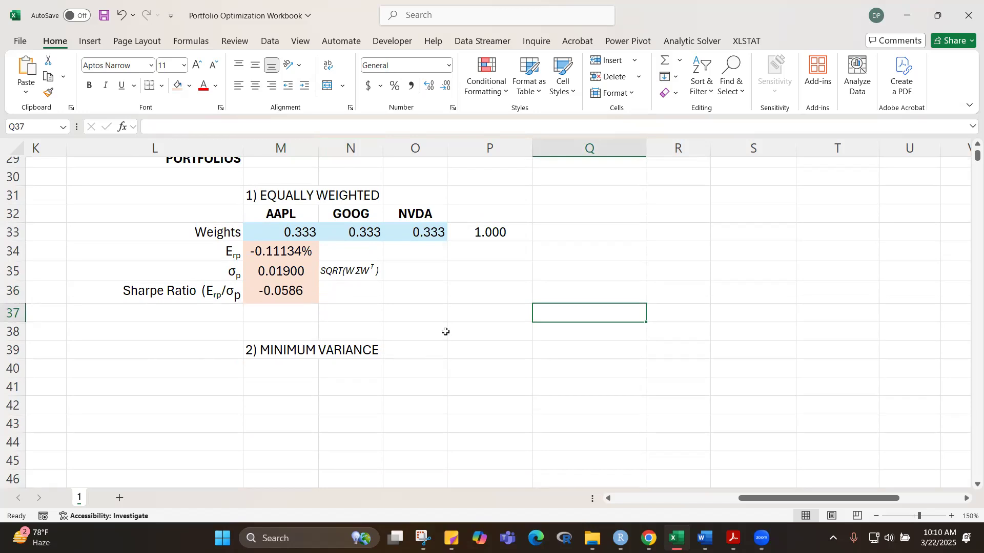
{"action": "left_click", "coordinate": [346, 255]}
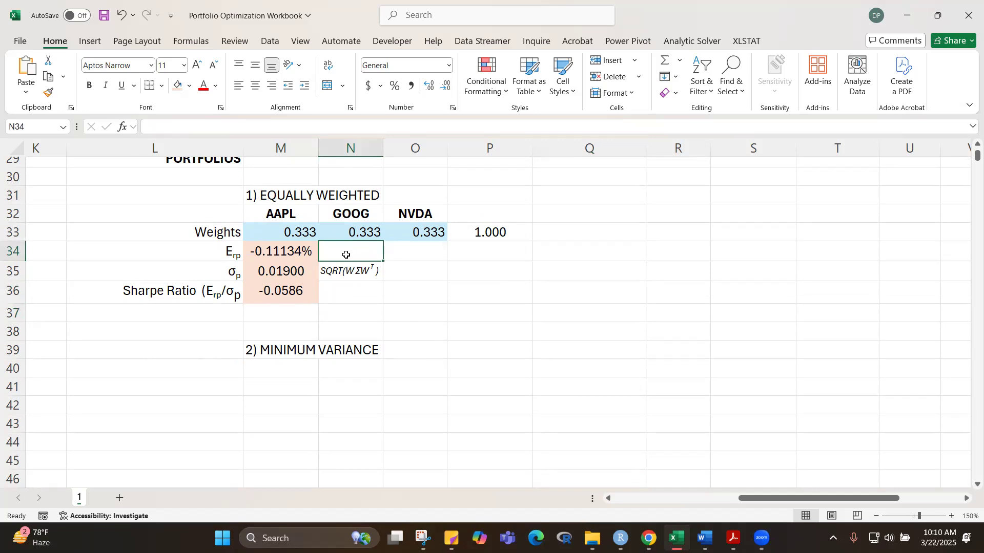
{"action": "type", "text": "("}
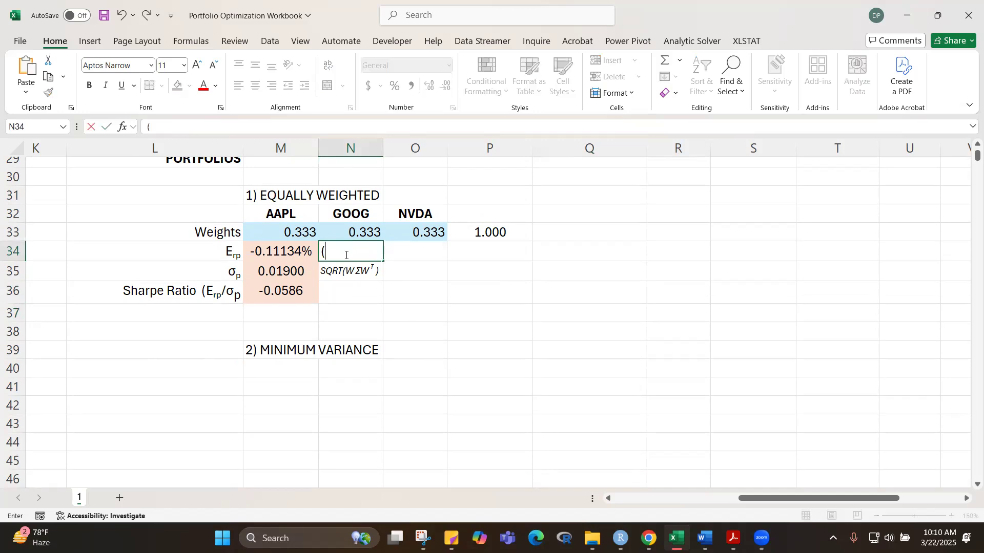
{"action": "type", "text": "Dail"}
{"action": "left_click", "coordinate": [471, 342]}
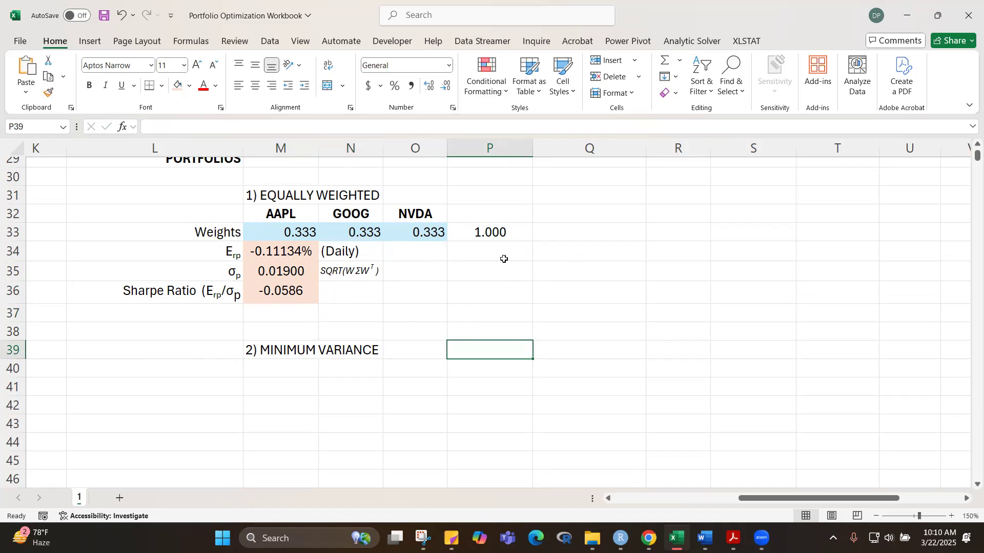
Step: Annualize the portfolio's daily expected return in O34 with the formula =(1+M34)^252-1
{"action": "left_click", "coordinate": [417, 257]}
{"action": "type", "text": "=(1+"}
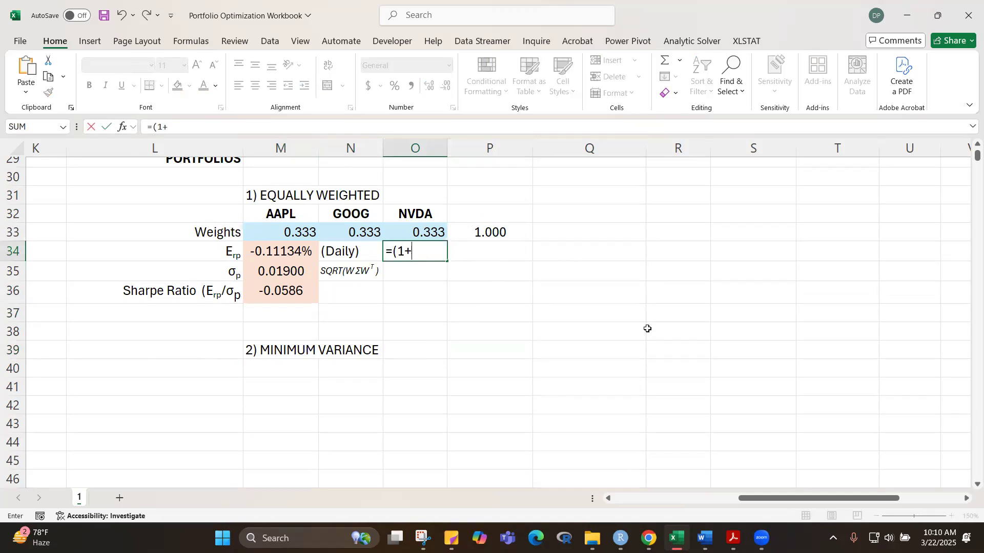
{"action": "left_click", "coordinate": [283, 251]}
{"action": "type", "text": ")^"}
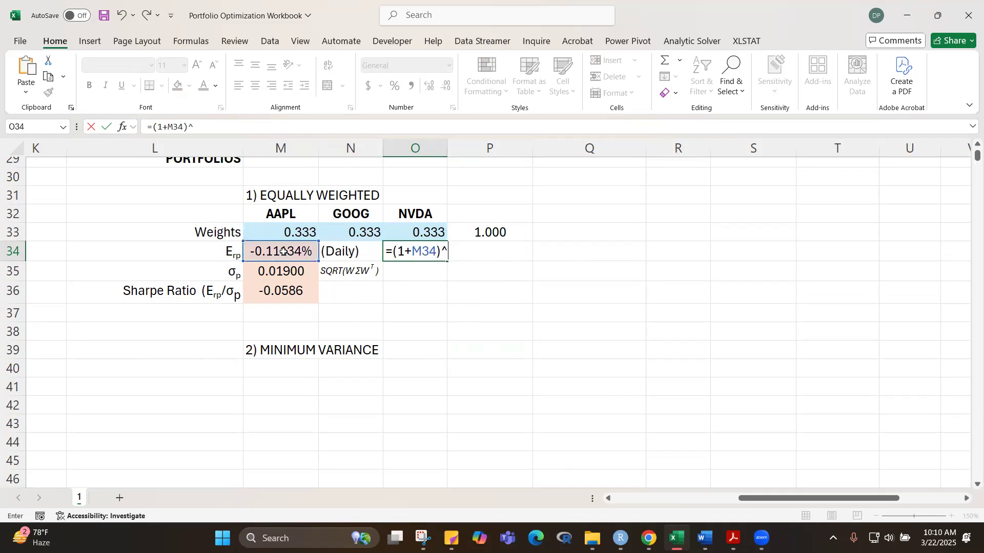
{"action": "type", "text": "2"}
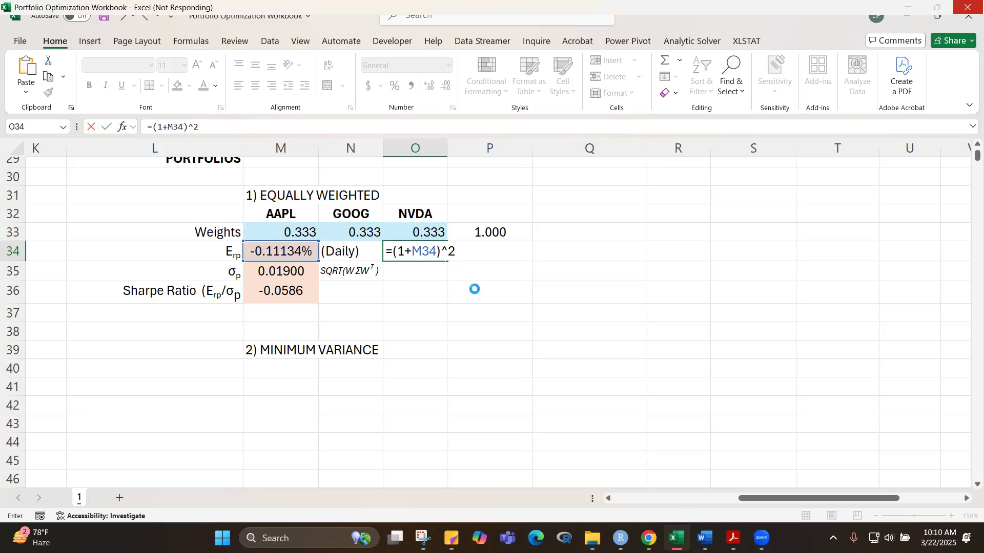
{"action": "type", "text": "5252"}
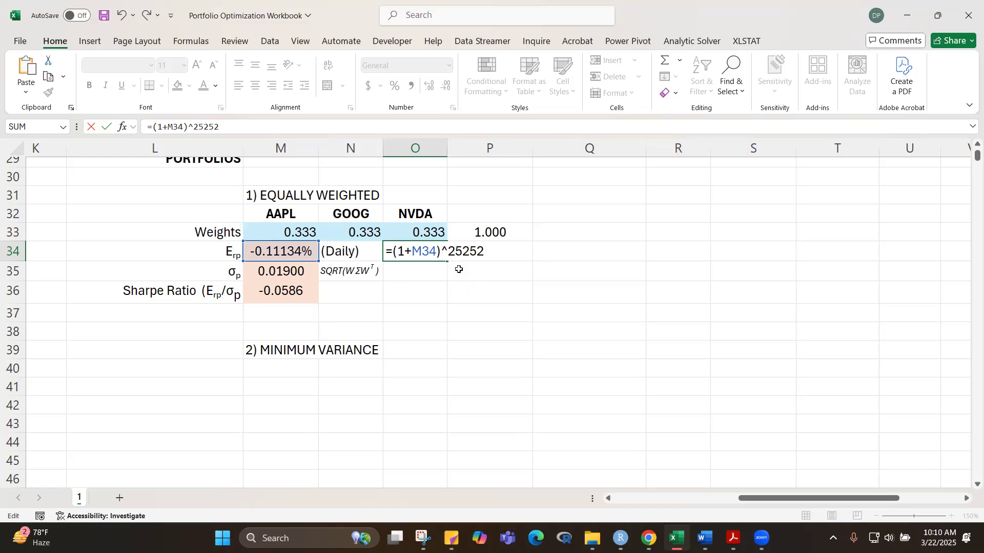
{"action": "key", "text": "BackSpace"}
{"action": "key", "text": "BackSpace"}
{"action": "type", "text": "-1"}
{"action": "key", "text": "ctrl+Return"}
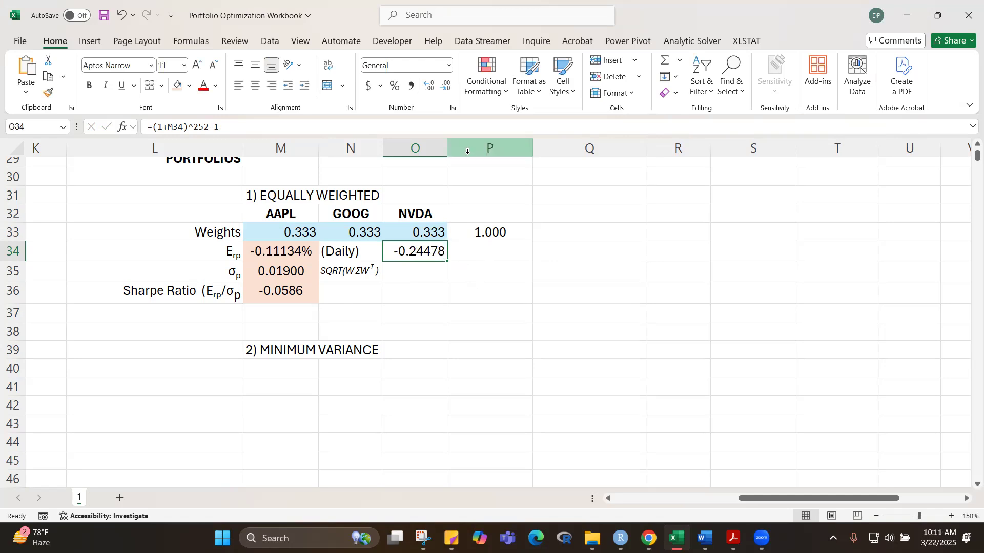
Step: Format the annualized return in O34 as a centred percentage with three decimal places
{"action": "key", "text": "ctrl+shift+5"}
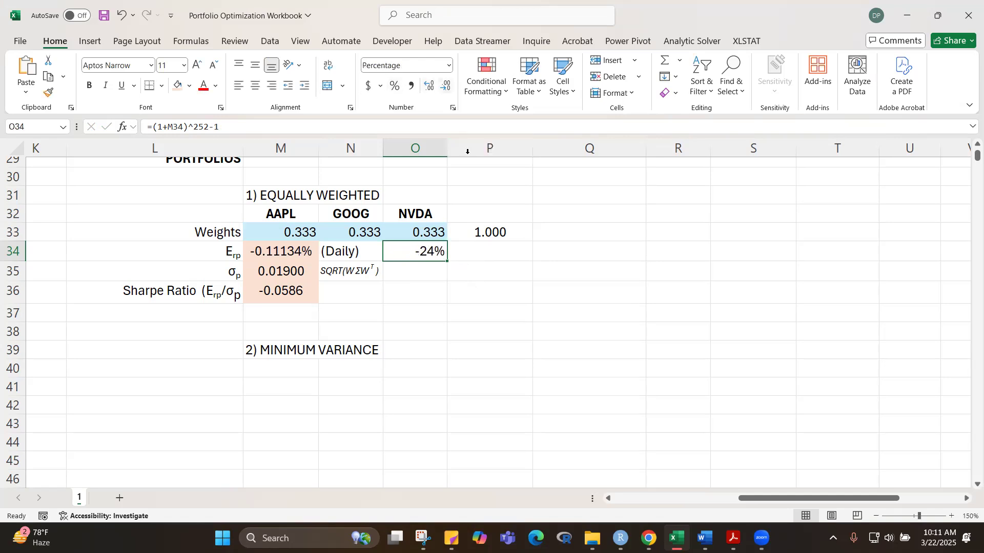
{"action": "left_click", "coordinate": [428, 86]}
{"action": "left_click", "coordinate": [428, 86]}
{"action": "left_click", "coordinate": [428, 86]}
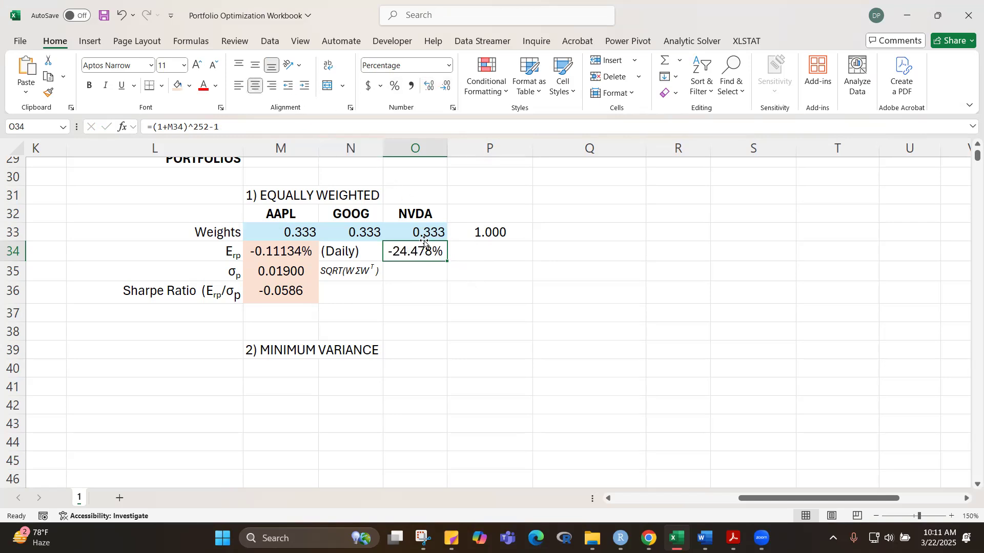
{"action": "left_click", "coordinate": [482, 338]}
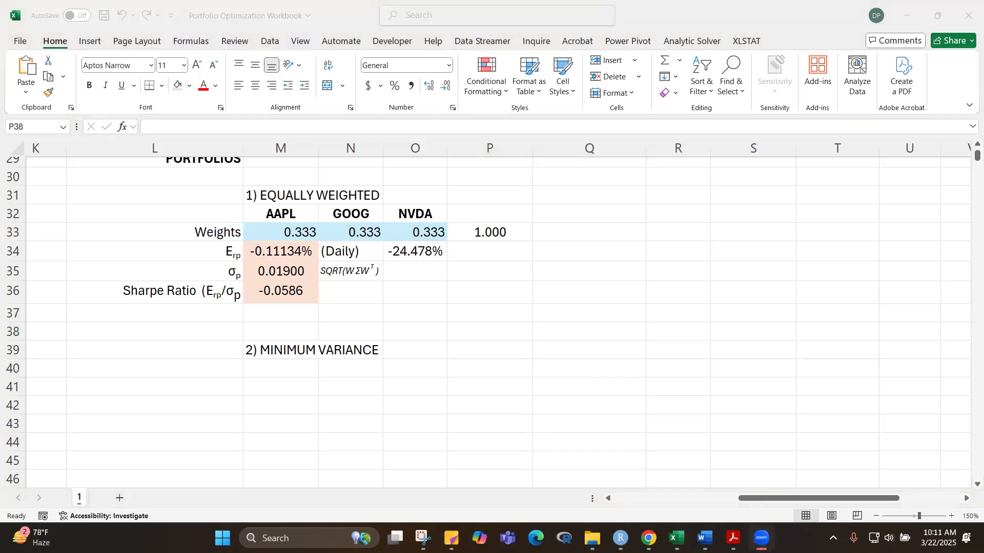
Step: Examine the annualized return formula in O34 and its reference to the daily return, leaving it unedited
{"action": "left_click", "coordinate": [628, 394]}
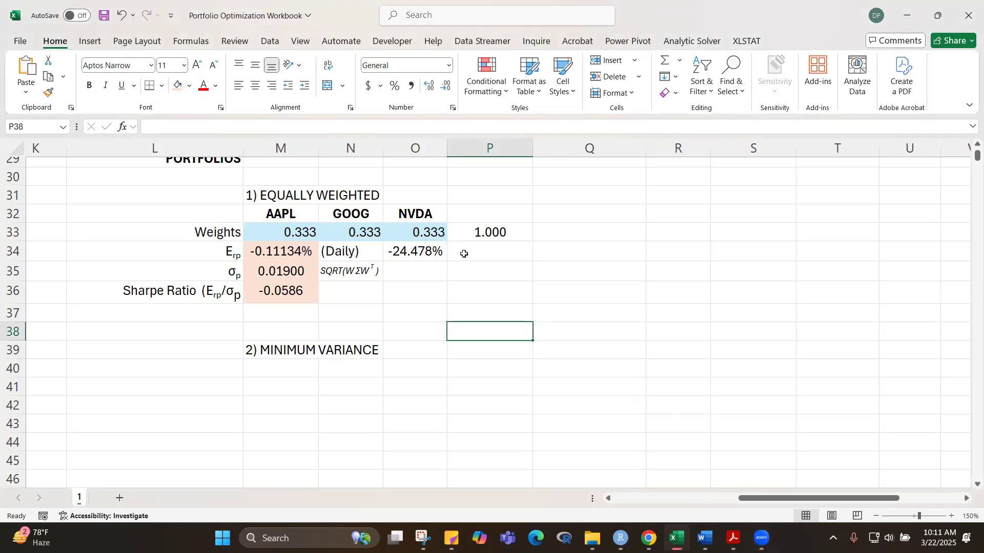
{"action": "left_click", "coordinate": [422, 253]}
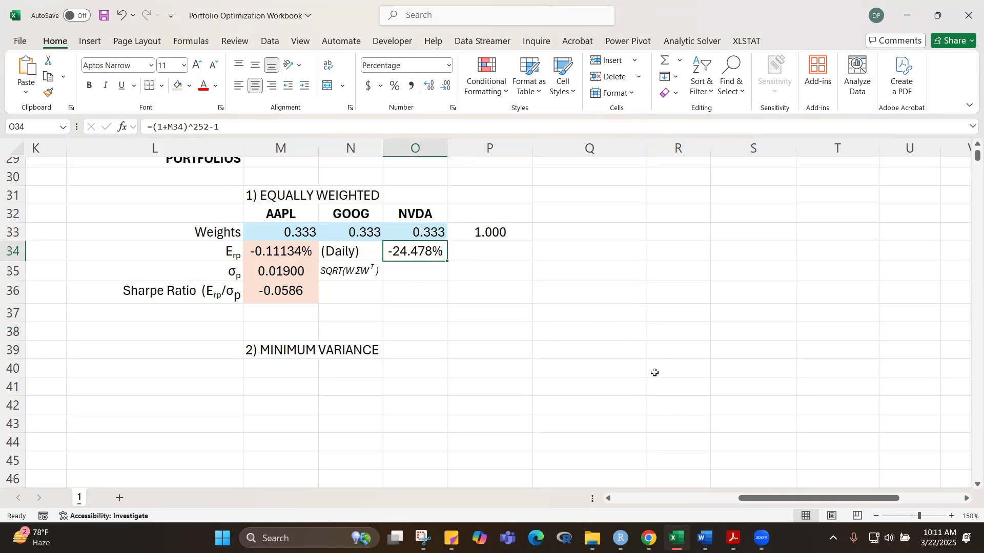
{"action": "key", "text": "F2"}
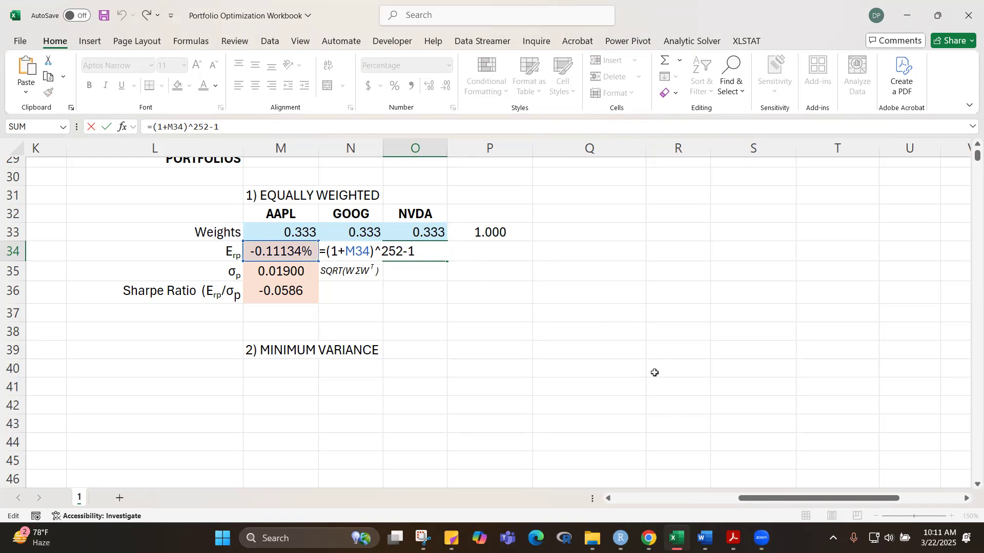
{"action": "key", "text": "ctrl+Return"}
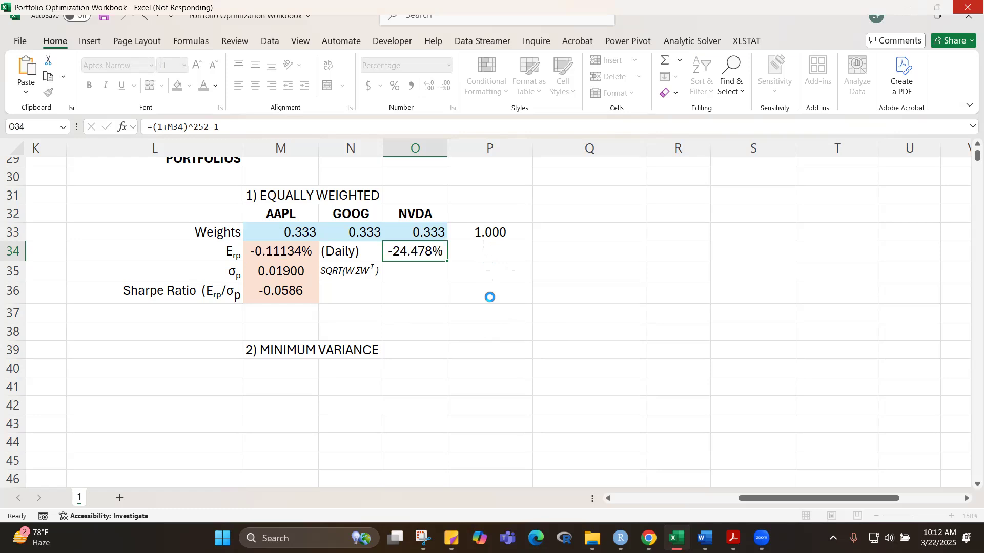
{"action": "left_click", "coordinate": [490, 293]}
{"action": "left_click", "coordinate": [502, 381]}
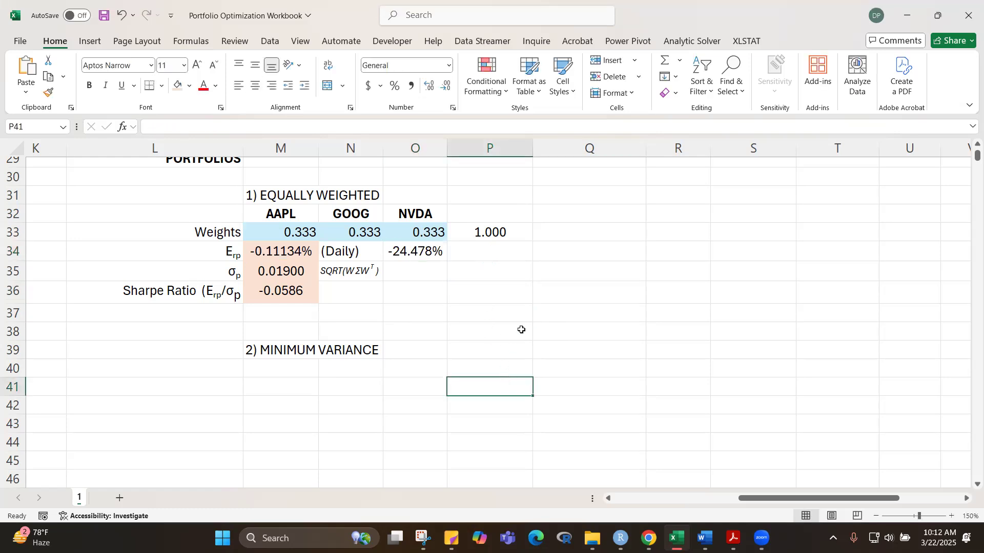
{"action": "left_click", "coordinate": [586, 325]}
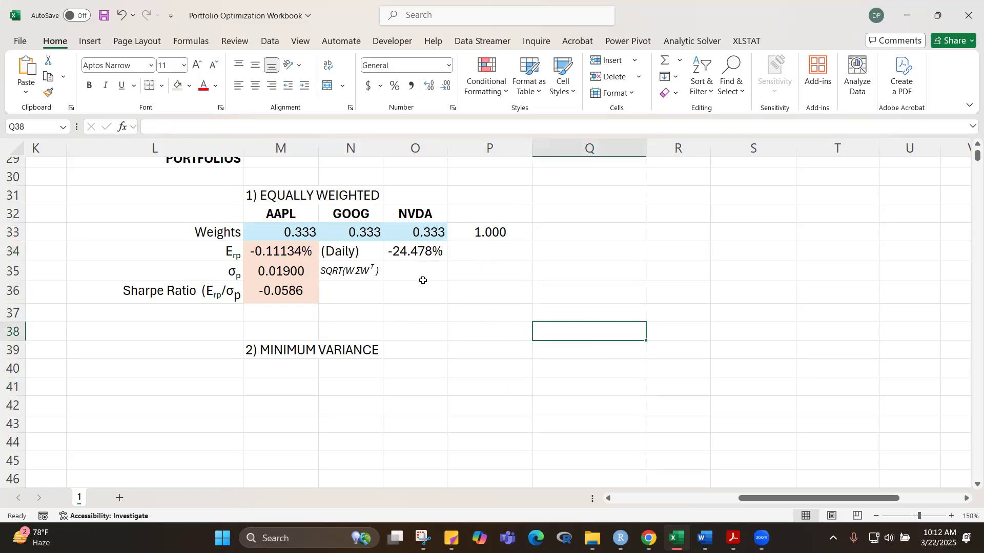
Step: Display the portfolio risk formula as text in P35 with =FORMULATEXT(M35)
{"action": "left_click", "coordinate": [502, 274]}
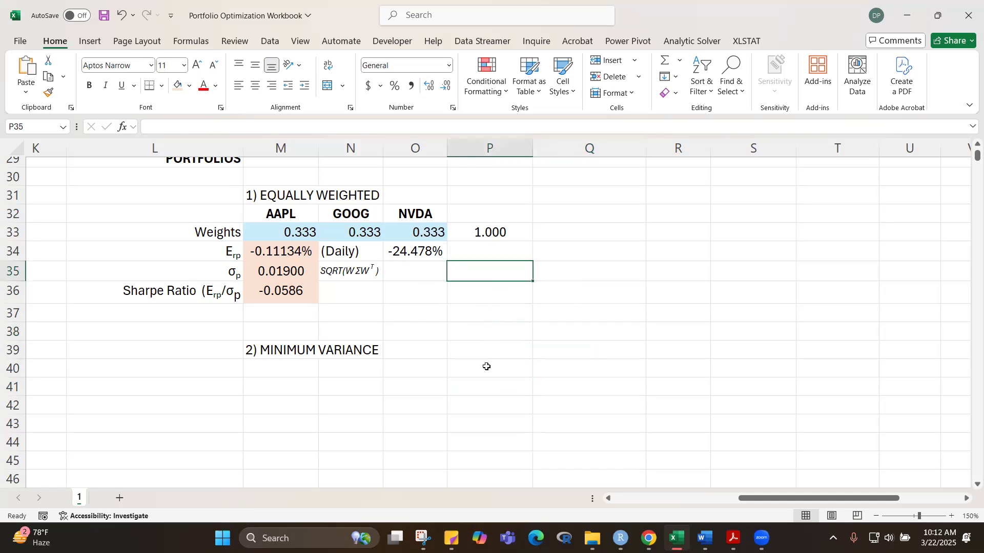
{"action": "type", "text": "="}
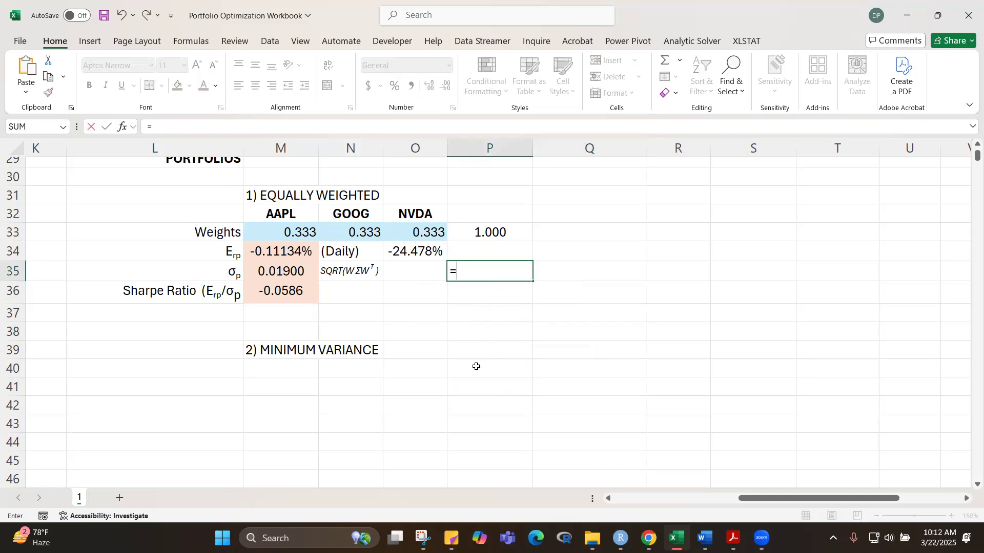
{"action": "type", "text": "formua"}
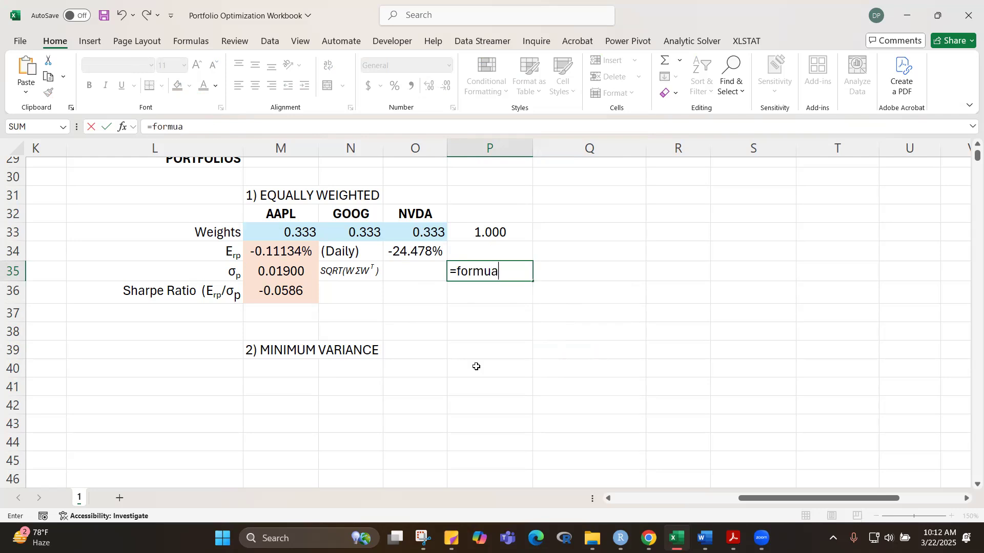
{"action": "key", "text": "BackSpace"}
{"action": "key", "text": "Tab"}
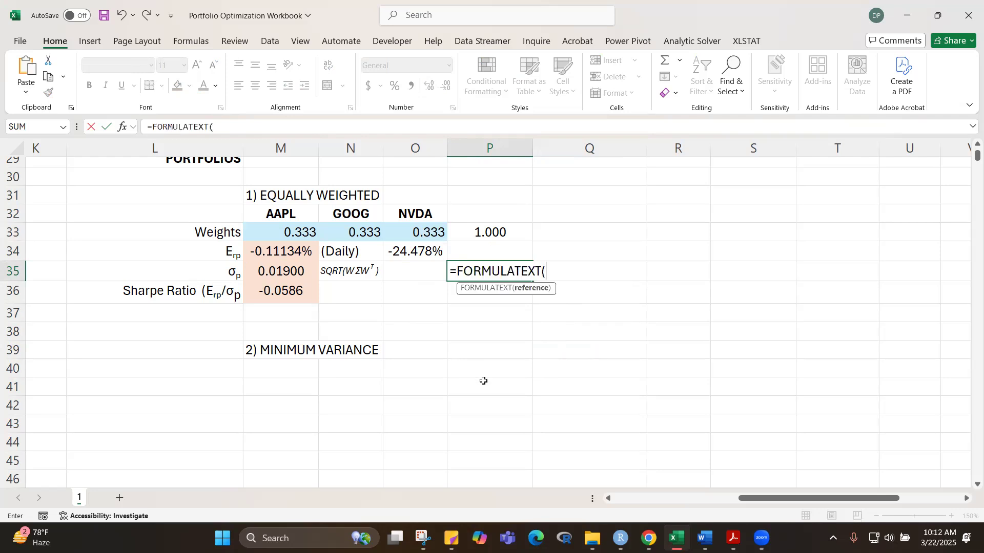
{"action": "left_click", "coordinate": [277, 267]}
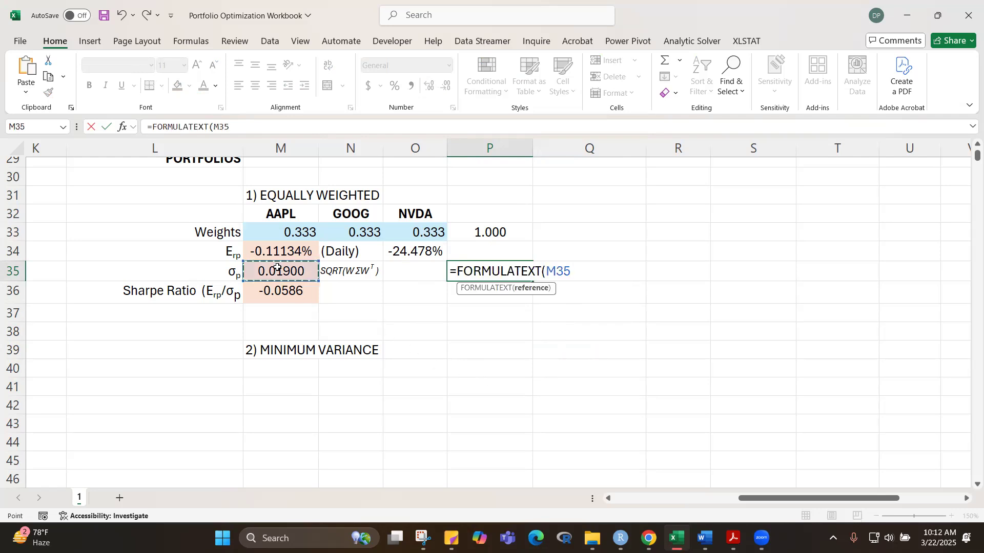
{"action": "type", "text": ")"}
{"action": "key", "text": "ctrl+Return"}
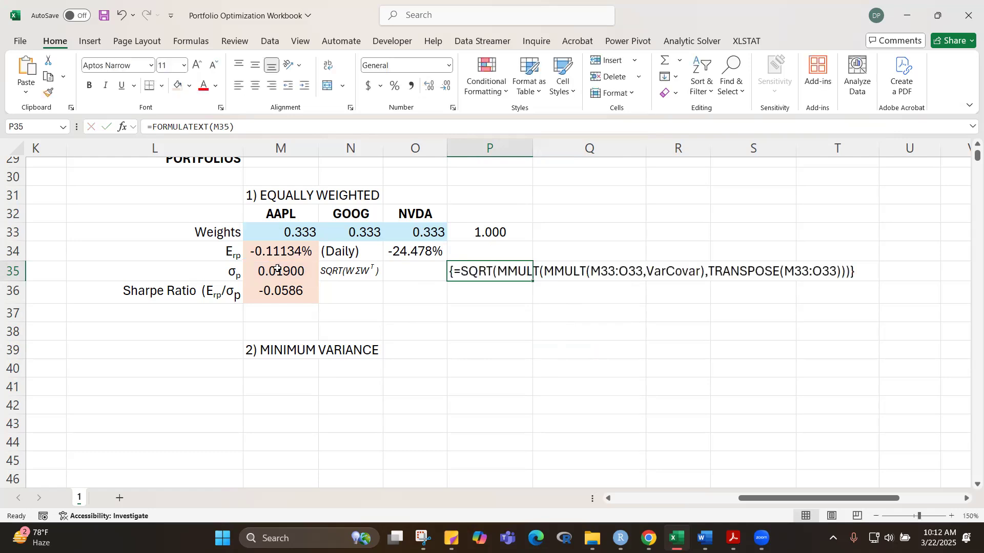
Step: Format the displayed portfolio risk formula in P35 as italic text at font size 8
{"action": "left_click", "coordinate": [489, 404]}
{"action": "left_click", "coordinate": [480, 269]}
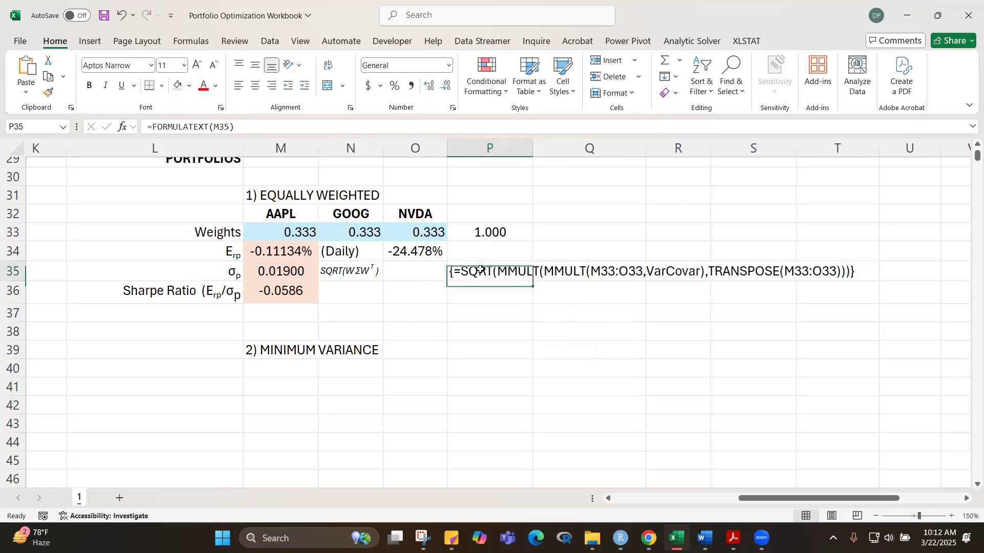
{"action": "left_click", "coordinate": [214, 66]}
{"action": "left_click", "coordinate": [215, 67]}
{"action": "left_click", "coordinate": [214, 67]}
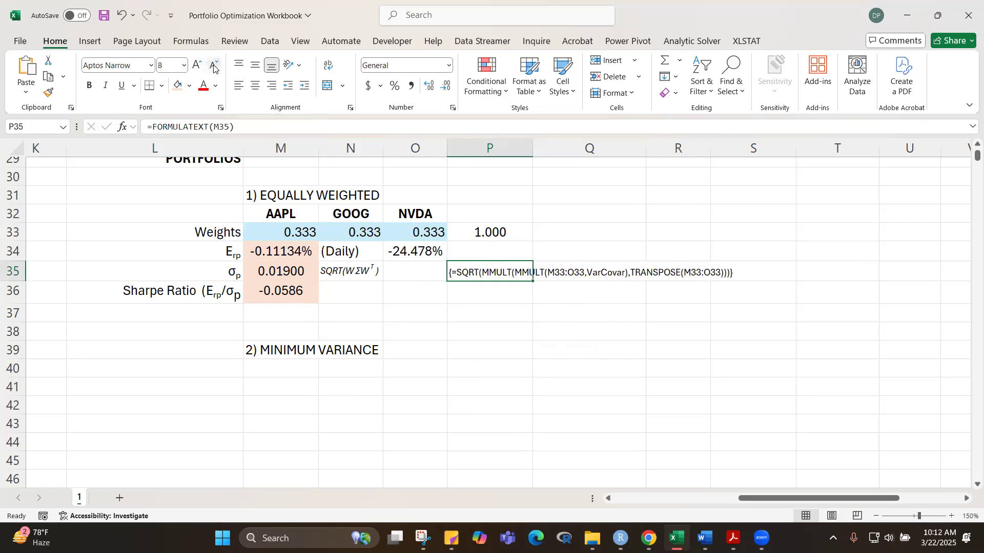
{"action": "left_click", "coordinate": [104, 87]}
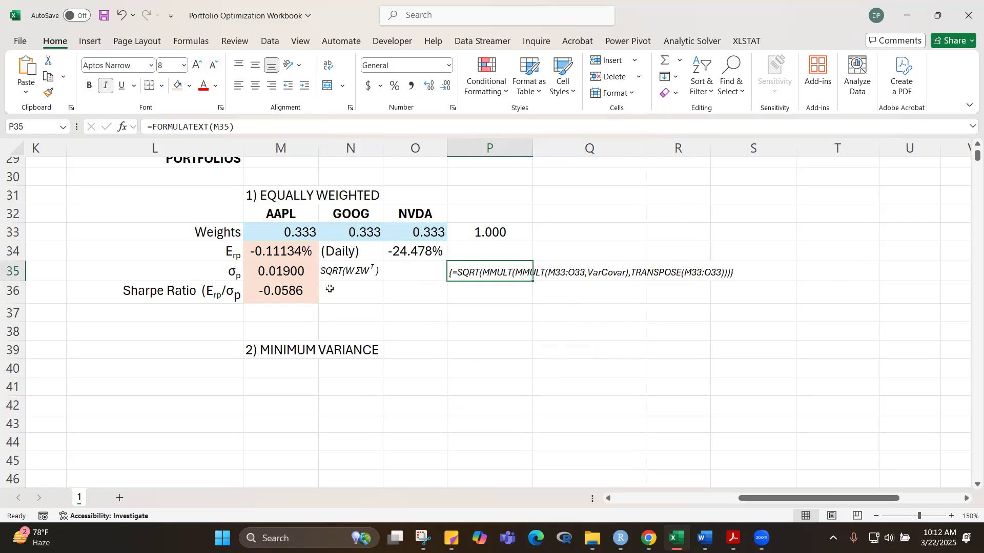
{"action": "left_click", "coordinate": [481, 387]}
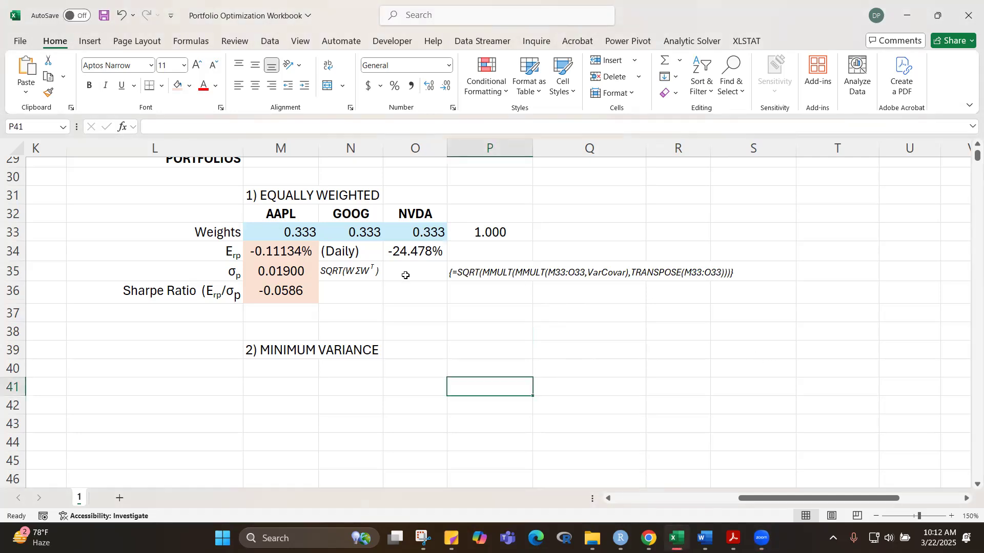
{"action": "left_click", "coordinate": [622, 359]}
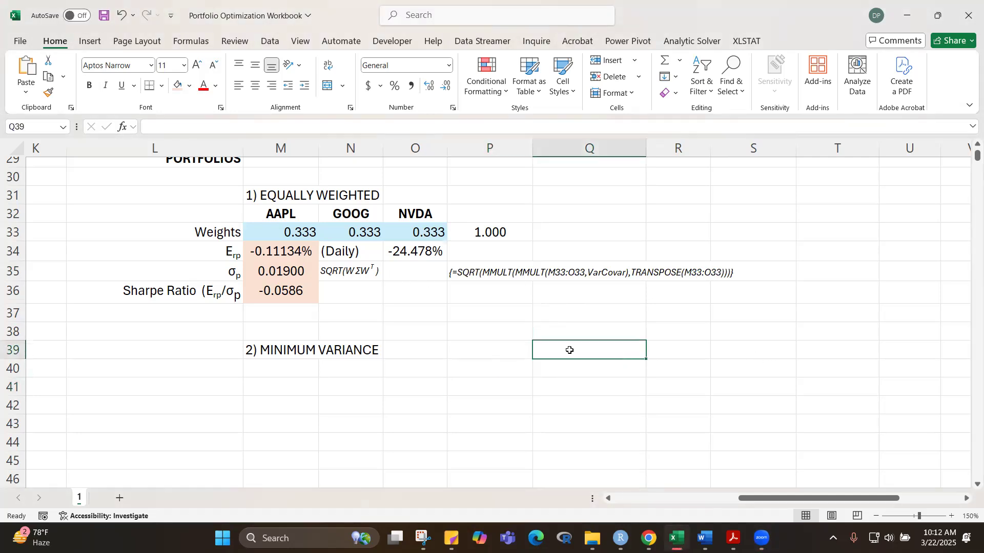
{"action": "left_click", "coordinate": [160, 217]}
{"action": "left_click_drag", "start_coordinate": [160, 217], "coordinate": [706, 294]}
{"action": "key", "text": "ctrl+c"}
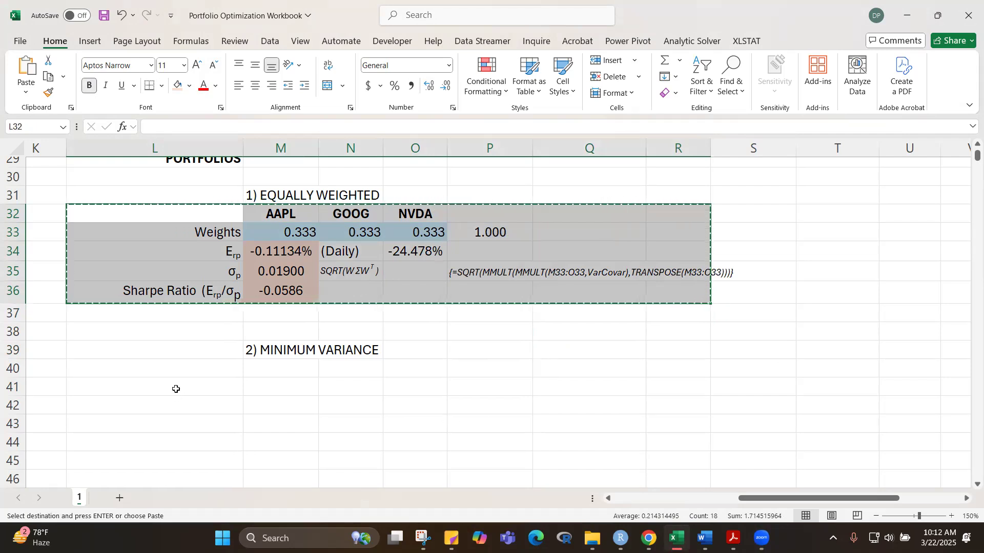
{"action": "left_click", "coordinate": [187, 369]}
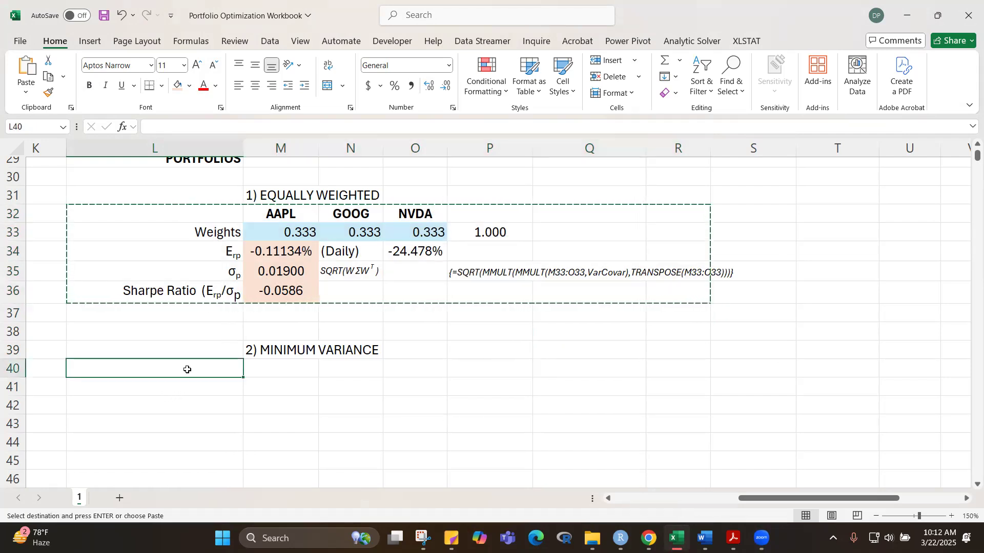
{"action": "key", "text": "Escape"}
{"action": "left_click", "coordinate": [403, 436]}
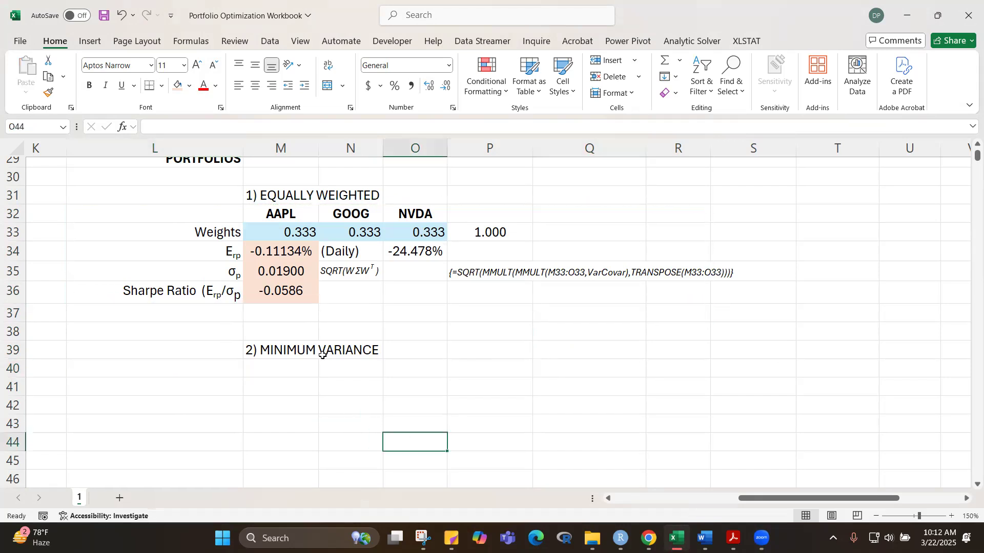
Step: Examine the daily expected return formula in M34 and its cell references, keeping it as an array formula
{"action": "left_click", "coordinate": [274, 248]}
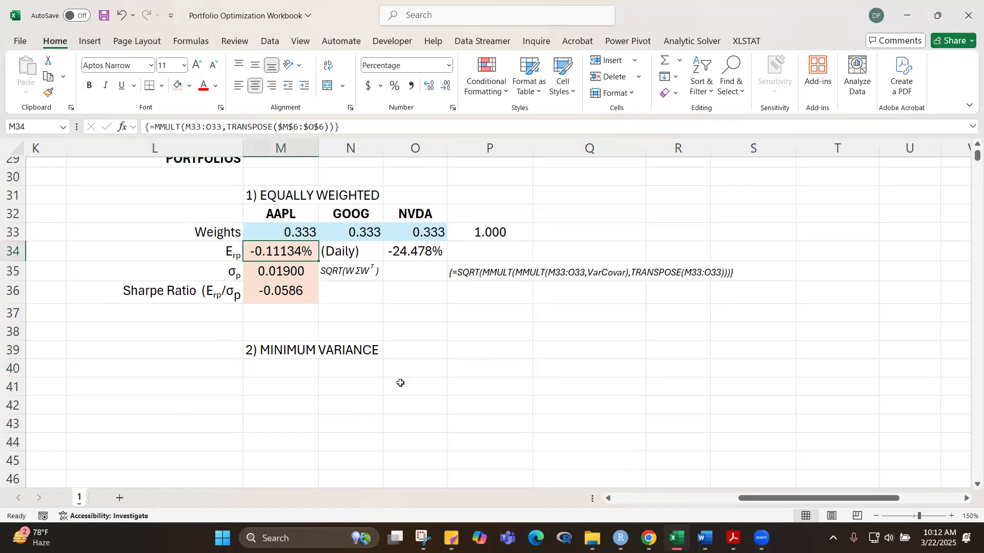
{"action": "key", "text": "F2"}
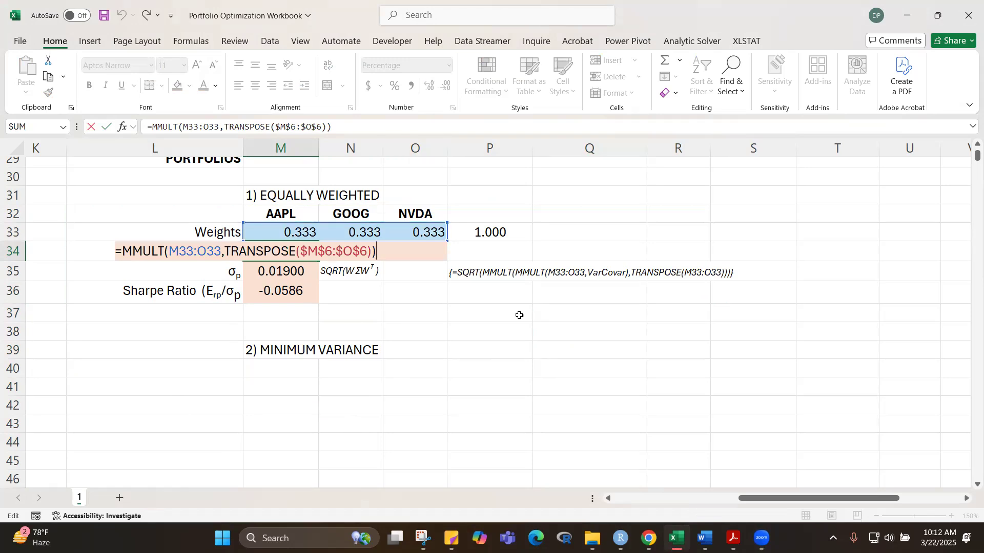
{"action": "key", "text": "ctrl+shift+Return"}
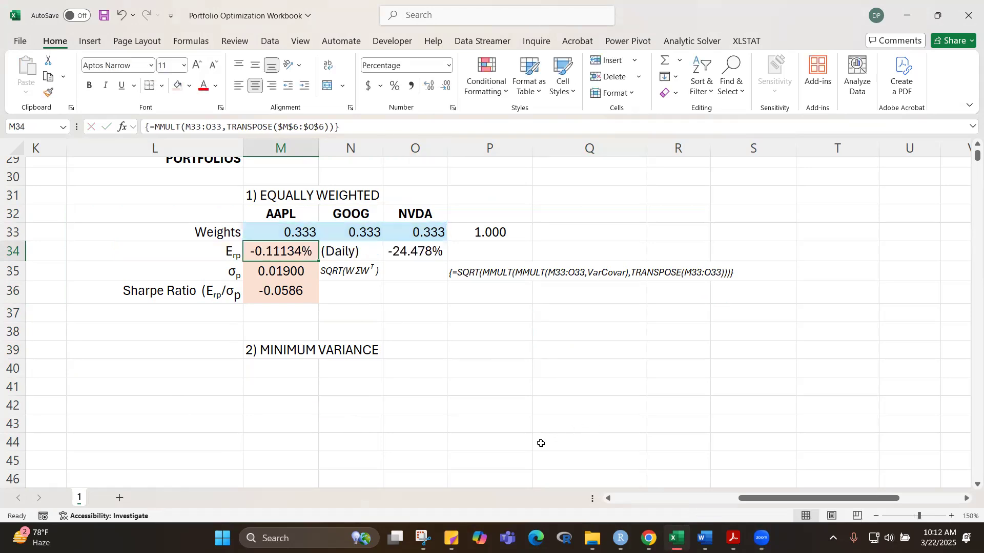
Step: Copy the equally weighted portfolio block L32:P36 to L40 under the minimum variance heading
{"action": "left_click", "coordinate": [540, 441]}
{"action": "left_click_drag", "start_coordinate": [145, 220], "coordinate": [472, 299]}
{"action": "key", "text": "ctrl+c"}
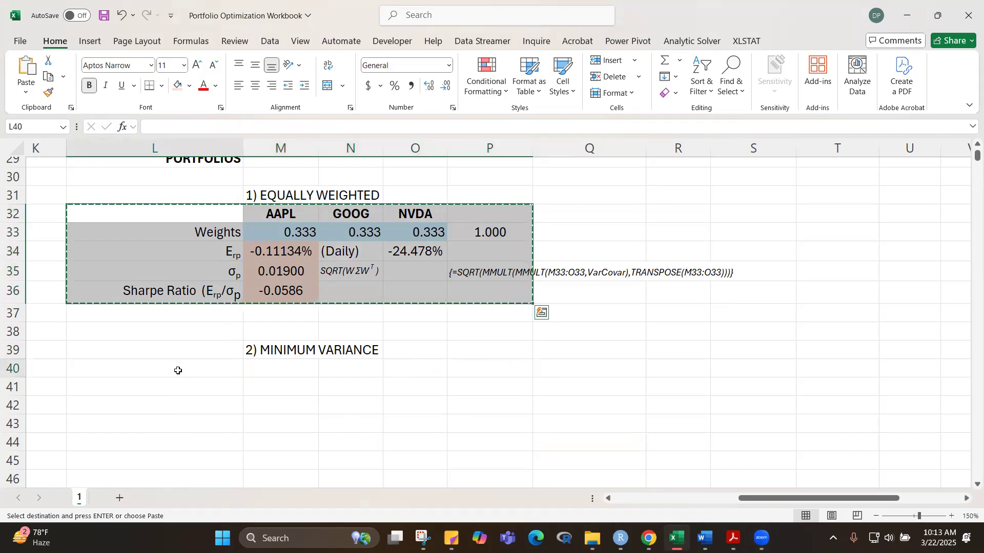
{"action": "left_click", "coordinate": [175, 369]}
{"action": "key", "text": "ctrl+v"}
{"action": "left_click", "coordinate": [661, 382]}
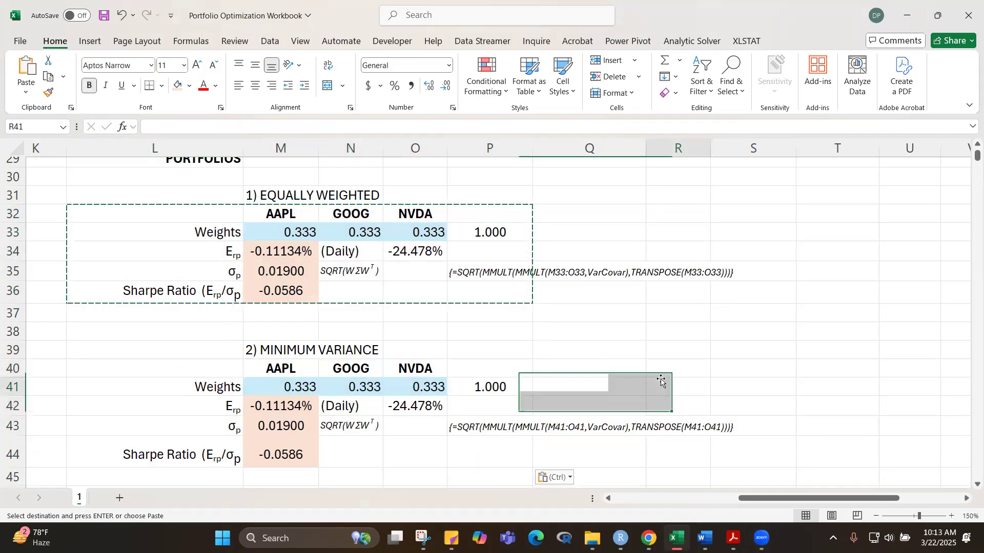
{"action": "key", "text": "Escape"}
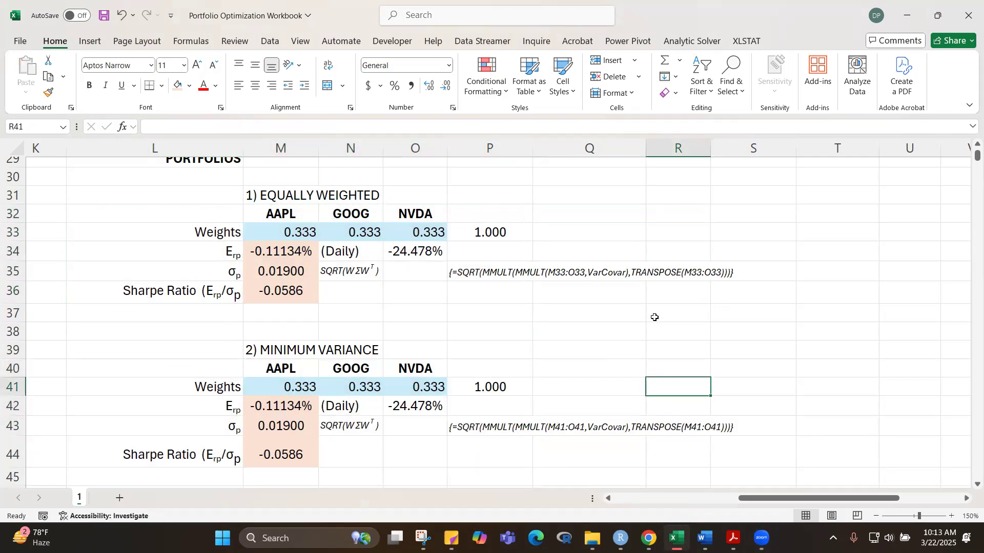
Step: Centre the minimum variance weights in M41:O41 and reduce the height of row 44 to fit its Sharpe ratio label
{"action": "scroll", "coordinate": [658, 318], "scroll_direction": "down", "scroll_amount": 3}
{"action": "scroll", "coordinate": [644, 378], "scroll_direction": "up", "scroll_amount": 4}
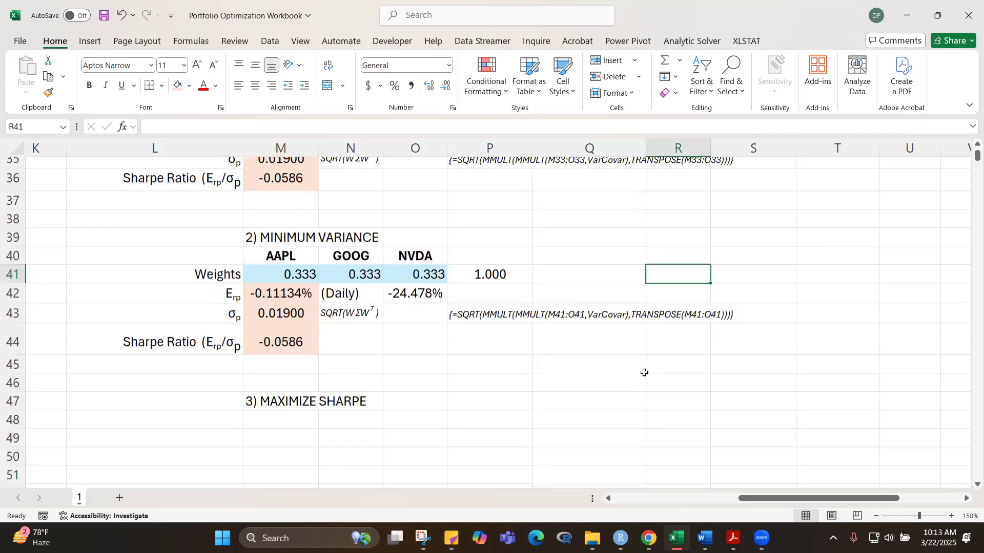
{"action": "scroll", "coordinate": [645, 378], "scroll_direction": "down", "scroll_amount": 3}
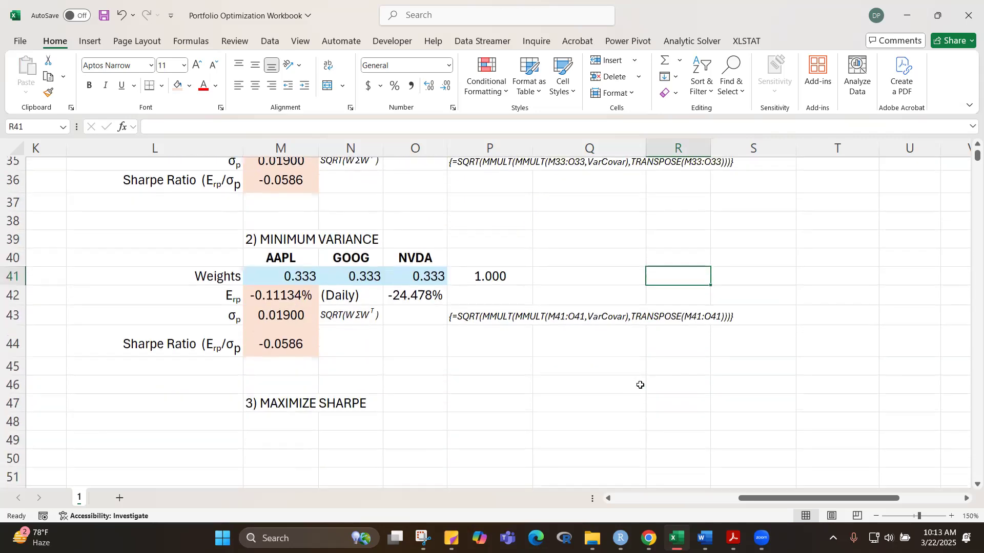
{"action": "left_click_drag", "start_coordinate": [270, 278], "coordinate": [413, 276]}
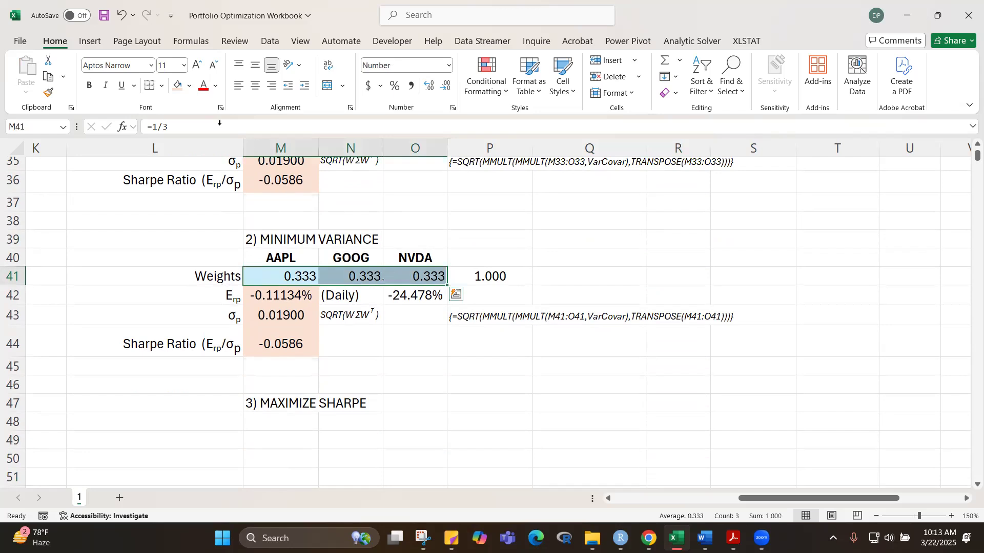
{"action": "left_click", "coordinate": [256, 85]}
{"action": "left_click", "coordinate": [656, 251]}
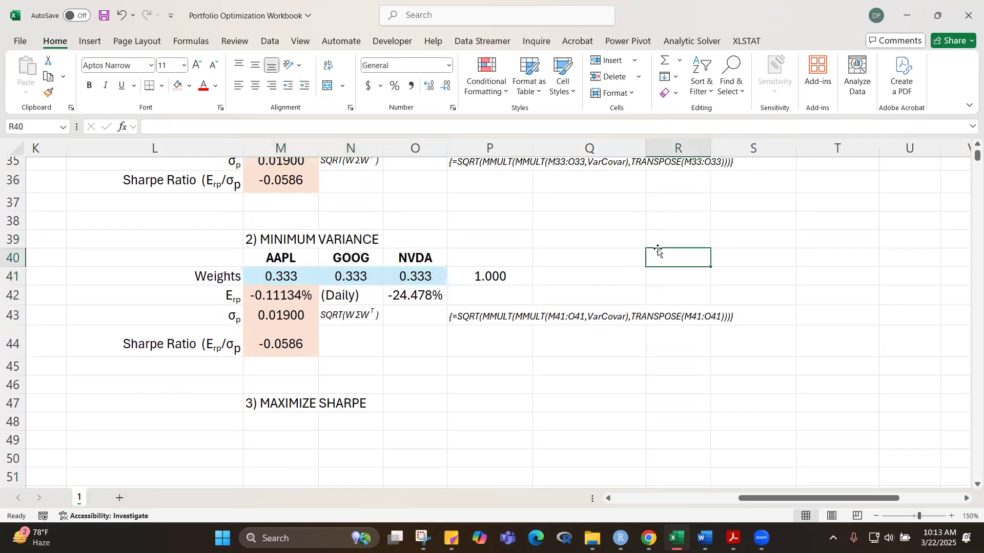
{"action": "left_click_drag", "start_coordinate": [17, 357], "coordinate": [17, 347]}
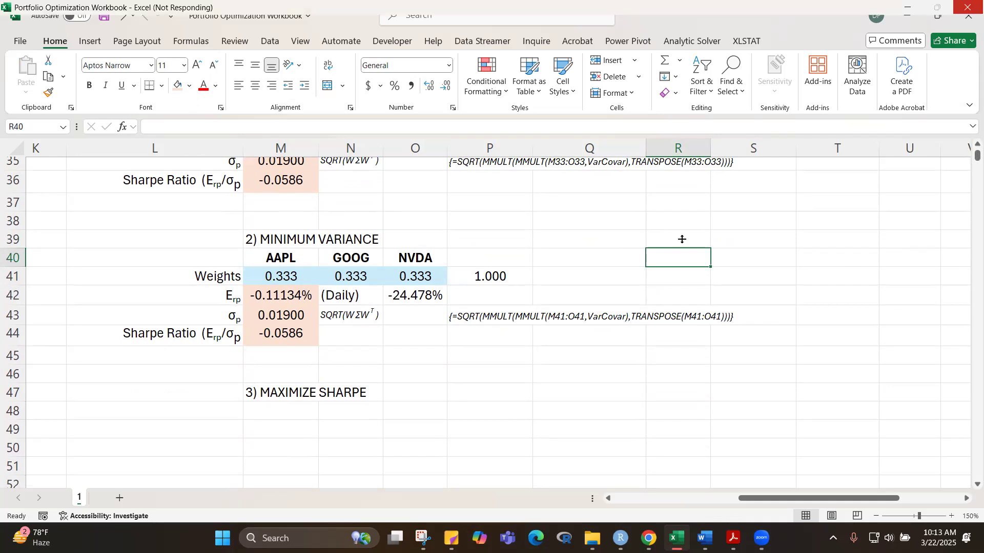
Step: Review the stock statistics, the variance-covariance and correlation matrices, and the portfolio sections down to the Sharpe maximization headings
{"action": "scroll", "coordinate": [717, 210], "scroll_direction": "down", "scroll_amount": 5}
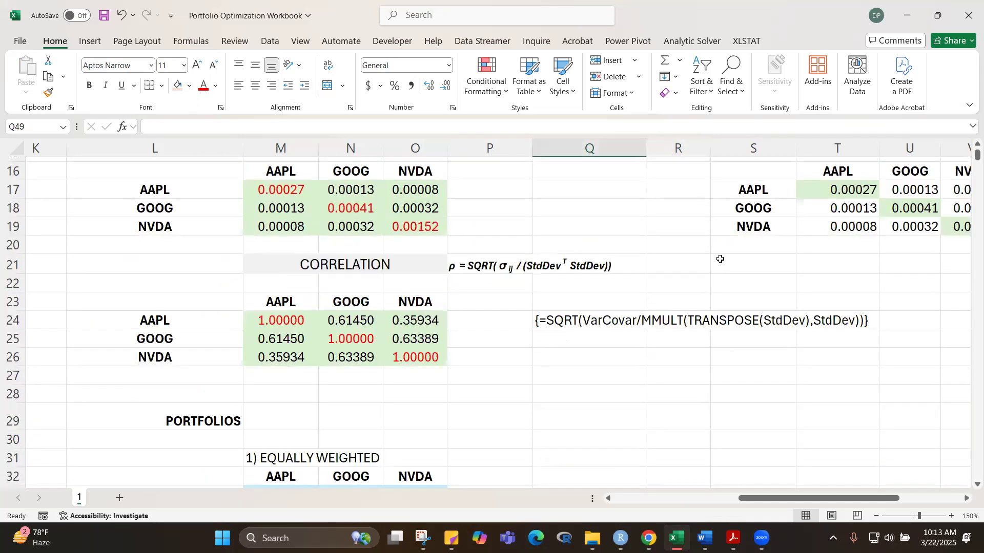
{"action": "scroll", "coordinate": [480, 301], "scroll_direction": "up", "scroll_amount": 5}
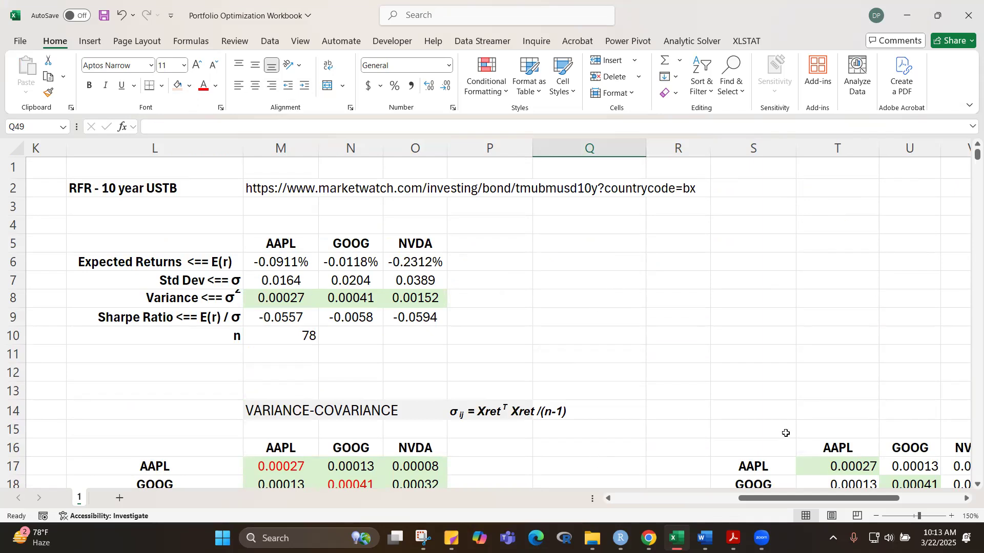
{"action": "scroll", "coordinate": [686, 280], "scroll_direction": "down", "scroll_amount": 6}
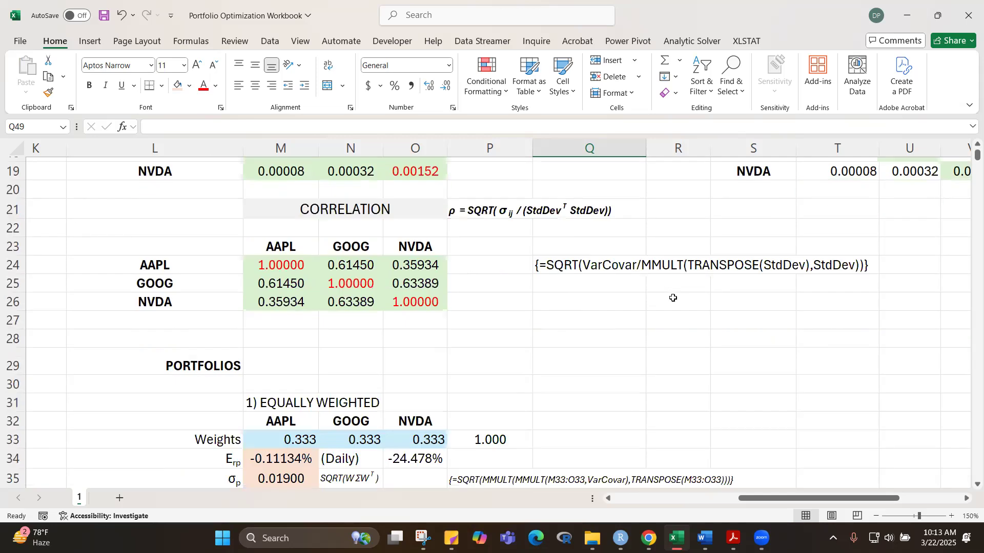
{"action": "scroll", "coordinate": [674, 298], "scroll_direction": "down", "scroll_amount": 8}
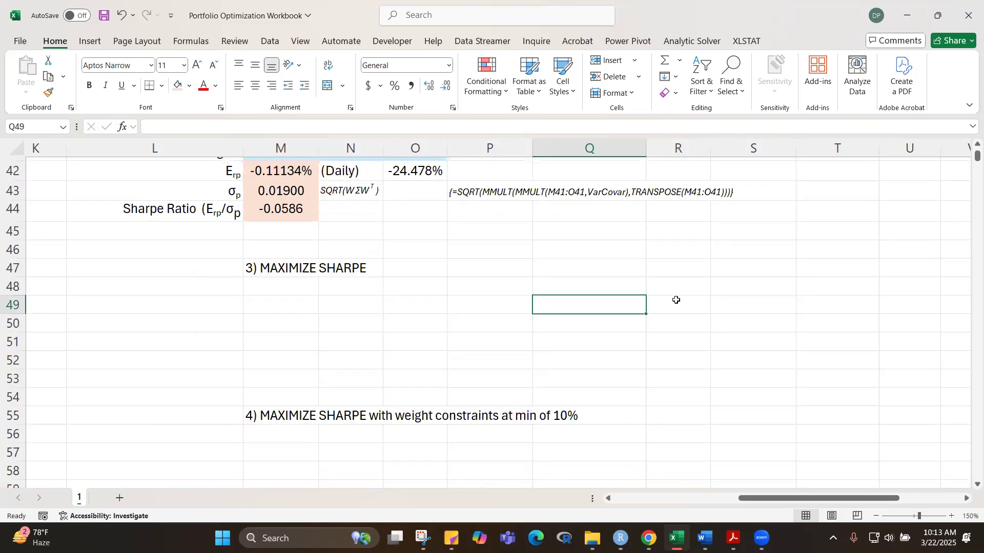
{"action": "scroll", "coordinate": [678, 299], "scroll_direction": "up", "scroll_amount": 4}
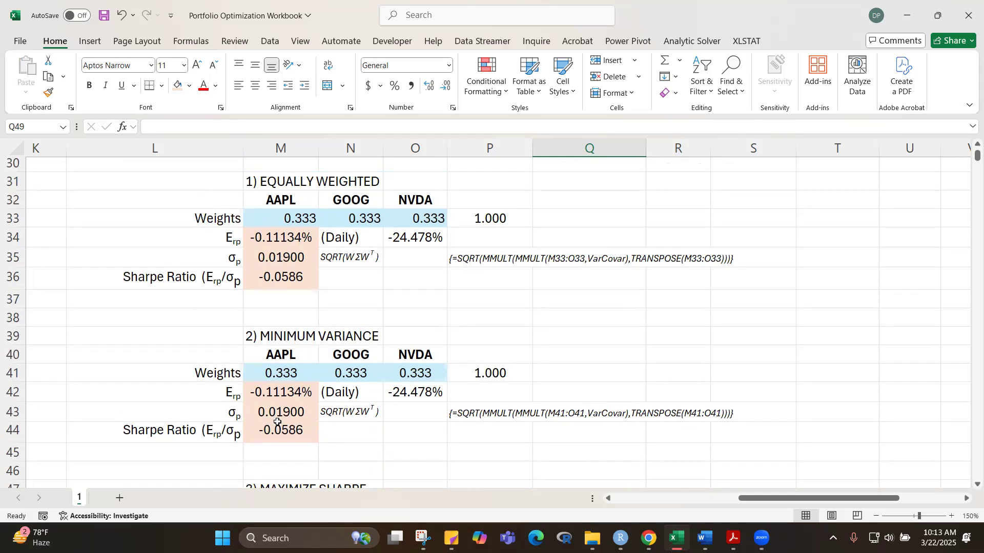
{"action": "scroll", "coordinate": [625, 358], "scroll_direction": "up", "scroll_amount": 10}
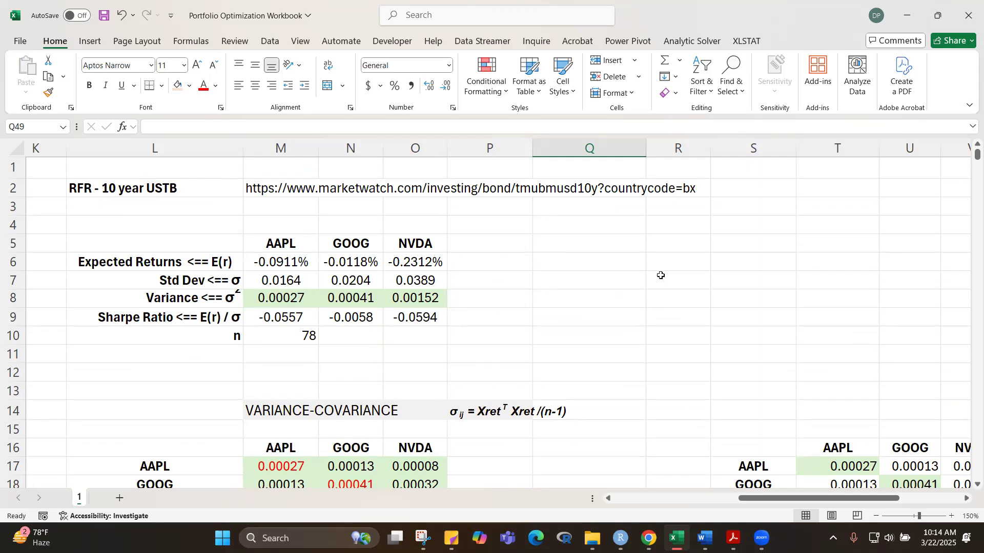
{"action": "scroll", "coordinate": [613, 296], "scroll_direction": "down", "scroll_amount": 3}
{"action": "scroll", "coordinate": [616, 299], "scroll_direction": "up", "scroll_amount": 1}
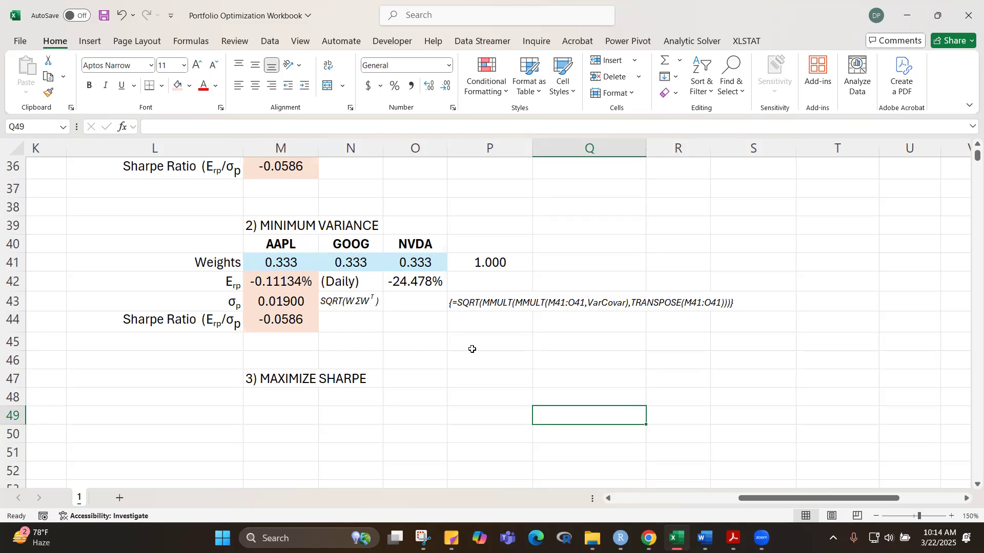
{"action": "scroll", "coordinate": [472, 349], "scroll_direction": "up", "scroll_amount": 4}
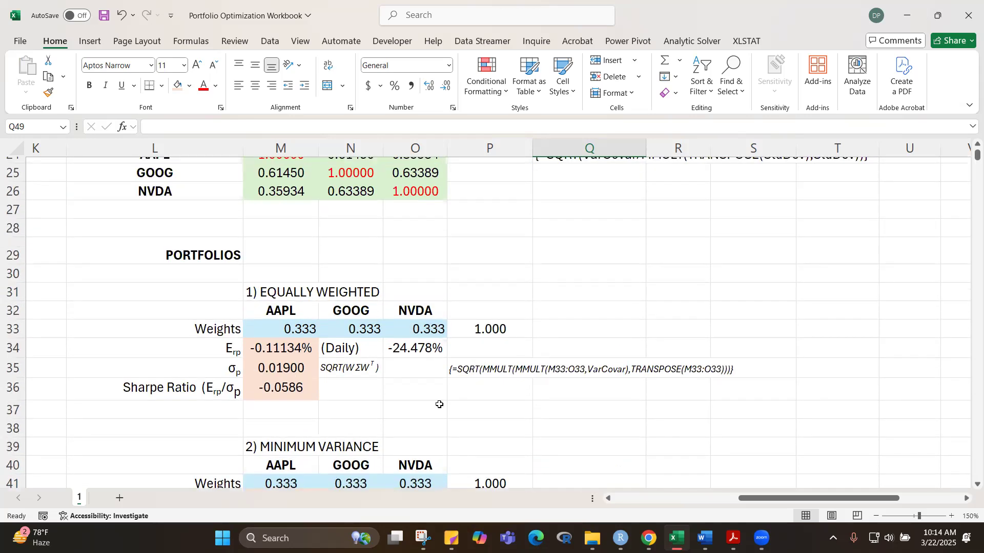
{"action": "scroll", "coordinate": [575, 398], "scroll_direction": "down", "scroll_amount": 5}
{"action": "scroll", "coordinate": [575, 398], "scroll_direction": "up", "scroll_amount": 6}
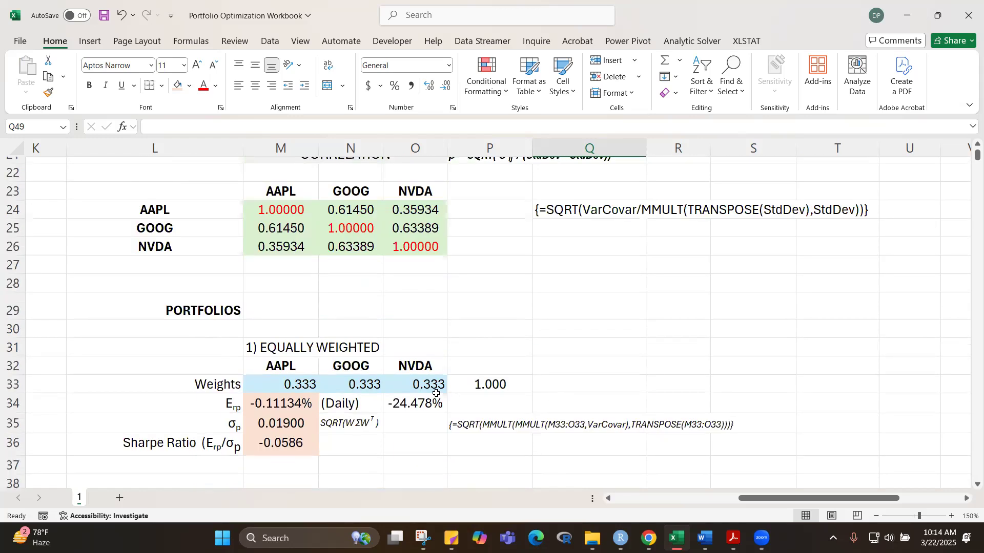
{"action": "scroll", "coordinate": [573, 325], "scroll_direction": "down", "scroll_amount": 5}
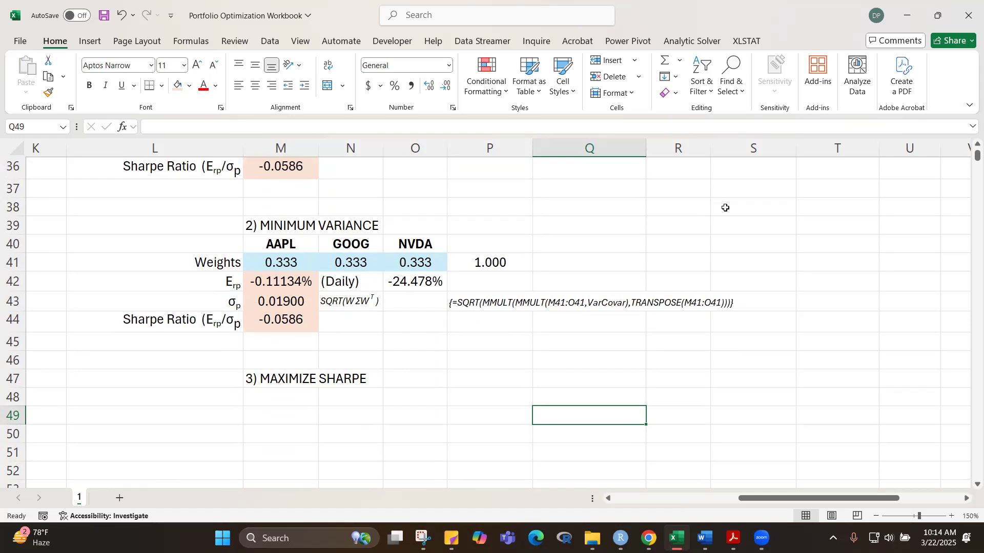
Step: Open Solver, reset all of its previously saved parameters, and close it
{"action": "left_click", "coordinate": [270, 43]}
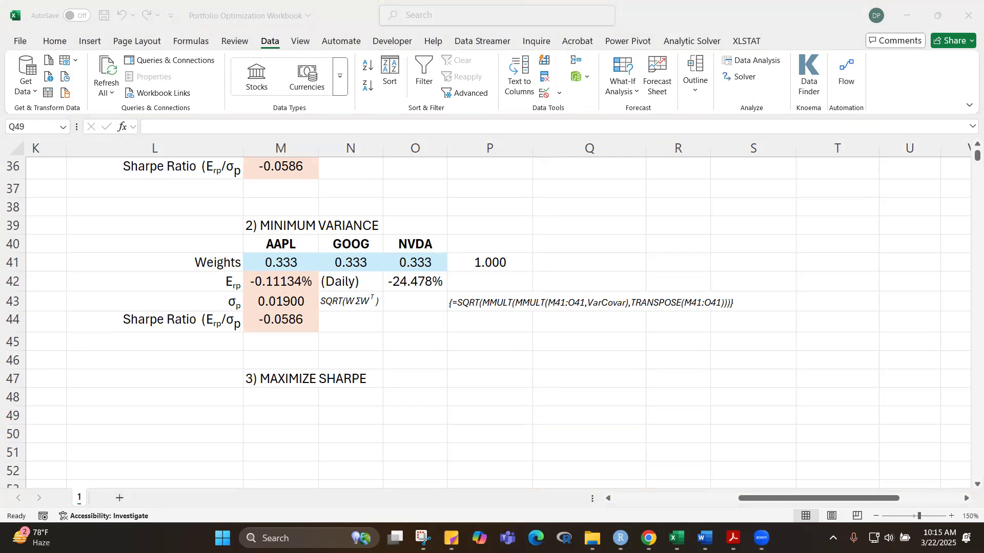
{"action": "left_click", "coordinate": [542, 390]}
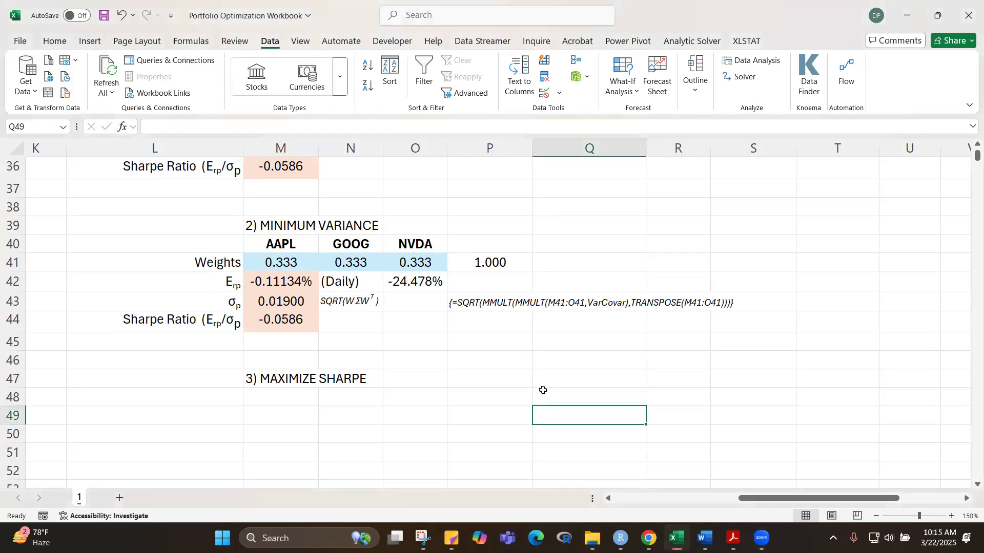
{"action": "left_click", "coordinate": [696, 234]}
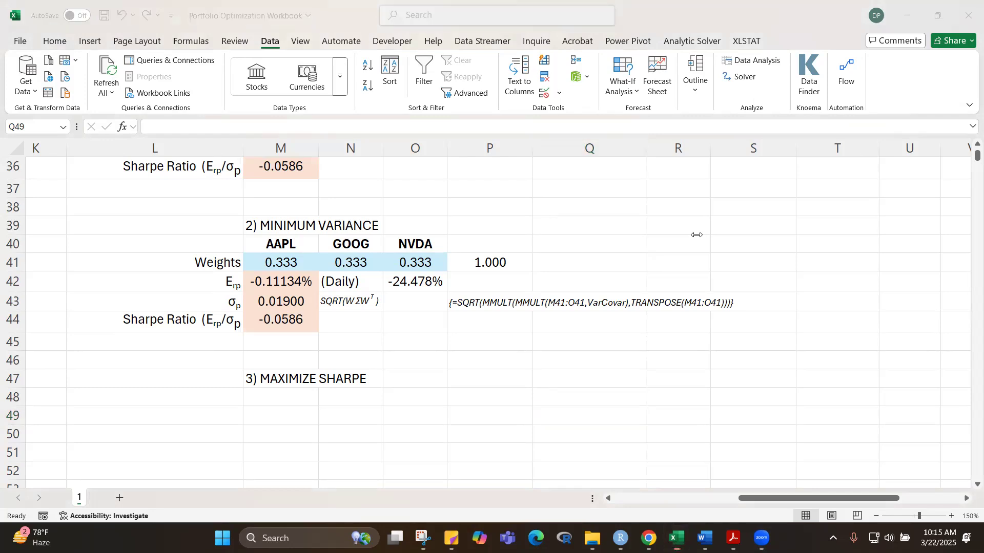
{"action": "left_click", "coordinate": [276, 260]}
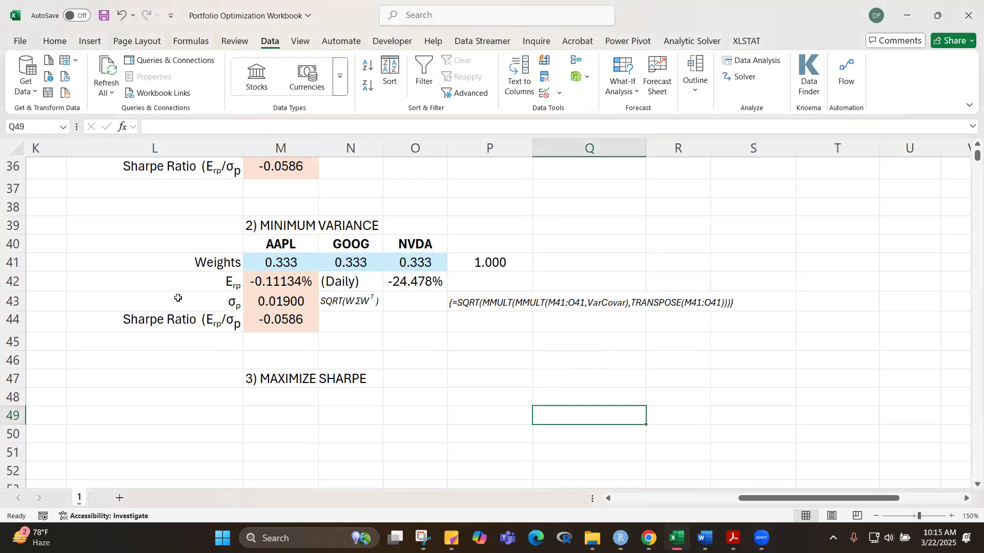
{"action": "left_click", "coordinate": [499, 394]}
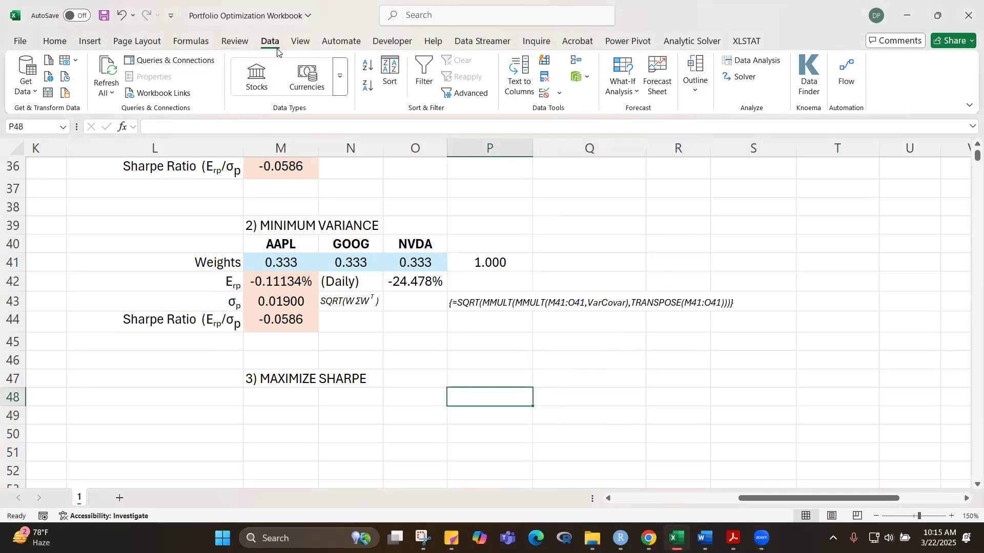
{"action": "left_click", "coordinate": [748, 80]}
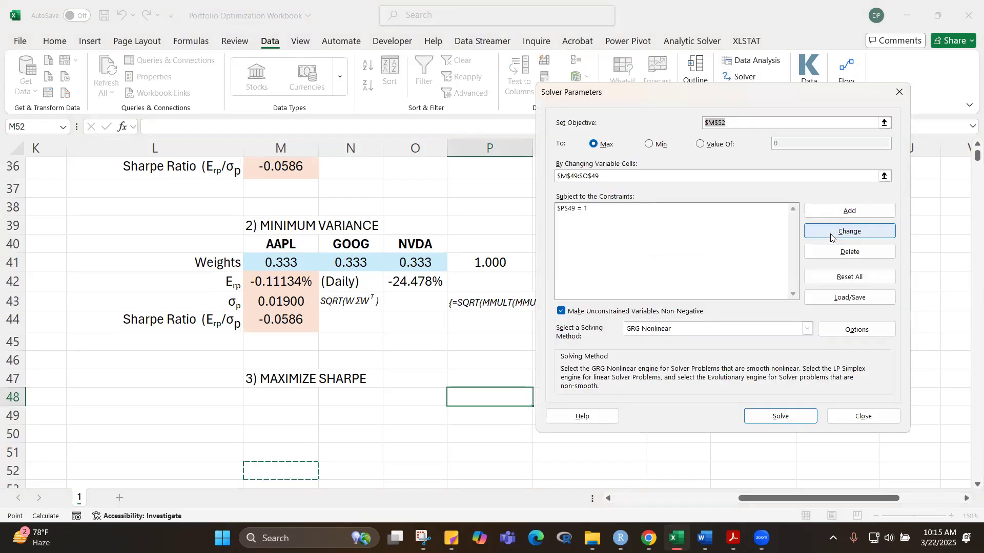
{"action": "left_click_drag", "start_coordinate": [681, 97], "coordinate": [670, 85]}
{"action": "left_click", "coordinate": [845, 263]}
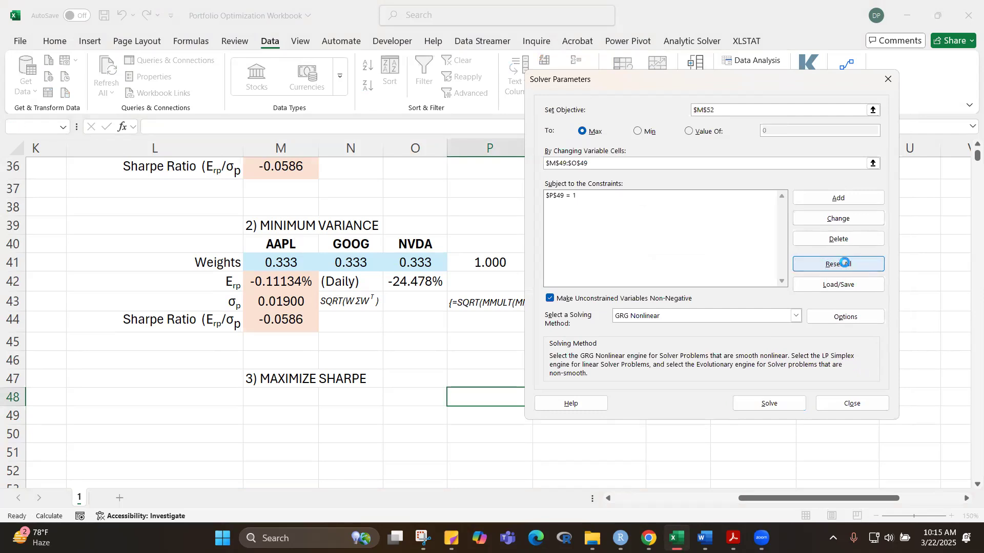
{"action": "left_click", "coordinate": [500, 314]}
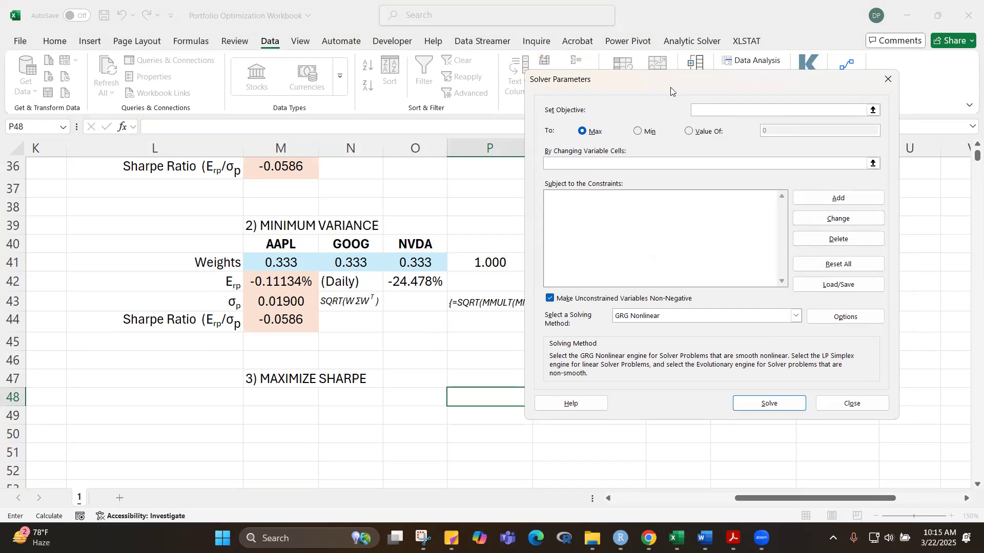
{"action": "left_click_drag", "start_coordinate": [671, 88], "coordinate": [406, 120]}
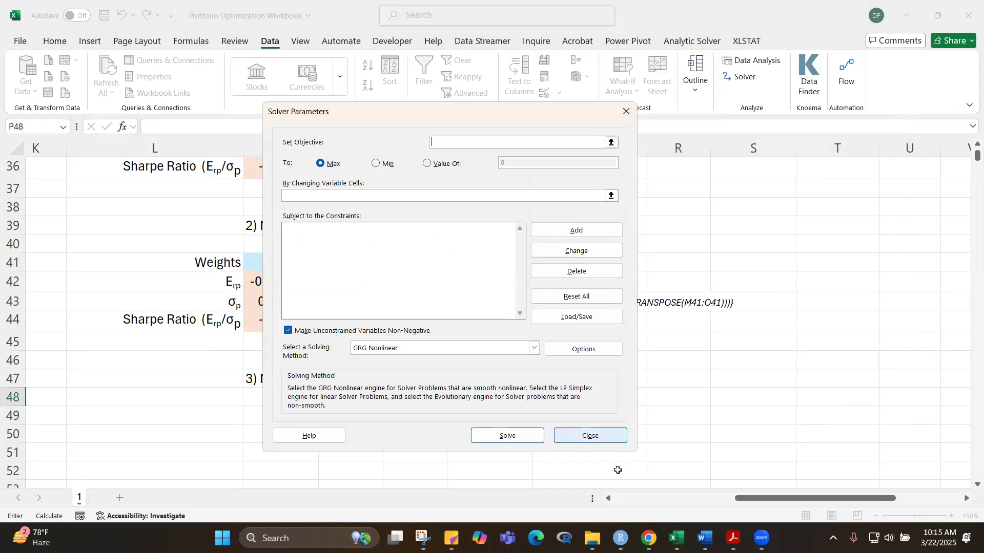
{"action": "mouse_move", "coordinate": [762, 538]}
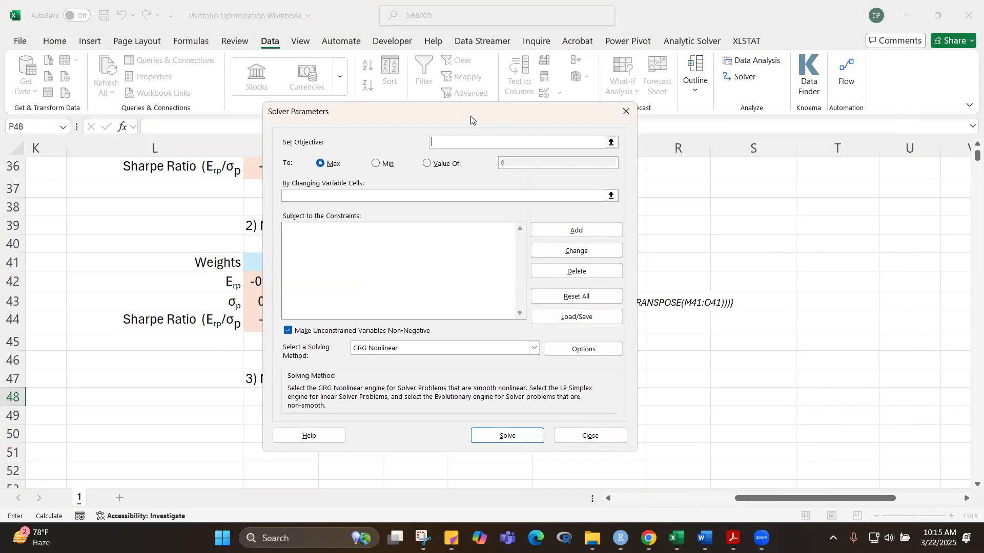
{"action": "left_click_drag", "start_coordinate": [471, 119], "coordinate": [442, 251]}
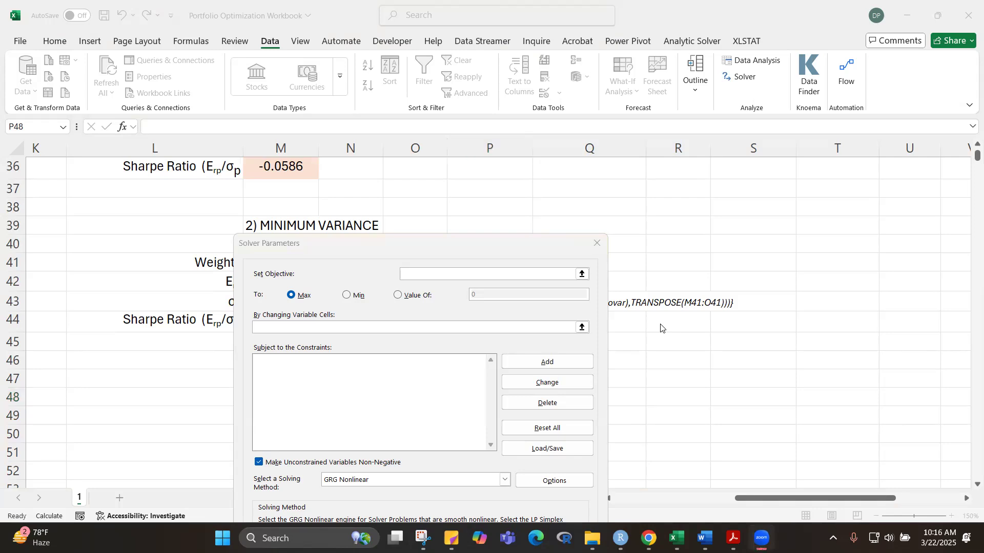
{"action": "left_click", "coordinate": [596, 244]}
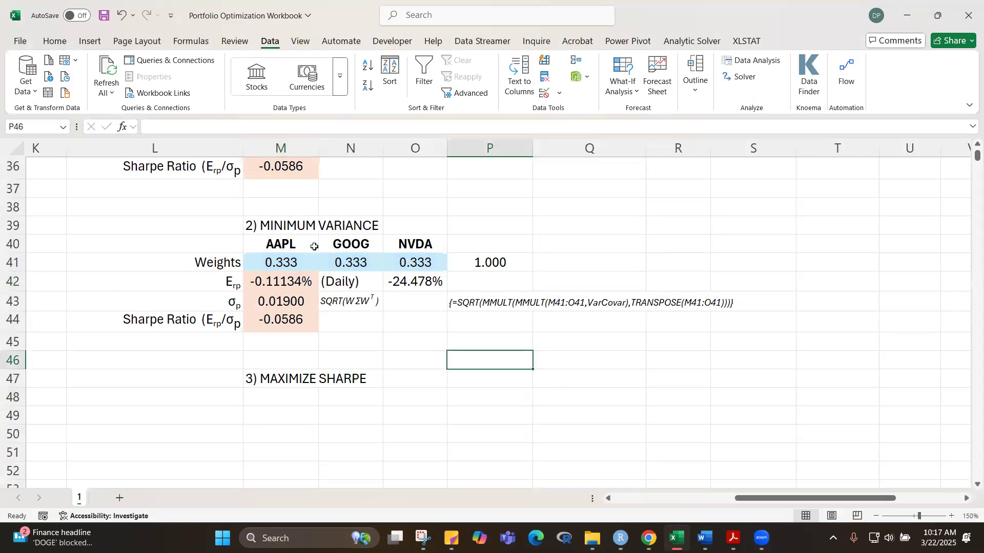
Step: Examine the minimum variance expected return formula in M42 and the weights and expected returns it references
{"action": "left_click", "coordinate": [281, 282]}
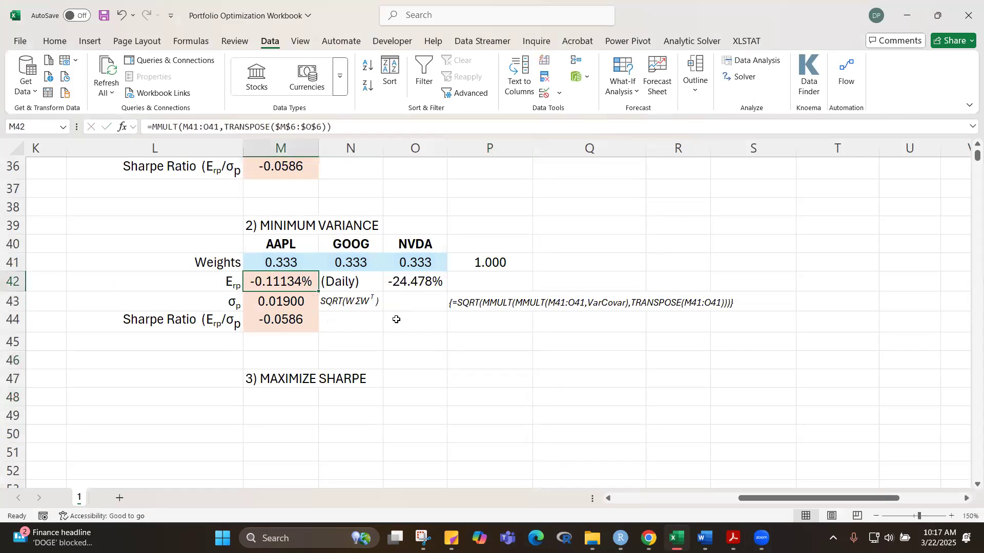
{"action": "key", "text": "F2"}
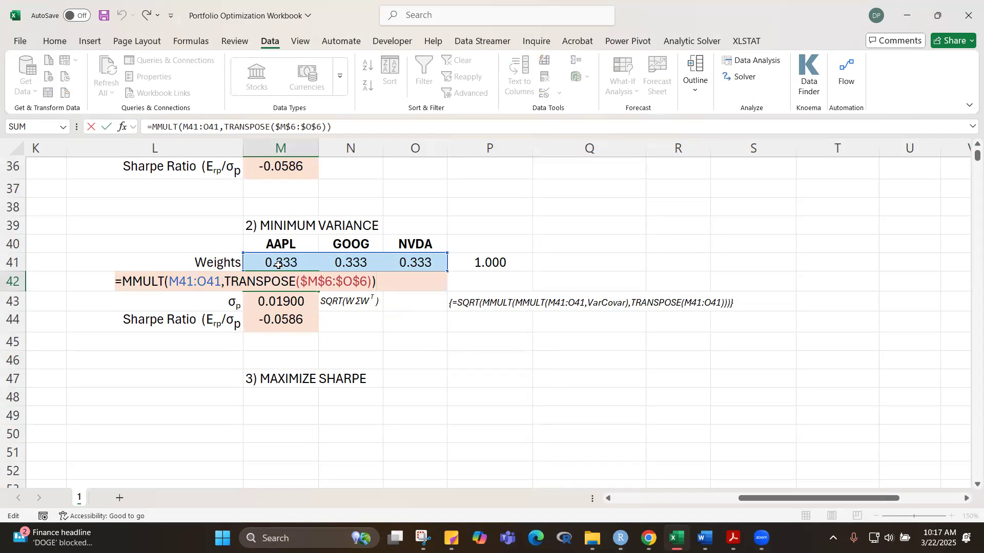
{"action": "scroll", "coordinate": [610, 349], "scroll_direction": "up", "scroll_amount": 9}
{"action": "scroll", "coordinate": [620, 320], "scroll_direction": "up", "scroll_amount": 2}
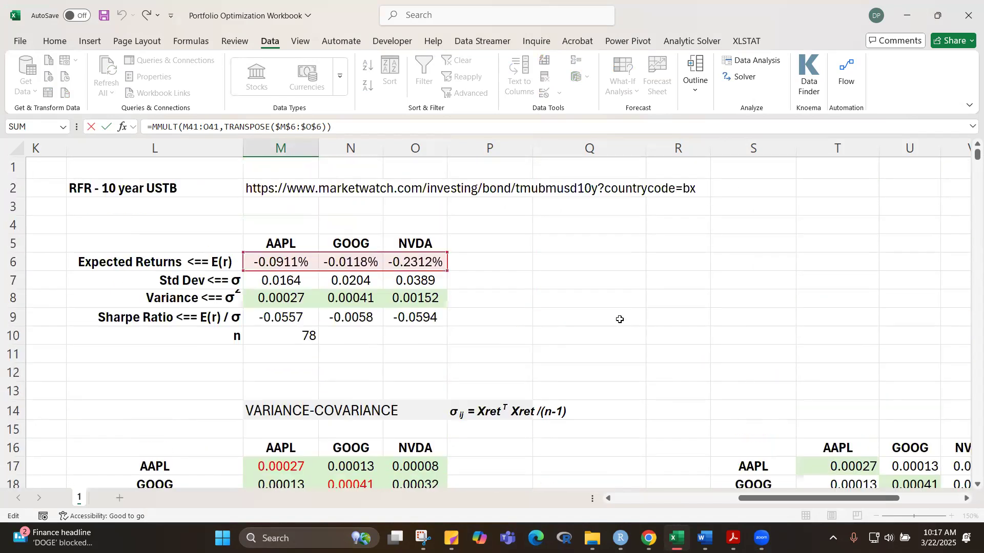
{"action": "scroll", "coordinate": [579, 318], "scroll_direction": "down", "scroll_amount": 4}
{"action": "scroll", "coordinate": [573, 336], "scroll_direction": "down", "scroll_amount": 8}
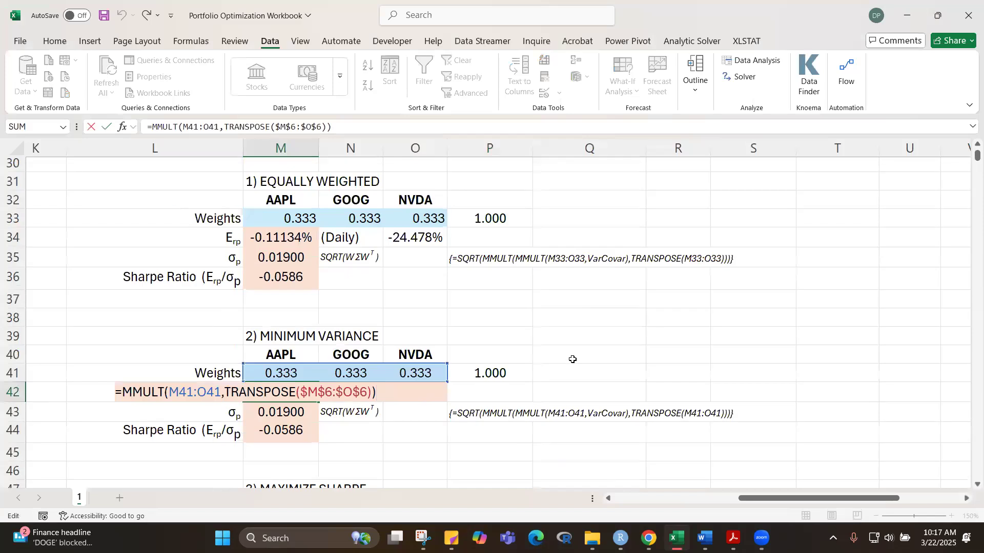
{"action": "key", "text": "ctrl+Return"}
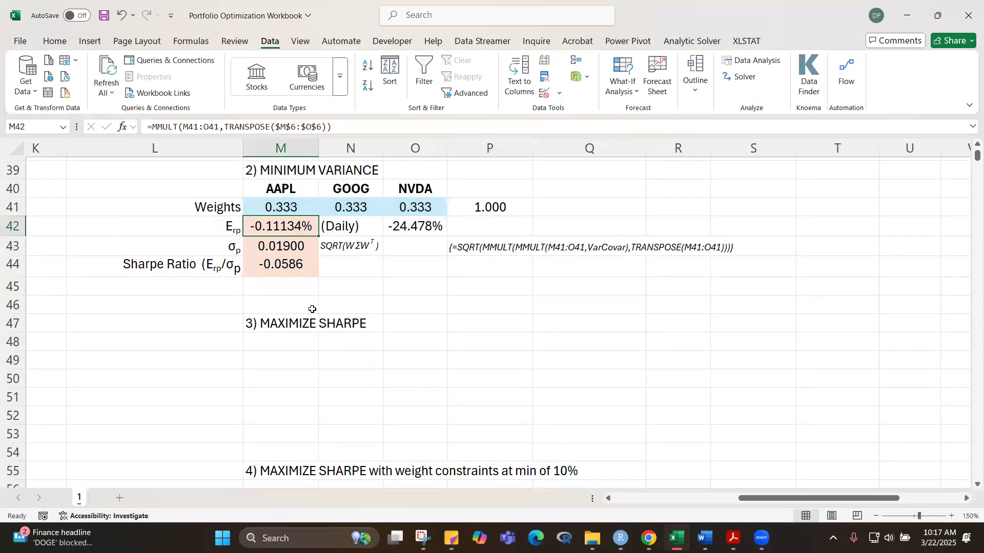
Step: Examine the portfolio standard deviation formula in M43, keeping it as an array formula, and the Sharpe ratio formula in M44
{"action": "left_click", "coordinate": [288, 246]}
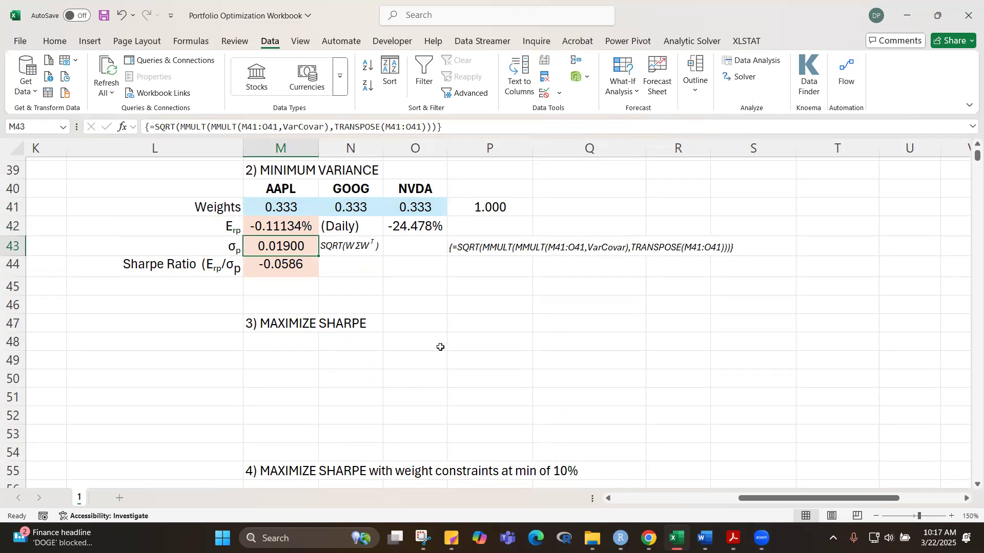
{"action": "key", "text": "F2"}
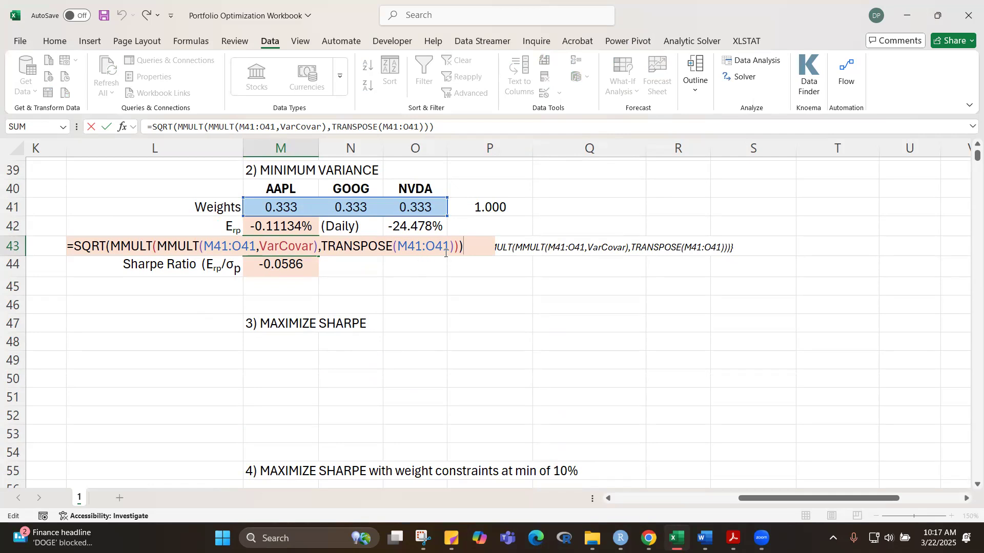
{"action": "key", "text": "ctrl+shift+Return"}
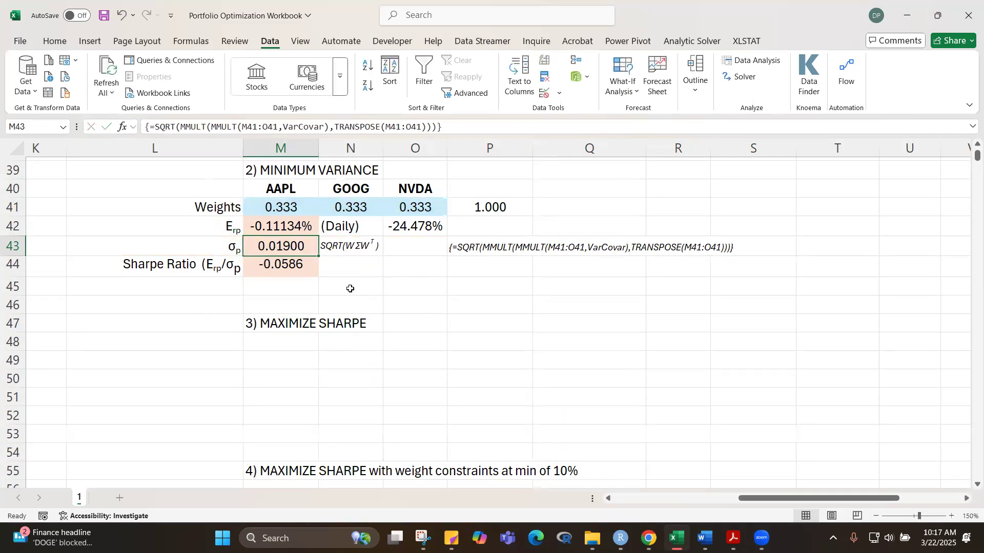
{"action": "left_click", "coordinate": [300, 267]}
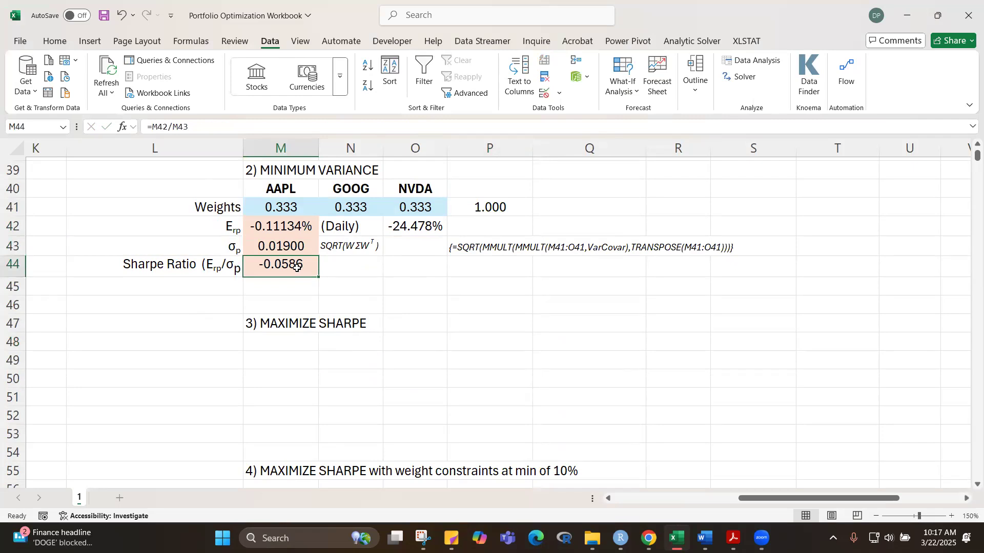
{"action": "left_click", "coordinate": [512, 361]}
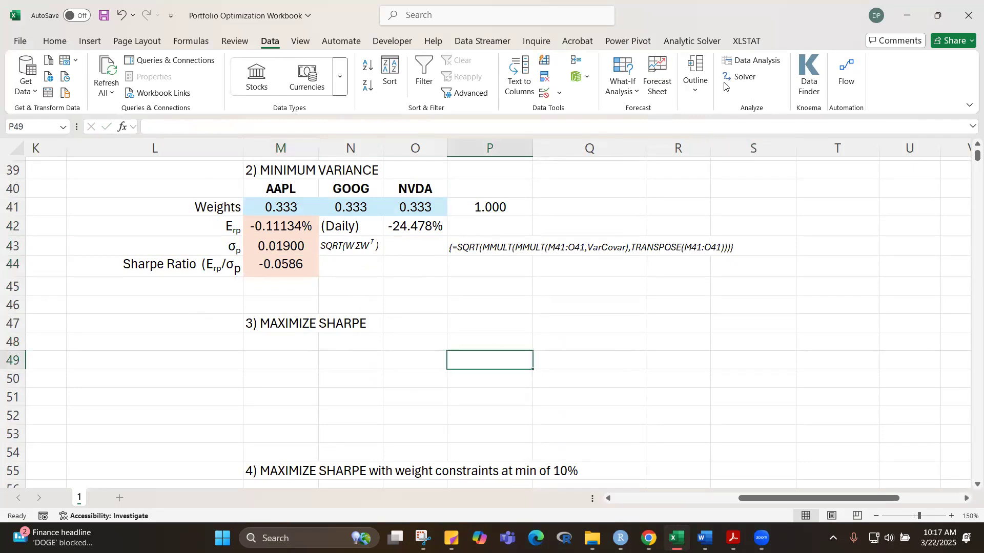
Step: Set up Solver to minimize the portfolio standard deviation in M43 by changing the weights in M41:O41
{"action": "left_click", "coordinate": [744, 78]}
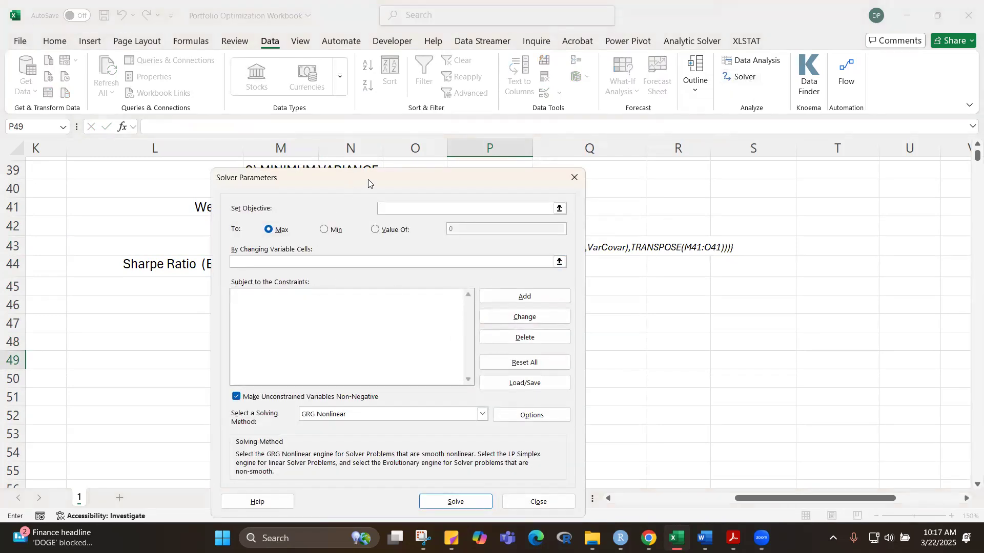
{"action": "left_click_drag", "start_coordinate": [369, 179], "coordinate": [761, 182]}
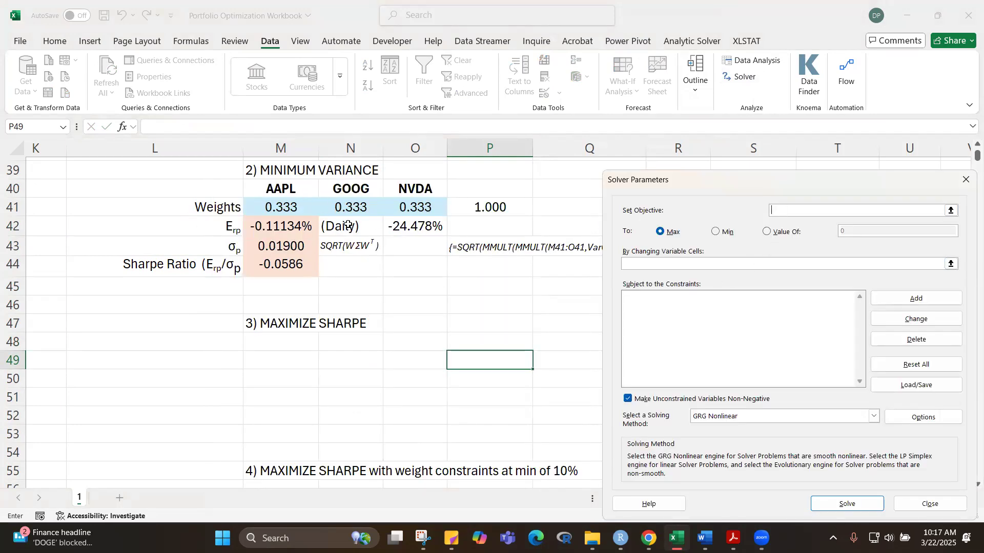
{"action": "left_click", "coordinate": [280, 245]}
{"action": "left_click", "coordinate": [716, 231]}
{"action": "left_click", "coordinate": [712, 263]}
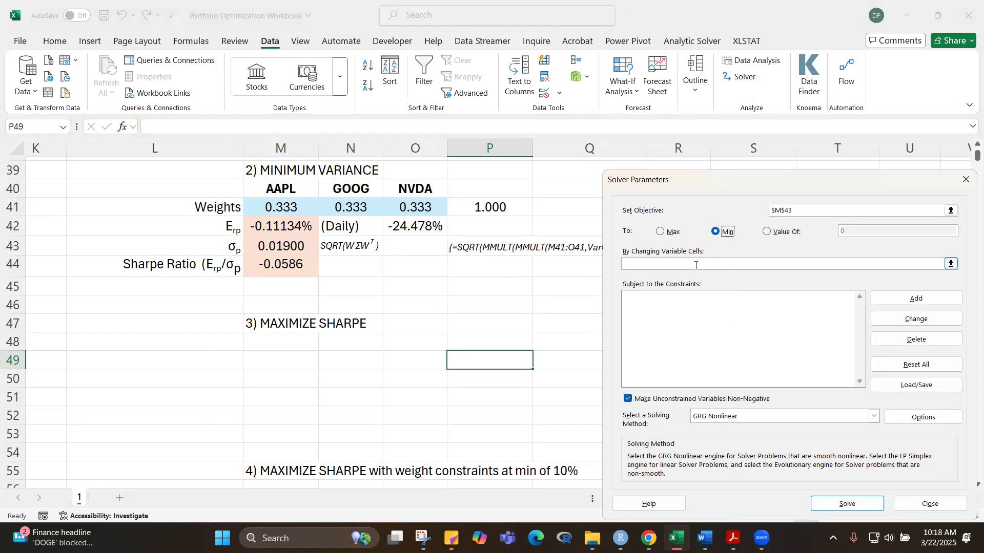
{"action": "left_click_drag", "start_coordinate": [285, 208], "coordinate": [421, 207]}
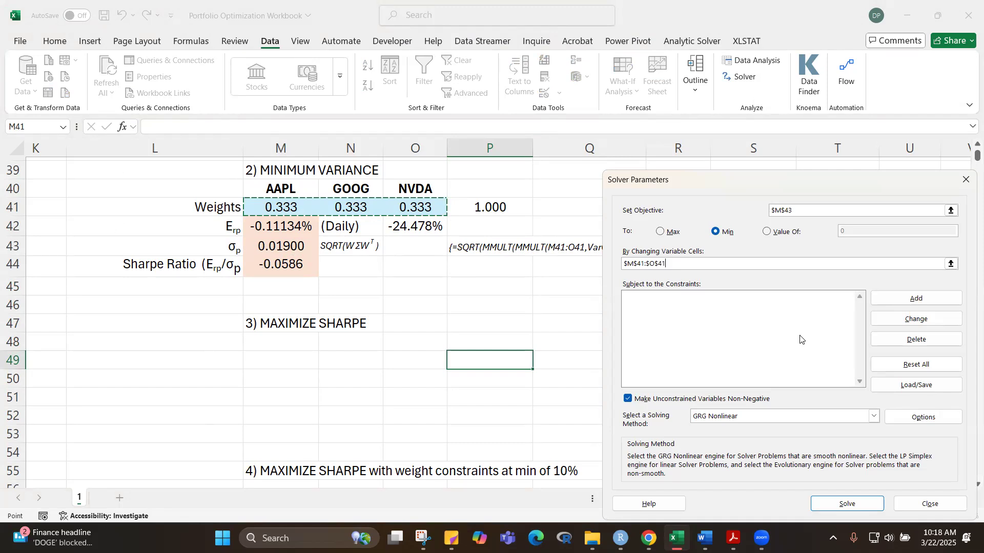
Step: Add a Solver constraint requiring the sum of weights in P41 to equal 1
{"action": "left_click", "coordinate": [917, 299]}
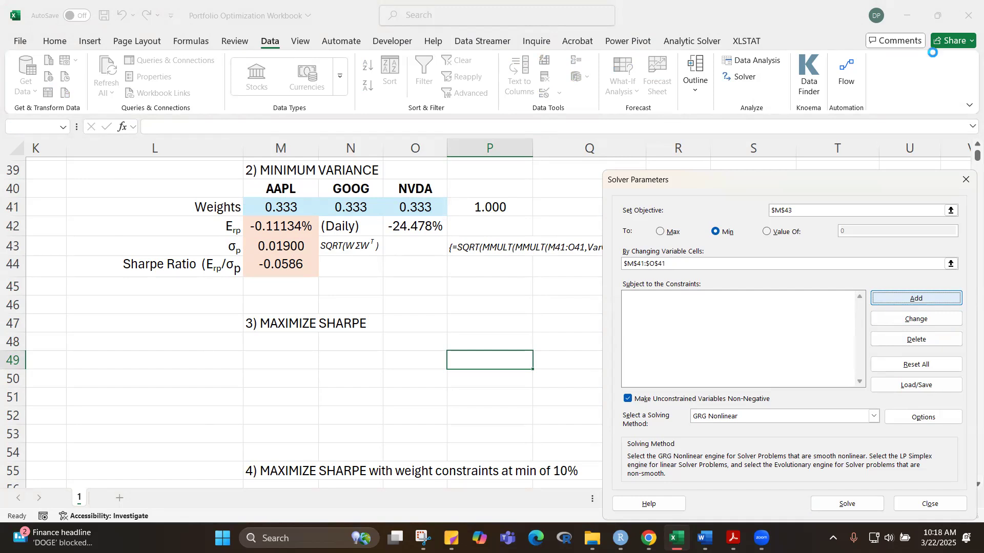
{"action": "key", "text": "Escape"}
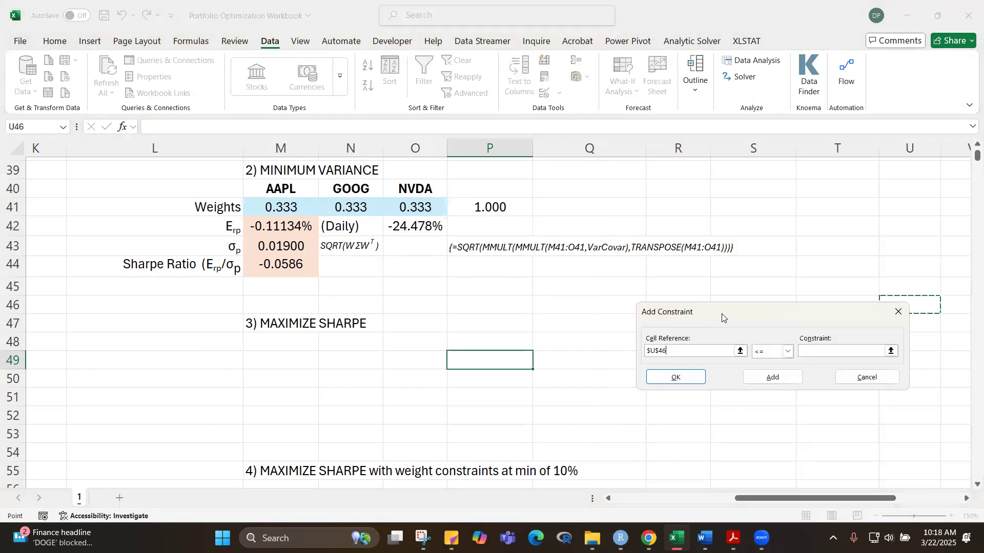
{"action": "left_click_drag", "start_coordinate": [718, 309], "coordinate": [535, 252]}
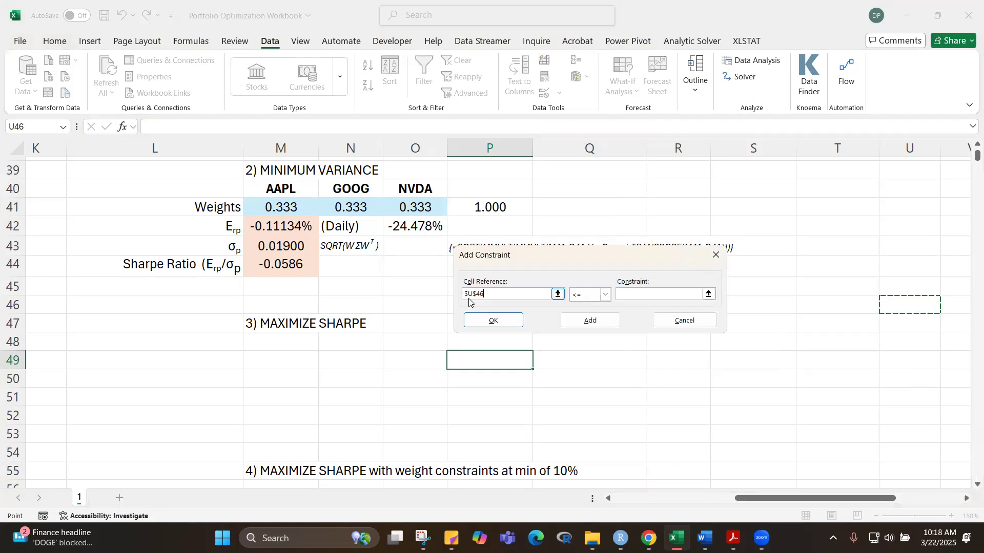
{"action": "left_click", "coordinate": [474, 295]}
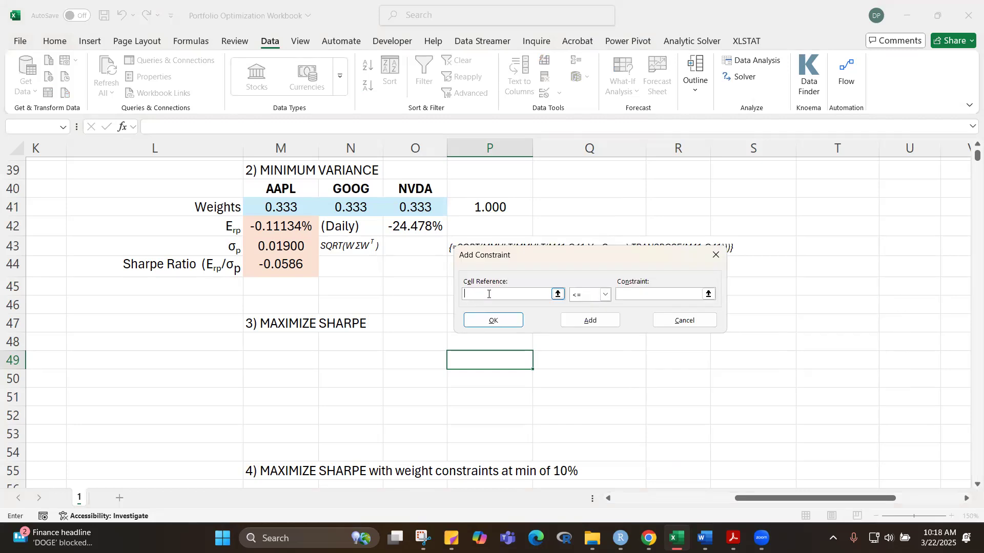
{"action": "left_click", "coordinate": [500, 207]}
{"action": "left_click", "coordinate": [605, 296]}
{"action": "left_click", "coordinate": [581, 316]}
{"action": "type", "text": "1"}
{"action": "left_click", "coordinate": [494, 321]}
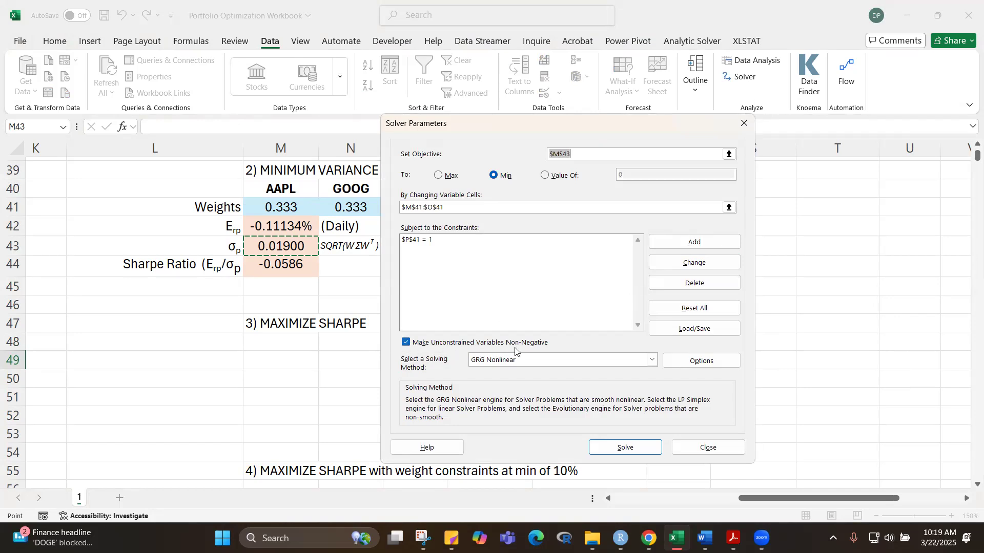
Step: Solve for the minimum variance weights with the GRG Nonlinear method and keep the Solver solution
{"action": "left_click_drag", "start_coordinate": [519, 124], "coordinate": [691, 228]}
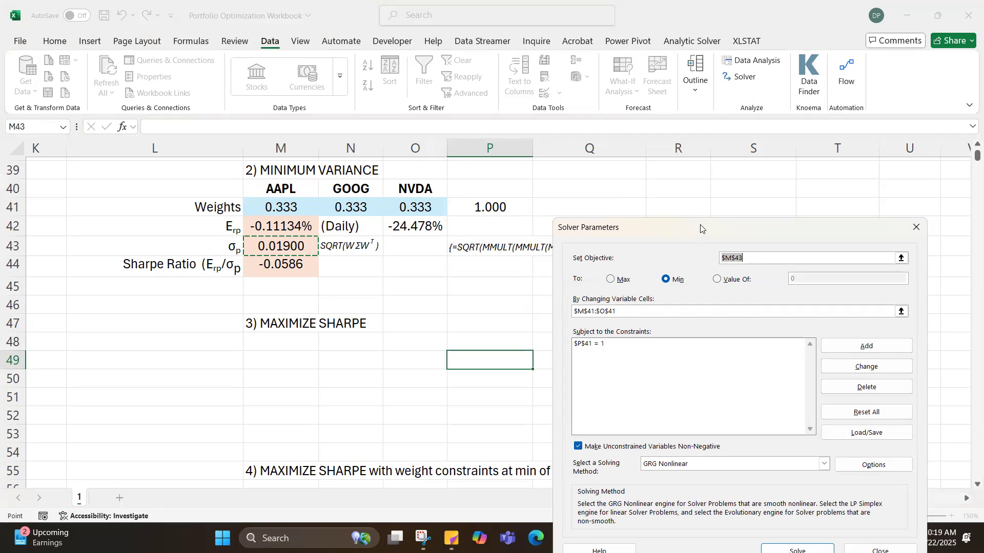
{"action": "left_click_drag", "start_coordinate": [701, 228], "coordinate": [600, 103]}
{"action": "left_click", "coordinate": [700, 427]}
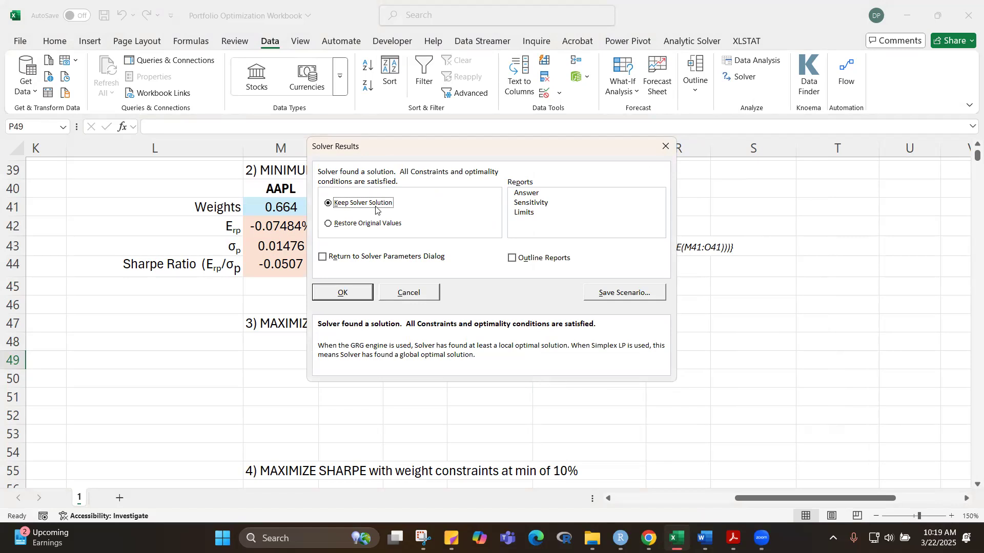
{"action": "left_click", "coordinate": [344, 293]}
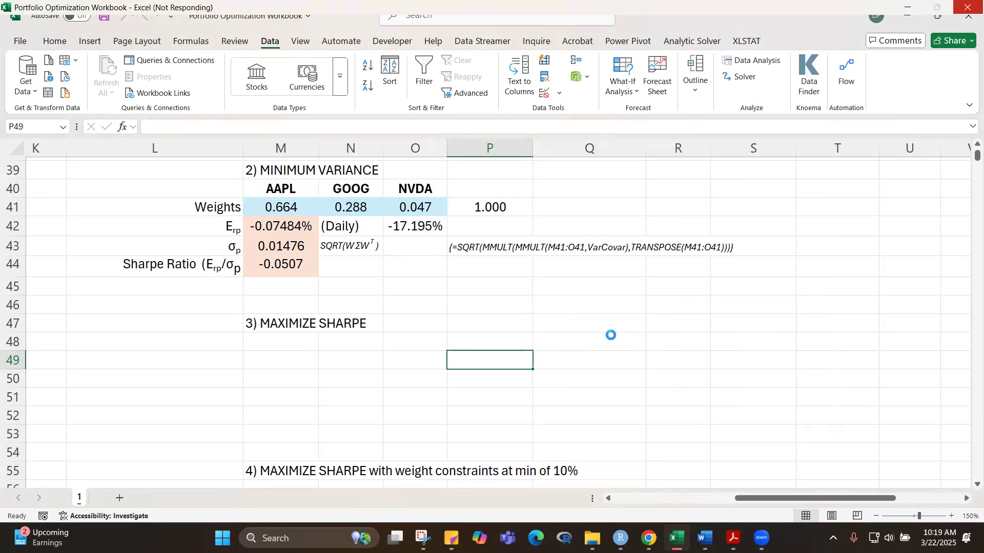
{"action": "left_click", "coordinate": [611, 336]}
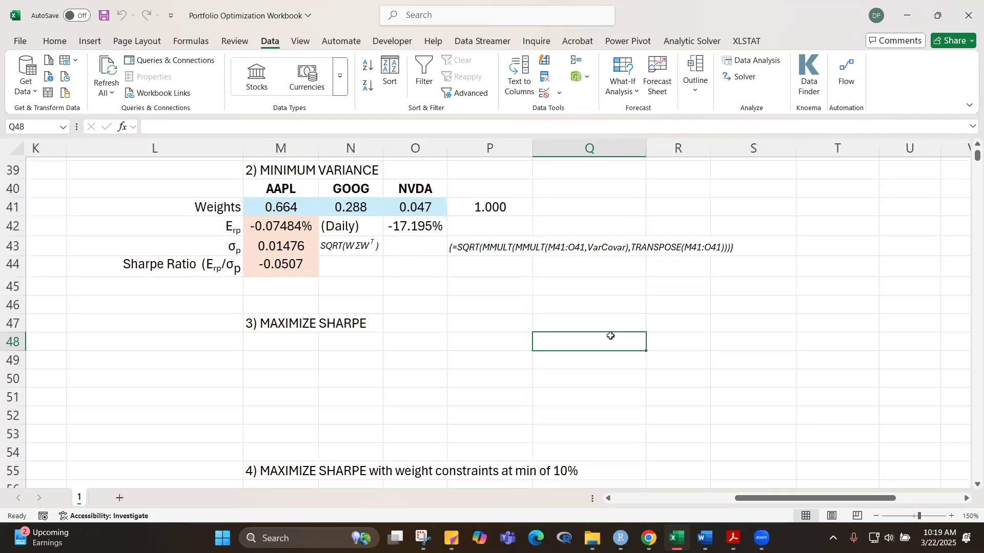
Step: Compare the minimum variance portfolio's standard deviation in M43 with the individual stocks' values in M7:O7 and the equally weighted portfolio's
{"action": "left_click", "coordinate": [352, 312]}
{"action": "left_click", "coordinate": [283, 226]}
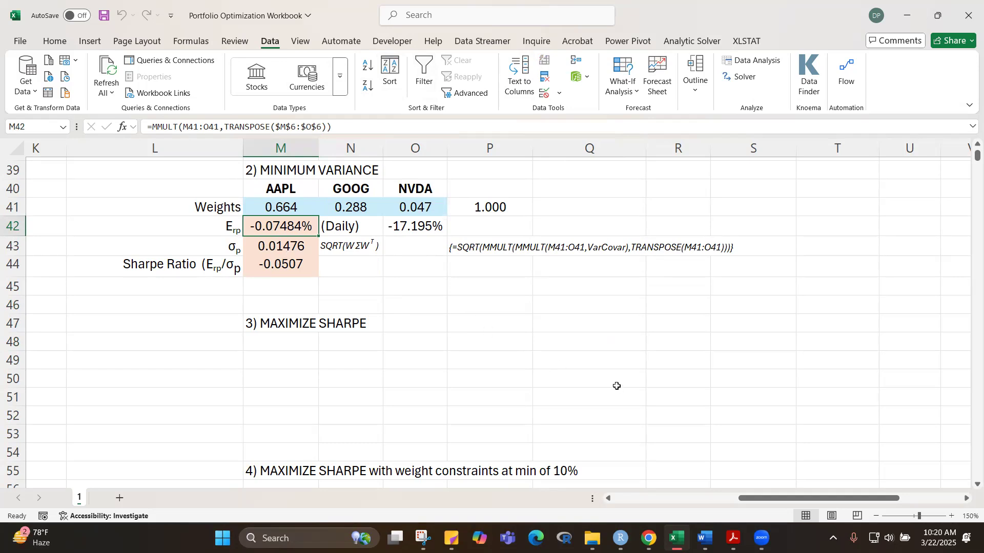
{"action": "left_click", "coordinate": [288, 247]}
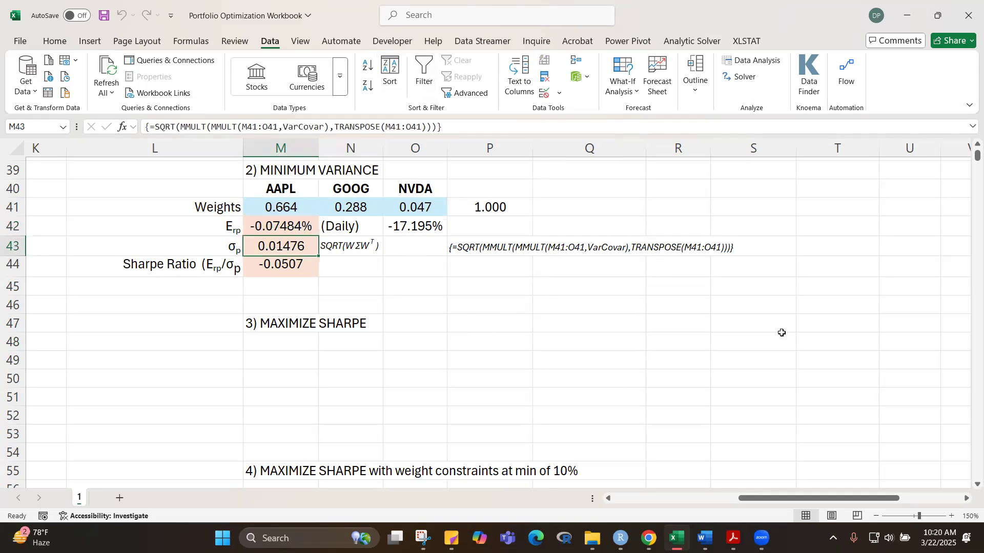
{"action": "scroll", "coordinate": [725, 404], "scroll_direction": "up", "scroll_amount": 13}
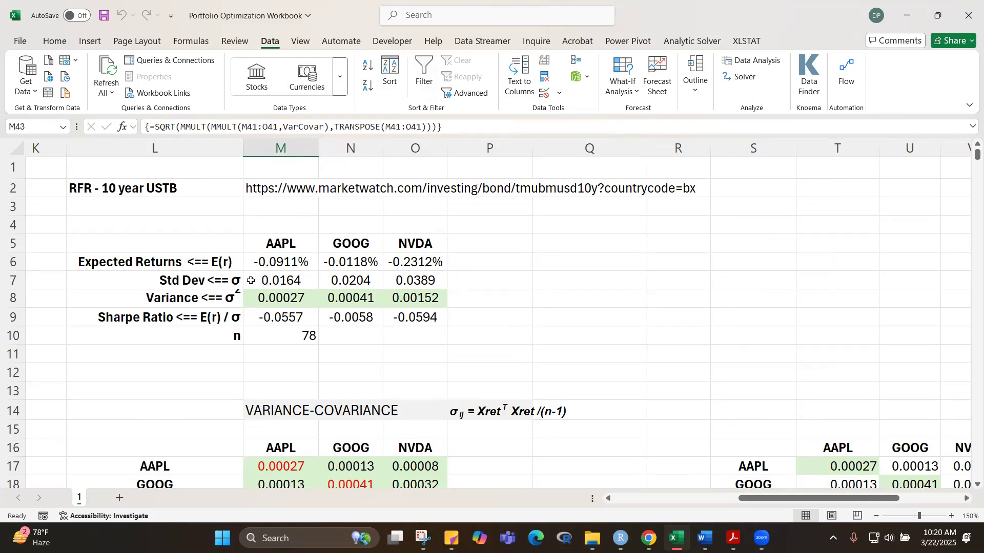
{"action": "left_click", "coordinate": [276, 281]}
{"action": "left_click_drag", "start_coordinate": [346, 283], "coordinate": [425, 282]}
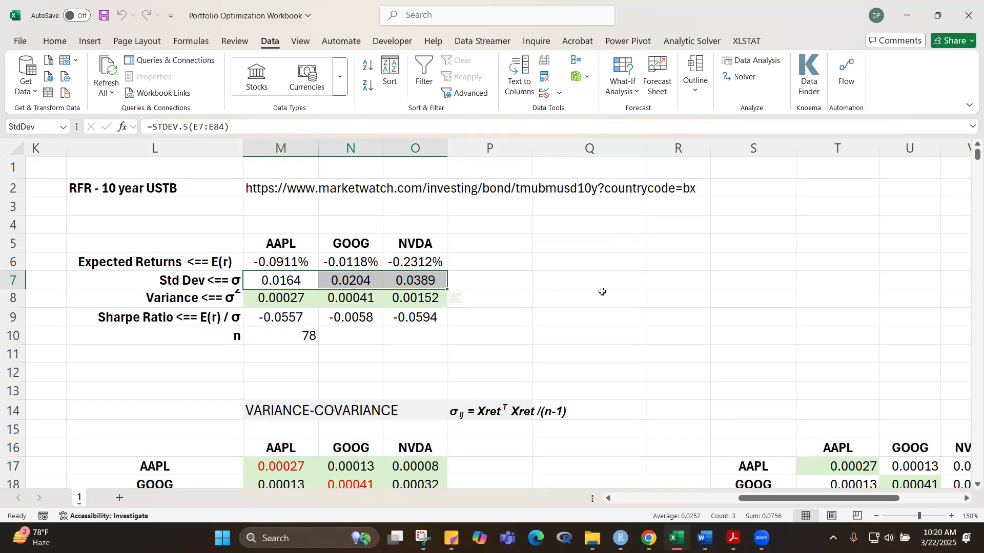
{"action": "scroll", "coordinate": [602, 305], "scroll_direction": "down", "scroll_amount": 9}
{"action": "scroll", "coordinate": [601, 306], "scroll_direction": "down", "scroll_amount": 3}
{"action": "scroll", "coordinate": [602, 307], "scroll_direction": "up", "scroll_amount": 3}
{"action": "scroll", "coordinate": [601, 307], "scroll_direction": "up", "scroll_amount": 2}
{"action": "scroll", "coordinate": [600, 310], "scroll_direction": "down", "scroll_amount": 5}
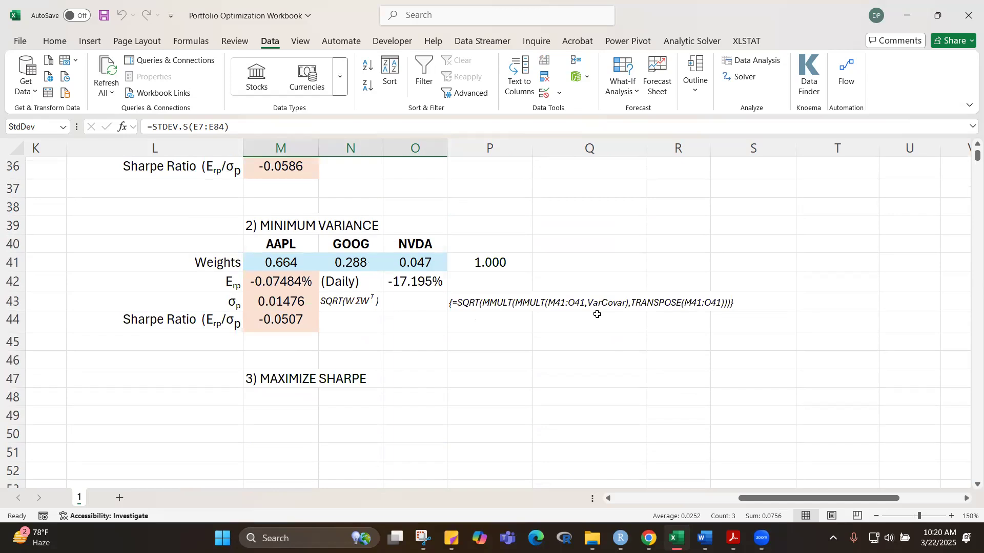
{"action": "left_click", "coordinate": [340, 340]}
{"action": "left_click", "coordinate": [290, 302]}
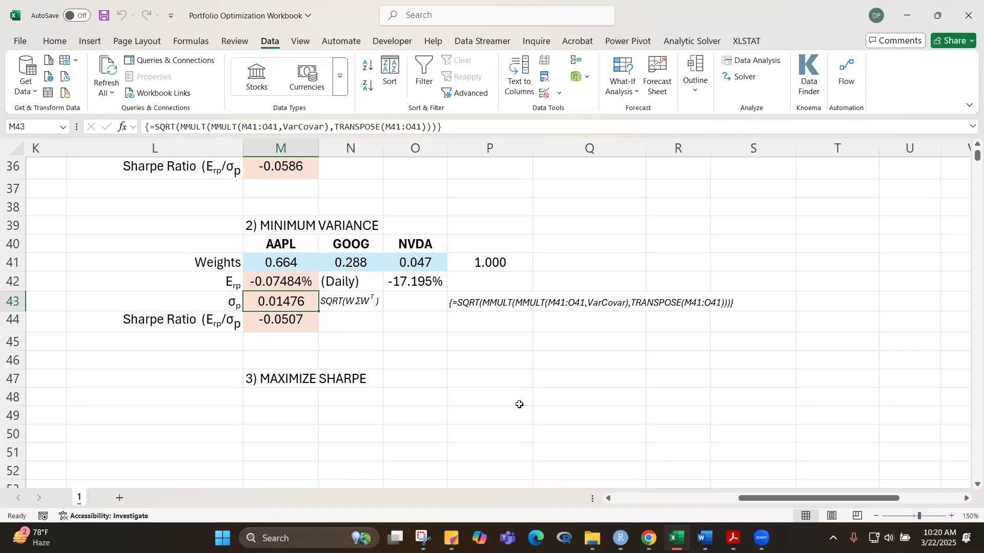
{"action": "scroll", "coordinate": [520, 403], "scroll_direction": "up", "scroll_amount": 2}
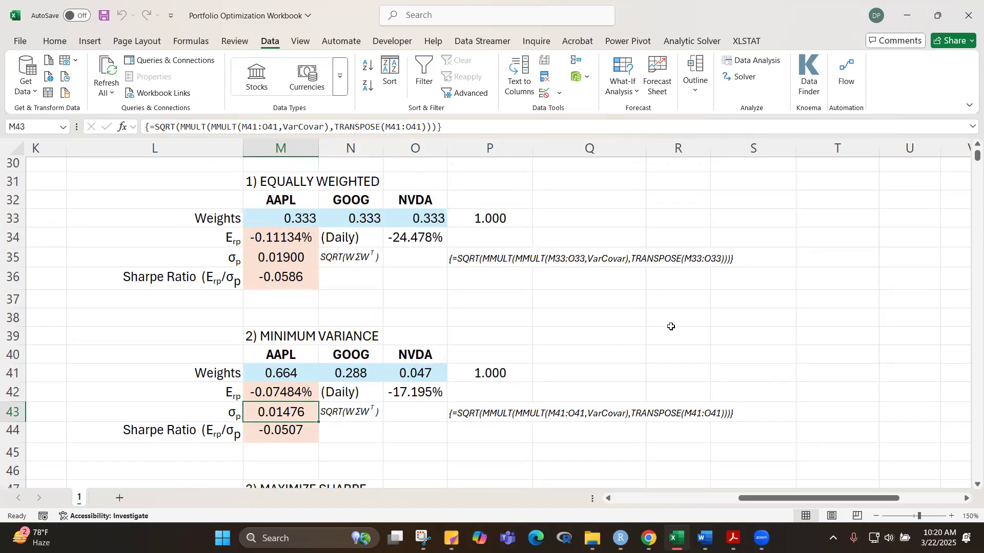
{"action": "scroll", "coordinate": [671, 327], "scroll_direction": "down", "scroll_amount": 1}
{"action": "scroll", "coordinate": [671, 334], "scroll_direction": "down", "scroll_amount": 2}
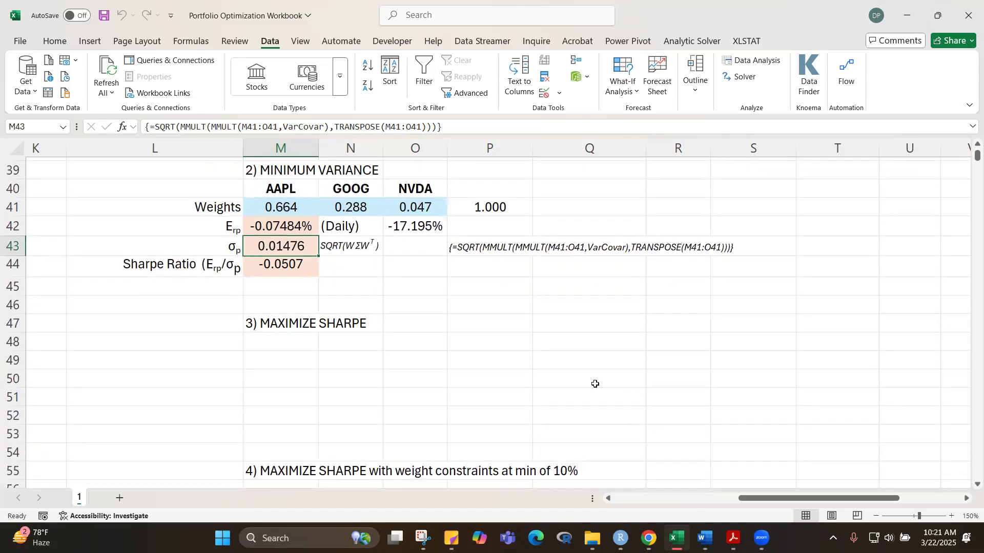
Step: Copy the minimum variance block L40:P44 to L48, under the 3) MAXIMIZE SHARPE heading
{"action": "left_click_drag", "start_coordinate": [176, 189], "coordinate": [508, 270]}
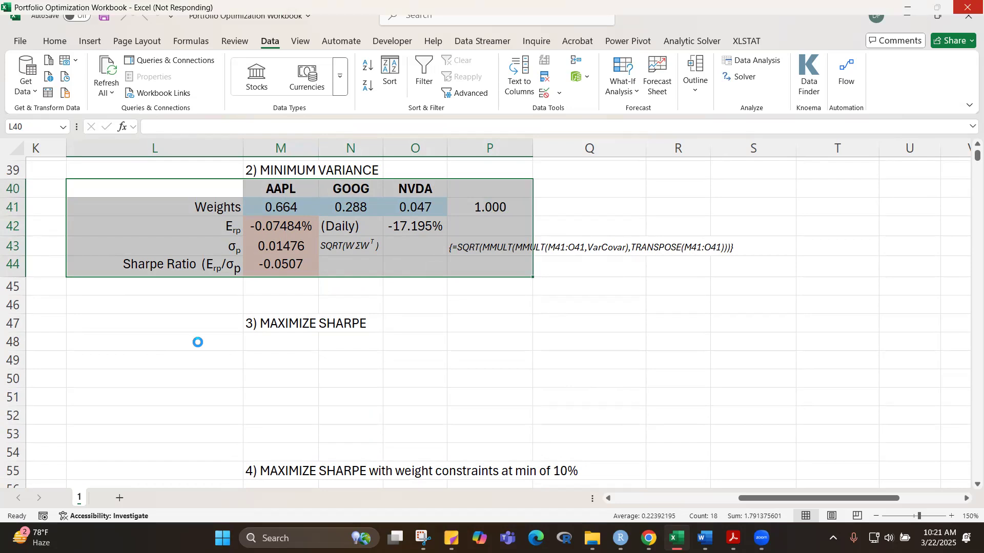
{"action": "key", "text": "ctrl+c"}
{"action": "left_click", "coordinate": [198, 342]}
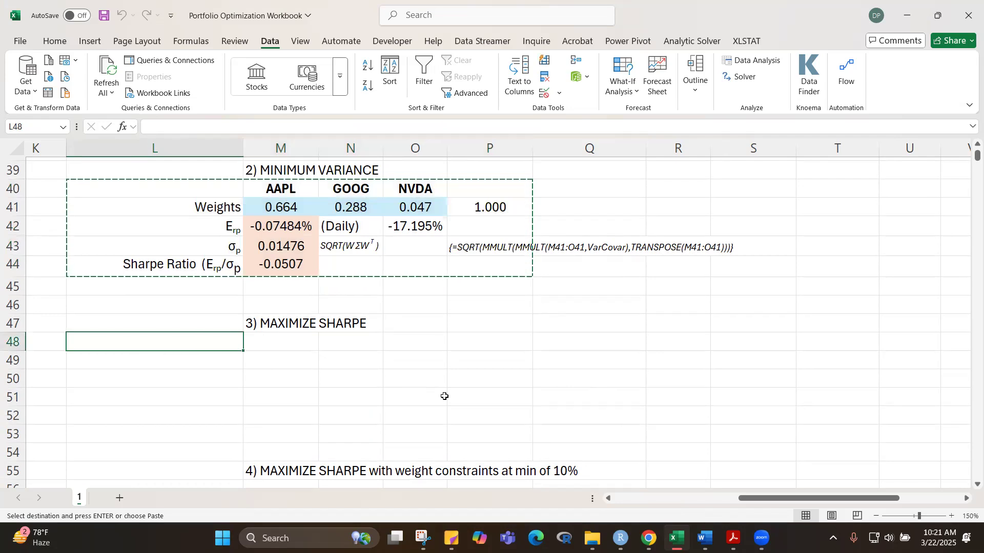
{"action": "key", "text": "ctrl+v"}
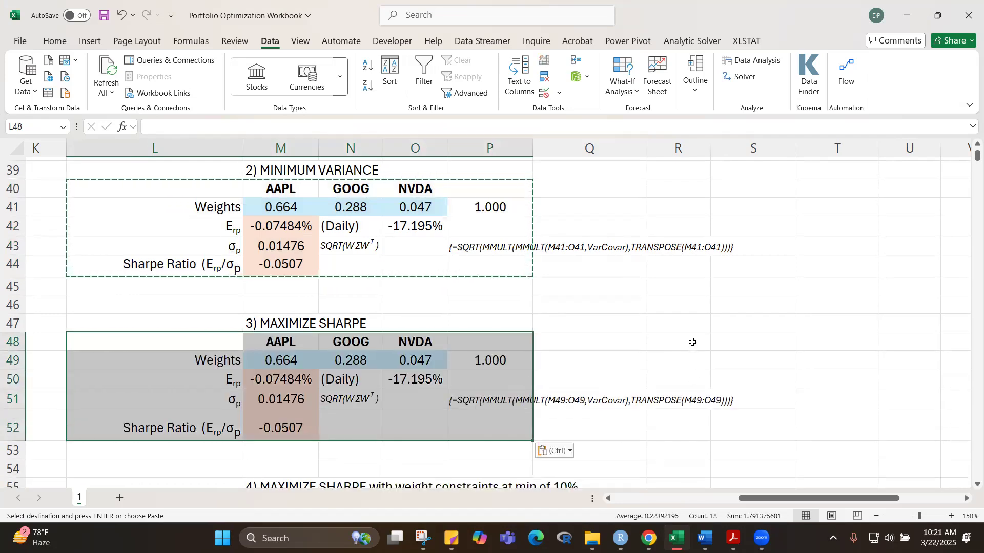
{"action": "left_click", "coordinate": [693, 343]}
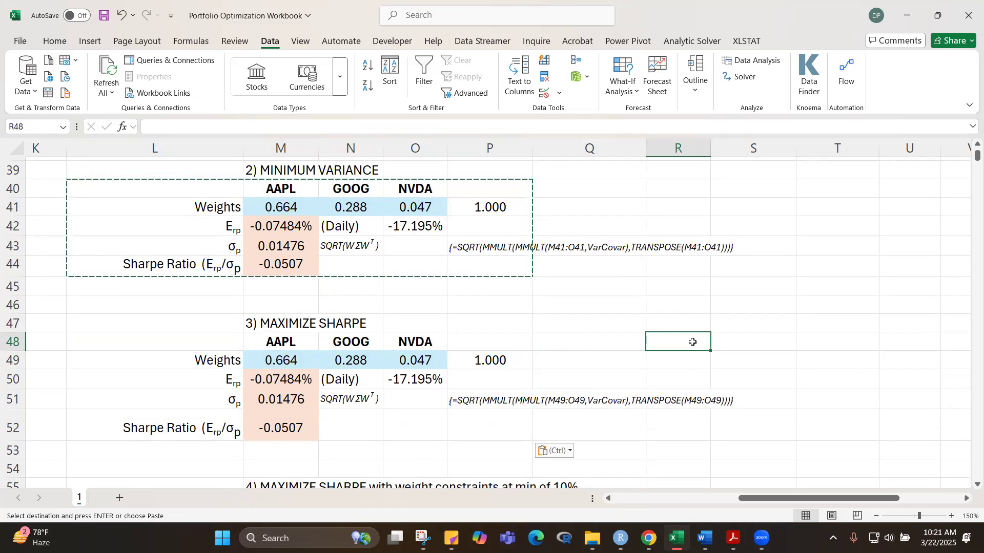
{"action": "left_click", "coordinate": [846, 451]}
{"action": "key", "text": "Escape"}
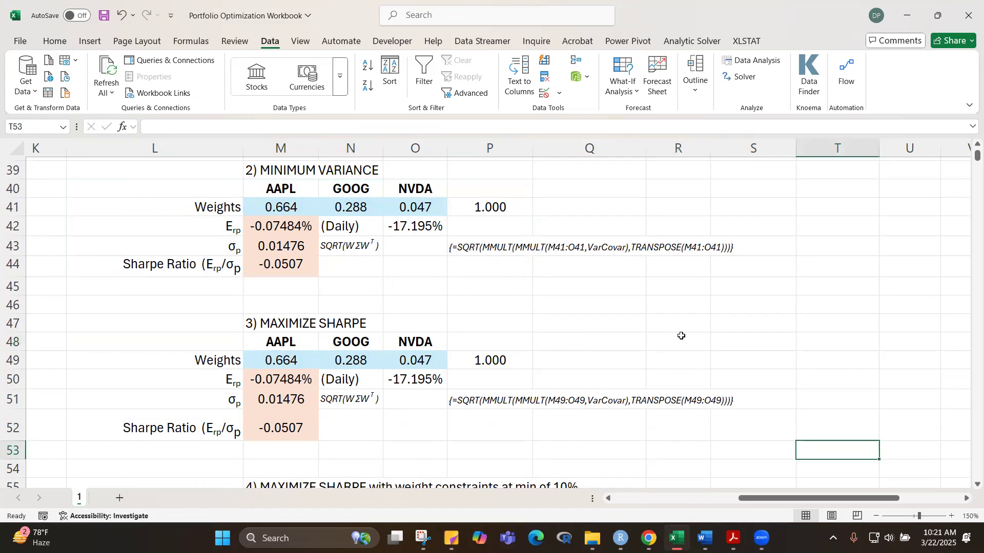
{"action": "left_click", "coordinate": [680, 340]}
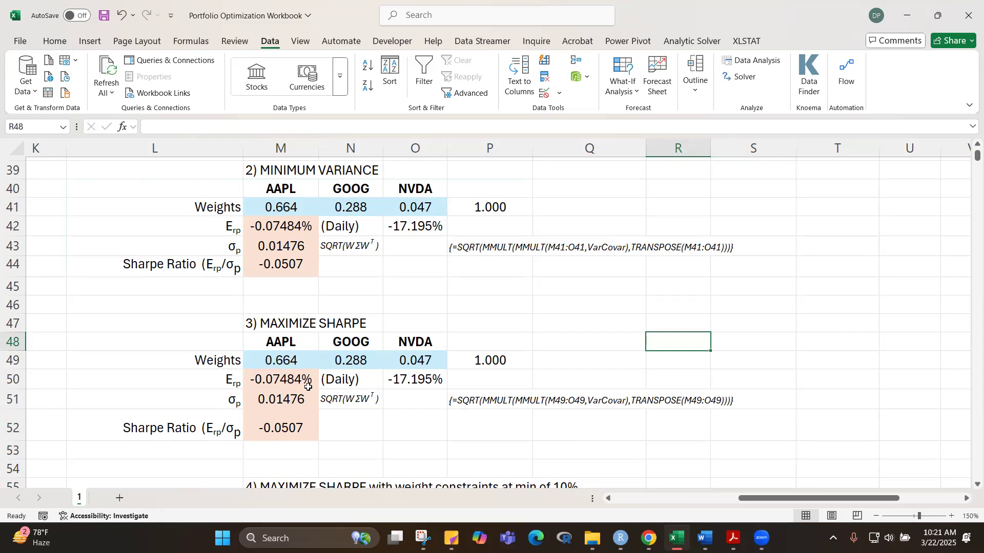
Step: Reset all Solver settings and set it up to maximize the Sharpe ratio in M52 by changing the weights in M49:O49
{"action": "left_click", "coordinate": [738, 77]}
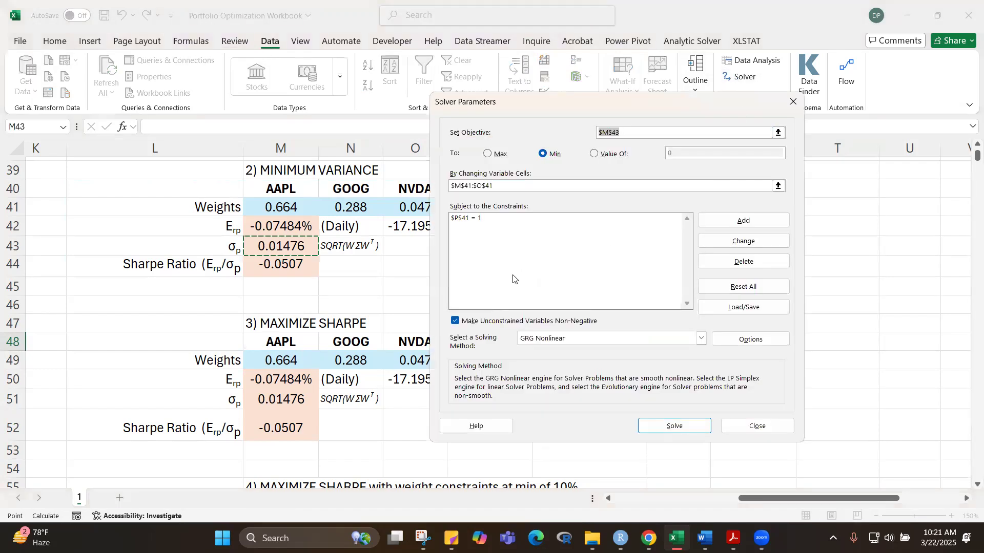
{"action": "left_click", "coordinate": [746, 287]}
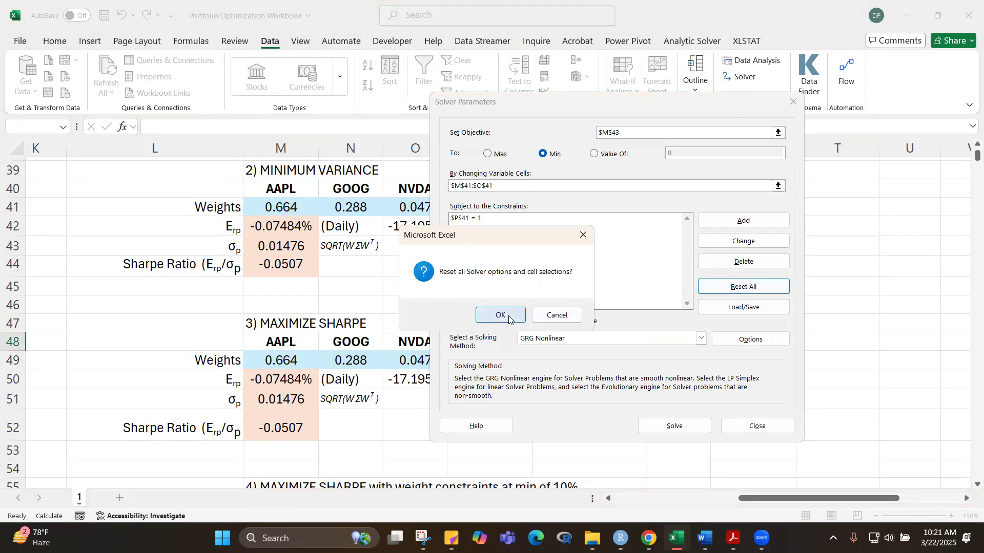
{"action": "left_click", "coordinate": [509, 317]}
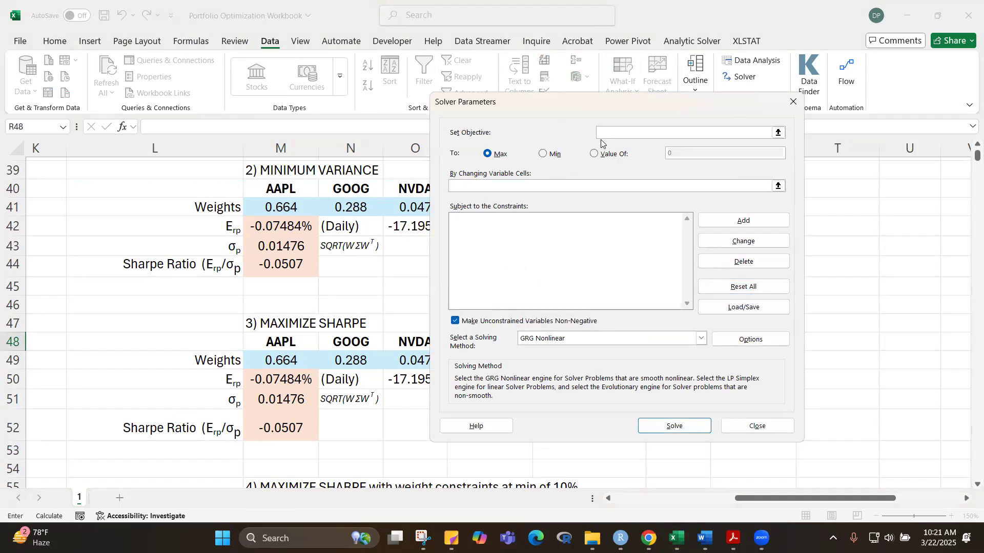
{"action": "left_click_drag", "start_coordinate": [613, 106], "coordinate": [726, 132]}
{"action": "left_click", "coordinate": [738, 159]}
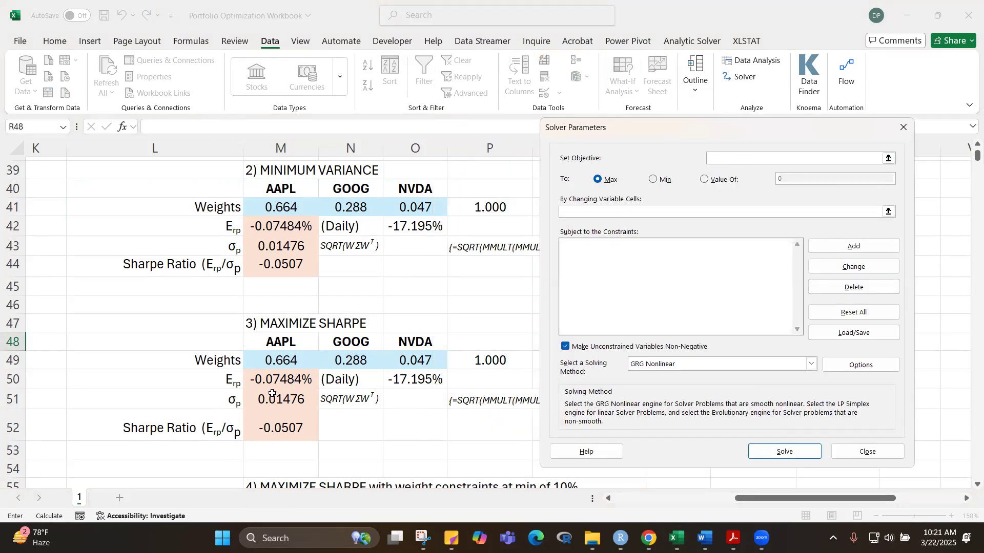
{"action": "left_click", "coordinate": [285, 427]}
{"action": "left_click", "coordinate": [603, 211]}
{"action": "left_click_drag", "start_coordinate": [290, 360], "coordinate": [395, 359]}
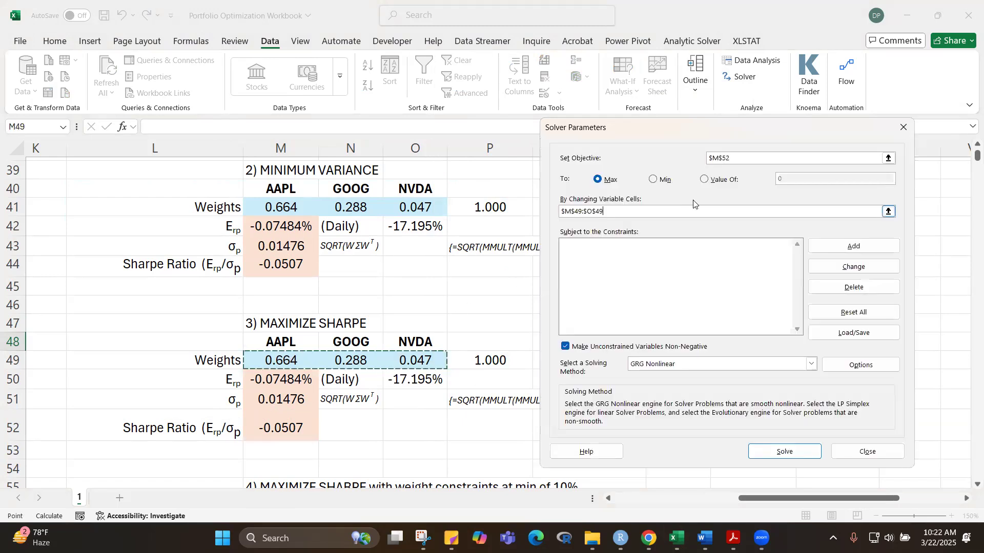
Step: Add a Solver constraint requiring the sum of weights in P49 to equal 1
{"action": "left_click", "coordinate": [836, 248]}
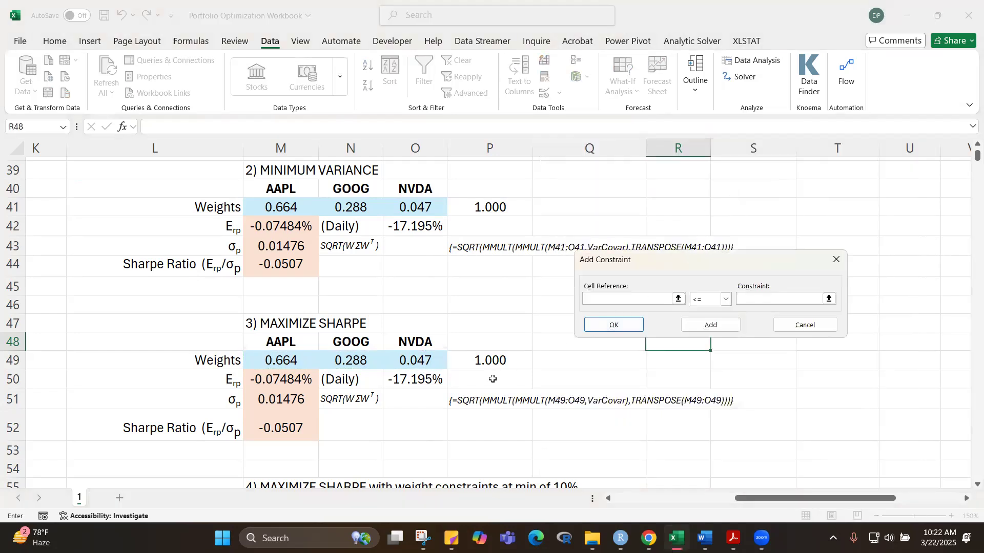
{"action": "left_click", "coordinate": [487, 363]}
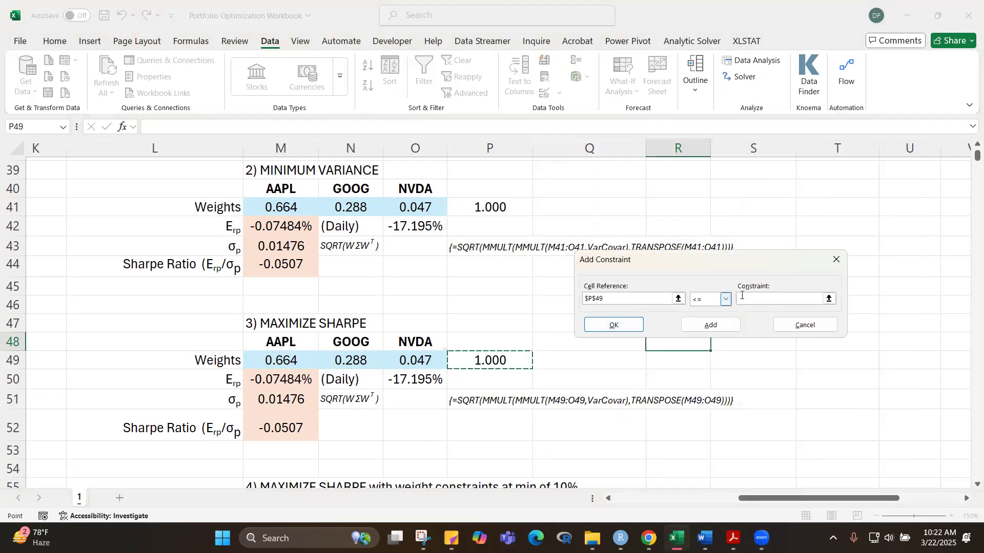
{"action": "left_click", "coordinate": [728, 304]}
{"action": "left_click", "coordinate": [699, 320]}
{"action": "left_click", "coordinate": [750, 298]}
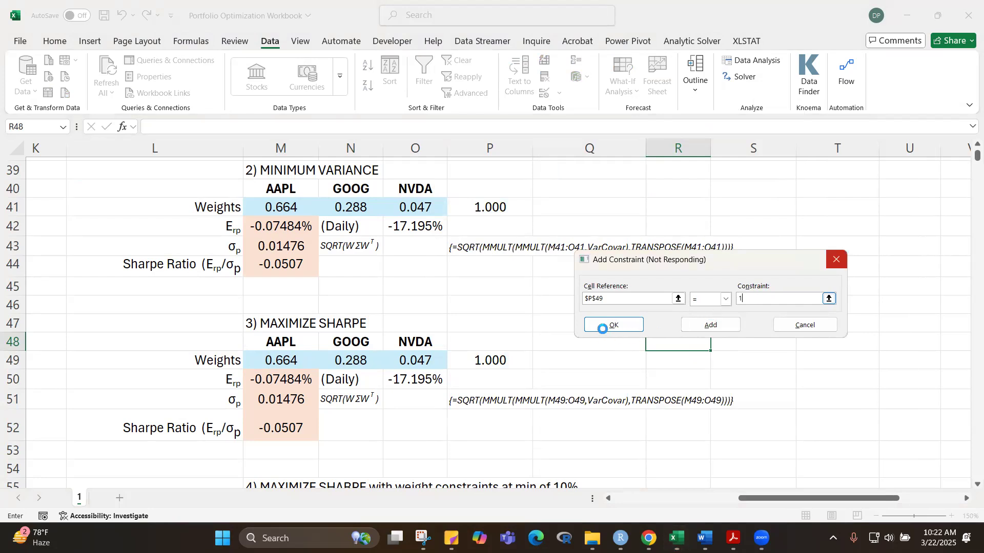
{"action": "left_click", "coordinate": [603, 328]}
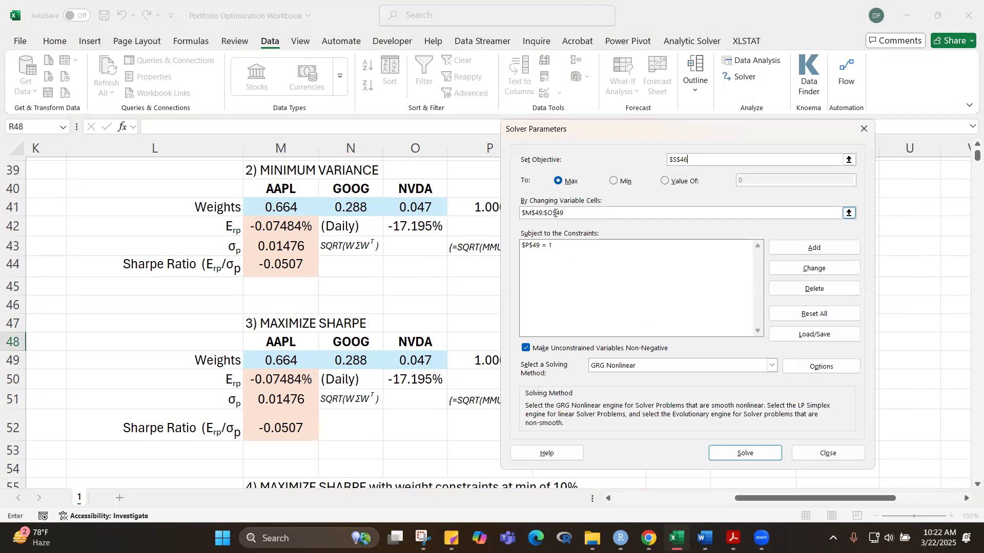
Step: Correct the Solver objective to M52, solve for the maximum Sharpe weights with GRG Nonlinear, and keep the Solver solution
{"action": "left_click", "coordinate": [738, 454]}
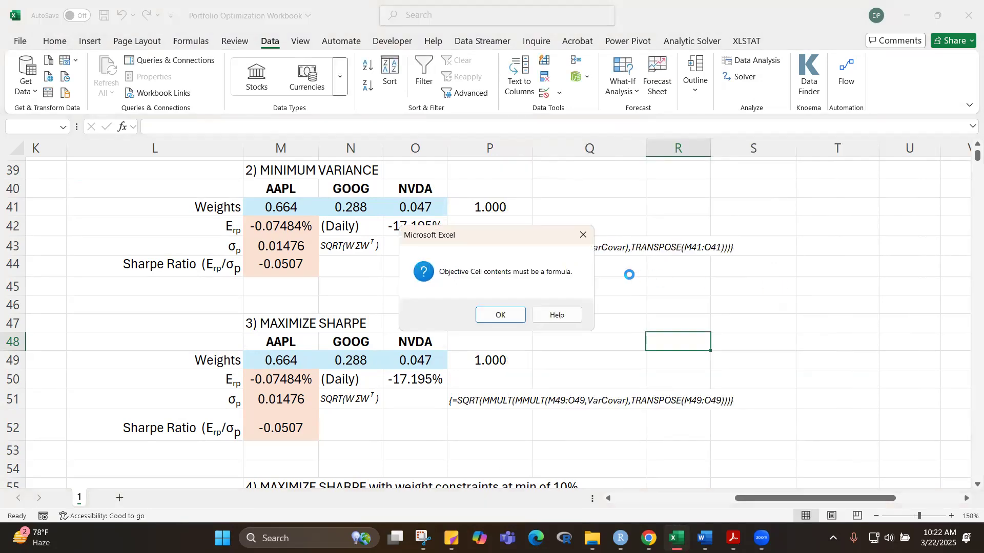
{"action": "left_click", "coordinate": [501, 315]}
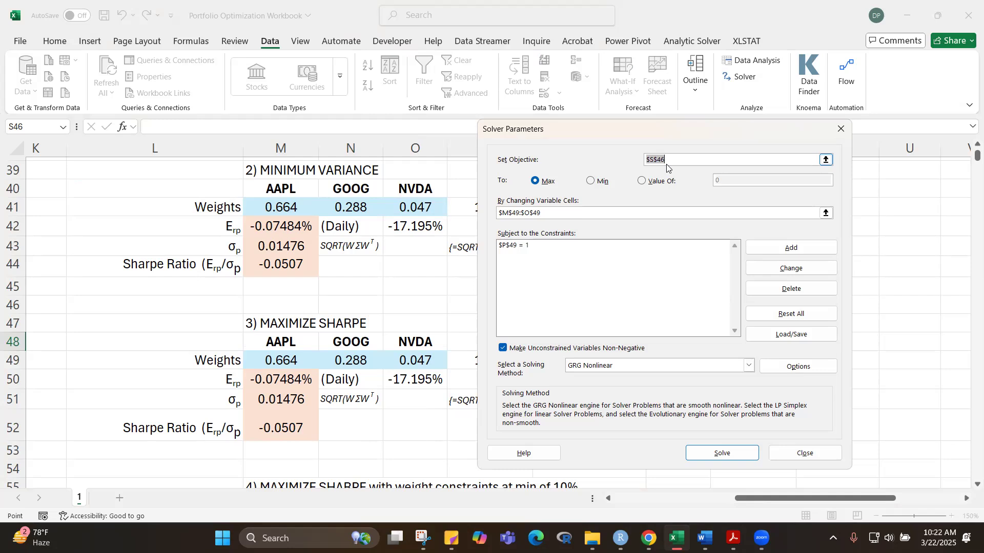
{"action": "key", "text": "BackSpace"}
{"action": "left_click", "coordinate": [272, 428]}
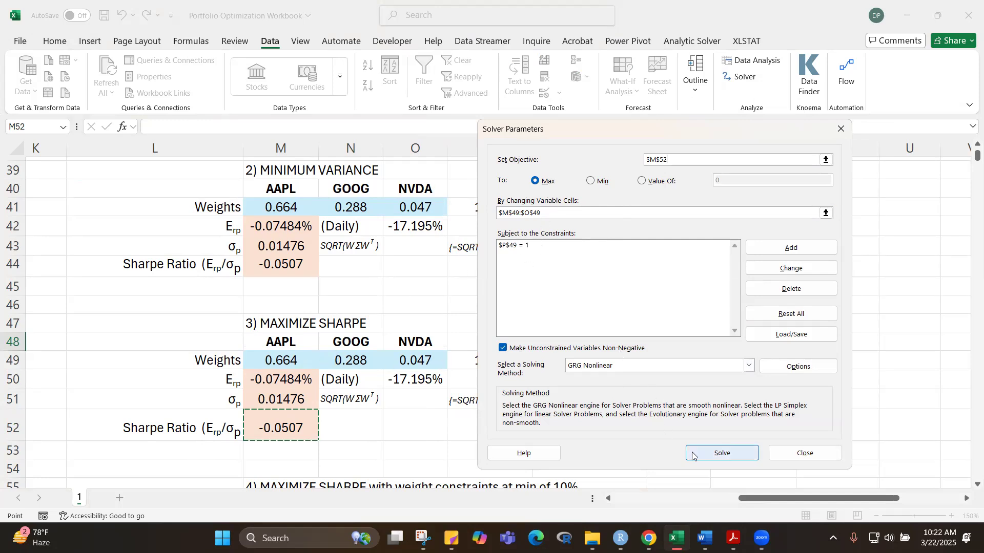
{"action": "left_click", "coordinate": [716, 453]}
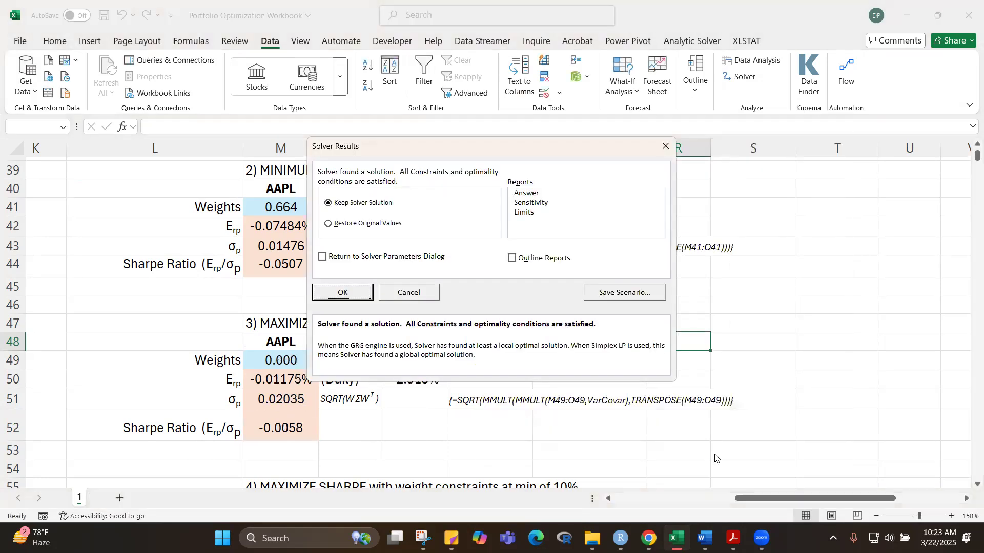
{"action": "left_click", "coordinate": [341, 292]}
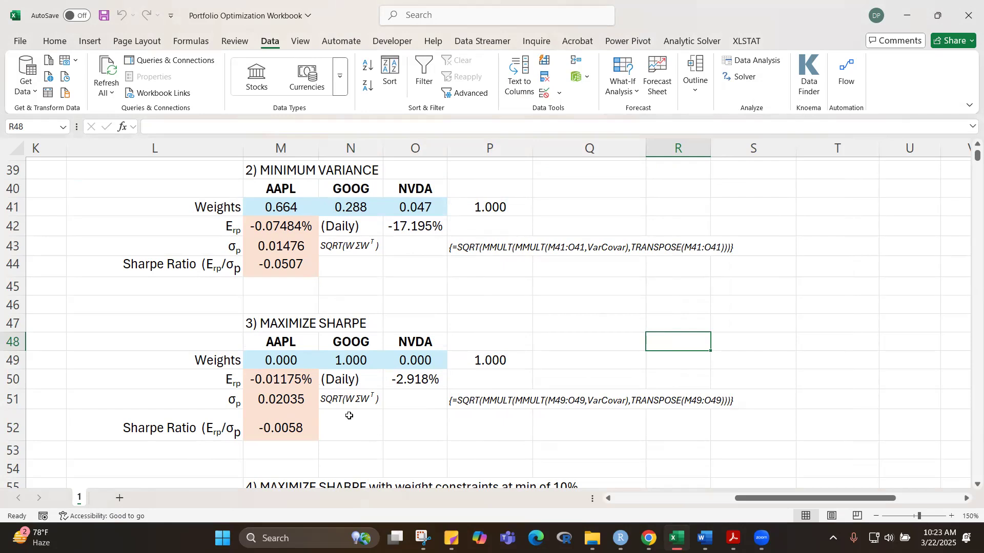
Step: Duplicate worksheet 1 and rename the copy as 2
{"action": "left_click_drag", "start_coordinate": [977, 156], "coordinate": [977, 152]}
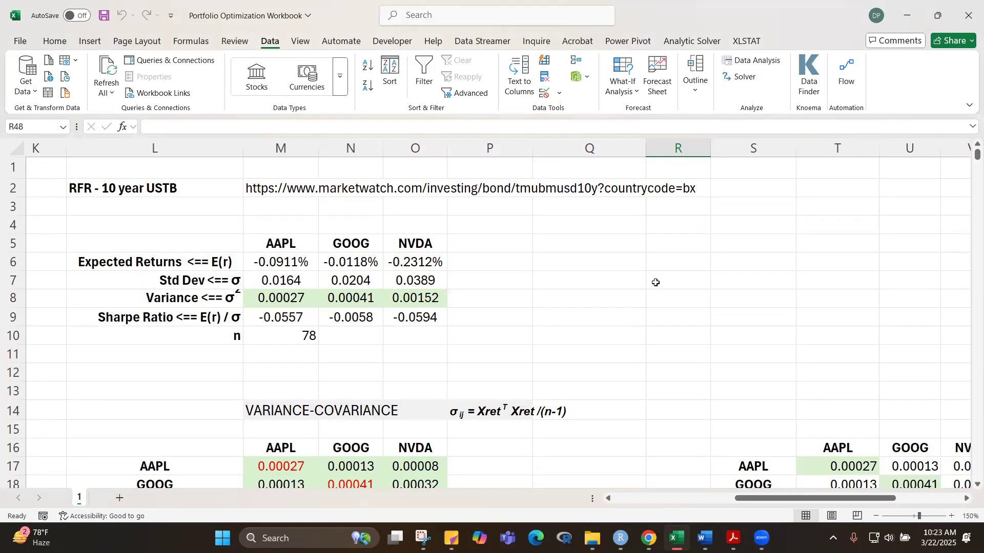
{"action": "left_click_drag", "start_coordinate": [977, 155], "coordinate": [977, 153]}
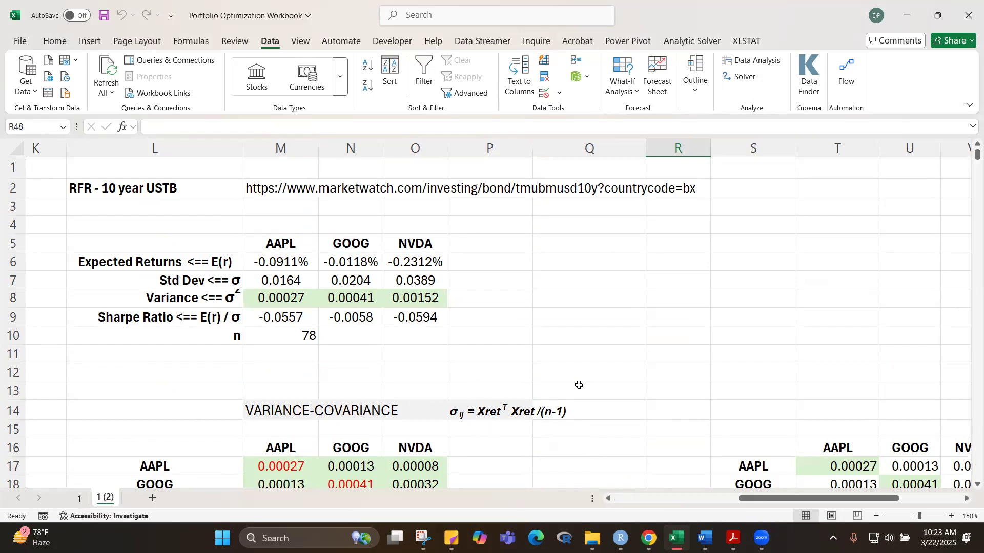
{"action": "right_click", "coordinate": [104, 499]}
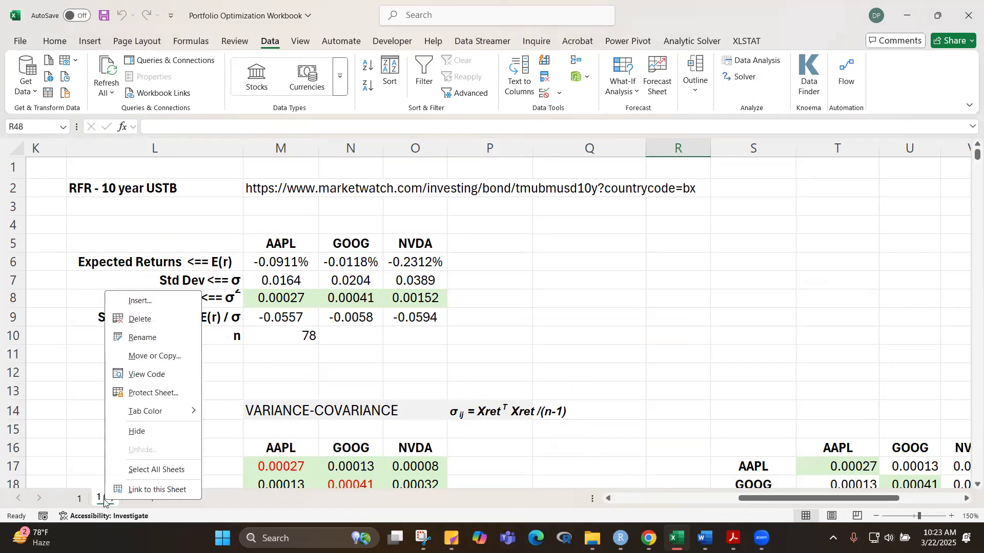
{"action": "left_click", "coordinate": [143, 337]}
{"action": "type", "text": "2"}
{"action": "left_click", "coordinate": [581, 342]}
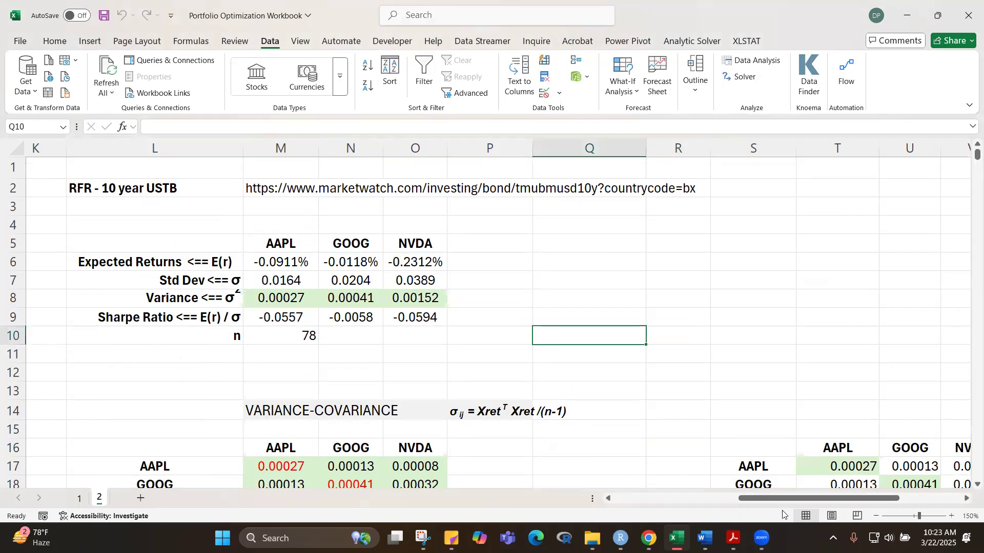
Step: Replace the third ticker in D4 of sheet 2 with META
{"action": "left_click_drag", "start_coordinate": [786, 501], "coordinate": [535, 500]}
{"action": "left_click", "coordinate": [271, 224]}
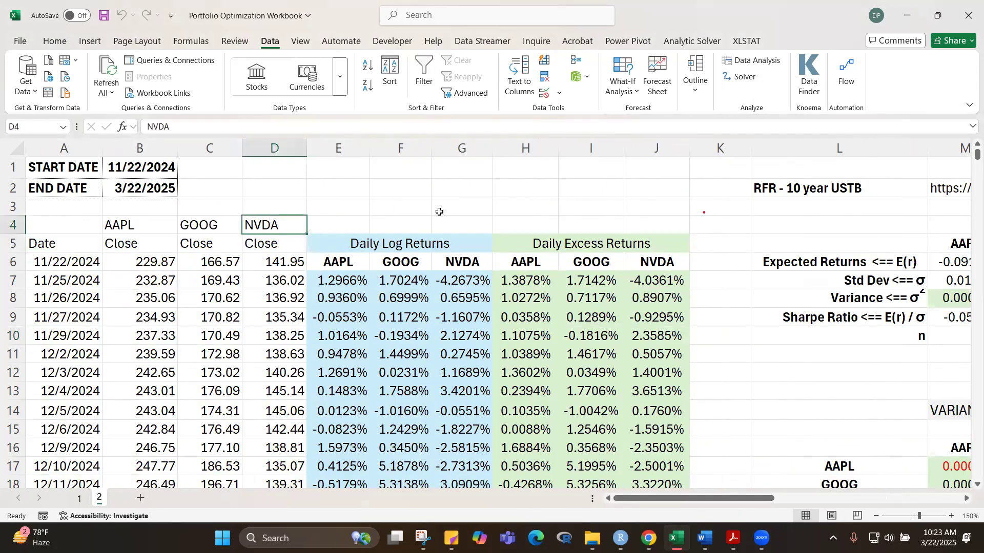
{"action": "type", "text": "me"}
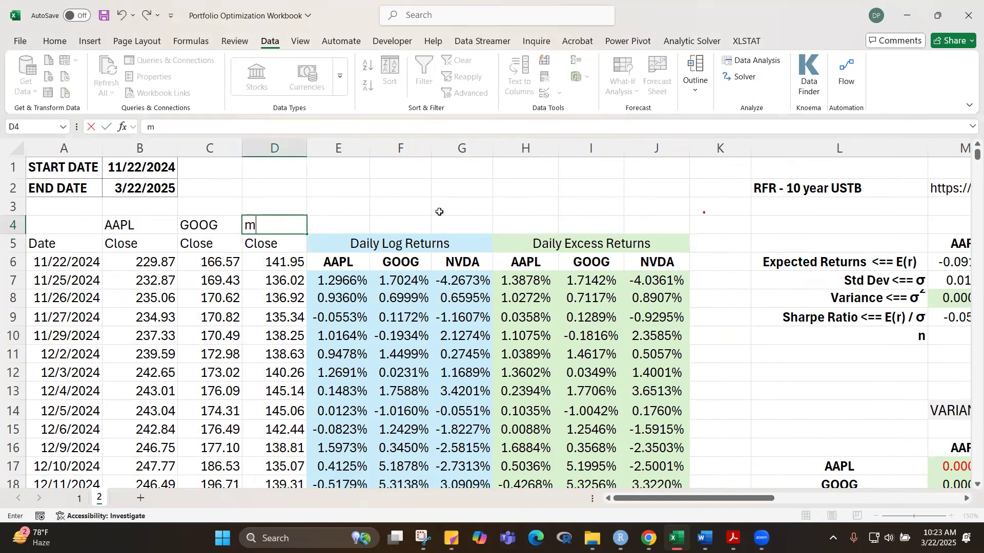
{"action": "key", "text": "BackSpace"}
{"action": "key", "text": "BackSpace"}
{"action": "type", "text": "META"}
{"action": "key", "text": "ctrl+Return"}
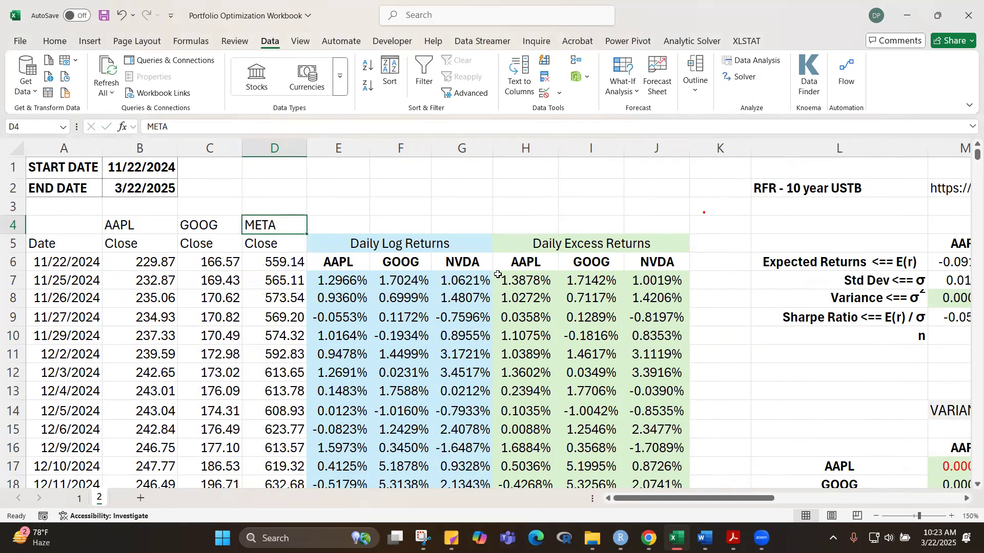
Step: Replace the NVDA headings in G6 of the daily log returns and J6 of the daily excess returns with META
{"action": "left_click", "coordinate": [471, 263]}
{"action": "type", "text": "META"}
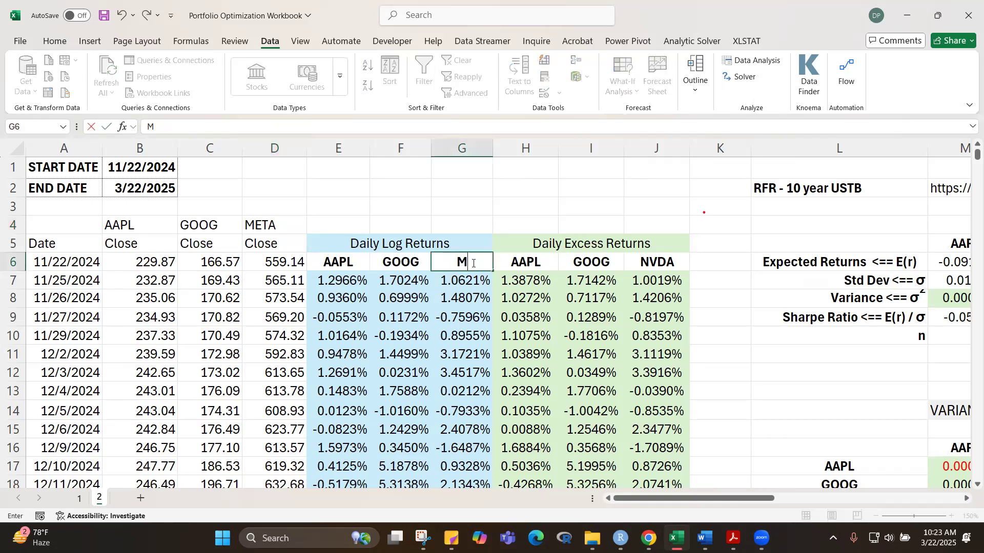
{"action": "key", "text": "Tab"}
{"action": "key", "text": "Tab"}
{"action": "key", "text": "Tab"}
{"action": "key", "text": "Tab"}
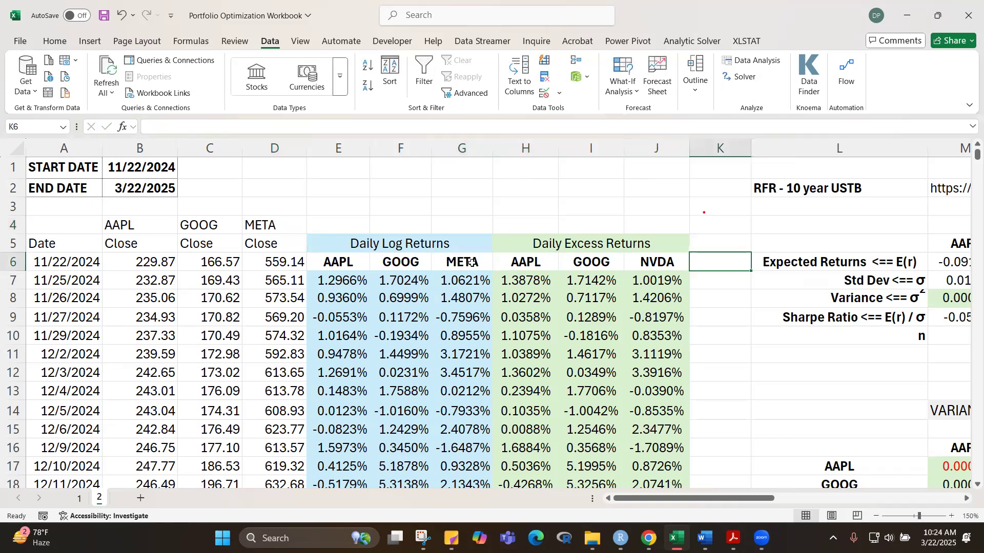
{"action": "key", "text": "shift+Tab"}
{"action": "type", "text": "META"}
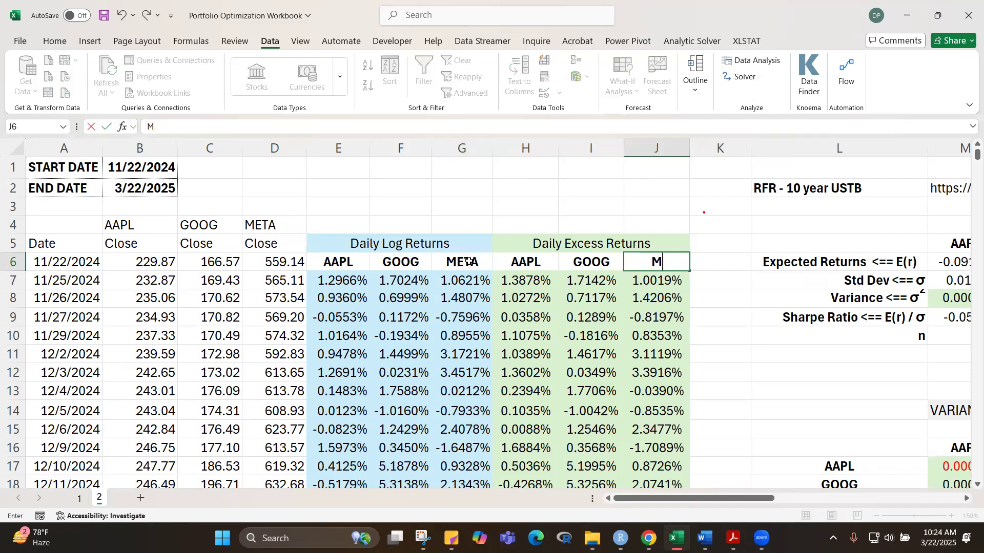
{"action": "key", "text": "Tab"}
{"action": "key", "text": "Tab"}
{"action": "key", "text": "Tab"}
{"action": "key", "text": "Tab"}
{"action": "key", "text": "Tab"}
{"action": "key", "text": "Tab"}
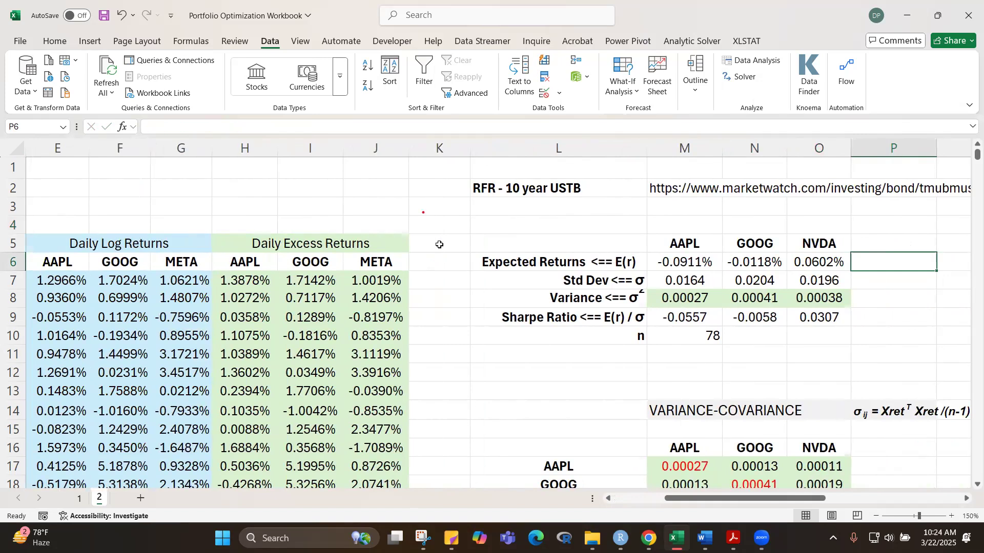
Step: Change the third ticker heading in O5 of the expected return and risk statistics table to META
{"action": "left_click", "coordinate": [821, 243]}
{"action": "type", "text": "META"}
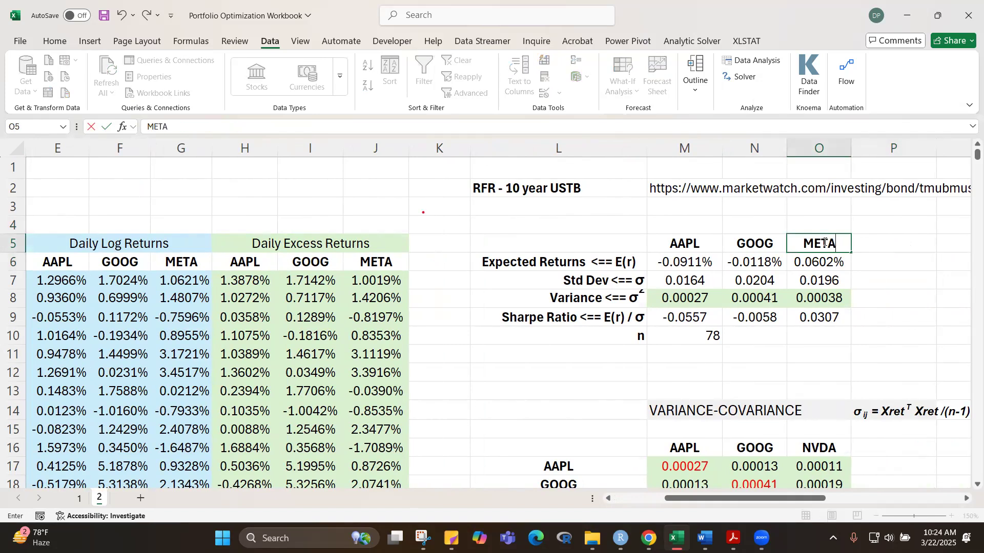
{"action": "key", "text": "Return"}
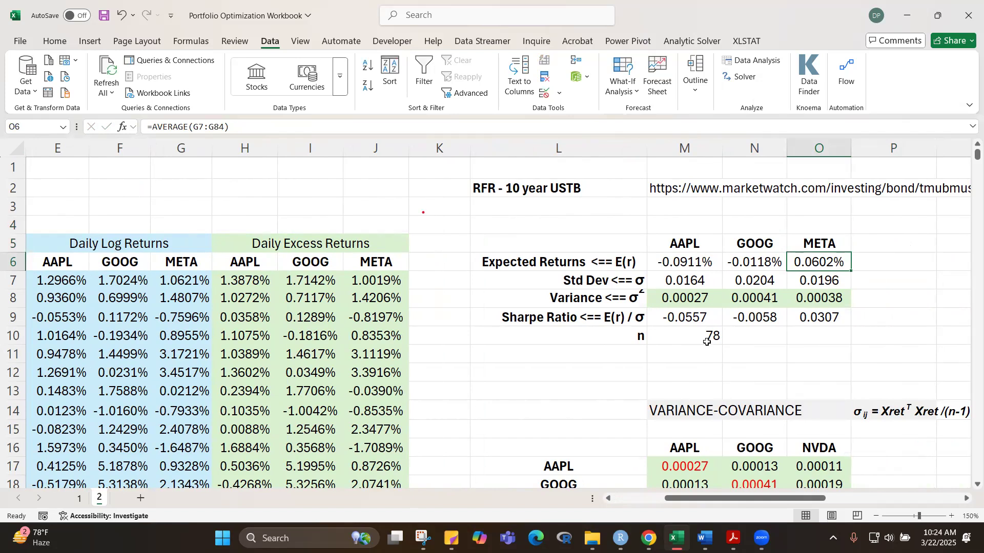
Step: Compare the statistics table on sheet 1 with the META data on sheet 2
{"action": "left_click_drag", "start_coordinate": [716, 502], "coordinate": [529, 484]}
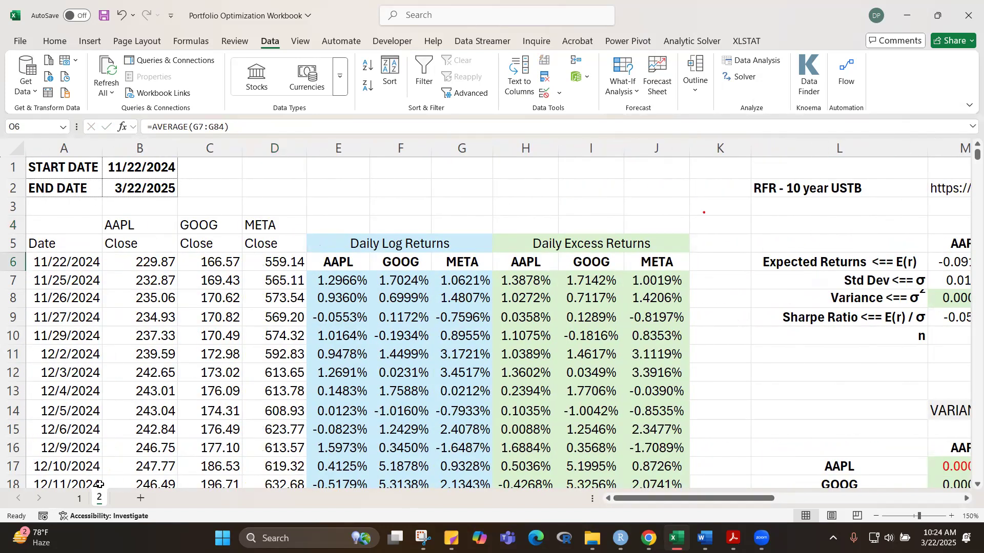
{"action": "left_click", "coordinate": [80, 503]}
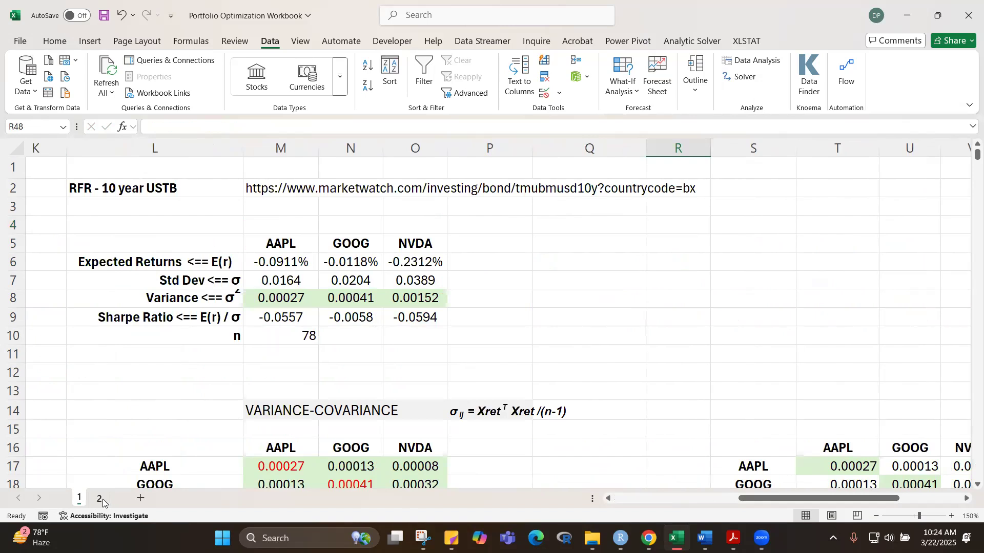
{"action": "left_click", "coordinate": [101, 502]}
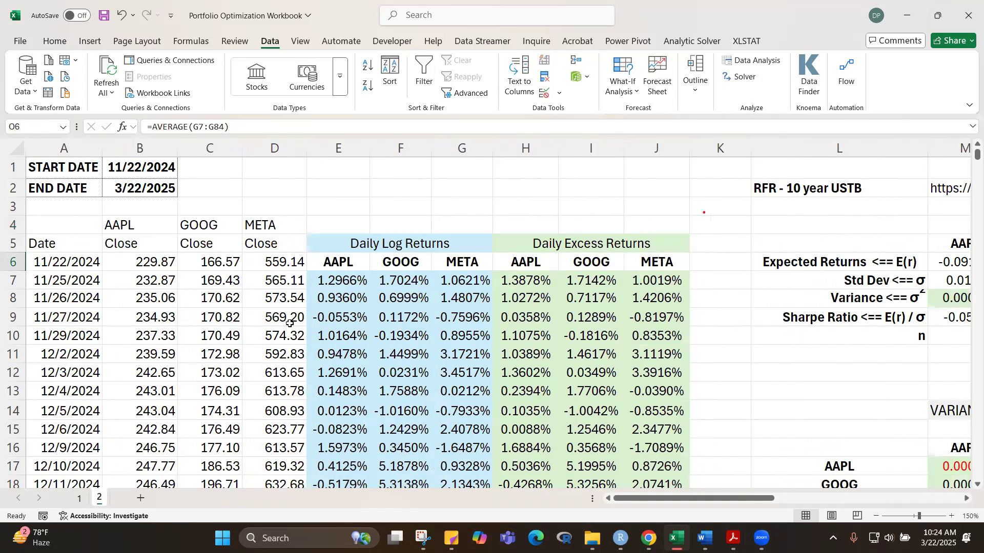
Step: Try MSFT as the first ticker in B4, relabel E6 as MSFT, and check the statistics table
{"action": "left_click", "coordinate": [131, 228]}
{"action": "type", "text": "MS"}
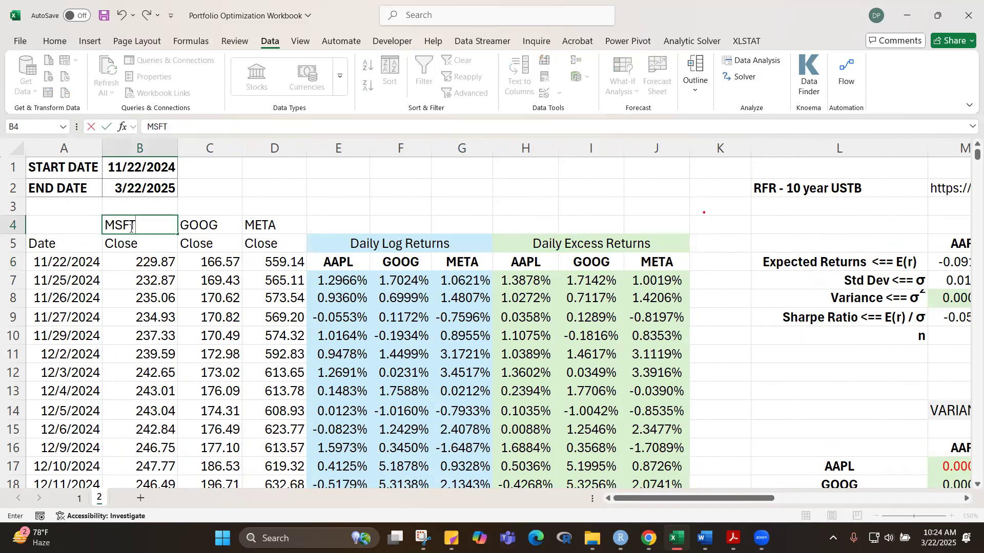
{"action": "type", "text": "FT"}
{"action": "key", "text": "Return"}
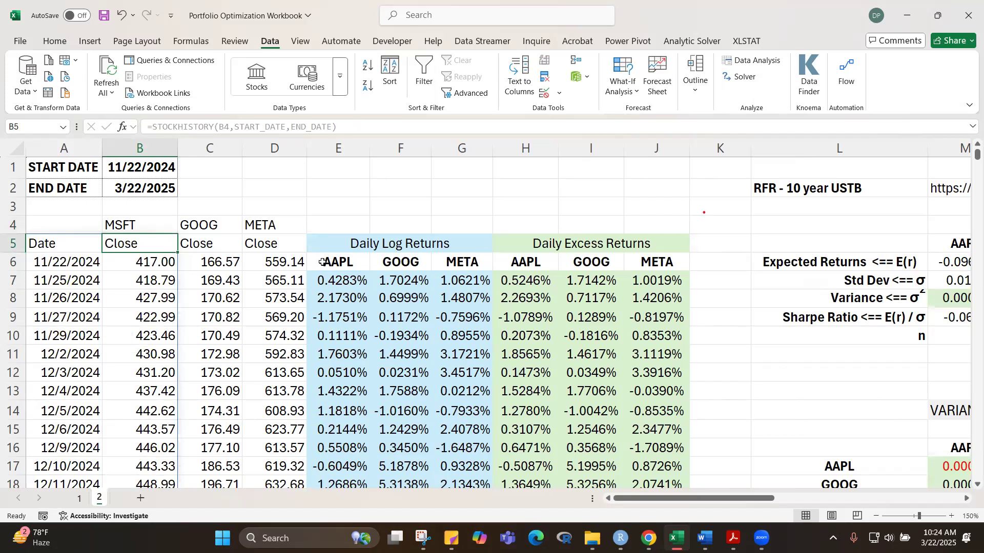
{"action": "left_click", "coordinate": [343, 262]}
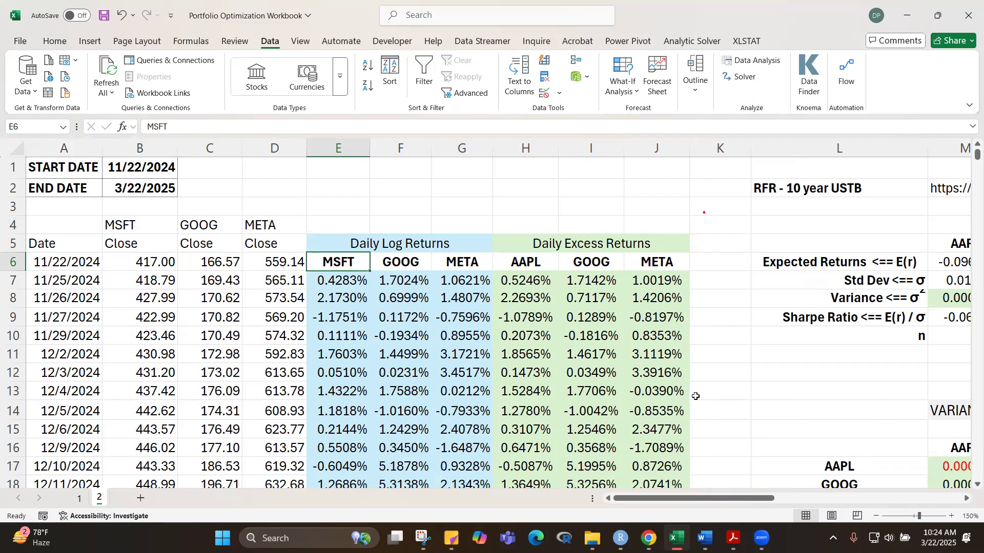
{"action": "left_click_drag", "start_coordinate": [766, 499], "coordinate": [833, 498]}
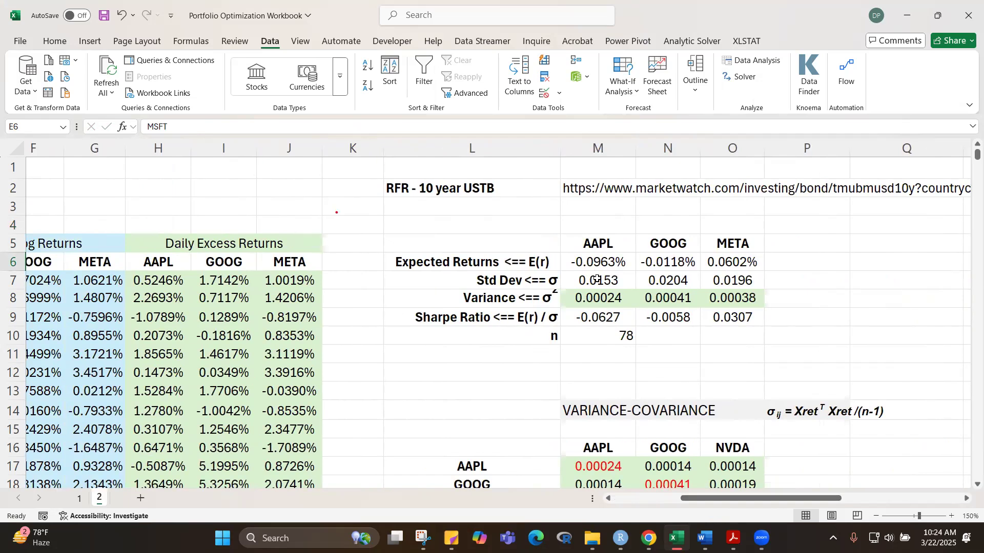
{"action": "left_click_drag", "start_coordinate": [726, 502], "coordinate": [595, 485]}
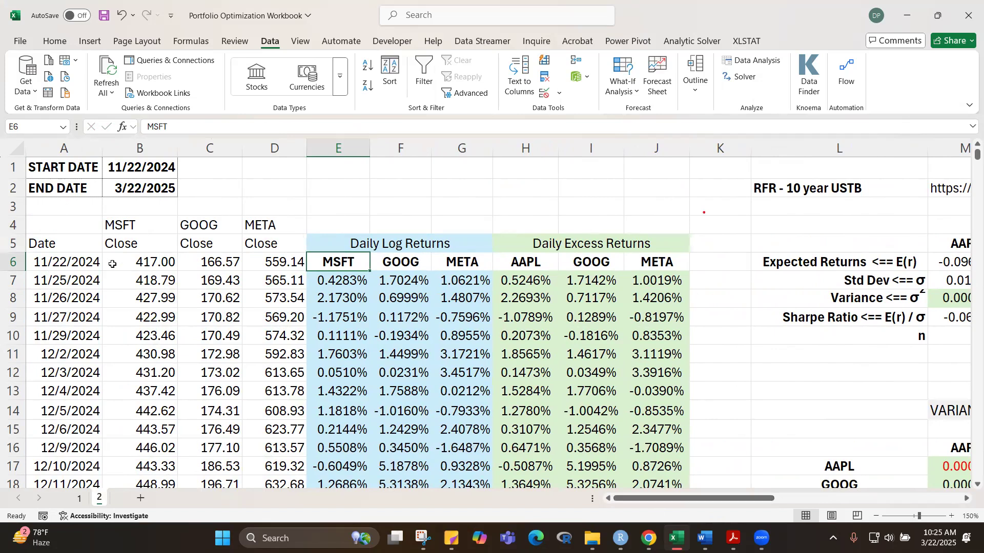
Step: Restore AAPL as the first ticker in B4 and as the log return heading in E6
{"action": "left_click", "coordinate": [128, 224]}
{"action": "type", "text": "AAPL"}
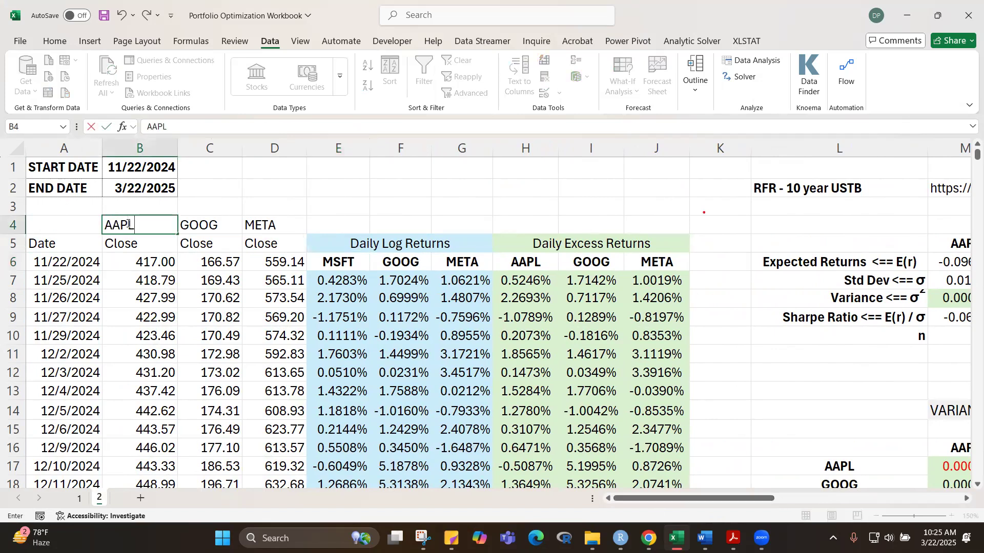
{"action": "key", "text": "Return"}
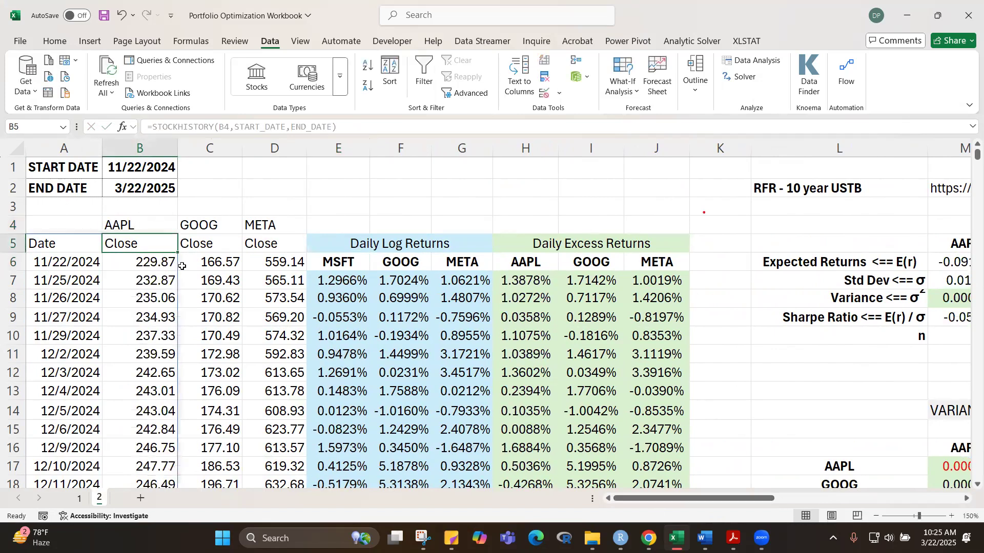
{"action": "left_click", "coordinate": [337, 261]}
{"action": "type", "text": "AAPL"}
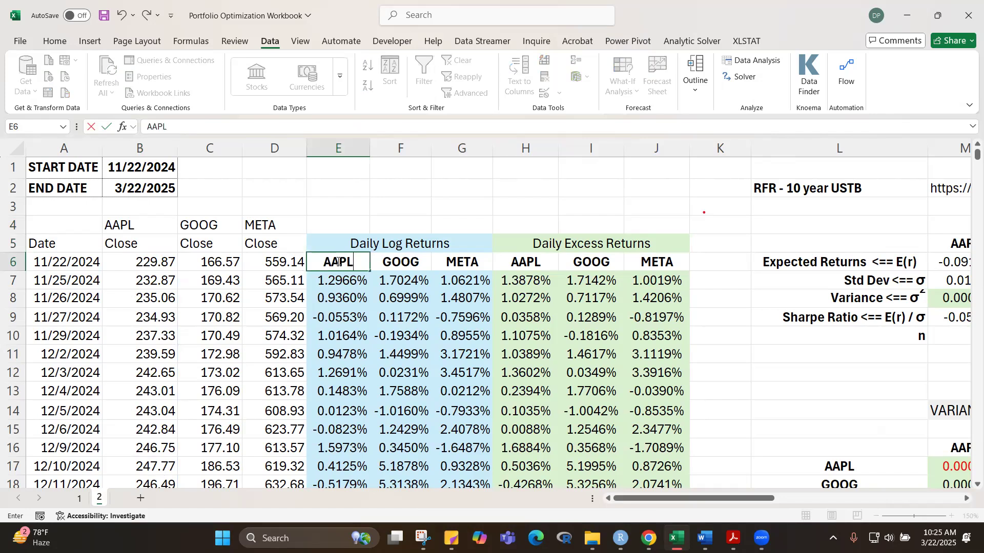
{"action": "key", "text": "Return"}
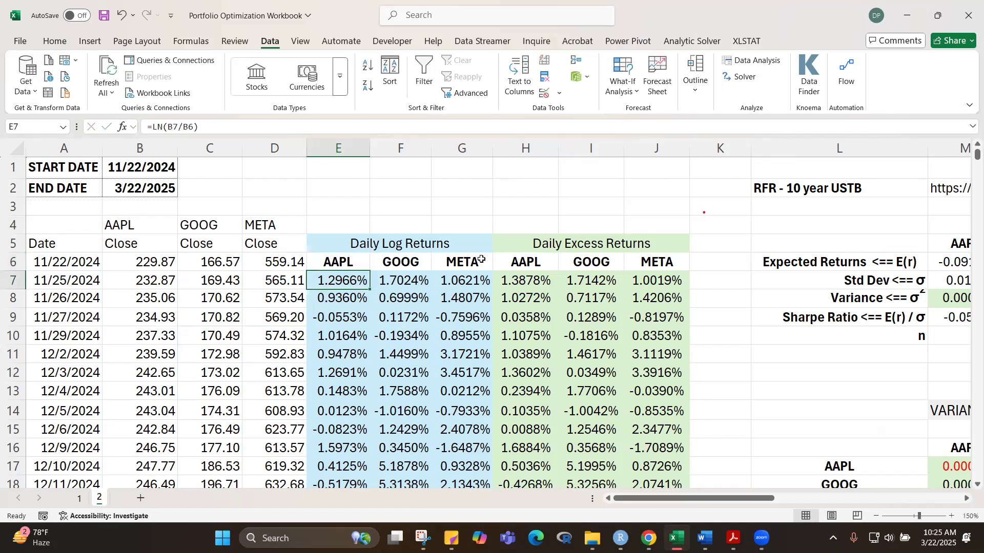
Step: Replace the NVDA column headings in O16 of the variance-covariance matrix and O23 of the correlation matrix with META
{"action": "left_click_drag", "start_coordinate": [690, 498], "coordinate": [777, 497]}
{"action": "scroll", "coordinate": [770, 301], "scroll_direction": "down", "scroll_amount": 2}
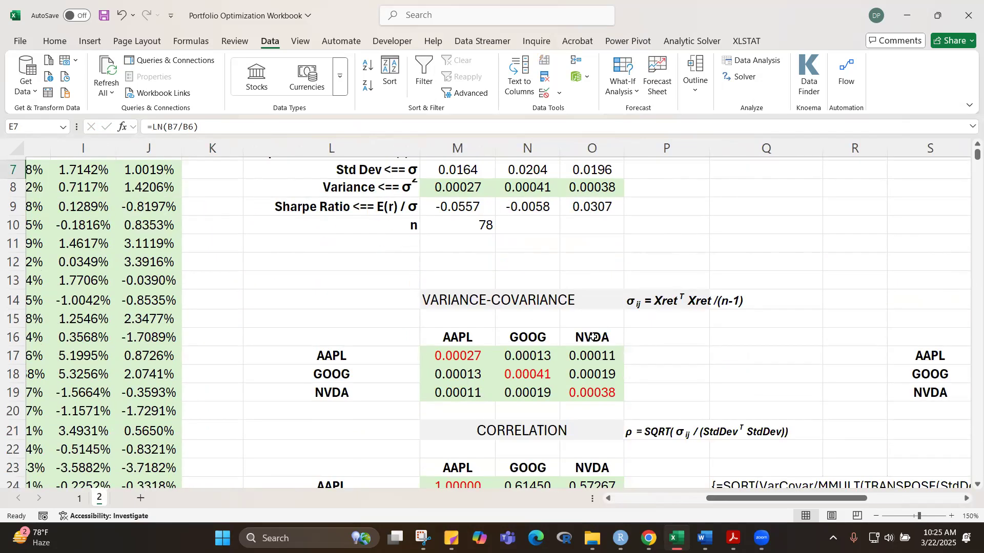
{"action": "left_click", "coordinate": [595, 335]}
{"action": "type", "text": "META"}
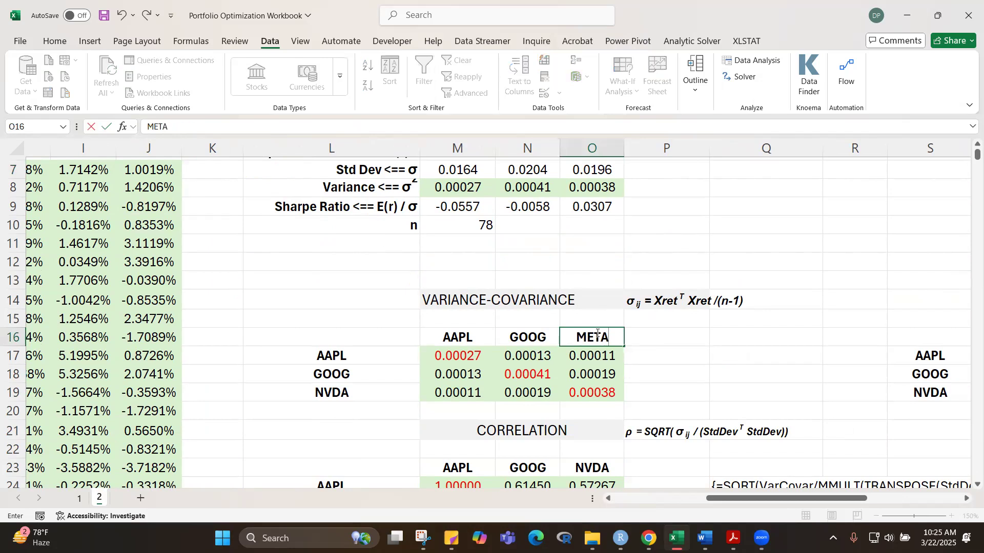
{"action": "key", "text": "Return"}
{"action": "left_click", "coordinate": [609, 463]}
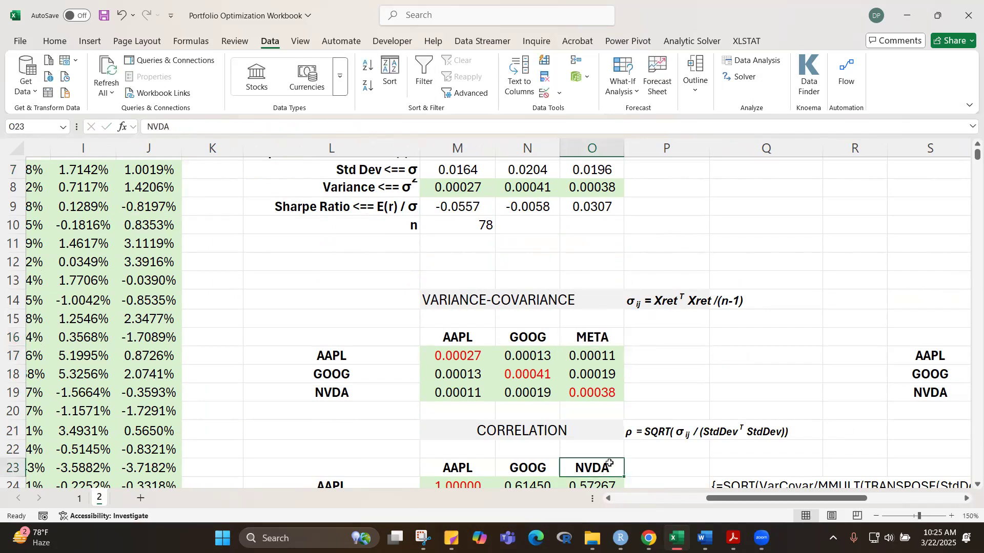
{"action": "type", "text": "META"}
{"action": "key", "text": "Return"}
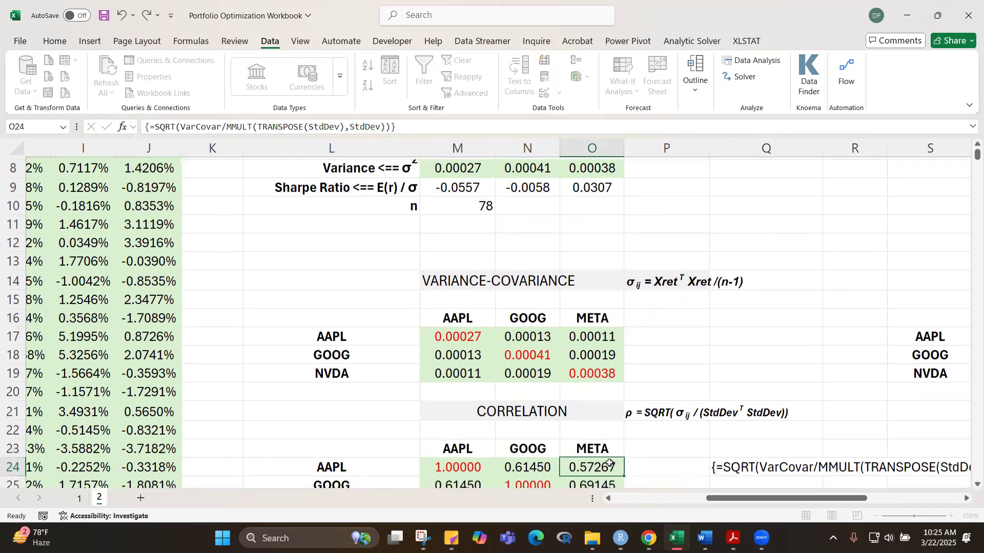
Step: Change the third ticker heading to META in O32 of the equally weighted portfolio and O40 of the minimum variance portfolio
{"action": "scroll", "coordinate": [746, 354], "scroll_direction": "down", "scroll_amount": 4}
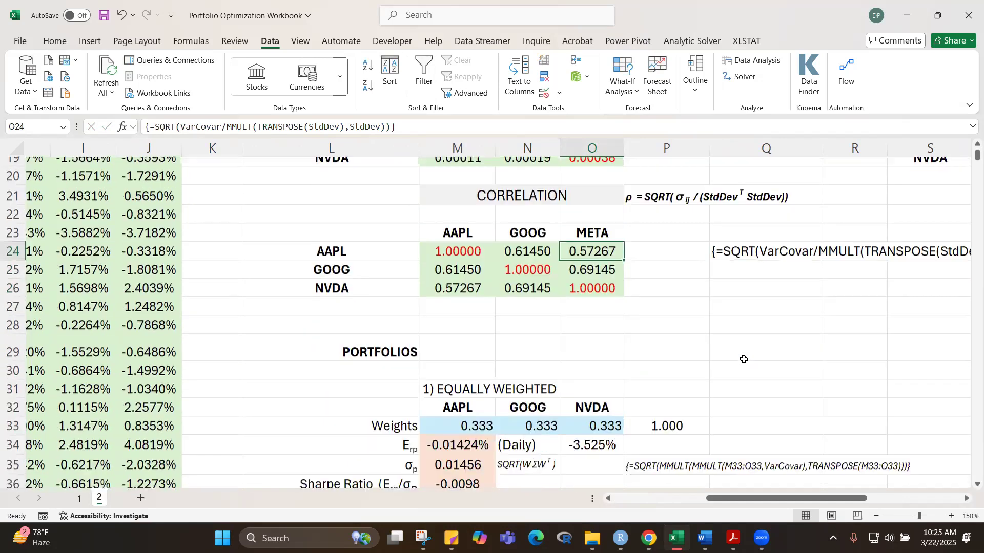
{"action": "left_click", "coordinate": [599, 399]}
{"action": "type", "text": "META"}
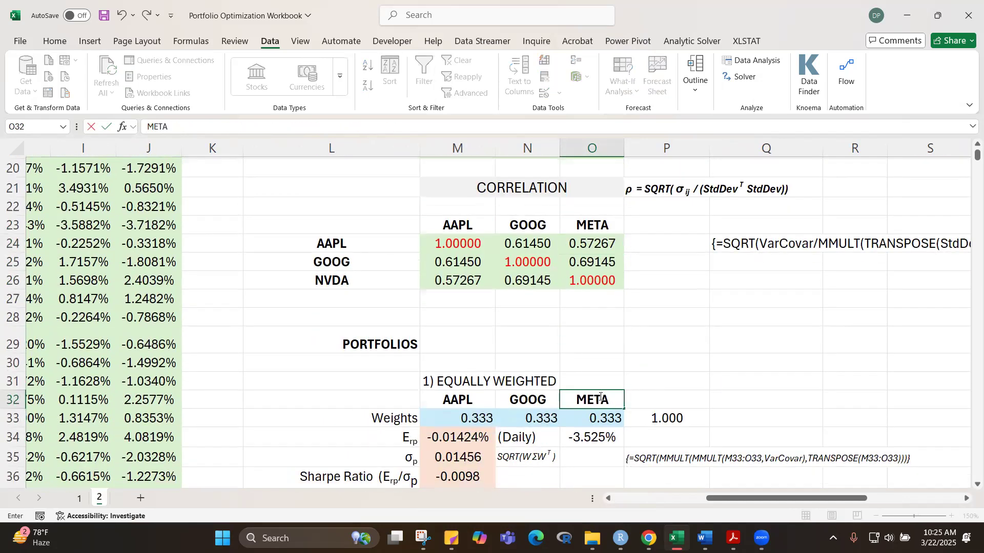
{"action": "key", "text": "Return"}
{"action": "scroll", "coordinate": [664, 373], "scroll_direction": "down", "scroll_amount": 4}
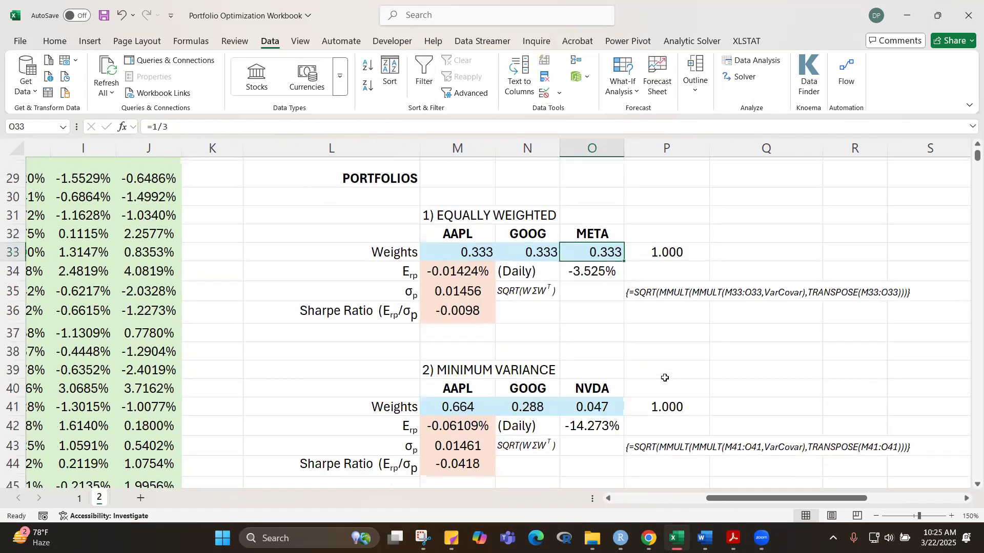
{"action": "left_click", "coordinate": [585, 332]}
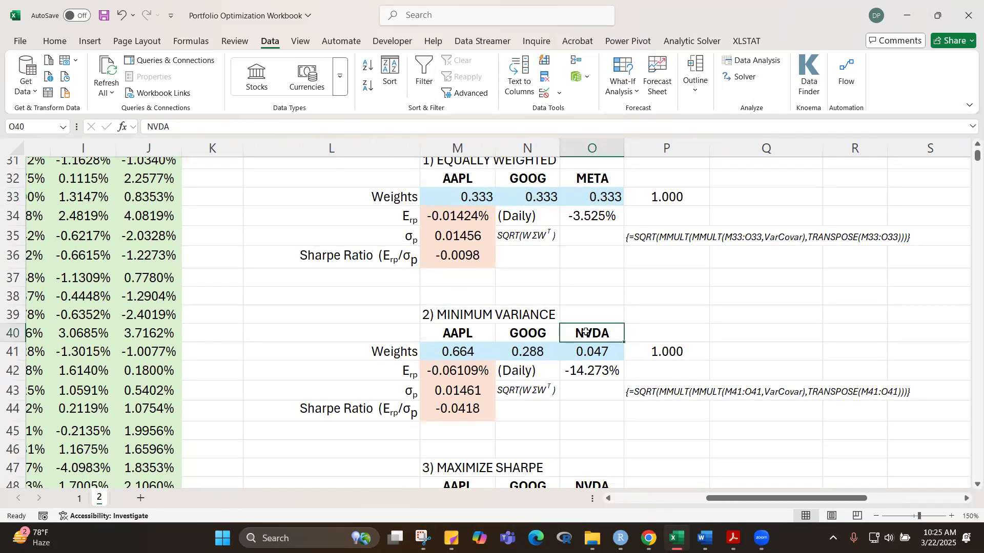
{"action": "type", "text": "META"}
{"action": "key", "text": "Return"}
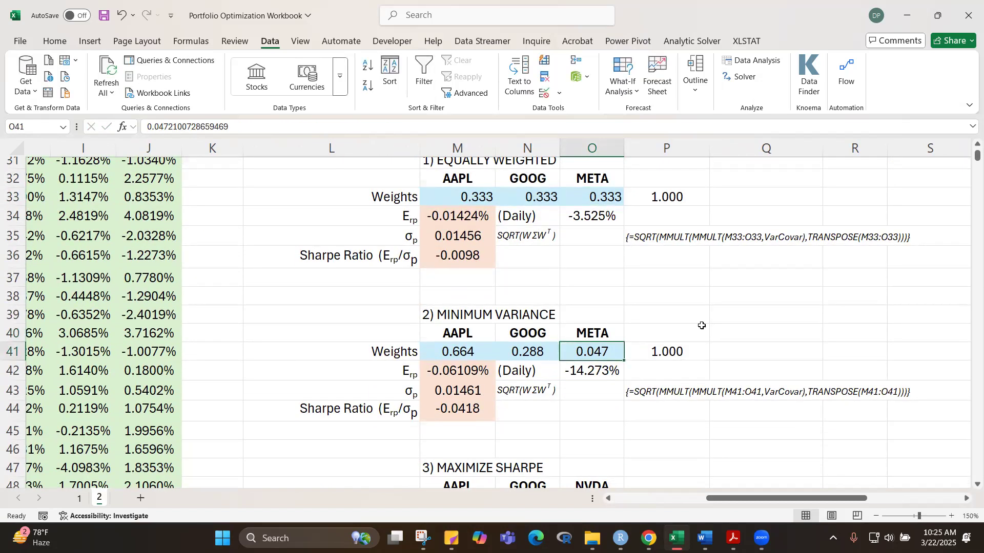
{"action": "left_click", "coordinate": [652, 319]}
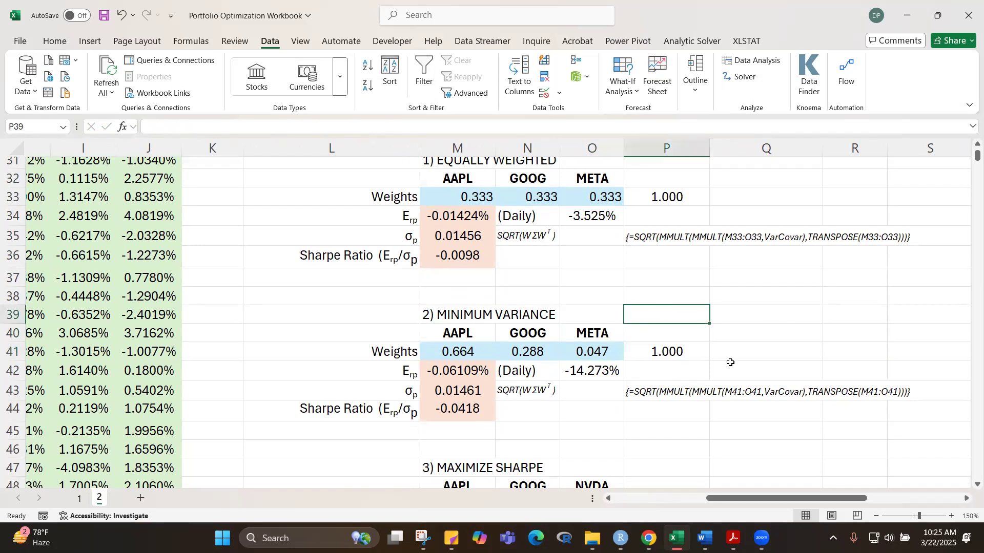
Step: Replace the NVDA heading in O48 of the maximize Sharpe portfolio with META
{"action": "scroll", "coordinate": [728, 356], "scroll_direction": "down", "scroll_amount": 3}
{"action": "left_click", "coordinate": [602, 320]}
{"action": "type", "text": "META"}
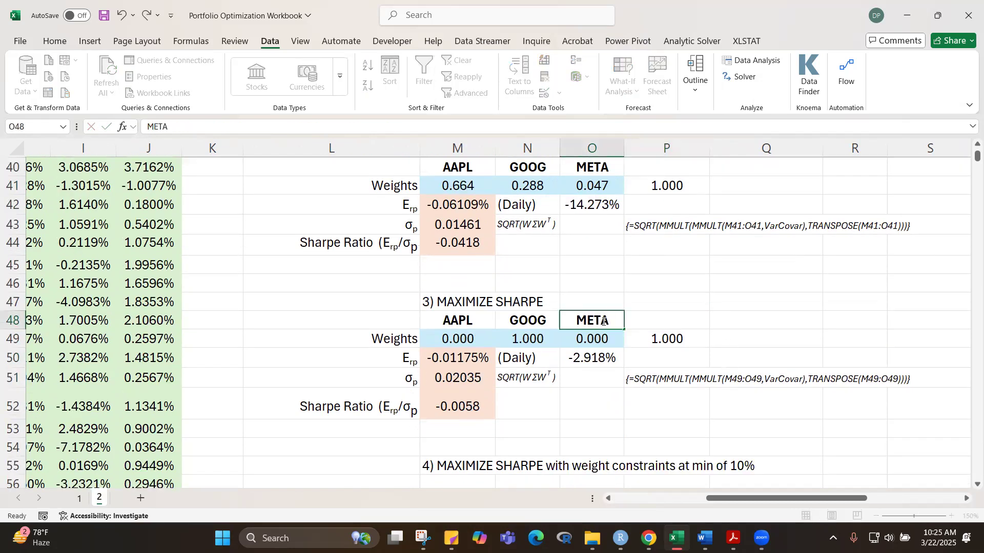
{"action": "key", "text": "Return"}
{"action": "left_click", "coordinate": [659, 303]}
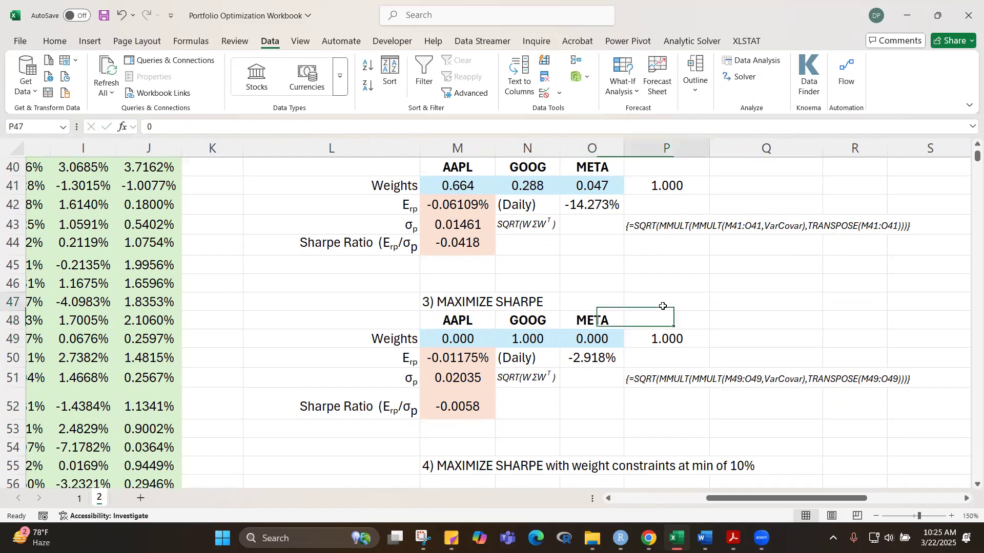
Step: Review META's expected return in O6 and the weights, returns and Sharpe ratios of the three portfolios on sheet 2
{"action": "scroll", "coordinate": [654, 221], "scroll_direction": "up", "scroll_amount": 13}
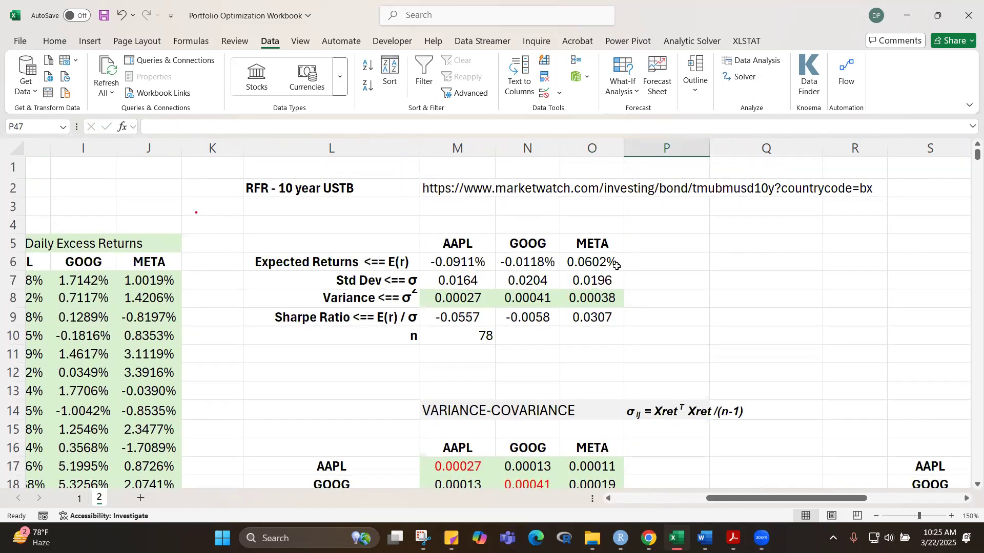
{"action": "left_click", "coordinate": [592, 265]}
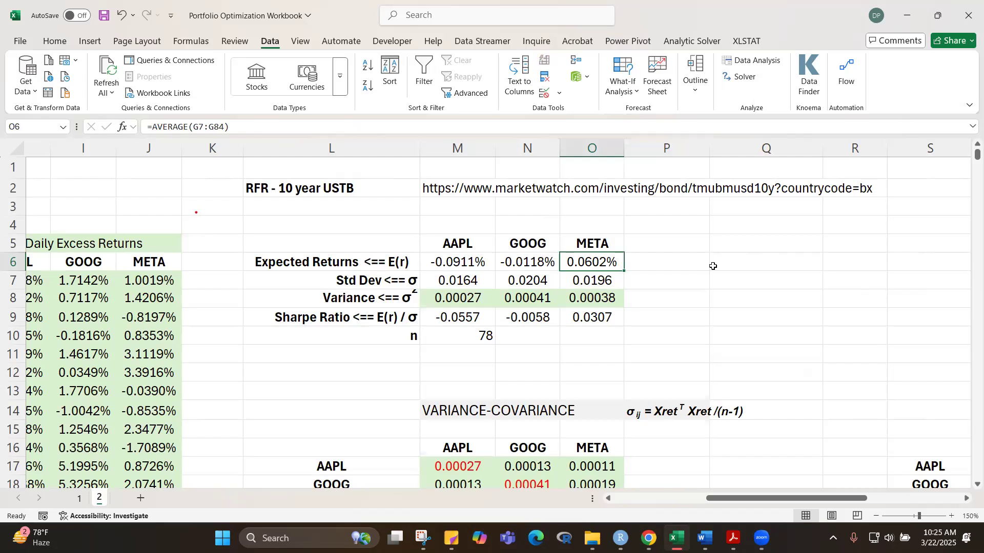
{"action": "scroll", "coordinate": [712, 266], "scroll_direction": "down", "scroll_amount": 6}
{"action": "scroll", "coordinate": [713, 266], "scroll_direction": "up", "scroll_amount": 1}
{"action": "scroll", "coordinate": [713, 266], "scroll_direction": "down", "scroll_amount": 4}
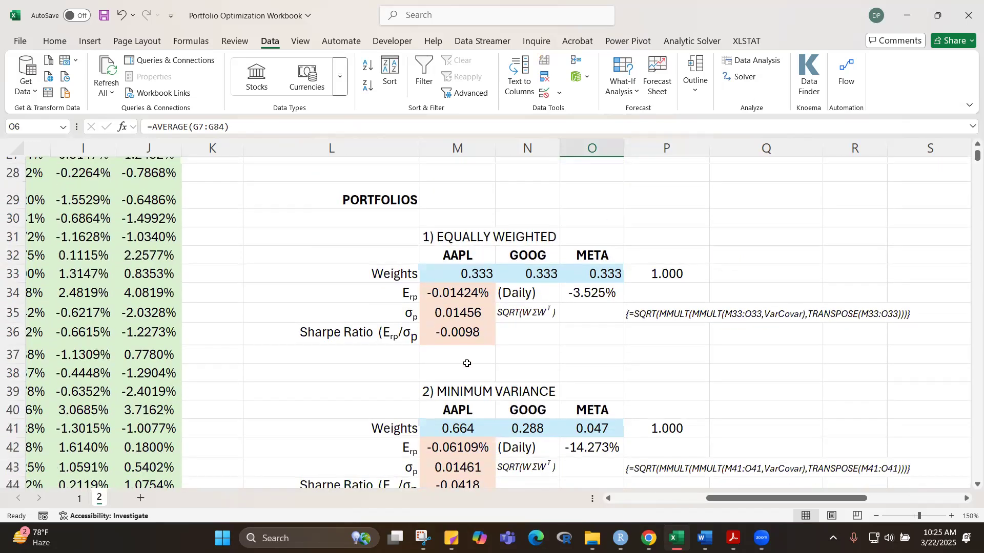
{"action": "left_click", "coordinate": [621, 357]}
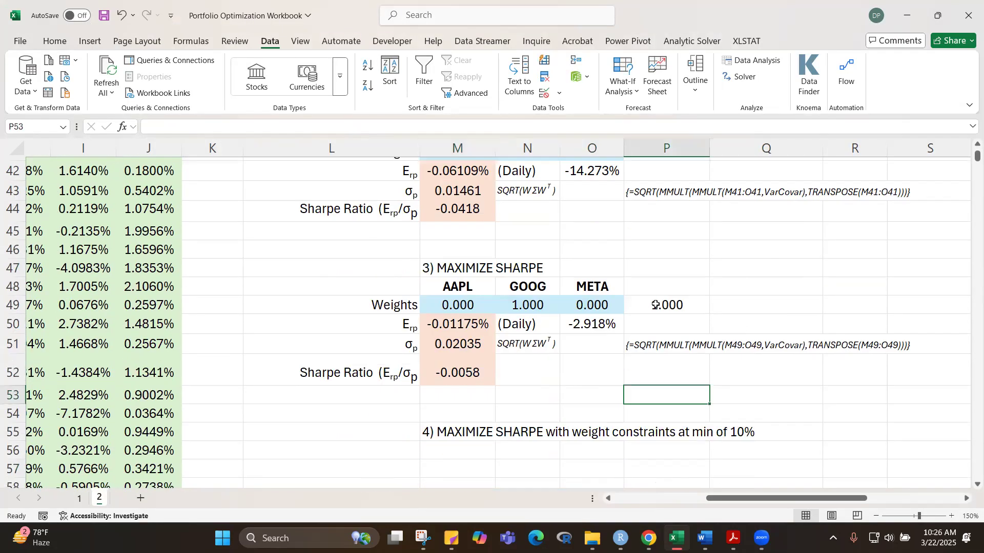
{"action": "left_click", "coordinate": [732, 271]}
{"action": "scroll", "coordinate": [712, 246], "scroll_direction": "up", "scroll_amount": 2}
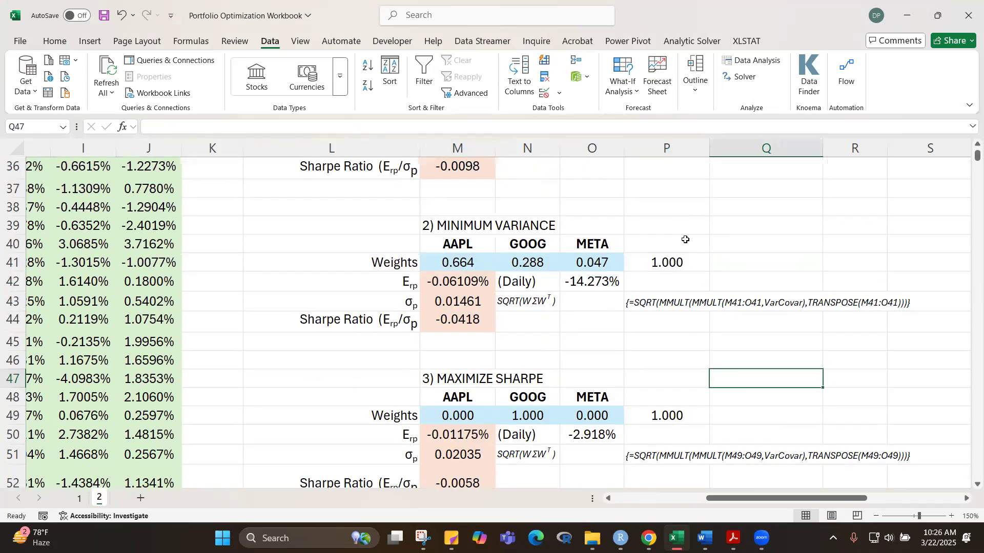
{"action": "left_click", "coordinate": [569, 308]}
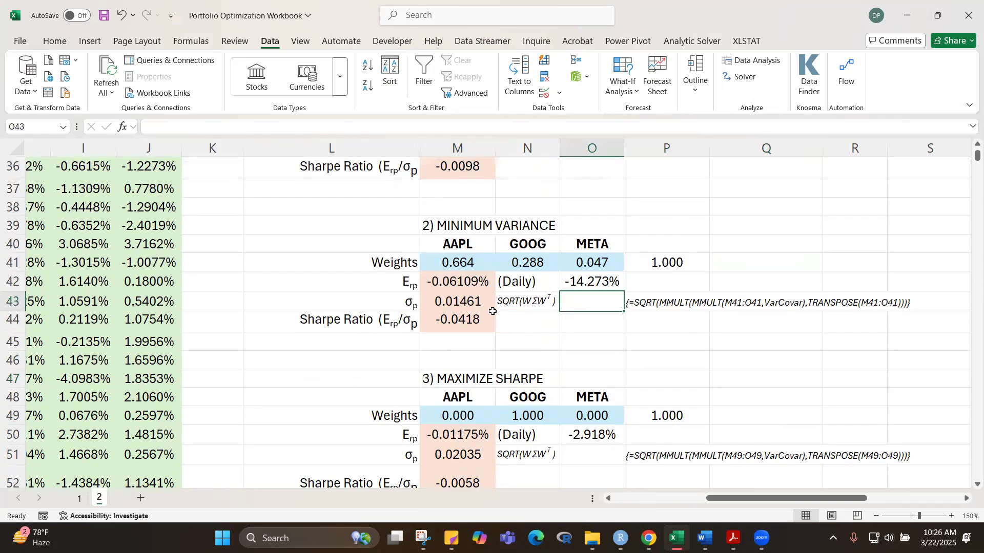
{"action": "left_click", "coordinate": [806, 262]}
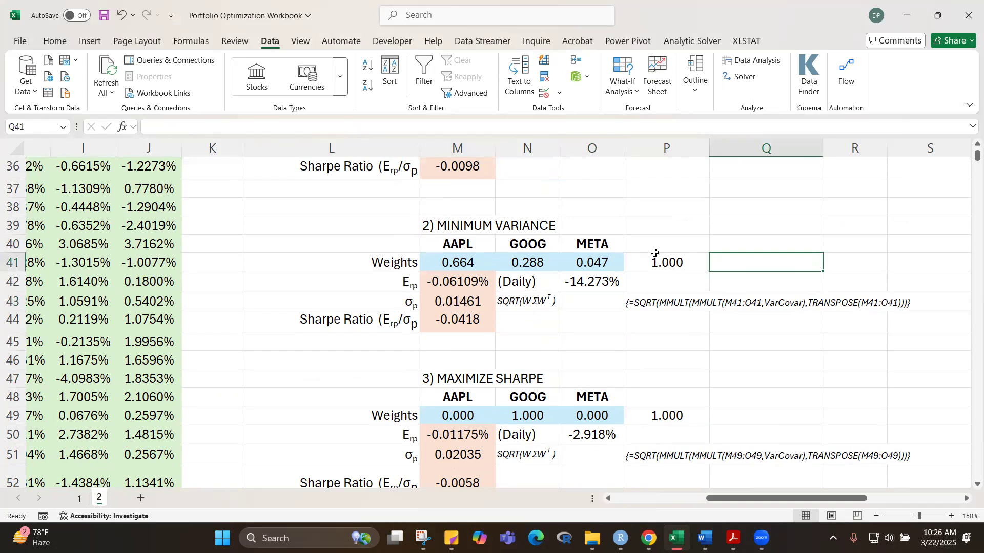
{"action": "scroll", "coordinate": [655, 252], "scroll_direction": "up", "scroll_amount": 3}
{"action": "scroll", "coordinate": [655, 252], "scroll_direction": "down", "scroll_amount": 1}
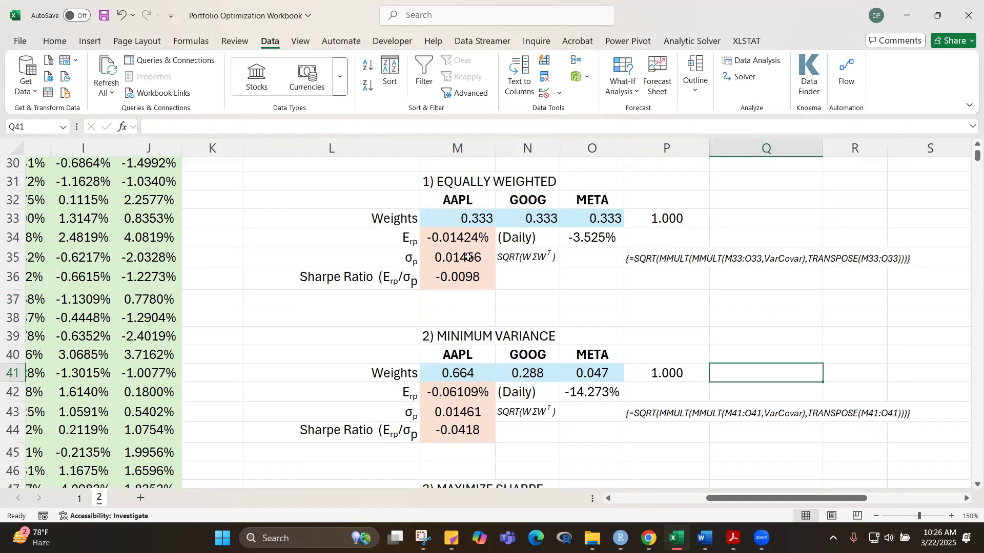
{"action": "scroll", "coordinate": [470, 293], "scroll_direction": "down", "scroll_amount": 1}
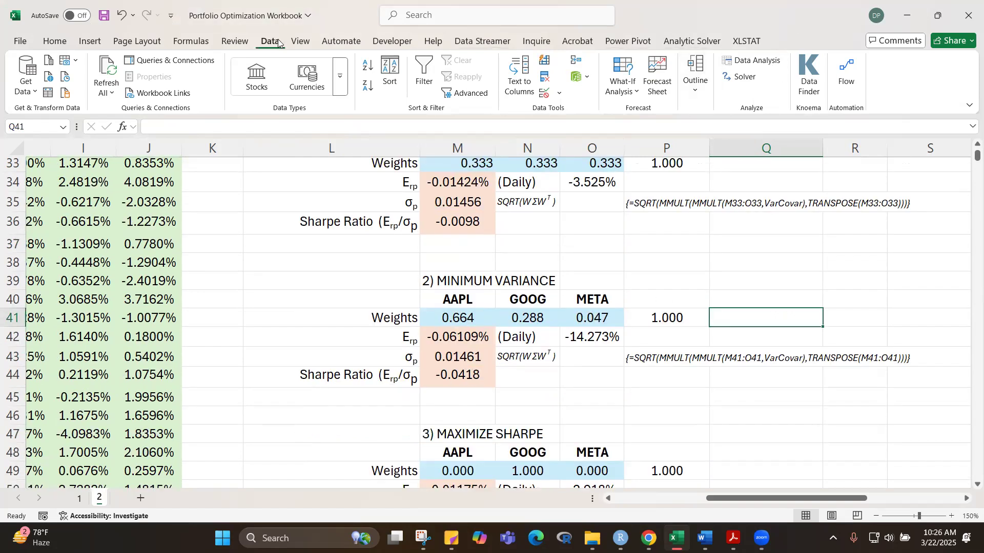
Step: Reset Solver and set it to minimize the portfolio standard deviation in M43 by changing the weights in M41:O41
{"action": "left_click", "coordinate": [740, 79]}
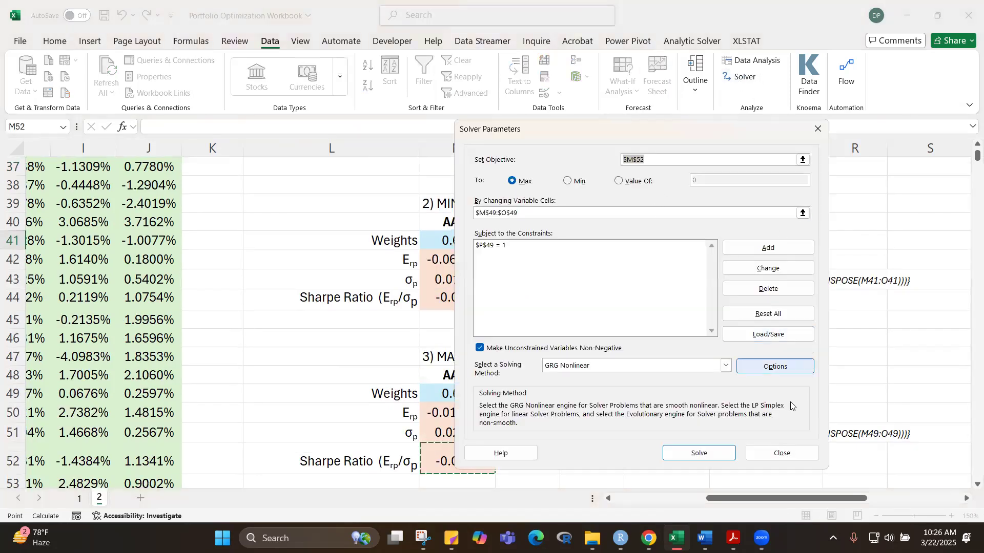
{"action": "left_click", "coordinate": [766, 314]}
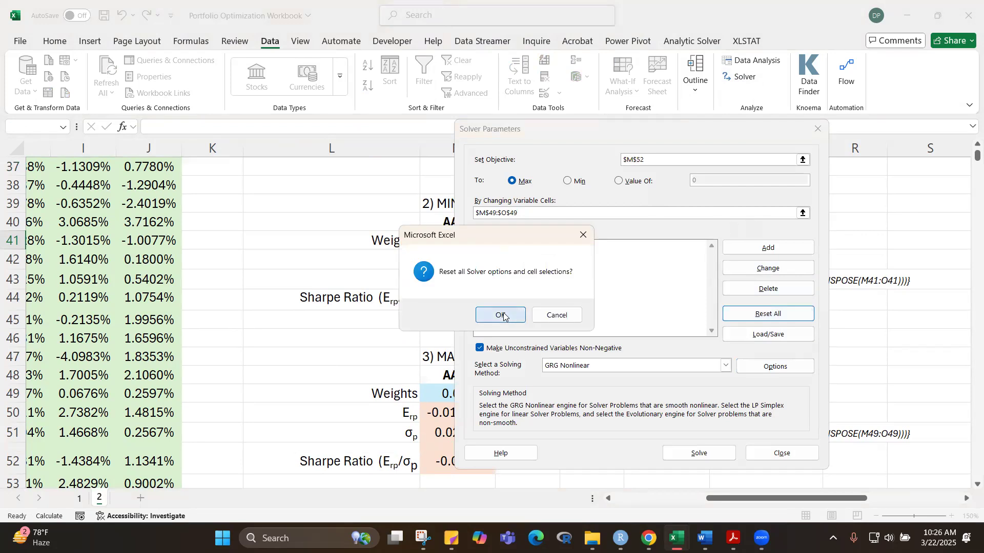
{"action": "left_click", "coordinate": [502, 315]}
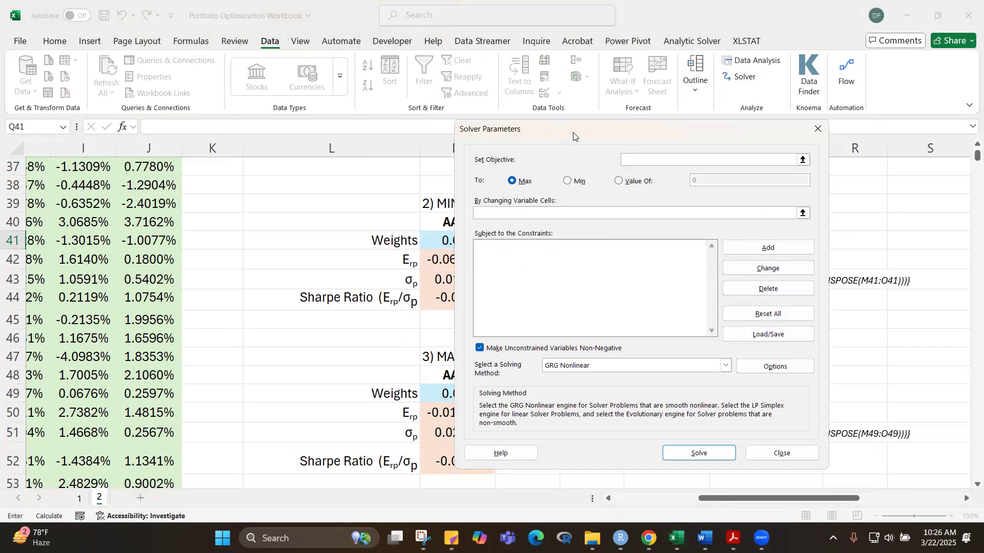
{"action": "left_click_drag", "start_coordinate": [574, 134], "coordinate": [767, 96]}
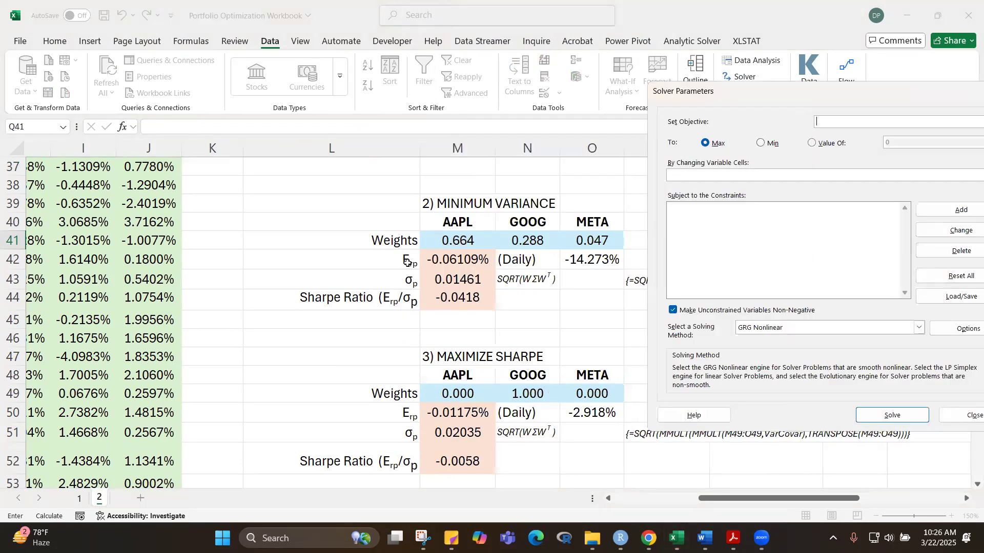
{"action": "left_click", "coordinate": [464, 279]}
{"action": "left_click", "coordinate": [762, 144]}
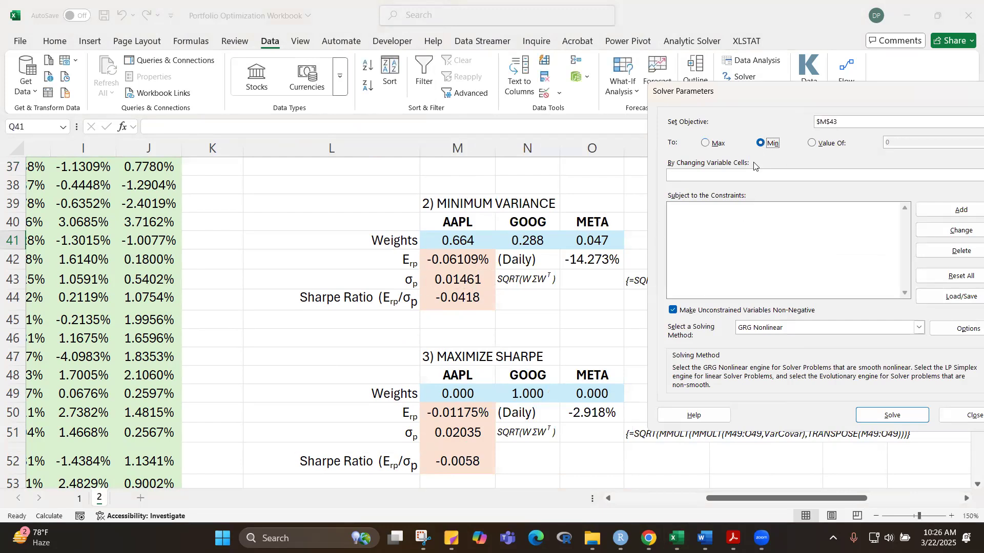
{"action": "left_click", "coordinate": [747, 174]}
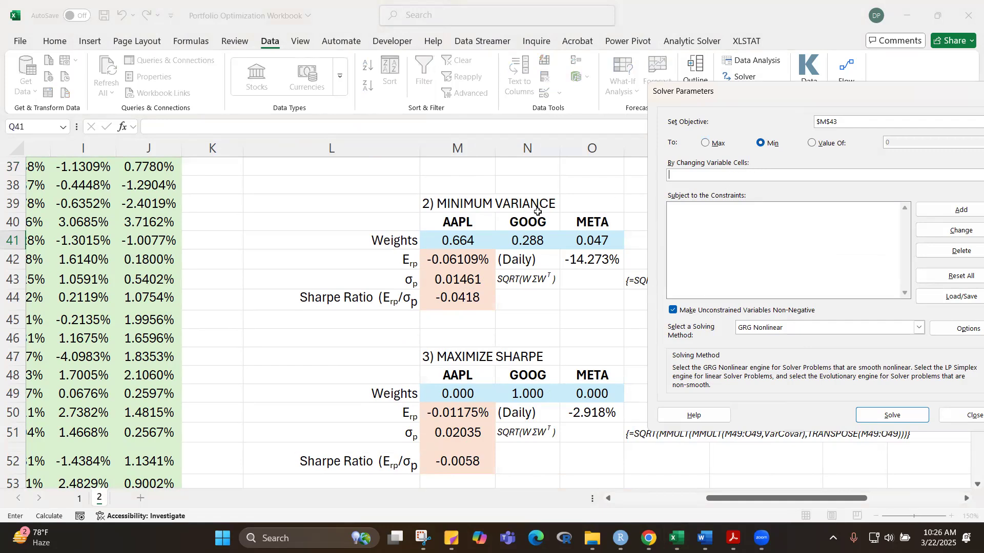
{"action": "left_click_drag", "start_coordinate": [463, 237], "coordinate": [574, 240]}
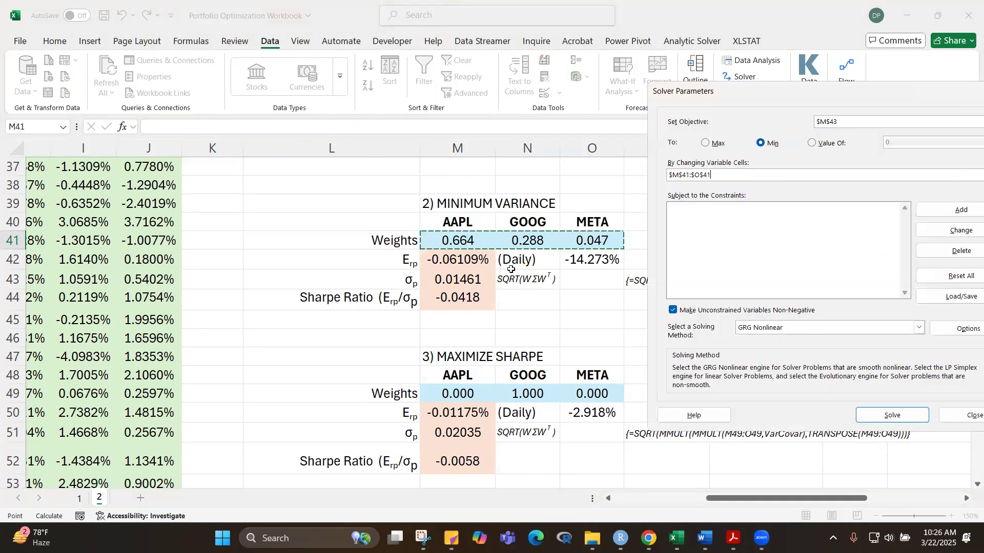
Step: Add a Solver constraint requiring the minimum variance portfolio's weight total in P41 to equal 1
{"action": "left_click", "coordinate": [951, 210]}
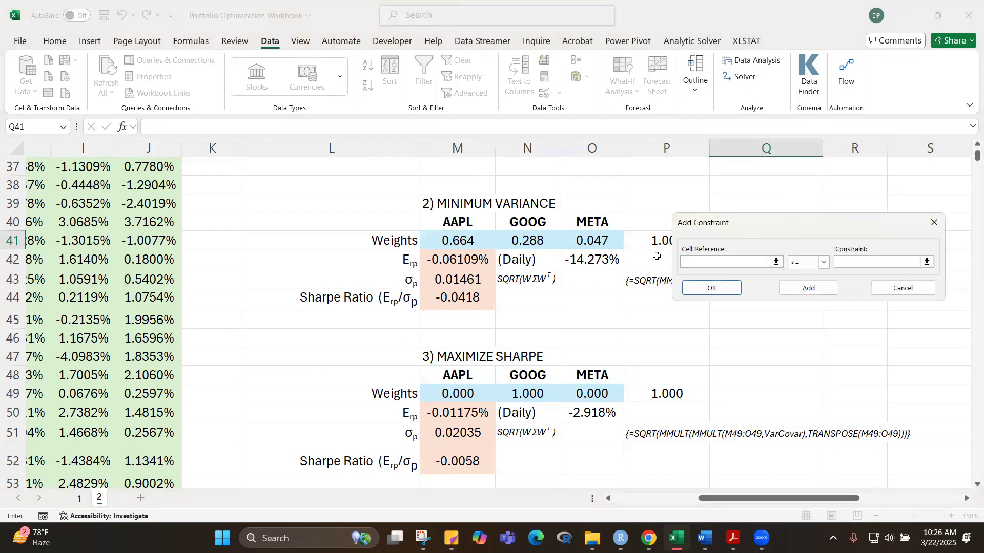
{"action": "left_click", "coordinate": [660, 240]}
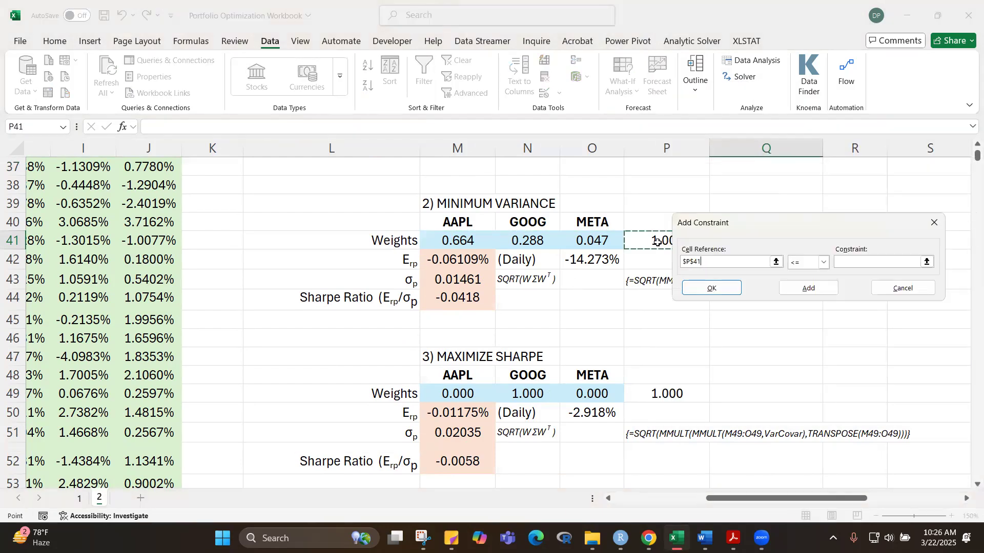
{"action": "left_click", "coordinate": [825, 263]}
{"action": "left_click", "coordinate": [800, 284]}
{"action": "left_click", "coordinate": [859, 263]}
{"action": "type", "text": "1"}
{"action": "left_click_drag", "start_coordinate": [772, 223], "coordinate": [840, 203]}
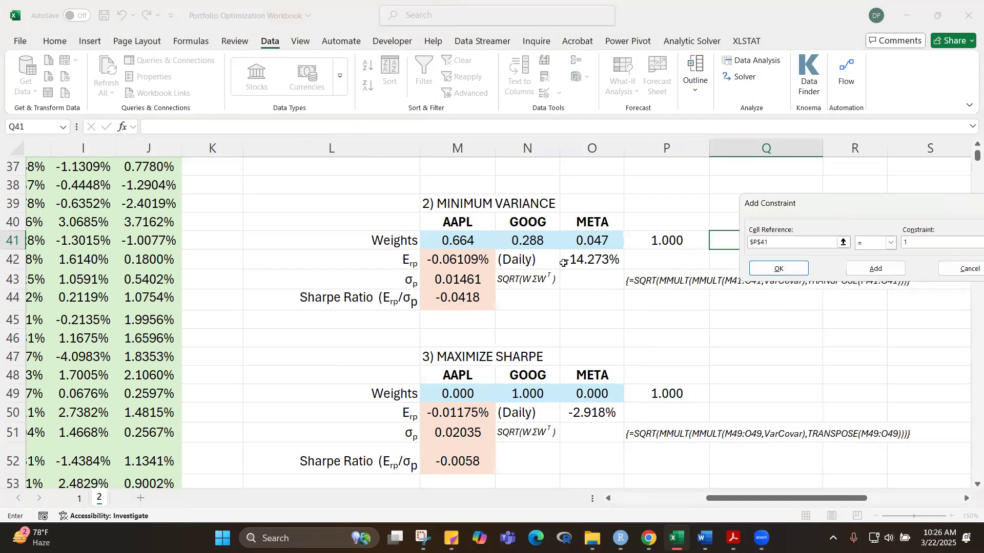
{"action": "left_click", "coordinate": [777, 268]}
Step: Solve for the minimum variance weights and keep the Solver solution
{"action": "left_click", "coordinate": [791, 398]}
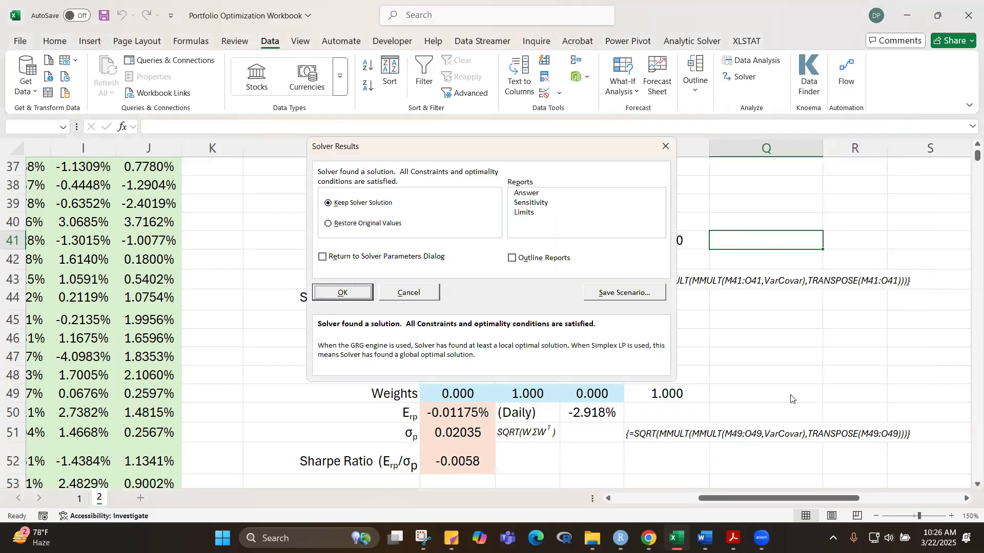
{"action": "left_click", "coordinate": [351, 295]}
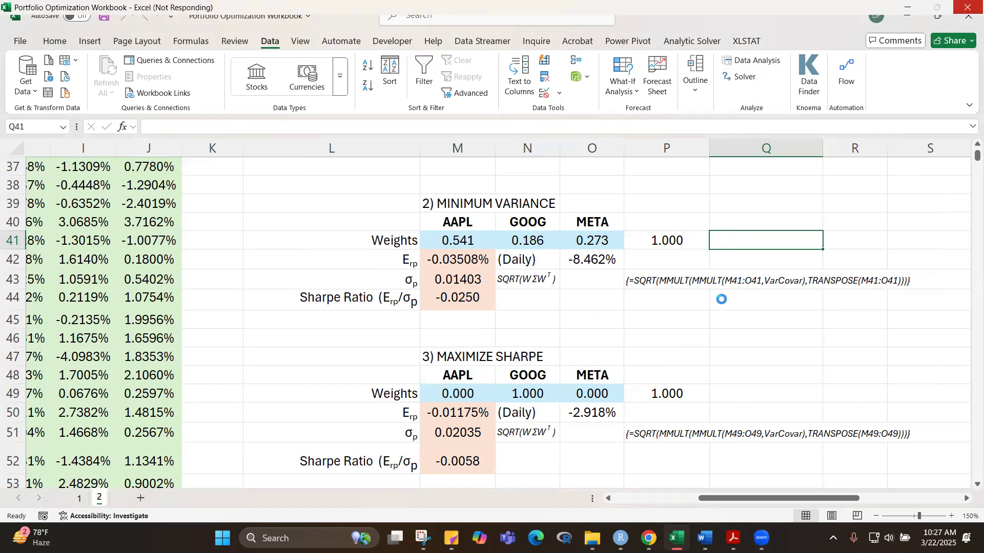
{"action": "left_click", "coordinate": [602, 326]}
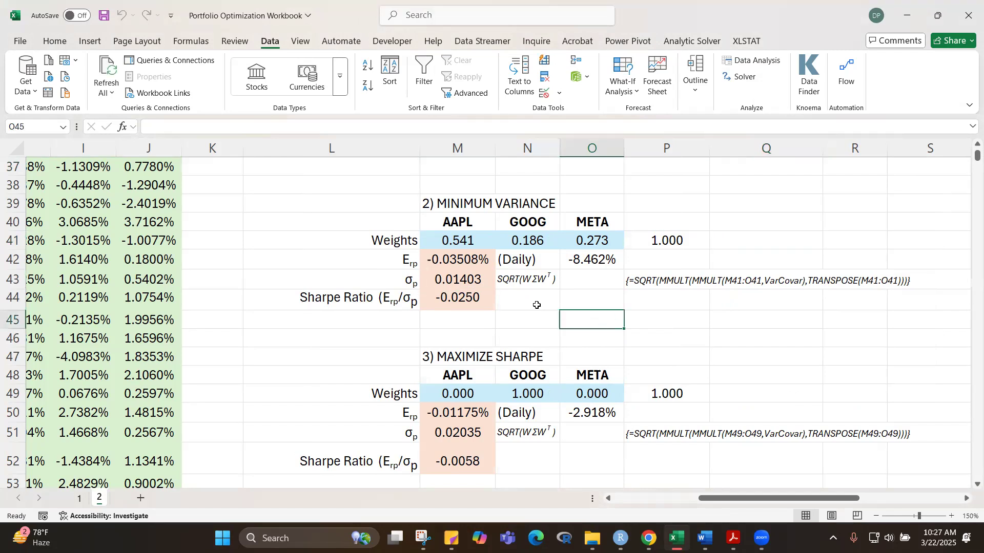
Step: Examine the minimum variance portfolio's standard deviation in M43 and Sharpe ratio in M44 against the individual stock statistics and other portfolios
{"action": "left_click", "coordinate": [473, 286]}
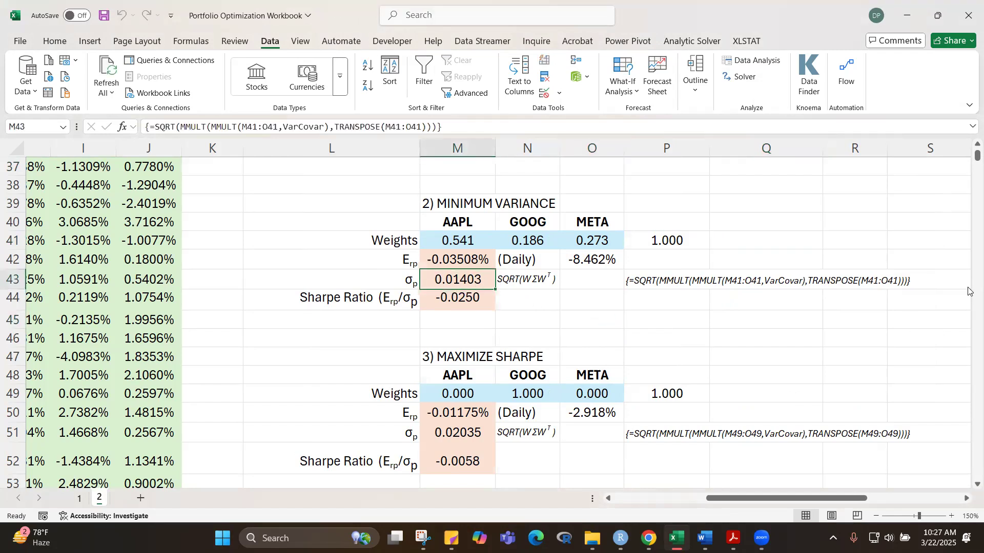
{"action": "scroll", "coordinate": [969, 161], "scroll_direction": "up", "scroll_amount": 12}
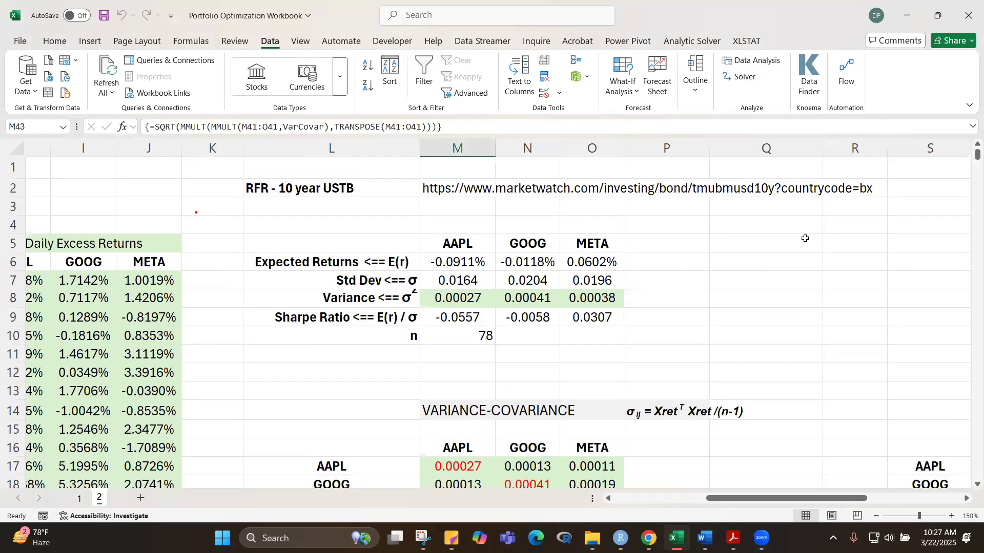
{"action": "scroll", "coordinate": [819, 241], "scroll_direction": "down", "scroll_amount": 10}
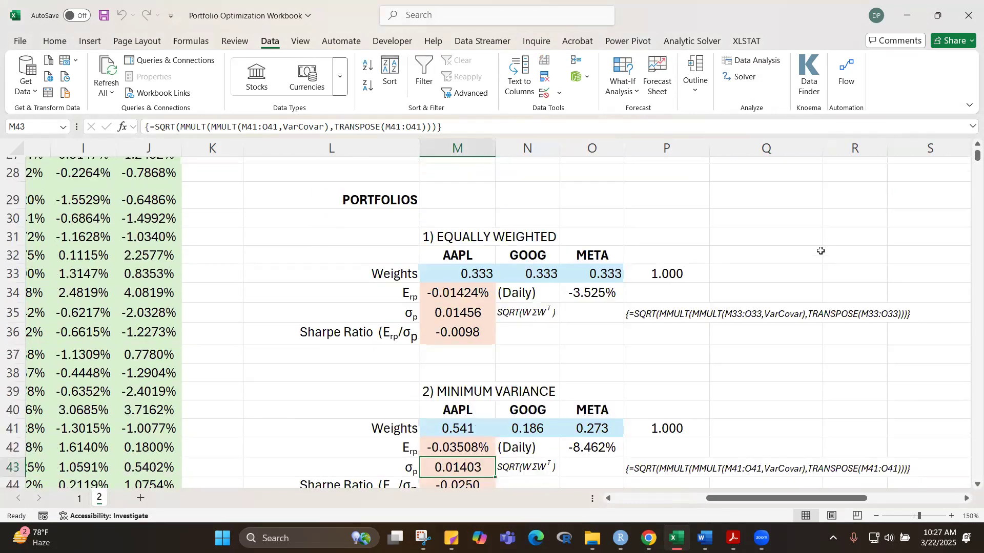
{"action": "scroll", "coordinate": [814, 250], "scroll_direction": "down", "scroll_amount": 2}
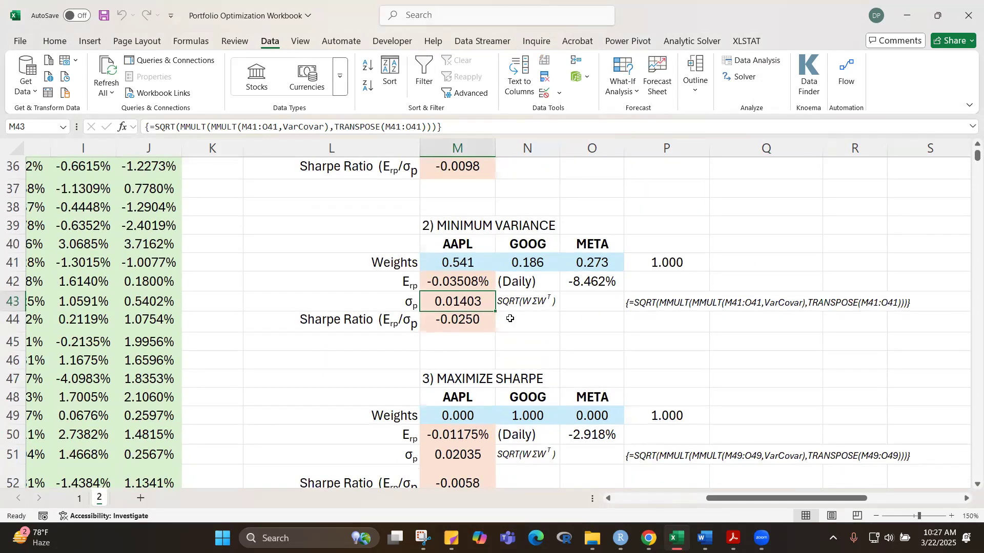
{"action": "left_click", "coordinate": [467, 321]}
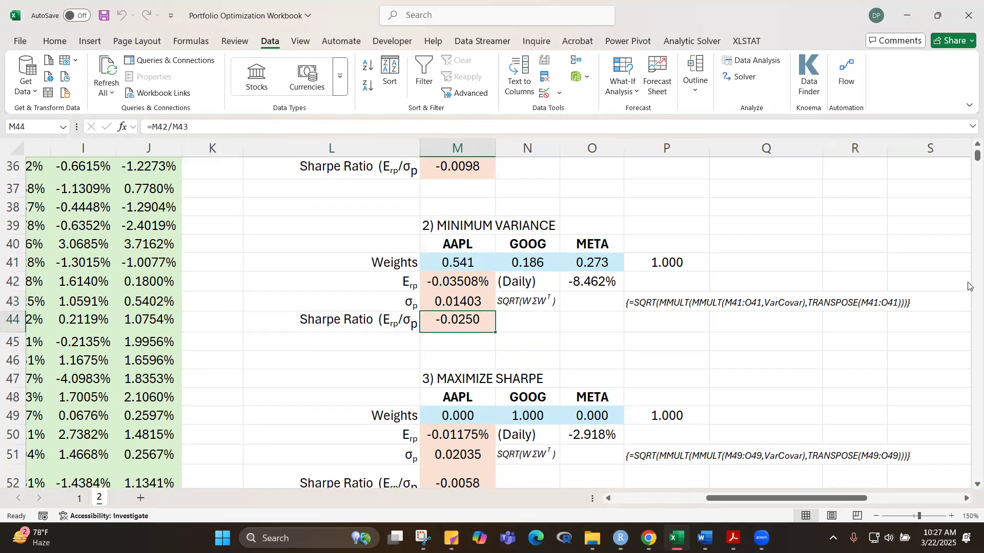
{"action": "scroll", "coordinate": [969, 286], "scroll_direction": "up", "scroll_amount": 12}
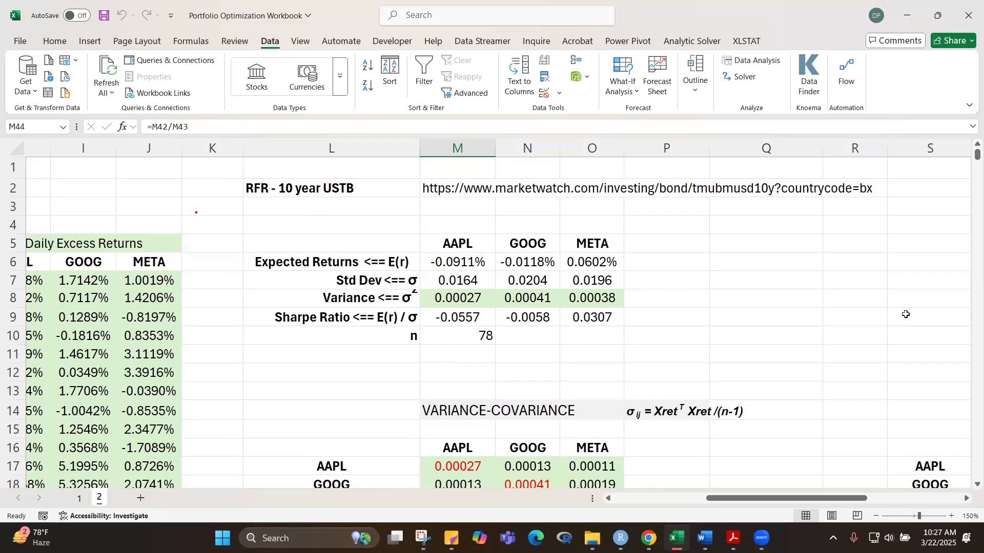
{"action": "scroll", "coordinate": [747, 286], "scroll_direction": "down", "scroll_amount": 15}
{"action": "scroll", "coordinate": [748, 288], "scroll_direction": "up", "scroll_amount": 3}
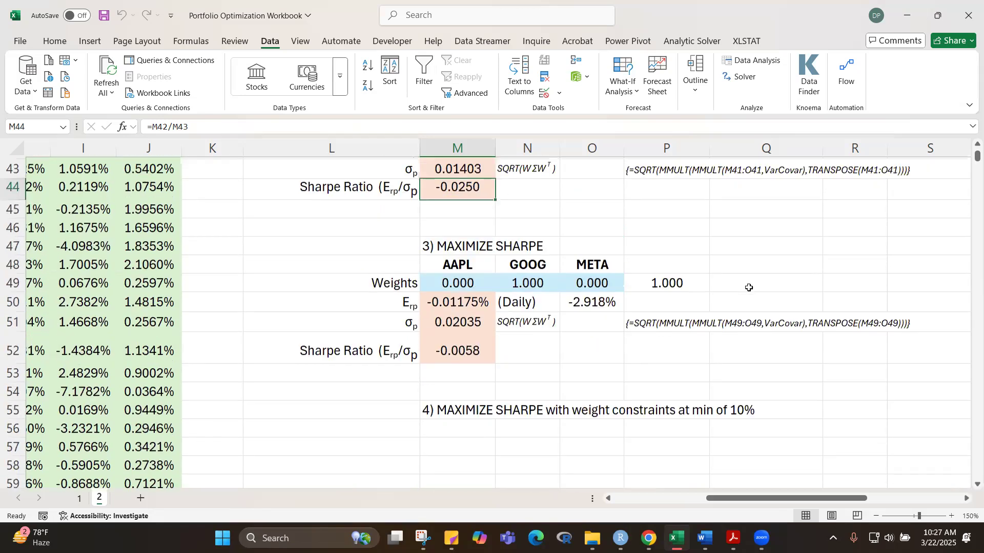
Step: Reset Solver and set it to maximize the Sharpe ratio in M52 by changing the weights in M49:O49
{"action": "scroll", "coordinate": [750, 290], "scroll_direction": "down", "scroll_amount": 2}
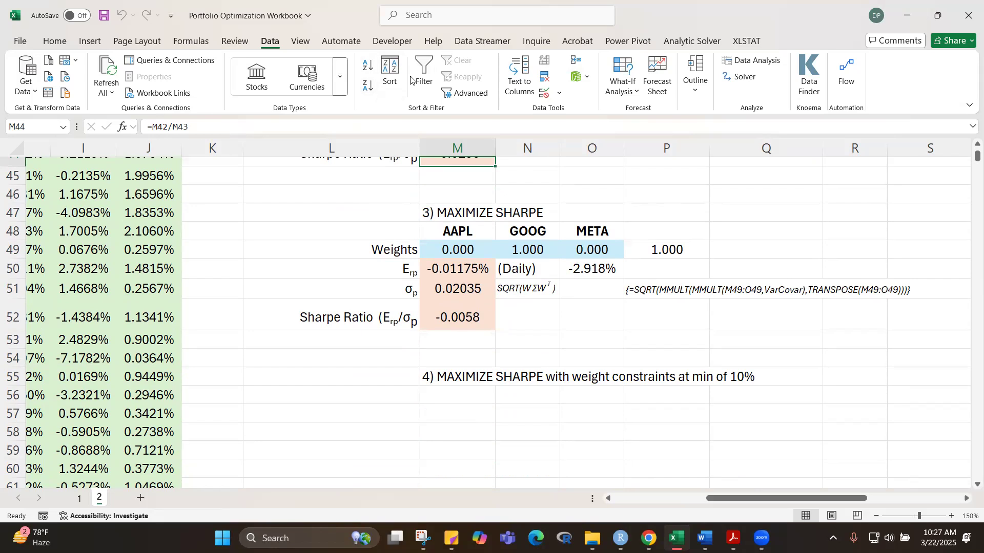
{"action": "left_click", "coordinate": [746, 78]}
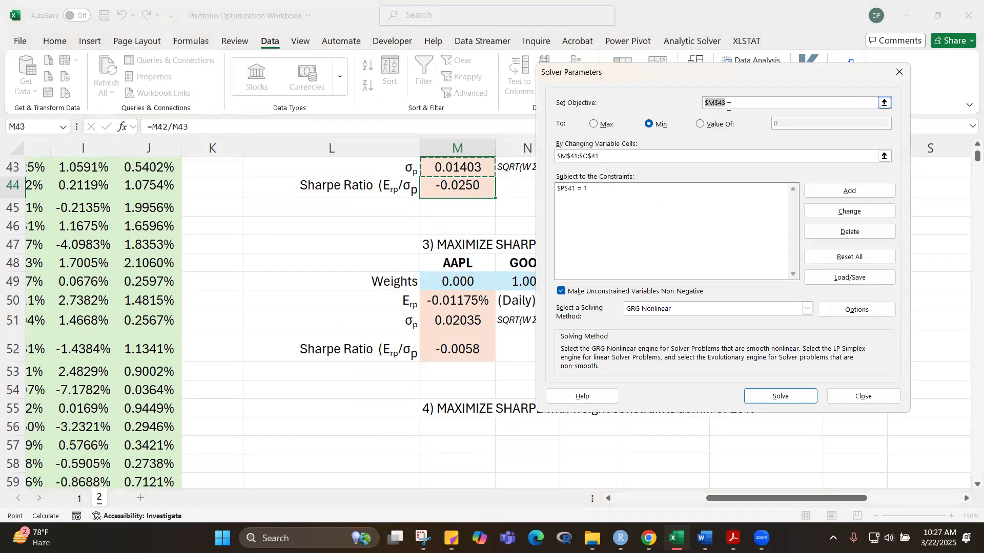
{"action": "left_click", "coordinate": [846, 260]}
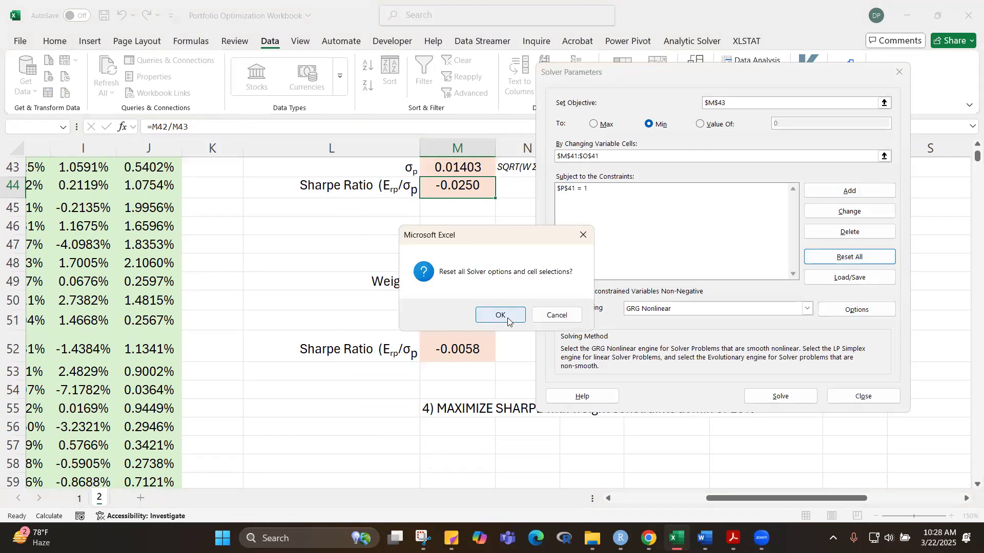
{"action": "left_click", "coordinate": [510, 316]}
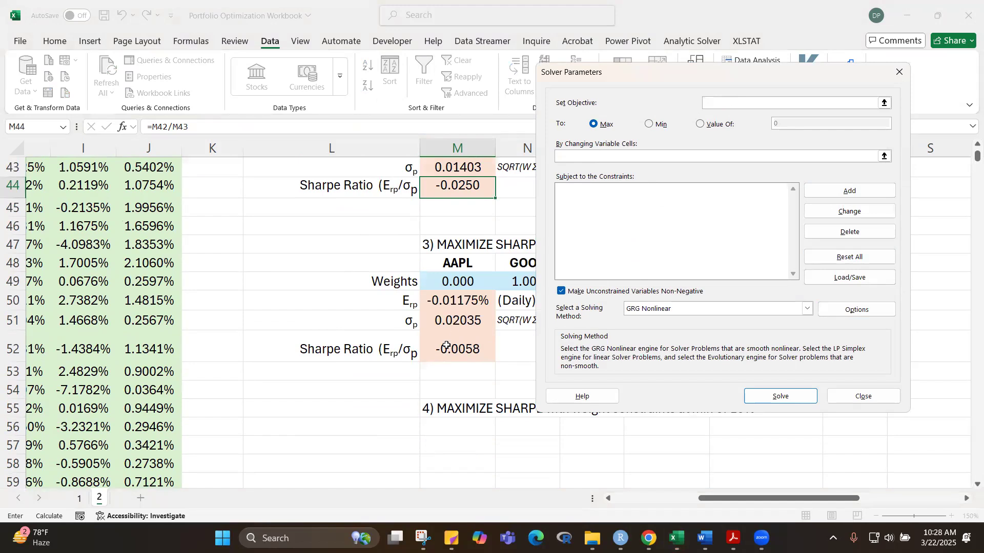
{"action": "left_click", "coordinate": [465, 348]}
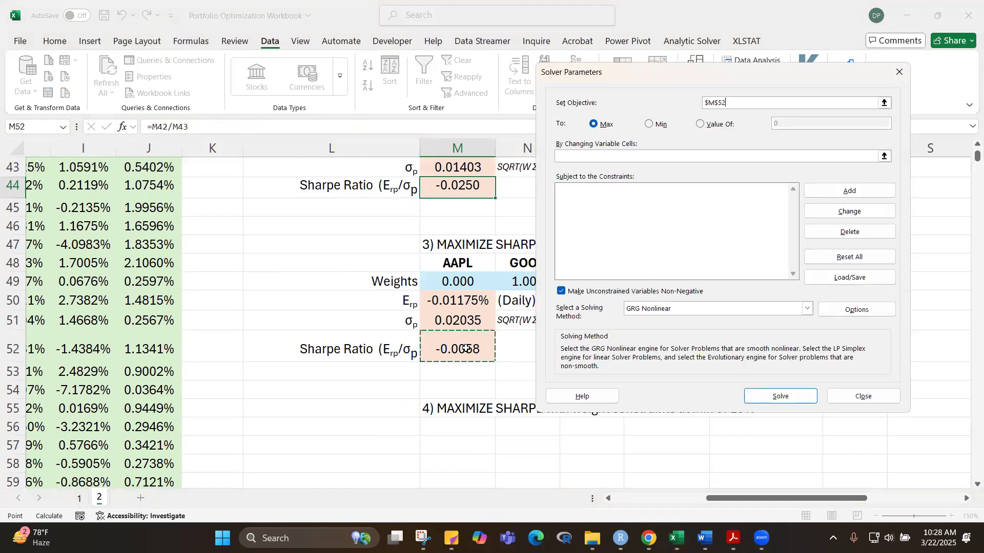
{"action": "left_click", "coordinate": [689, 159]}
{"action": "left_click_drag", "start_coordinate": [778, 73], "coordinate": [973, 62]}
{"action": "left_click_drag", "start_coordinate": [454, 280], "coordinate": [583, 277]}
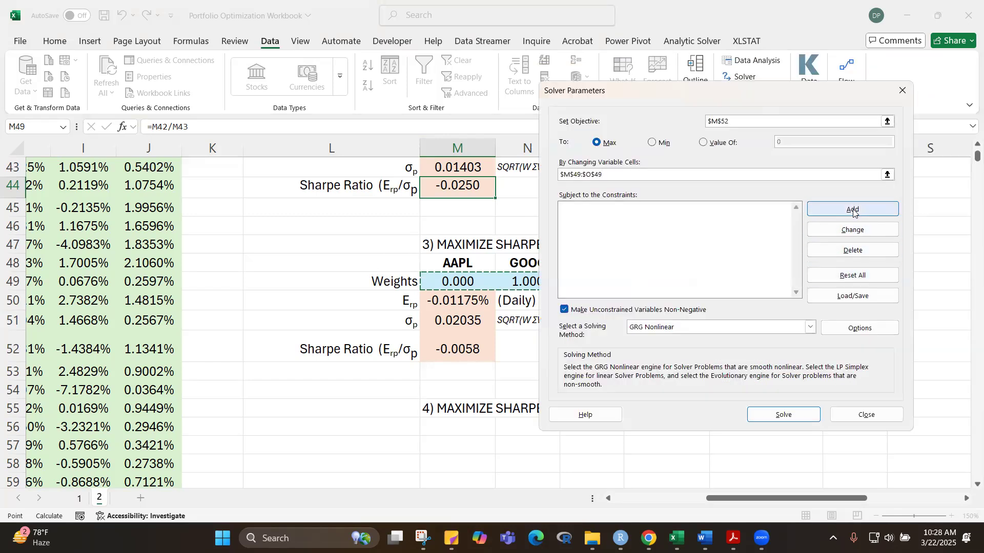
Step: Add a Solver constraint requiring the maximum Sharpe portfolio's weight total in P49 to equal 1
{"action": "left_click", "coordinate": [853, 210]}
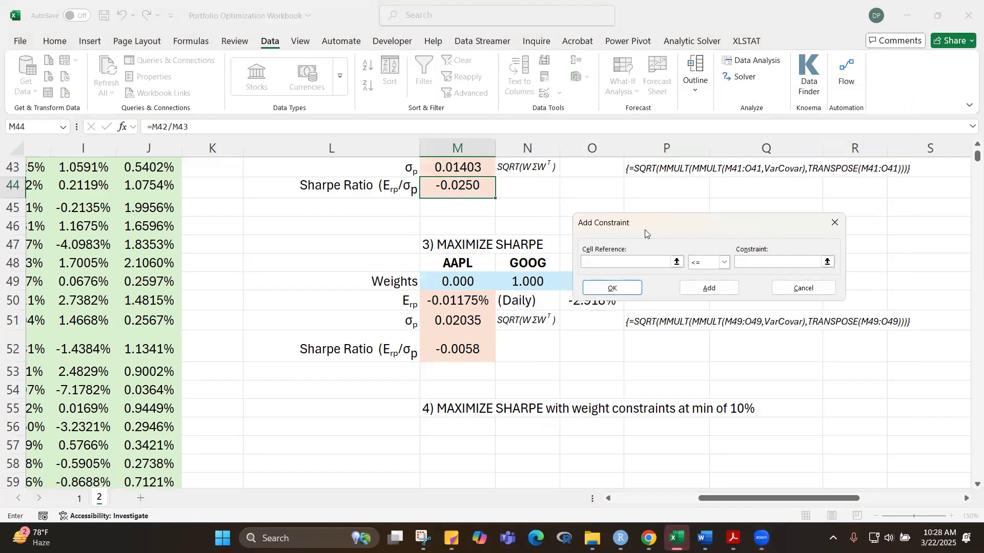
{"action": "left_click_drag", "start_coordinate": [678, 221], "coordinate": [792, 177]}
{"action": "left_click", "coordinate": [660, 281]}
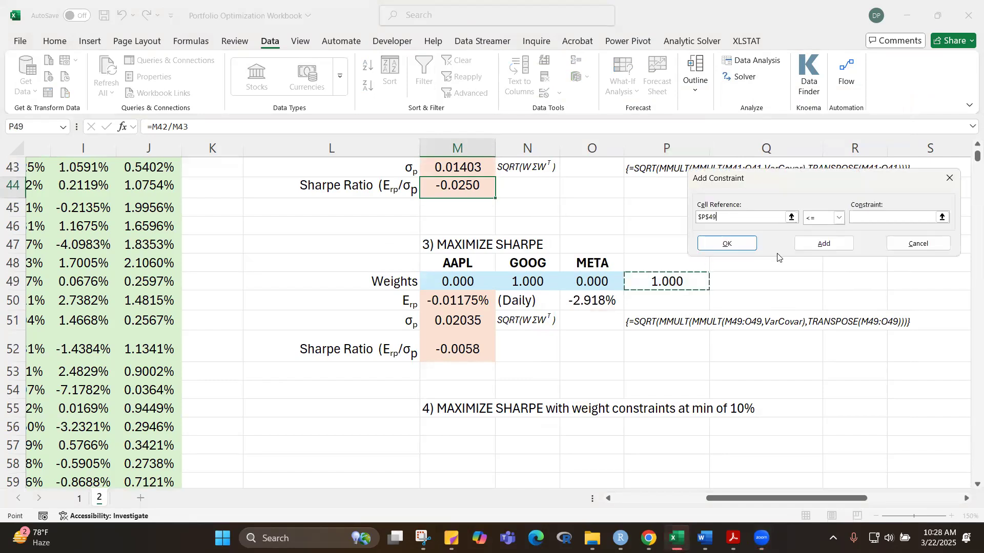
{"action": "left_click", "coordinate": [839, 217]}
{"action": "left_click", "coordinate": [808, 238]}
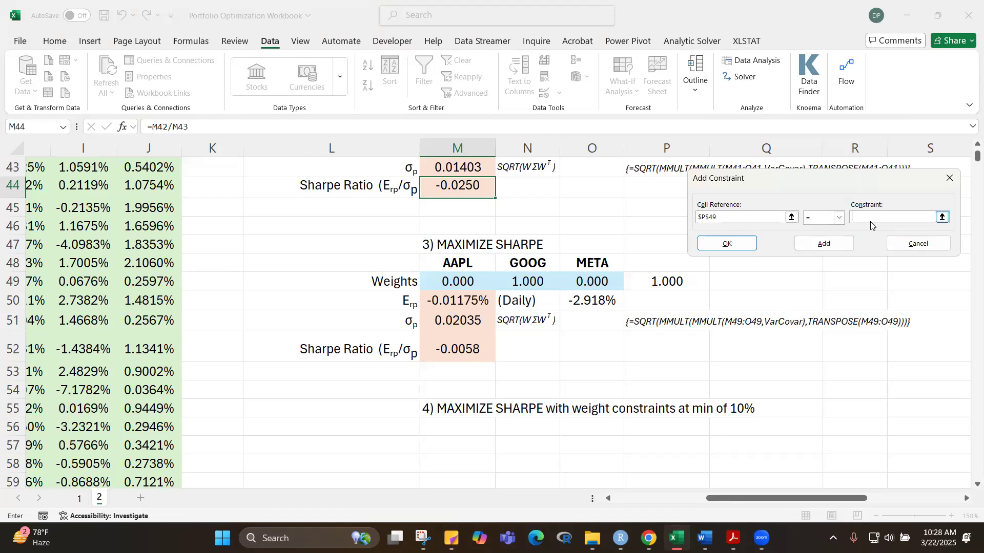
{"action": "type", "text": "1"}
{"action": "left_click", "coordinate": [728, 244]}
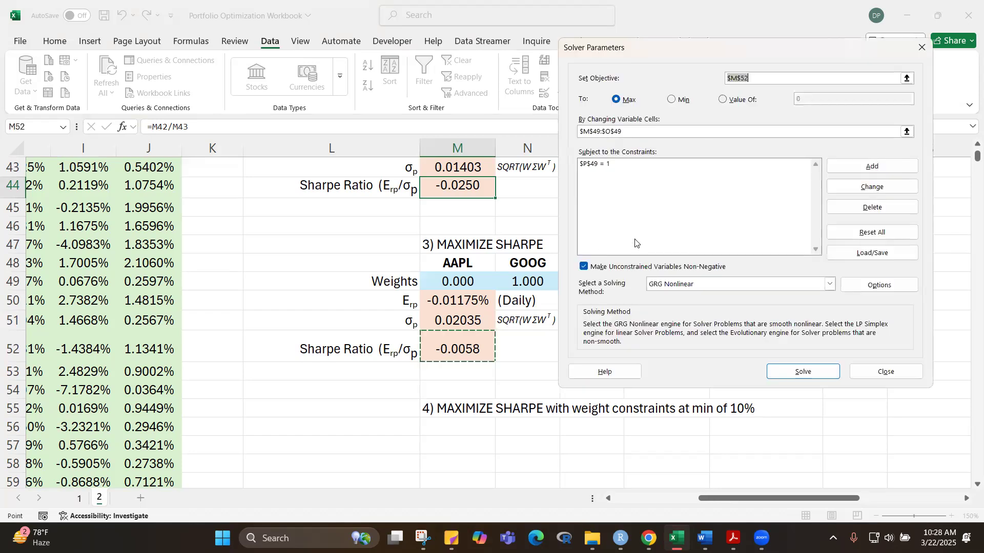
Step: Solve for the maximum Sharpe weights in M49:O49 and keep the Solver solution
{"action": "left_click", "coordinate": [808, 376]}
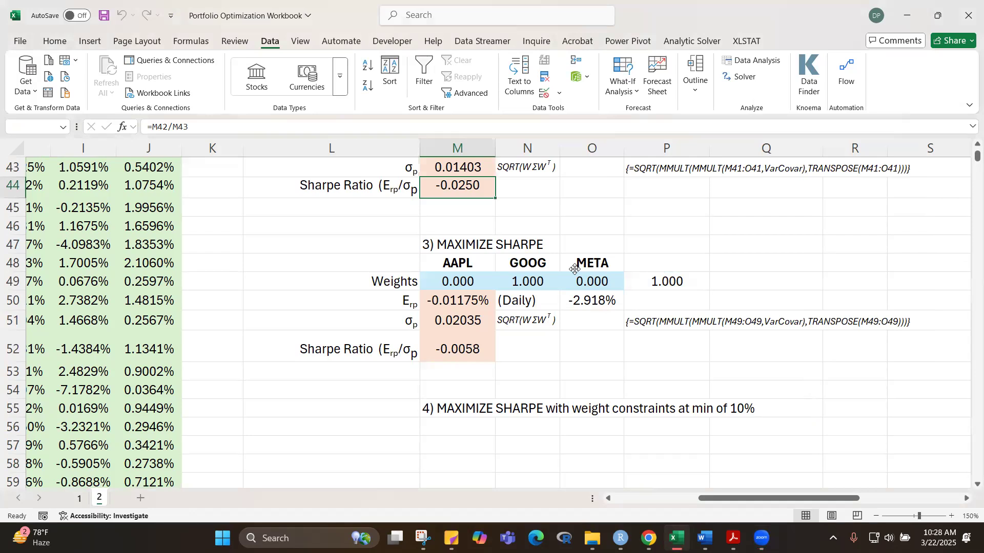
{"action": "left_click", "coordinate": [333, 291]}
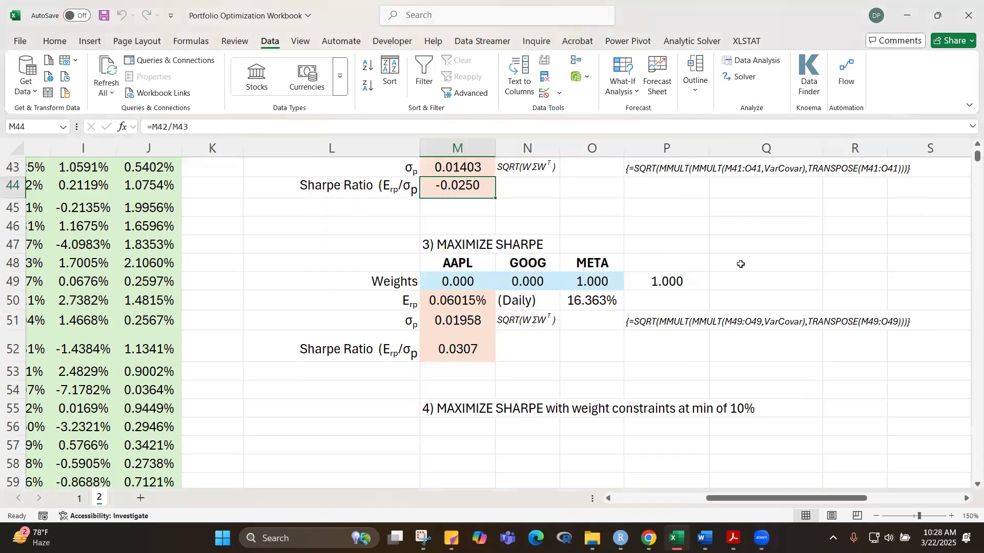
{"action": "left_click", "coordinate": [836, 259]}
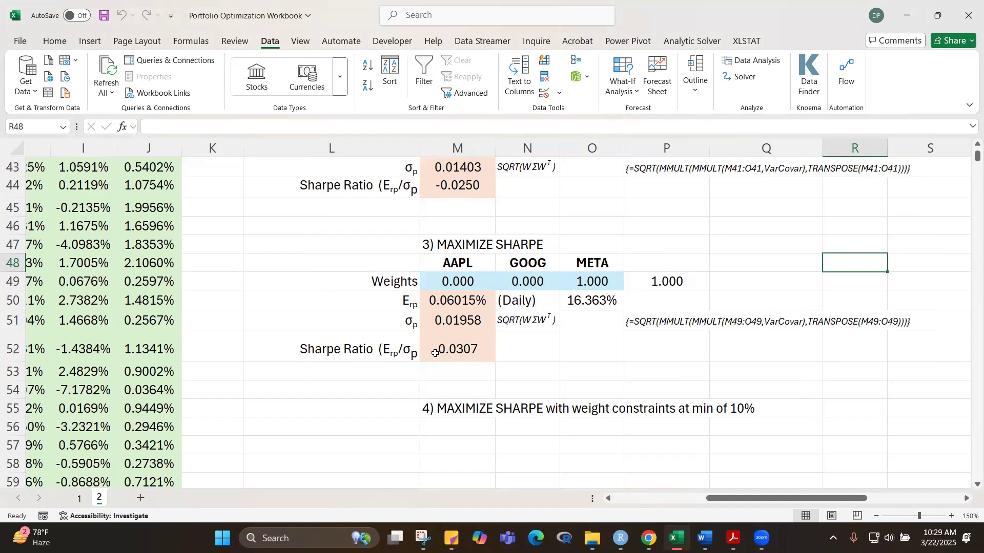
Step: Examine the maximum Sharpe portfolio's Sharpe ratio in M52 and standard deviation in M51 against the individual stock statistics and other portfolios
{"action": "left_click", "coordinate": [464, 354]}
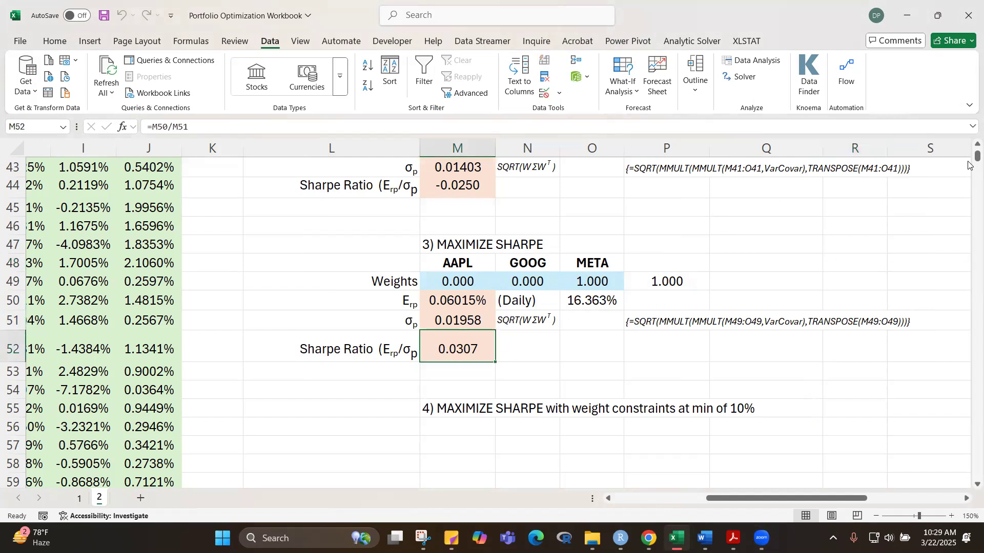
{"action": "left_click_drag", "start_coordinate": [977, 156], "coordinate": [977, 149]}
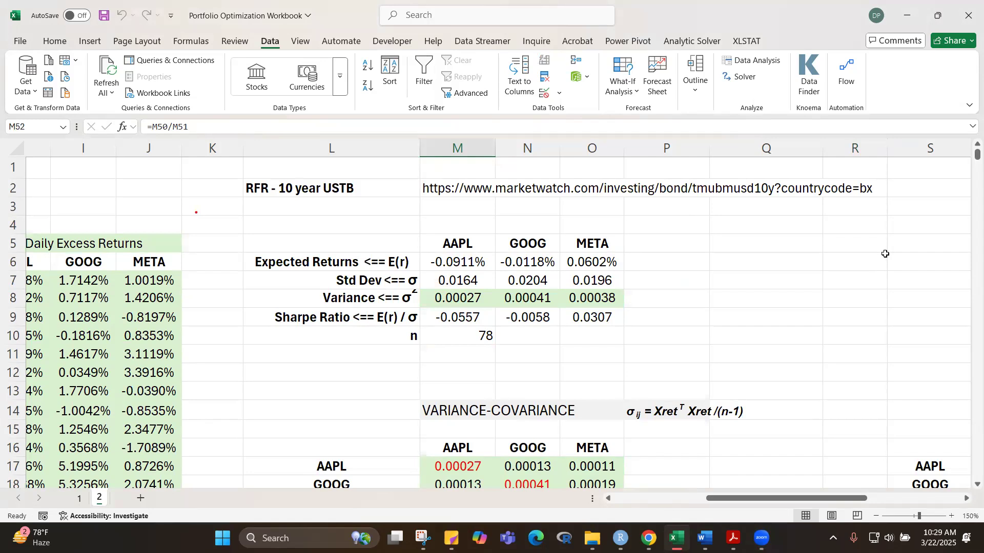
{"action": "scroll", "coordinate": [861, 242], "scroll_direction": "down", "scroll_amount": 13}
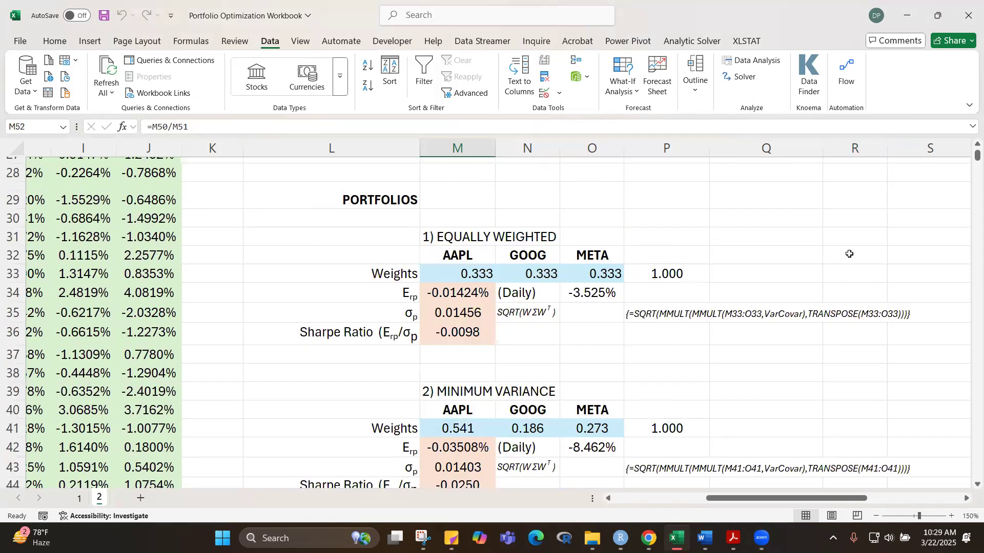
{"action": "scroll", "coordinate": [846, 255], "scroll_direction": "down", "scroll_amount": 1}
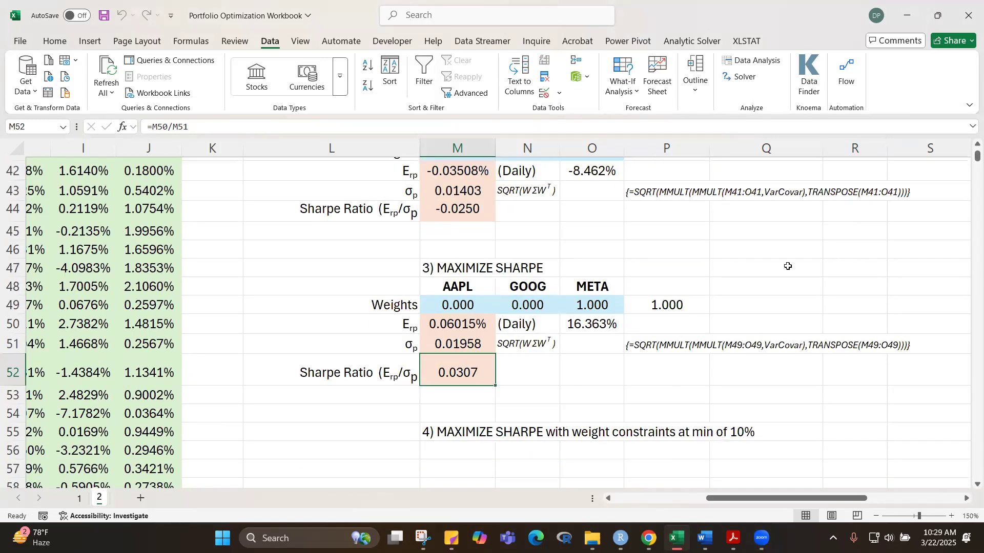
{"action": "left_click", "coordinate": [464, 348]}
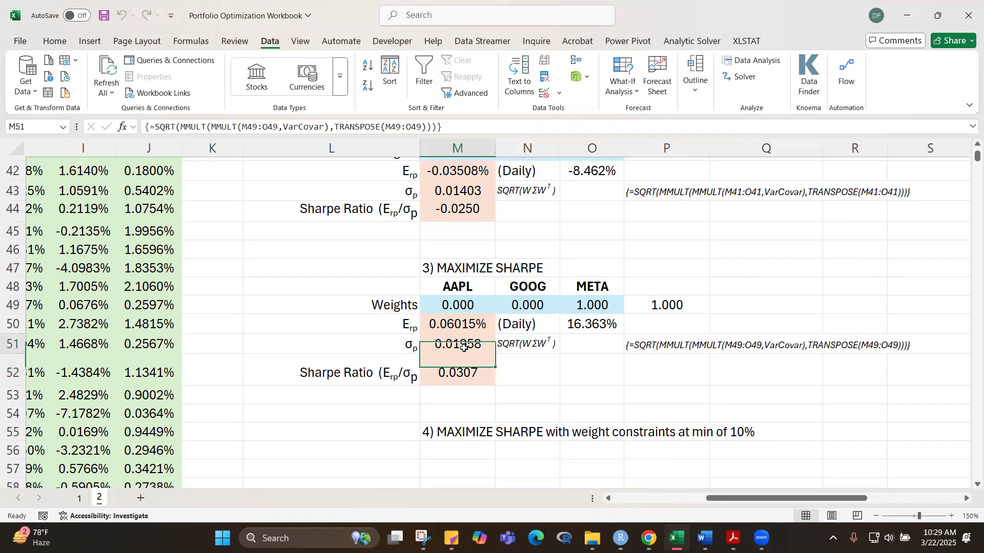
{"action": "scroll", "coordinate": [797, 216], "scroll_direction": "up", "scroll_amount": 14}
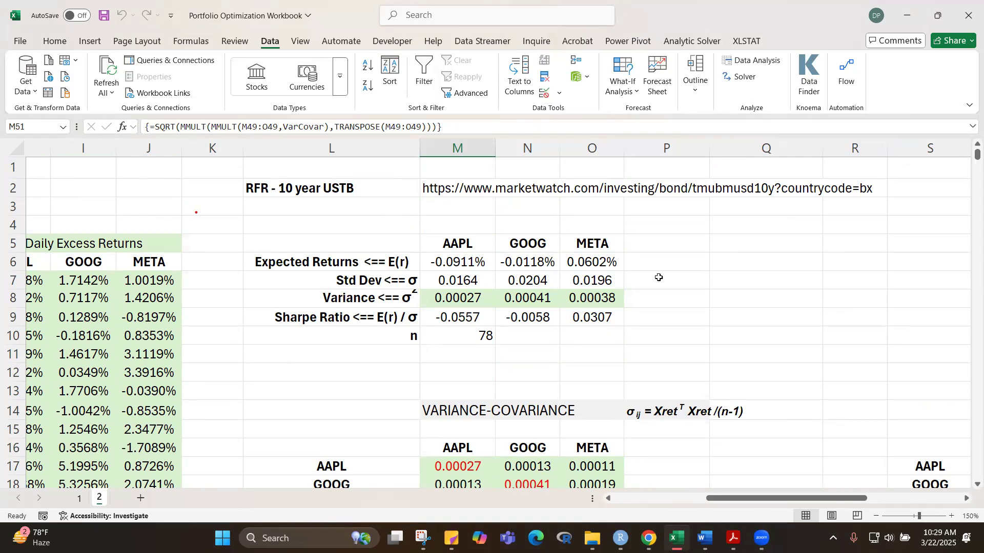
{"action": "scroll", "coordinate": [713, 285], "scroll_direction": "down", "scroll_amount": 13}
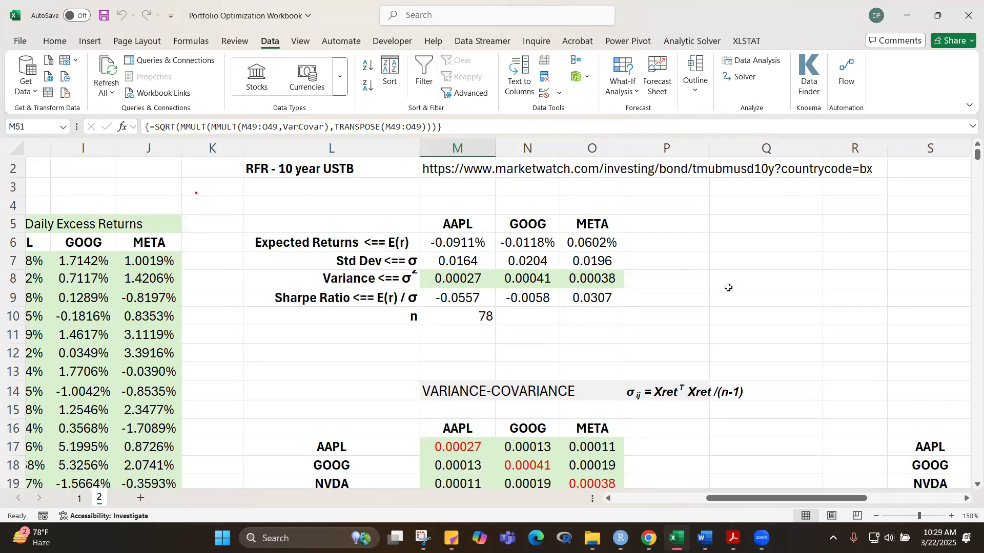
{"action": "scroll", "coordinate": [725, 291], "scroll_direction": "down", "scroll_amount": 3}
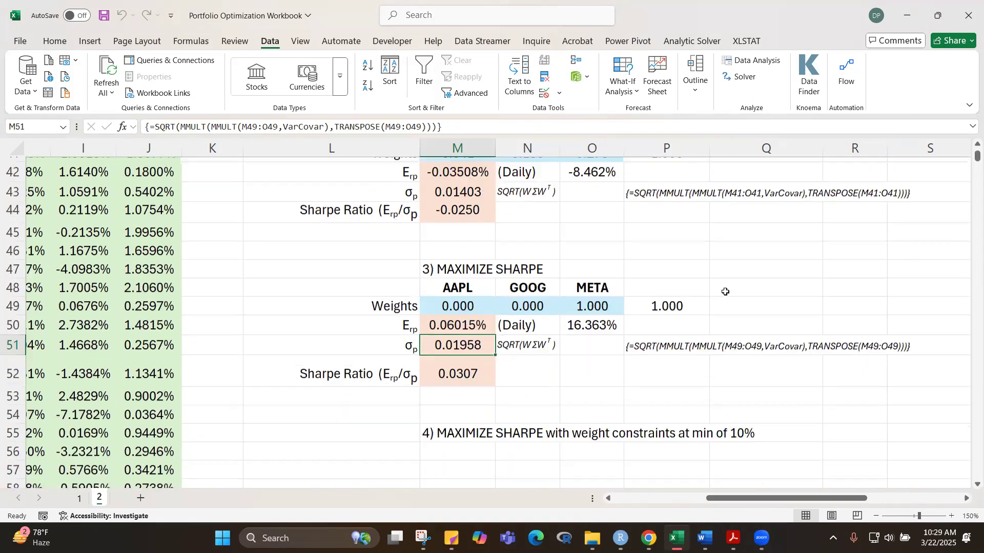
{"action": "scroll", "coordinate": [725, 291], "scroll_direction": "up", "scroll_amount": 2}
{"action": "scroll", "coordinate": [725, 292], "scroll_direction": "down", "scroll_amount": 1}
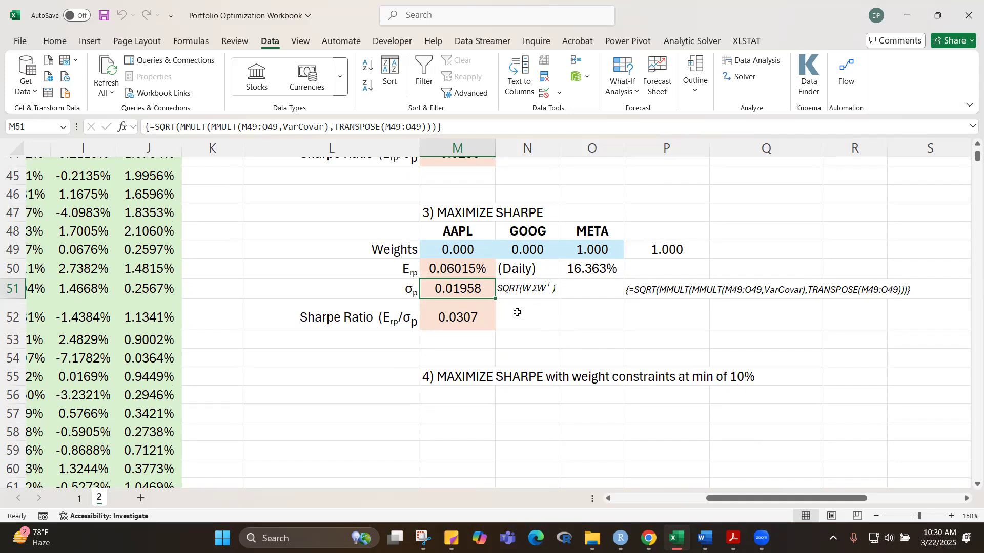
Step: Copy the maximum Sharpe portfolio block L48:P52 to L56, under the heading for the 10% minimum weight portfolio
{"action": "left_click", "coordinate": [894, 253]}
{"action": "left_click_drag", "start_coordinate": [339, 232], "coordinate": [641, 318]}
{"action": "key", "text": "ctrl+c"}
{"action": "left_click", "coordinate": [343, 399]}
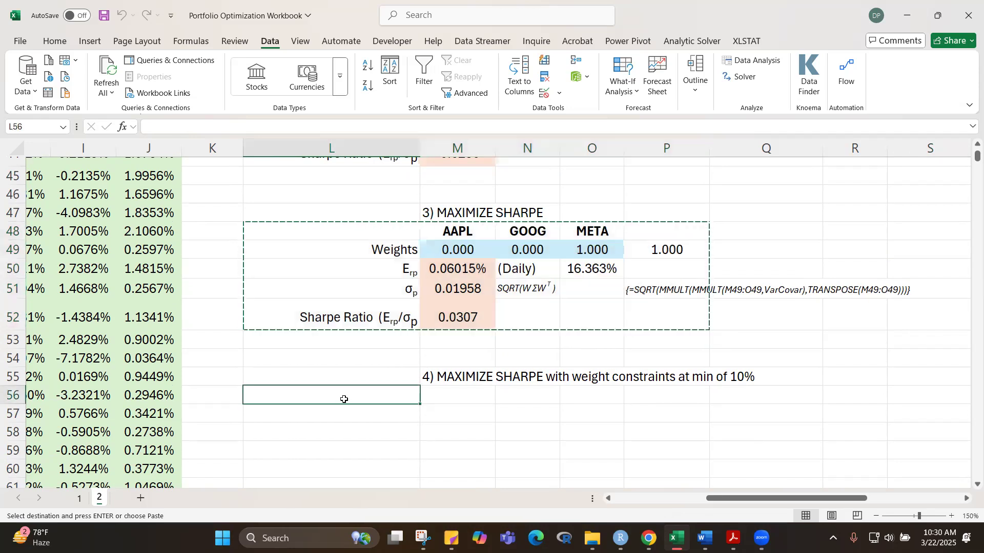
{"action": "key", "text": "ctrl+v"}
{"action": "left_click", "coordinate": [792, 397]}
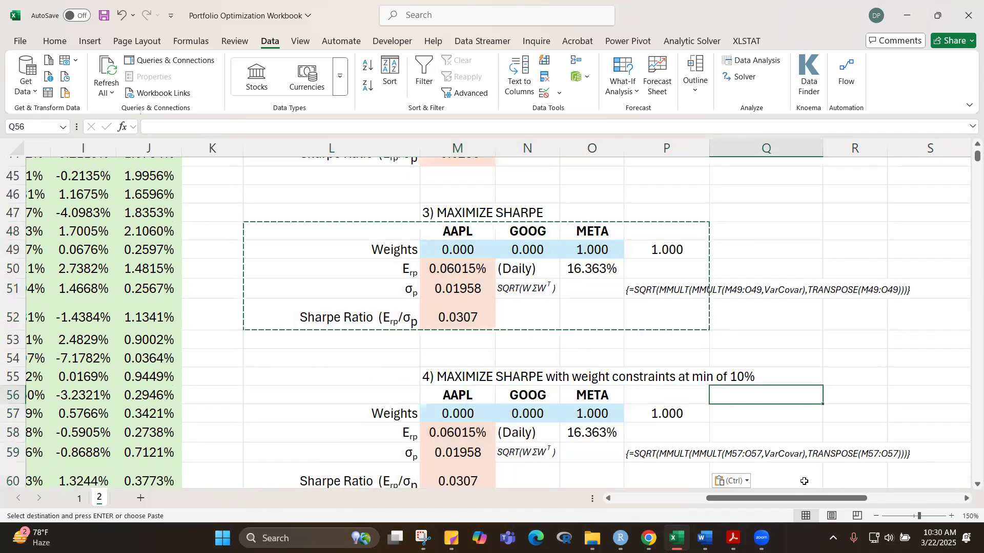
Step: Label R57 as "Min Wt" and enter 10% in S57 beside the weight-constrained portfolio
{"action": "left_click_drag", "start_coordinate": [818, 498], "coordinate": [852, 497]}
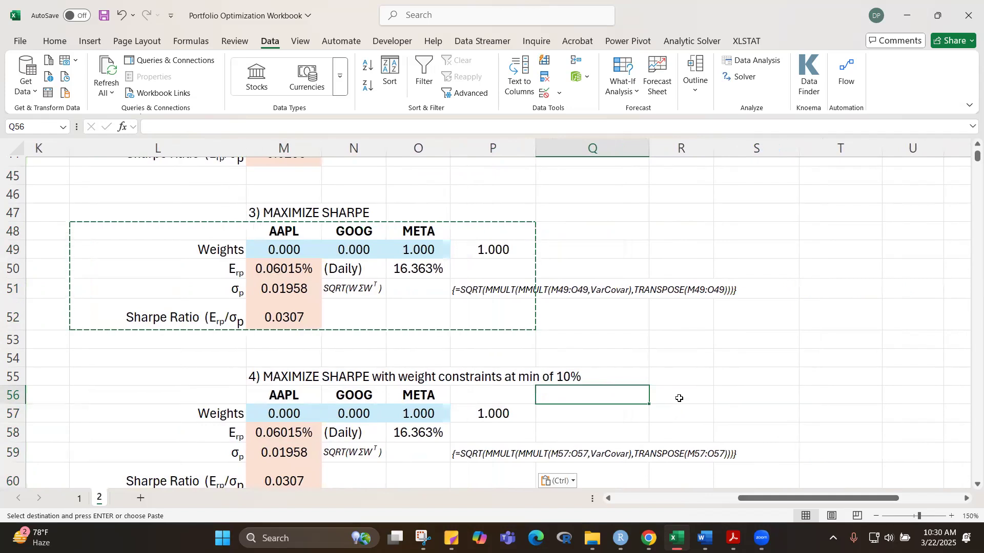
{"action": "left_click", "coordinate": [679, 398]}
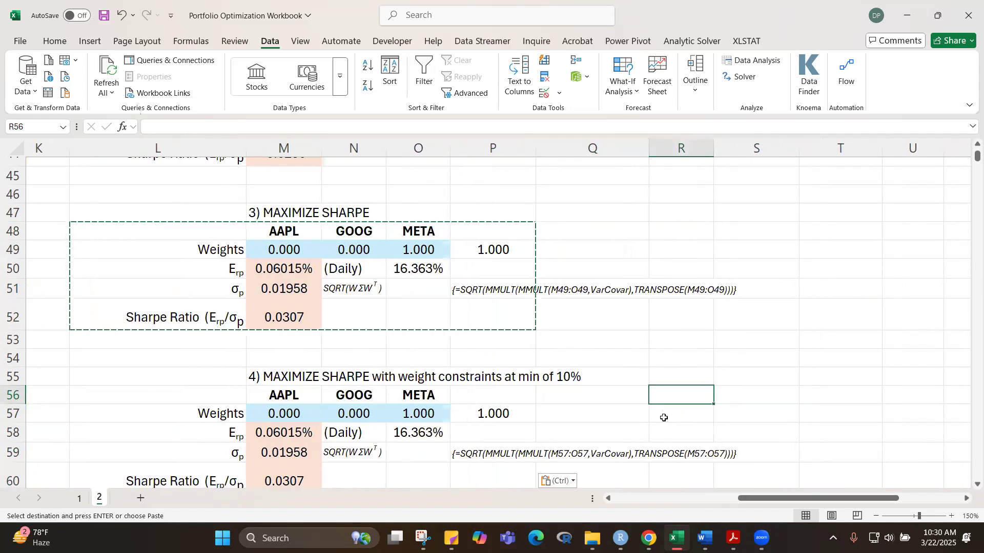
{"action": "left_click", "coordinate": [619, 413]}
{"action": "left_click", "coordinate": [655, 413]}
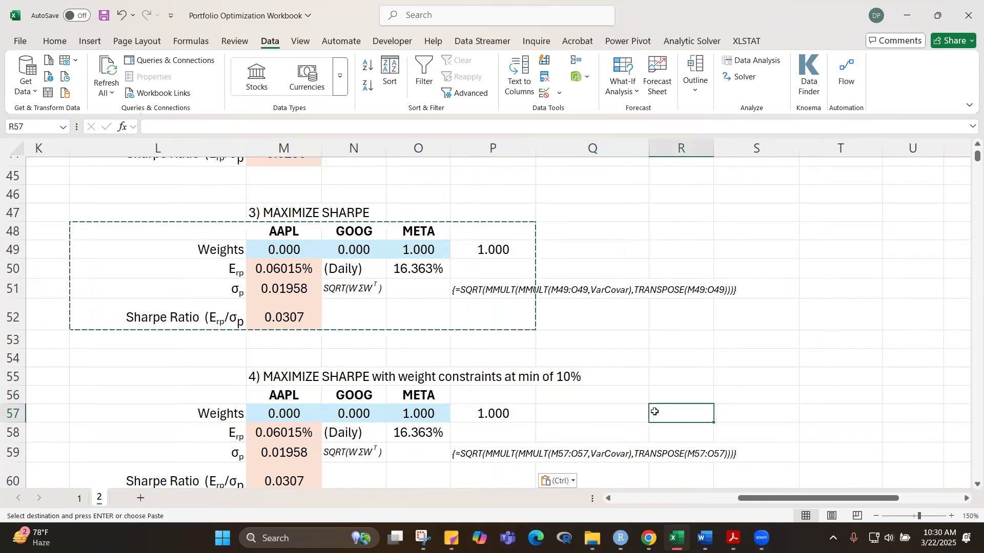
{"action": "type", "text": "Min Wt"}
{"action": "key", "text": "Tab"}
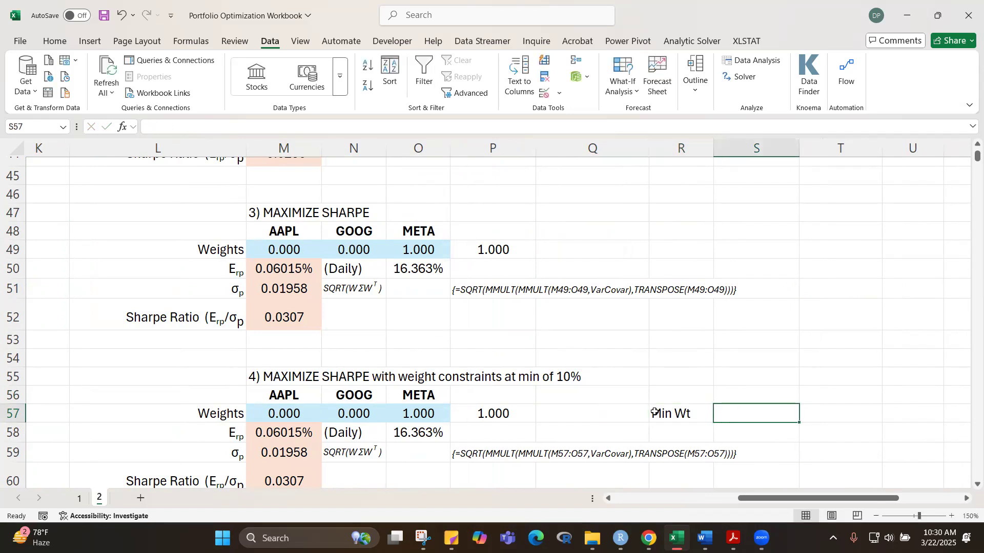
{"action": "type", "text": "10%"}
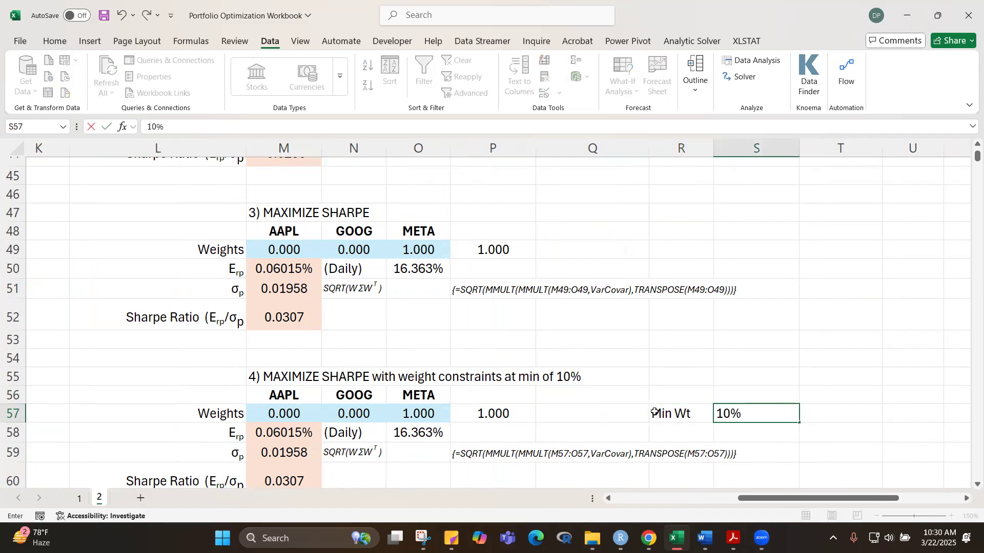
{"action": "key", "text": "Return"}
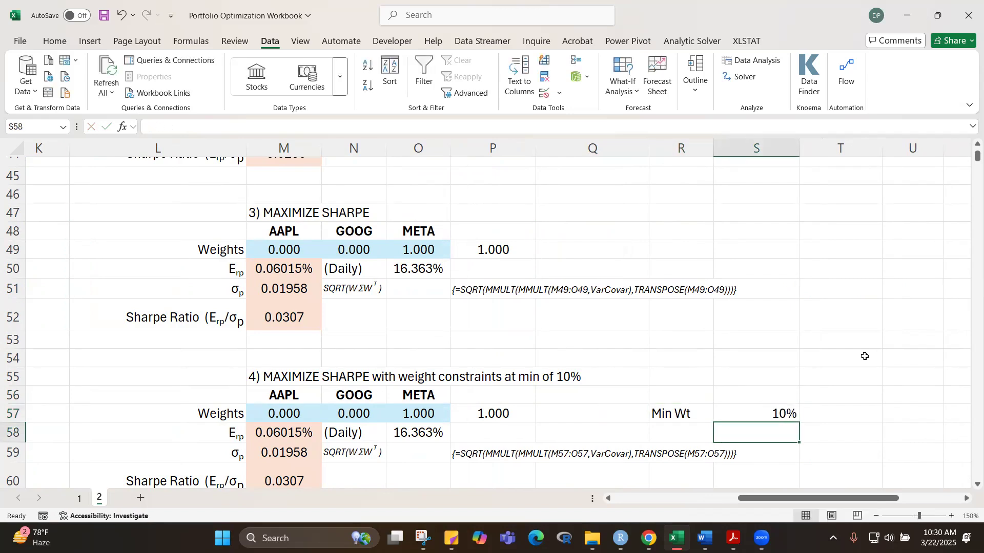
{"action": "left_click", "coordinate": [859, 412]}
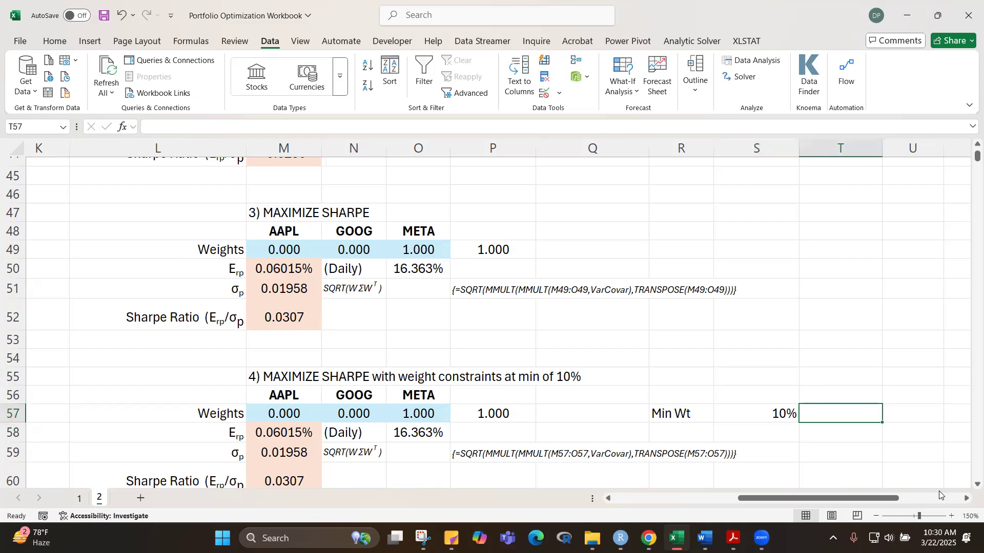
Step: Set Solver to maximize the Sharpe ratio in M60 by changing the weights in M57:O57, keeping the other settings
{"action": "scroll", "coordinate": [968, 490], "scroll_direction": "down", "scroll_amount": 2}
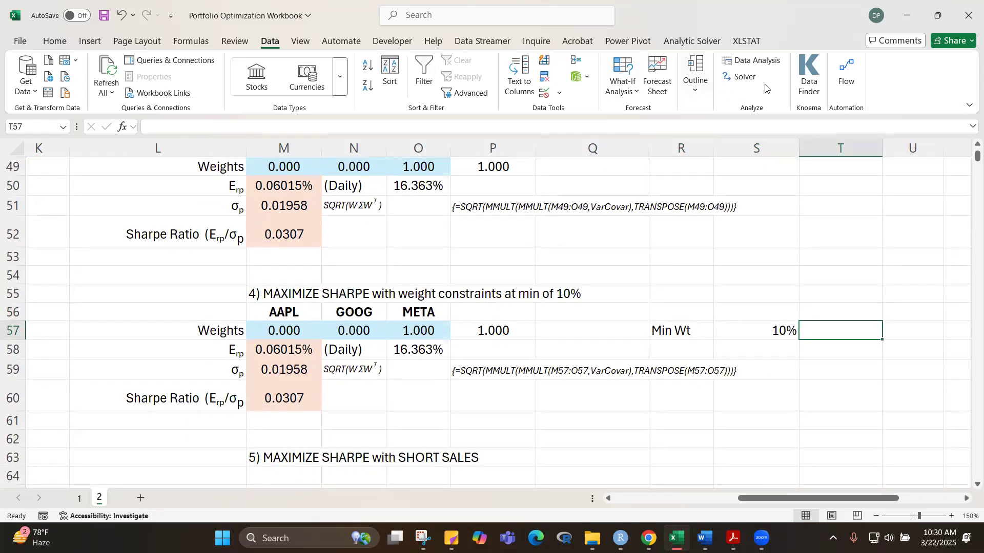
{"action": "left_click", "coordinate": [737, 78]}
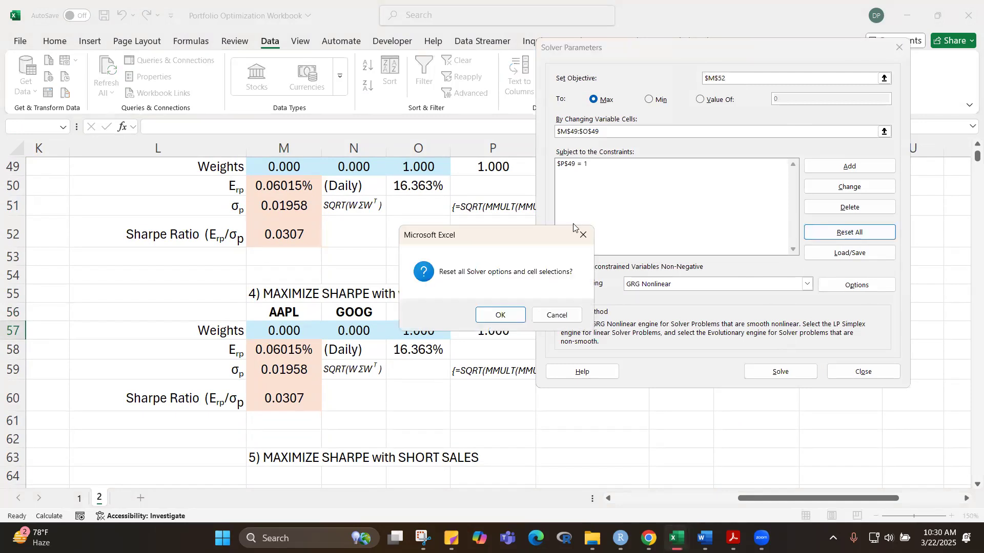
{"action": "left_click", "coordinate": [557, 315]}
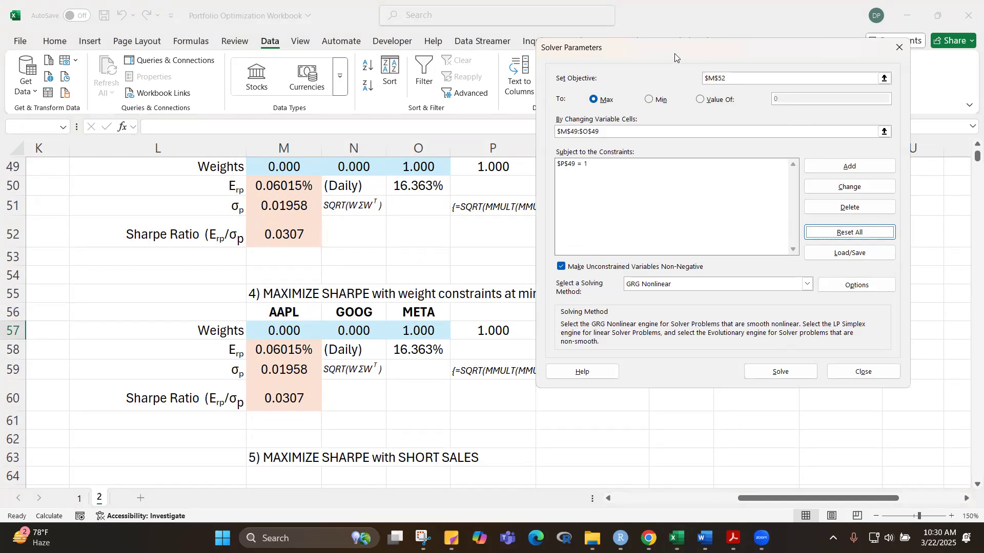
{"action": "left_click_drag", "start_coordinate": [674, 53], "coordinate": [742, 71]}
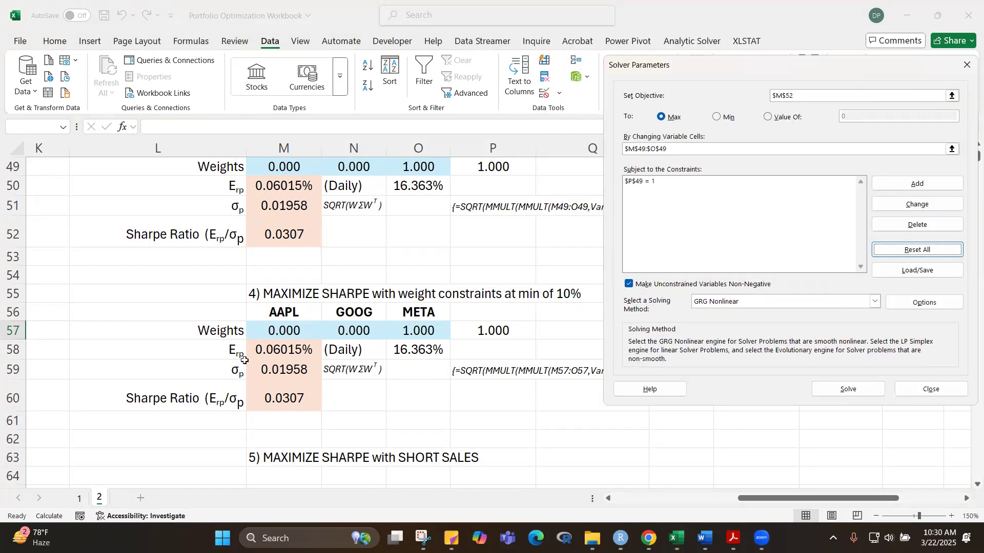
{"action": "left_click", "coordinate": [804, 98]}
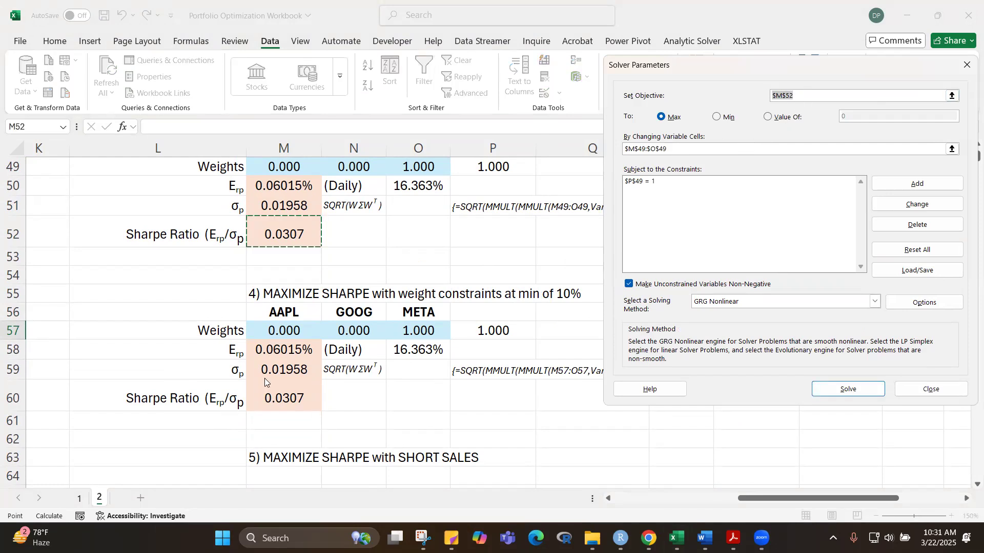
{"action": "left_click", "coordinate": [282, 402]}
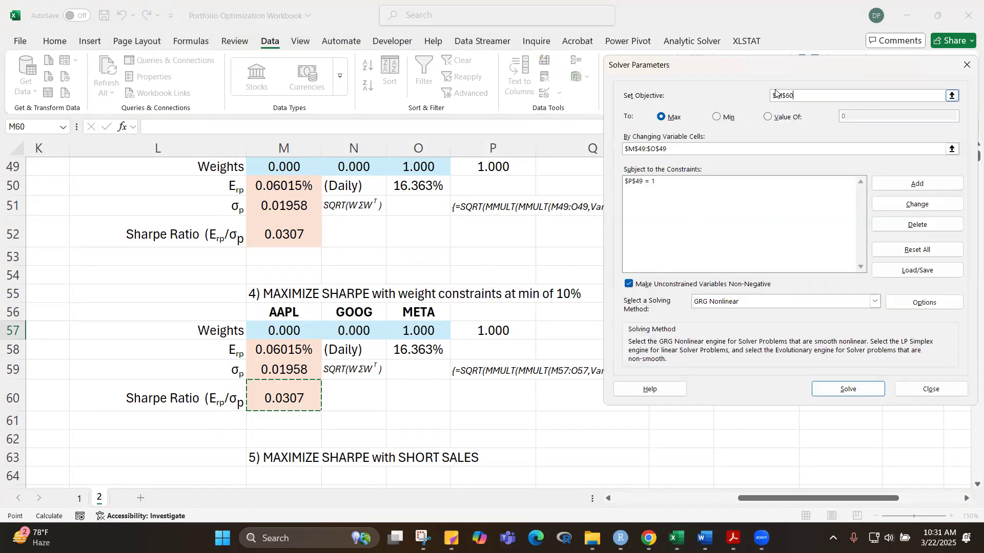
{"action": "left_click", "coordinate": [665, 150]}
{"action": "double_click", "coordinate": [641, 150]}
{"action": "key", "text": "BackSpace"}
{"action": "left_click_drag", "start_coordinate": [285, 330], "coordinate": [418, 331]}
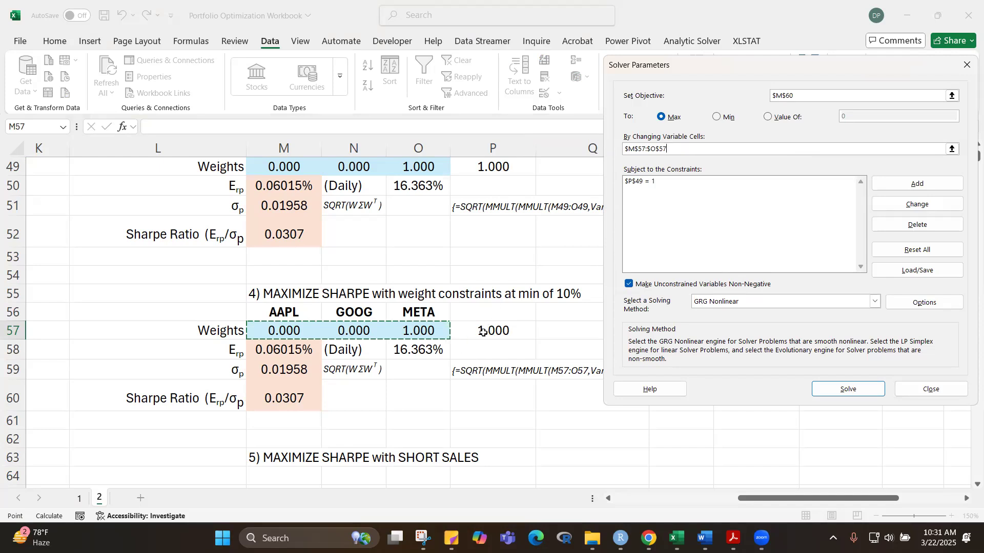
Step: Add a Solver constraint requiring the weights in M57:O57 to be greater than or equal to the minimum weight in S57
{"action": "left_click", "coordinate": [916, 184]}
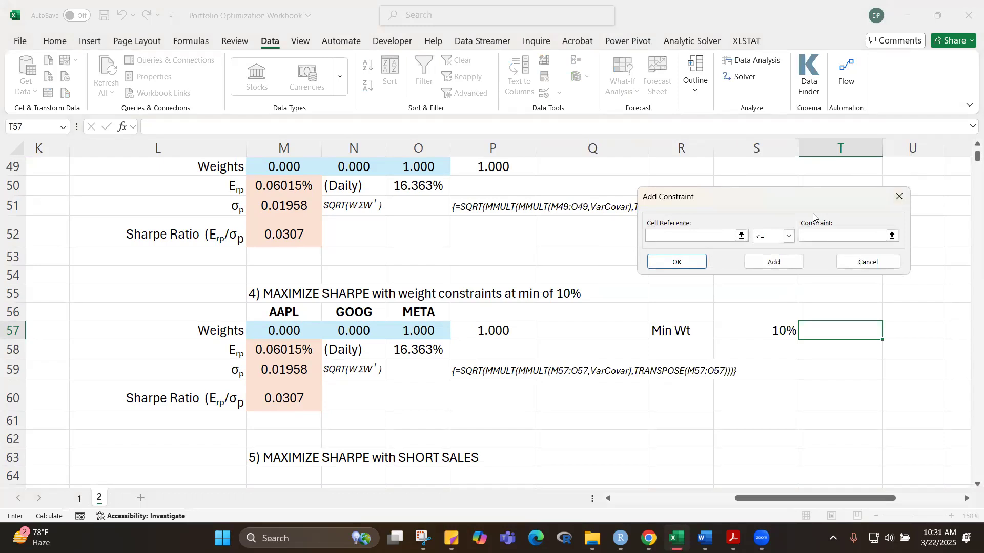
{"action": "left_click_drag", "start_coordinate": [300, 333], "coordinate": [398, 334]}
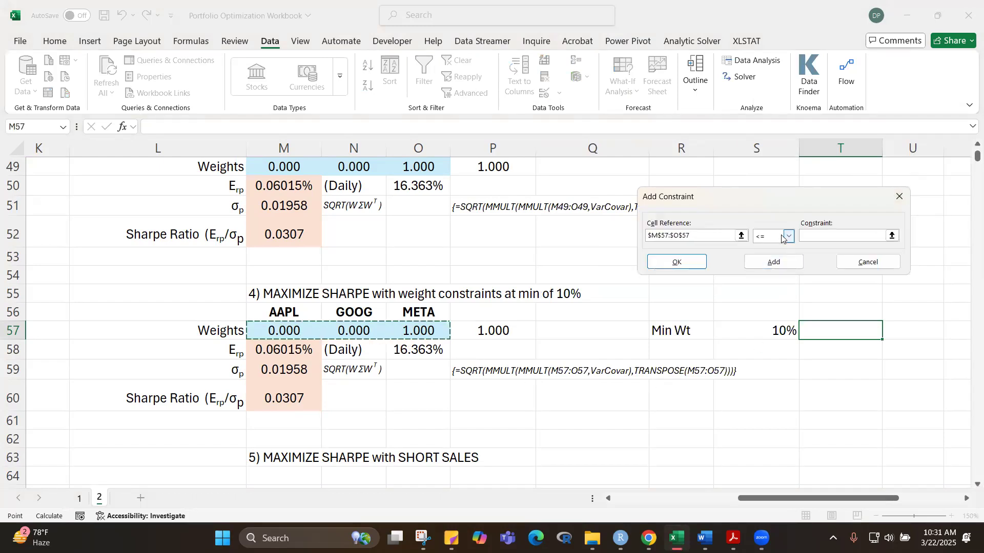
{"action": "left_click", "coordinate": [789, 240]}
{"action": "left_click", "coordinate": [763, 266]}
{"action": "left_click", "coordinate": [820, 237]}
{"action": "left_click", "coordinate": [761, 331]}
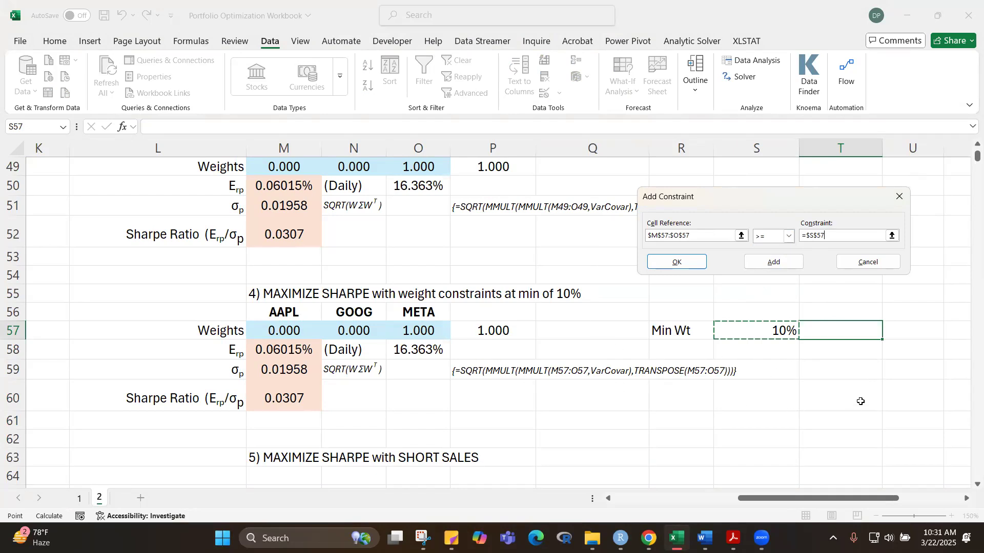
{"action": "left_click", "coordinate": [705, 264]}
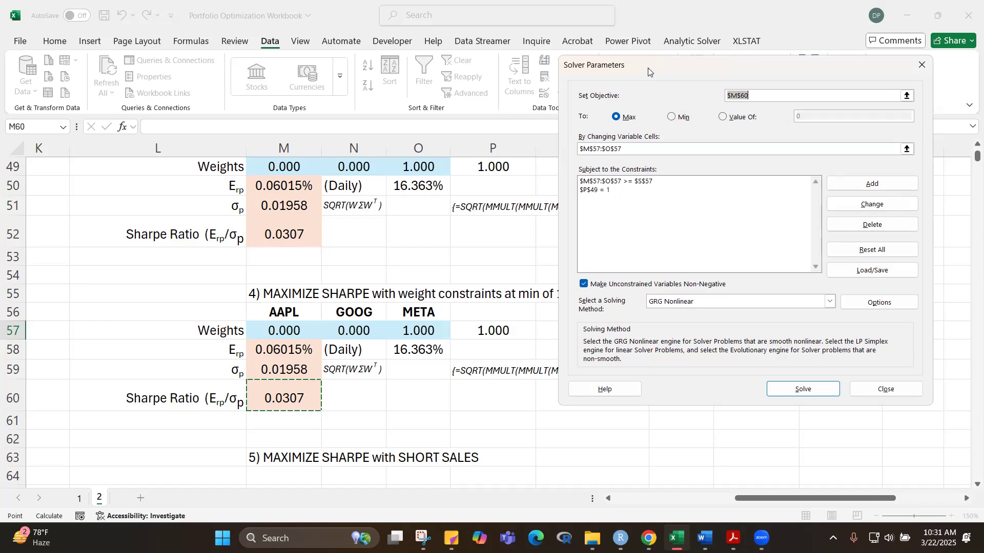
Step: Try to solve the maximum Sharpe portfolio with the 10% minimum weight, discard the Solver result and check the weight cells
{"action": "left_click_drag", "start_coordinate": [648, 70], "coordinate": [615, 19]}
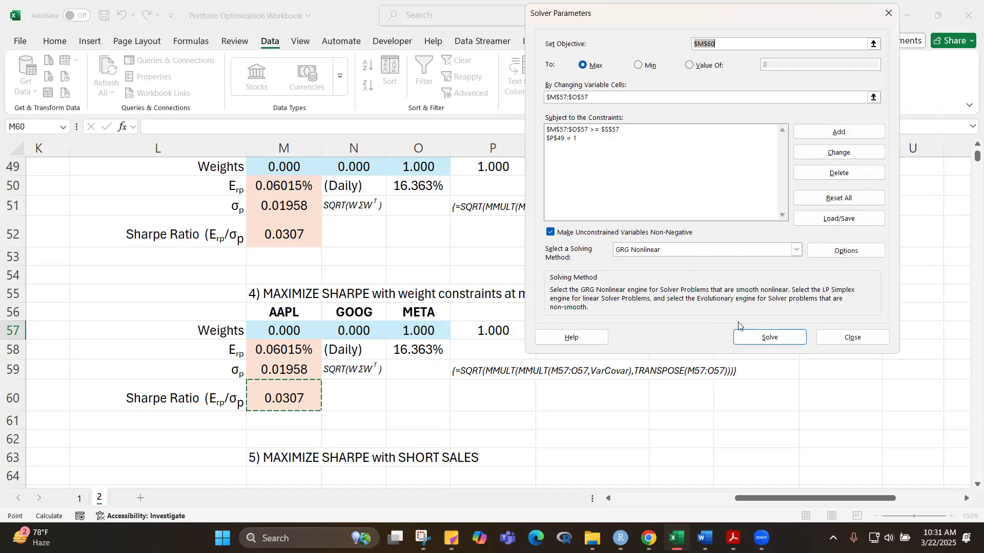
{"action": "left_click", "coordinate": [771, 338]}
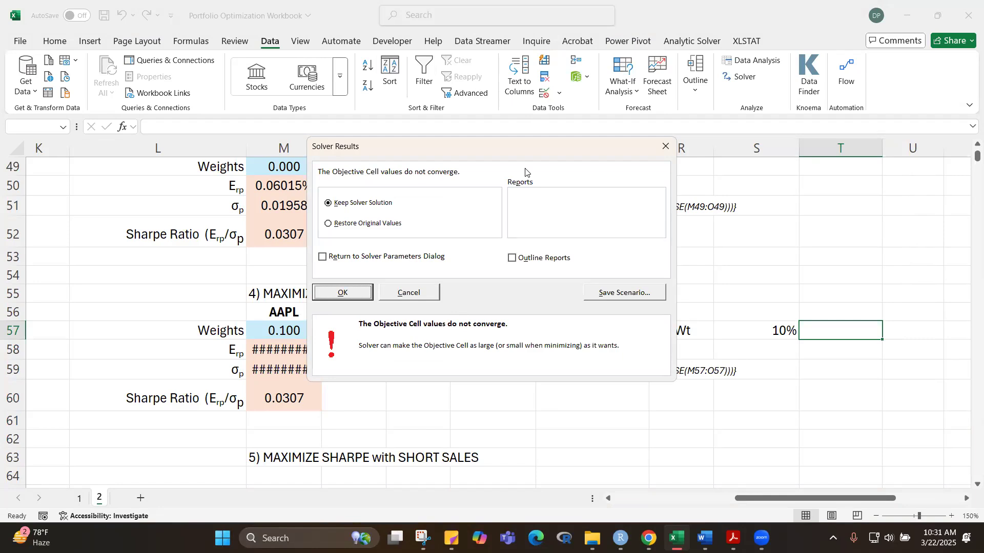
{"action": "left_click_drag", "start_coordinate": [532, 152], "coordinate": [549, 147]}
{"action": "left_click", "coordinate": [683, 144]}
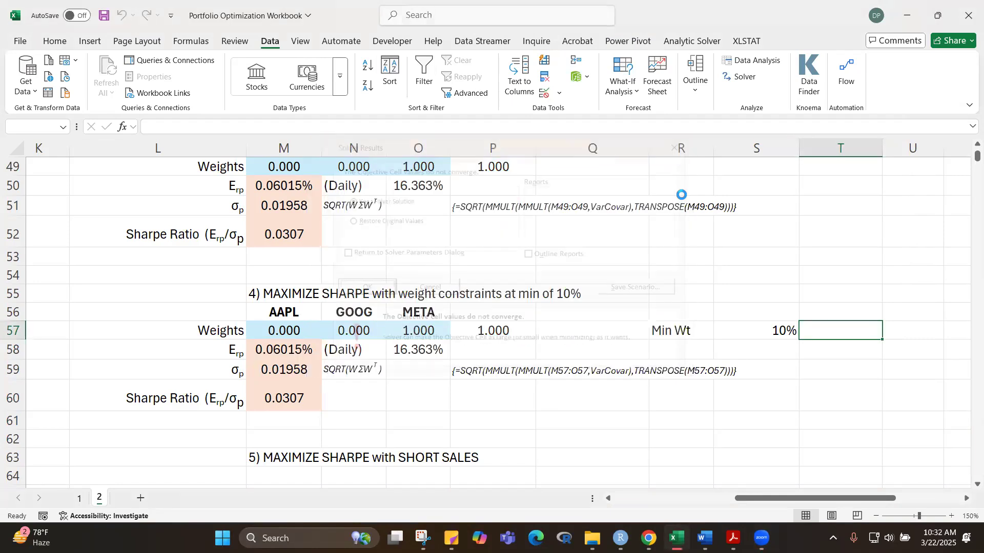
{"action": "left_click", "coordinate": [606, 398]}
{"action": "left_click", "coordinate": [430, 330]}
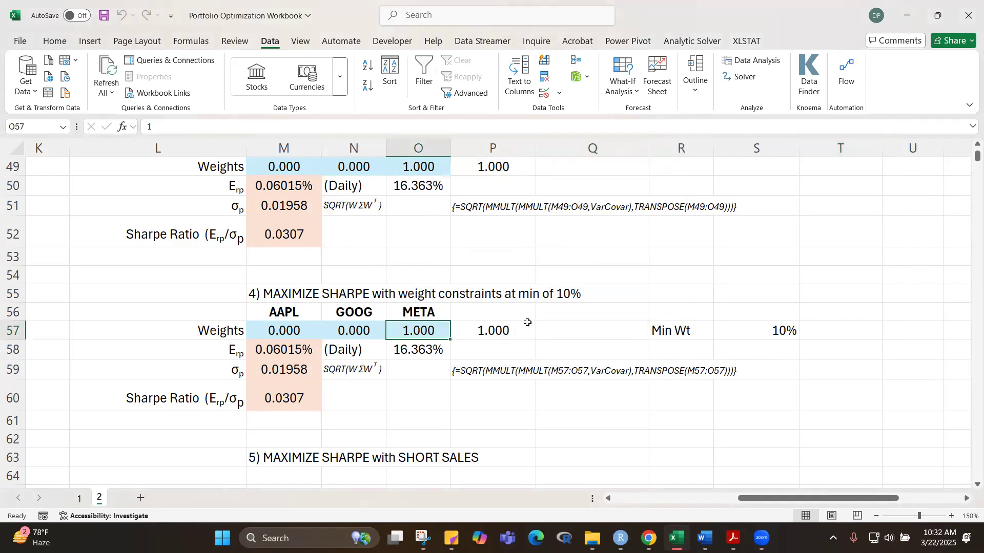
{"action": "left_click", "coordinate": [493, 333]}
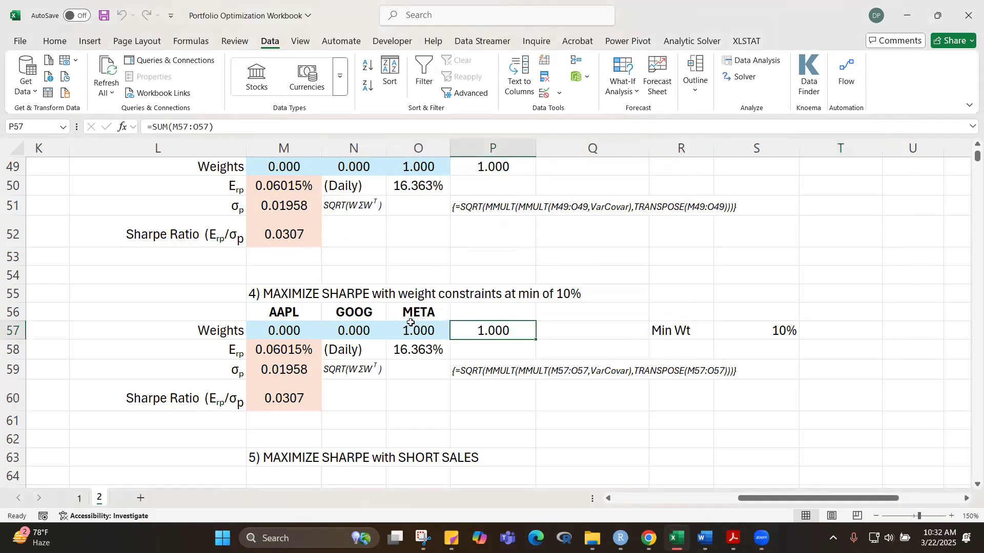
Step: Set the minimum weight in S57 to 5% and try to solve the constrained portfolio again, discarding the Solver result
{"action": "left_click", "coordinate": [759, 336]}
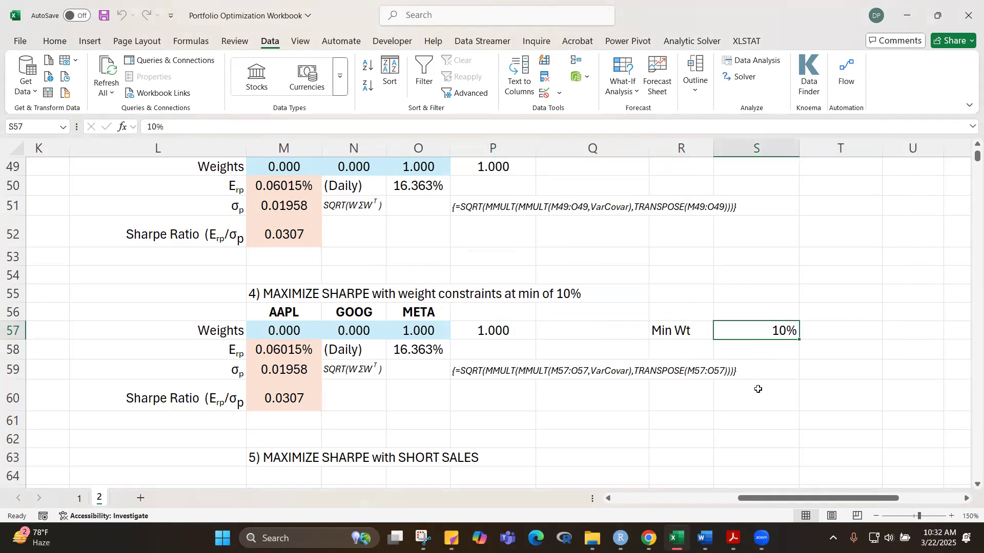
{"action": "type", "text": "5"}
{"action": "left_click", "coordinate": [617, 433]}
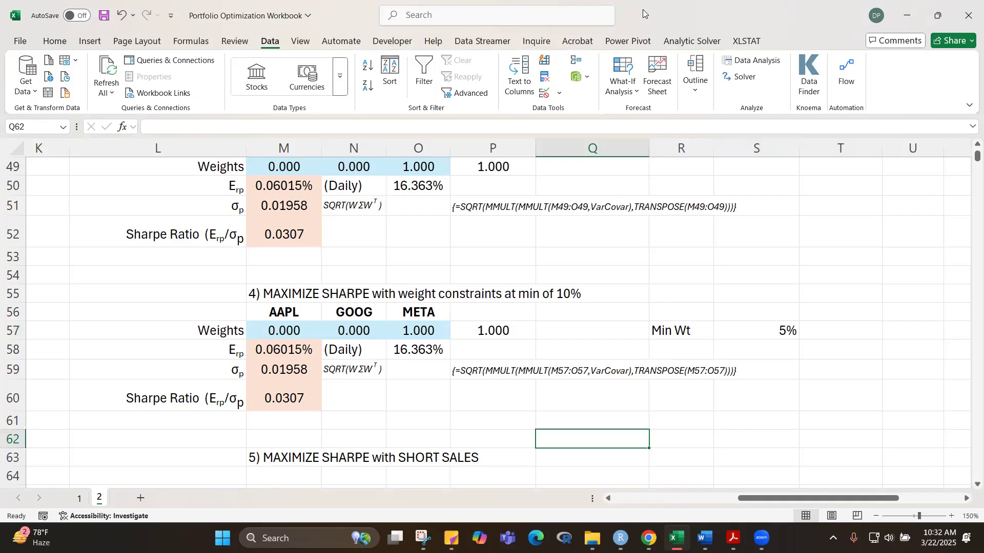
{"action": "left_click", "coordinate": [744, 78]}
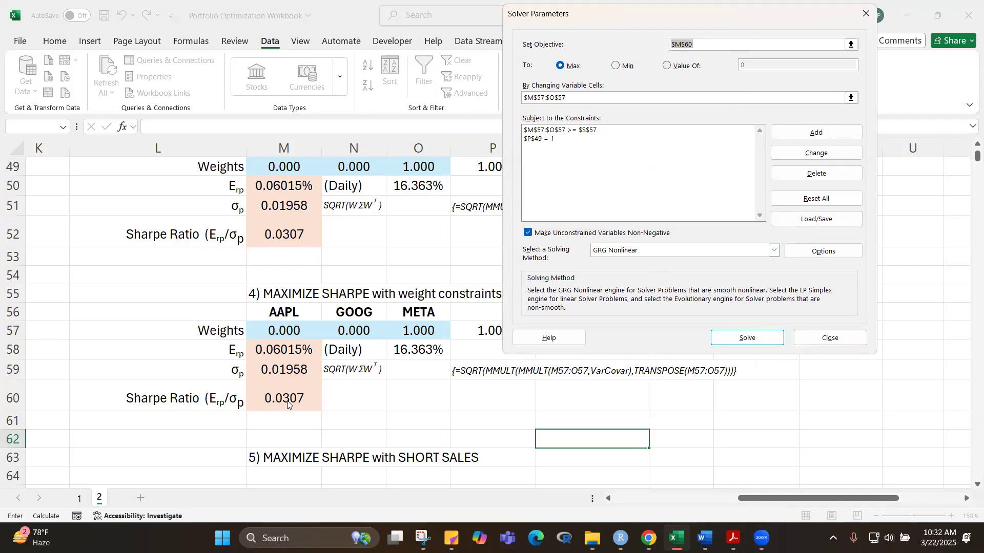
{"action": "left_click", "coordinate": [747, 340]}
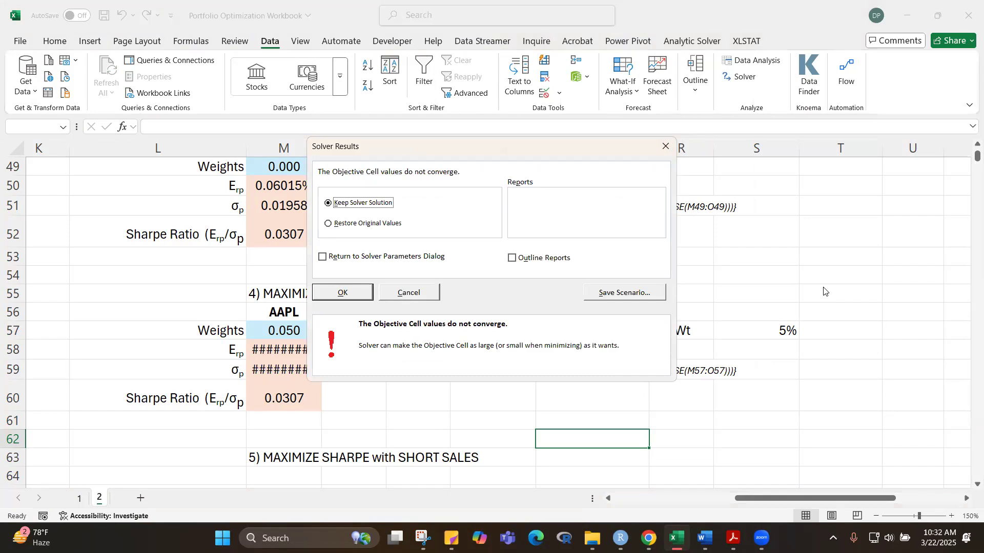
{"action": "left_click", "coordinate": [665, 147]}
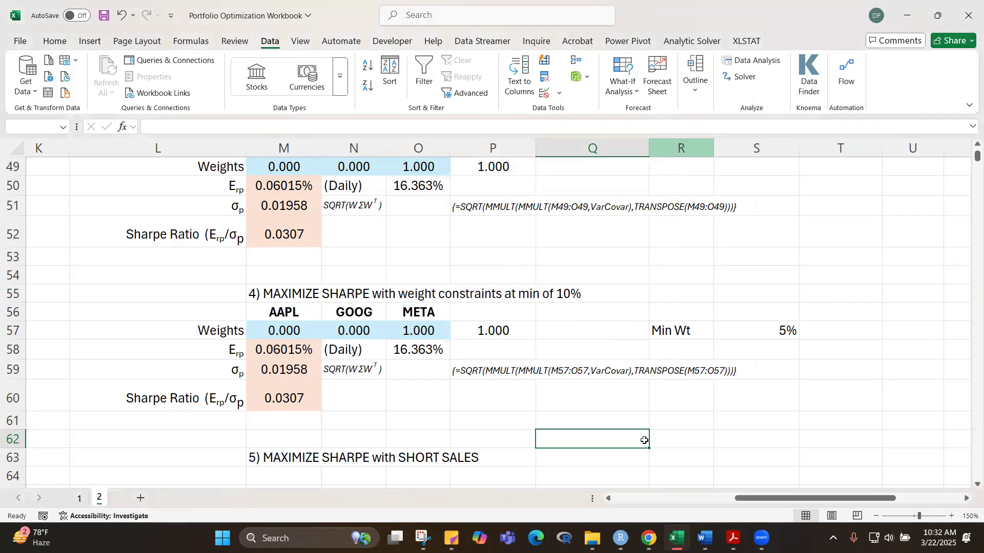
Step: Examine the constrained portfolio's weights in M57:O57, the standard deviation array formula in M59 and the Sharpe ratio formula in M60
{"action": "left_click", "coordinate": [752, 421]}
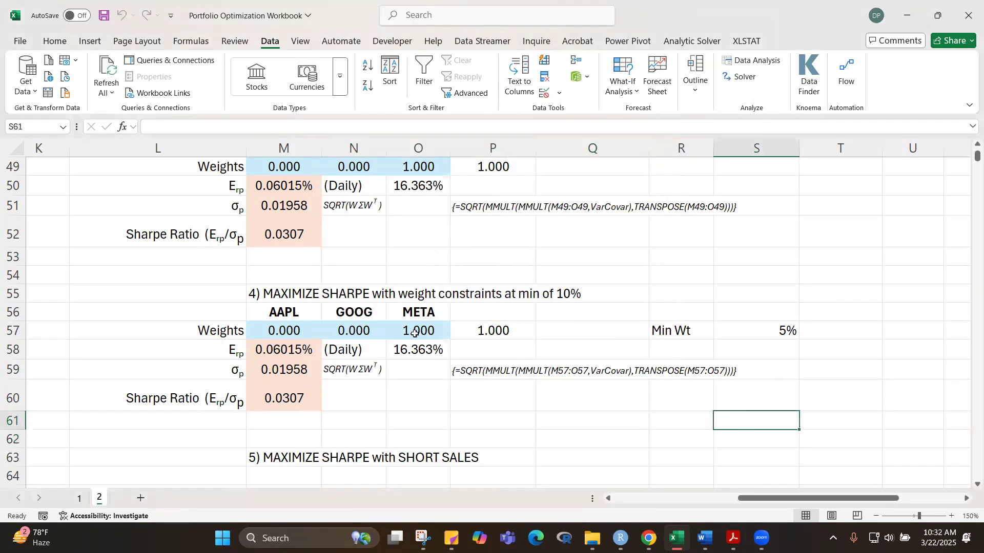
{"action": "left_click", "coordinate": [302, 330]}
{"action": "left_click", "coordinate": [349, 336]}
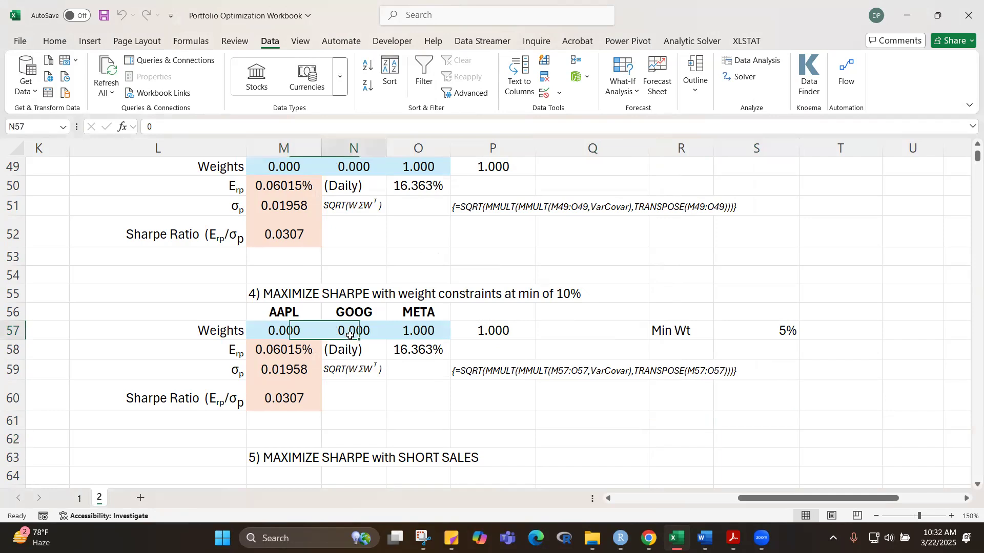
{"action": "left_click", "coordinate": [417, 336]}
{"action": "left_click", "coordinate": [296, 371]}
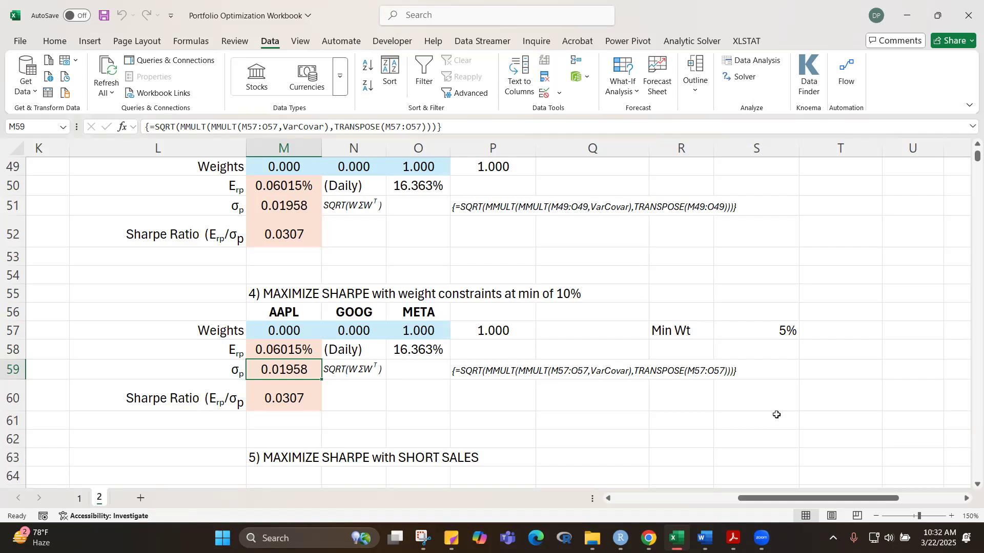
{"action": "left_click", "coordinate": [303, 331]}
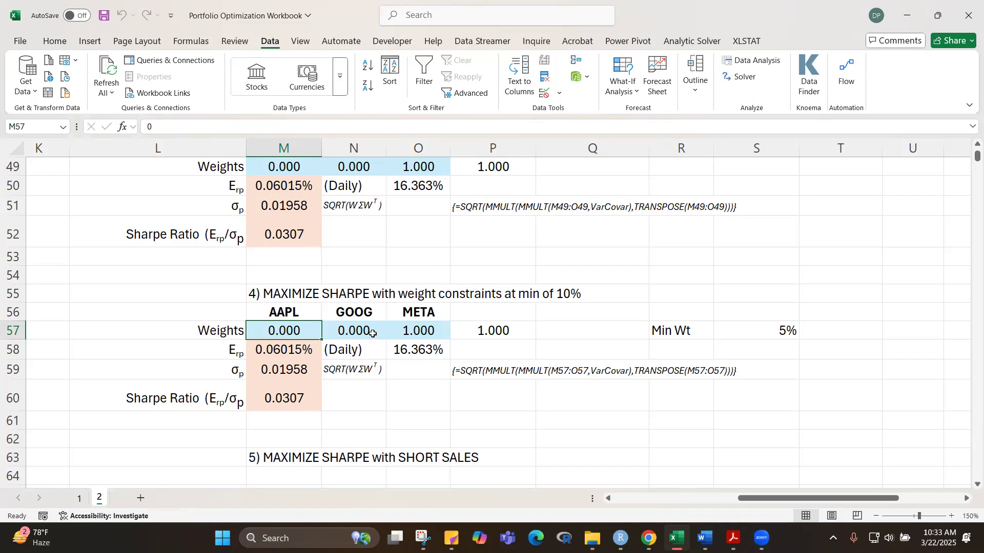
{"action": "left_click", "coordinate": [585, 456]}
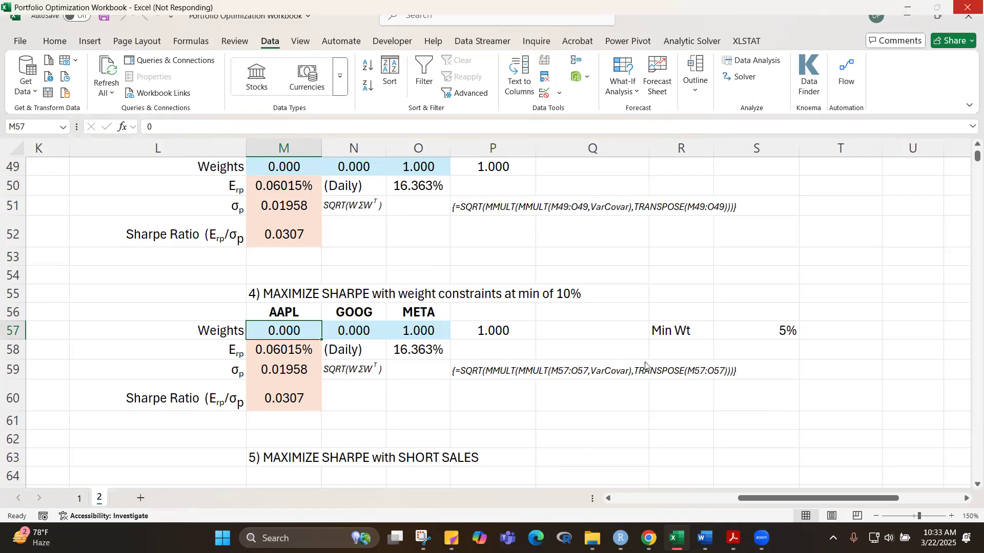
{"action": "left_click", "coordinate": [764, 334]}
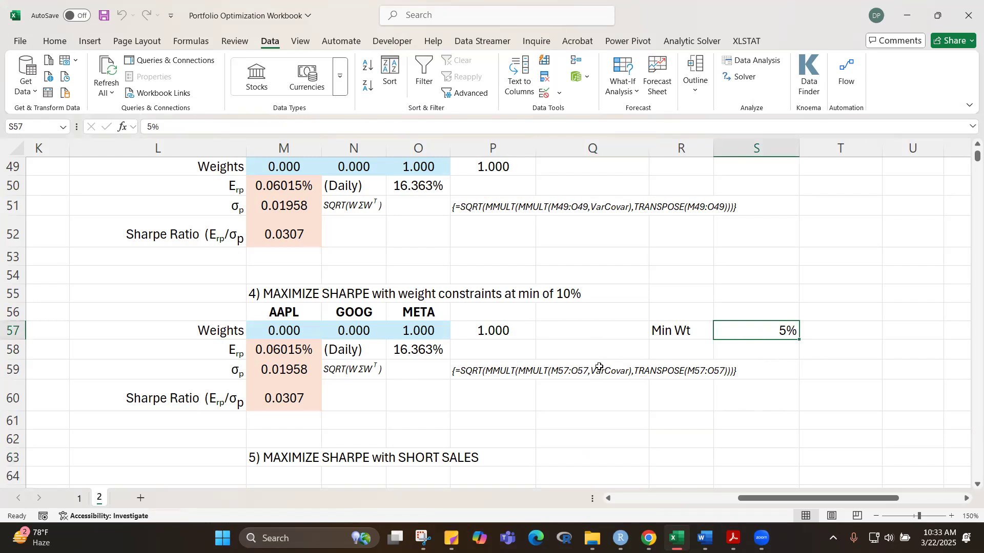
{"action": "left_click", "coordinate": [279, 377]}
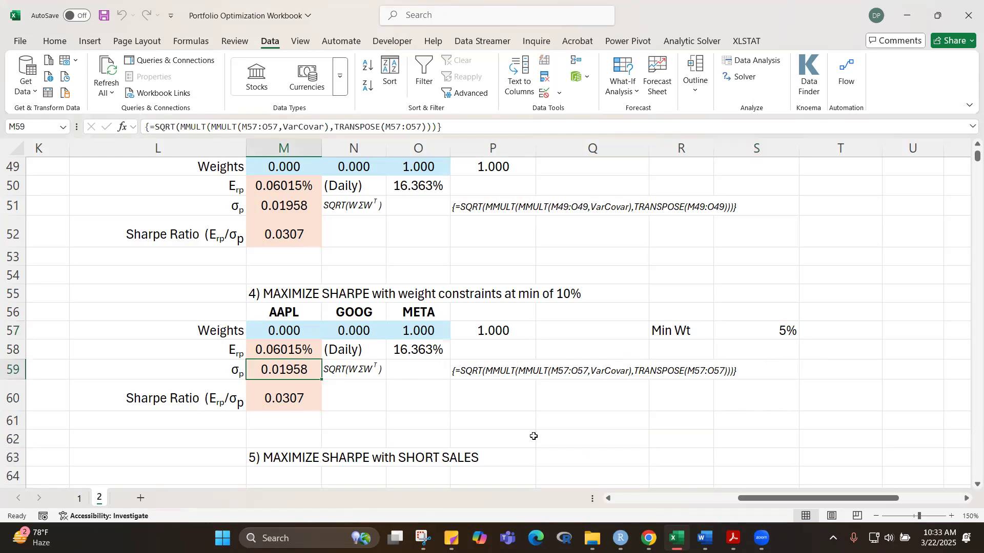
{"action": "key", "text": "F2"}
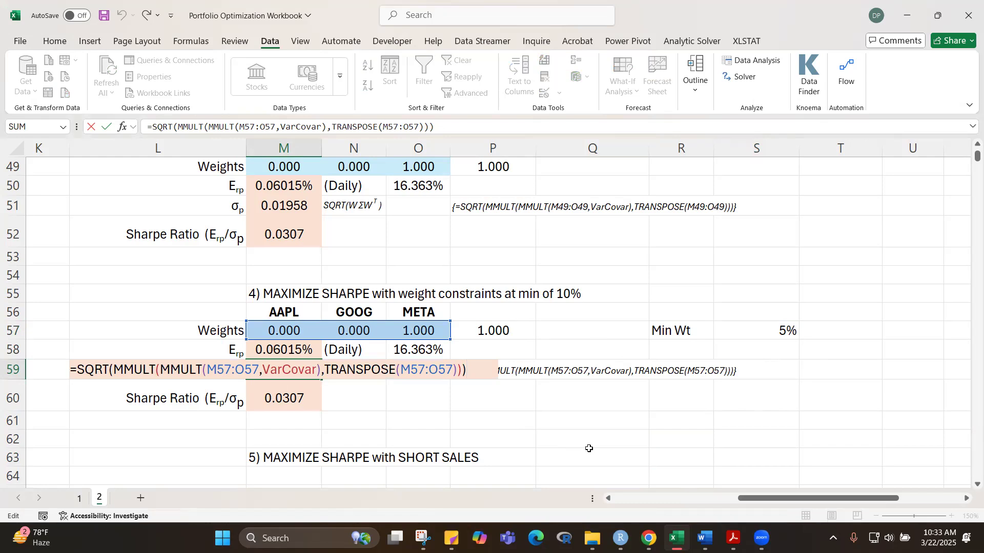
{"action": "key", "text": "ctrl+shift+Return"}
{"action": "left_click", "coordinate": [651, 428]}
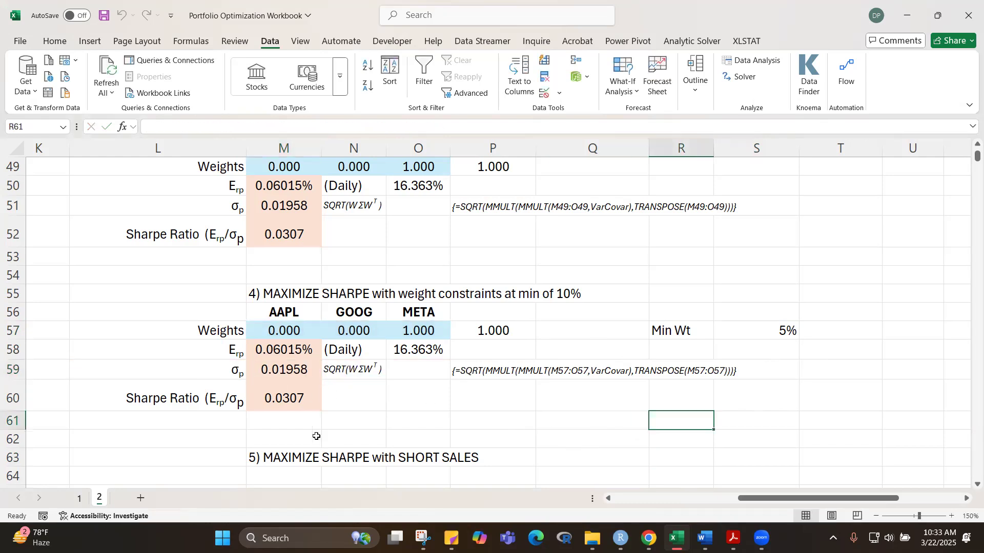
{"action": "left_click", "coordinate": [289, 401]}
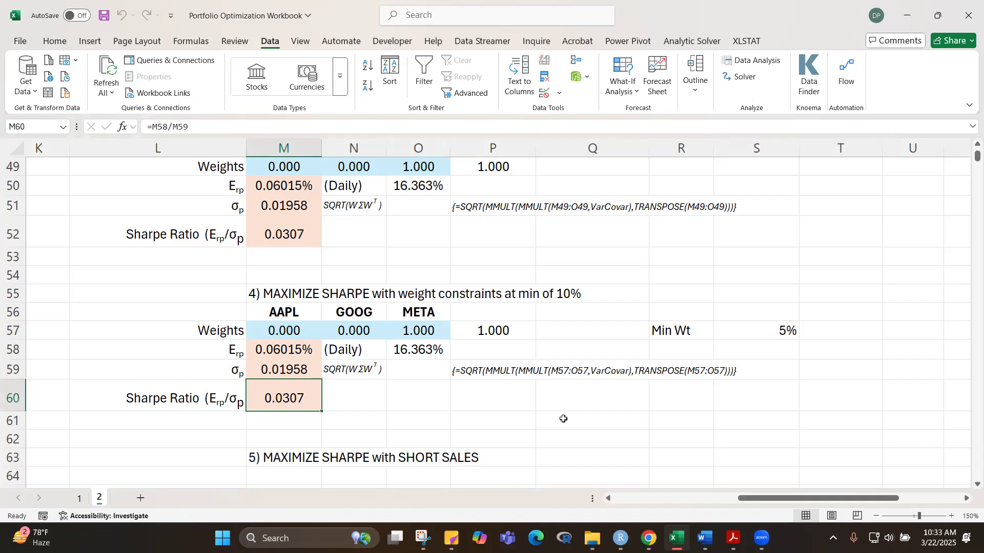
{"action": "left_click", "coordinate": [281, 370]}
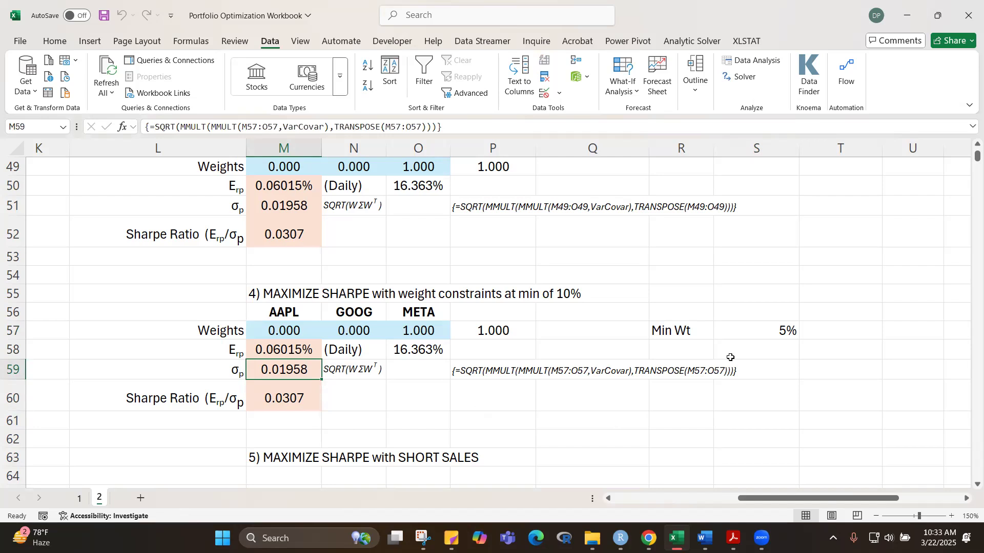
Step: Set the minimum weight in S57 to 1%
{"action": "left_click", "coordinate": [769, 331]}
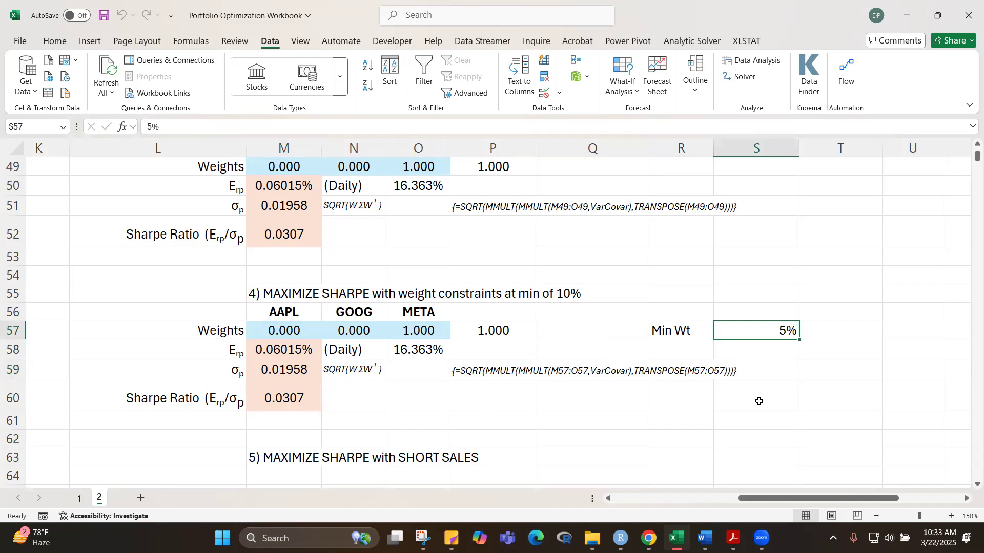
{"action": "type", "text": "1"}
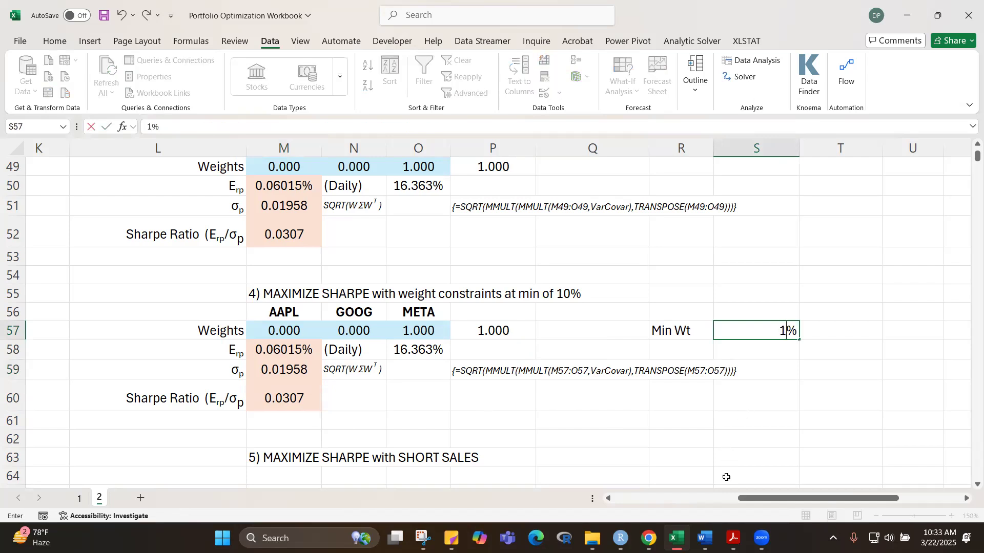
{"action": "key", "text": "Return"}
{"action": "left_click", "coordinate": [767, 475]}
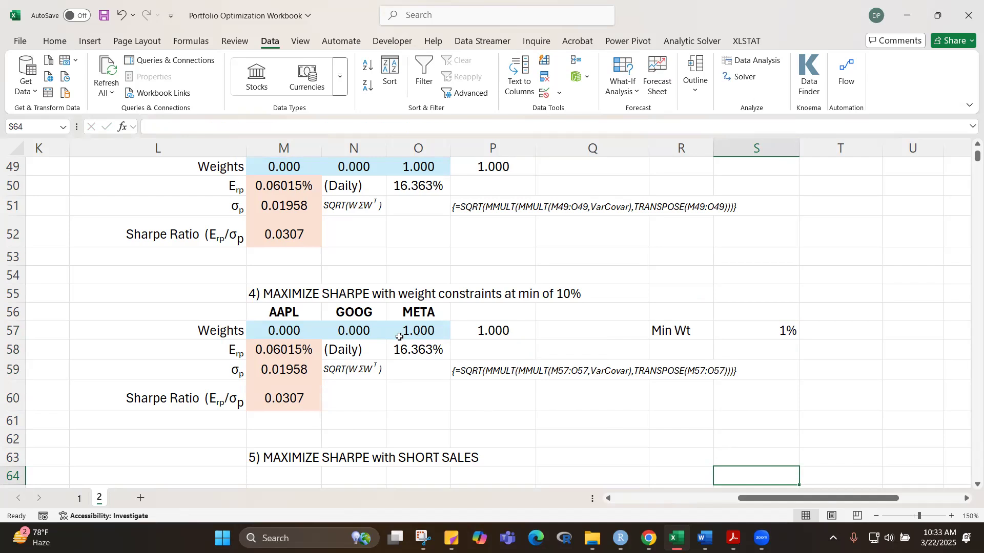
Step: Reopen Solver for the weight-constrained maximum Sharpe portfolio with its existing settings
{"action": "left_click", "coordinate": [529, 15]}
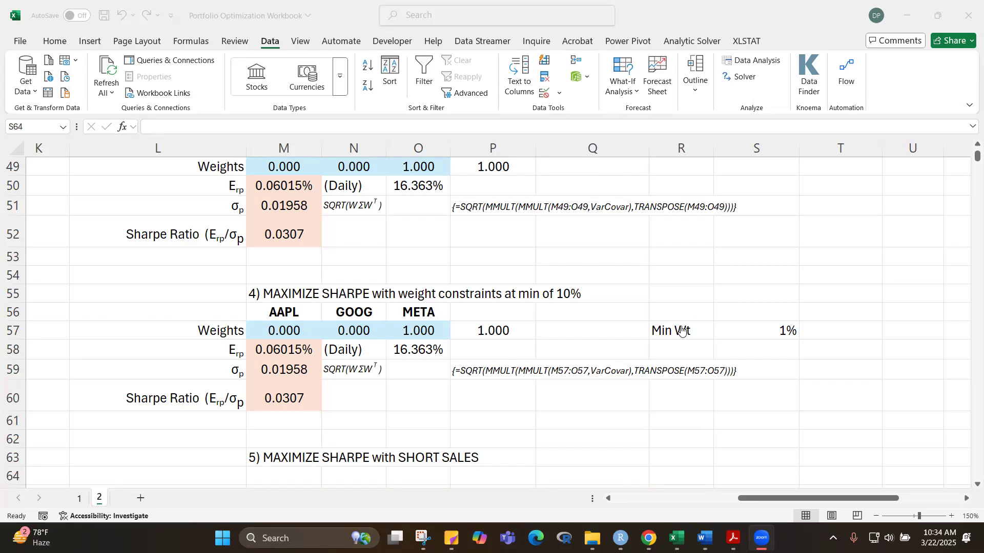
{"action": "left_click", "coordinate": [722, 448]}
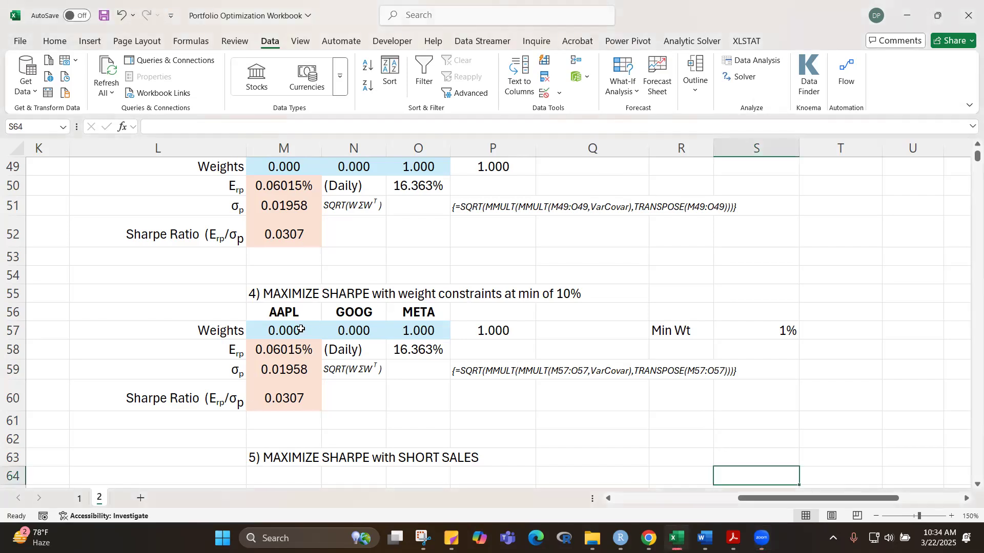
{"action": "left_click", "coordinate": [678, 447]}
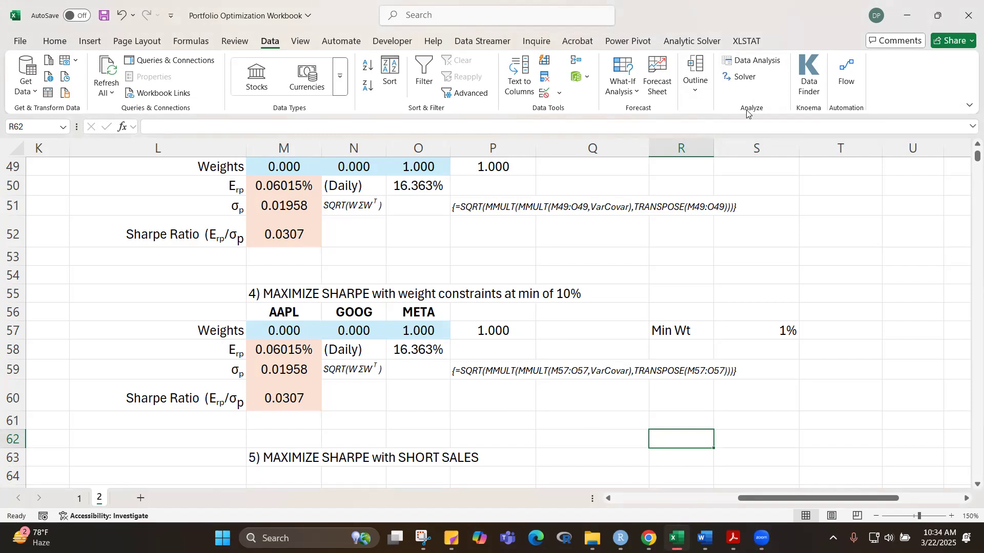
{"action": "left_click", "coordinate": [742, 77]}
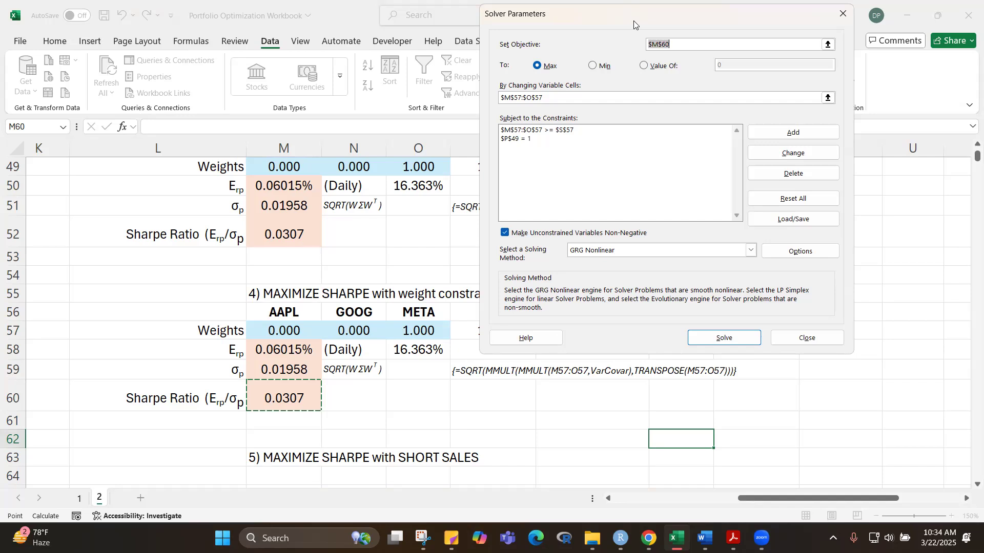
Step: Delete the Solver constraint requiring the weights $M$57:$O$57 to be at least $S$57
{"action": "left_click_drag", "start_coordinate": [633, 20], "coordinate": [581, 134]}
{"action": "left_click", "coordinate": [640, 244]}
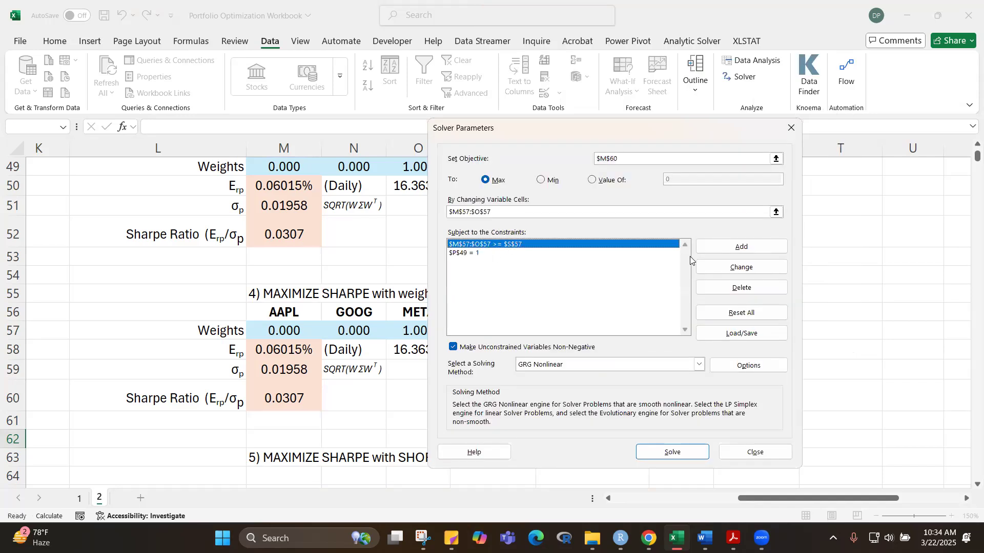
{"action": "left_click", "coordinate": [741, 288]}
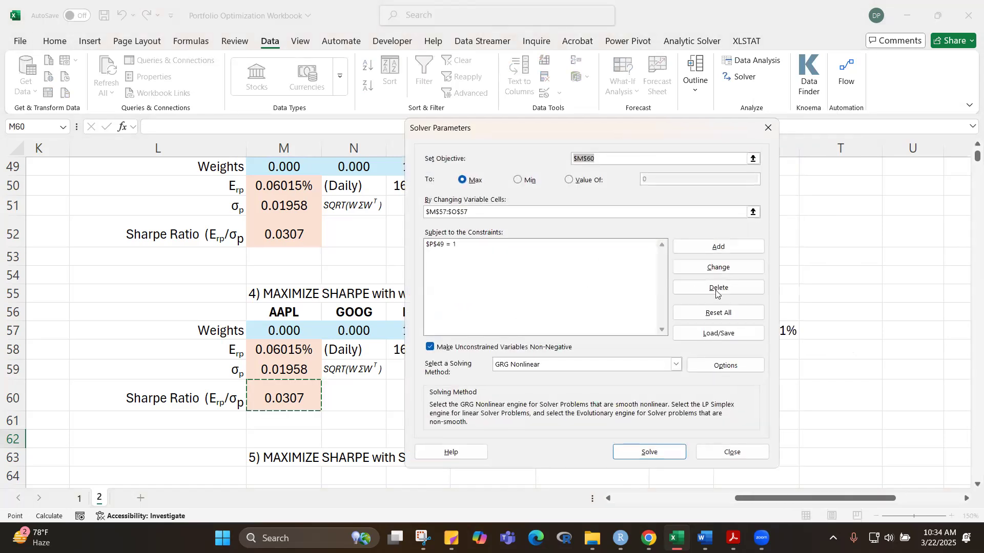
Step: Add a Solver constraint requiring the weights $M$57:$O$57 to be >= 0.1
{"action": "left_click", "coordinate": [724, 247]}
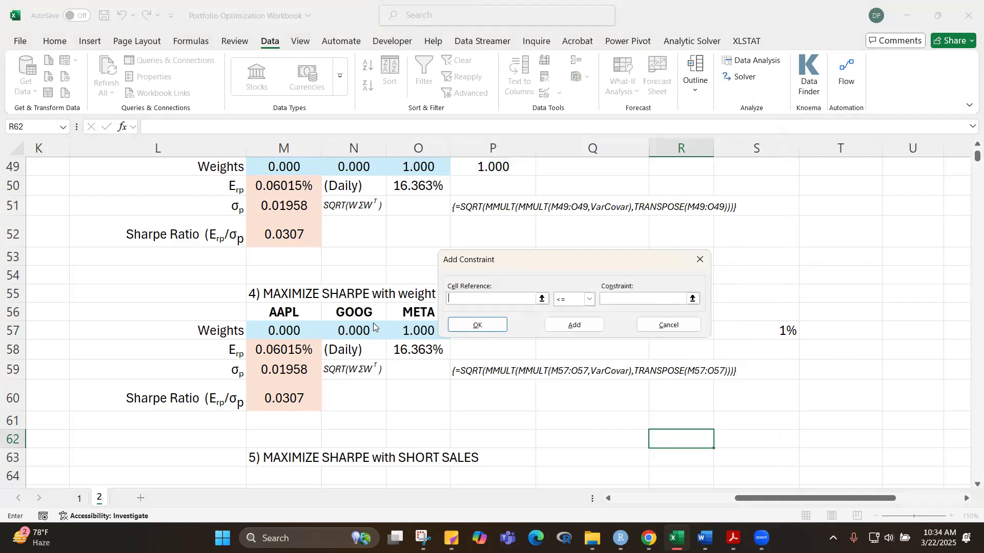
{"action": "left_click_drag", "start_coordinate": [561, 255], "coordinate": [684, 105]}
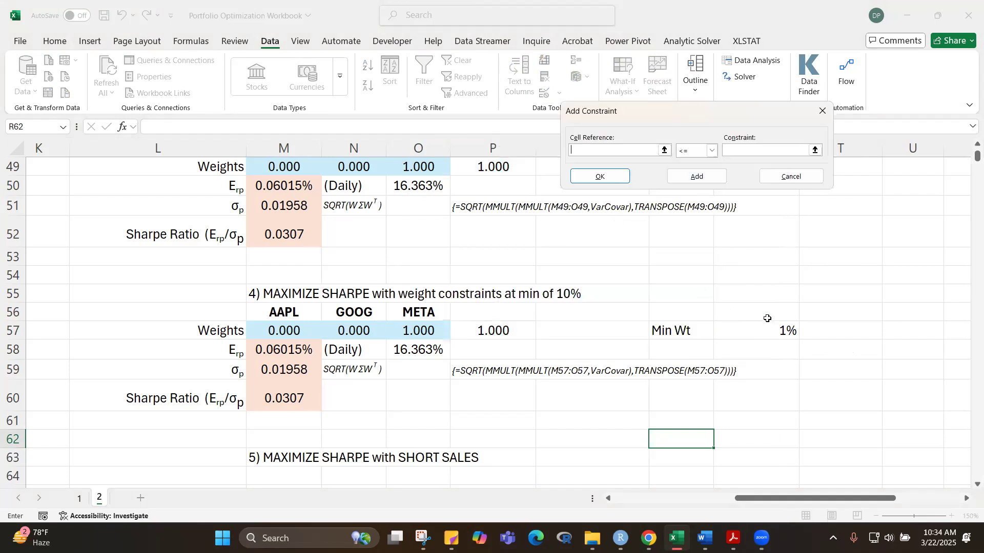
{"action": "left_click", "coordinate": [296, 330]}
{"action": "left_click_drag", "start_coordinate": [297, 331], "coordinate": [418, 332]}
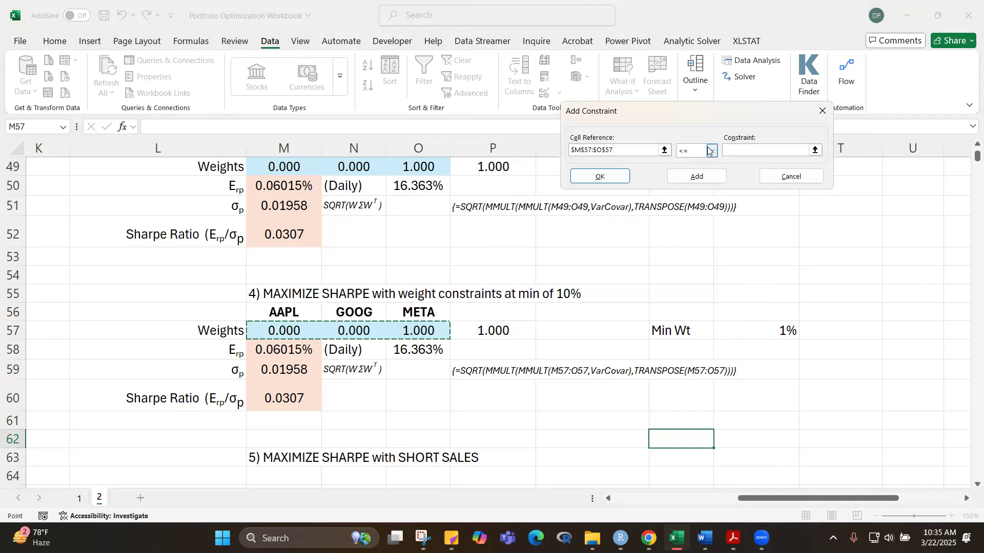
{"action": "left_click", "coordinate": [712, 150]}
{"action": "key", "text": "Down"}
{"action": "key", "text": "Down"}
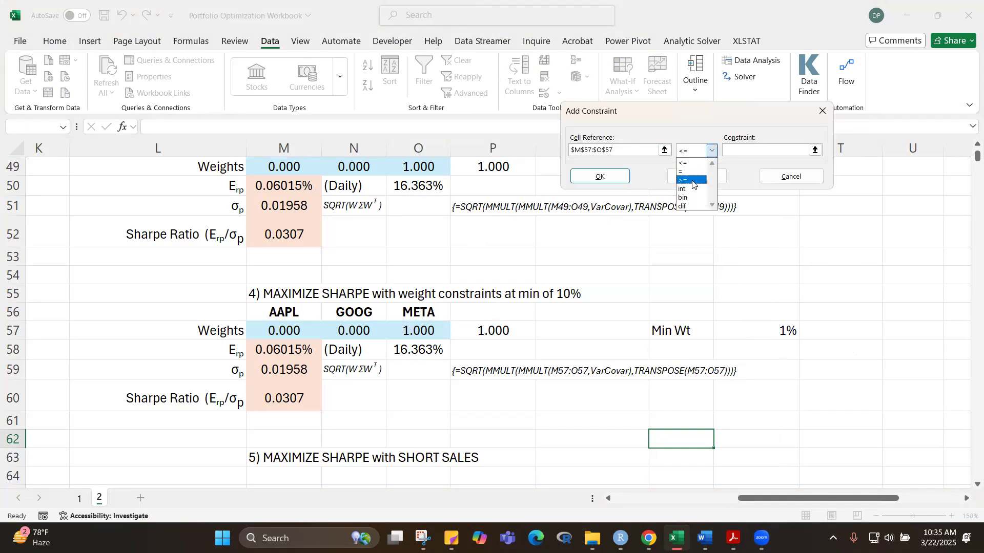
{"action": "left_click", "coordinate": [736, 149]}
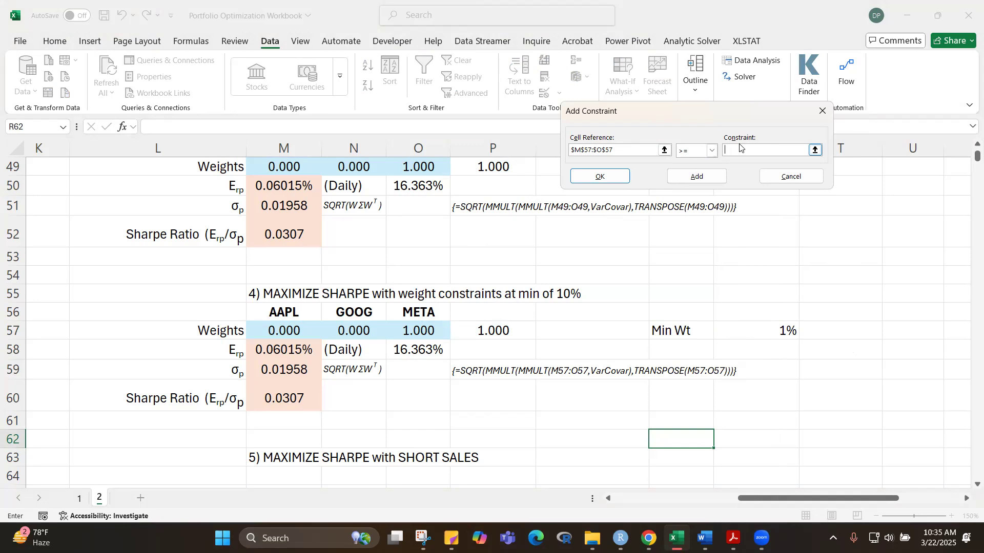
{"action": "type", "text": "0.1"}
{"action": "left_click", "coordinate": [601, 177]}
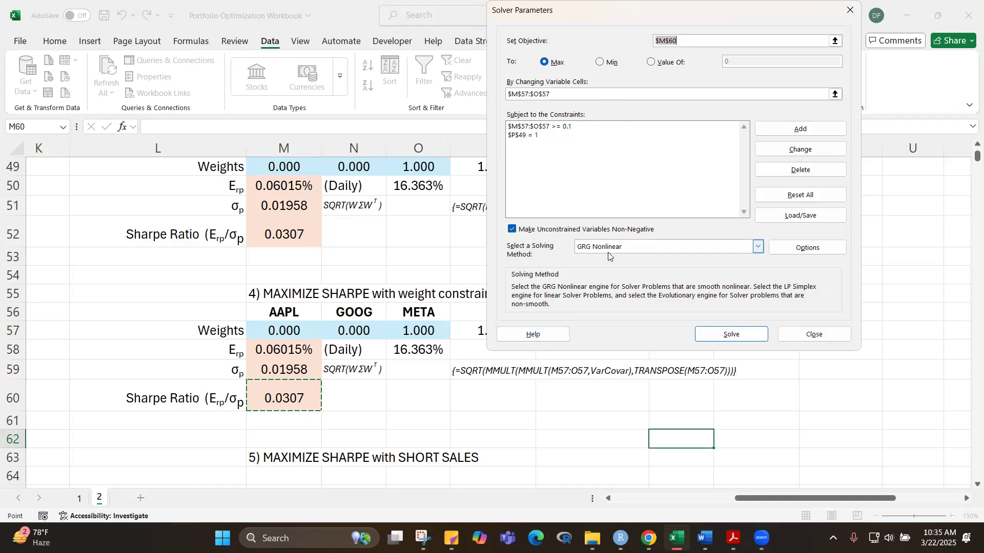
Step: Try to solve for the maximum Sharpe ratio with the 0.1 minimum weight, then dismiss the Solver results without keeping them
{"action": "left_click", "coordinate": [731, 336]}
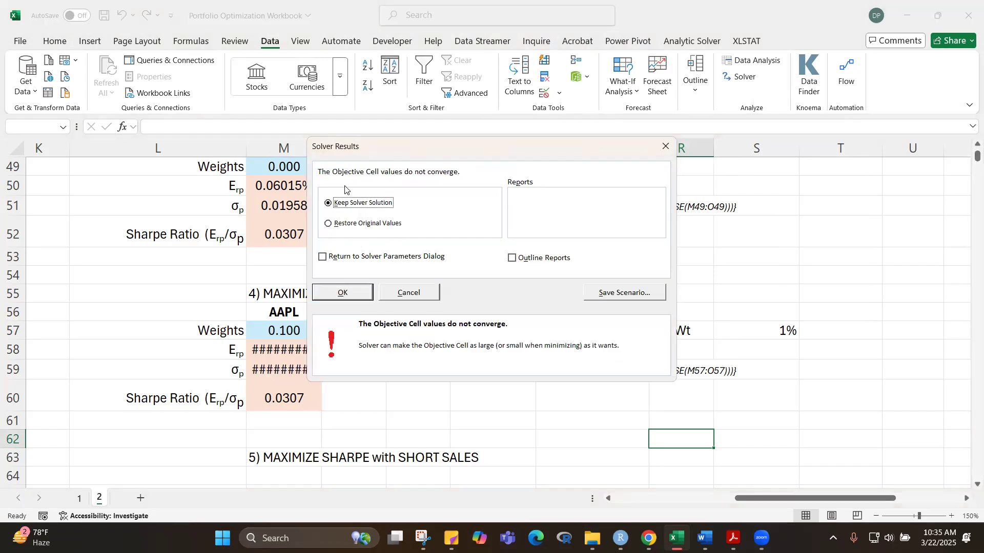
{"action": "left_click", "coordinate": [667, 148]}
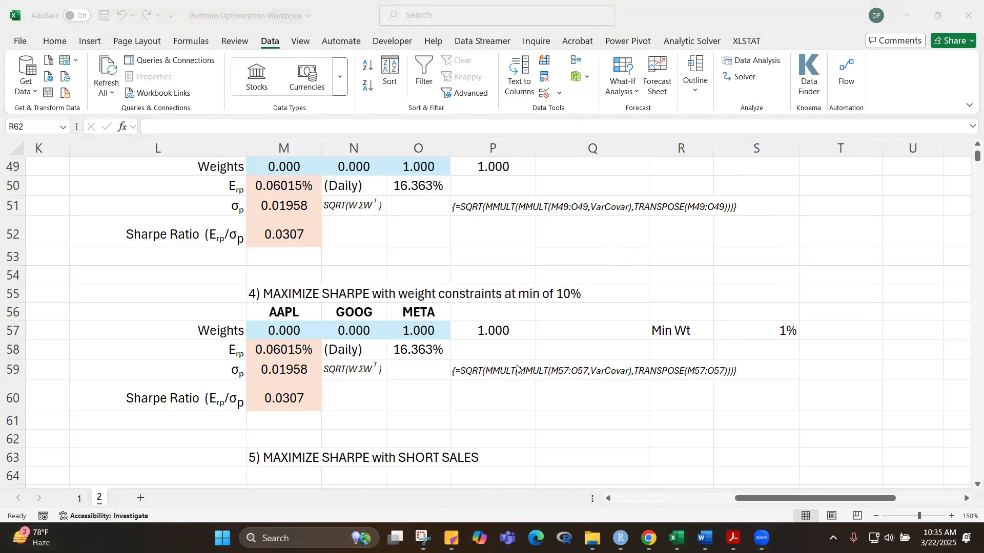
{"action": "scroll", "coordinate": [620, 265], "scroll_direction": "up", "scroll_amount": 3}
{"action": "scroll", "coordinate": [623, 266], "scroll_direction": "down", "scroll_amount": 3}
Step: Review the Solver objective, changing cells and constraints against the section 4 portfolio cells, then close Solver without solving
{"action": "left_click", "coordinate": [746, 79]}
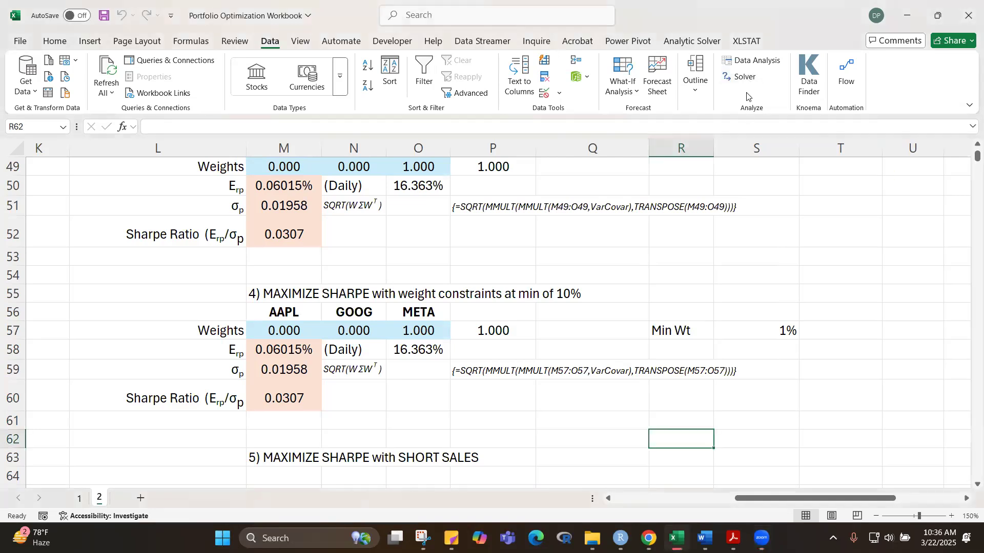
{"action": "left_click", "coordinate": [741, 79]}
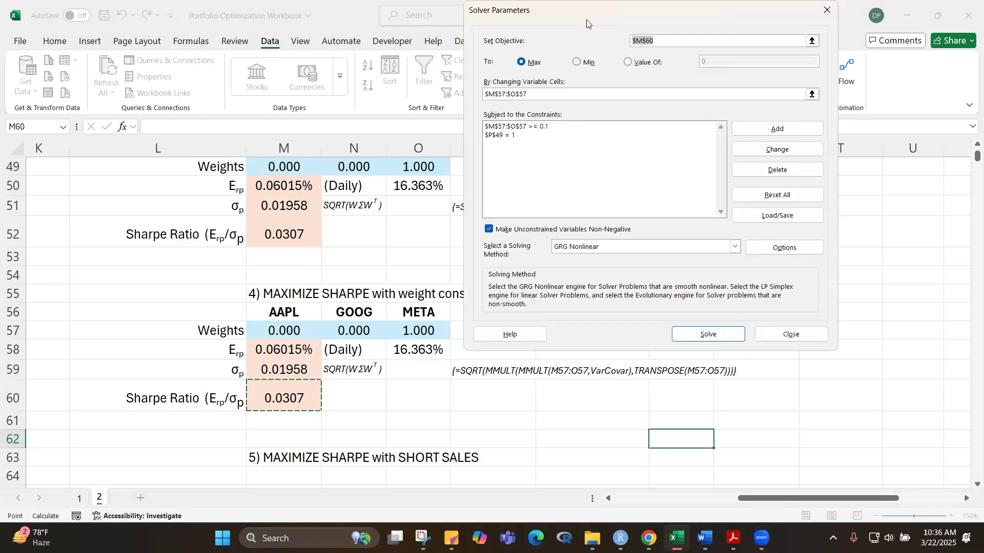
{"action": "left_click_drag", "start_coordinate": [587, 20], "coordinate": [576, 264]}
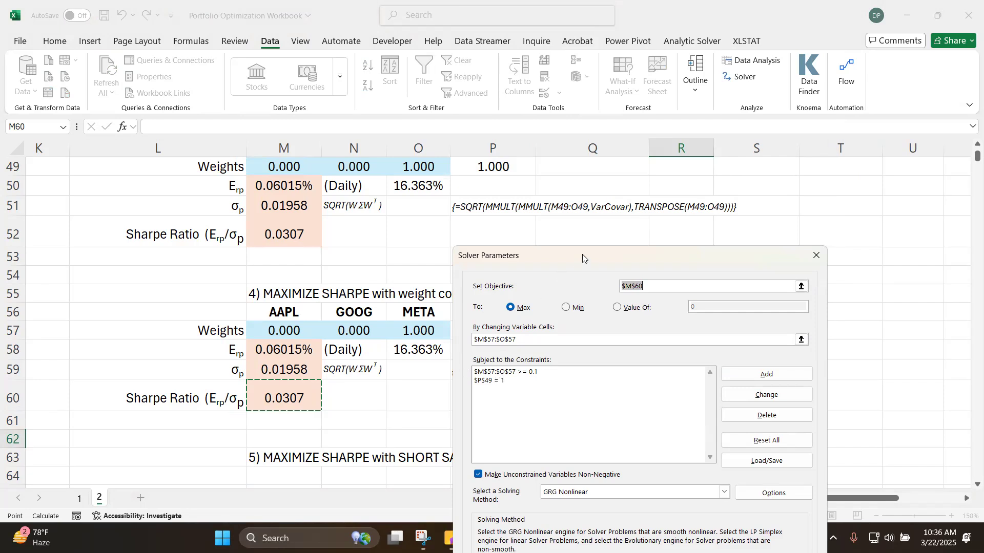
{"action": "left_click_drag", "start_coordinate": [582, 257], "coordinate": [748, 253]}
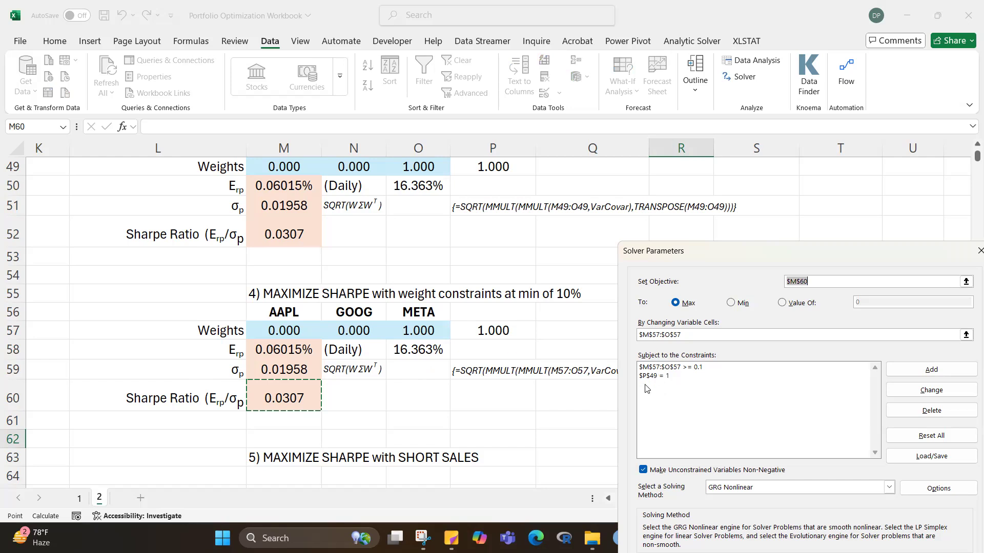
{"action": "left_click_drag", "start_coordinate": [881, 261], "coordinate": [779, 243]}
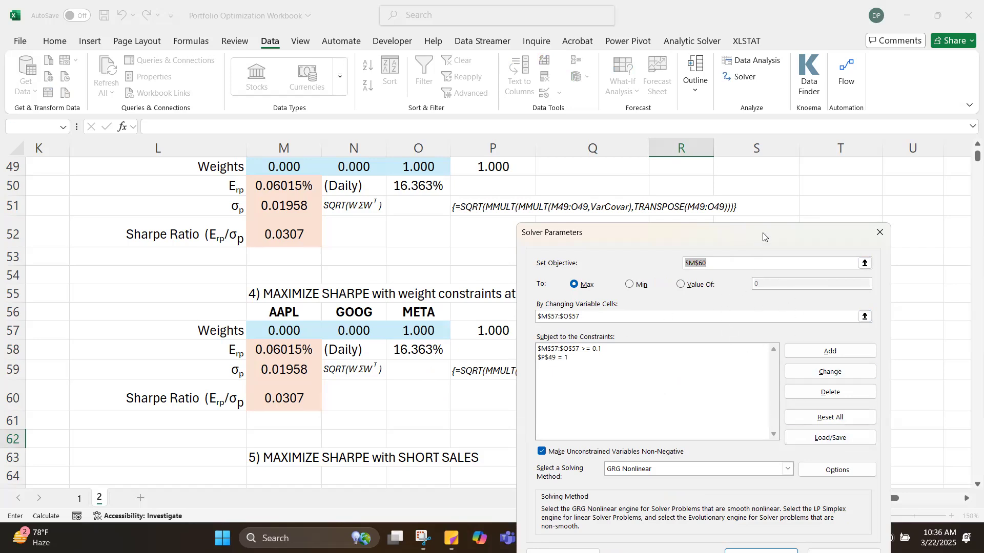
{"action": "left_click_drag", "start_coordinate": [763, 236], "coordinate": [753, 116]}
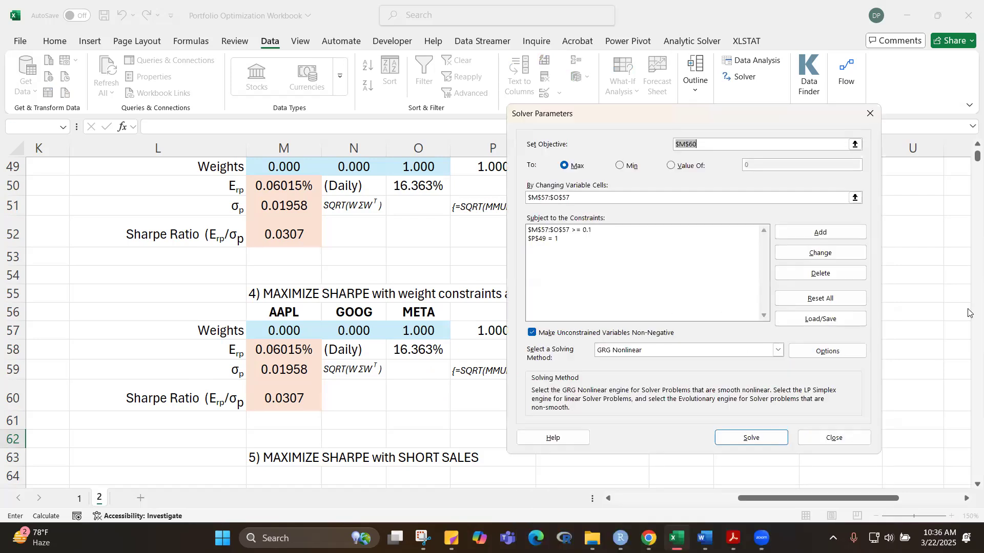
{"action": "left_click", "coordinate": [823, 439]}
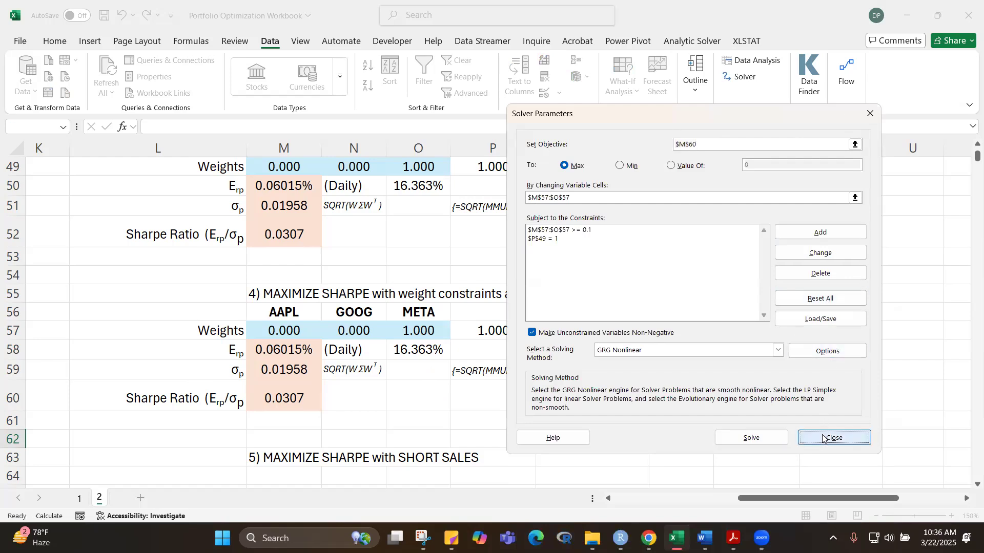
Step: Set the Min Wt value in cell S57 to 10%
{"action": "left_click", "coordinate": [760, 333]}
{"action": "type", "text": "10"}
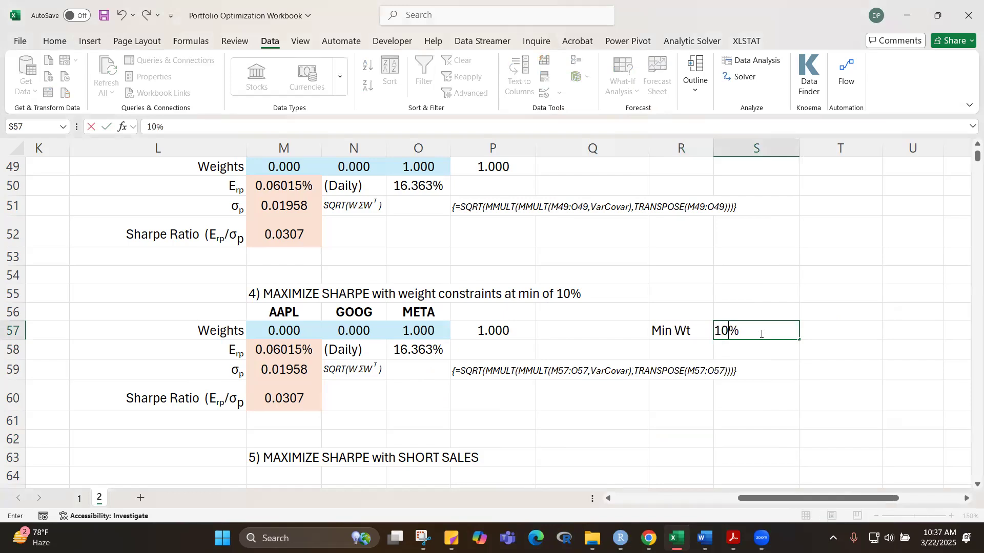
{"action": "key", "text": "Return"}
{"action": "left_click", "coordinate": [761, 275]}
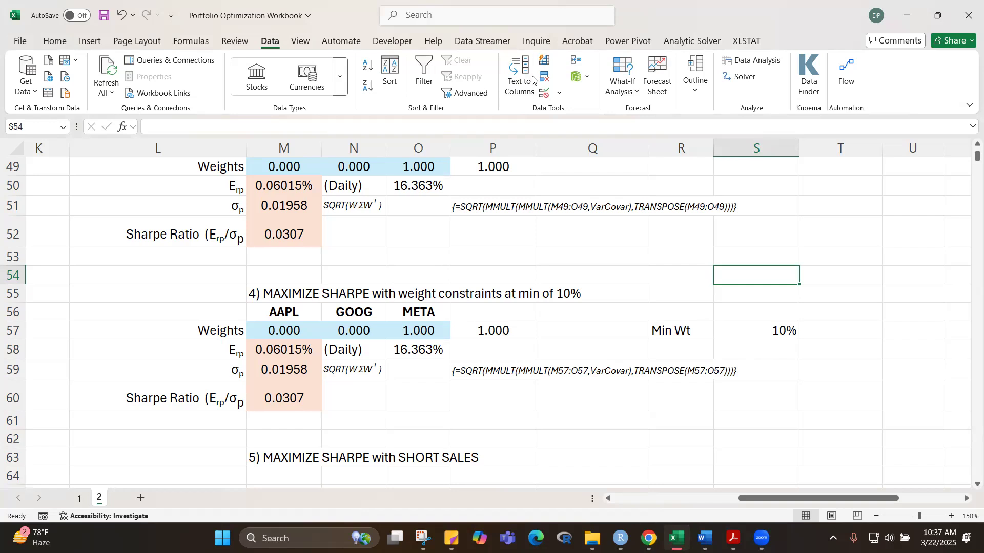
Step: Change the Solver constraint on the weights $M$57:$O$57 so they must be >= the Min Wt cell $S$57
{"action": "left_click", "coordinate": [741, 77]}
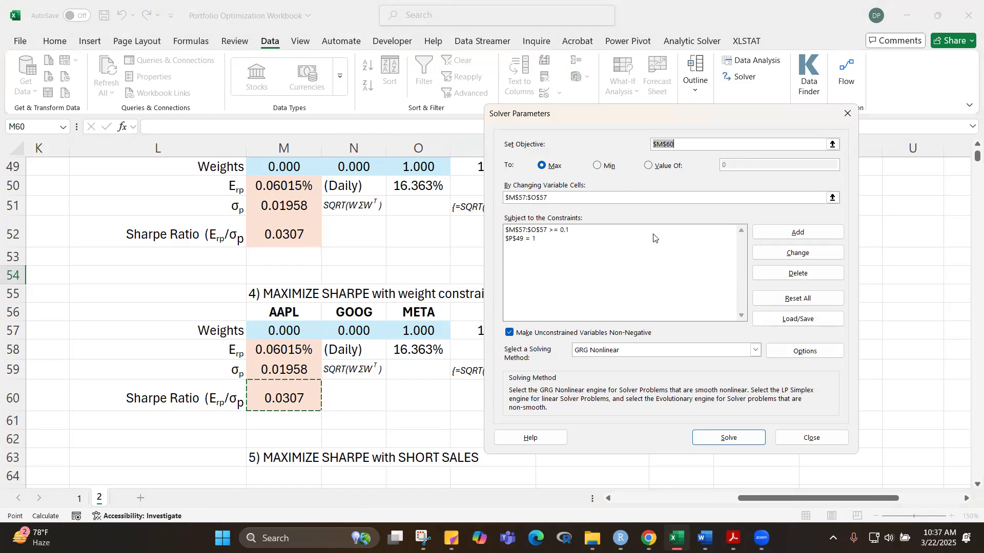
{"action": "left_click", "coordinate": [546, 232]}
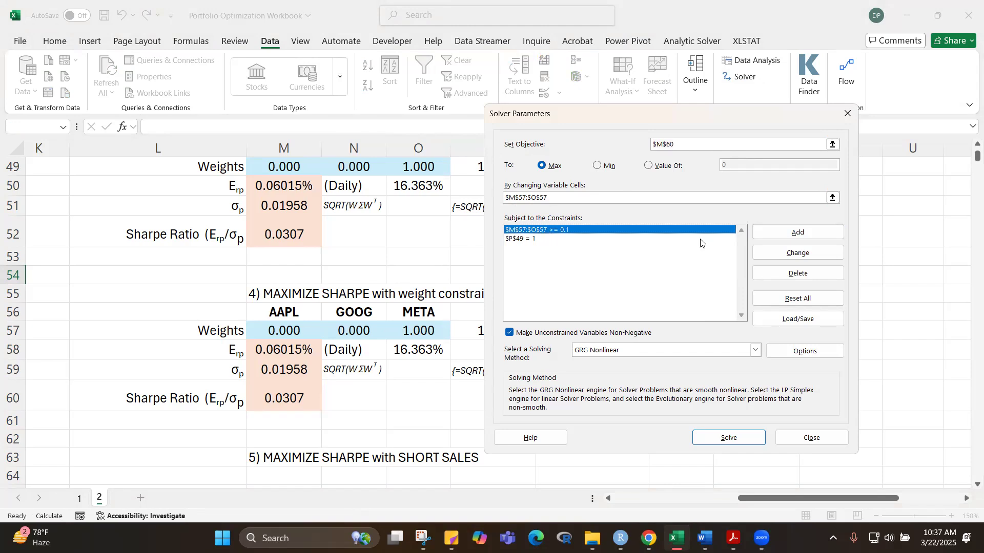
{"action": "left_click", "coordinate": [803, 253]}
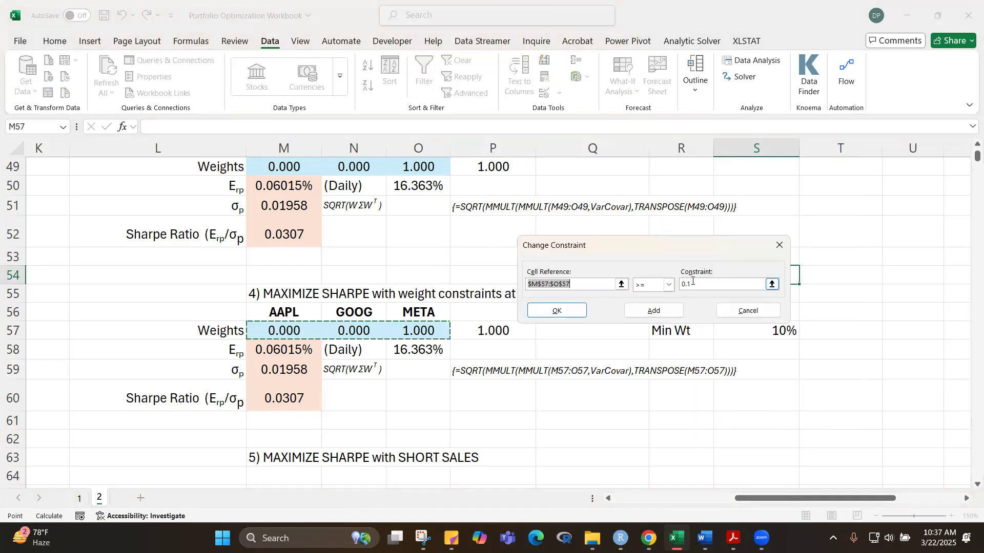
{"action": "left_click", "coordinate": [691, 284]}
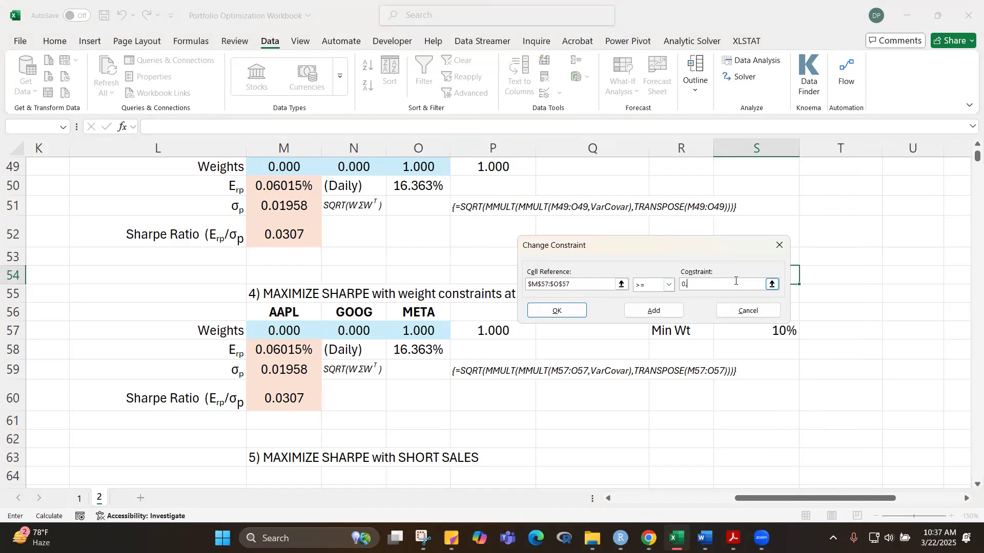
{"action": "left_click", "coordinate": [757, 328]}
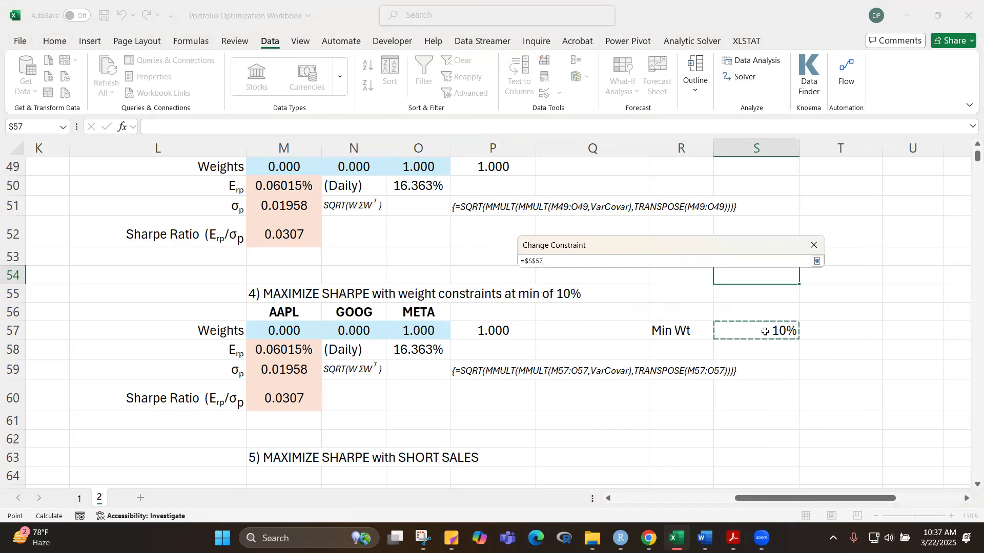
{"action": "left_click_drag", "start_coordinate": [666, 242], "coordinate": [797, 105]}
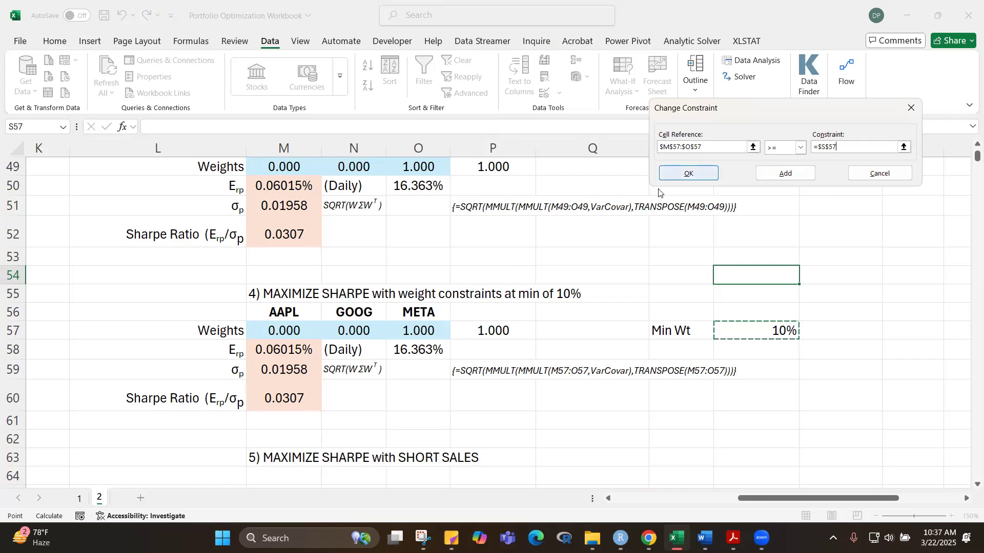
{"action": "left_click", "coordinate": [662, 174]}
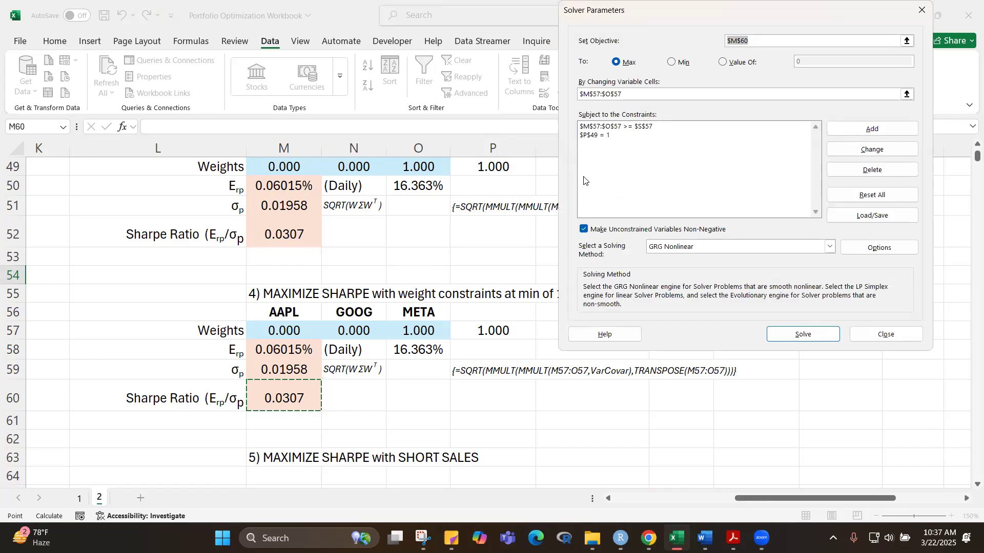
Step: Change the sum-of-weights constraint in Solver to reference $P$57 = 1 instead of $P$49
{"action": "left_click", "coordinate": [594, 136]}
{"action": "left_click", "coordinate": [871, 149]}
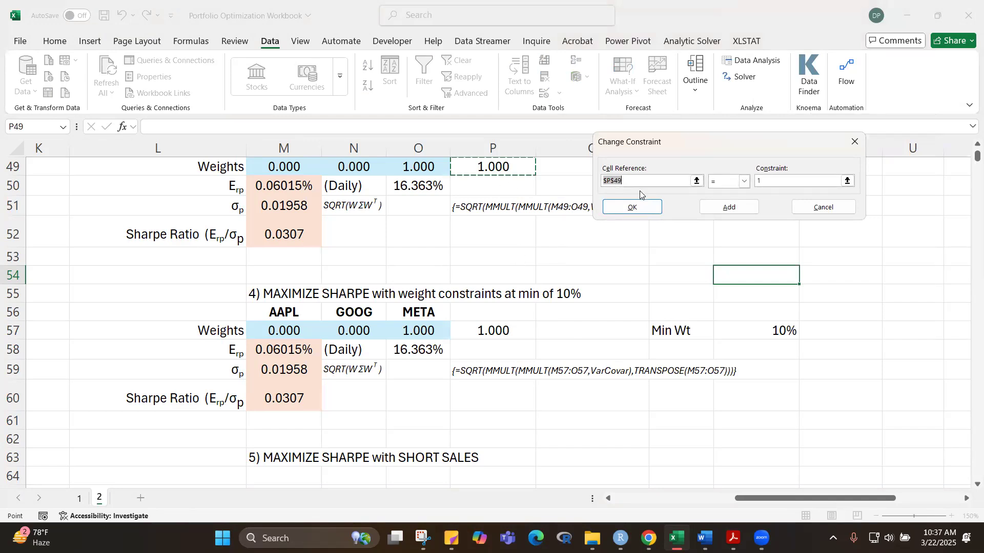
{"action": "left_click", "coordinate": [479, 330]}
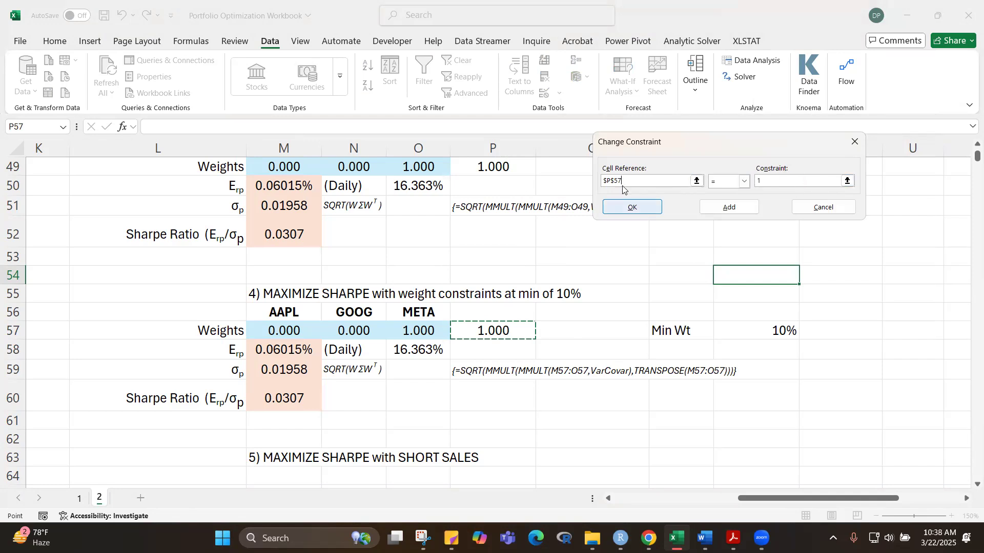
{"action": "left_click", "coordinate": [641, 207]}
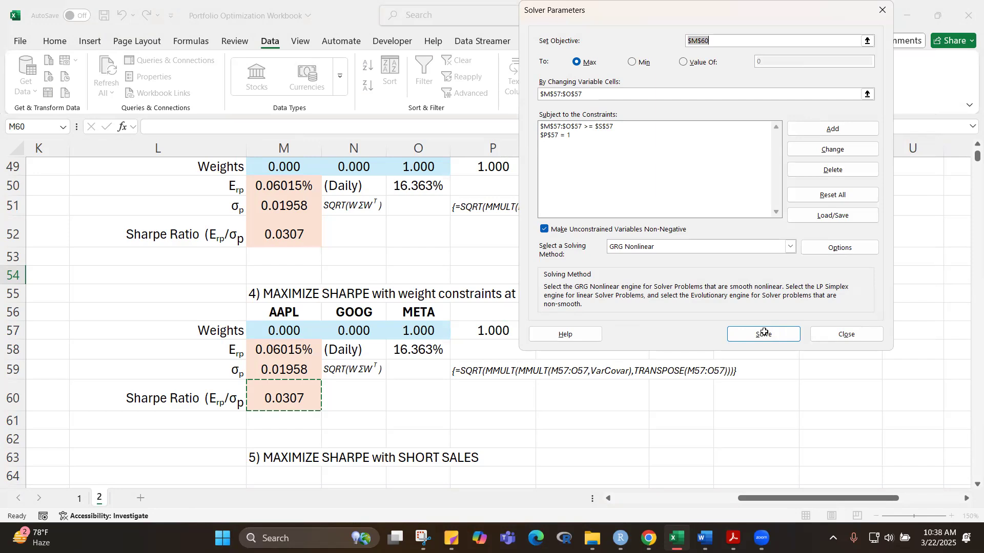
Step: Solve for the maximum Sharpe ratio in M60 and keep the Solver solution
{"action": "left_click", "coordinate": [764, 335]}
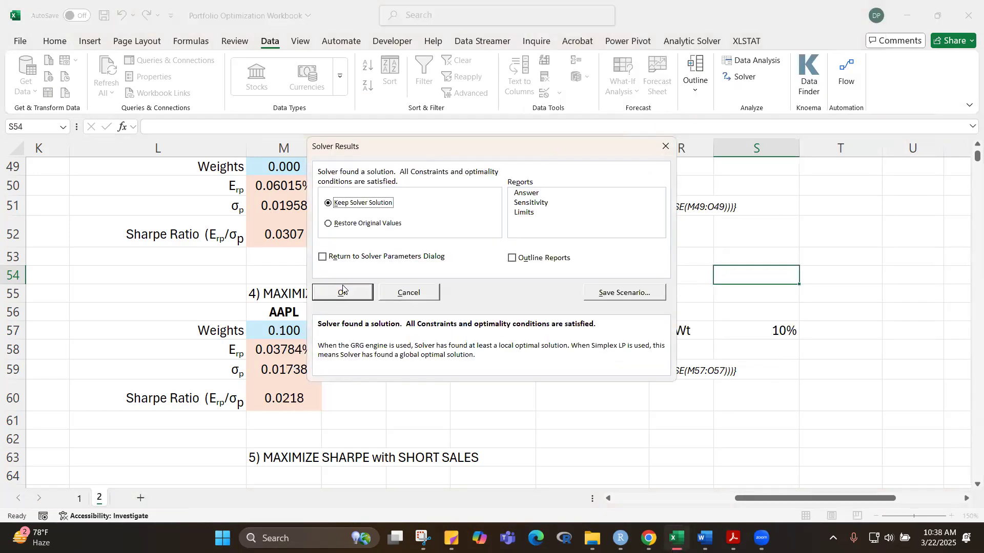
{"action": "left_click", "coordinate": [342, 292]}
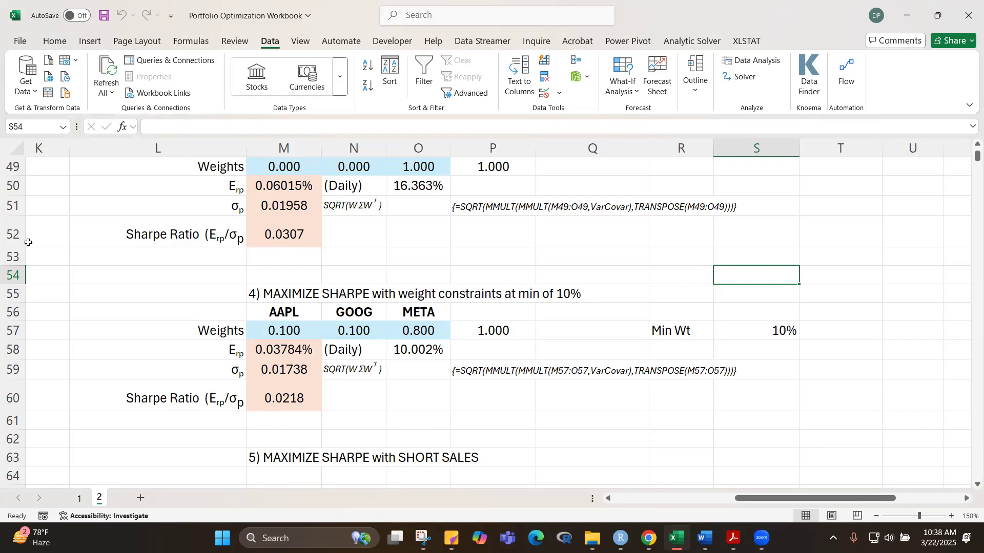
Step: Reduce the height of row 52, which holds the section 3 Sharpe ratio
{"action": "left_click_drag", "start_coordinate": [15, 245], "coordinate": [16, 236]}
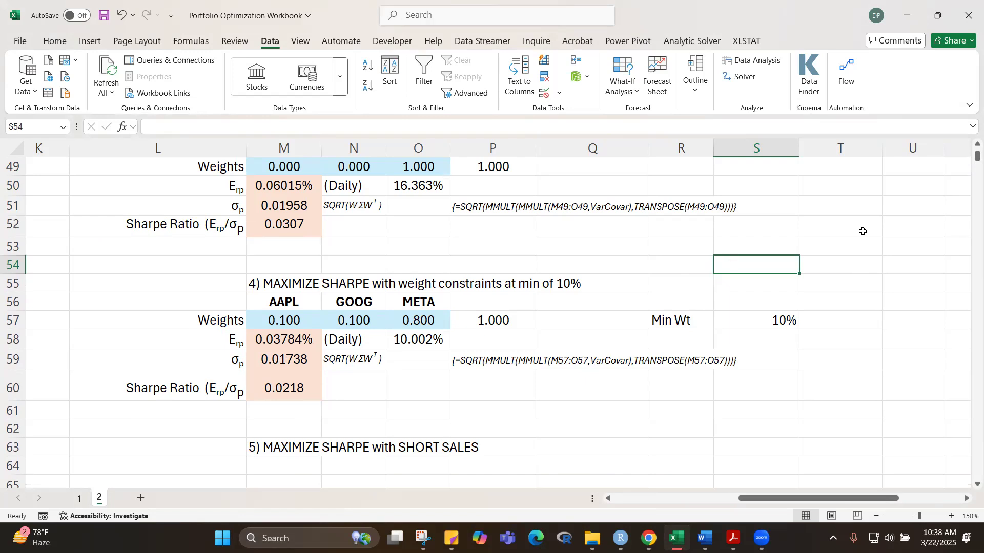
{"action": "scroll", "coordinate": [863, 232], "scroll_direction": "up", "scroll_amount": 1}
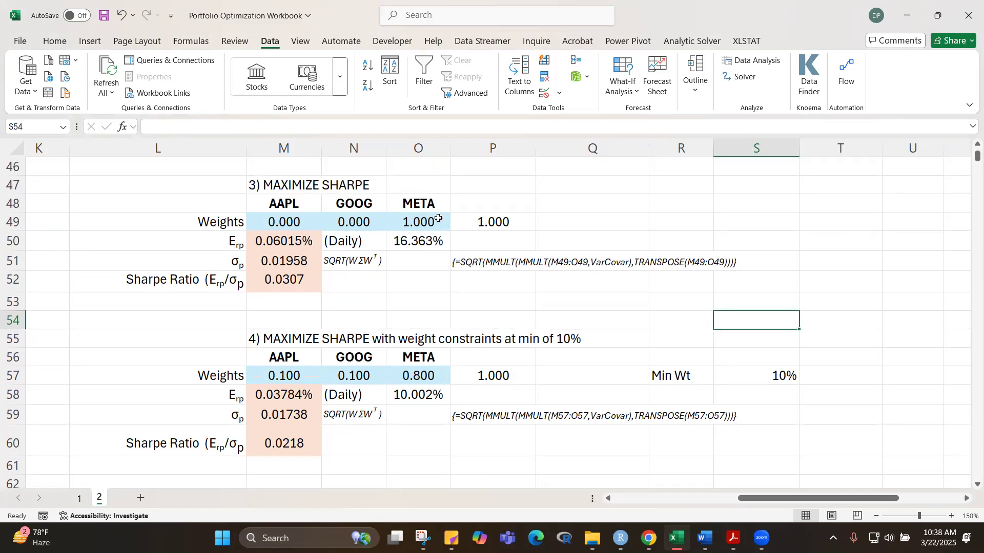
{"action": "left_click_drag", "start_coordinate": [25, 293], "coordinate": [24, 291]}
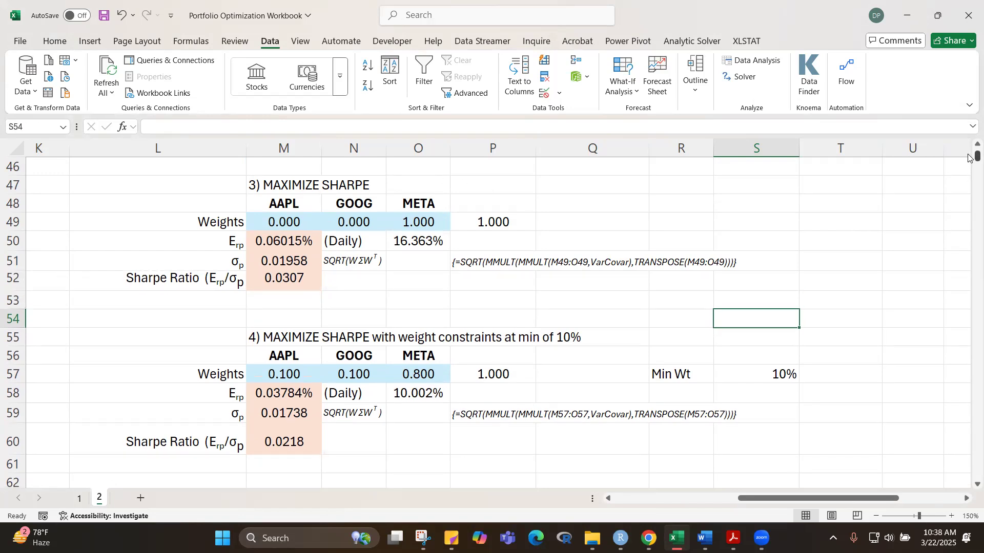
{"action": "scroll", "coordinate": [968, 157], "scroll_direction": "up", "scroll_amount": 15}
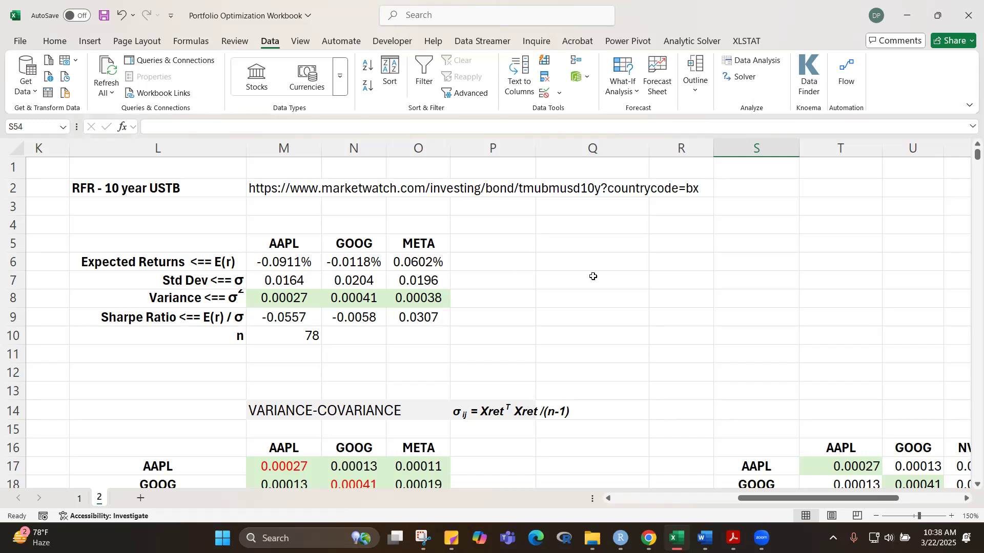
Step: Copy the section 4 portfolio block L56:P60 to L64, directly below the heading "5) MAXIMIZE SHARPE with SHORT SALES"
{"action": "scroll", "coordinate": [593, 277], "scroll_direction": "down", "scroll_amount": 13}
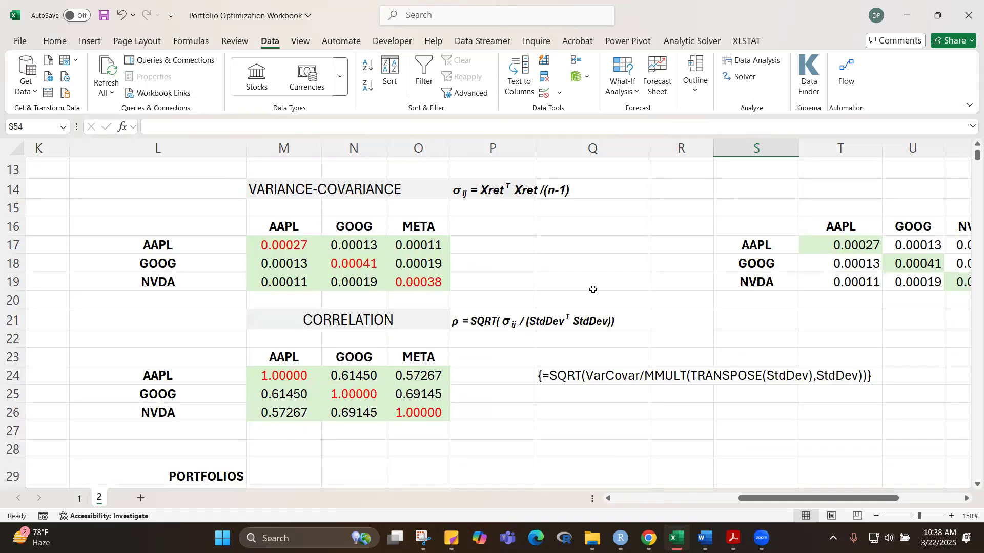
{"action": "scroll", "coordinate": [593, 306], "scroll_direction": "down", "scroll_amount": 8}
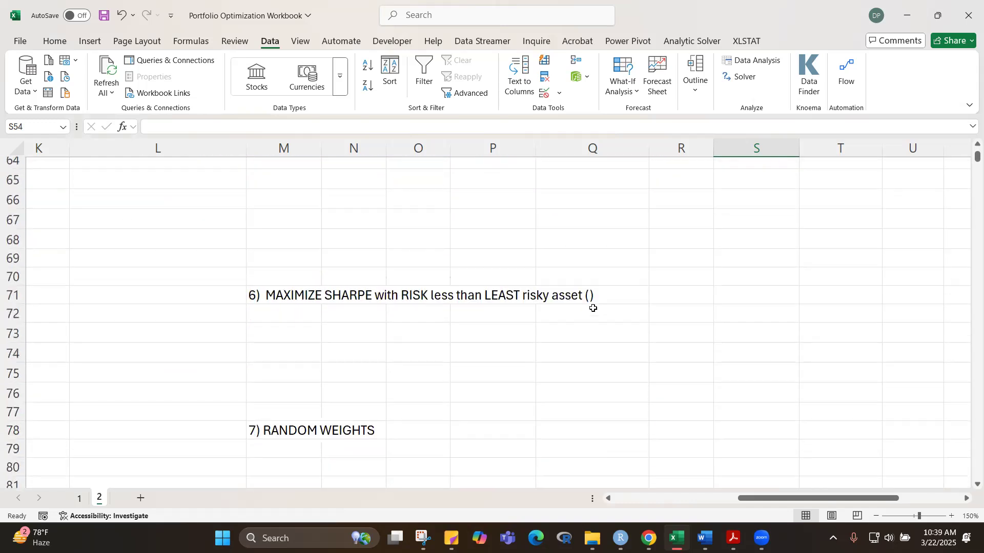
{"action": "scroll", "coordinate": [593, 308], "scroll_direction": "up", "scroll_amount": 5}
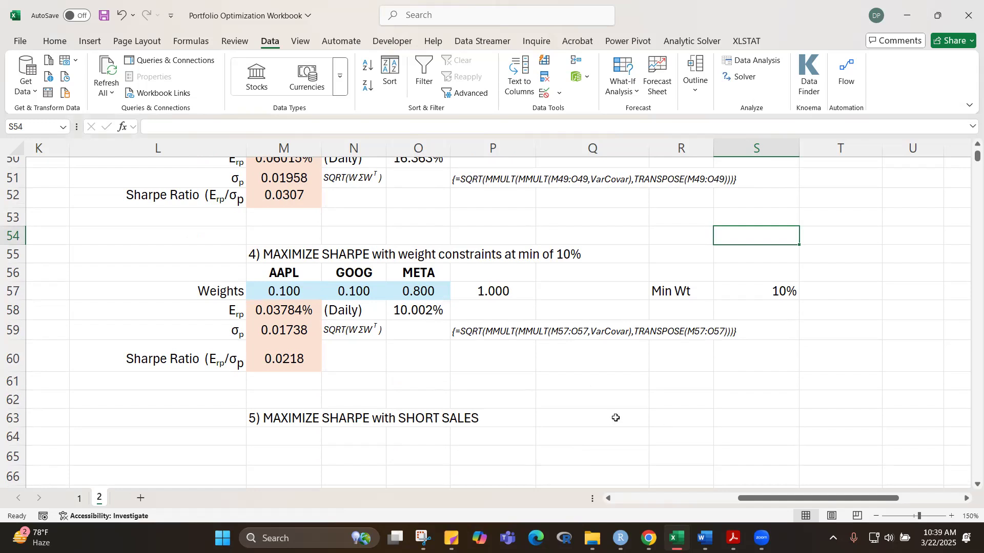
{"action": "scroll", "coordinate": [666, 416], "scroll_direction": "down", "scroll_amount": 6}
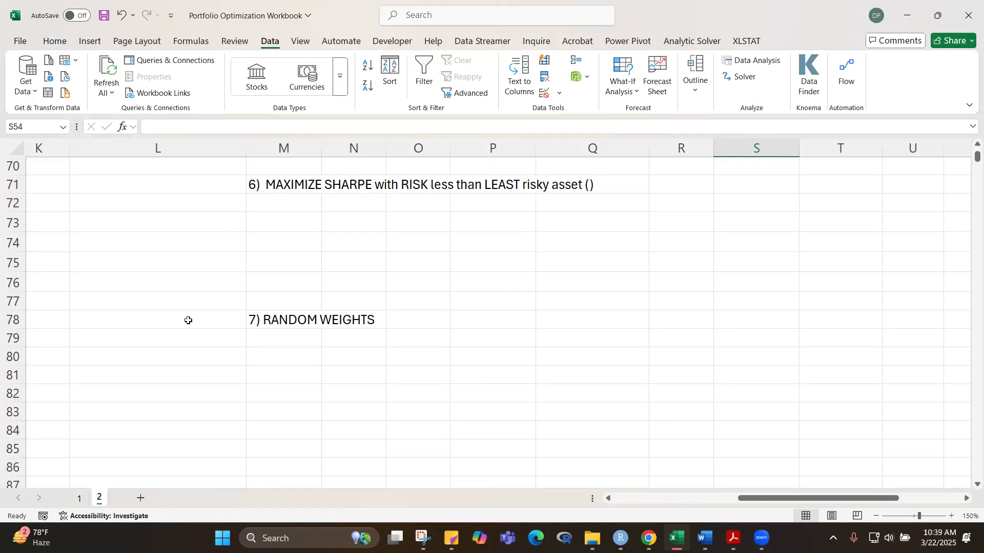
{"action": "scroll", "coordinate": [635, 328], "scroll_direction": "up", "scroll_amount": 6}
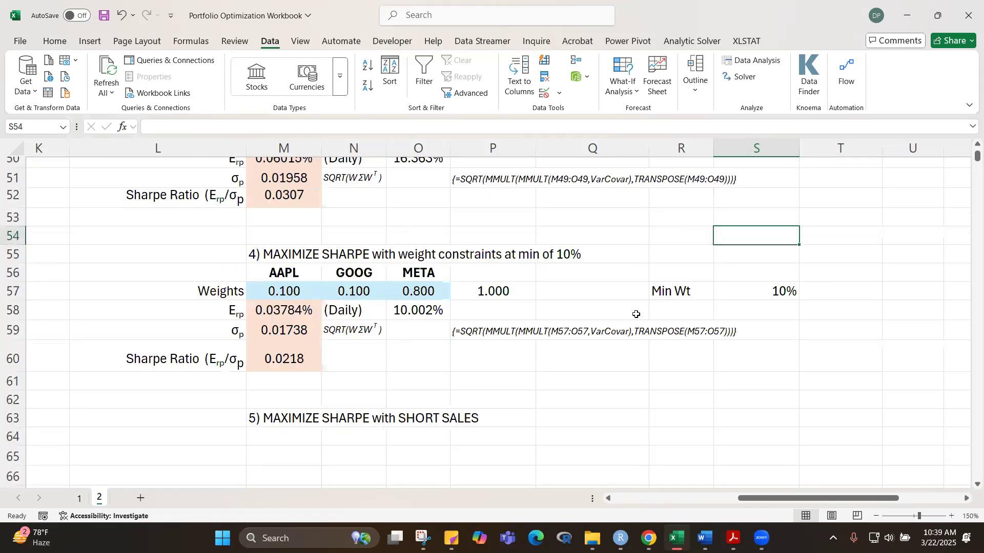
{"action": "scroll", "coordinate": [635, 323], "scroll_direction": "down", "scroll_amount": 1}
{"action": "left_click_drag", "start_coordinate": [192, 221], "coordinate": [505, 307]}
{"action": "key", "text": "ctrl+c"}
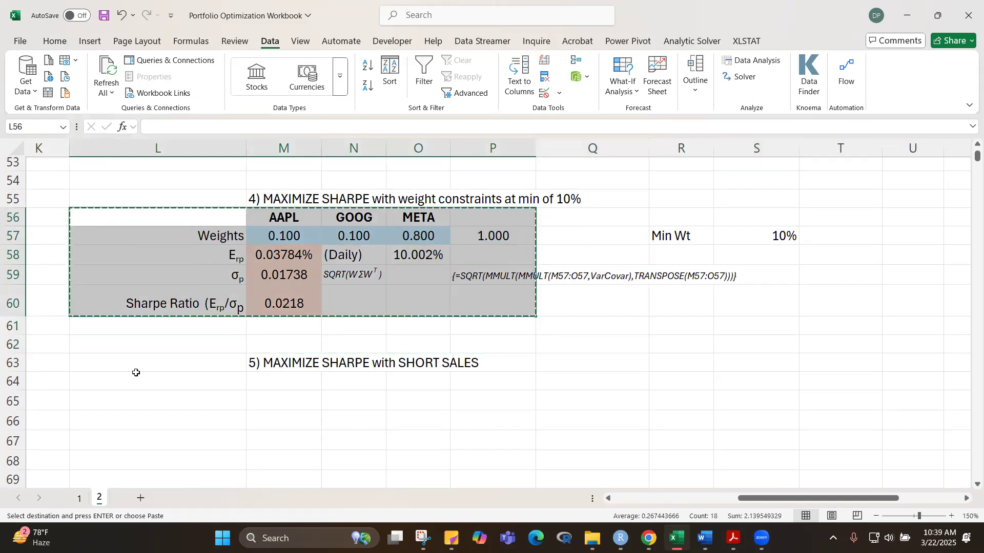
{"action": "left_click", "coordinate": [153, 378]}
{"action": "key", "text": "ctrl+v"}
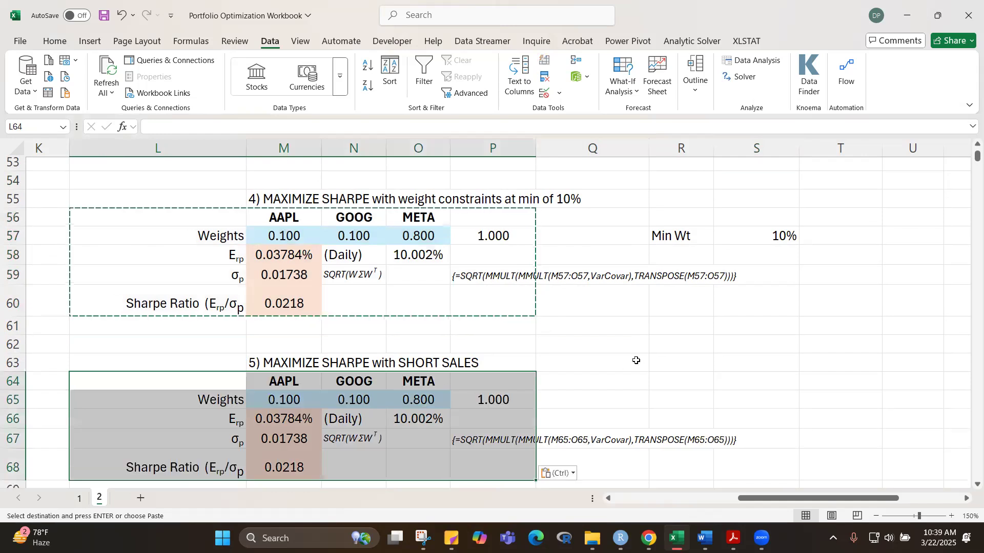
{"action": "left_click", "coordinate": [641, 357]}
{"action": "key", "text": "Escape"}
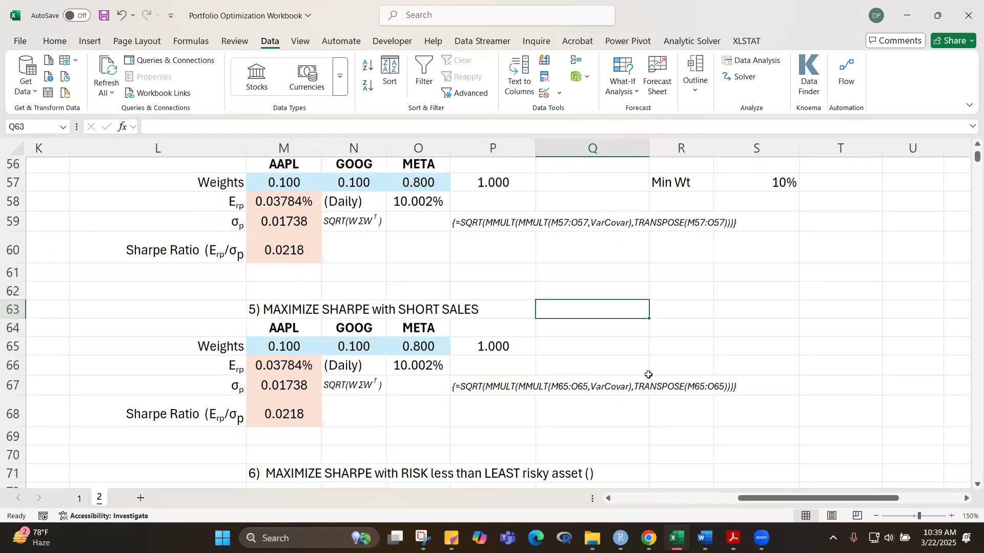
Step: Reset all Solver options and cell selections left over from the minimum-weight portfolio
{"action": "scroll", "coordinate": [648, 375], "scroll_direction": "down", "scroll_amount": 2}
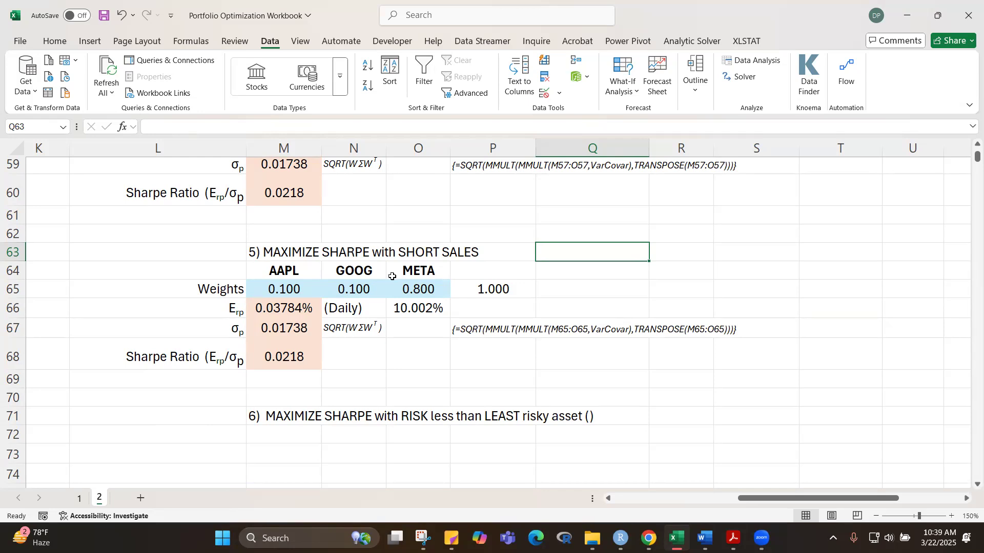
{"action": "key", "text": "Down"}
{"action": "left_click", "coordinate": [626, 296]}
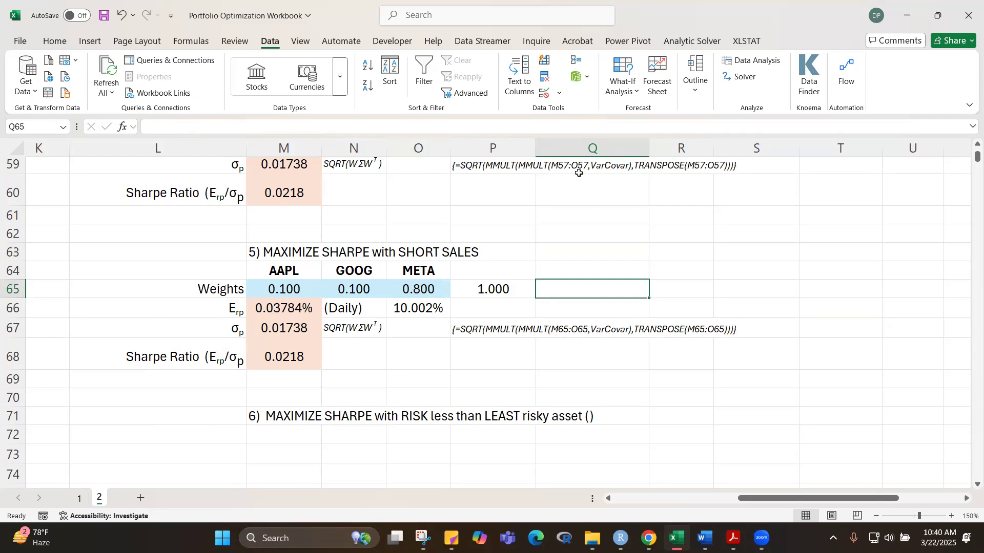
{"action": "left_click", "coordinate": [742, 77]}
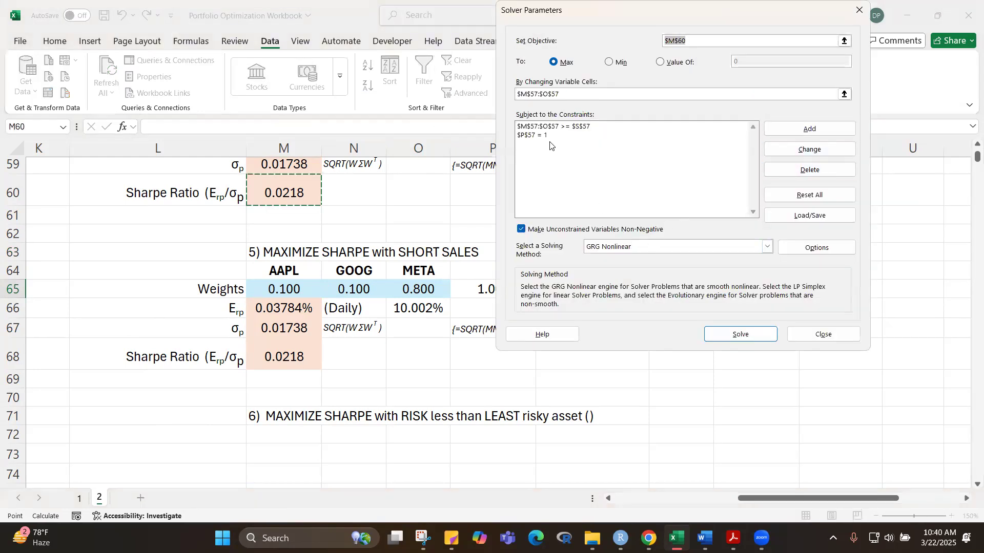
{"action": "left_click", "coordinate": [548, 128]}
{"action": "left_click", "coordinate": [809, 170]}
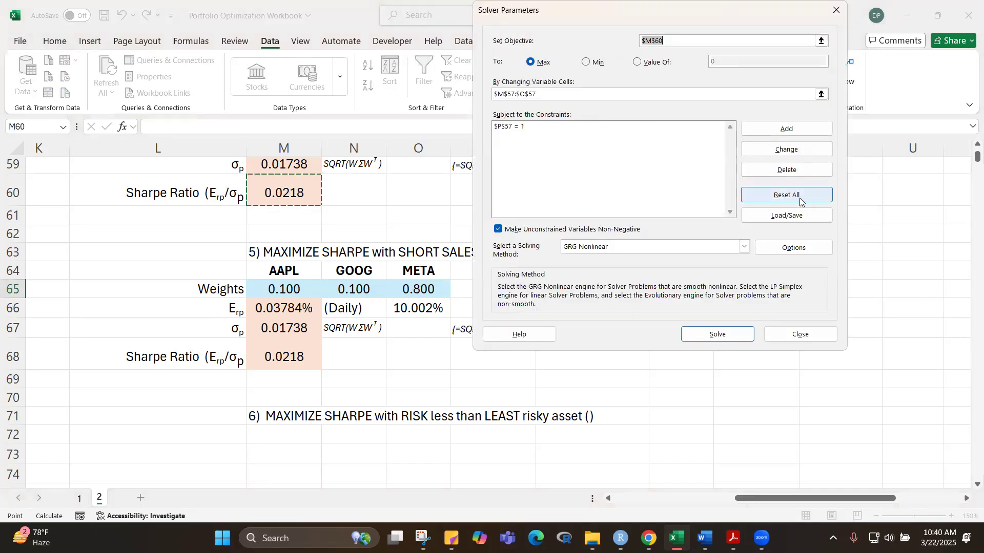
{"action": "left_click", "coordinate": [799, 196]}
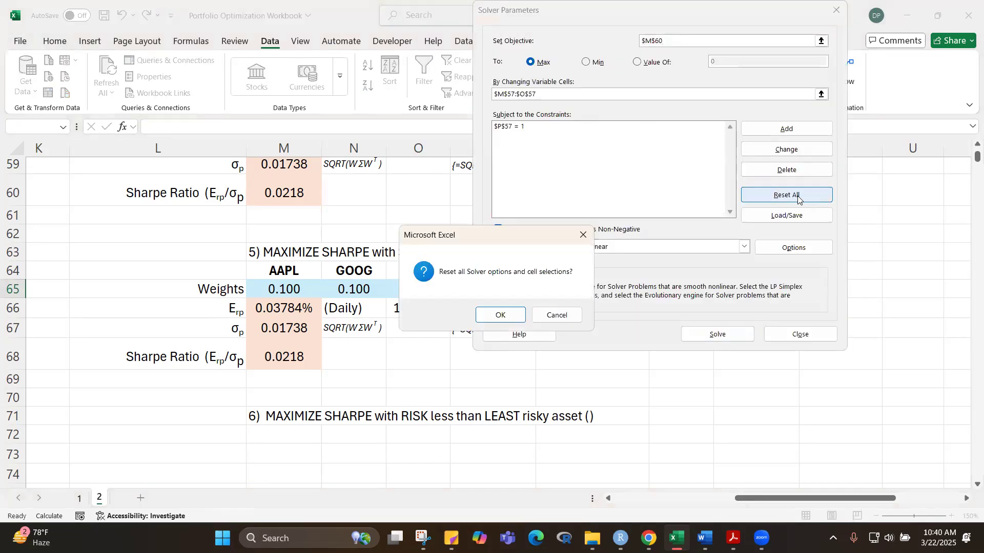
{"action": "left_click", "coordinate": [507, 316]}
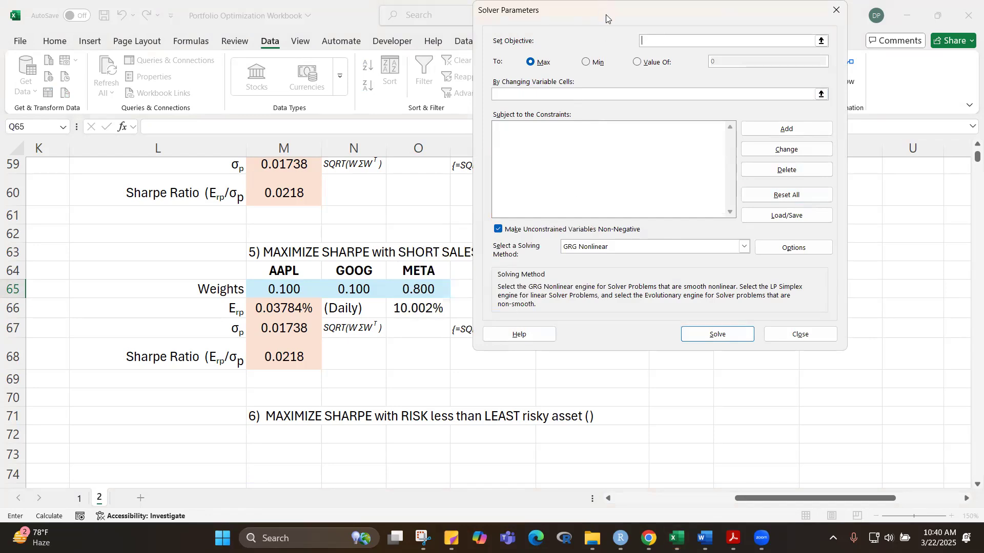
Step: Set the Solver objective to maximize the section 5 Sharpe ratio $M$68 by changing the weights $M$65:$O$65
{"action": "left_click_drag", "start_coordinate": [606, 18], "coordinate": [645, 123]}
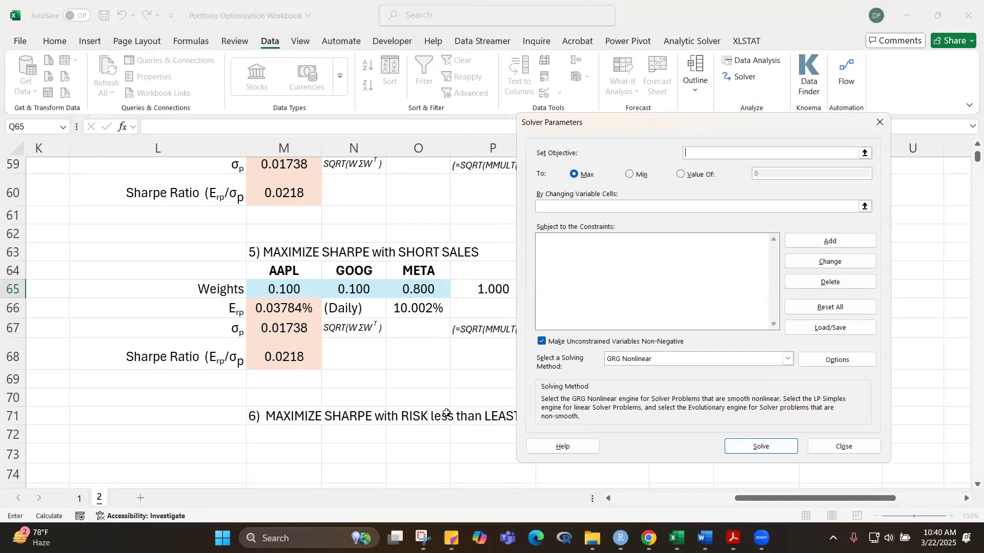
{"action": "left_click", "coordinate": [275, 355]}
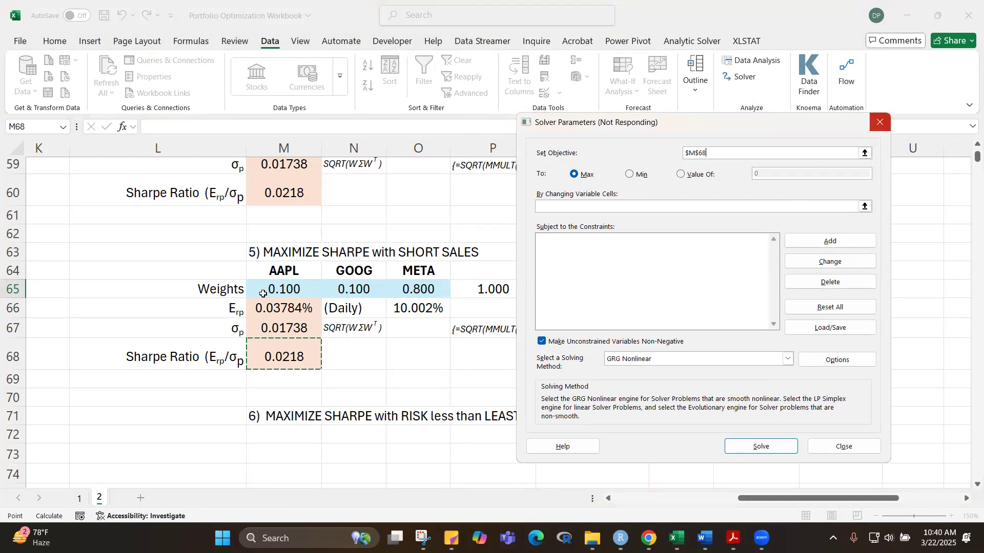
{"action": "left_click", "coordinate": [579, 203]}
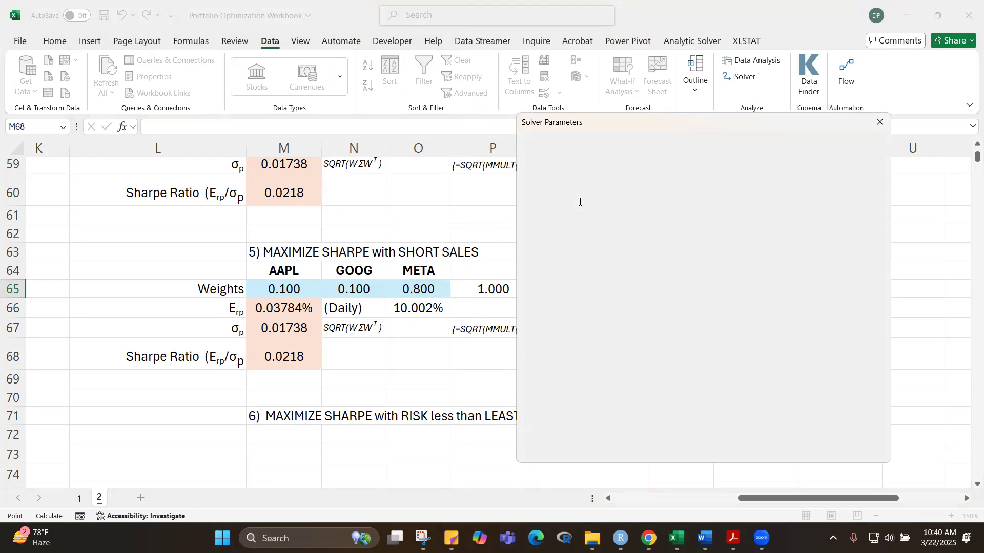
{"action": "left_click_drag", "start_coordinate": [282, 288], "coordinate": [398, 288]}
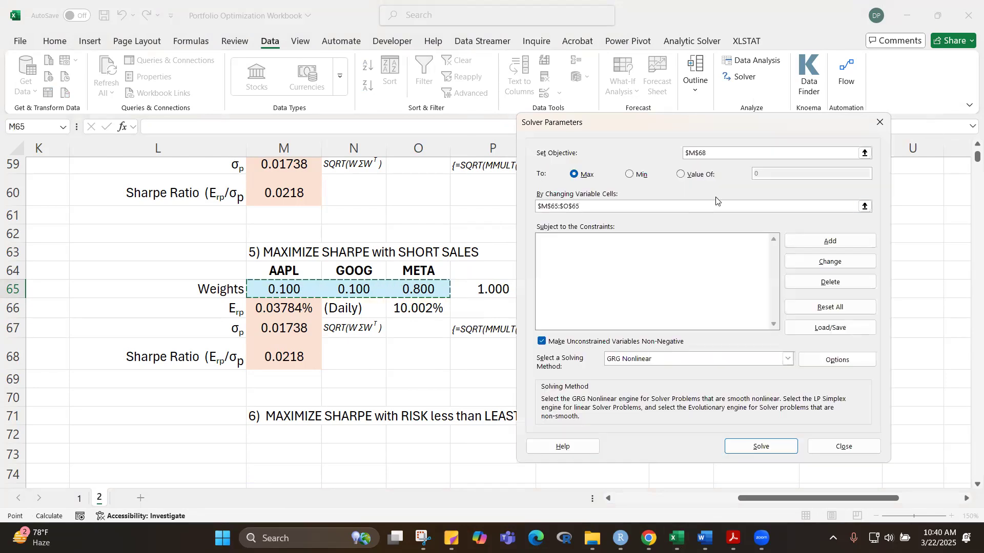
Step: Add the Solver constraint $P$65 = 1 and allow negative values for the unconstrained variables
{"action": "left_click", "coordinate": [833, 243]}
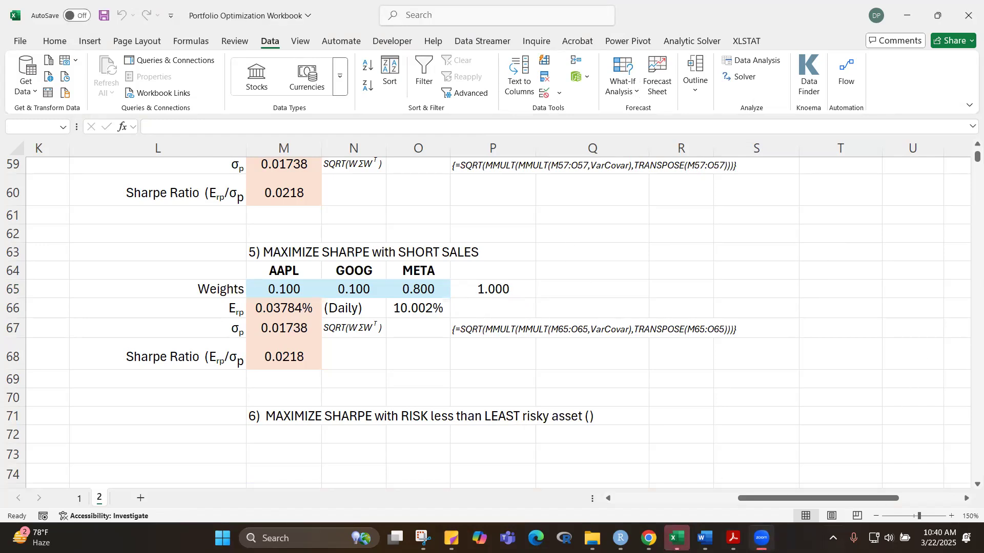
{"action": "left_click", "coordinate": [743, 81]}
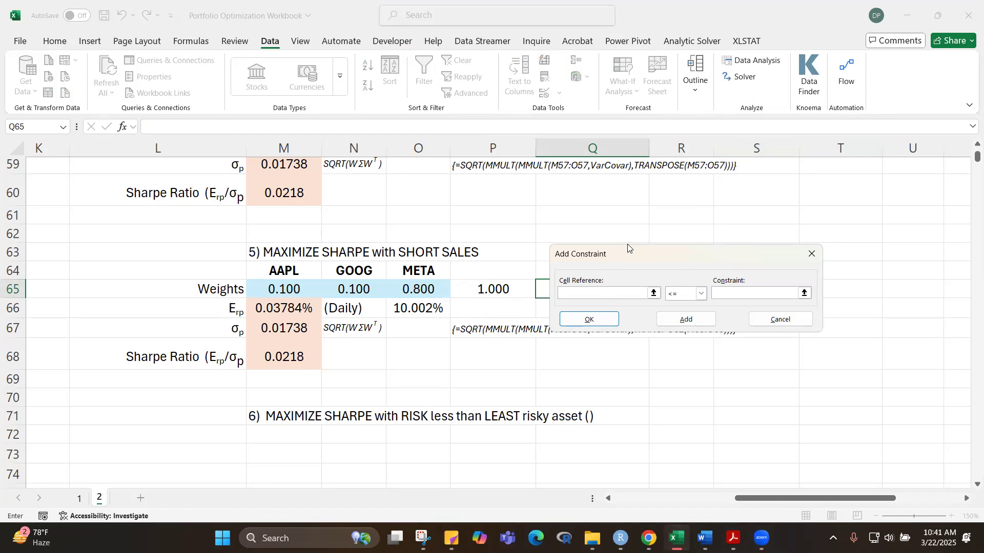
{"action": "left_click_drag", "start_coordinate": [633, 245], "coordinate": [691, 221]}
{"action": "left_click", "coordinate": [493, 289]}
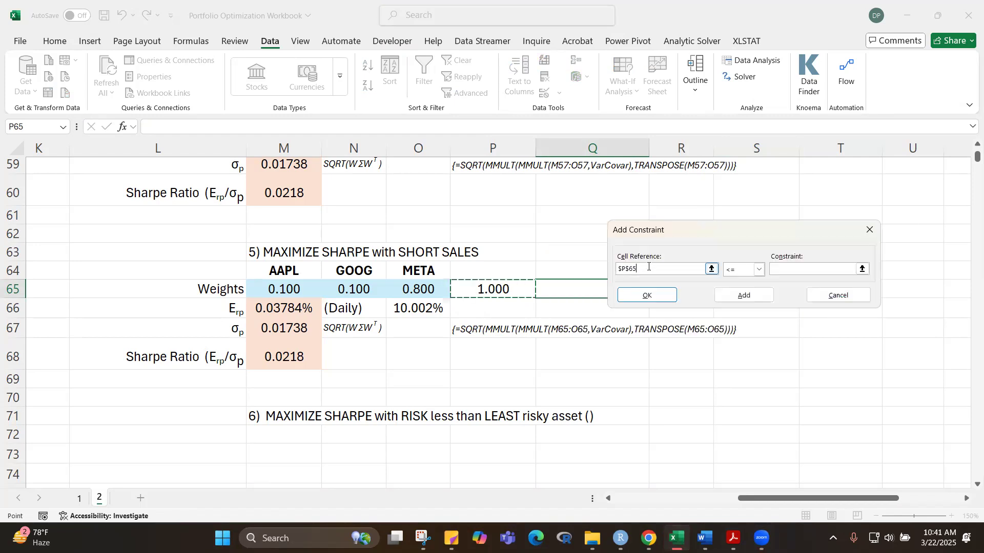
{"action": "left_click", "coordinate": [759, 269]}
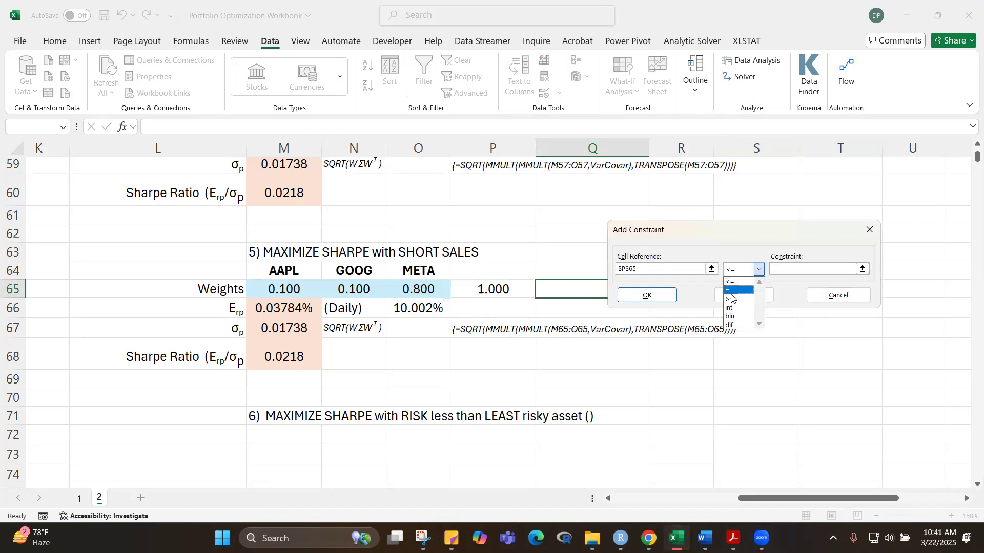
{"action": "left_click", "coordinate": [732, 290]}
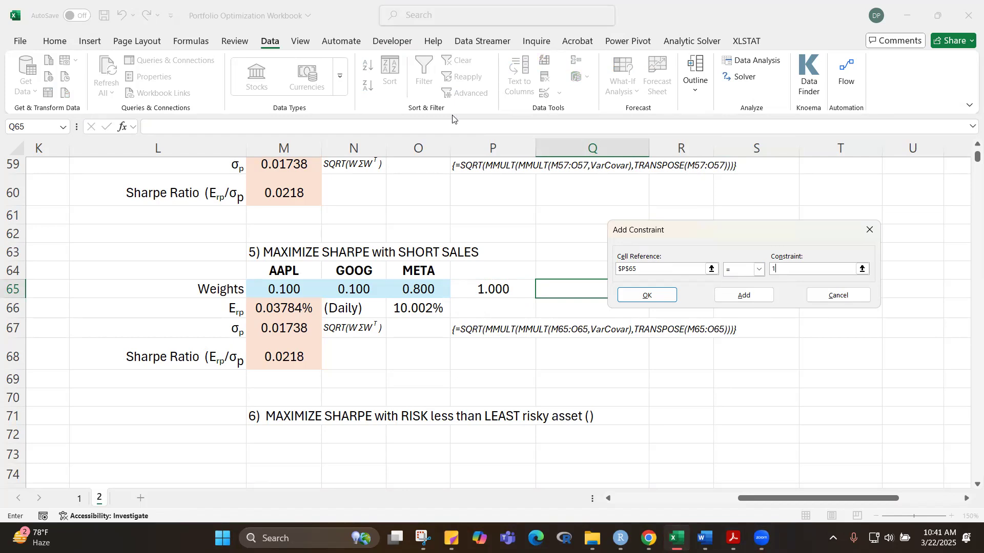
{"action": "left_click", "coordinate": [647, 295]}
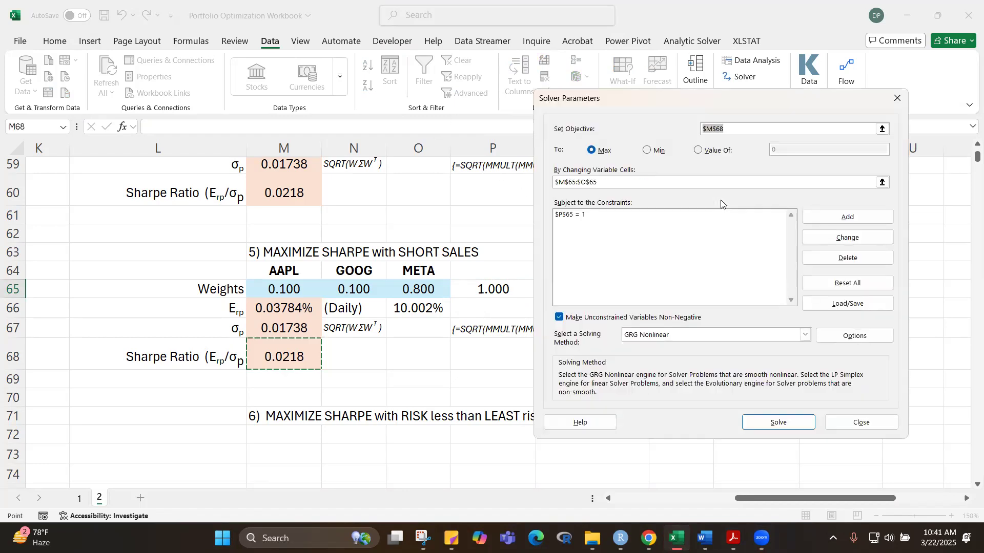
{"action": "left_click", "coordinate": [559, 318]}
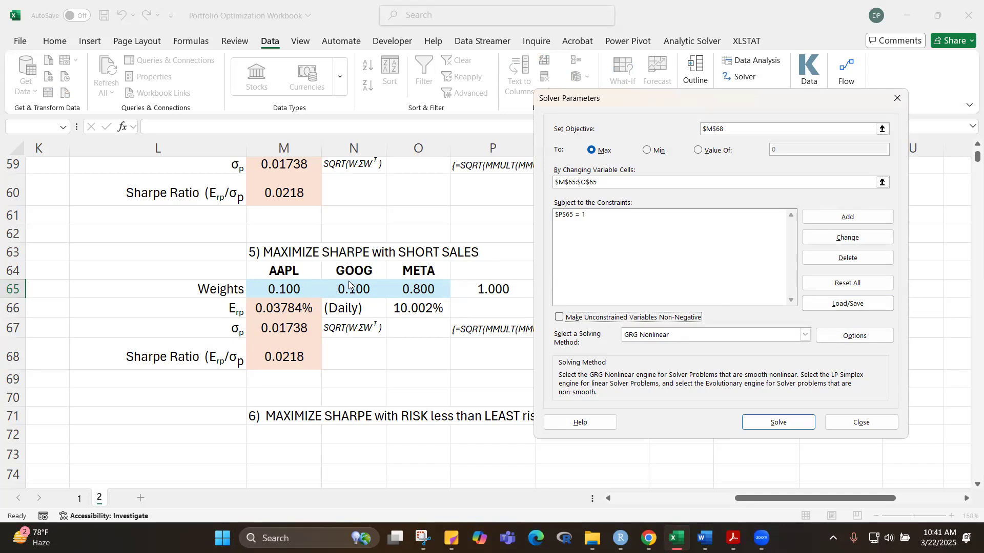
Step: Try to solve for the maximum Sharpe ratio with short sales, then discard the Solver result
{"action": "left_click", "coordinate": [782, 421]}
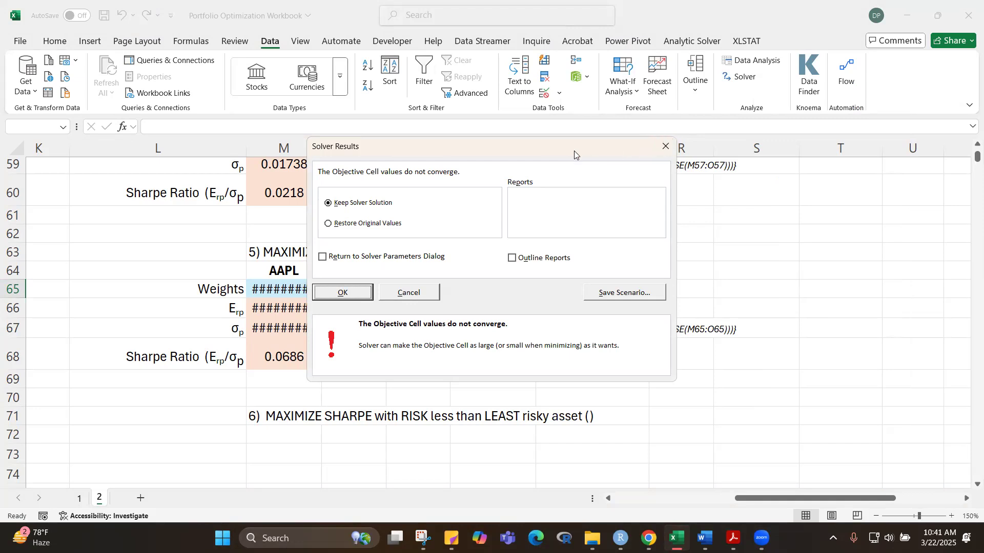
{"action": "left_click_drag", "start_coordinate": [562, 150], "coordinate": [743, 223]}
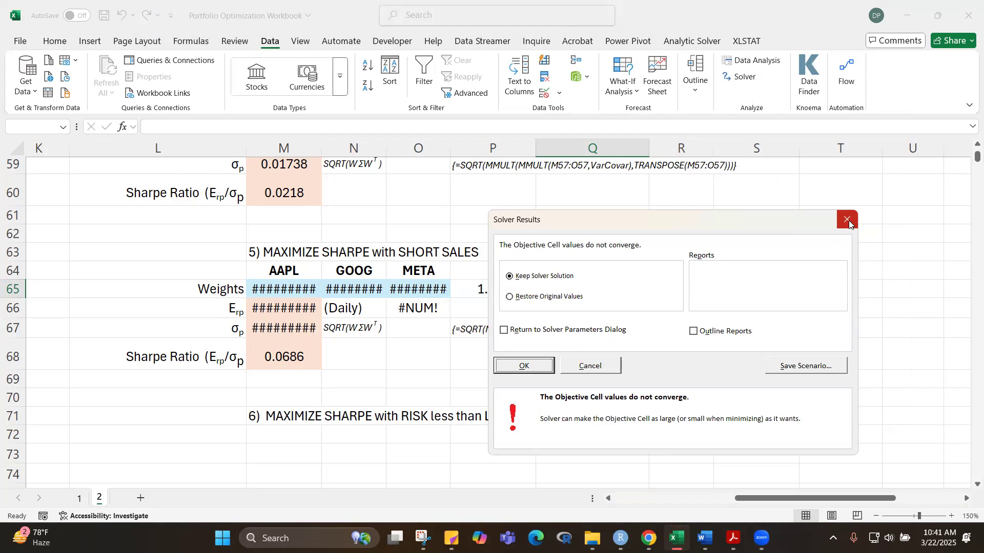
{"action": "left_click", "coordinate": [593, 367]}
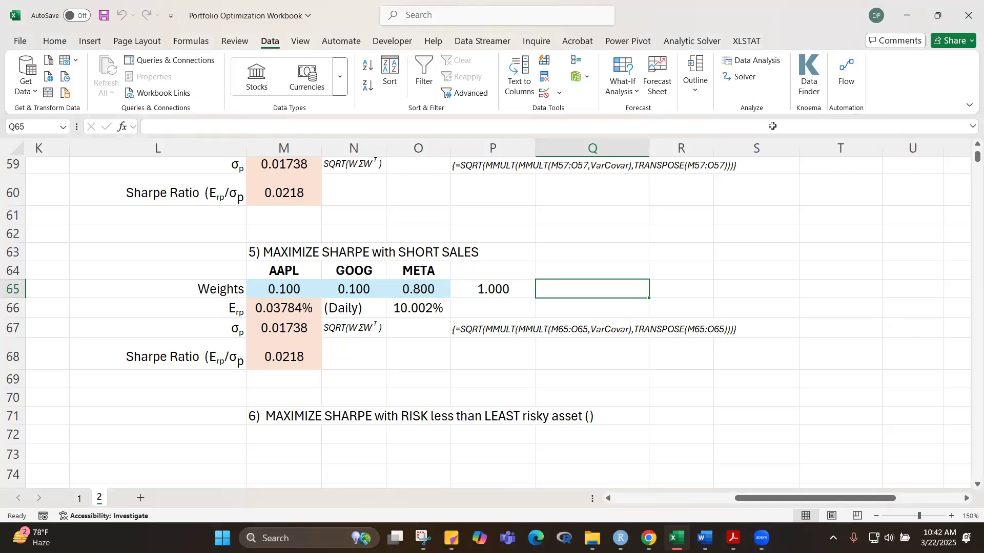
Step: Examine the stocks' expected returns and Sharpe ratios and the portfolio sections from minimum variance down to random weights
{"action": "scroll", "coordinate": [971, 151], "scroll_direction": "up", "scroll_amount": 7}
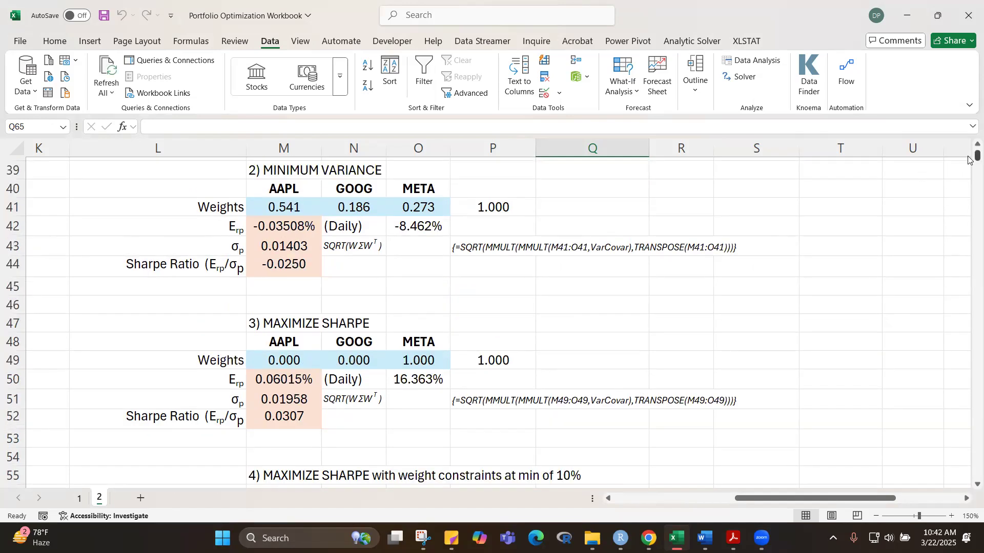
{"action": "scroll", "coordinate": [968, 159], "scroll_direction": "up", "scroll_amount": 13}
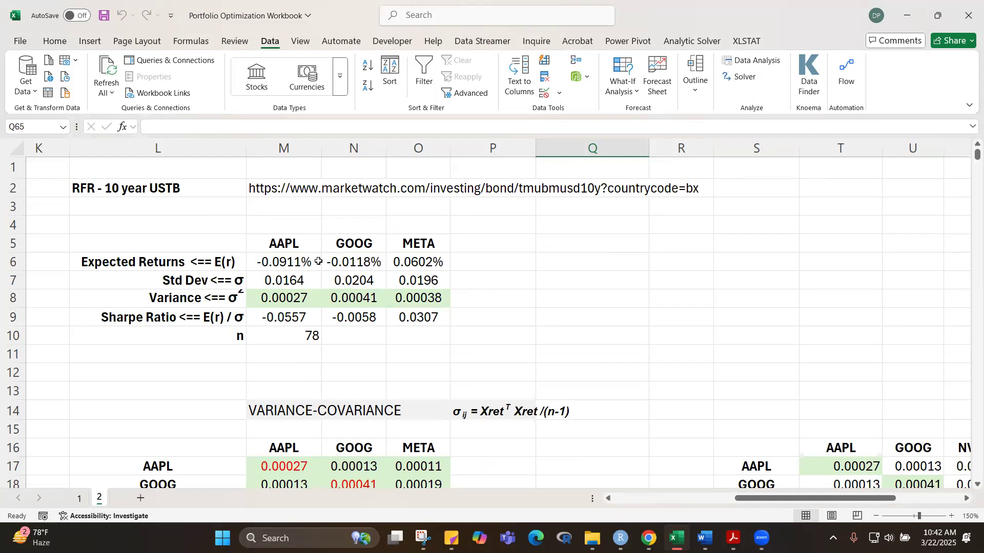
{"action": "mouse_move", "coordinate": [968, 158]}
{"action": "left_mouse_down"}
{"action": "mouse_move", "coordinate": [968, 179]}
{"action": "mouse_move", "coordinate": [968, 153]}
{"action": "left_mouse_up"}
{"action": "scroll", "coordinate": [608, 374], "scroll_direction": "down", "scroll_amount": 4}
{"action": "scroll", "coordinate": [611, 361], "scroll_direction": "down", "scroll_amount": 17}
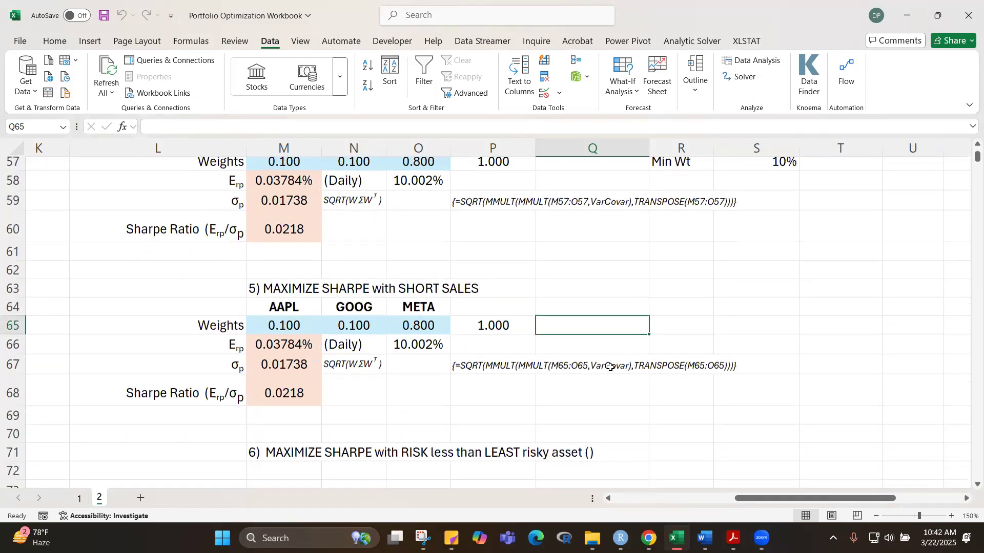
{"action": "scroll", "coordinate": [610, 367], "scroll_direction": "down", "scroll_amount": 1}
{"action": "scroll", "coordinate": [610, 367], "scroll_direction": "up", "scroll_amount": 4}
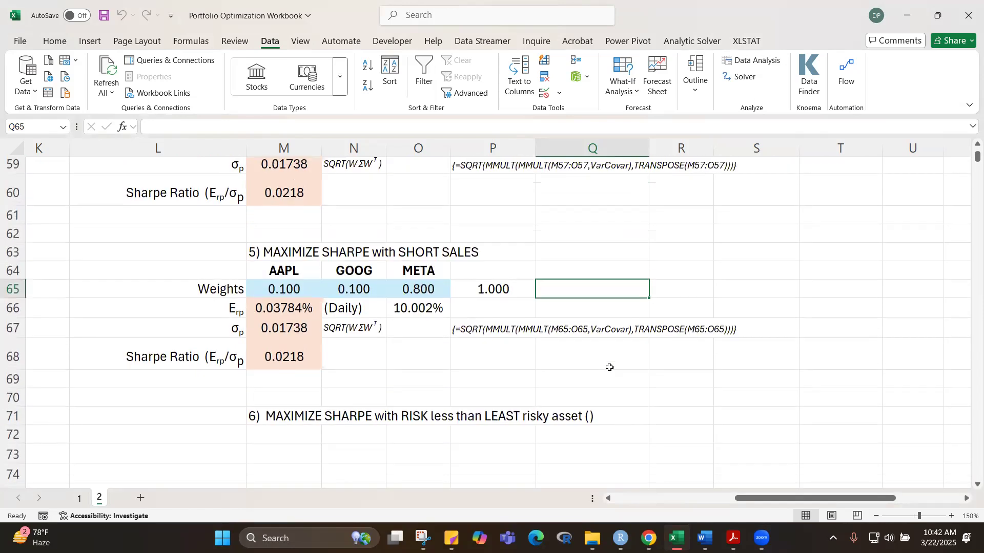
{"action": "scroll", "coordinate": [706, 428], "scroll_direction": "down", "scroll_amount": 2}
{"action": "scroll", "coordinate": [705, 432], "scroll_direction": "down", "scroll_amount": 2}
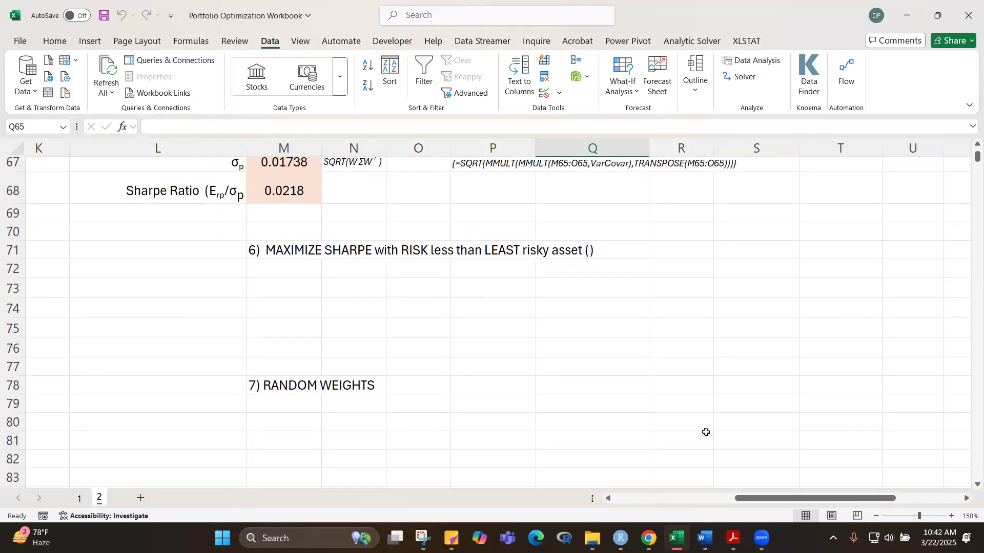
{"action": "scroll", "coordinate": [705, 432], "scroll_direction": "up", "scroll_amount": 2}
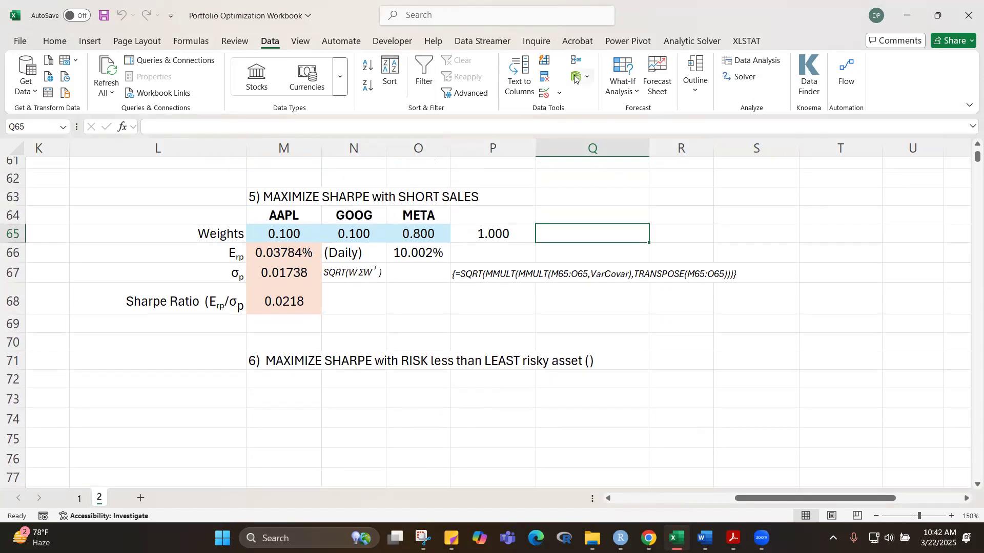
{"action": "scroll", "coordinate": [635, 357], "scroll_direction": "down", "scroll_amount": 2}
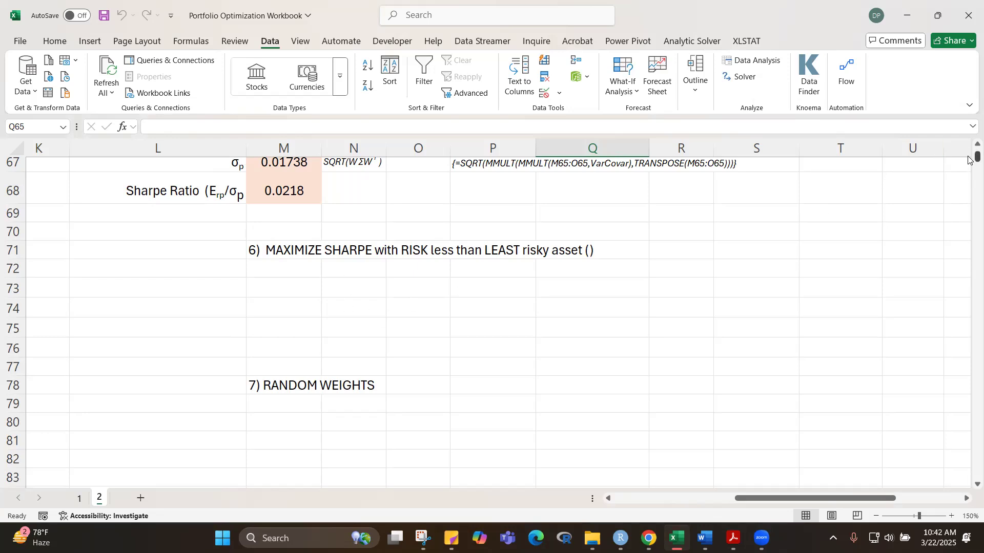
Step: Review the AAPL, GOOG and META risk and return statistics alongside the short-sales Sharpe portfolio in section 5
{"action": "left_click_drag", "start_coordinate": [969, 160], "coordinate": [969, 148]}
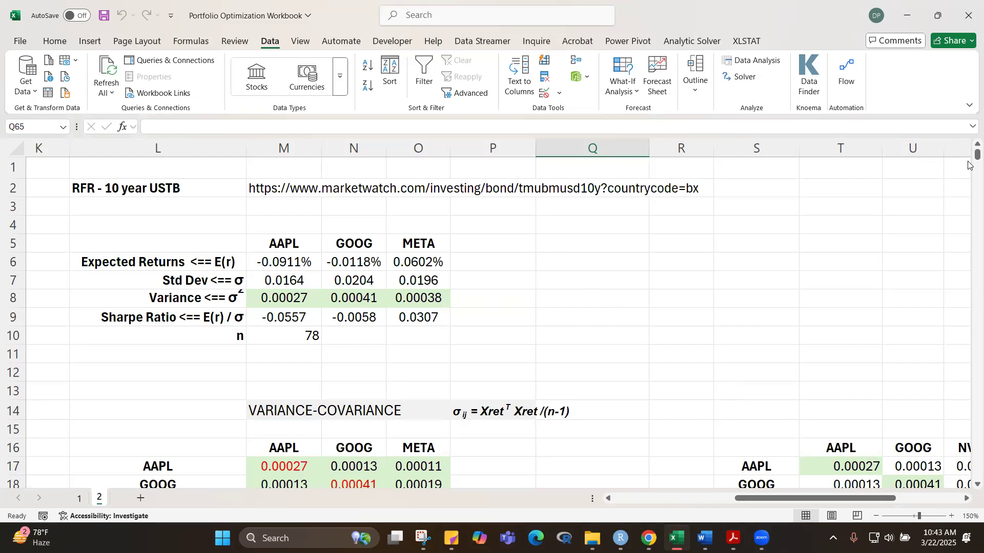
{"action": "left_click_drag", "start_coordinate": [968, 159], "coordinate": [968, 163]}
{"action": "scroll", "coordinate": [635, 235], "scroll_direction": "up", "scroll_amount": 5}
{"action": "scroll", "coordinate": [645, 234], "scroll_direction": "up", "scroll_amount": 10}
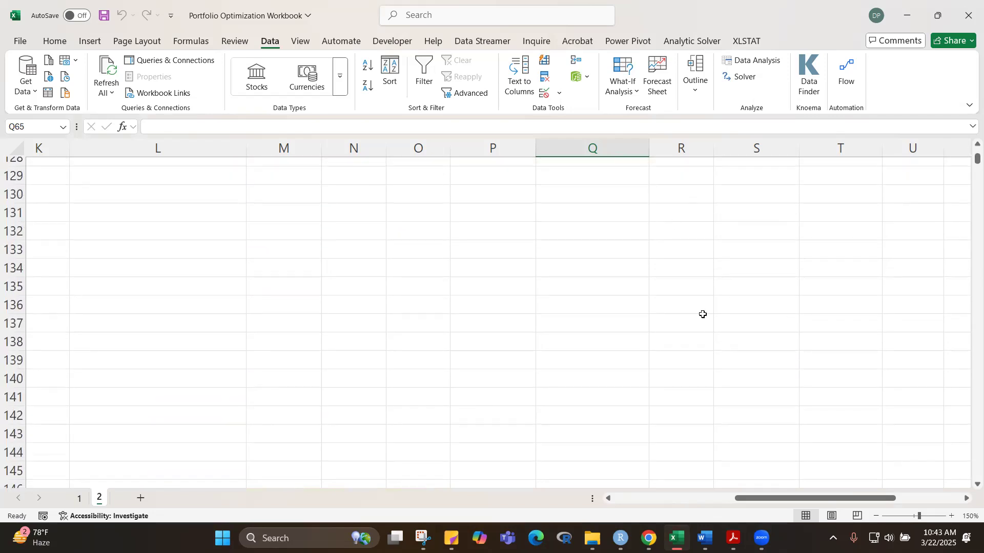
{"action": "left_click_drag", "start_coordinate": [968, 165], "coordinate": [968, 157]}
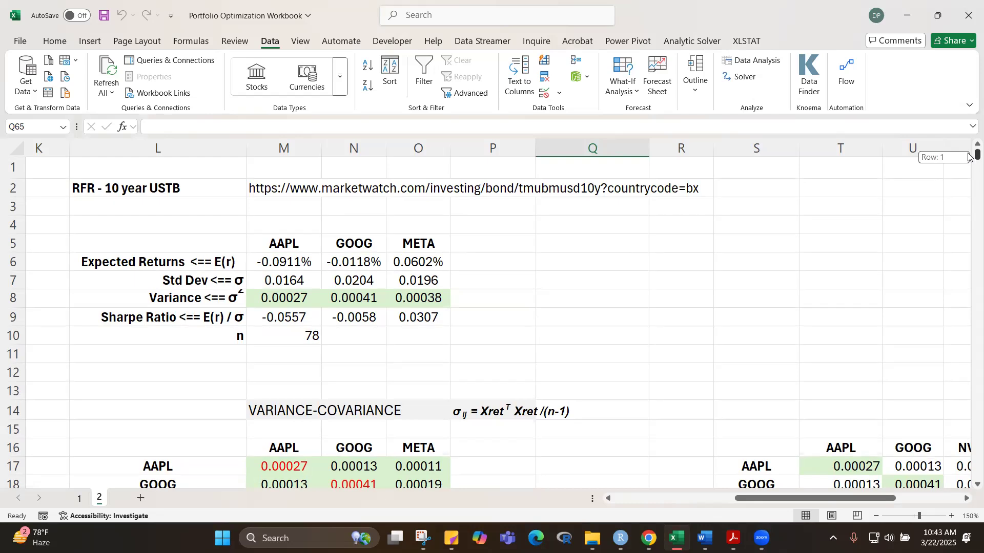
{"action": "scroll", "coordinate": [649, 218], "scroll_direction": "down", "scroll_amount": 20}
{"action": "scroll", "coordinate": [321, 274], "scroll_direction": "up", "scroll_amount": 6}
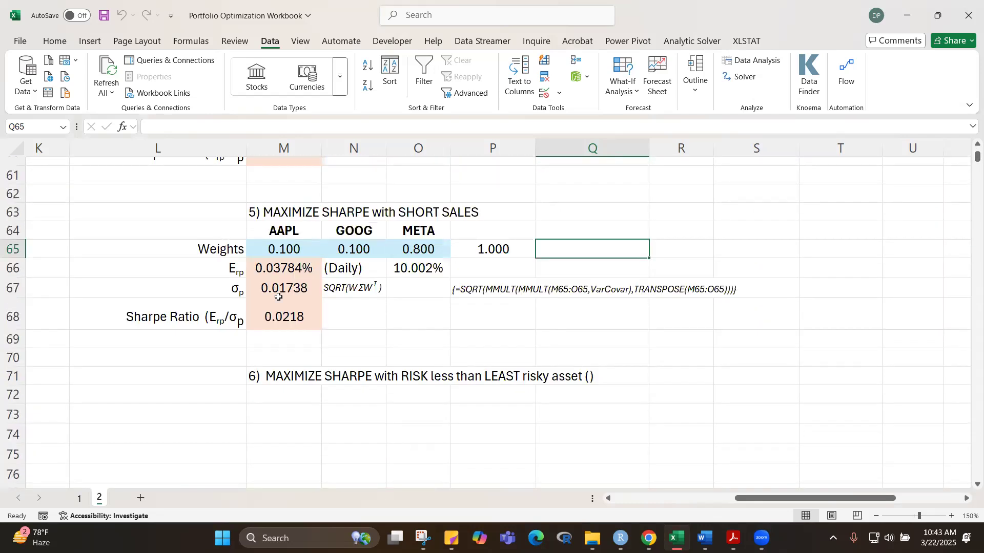
{"action": "scroll", "coordinate": [402, 410], "scroll_direction": "down", "scroll_amount": 1}
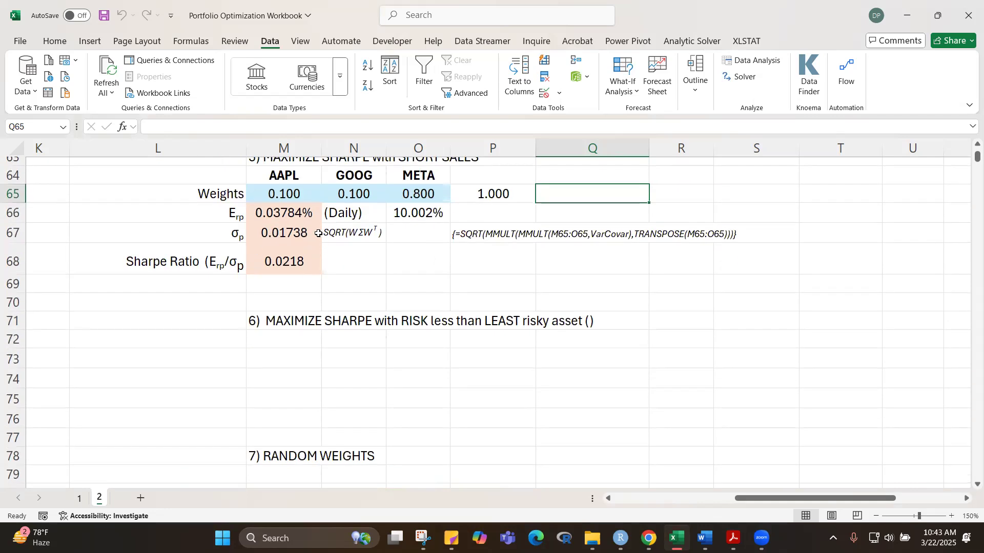
{"action": "scroll", "coordinate": [324, 235], "scroll_direction": "up", "scroll_amount": 2}
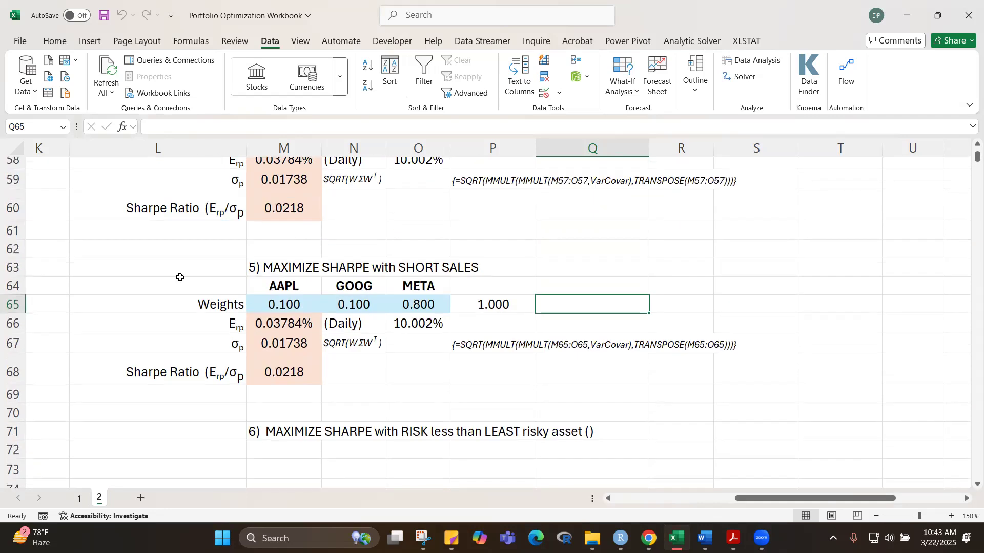
Step: Copy the section 5 portfolio block L64:P68 into the RANDOM WEIGHTS section, starting at cell L80
{"action": "left_click_drag", "start_coordinate": [165, 290], "coordinate": [470, 359]}
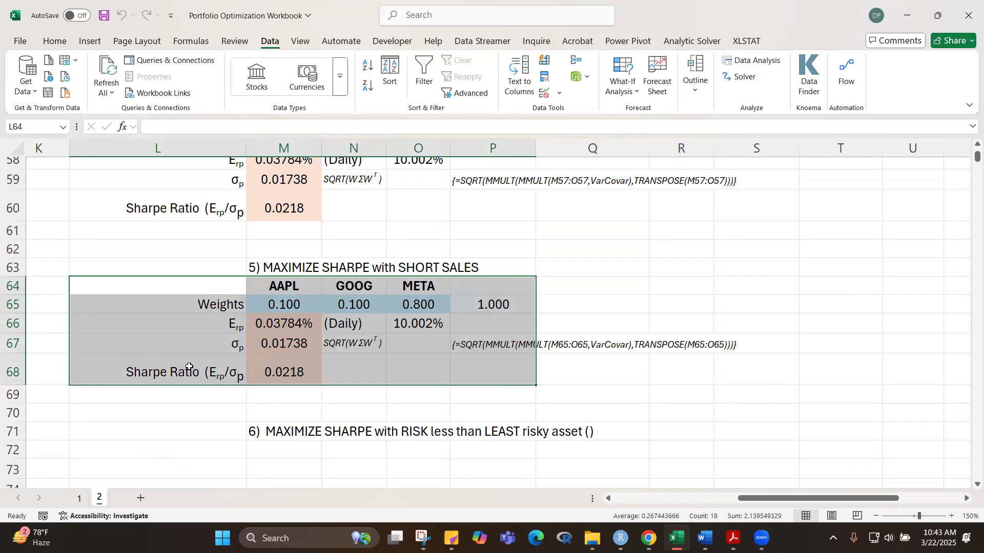
{"action": "key", "text": "ctrl+c"}
{"action": "scroll", "coordinate": [189, 367], "scroll_direction": "down", "scroll_amount": 4}
{"action": "left_click", "coordinate": [175, 384]}
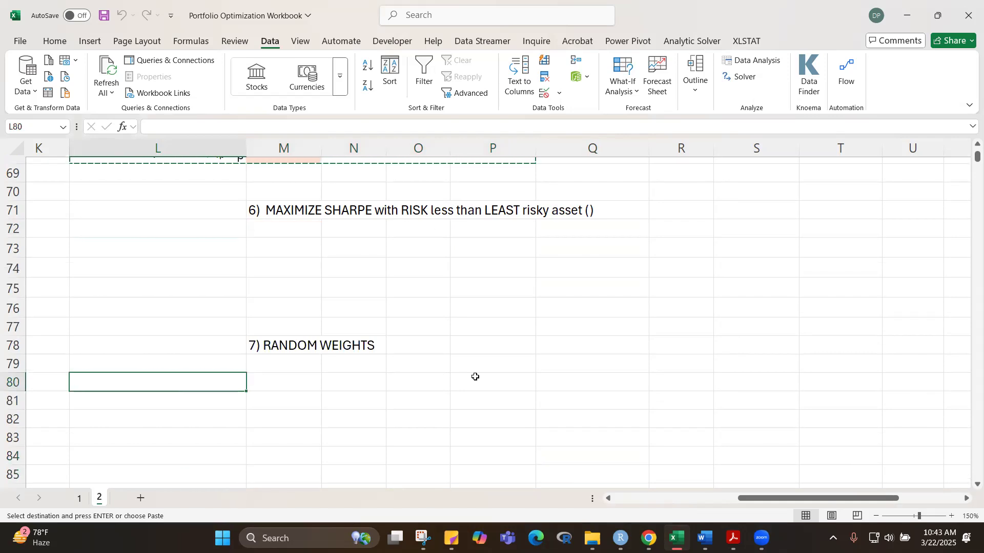
{"action": "key", "text": "ctrl+v"}
{"action": "left_click", "coordinate": [606, 352]}
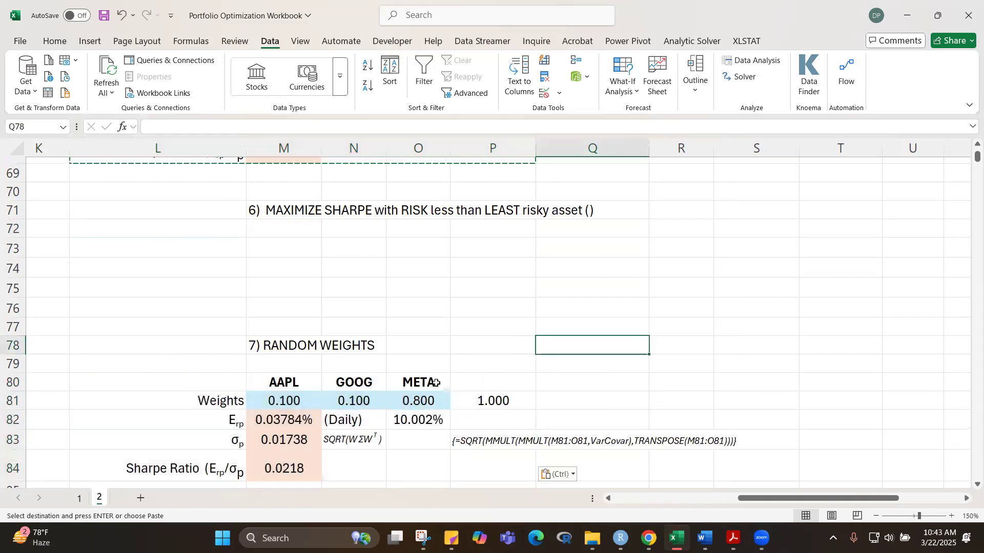
{"action": "scroll", "coordinate": [704, 325], "scroll_direction": "down", "scroll_amount": 3}
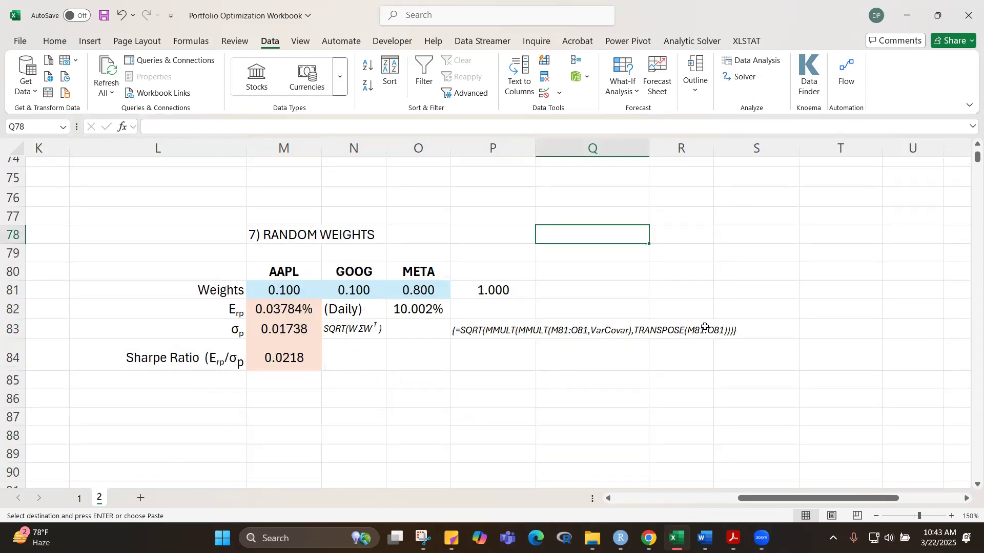
{"action": "scroll", "coordinate": [706, 323], "scroll_direction": "up", "scroll_amount": 2}
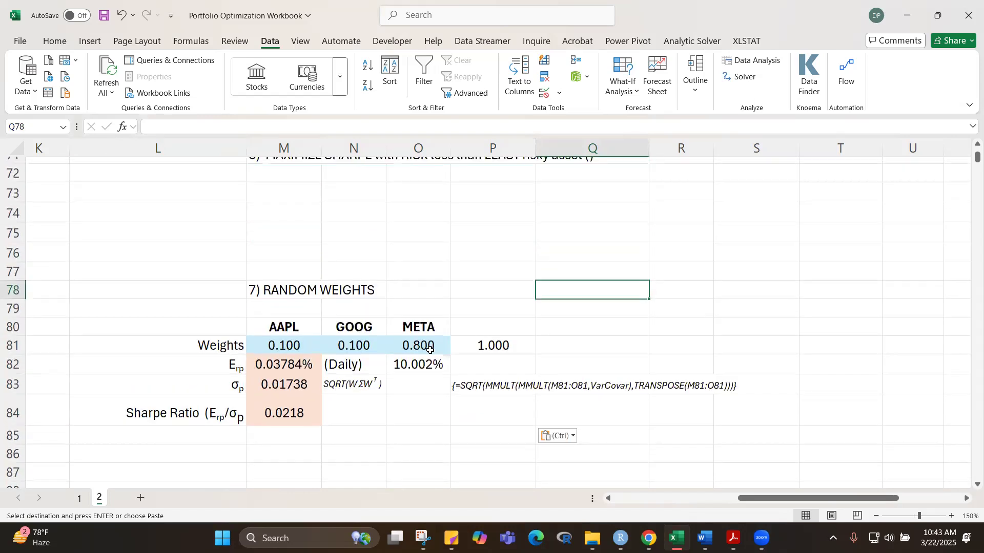
Step: Move section 7's ticker headers up to row 79 and relabel L81 as "Random Weights"
{"action": "left_click_drag", "start_coordinate": [293, 332], "coordinate": [419, 310]}
{"action": "left_click", "coordinate": [199, 353]}
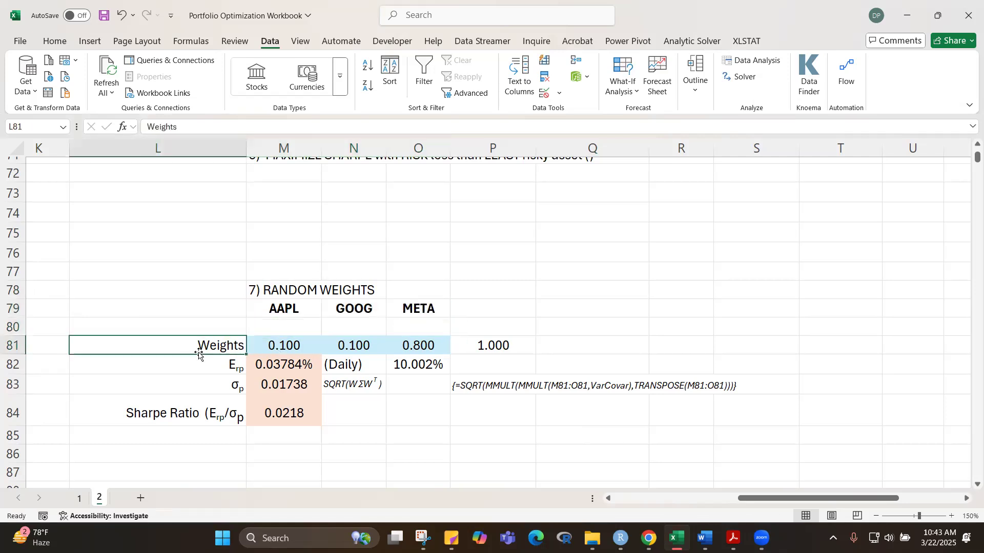
{"action": "type", "text": "Random Weight"}
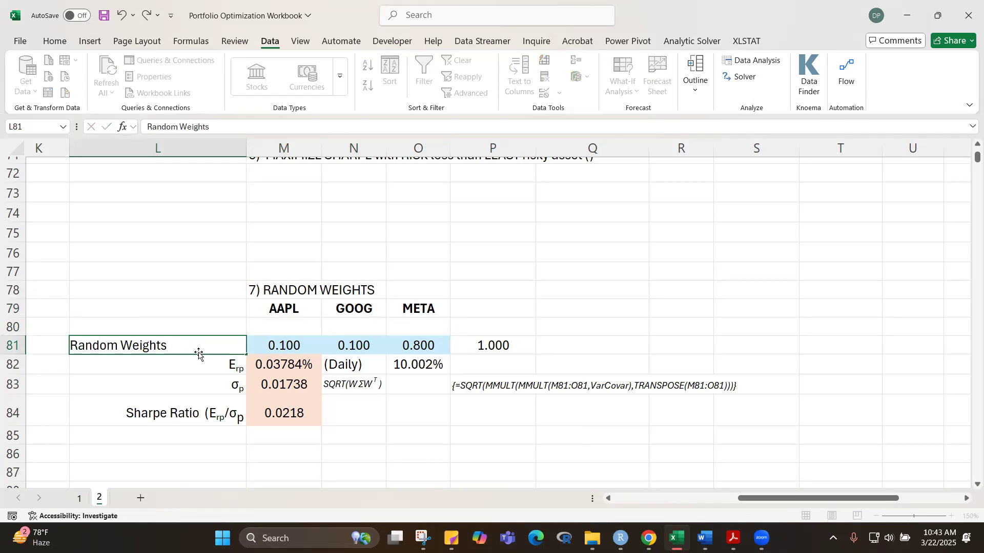
{"action": "key", "text": "Return"}
{"action": "left_click", "coordinate": [576, 331]}
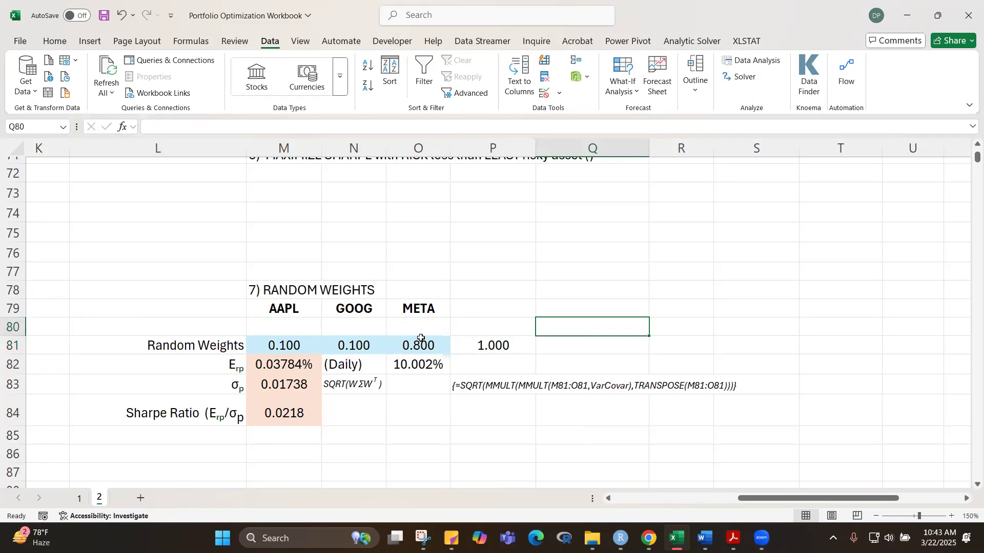
Step: Label cell L80 "Random Arrays" in regular, right-aligned text
{"action": "left_click", "coordinate": [220, 332]}
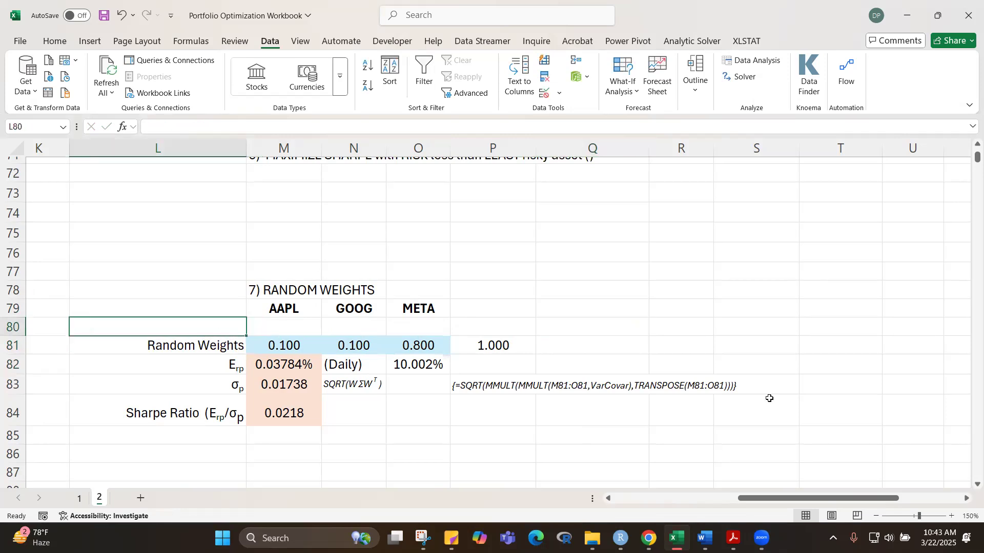
{"action": "type", "text": "Random "}
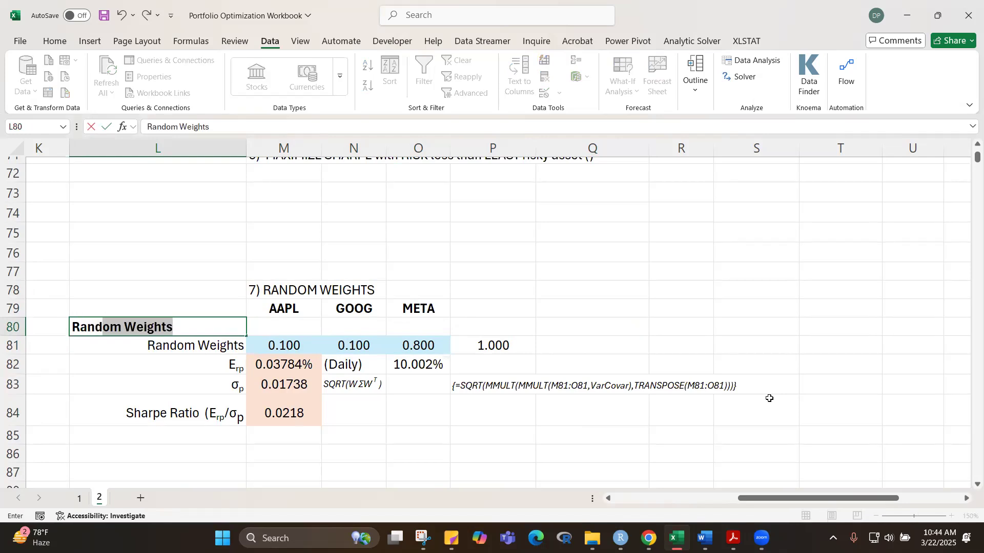
{"action": "type", "text": "Arrays"}
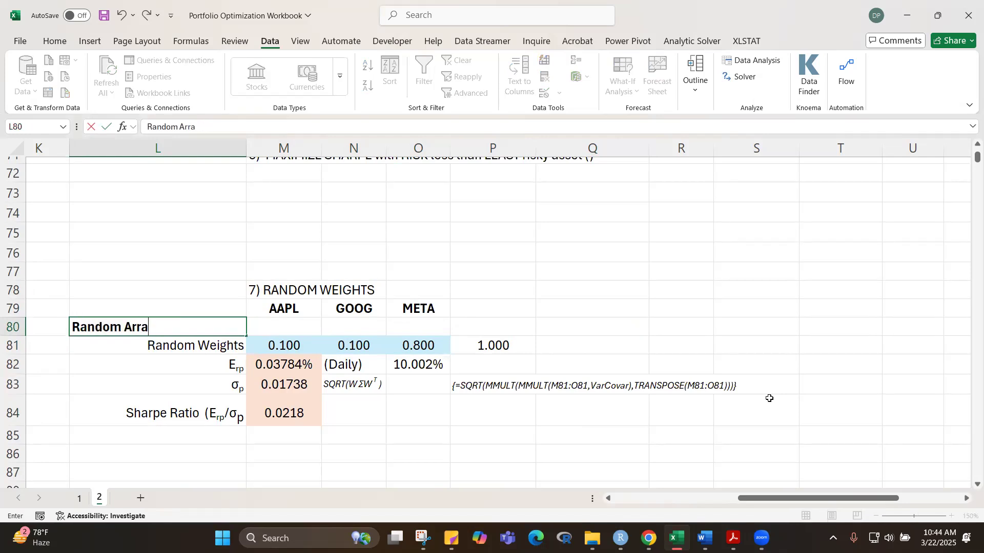
{"action": "left_click", "coordinate": [743, 307]}
{"action": "left_click", "coordinate": [157, 328]}
{"action": "left_click", "coordinate": [68, 45]}
{"action": "left_click", "coordinate": [89, 85]}
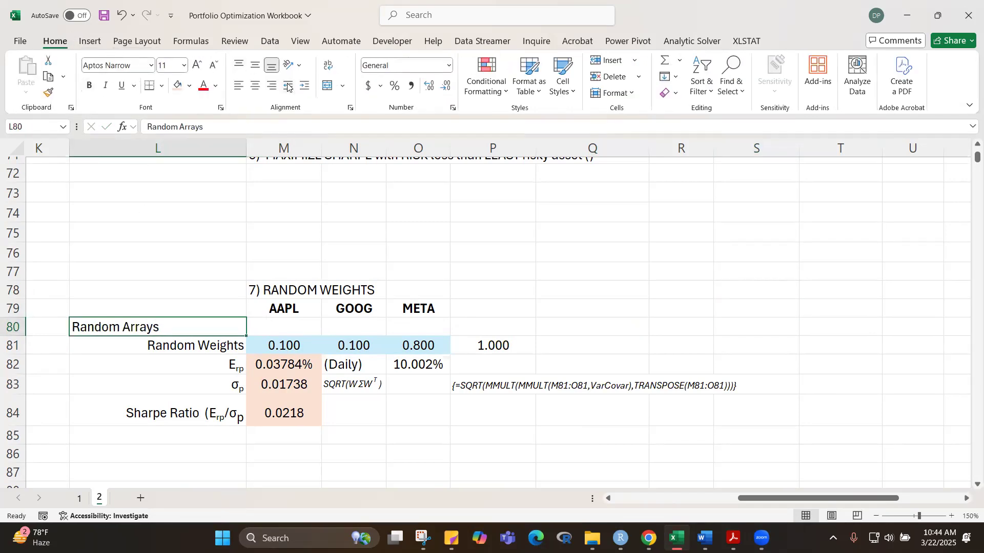
{"action": "left_click", "coordinate": [272, 86]}
Step: Fill M80:O80 with one row of three random numbers by entering =RANDARRAY(1,3) in M80
{"action": "left_click", "coordinate": [287, 325]}
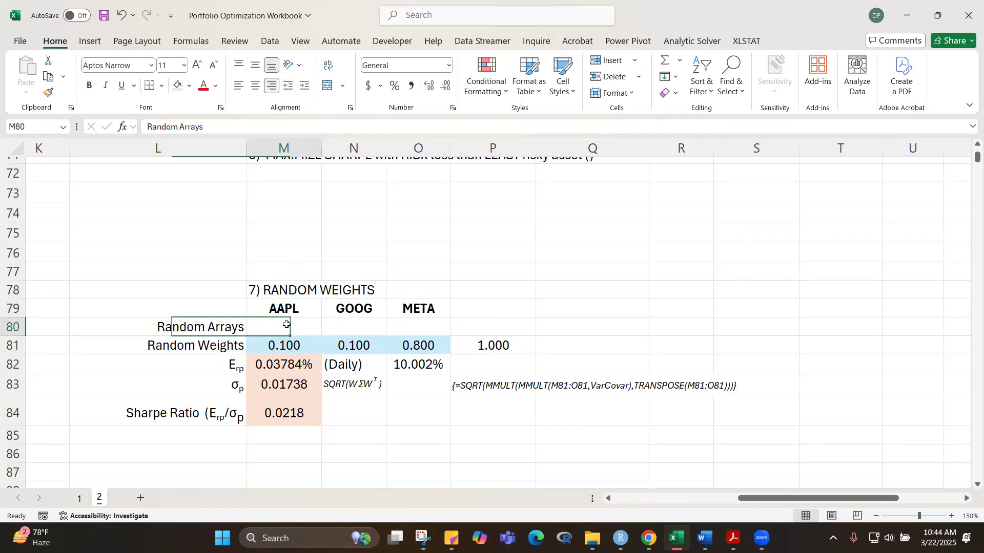
{"action": "type", "text": "[="}
{"action": "type", "text": "r"}
{"action": "key", "text": "BackSpace"}
{"action": "key", "text": "BackSpace"}
{"action": "key", "text": "BackSpace"}
{"action": "type", "text": "rand"}
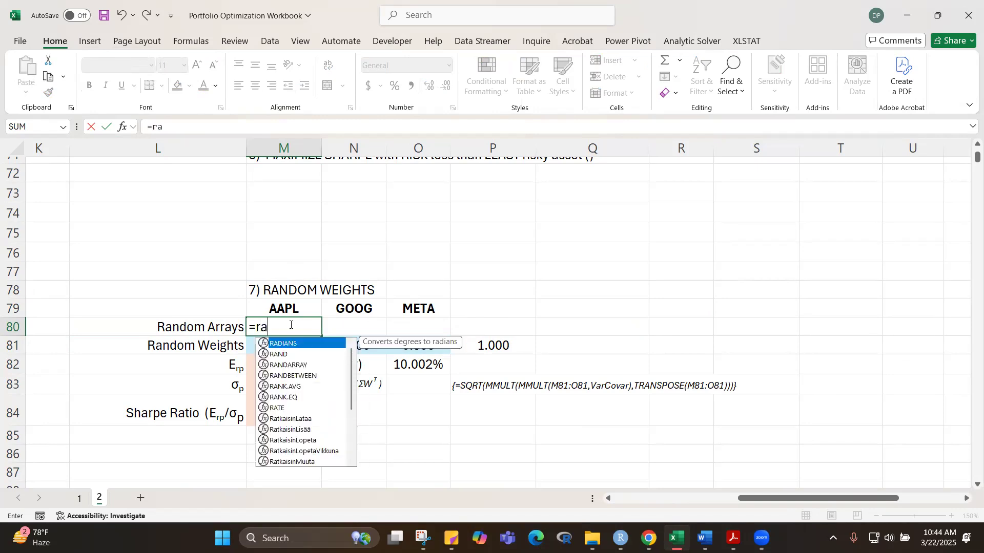
{"action": "key", "text": "Down"}
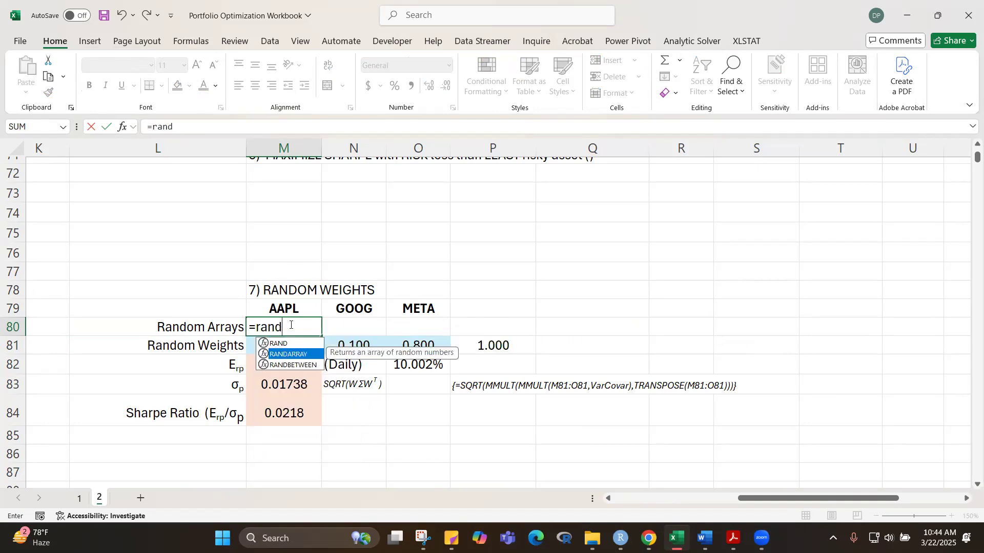
{"action": "key", "text": "Tab"}
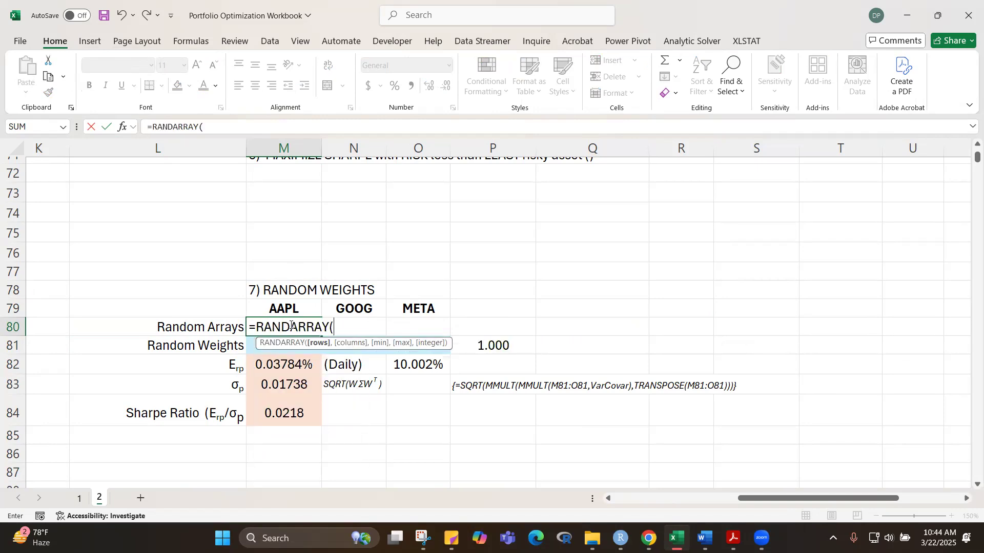
{"action": "type", "text": "1,"}
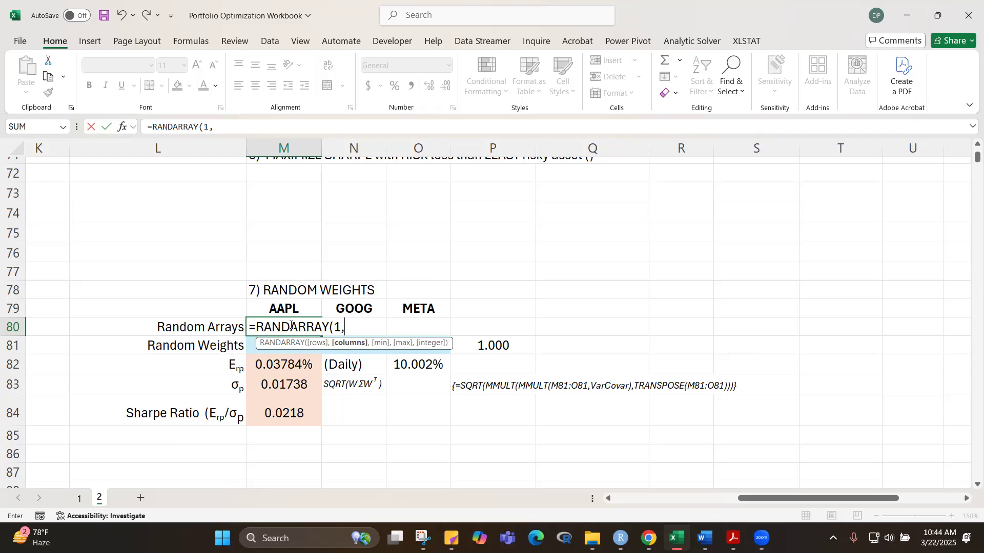
{"action": "type", "text": "3)"}
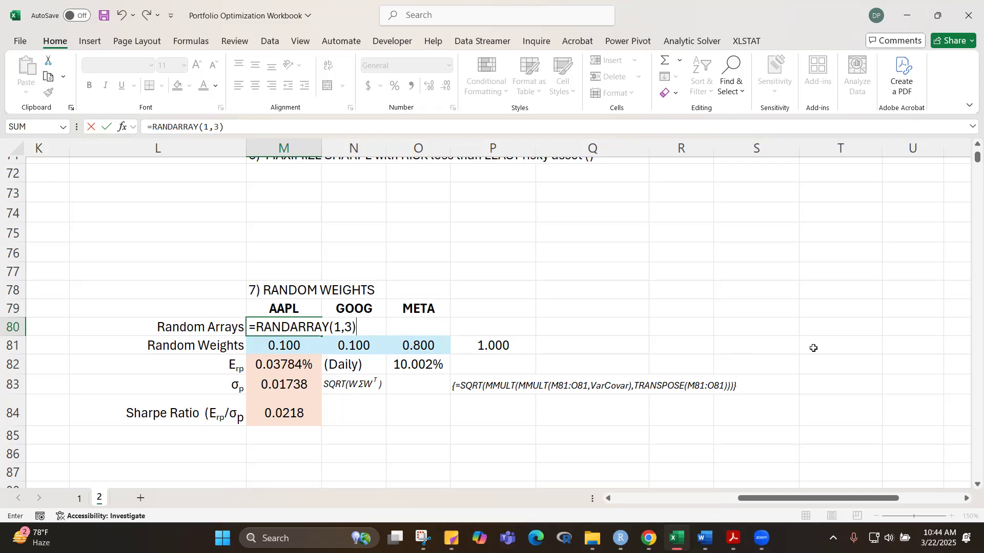
{"action": "key", "text": "Return"}
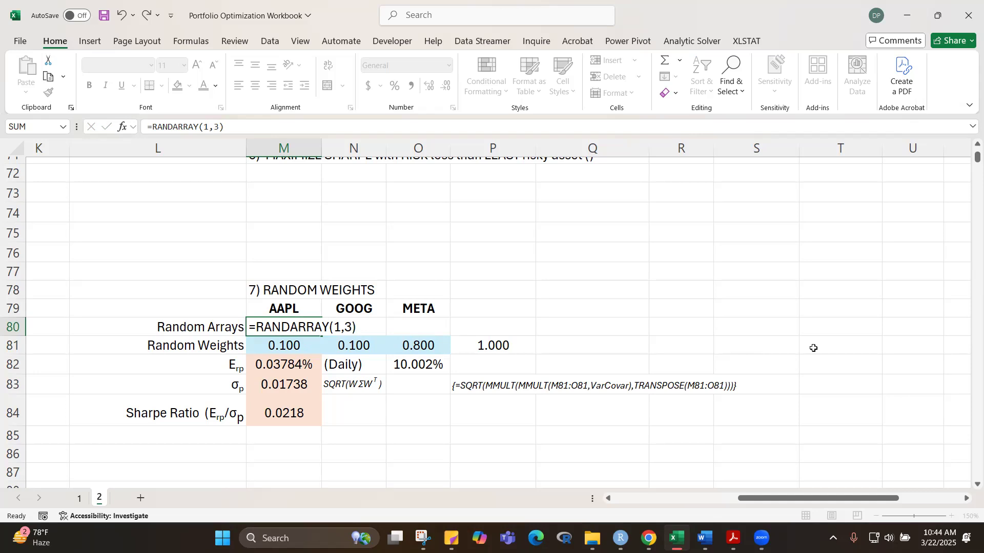
{"action": "left_click", "coordinate": [593, 232]}
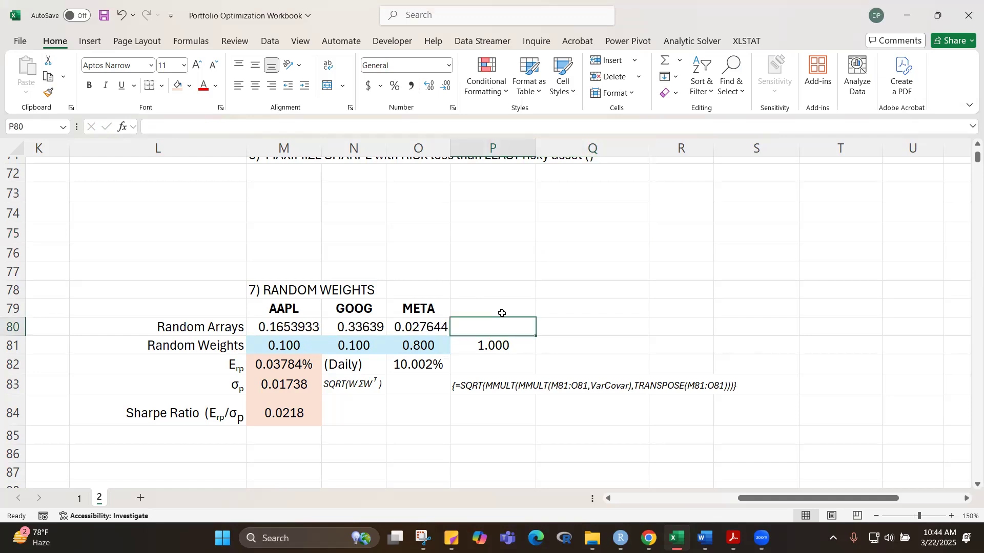
Step: Recalculate the sheet several times to redraw the three random numbers in row 80
{"action": "key", "text": "F9"}
{"action": "key", "text": "F9"}
{"action": "key", "text": "F9"}
{"action": "key", "text": "F9"}
{"action": "key", "text": "F9"}
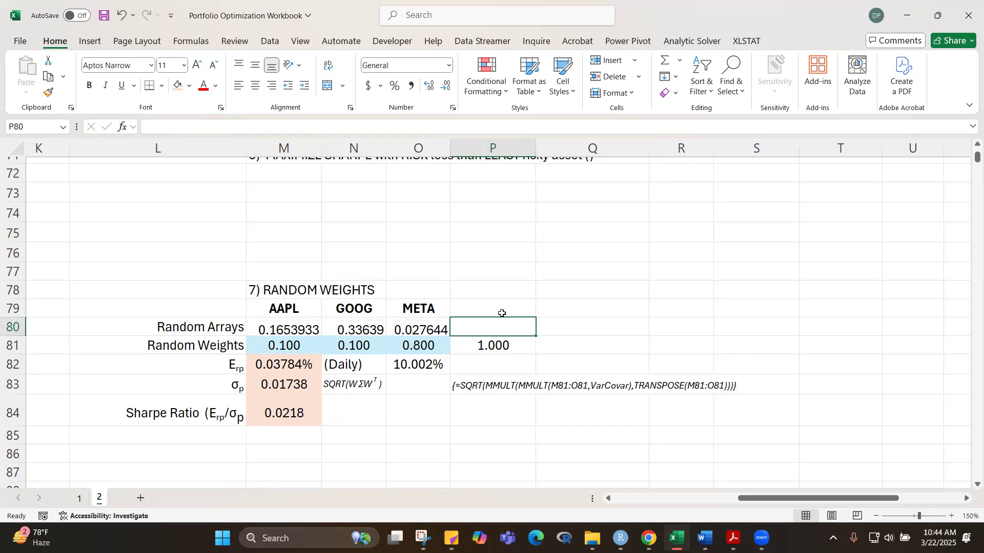
{"action": "key", "text": "F9"}
{"action": "key", "text": "F9"}
{"action": "key", "text": "F9"}
{"action": "key", "text": "F9"}
{"action": "key", "text": "F9"}
{"action": "key", "text": "F9"}
{"action": "key", "text": "F9"}
{"action": "key", "text": "F9"}
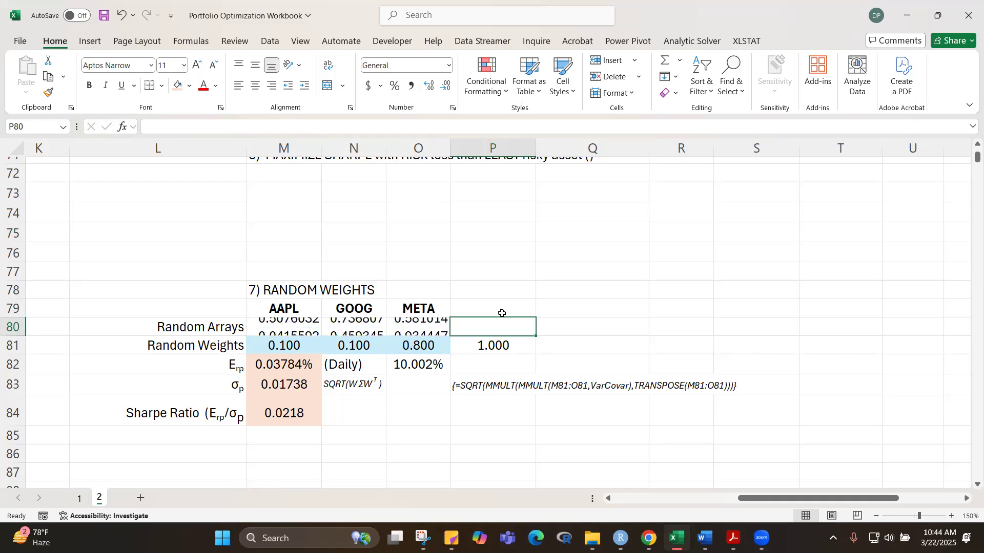
{"action": "key", "text": "F9"}
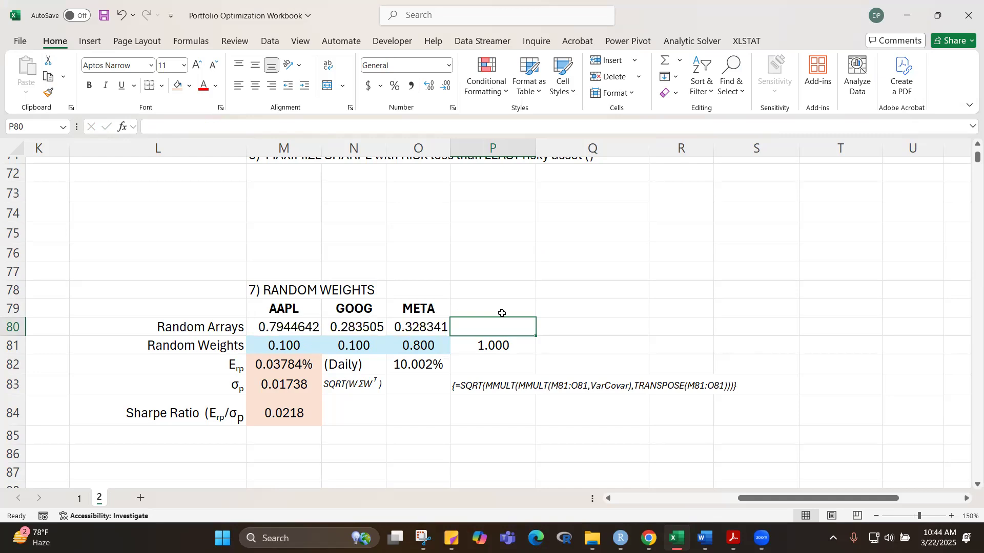
Step: Total the random array in P80 with =SUM(M80#), and recalculate repeatedly to check that the sum updates
{"action": "key", "text": "alt+equal"}
{"action": "key", "text": "Return"}
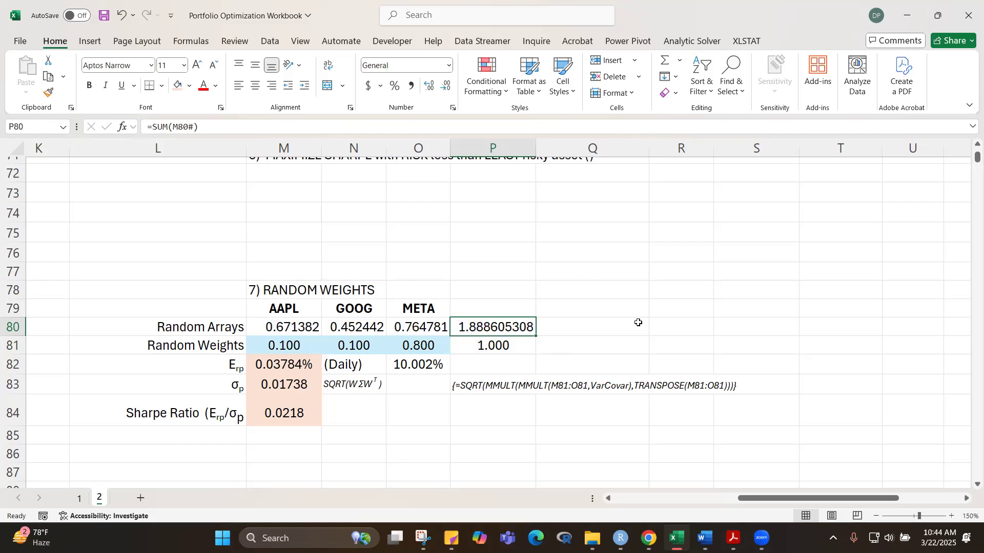
{"action": "key", "text": "F9"}
{"action": "key", "text": "F9"}
{"action": "key", "text": "F9"}
{"action": "key", "text": "F9"}
{"action": "key", "text": "F9"}
{"action": "key", "text": "F9"}
{"action": "key", "text": "F9"}
{"action": "key", "text": "F9"}
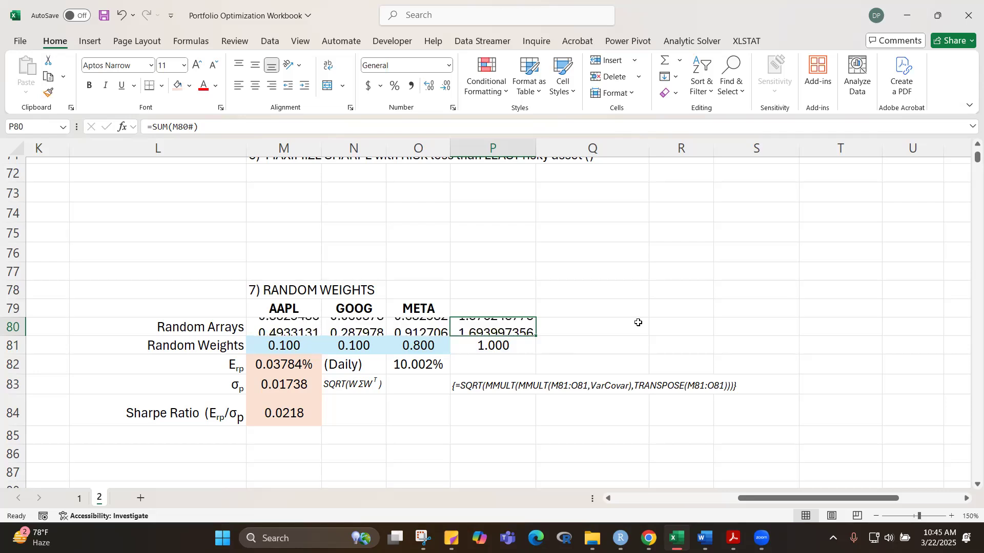
{"action": "key", "text": "F9"}
{"action": "key", "text": "F9"}
{"action": "key", "text": "F9"}
{"action": "key", "text": "F9"}
{"action": "key", "text": "F9"}
{"action": "key", "text": "F9"}
{"action": "key", "text": "F9"}
{"action": "key", "text": "F9"}
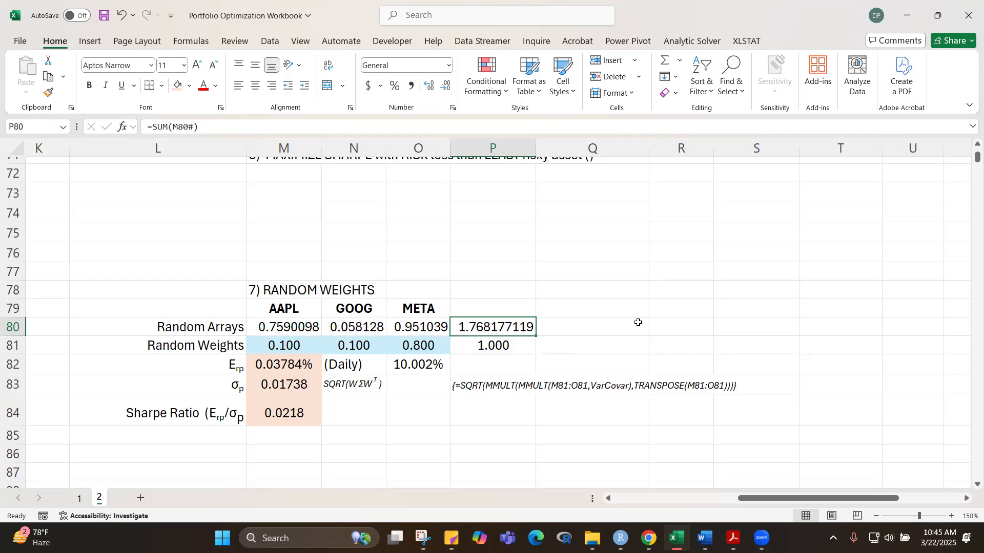
{"action": "key", "text": "F9"}
{"action": "key", "text": "F9"}
{"action": "key", "text": "F9"}
{"action": "key", "text": "F9"}
{"action": "key", "text": "F9"}
{"action": "key", "text": "F9"}
{"action": "key", "text": "F9"}
{"action": "key", "text": "F9"}
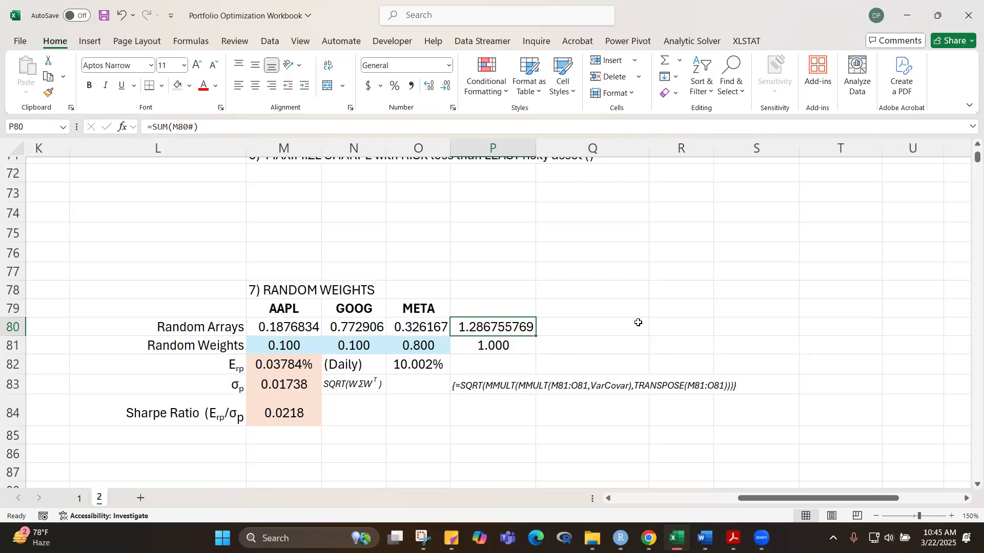
{"action": "key", "text": "F9"}
{"action": "key", "text": "F9"}
{"action": "key", "text": "F9"}
{"action": "key", "text": "F9"}
{"action": "key", "text": "F9"}
{"action": "key", "text": "F9"}
{"action": "key", "text": "F9"}
{"action": "key", "text": "F9"}
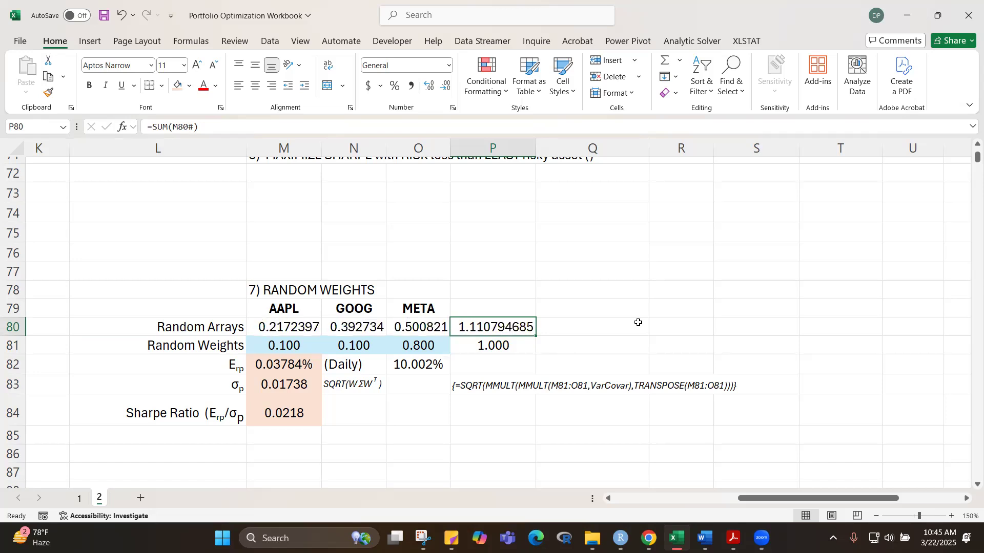
{"action": "key", "text": "F9"}
{"action": "key", "text": "F9"}
{"action": "key", "text": "F9"}
{"action": "key", "text": "F9"}
{"action": "key", "text": "F9"}
{"action": "key", "text": "F9"}
{"action": "key", "text": "F9"}
{"action": "key", "text": "F9"}
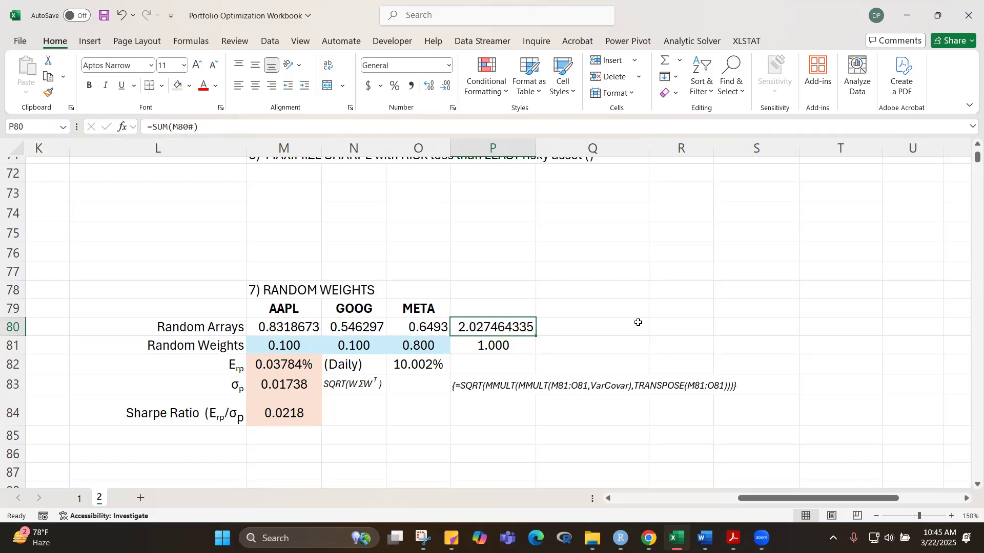
Step: Recalculate the sheet twice more to watch the random numbers and their total in P80 change
{"action": "key", "text": "F9"}
{"action": "key", "text": "F9"}
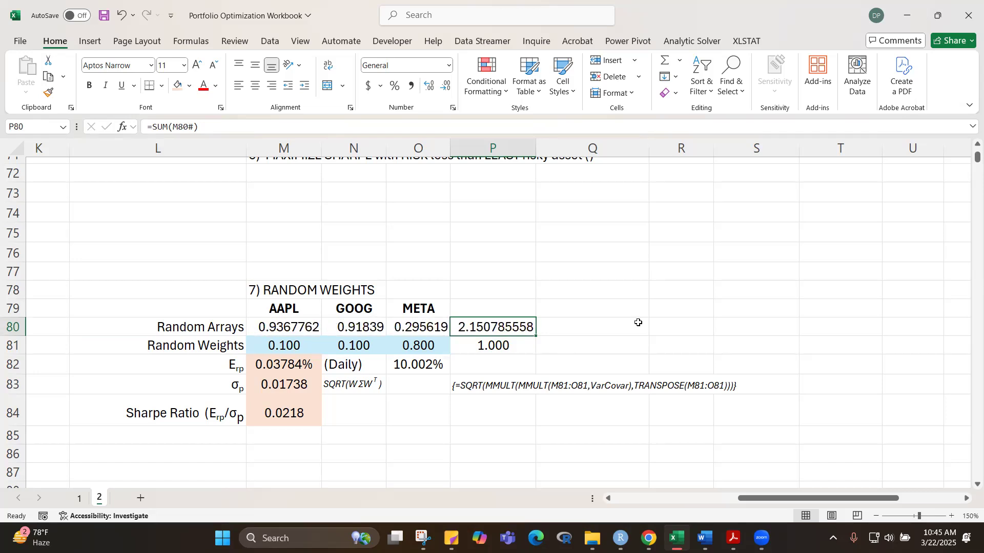
{"action": "left_click", "coordinate": [666, 306]}
Step: Normalize the random array into weights by entering =M80/$P$80 in M81 and filling it across to O81
{"action": "left_click", "coordinate": [298, 347]}
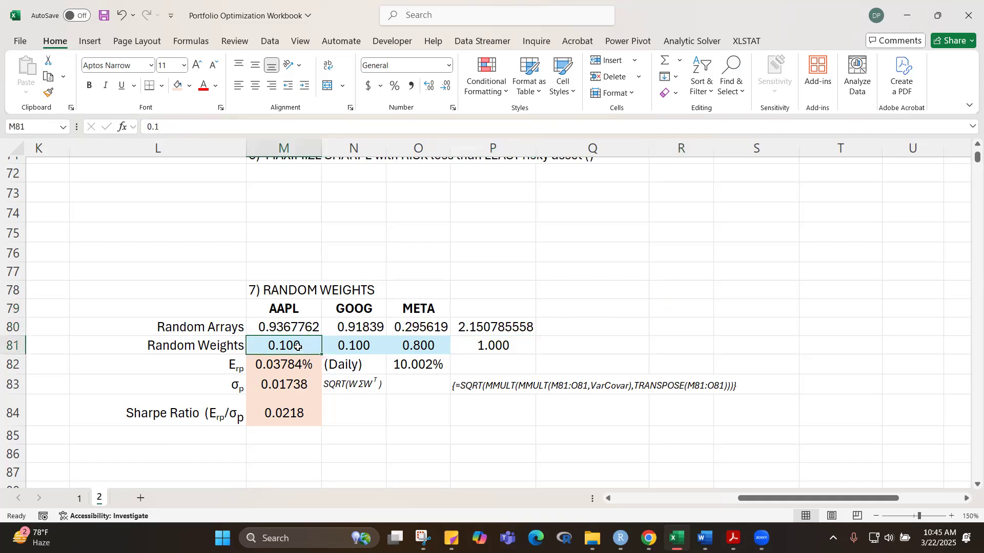
{"action": "type", "text": "="}
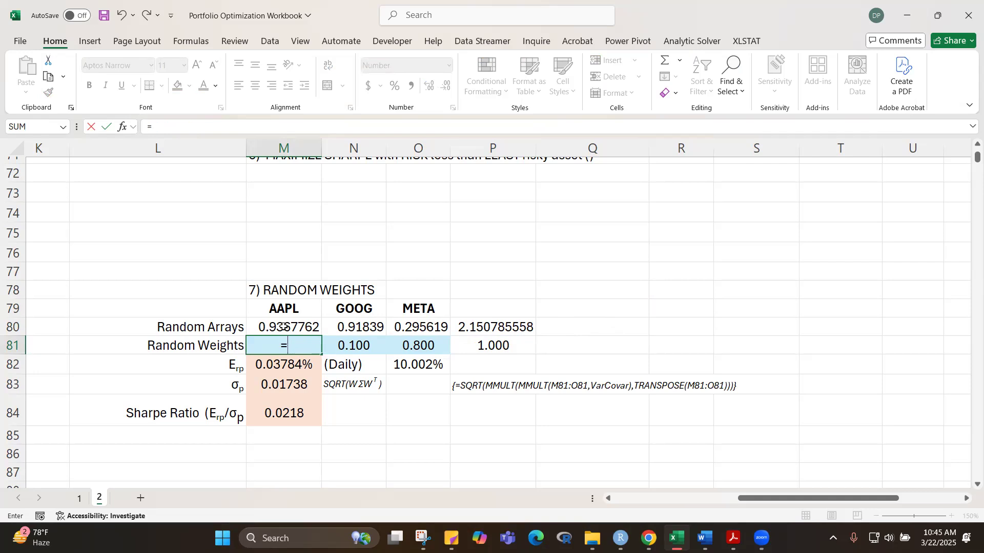
{"action": "left_click", "coordinate": [283, 327]}
{"action": "type", "text": "/"}
{"action": "left_click", "coordinate": [482, 329]}
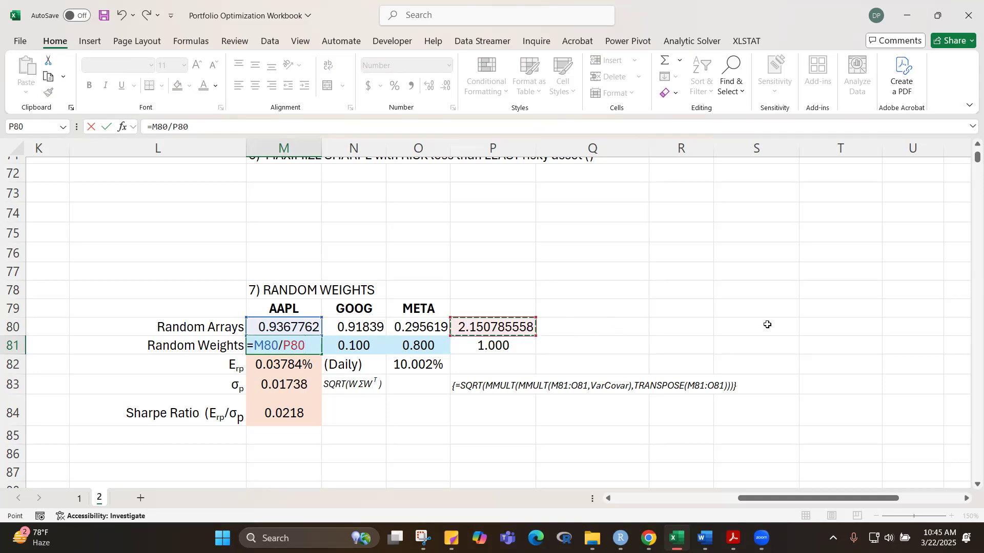
{"action": "key", "text": "F4"}
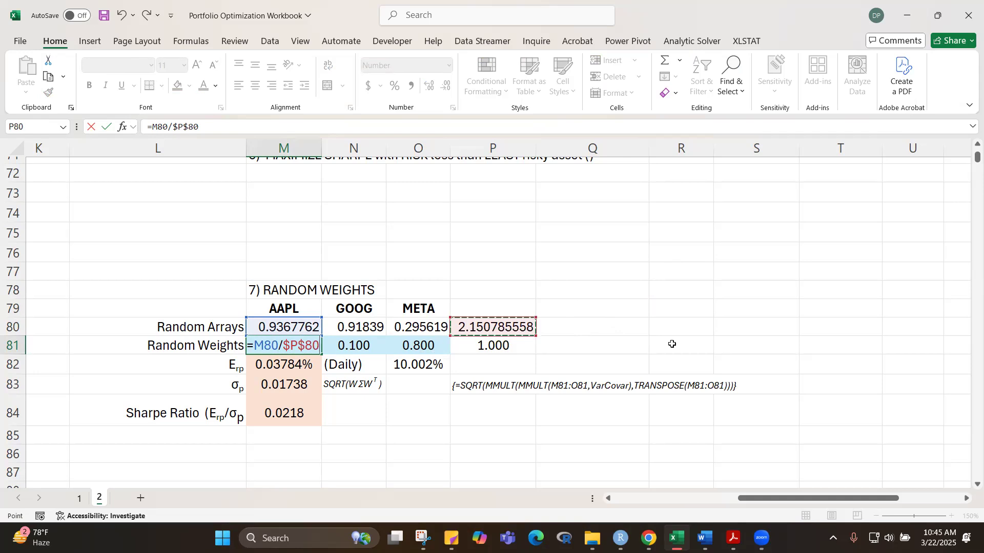
{"action": "key", "text": "ctrl+Return"}
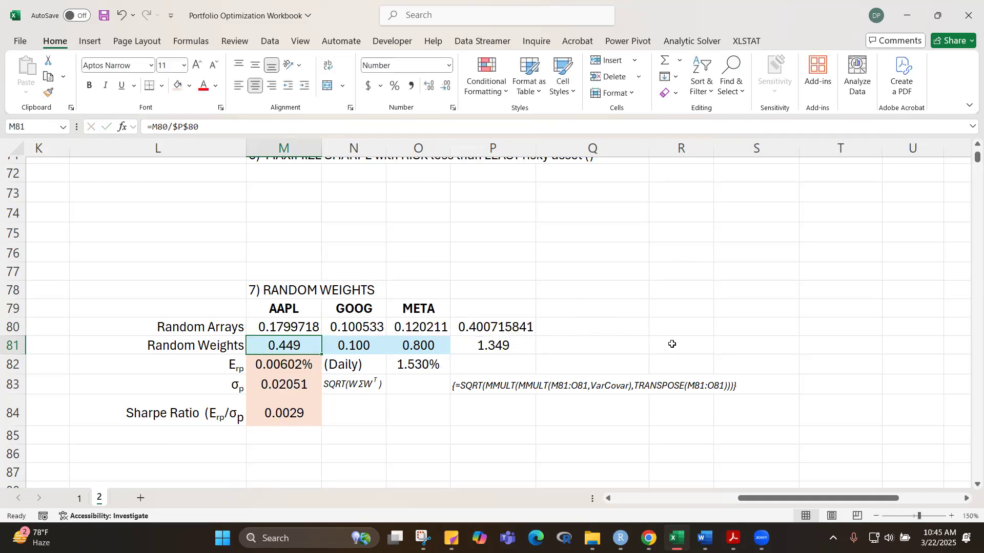
{"action": "left_click_drag", "start_coordinate": [322, 354], "coordinate": [425, 354]}
{"action": "left_click", "coordinate": [654, 303]}
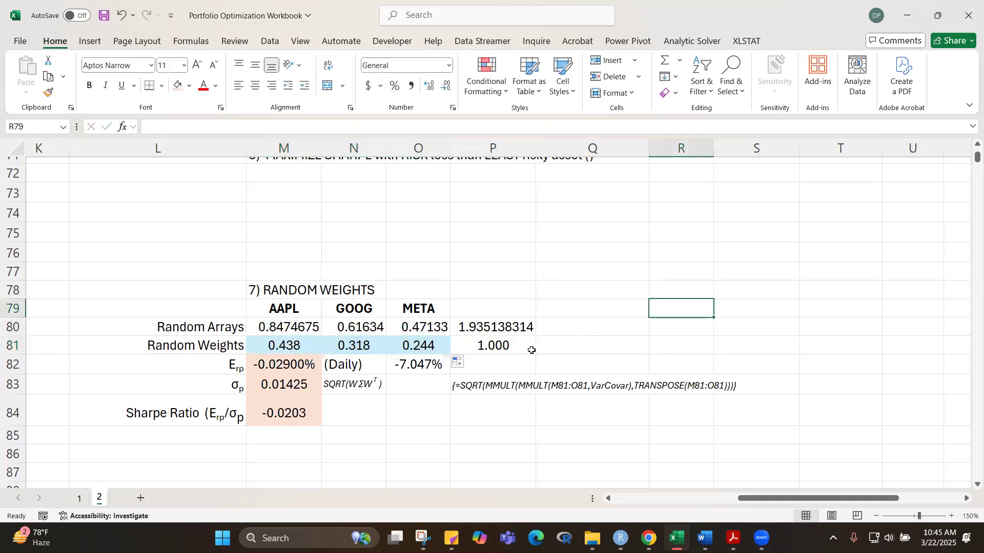
Step: Check the weights total in P81 while recalculating the sheet repeatedly to redraw the random weights
{"action": "left_click", "coordinate": [485, 347]}
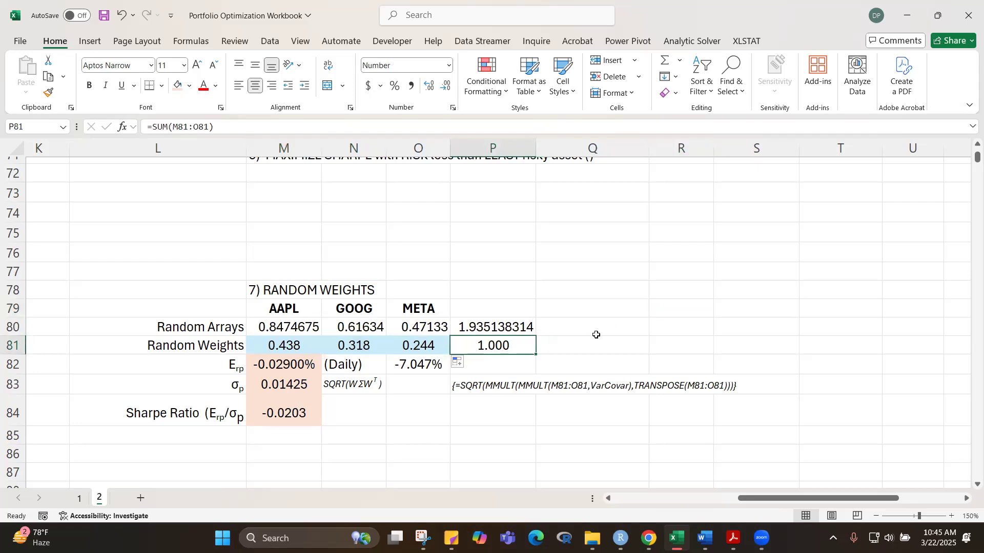
{"action": "key", "text": "F9"}
{"action": "key", "text": "F9"}
{"action": "key", "text": "F9"}
{"action": "key", "text": "F9"}
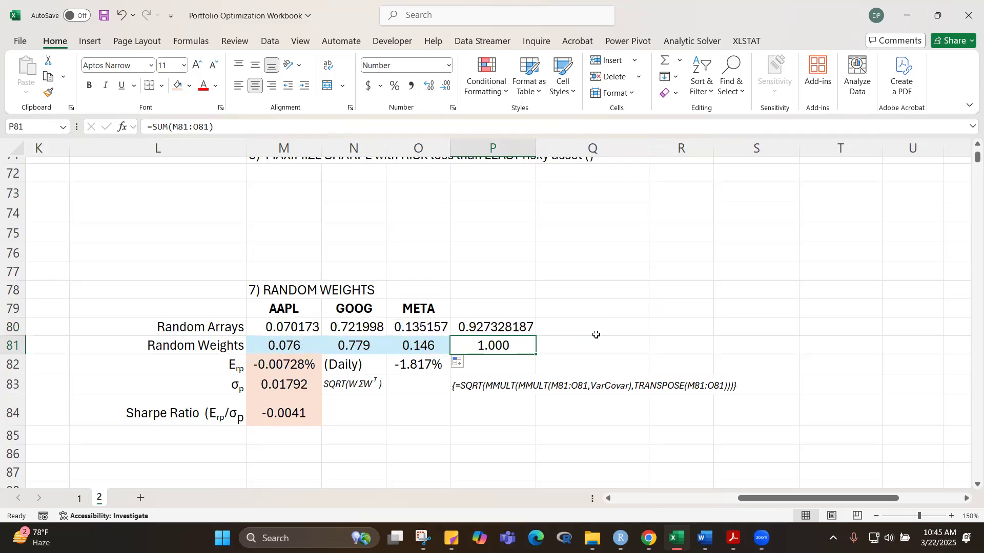
{"action": "key", "text": "F9"}
{"action": "key", "text": "F9"}
{"action": "key", "text": "F9"}
{"action": "key", "text": "F9"}
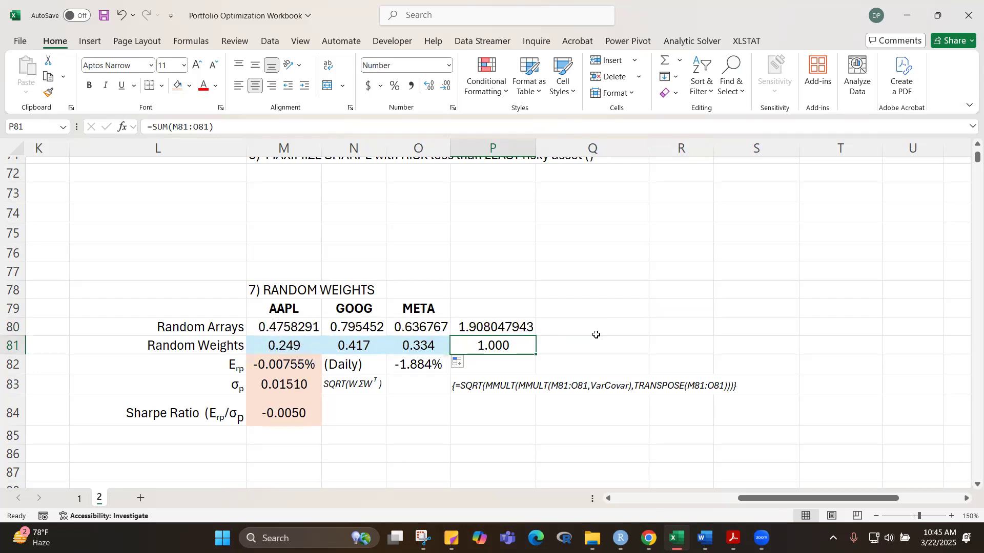
{"action": "key", "text": "F9"}
{"action": "key", "text": "F9"}
{"action": "key", "text": "F9"}
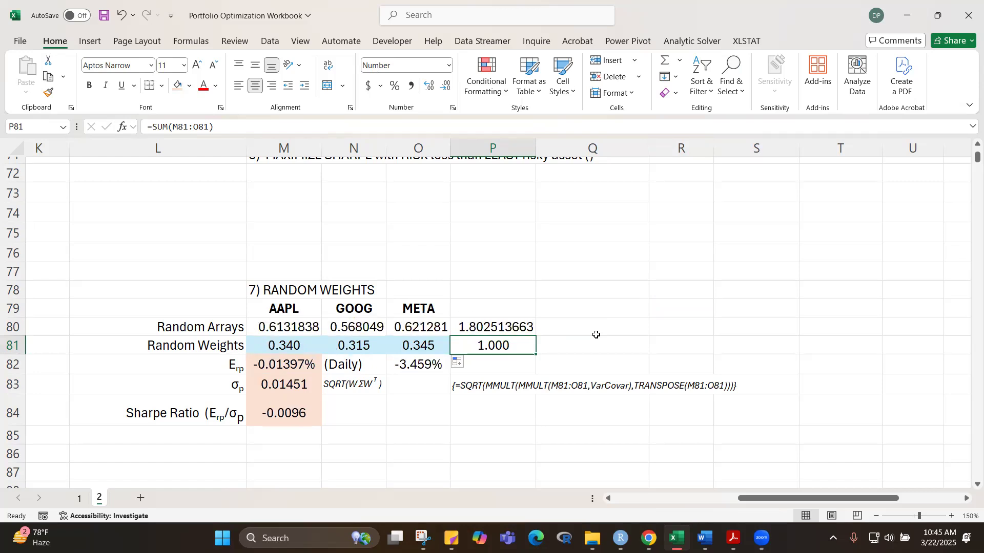
{"action": "key", "text": "F9"}
{"action": "key", "text": "XF86AudioMute"}
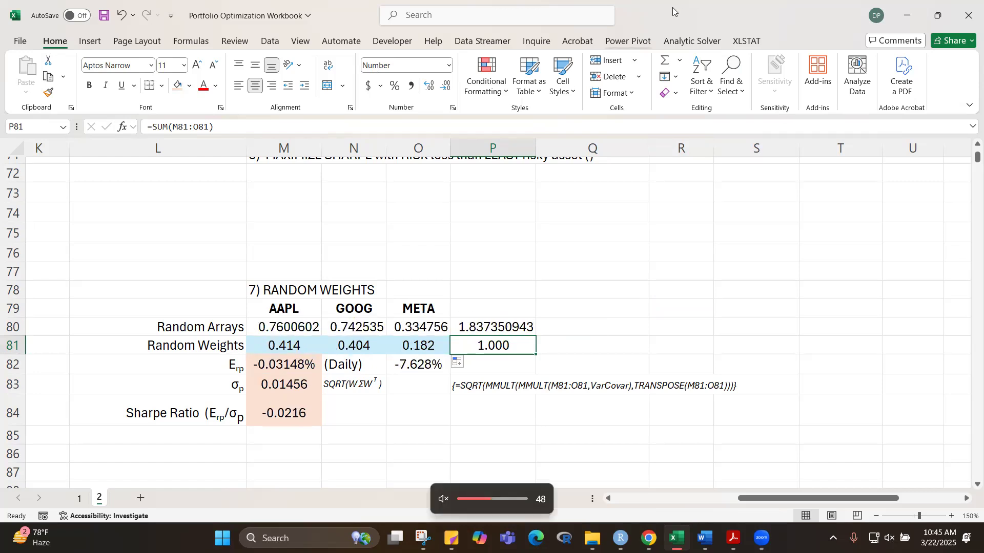
{"action": "left_click", "coordinate": [600, 86]}
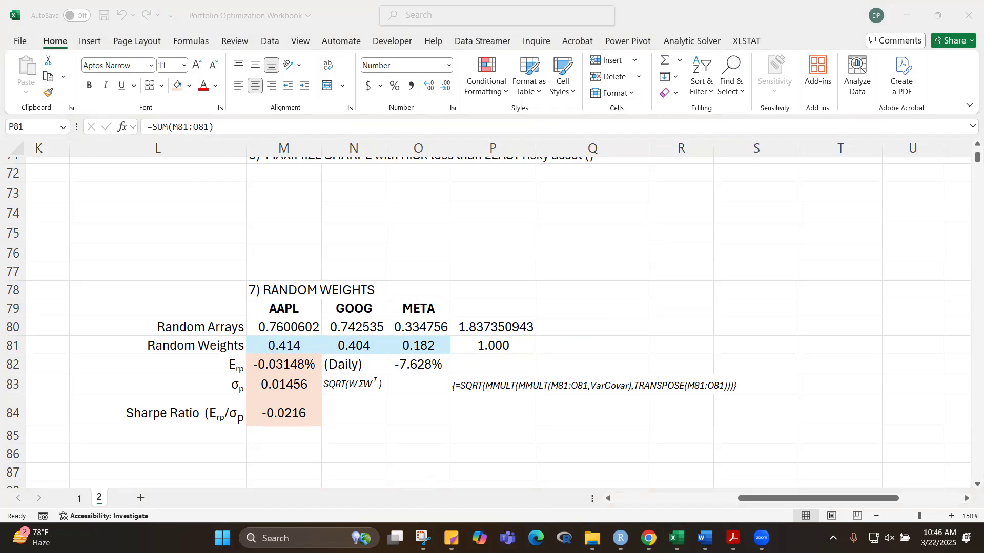
{"action": "left_click", "coordinate": [490, 267]}
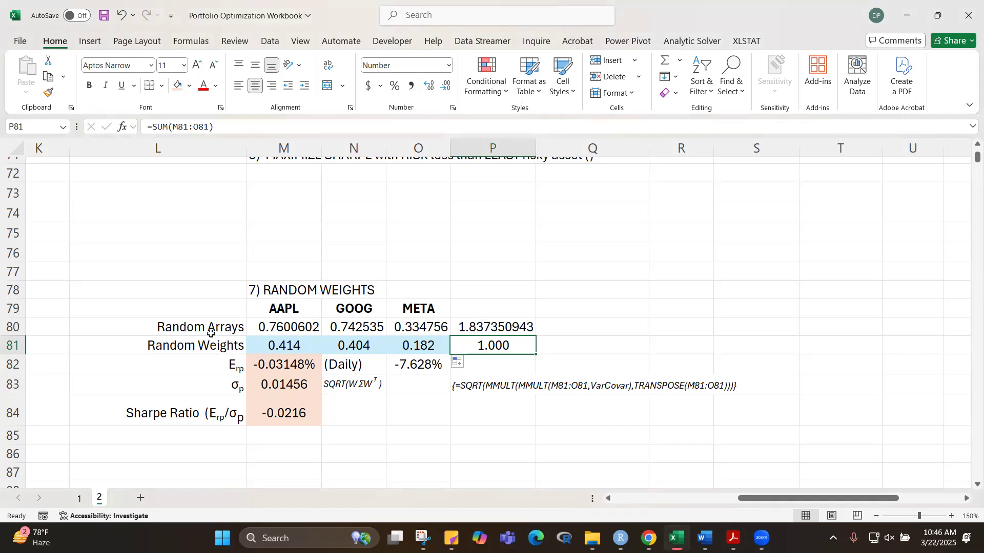
Step: Clear the random arrays and random weights for AAPL, GOOG and META in M80:O81
{"action": "left_click_drag", "start_coordinate": [288, 334], "coordinate": [434, 340]}
{"action": "key", "text": "Delete"}
{"action": "left_click", "coordinate": [556, 284]}
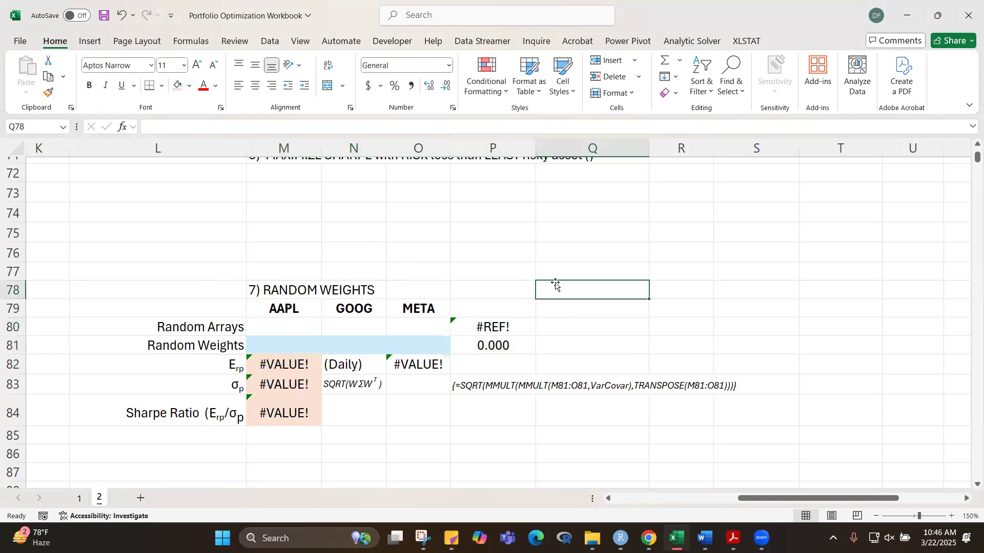
Step: Generate one row of three random numbers across M80:O80 by entering =RANDARRAY(1,3) in M80
{"action": "left_click", "coordinate": [264, 349]}
{"action": "left_click", "coordinate": [291, 325]}
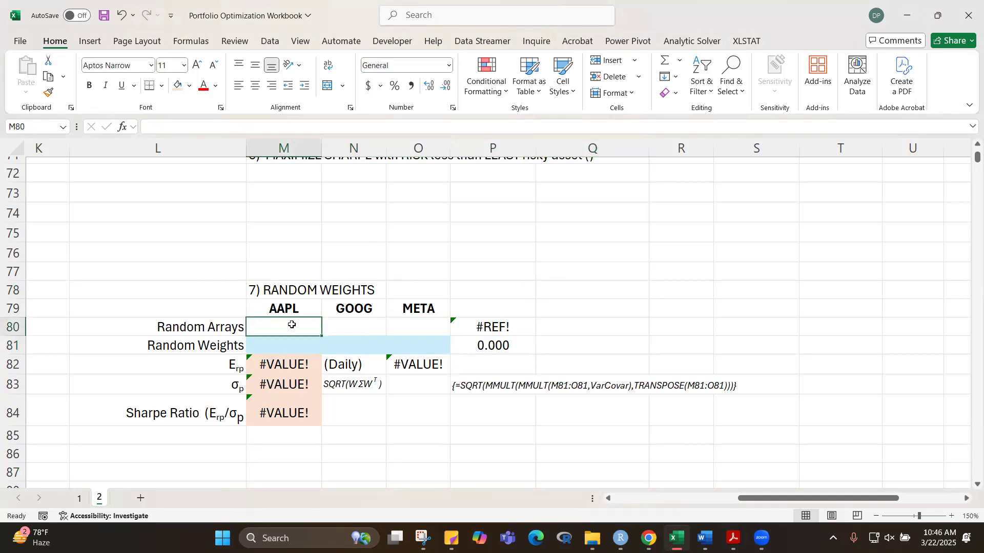
{"action": "type", "text": "="}
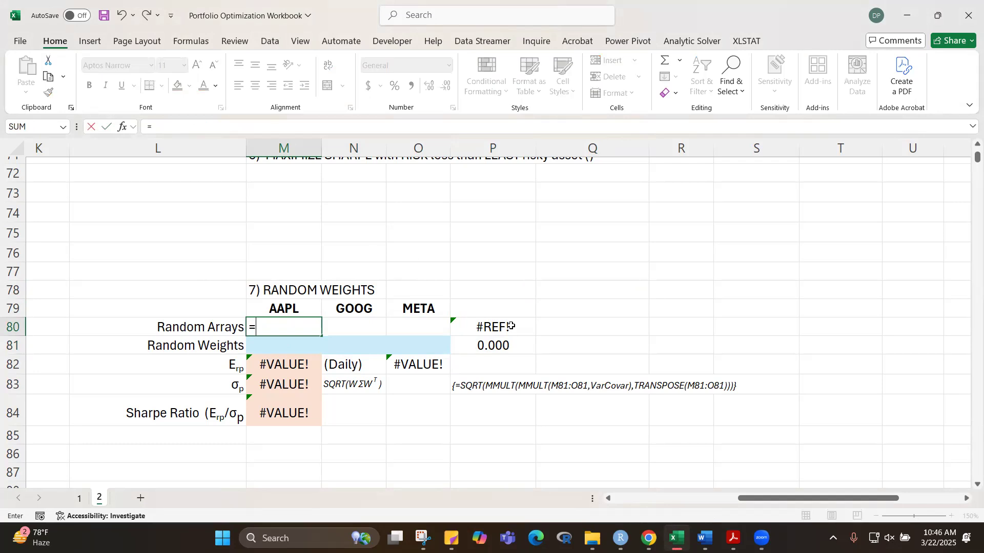
{"action": "type", "text": "randarray"}
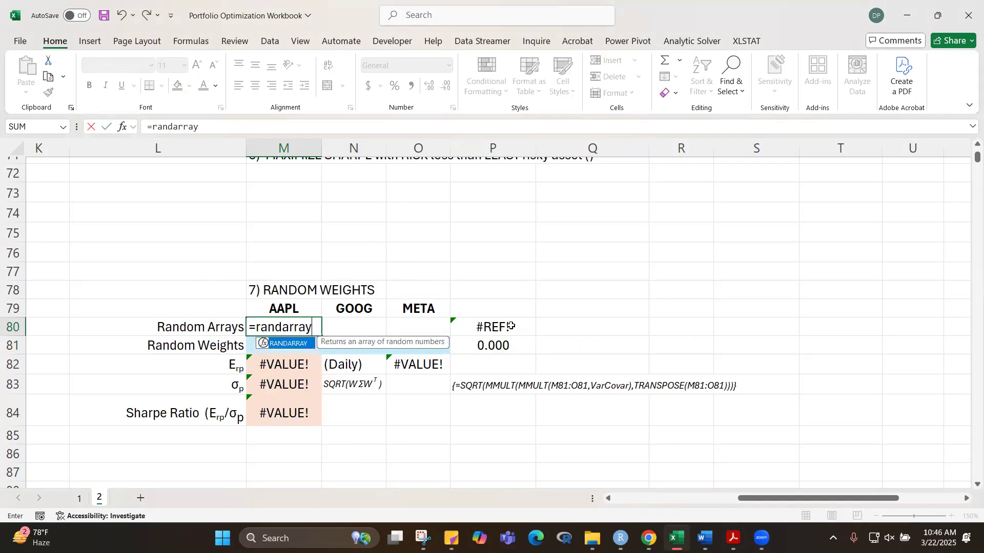
{"action": "key", "text": "Tab"}
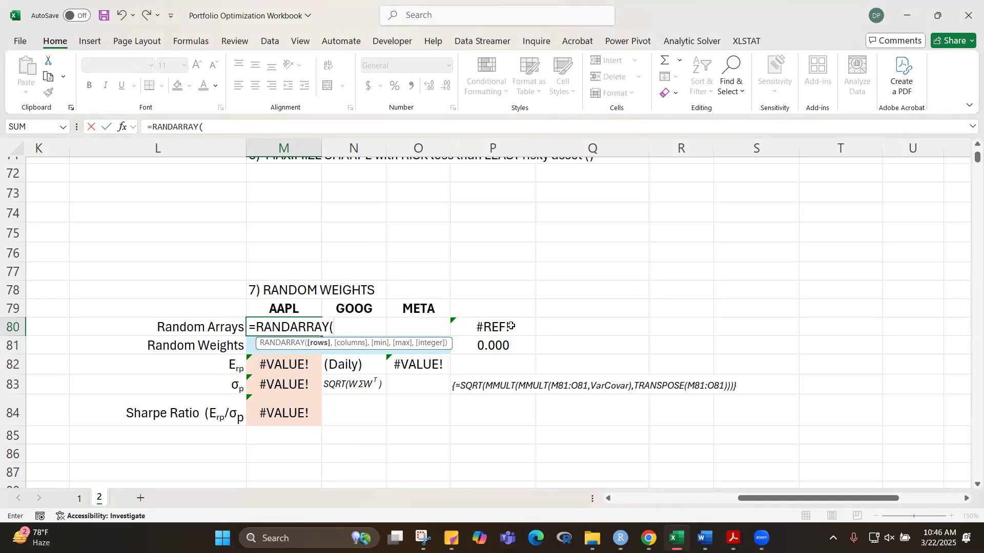
{"action": "type", "text": "1,"}
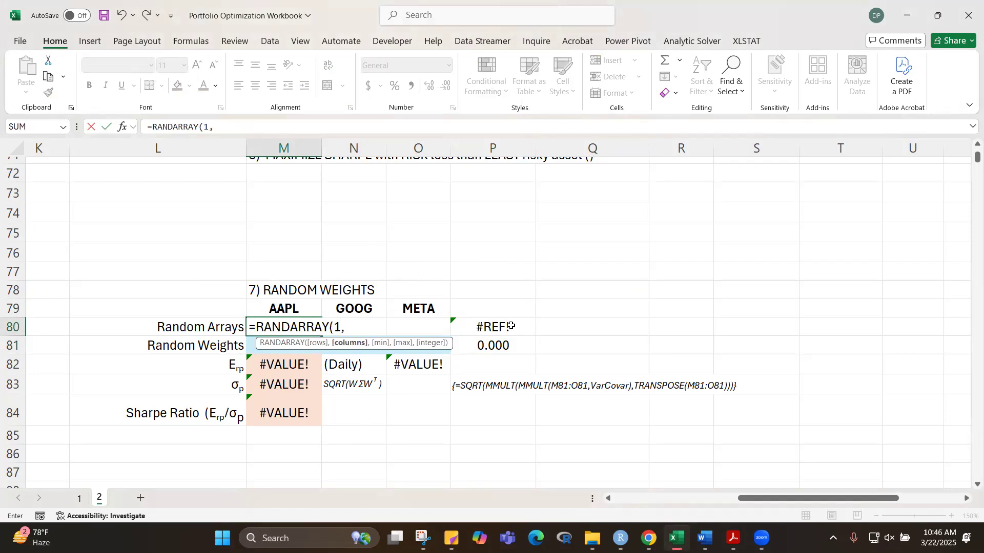
{"action": "type", "text": "3)"}
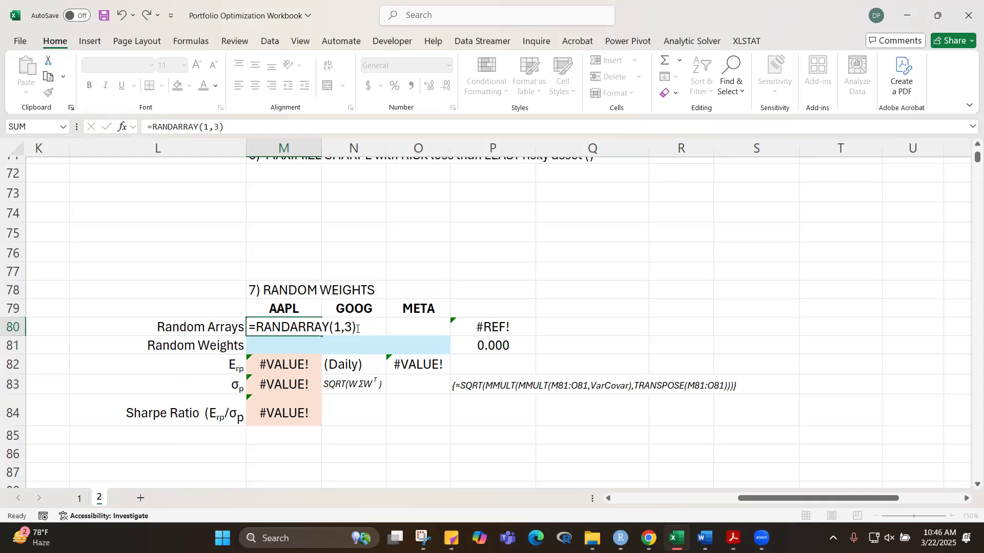
{"action": "key", "text": "ctrl+Return"}
{"action": "left_click", "coordinate": [589, 269]}
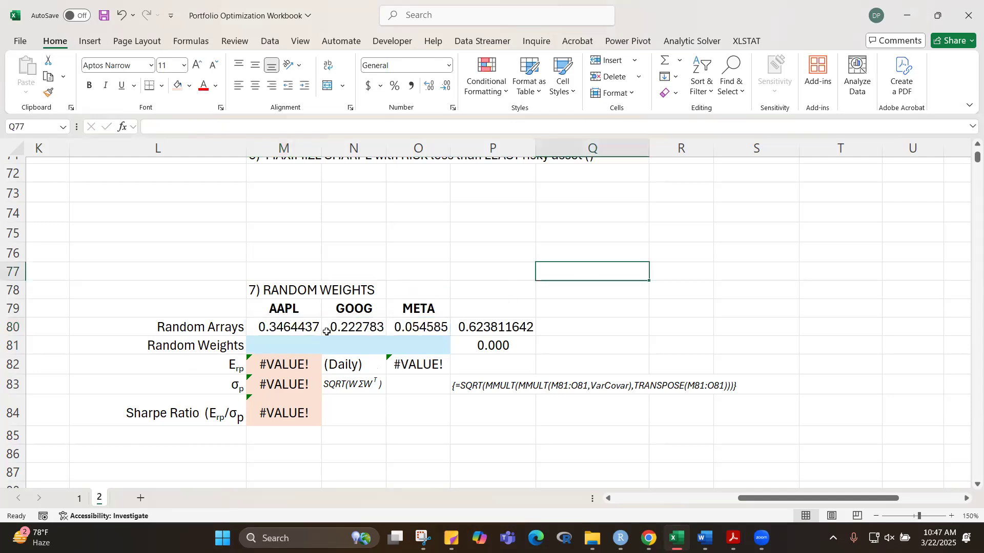
Step: Examine the spilled array cells M80:O80 and the sum formula in P80
{"action": "left_click", "coordinate": [302, 328]}
{"action": "key", "text": "shift+Right"}
{"action": "key", "text": "shift+Right"}
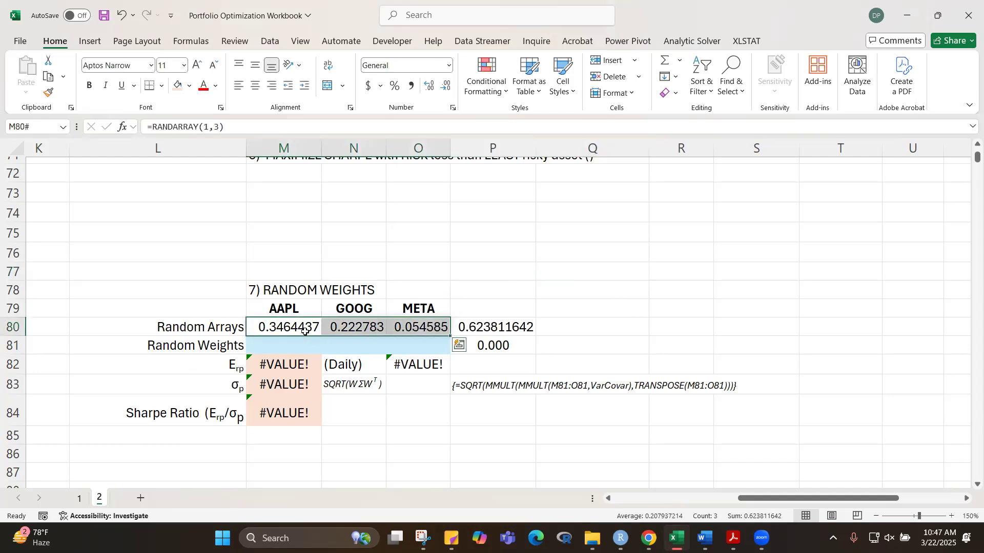
{"action": "left_click", "coordinate": [302, 332]}
{"action": "left_click", "coordinate": [376, 322]}
{"action": "left_click", "coordinate": [428, 330]}
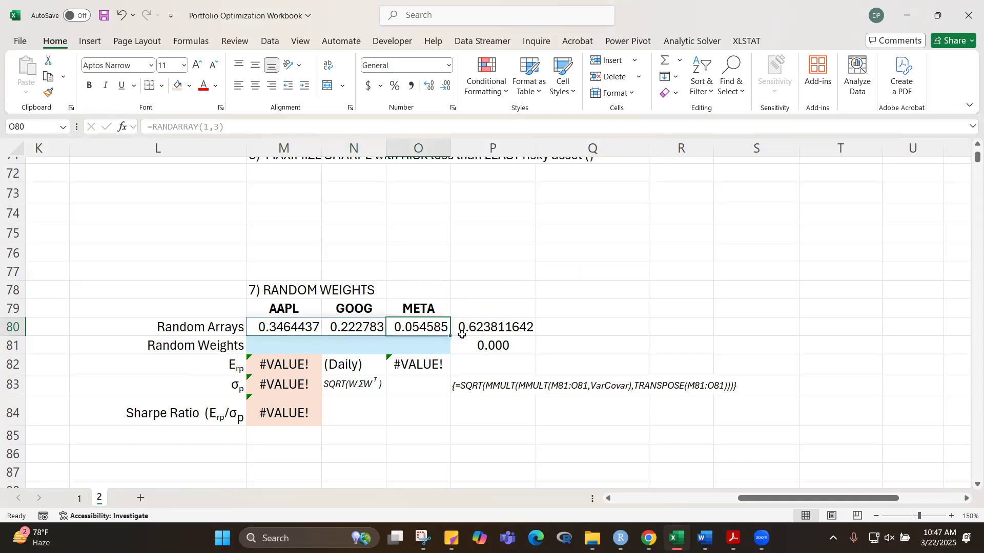
{"action": "left_click", "coordinate": [493, 328]}
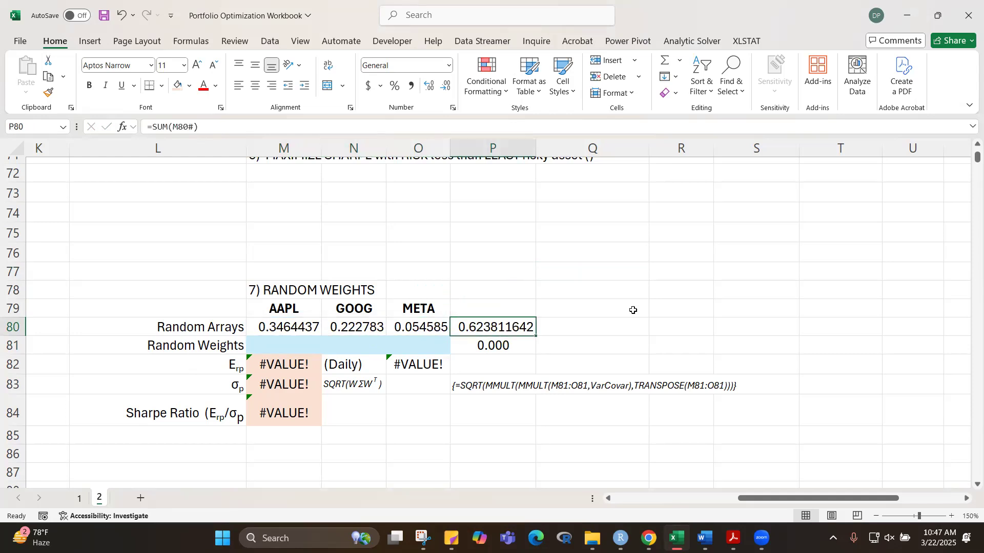
Step: Recalculate the sheet repeatedly to see how the random numbers in row 80 and their sum vary
{"action": "key", "text": "F9"}
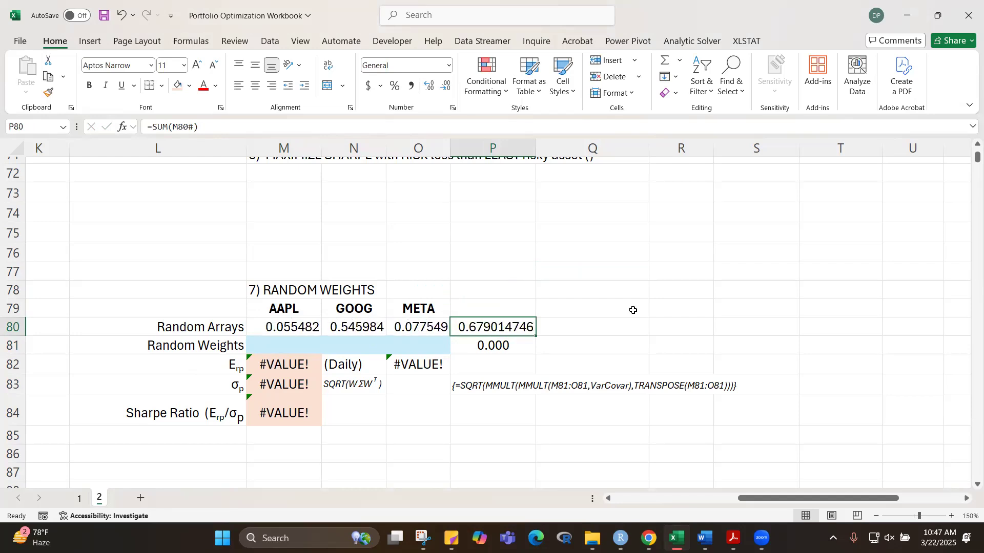
{"action": "key", "text": "F9"}
{"action": "key", "text": "F9"}
{"action": "key", "text": "F9"}
{"action": "key", "text": "F9"}
{"action": "key", "text": "F9"}
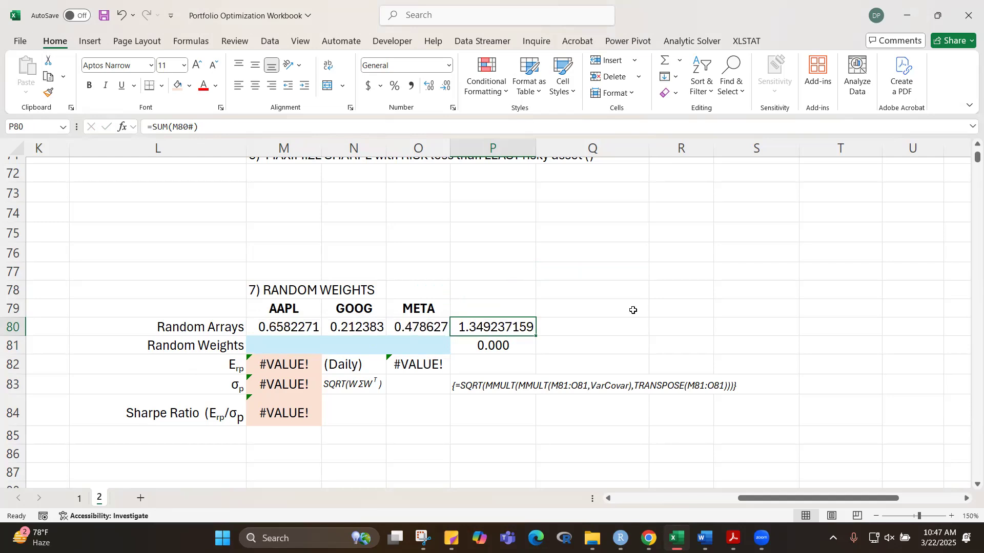
{"action": "key", "text": "F9"}
{"action": "key", "text": "F9"}
{"action": "key", "text": "F9"}
{"action": "key", "text": "F9"}
{"action": "key", "text": "F9"}
{"action": "key", "text": "F9"}
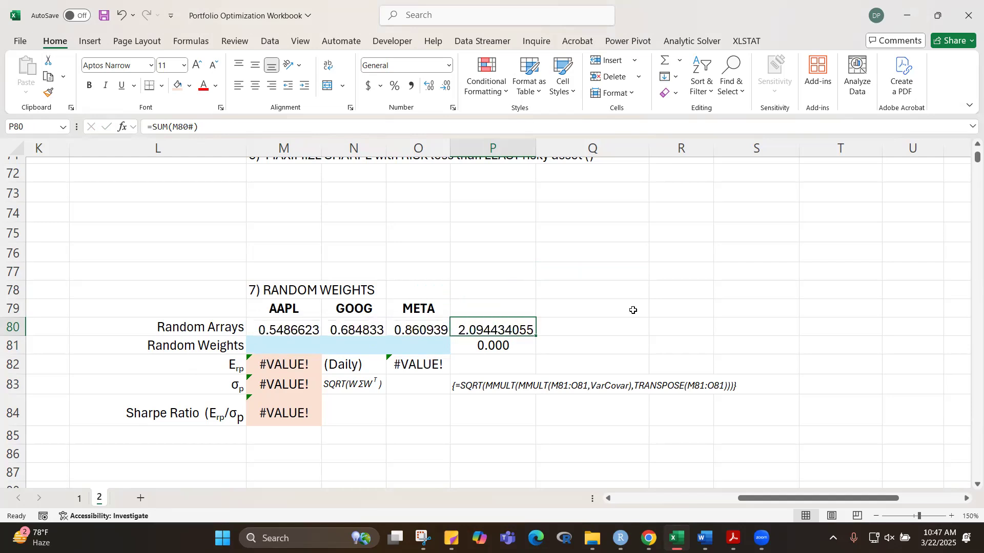
{"action": "key", "text": "XF86AudioLowerVolume"}
{"action": "key", "text": "XF86AudioMute"}
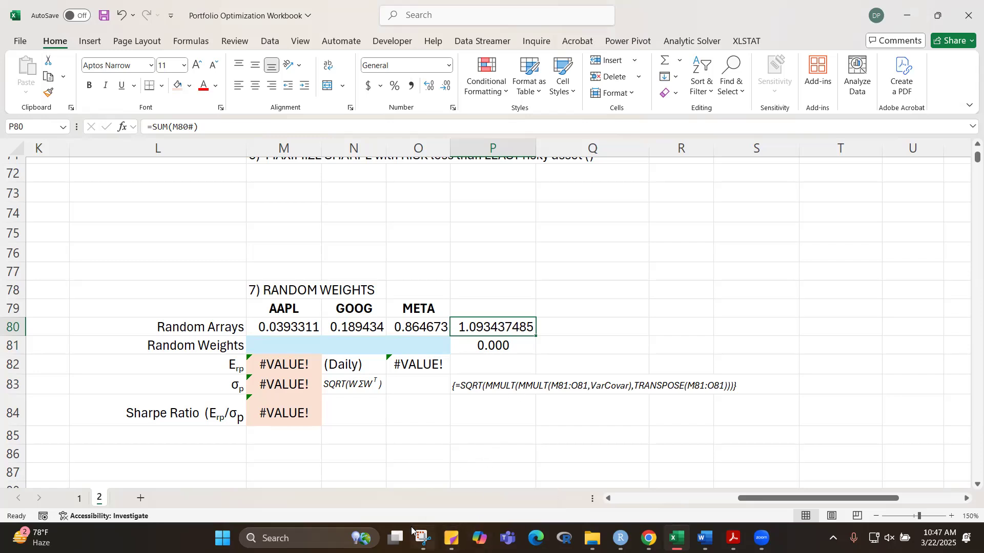
{"action": "left_click", "coordinate": [890, 538]}
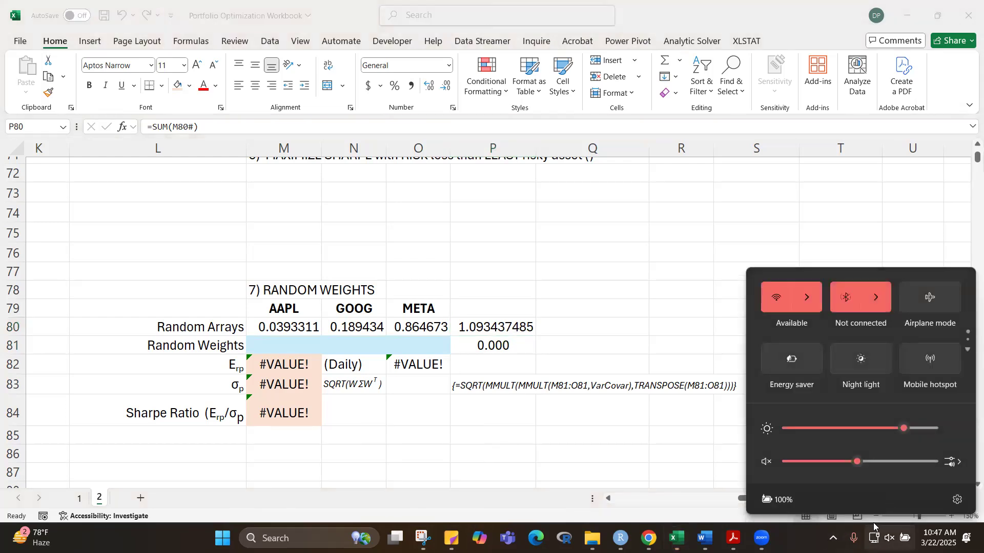
{"action": "left_click", "coordinate": [765, 463]}
Step: Divide each random number by the array total by entering =M80/$P$80 in M81 and filling it through O81
{"action": "left_click", "coordinate": [294, 360]}
{"action": "left_click", "coordinate": [291, 351]}
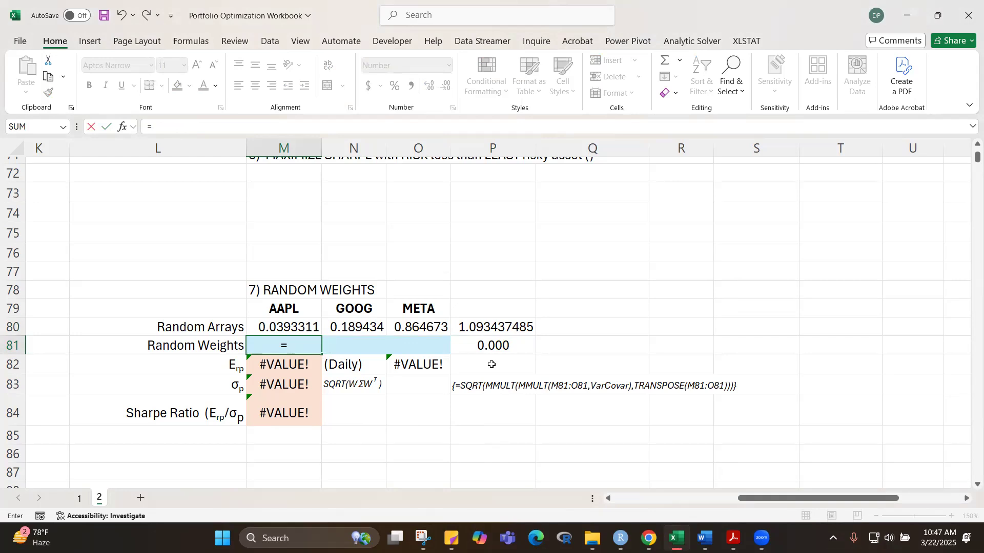
{"action": "left_click", "coordinate": [288, 327]}
{"action": "type", "text": "/"}
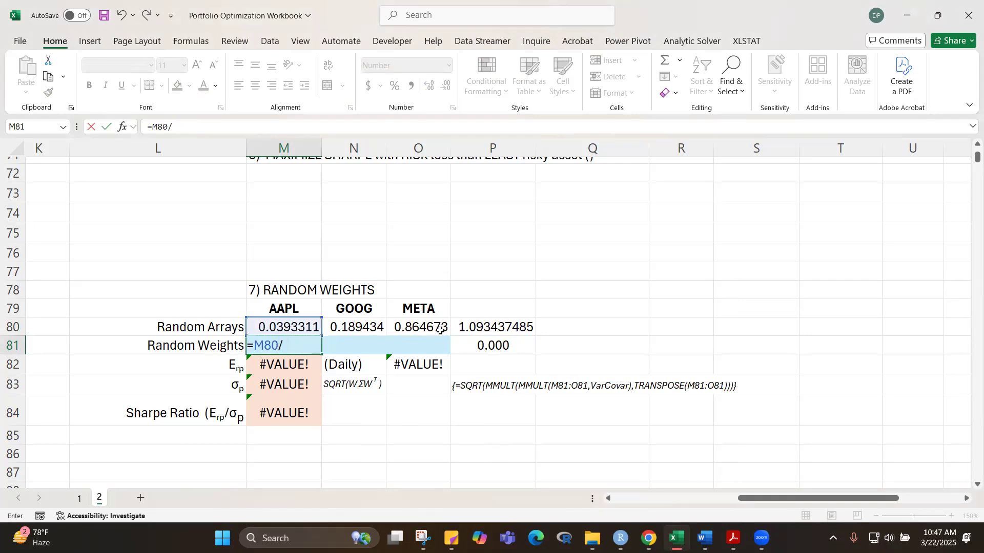
{"action": "left_click", "coordinate": [483, 327]}
{"action": "key", "text": "F4"}
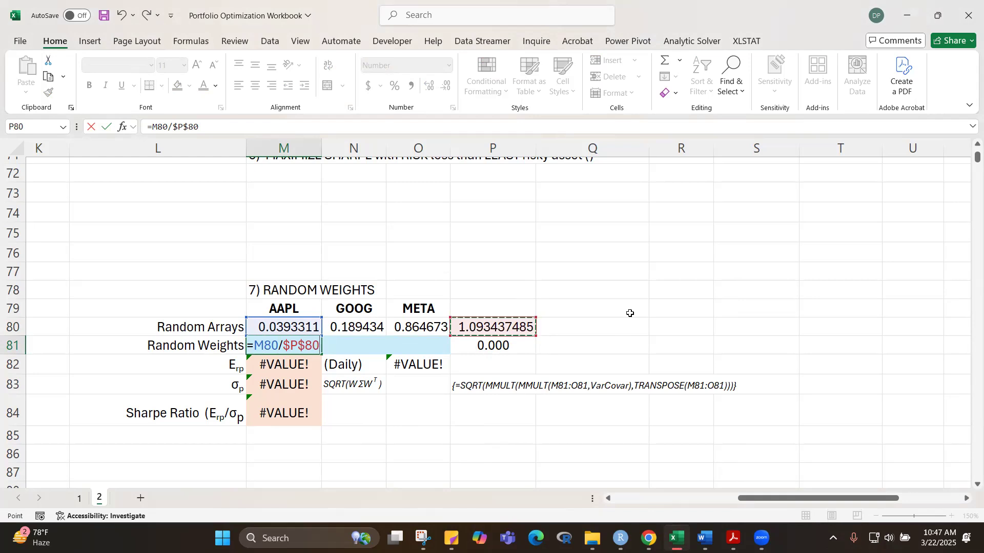
{"action": "key", "text": "ctrl+Return"}
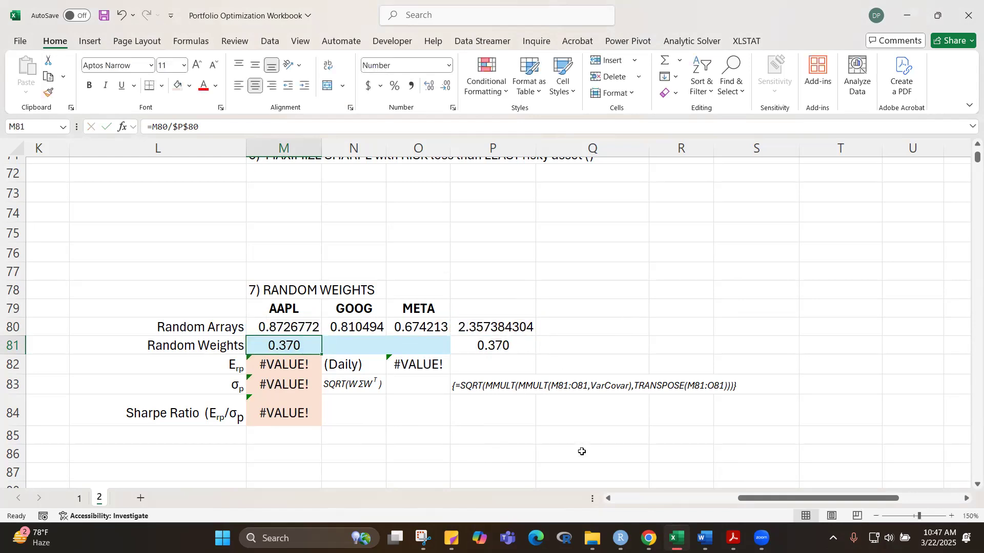
{"action": "left_click_drag", "start_coordinate": [321, 354], "coordinate": [443, 355]}
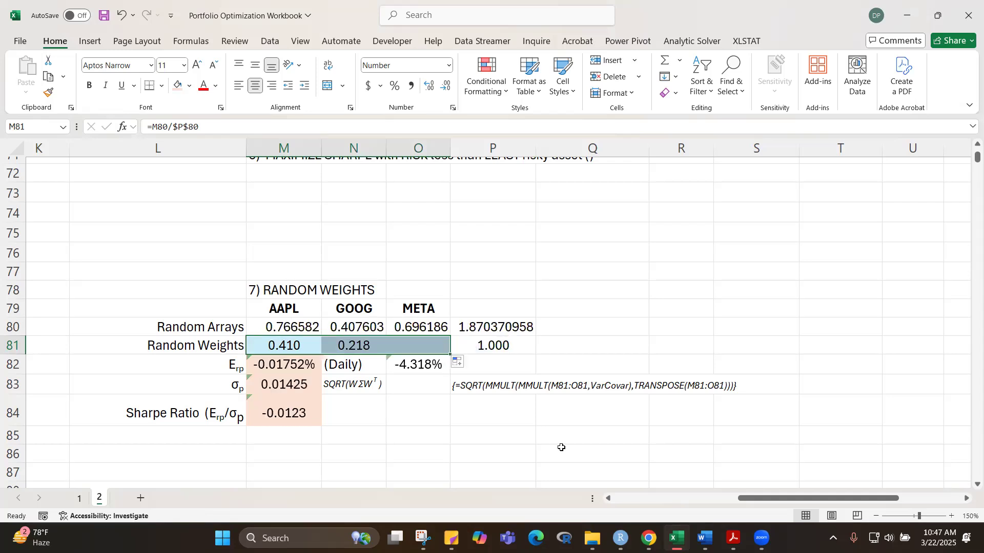
Step: Try to fill a linear series in columns with step value 1 starting from the empty cell X3
{"action": "left_click", "coordinate": [570, 248]}
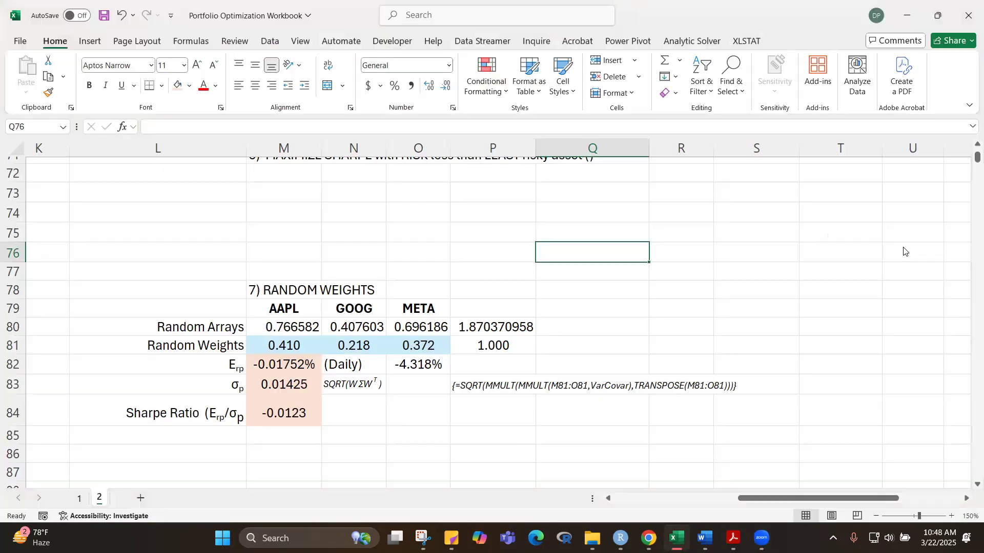
{"action": "scroll", "coordinate": [905, 245], "scroll_direction": "up", "scroll_amount": 20}
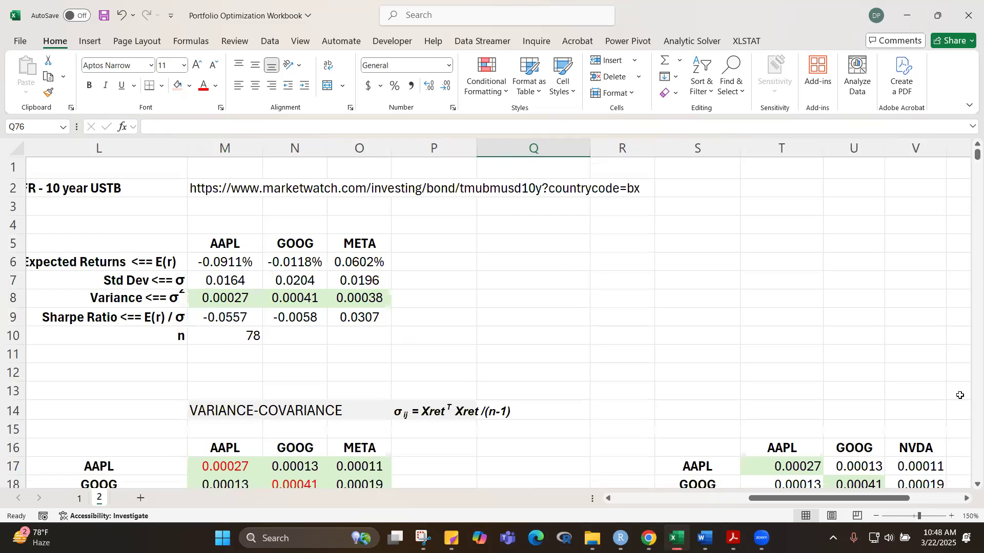
{"action": "left_click_drag", "start_coordinate": [857, 499], "coordinate": [939, 500]}
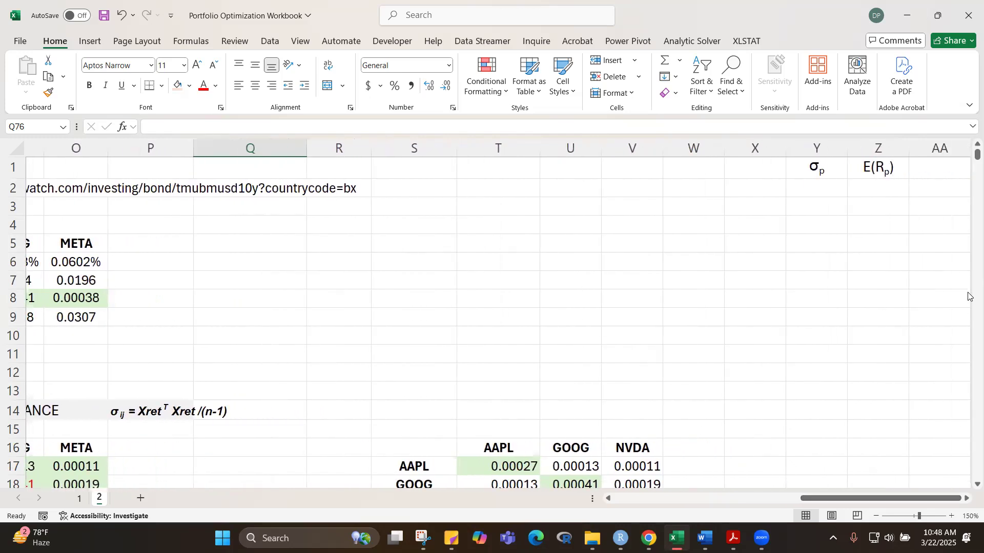
{"action": "left_click", "coordinate": [759, 206]}
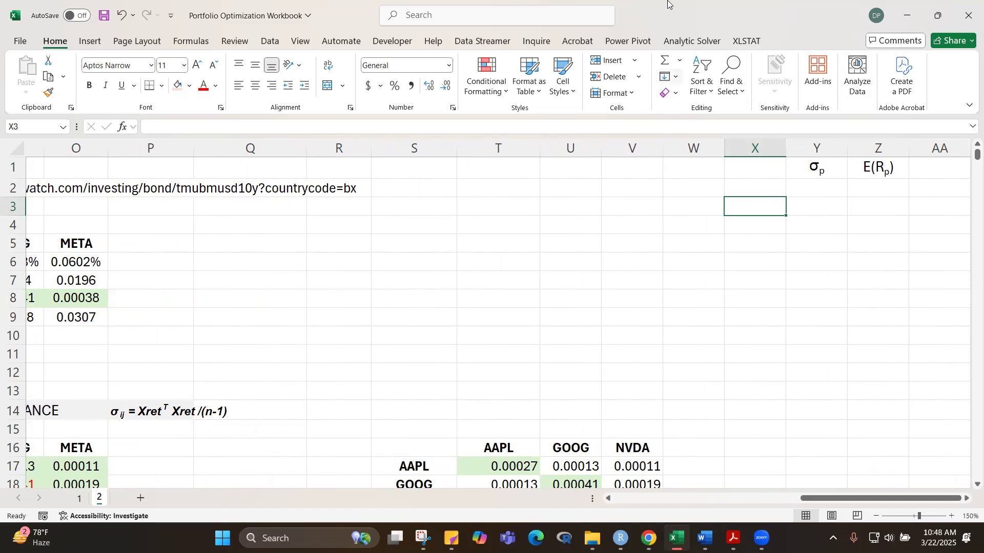
{"action": "left_click", "coordinate": [498, 64]}
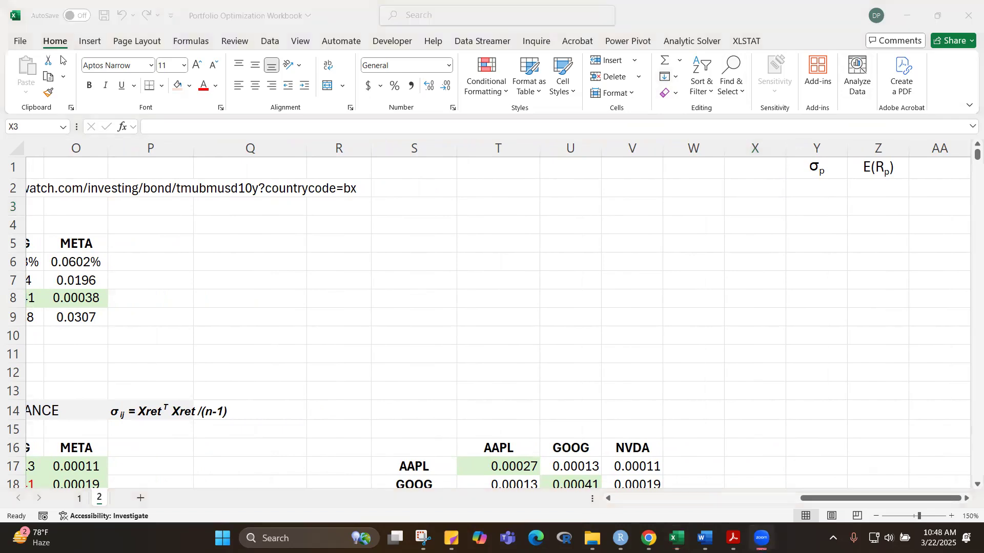
{"action": "left_click", "coordinate": [676, 76]}
{"action": "left_click", "coordinate": [676, 78]}
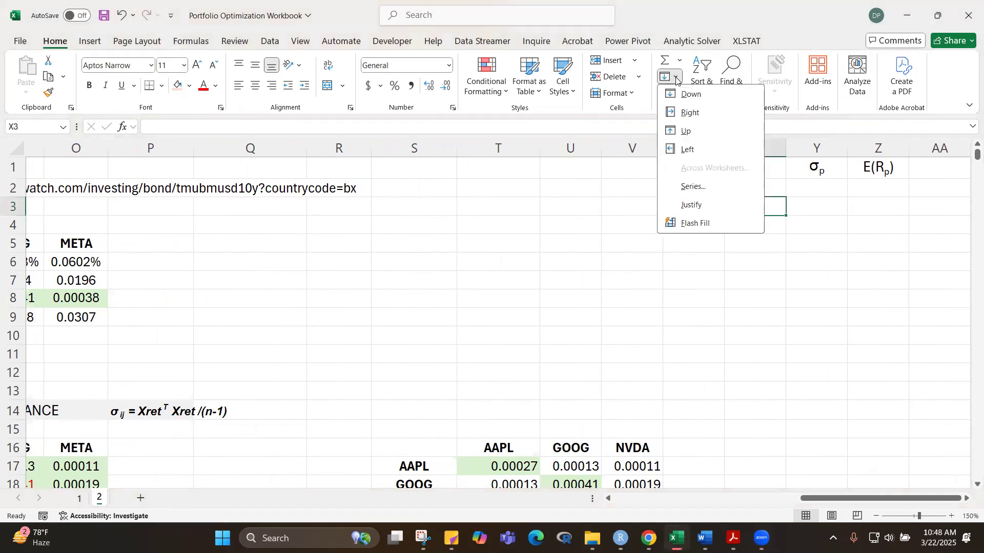
{"action": "left_click", "coordinate": [694, 188]}
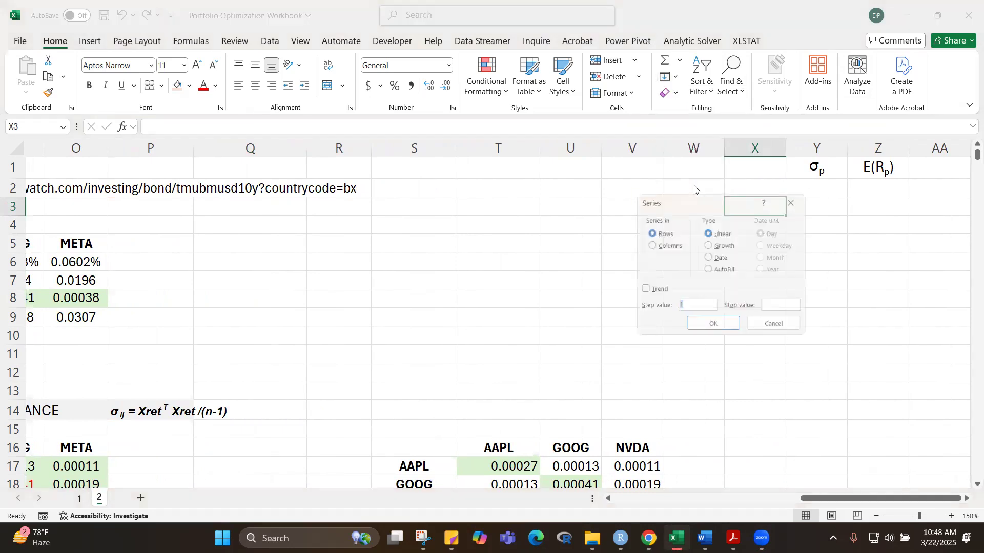
{"action": "left_click", "coordinate": [647, 245]}
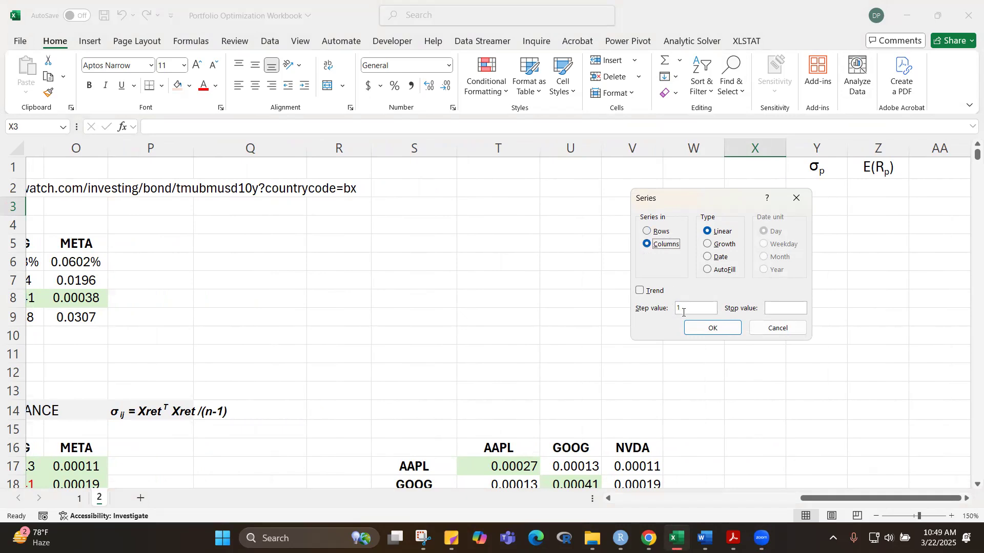
{"action": "left_click", "coordinate": [786, 306]}
{"action": "left_click", "coordinate": [713, 328]}
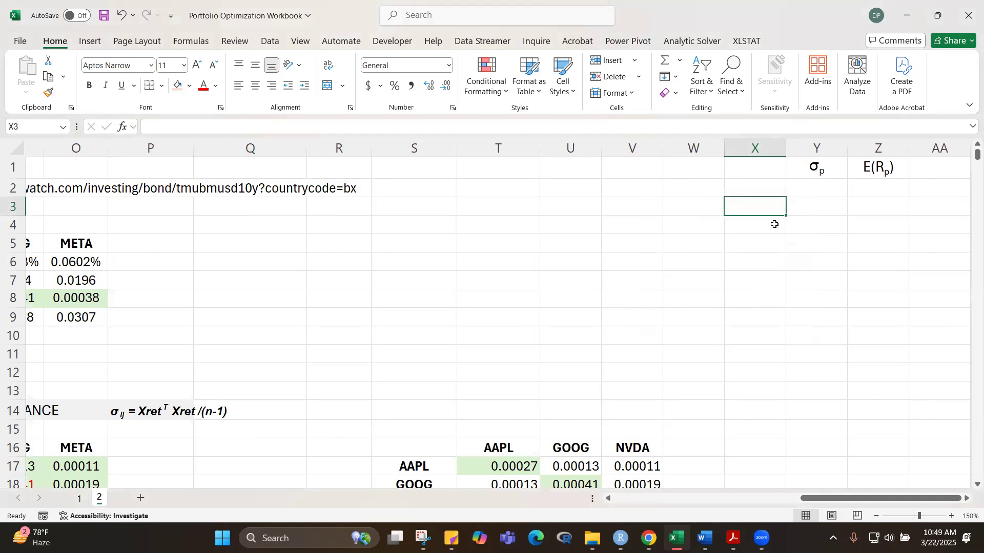
Step: Enter 1 in X3 as the starting value of the trial number series
{"action": "type", "text": "1"}
{"action": "left_click", "coordinate": [839, 279]}
{"action": "left_click", "coordinate": [767, 207]}
Step: Try to fill a linear series along row 3 from X3 with step value 1 and stop value 10000, and undo it
{"action": "left_click", "coordinate": [675, 77]}
{"action": "left_click", "coordinate": [694, 187]}
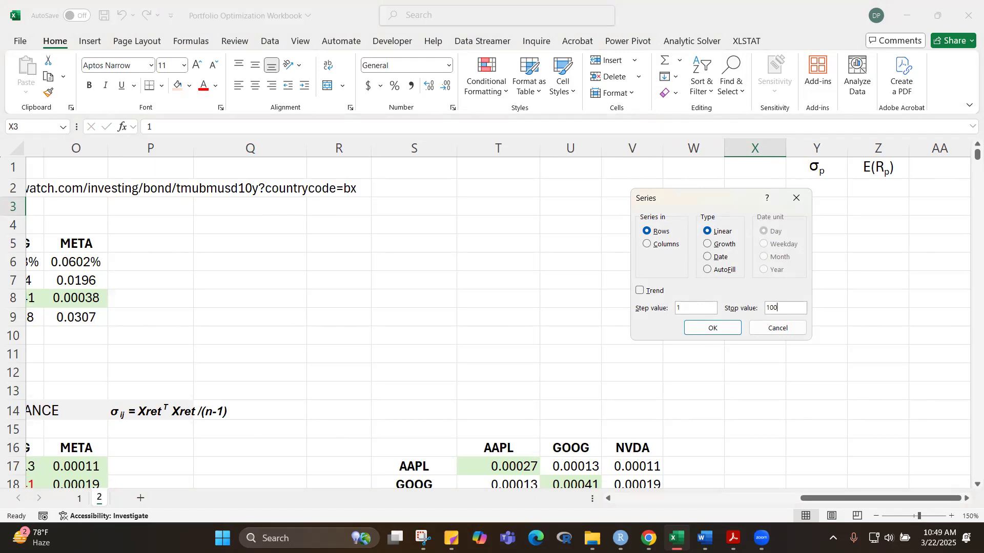
{"action": "left_click", "coordinate": [712, 328]}
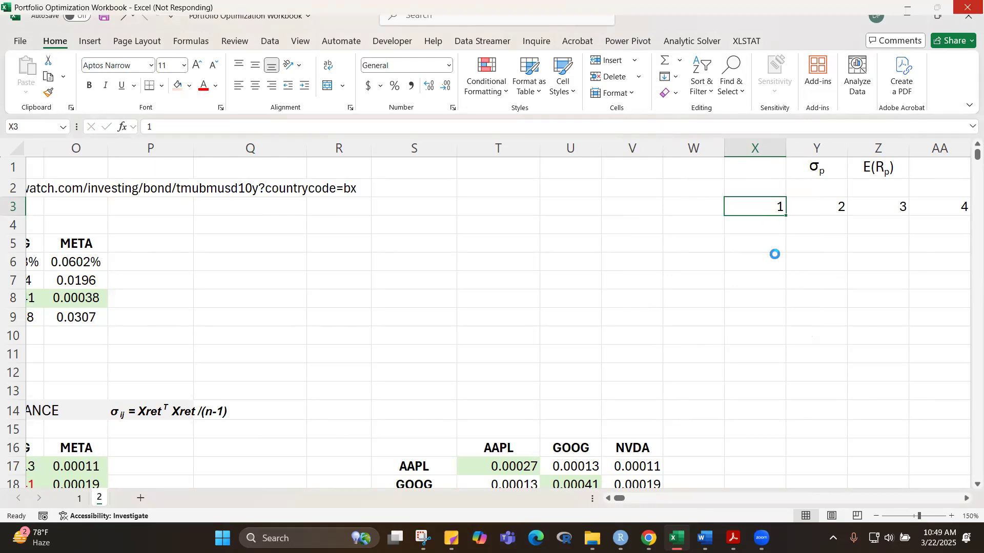
{"action": "left_click", "coordinate": [791, 276]}
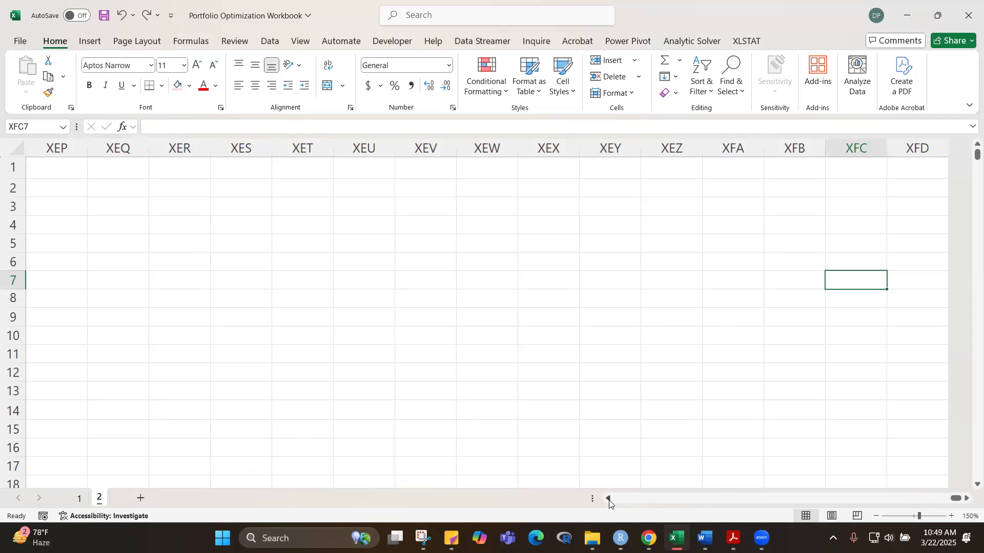
{"action": "left_click", "coordinate": [610, 500]}
{"action": "left_click_drag", "start_coordinate": [945, 499], "coordinate": [612, 488]}
{"action": "left_click_drag", "start_coordinate": [701, 501], "coordinate": [923, 504]}
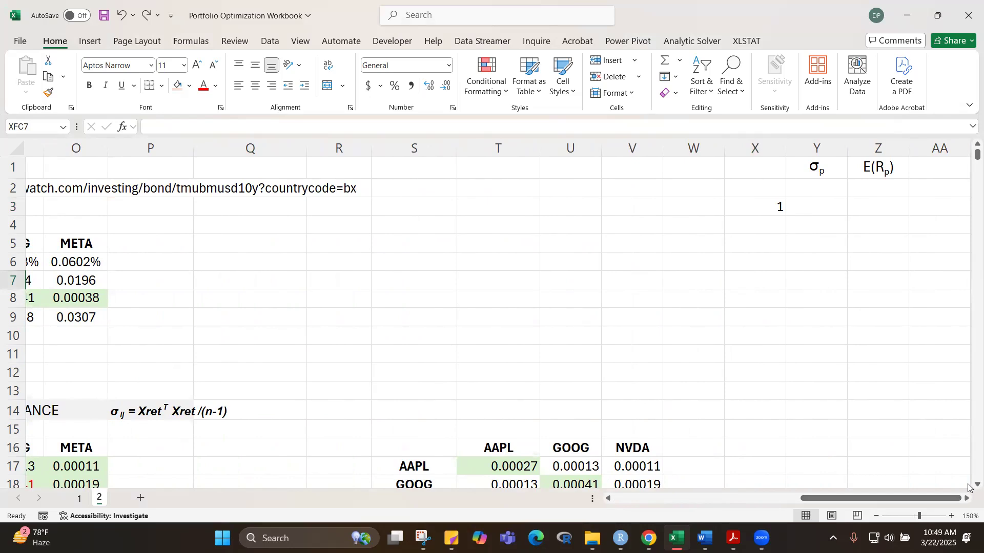
Step: Fill a linear series down column X from X3 with step value 1 and stop value 10000
{"action": "left_click", "coordinate": [765, 207]}
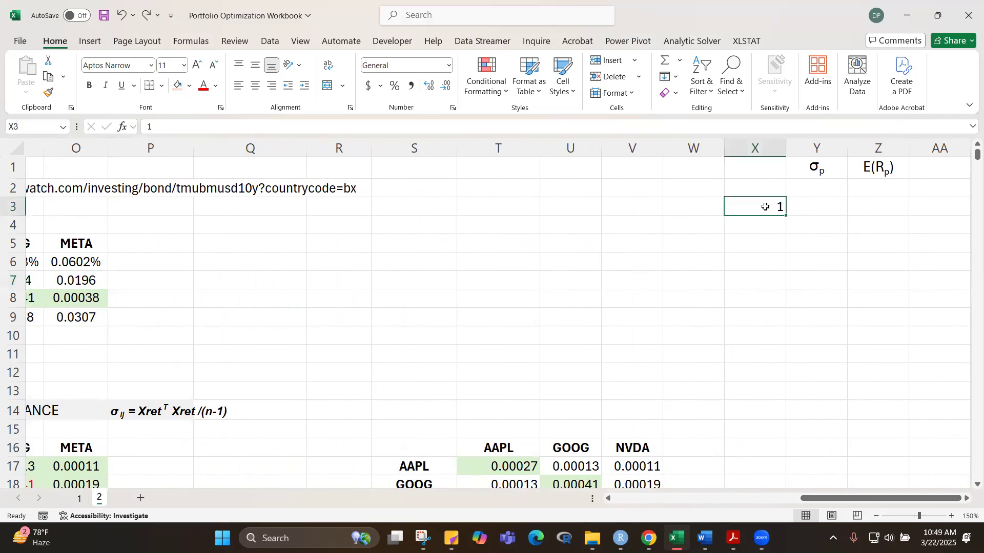
{"action": "left_click", "coordinate": [674, 78]}
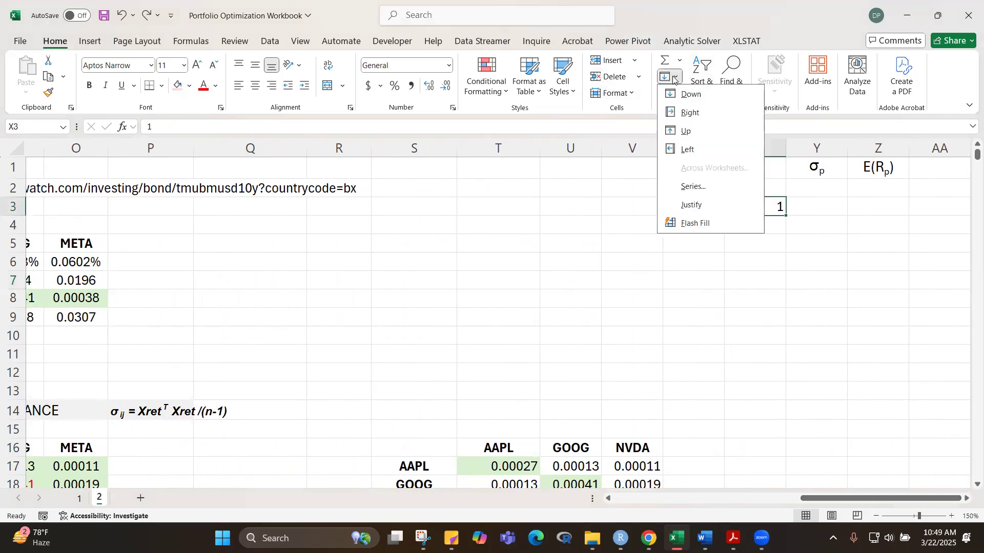
{"action": "left_click", "coordinate": [690, 187]}
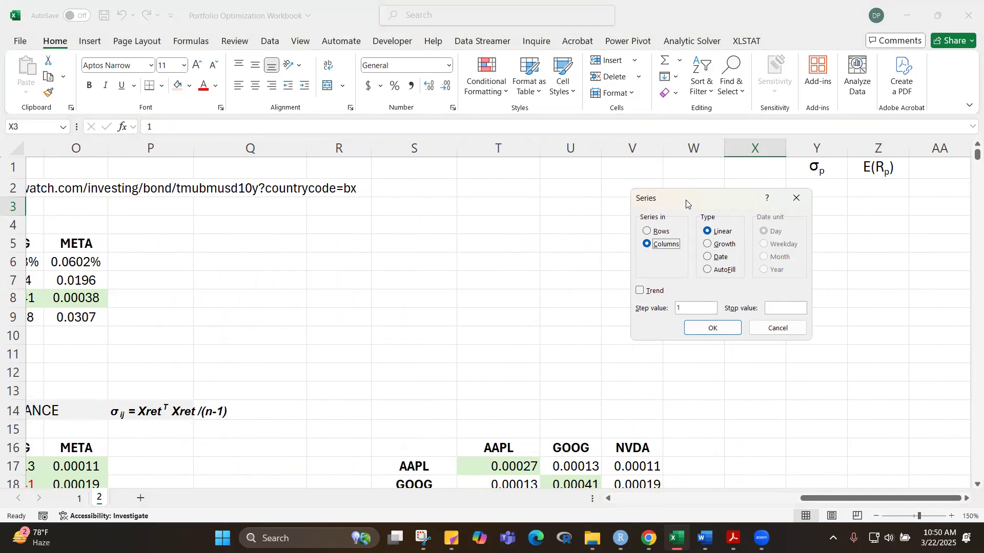
{"action": "left_click_drag", "start_coordinate": [687, 204], "coordinate": [526, 197]}
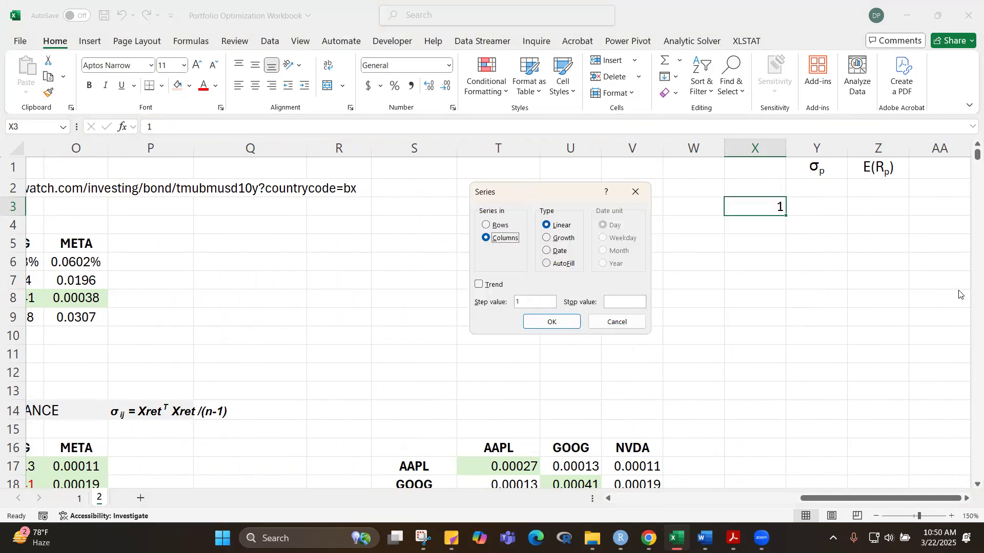
{"action": "left_click", "coordinate": [609, 303]}
{"action": "left_click", "coordinate": [555, 323]}
{"action": "left_click_drag", "start_coordinate": [977, 155], "coordinate": [976, 474]}
{"action": "left_click_drag", "start_coordinate": [969, 281], "coordinate": [964, 156]}
Step: Link Y2 under the σp heading to the random-weights portfolio's standard deviation with =M83
{"action": "left_click", "coordinate": [819, 186]}
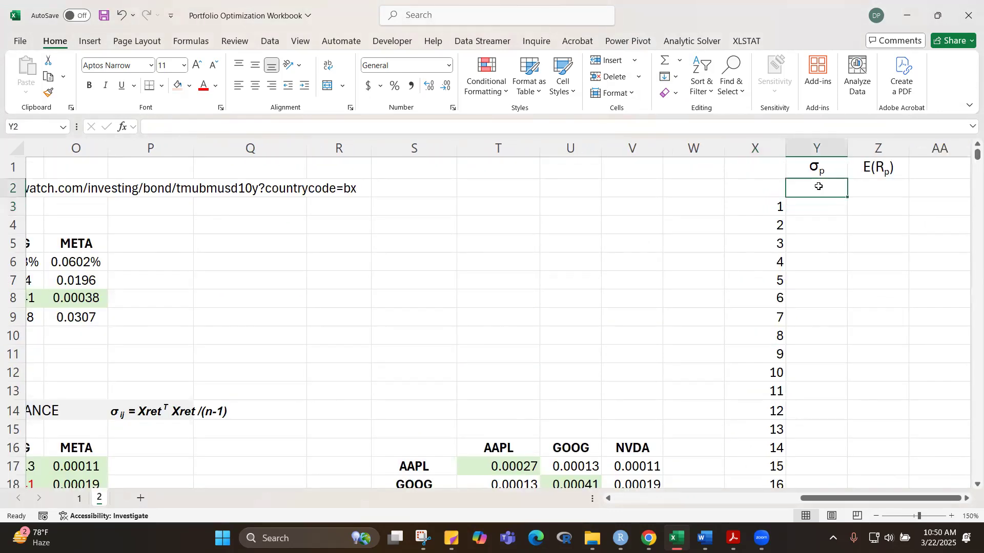
{"action": "type", "text": "="}
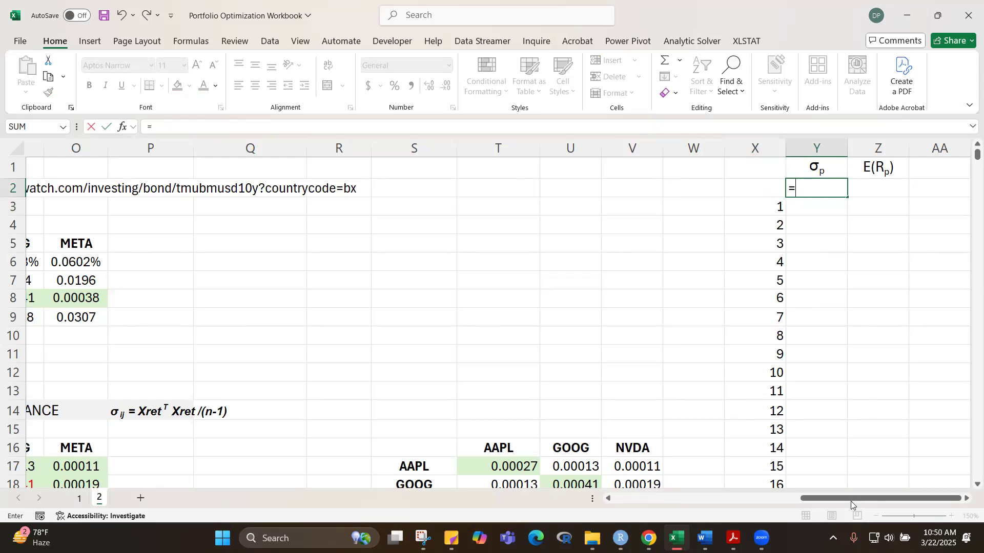
{"action": "left_click_drag", "start_coordinate": [851, 502], "coordinate": [758, 499]}
{"action": "mouse_move", "coordinate": [977, 155]}
{"action": "left_mouse_down"}
{"action": "mouse_move", "coordinate": [976, 284]}
{"action": "mouse_move", "coordinate": [968, 165]}
{"action": "left_mouse_up"}
{"action": "scroll", "coordinate": [731, 275], "scroll_direction": "down", "scroll_amount": 5}
{"action": "scroll", "coordinate": [727, 244], "scroll_direction": "up", "scroll_amount": 2}
{"action": "scroll", "coordinate": [727, 243], "scroll_direction": "up", "scroll_amount": 14}
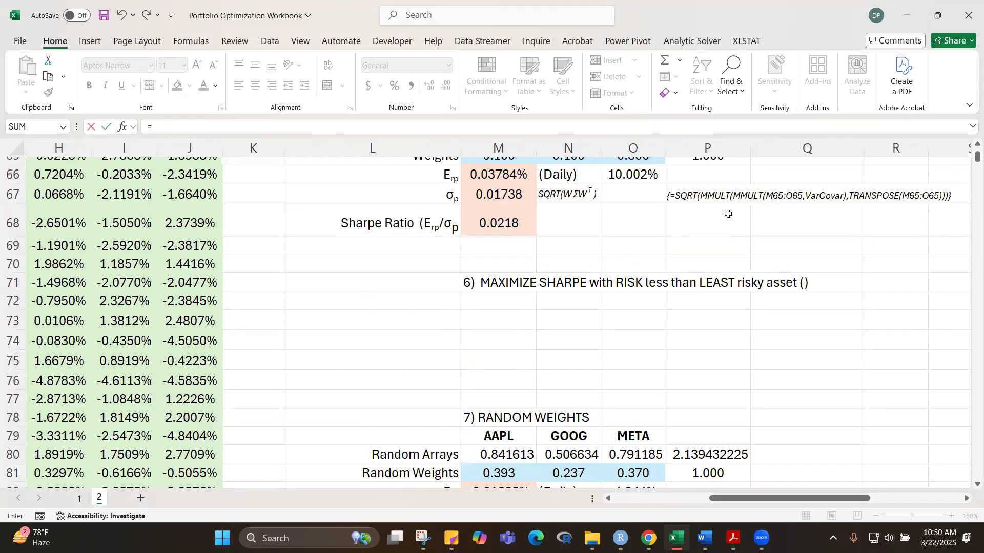
{"action": "scroll", "coordinate": [729, 247], "scroll_direction": "down", "scroll_amount": 3}
{"action": "scroll", "coordinate": [729, 247], "scroll_direction": "down", "scroll_amount": 2}
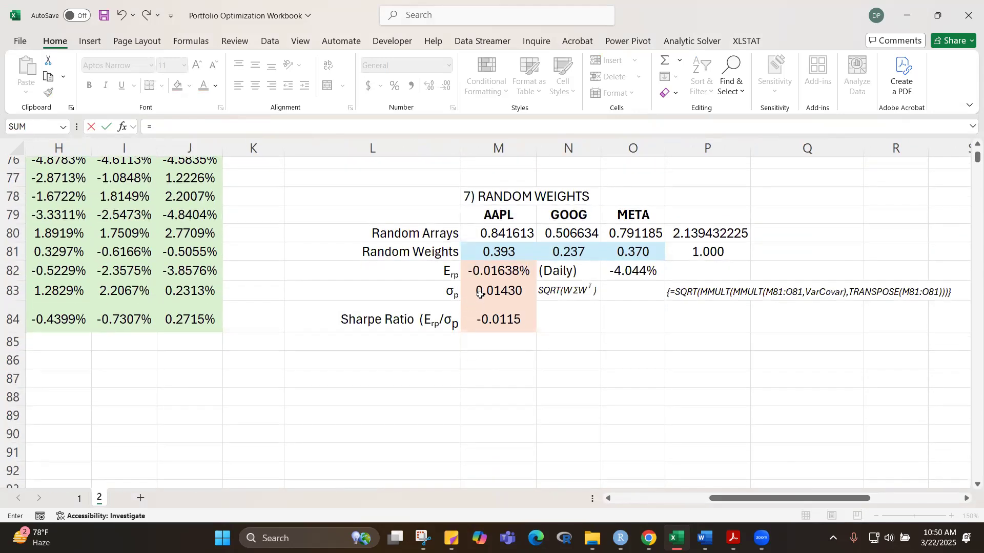
{"action": "left_click", "coordinate": [495, 300]}
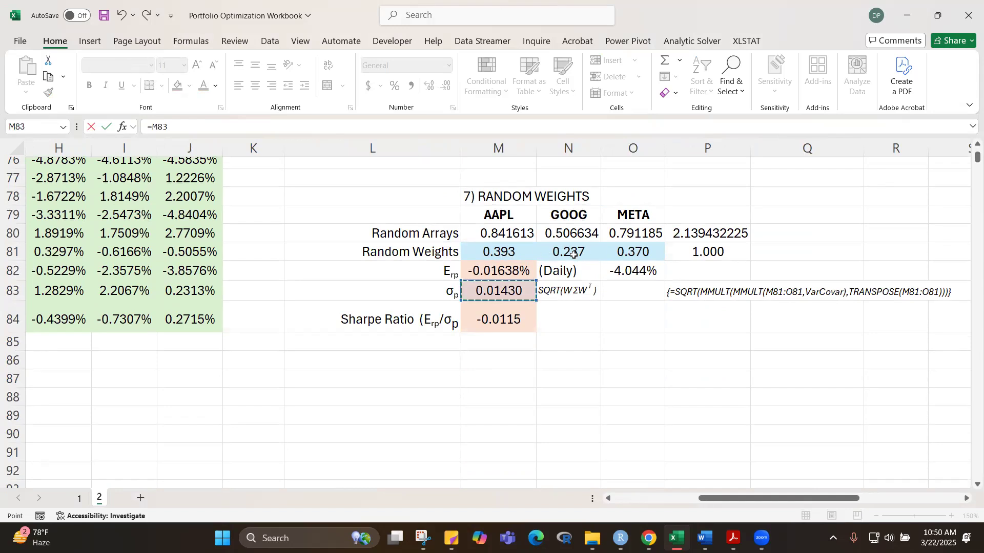
{"action": "key", "text": "Escape"}
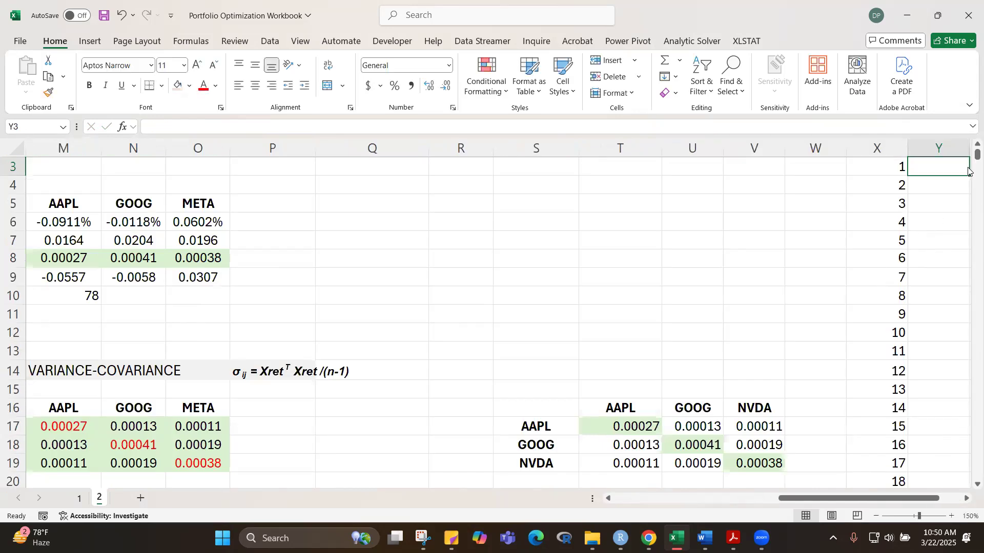
Step: Link Z2 under the E(Rp) heading to the random-weights portfolio's expected return with =M82, and check both links
{"action": "scroll", "coordinate": [860, 306], "scroll_direction": "up", "scroll_amount": 1}
{"action": "left_click_drag", "start_coordinate": [839, 499], "coordinate": [861, 499]}
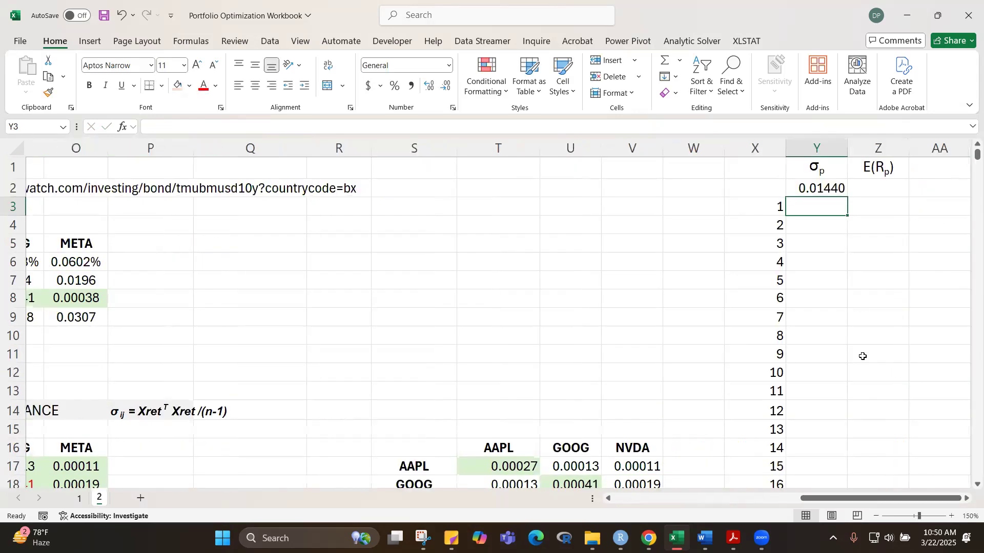
{"action": "left_click", "coordinate": [879, 196]}
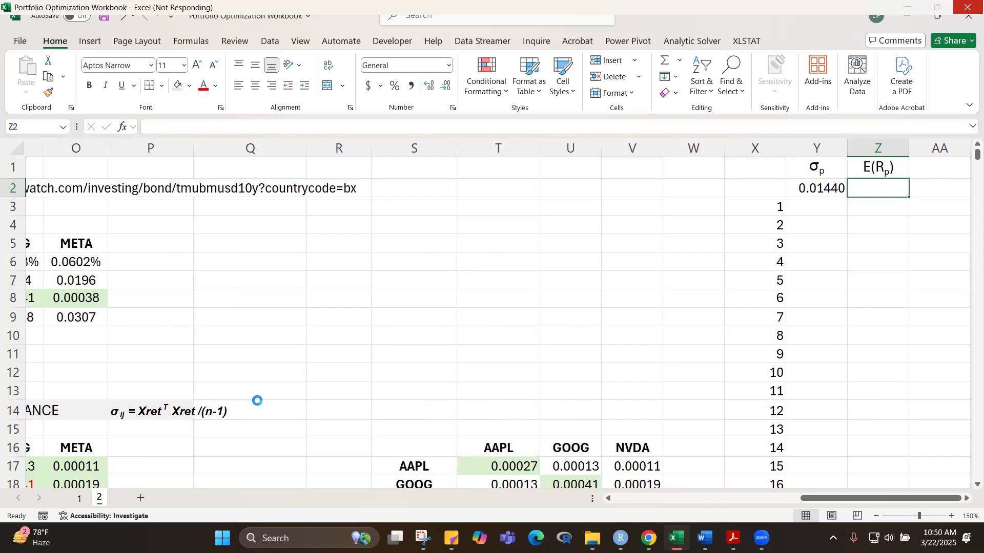
{"action": "type", "text": "="}
{"action": "scroll", "coordinate": [257, 401], "scroll_direction": "left", "scroll_amount": 4}
{"action": "left_click", "coordinate": [258, 403]}
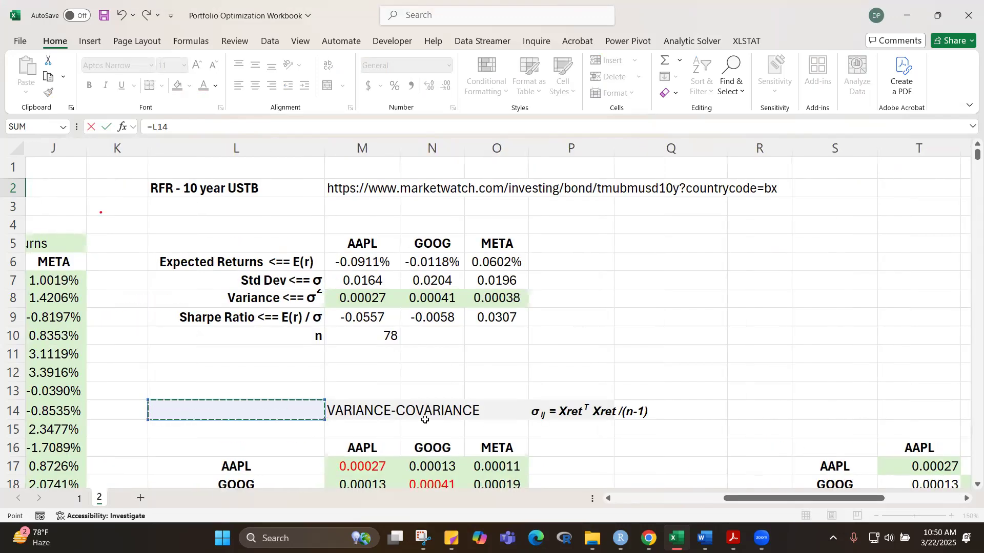
{"action": "scroll", "coordinate": [469, 385], "scroll_direction": "down", "scroll_amount": 8}
{"action": "scroll", "coordinate": [491, 352], "scroll_direction": "down", "scroll_amount": 17}
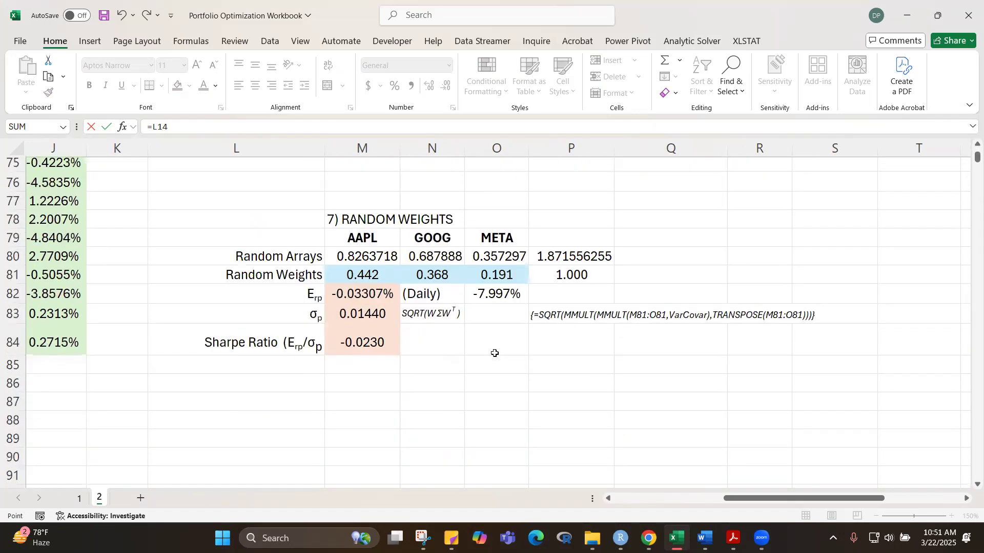
{"action": "left_click", "coordinate": [357, 296]}
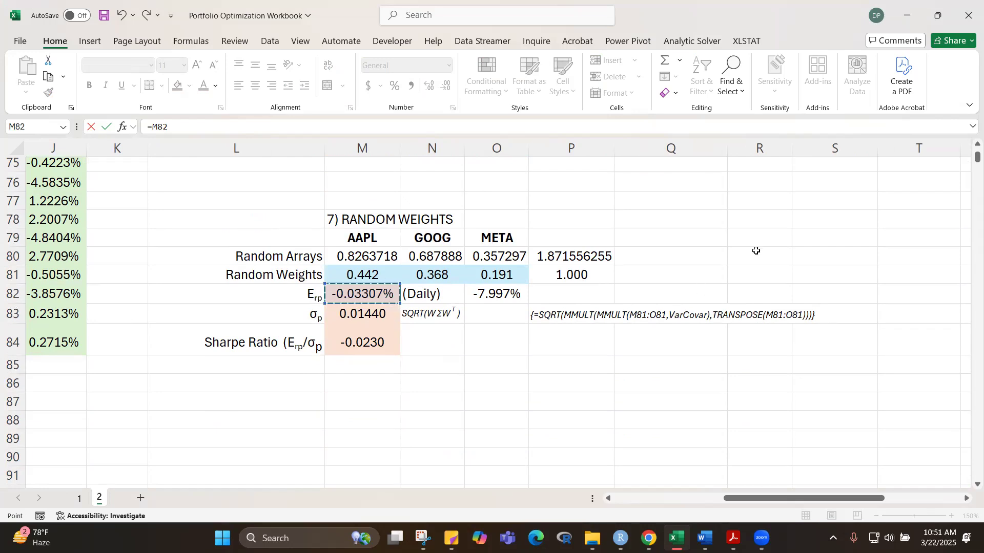
{"action": "key", "text": "ctrl+Return"}
{"action": "left_click_drag", "start_coordinate": [808, 500], "coordinate": [887, 500]}
{"action": "left_click_drag", "start_coordinate": [977, 157], "coordinate": [977, 152]}
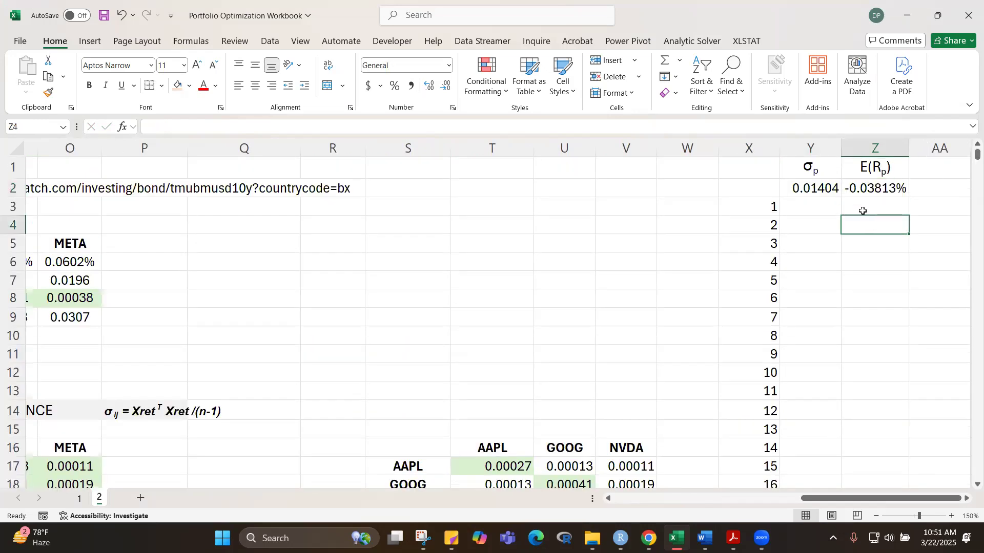
{"action": "left_click", "coordinate": [814, 189]}
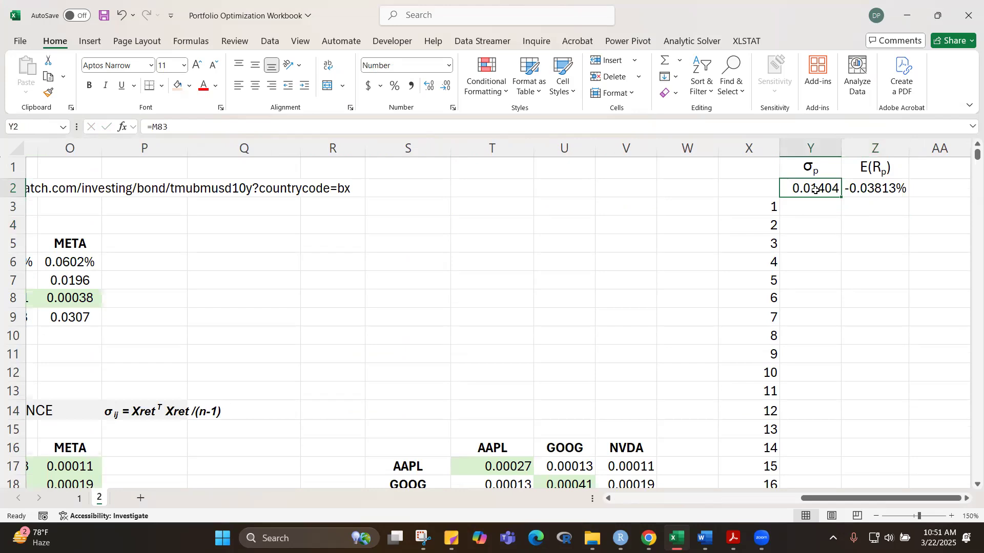
{"action": "left_click", "coordinate": [865, 188]}
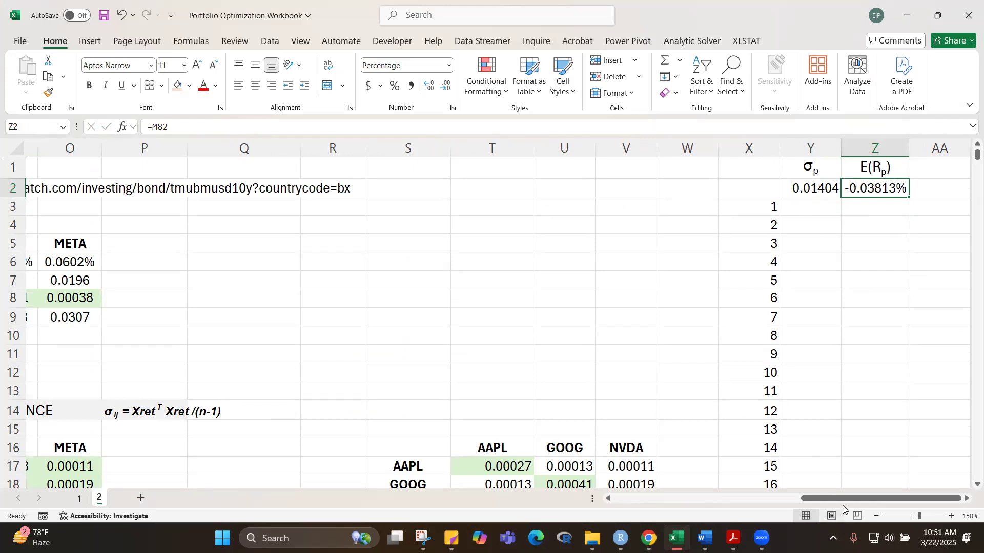
{"action": "left_click_drag", "start_coordinate": [845, 501], "coordinate": [847, 501]}
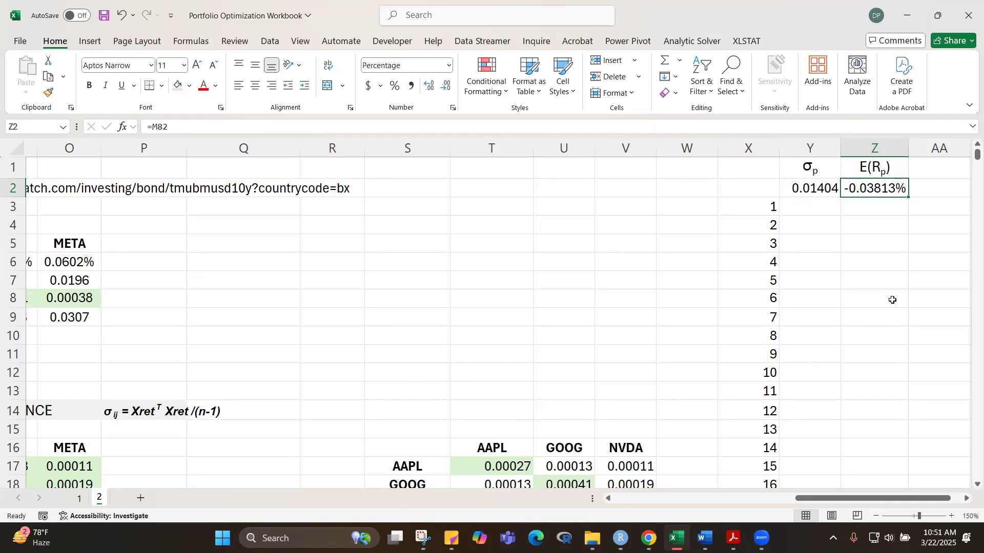
Step: Shade the linked output cells Y2:Z2 with a light orange fill
{"action": "left_click_drag", "start_coordinate": [753, 189], "coordinate": [874, 189]}
{"action": "left_click", "coordinate": [848, 227]}
{"action": "left_click", "coordinate": [178, 86]}
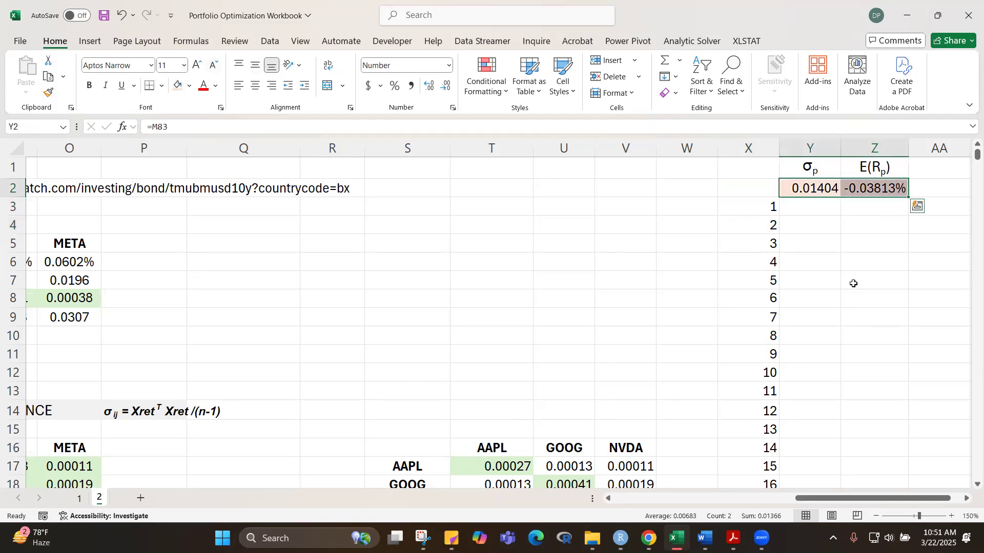
{"action": "left_click", "coordinate": [893, 259]}
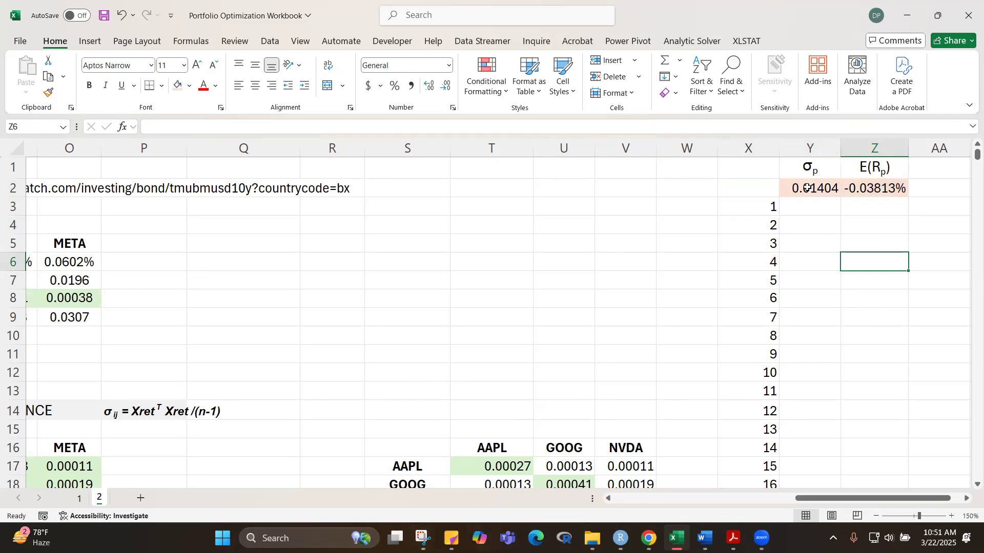
Step: Create a one-variable data table over X2:Z10002, using the empty cell V2 as the column input cell and no row input
{"action": "left_click_drag", "start_coordinate": [749, 191], "coordinate": [863, 189]}
{"action": "key", "text": "shift+Down"}
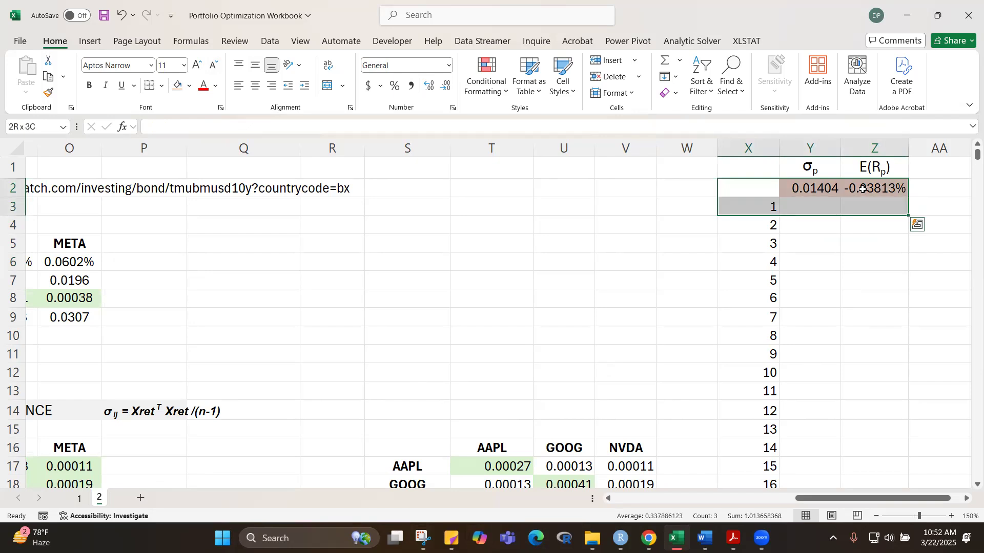
{"action": "key", "text": "ctrl+shift+Down"}
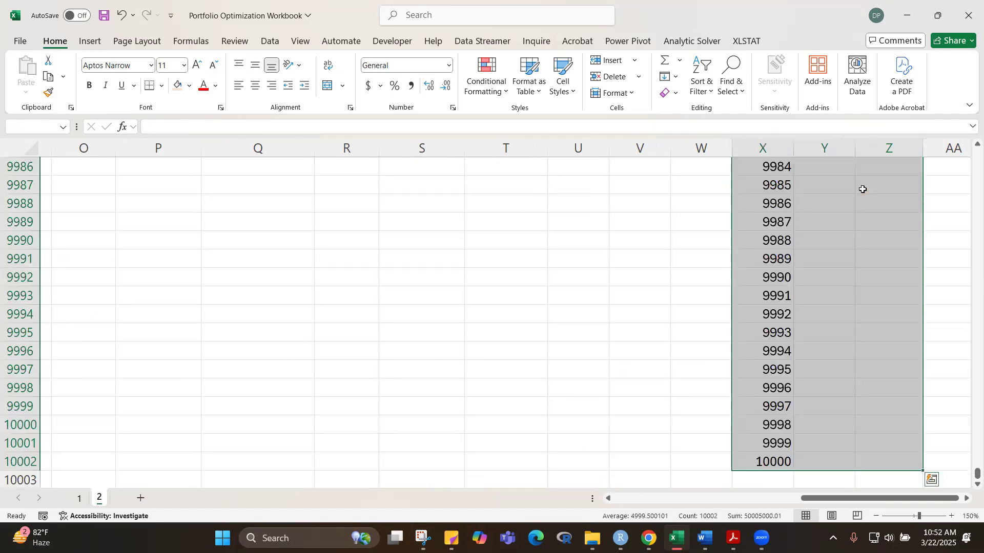
{"action": "key", "text": "ctrl+BackSpace"}
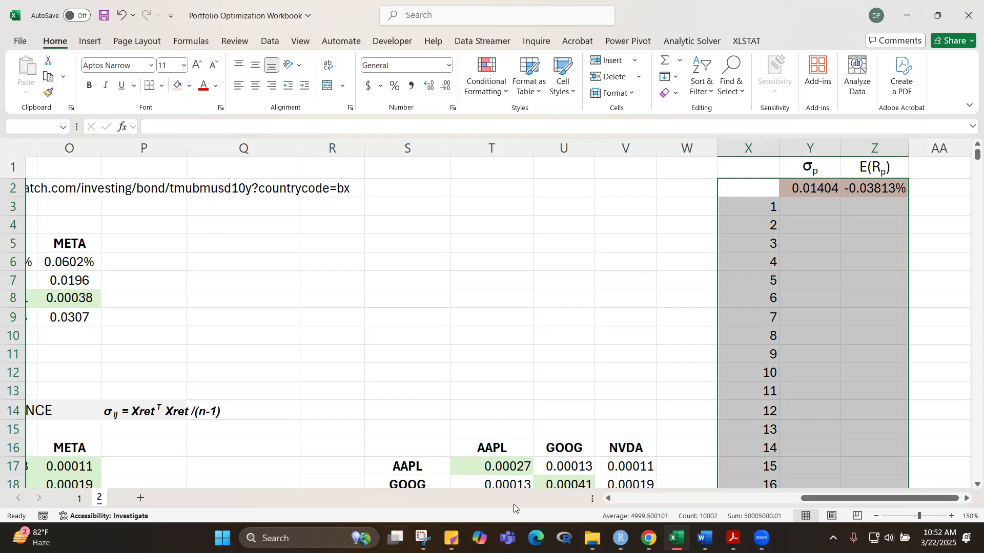
{"action": "left_click", "coordinate": [532, 23]}
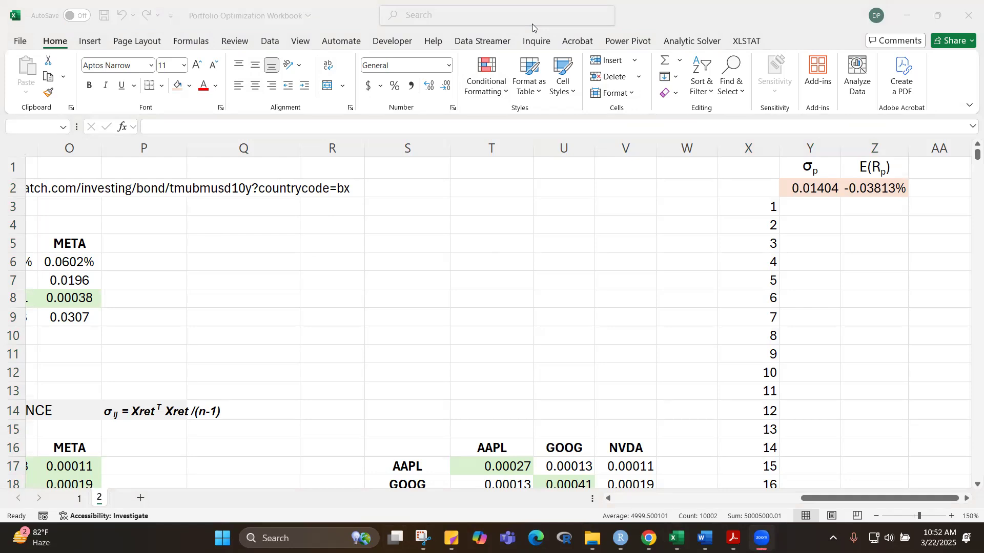
{"action": "left_click", "coordinate": [761, 187]}
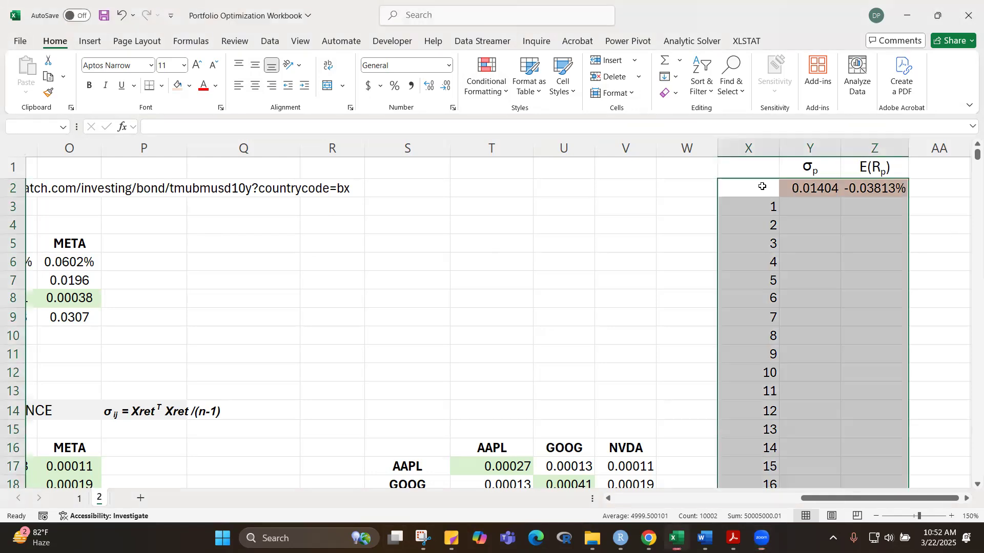
{"action": "left_click", "coordinate": [267, 42]}
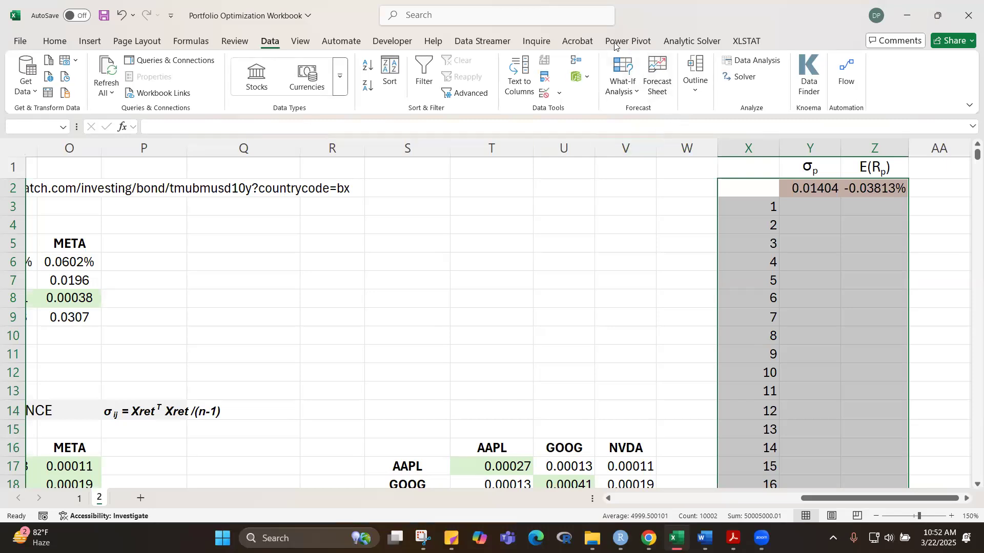
{"action": "left_click", "coordinate": [635, 93]}
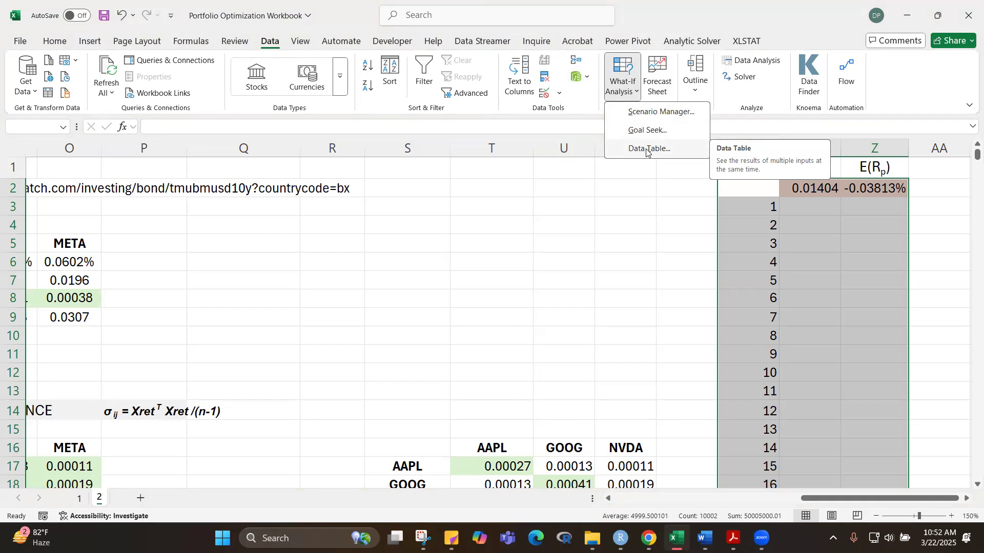
{"action": "left_click", "coordinate": [647, 149]}
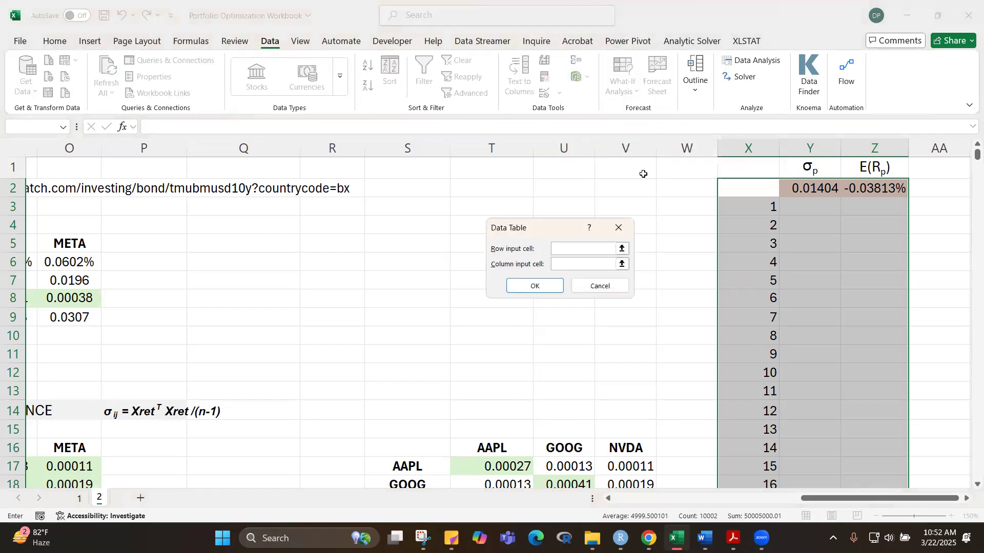
{"action": "left_click", "coordinate": [565, 269]}
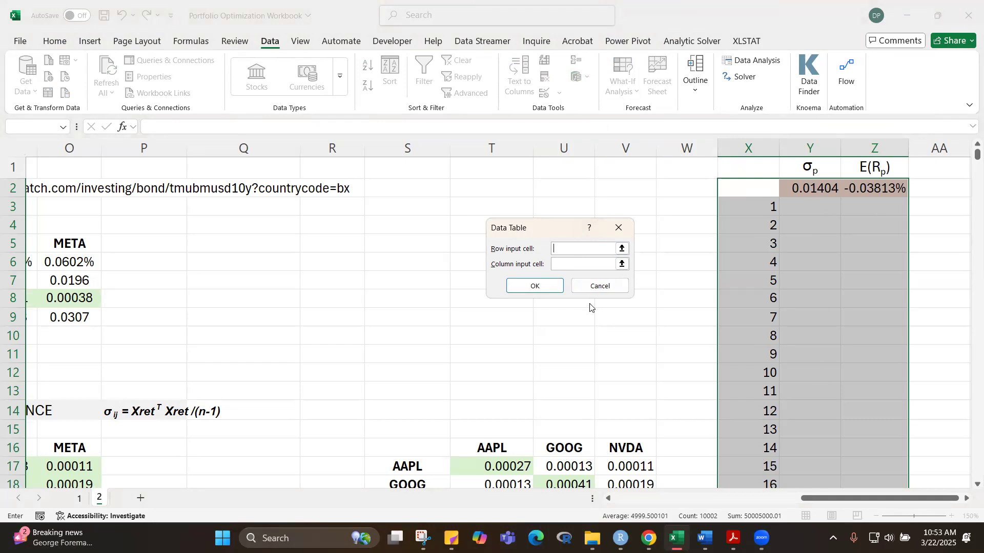
{"action": "left_click", "coordinate": [565, 264]}
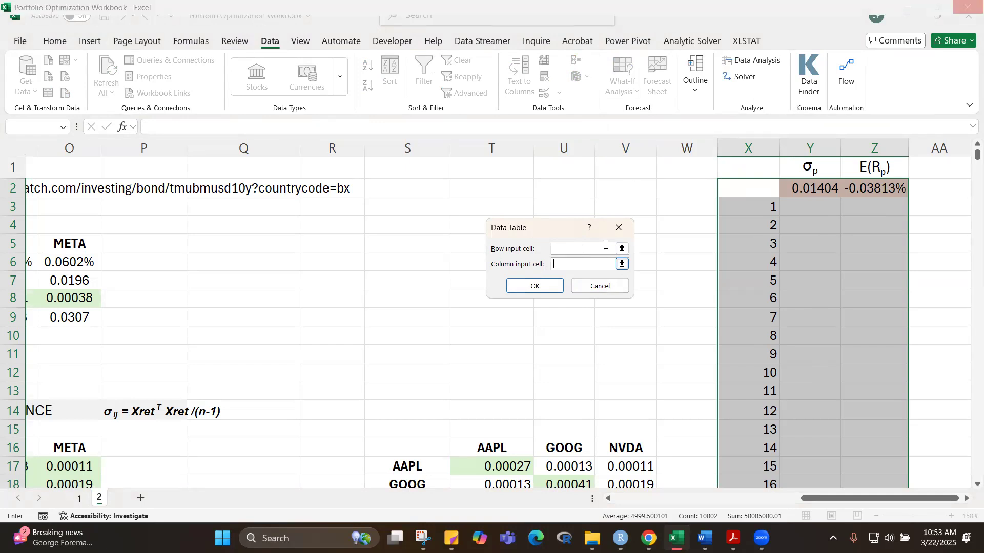
{"action": "left_click", "coordinate": [631, 187]}
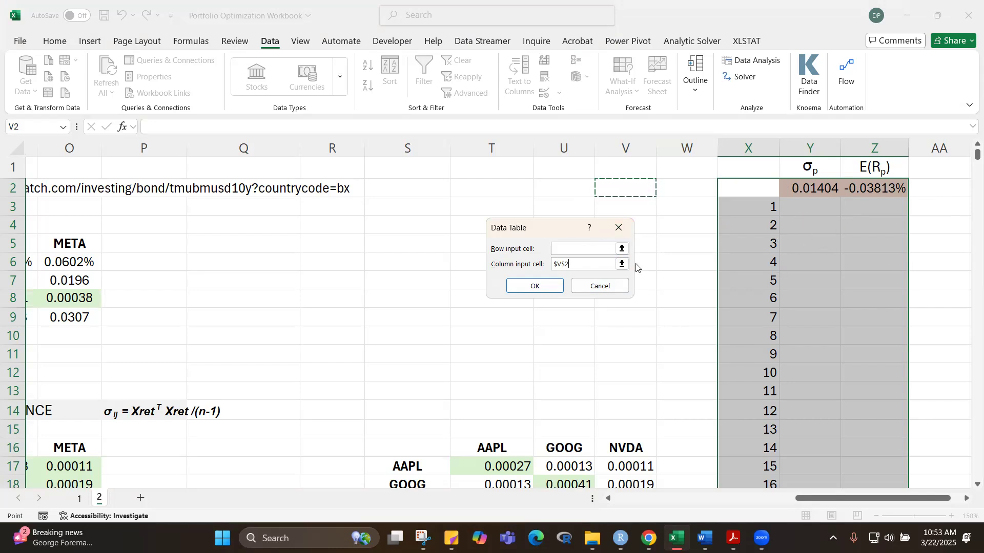
{"action": "left_click", "coordinate": [535, 286]}
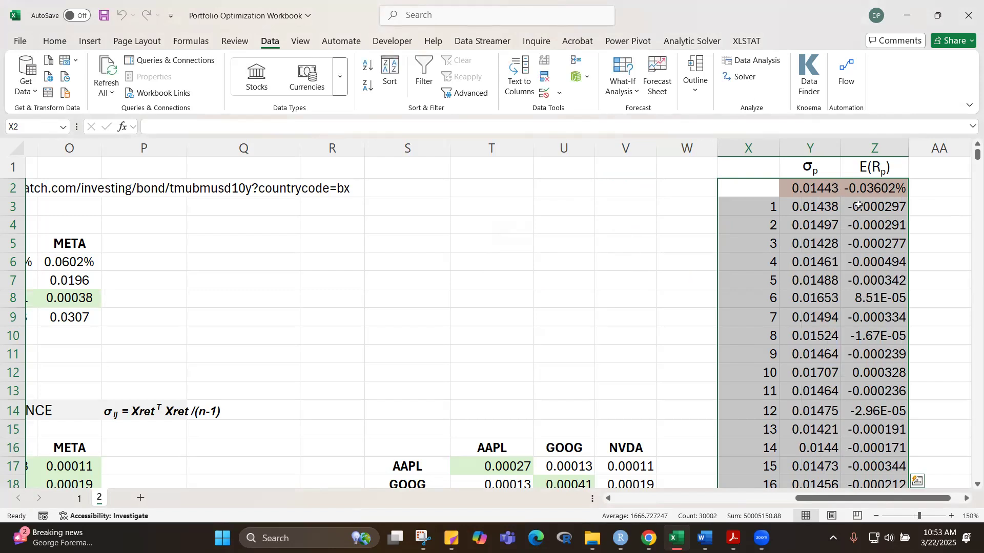
Step: Insert a markers-only scatter chart of the simulated σp and E(Rp) values in Y3:Z10002
{"action": "mouse_move", "coordinate": [969, 161]}
{"action": "left_mouse_down"}
{"action": "mouse_move", "coordinate": [971, 484]}
{"action": "mouse_move", "coordinate": [971, 83]}
{"action": "mouse_move", "coordinate": [971, 145]}
{"action": "left_mouse_up"}
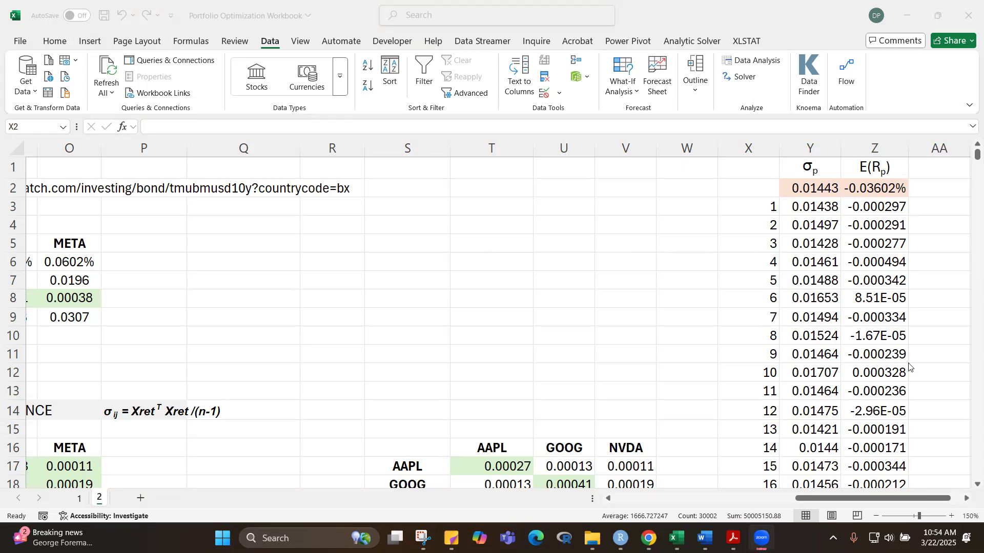
{"action": "left_click", "coordinate": [893, 265]}
{"action": "left_click", "coordinate": [950, 248]}
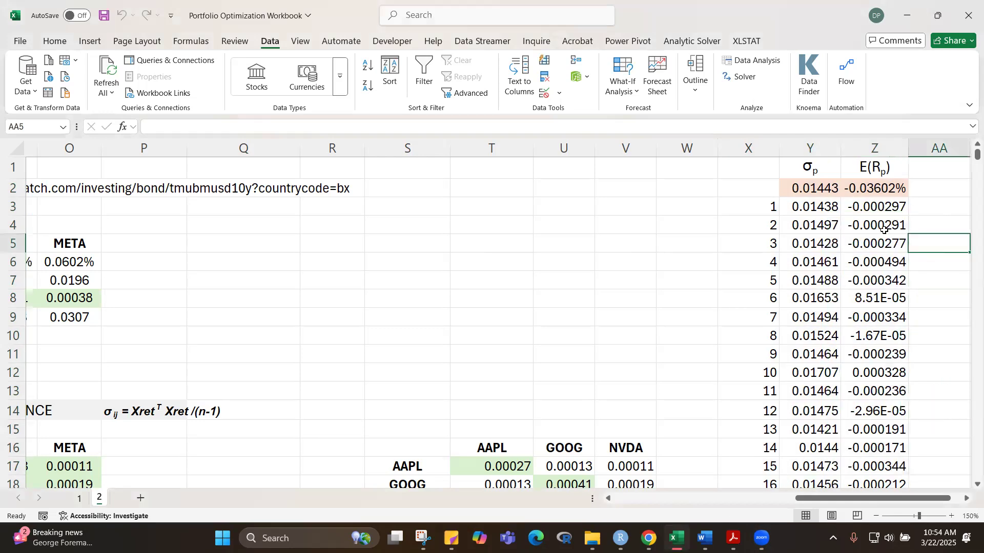
{"action": "left_click_drag", "start_coordinate": [826, 207], "coordinate": [879, 205]}
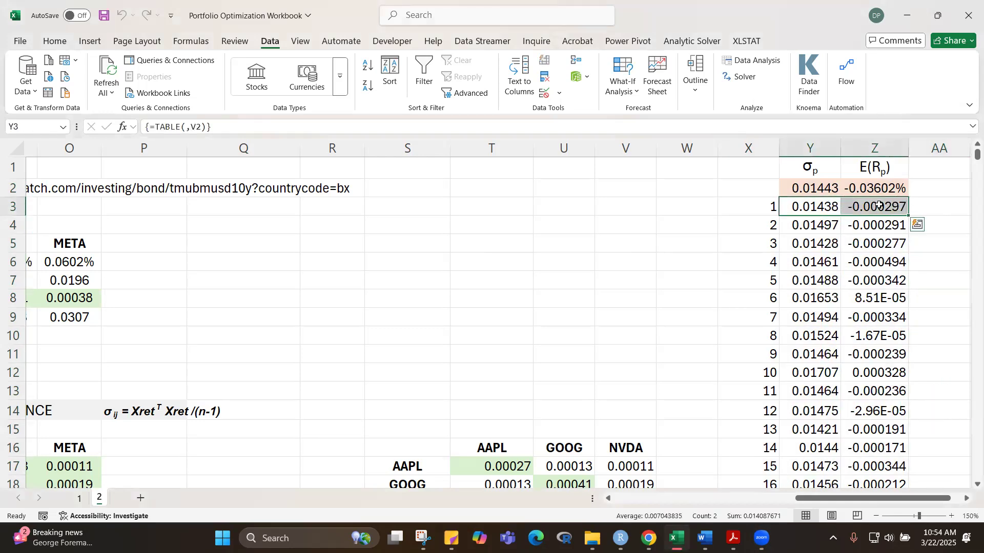
{"action": "key", "text": "ctrl+shift+Down"}
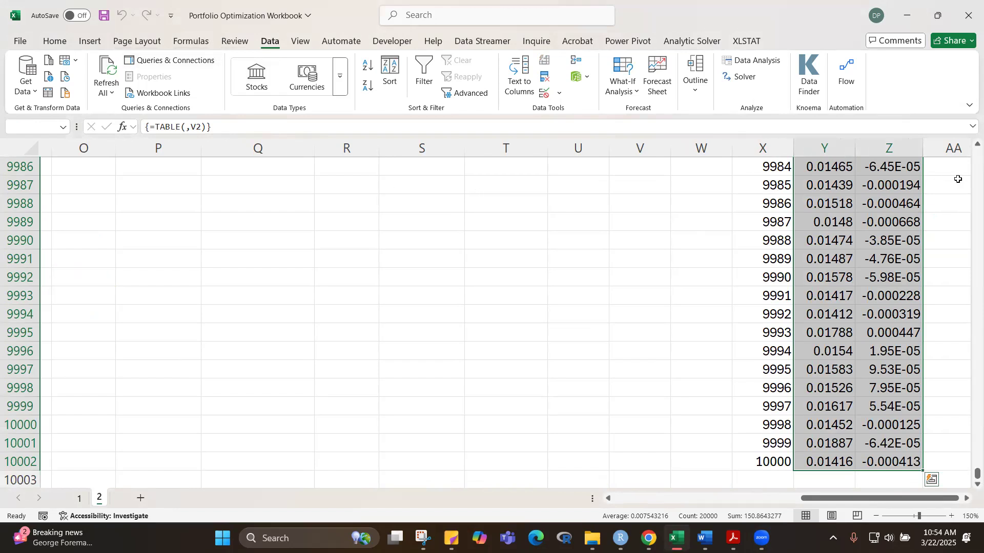
{"action": "left_click_drag", "start_coordinate": [977, 475], "coordinate": [977, 154]}
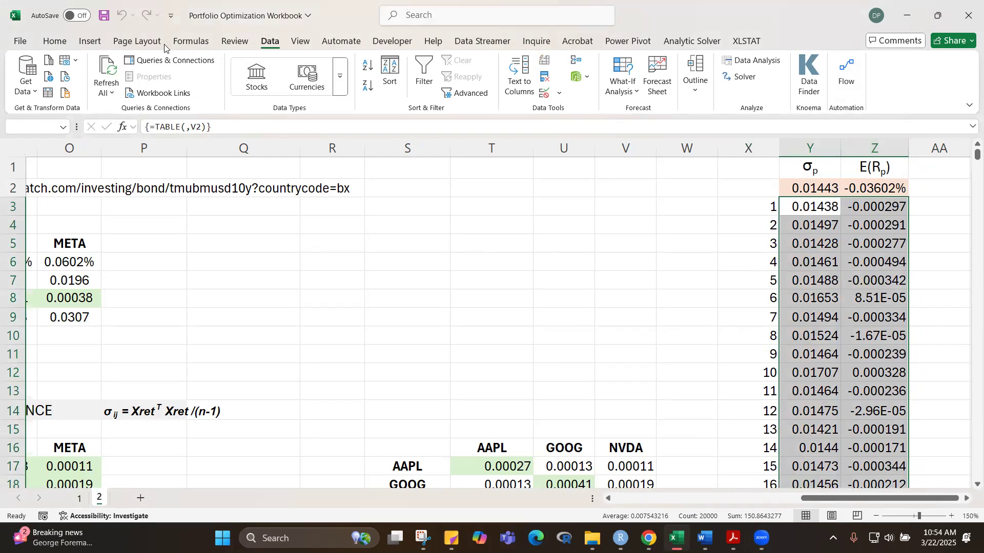
{"action": "left_click", "coordinate": [91, 44]}
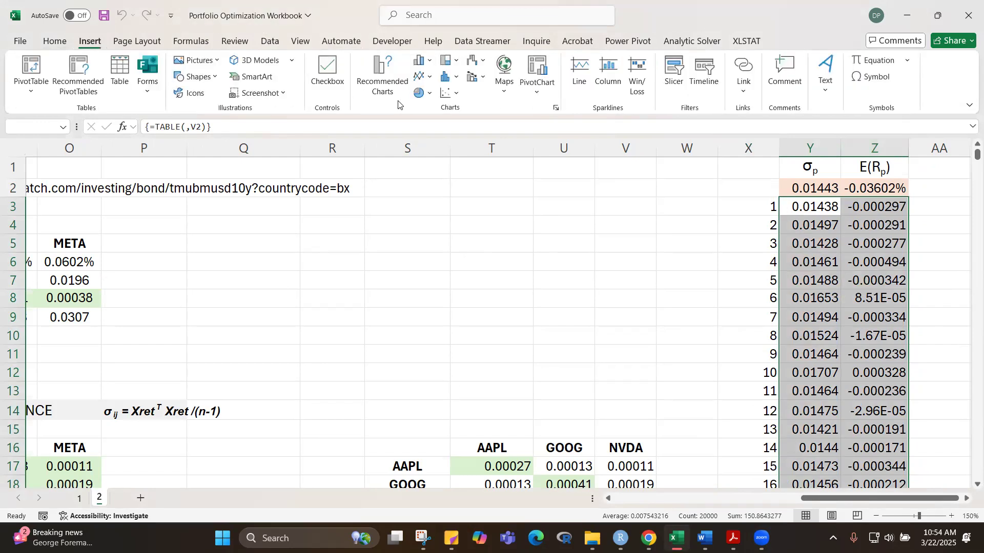
{"action": "left_click", "coordinate": [447, 94]}
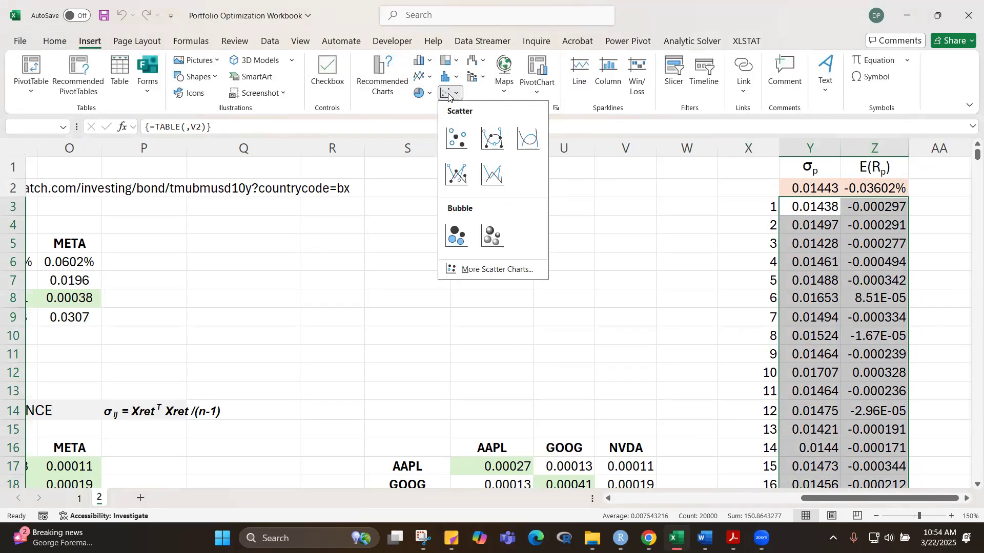
{"action": "left_click", "coordinate": [458, 144]}
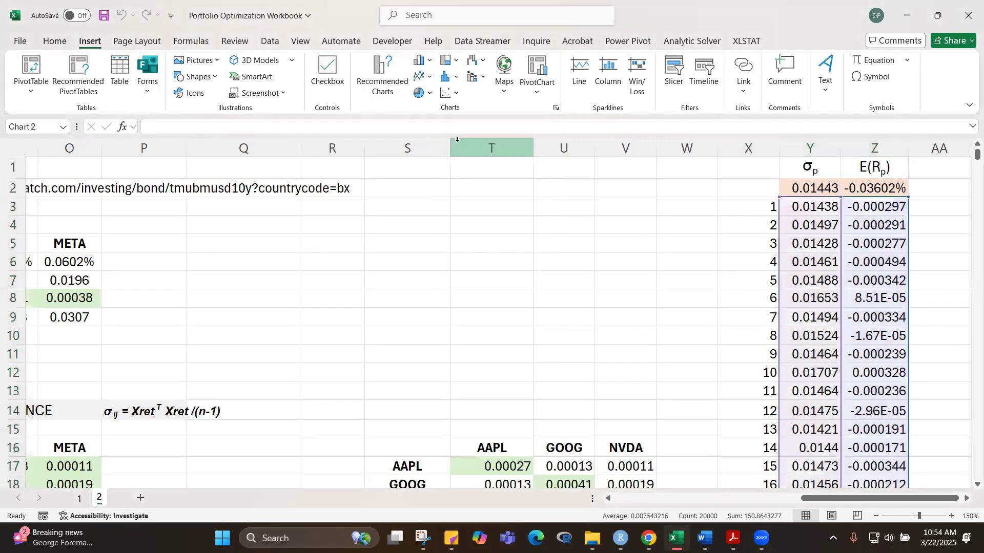
Step: Enlarge the scatter chart and place it over columns P to X, leaving the σp and E(Rp) columns uncovered
{"action": "left_click_drag", "start_coordinate": [545, 186], "coordinate": [434, 112]}
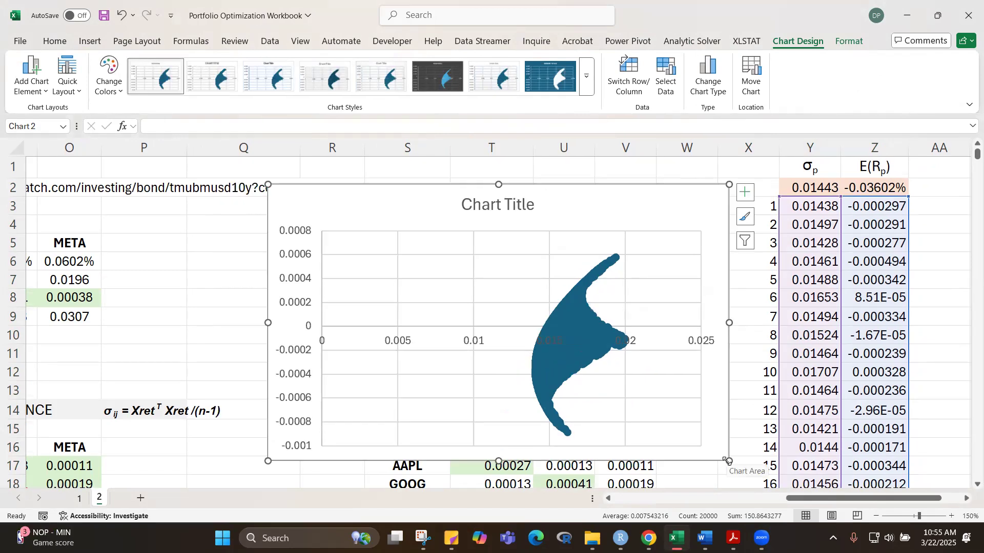
{"action": "left_click_drag", "start_coordinate": [729, 460], "coordinate": [873, 499]}
{"action": "left_click_drag", "start_coordinate": [494, 185], "coordinate": [404, 108]}
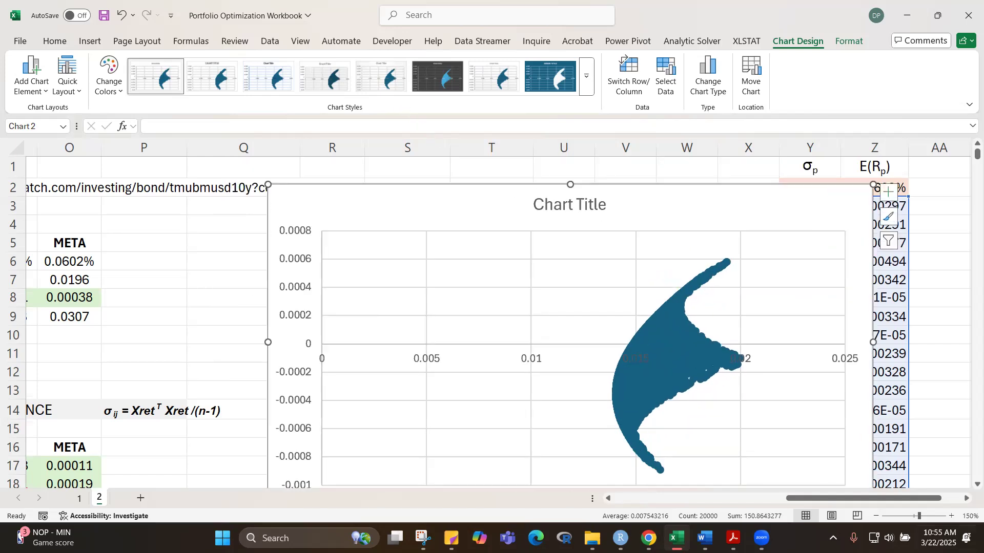
{"action": "scroll", "coordinate": [969, 485], "scroll_direction": "down", "scroll_amount": 2}
{"action": "left_click", "coordinate": [969, 484]}
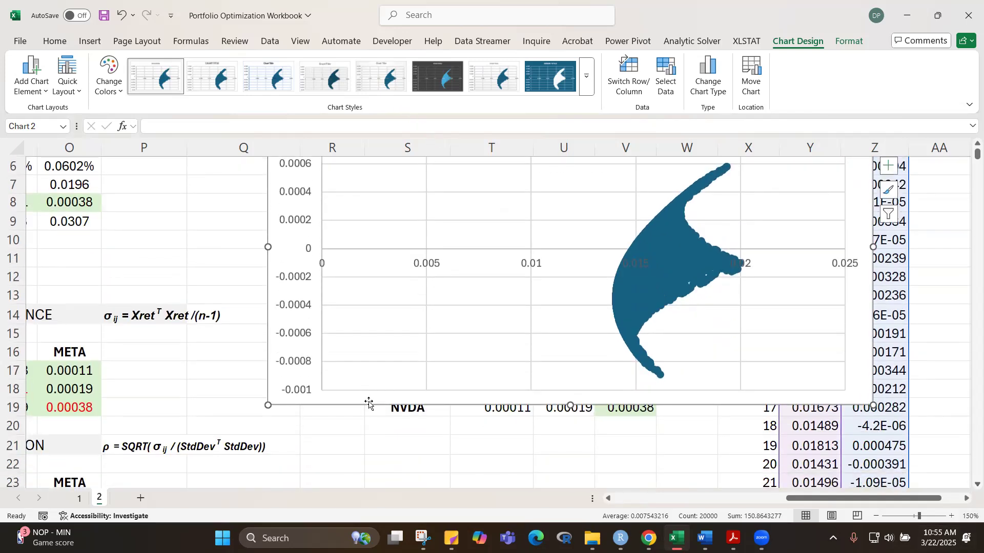
{"action": "left_click_drag", "start_coordinate": [370, 408], "coordinate": [241, 433]}
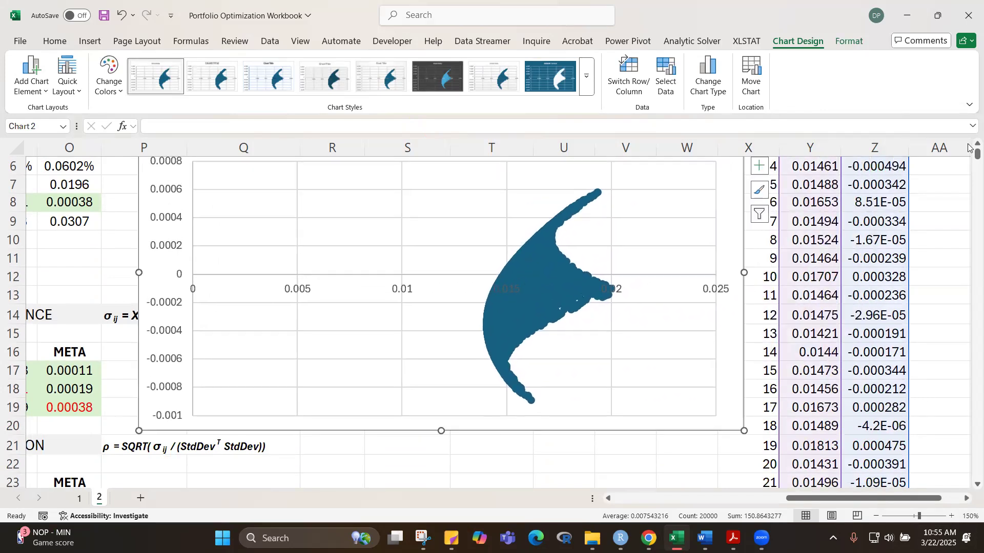
{"action": "left_click_drag", "start_coordinate": [970, 161], "coordinate": [968, 155]}
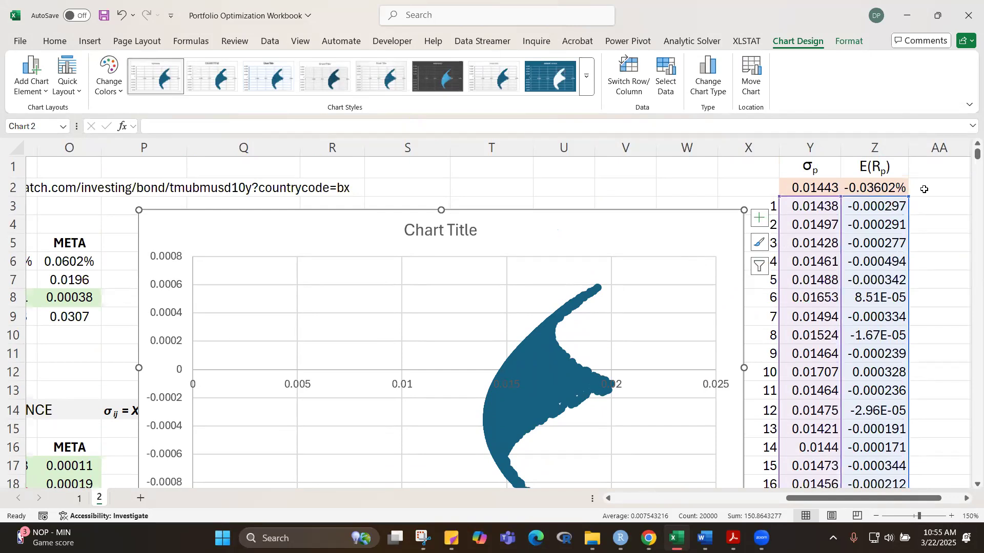
{"action": "left_click", "coordinate": [976, 484]}
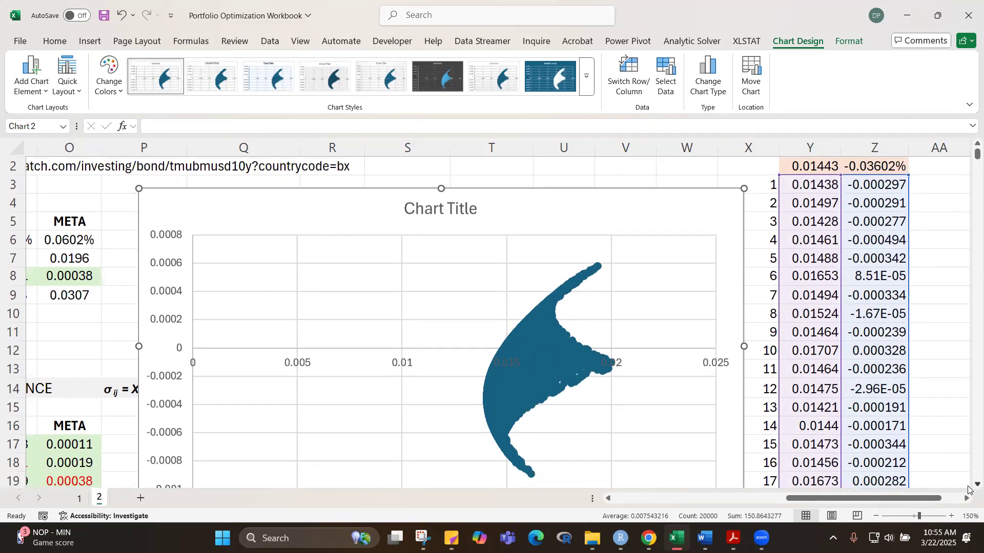
{"action": "left_click", "coordinate": [976, 485]}
{"action": "left_click", "coordinate": [976, 485]}
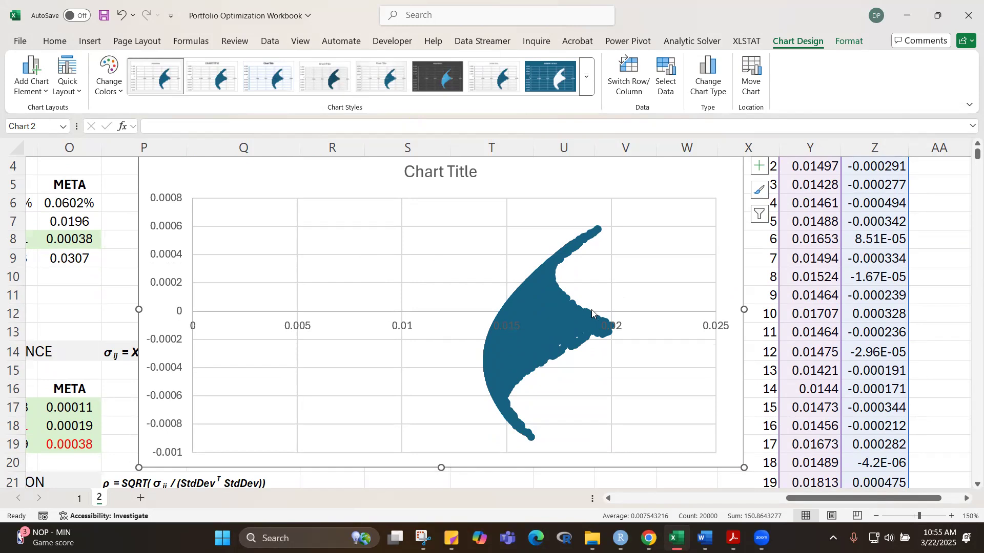
{"action": "right_click", "coordinate": [549, 327]}
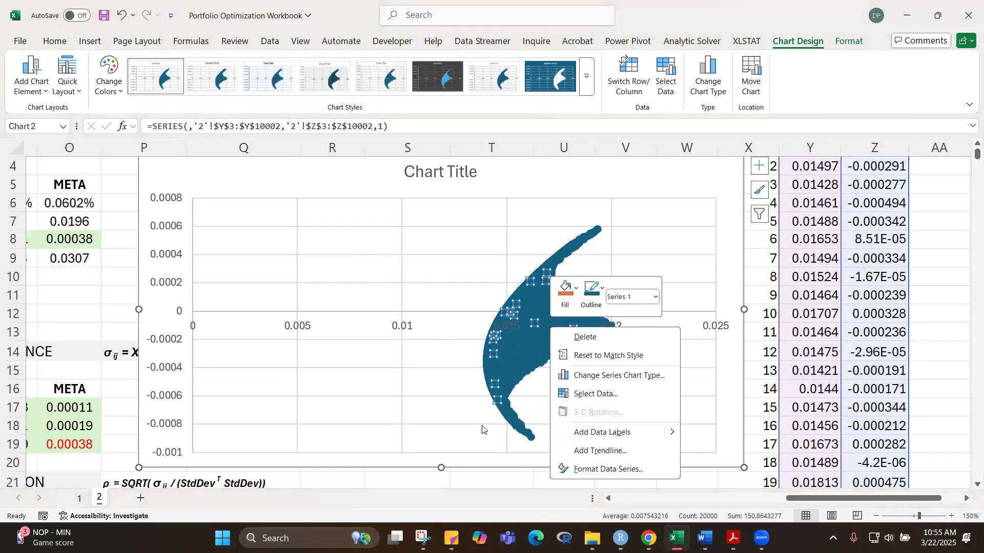
{"action": "left_click", "coordinate": [632, 470]}
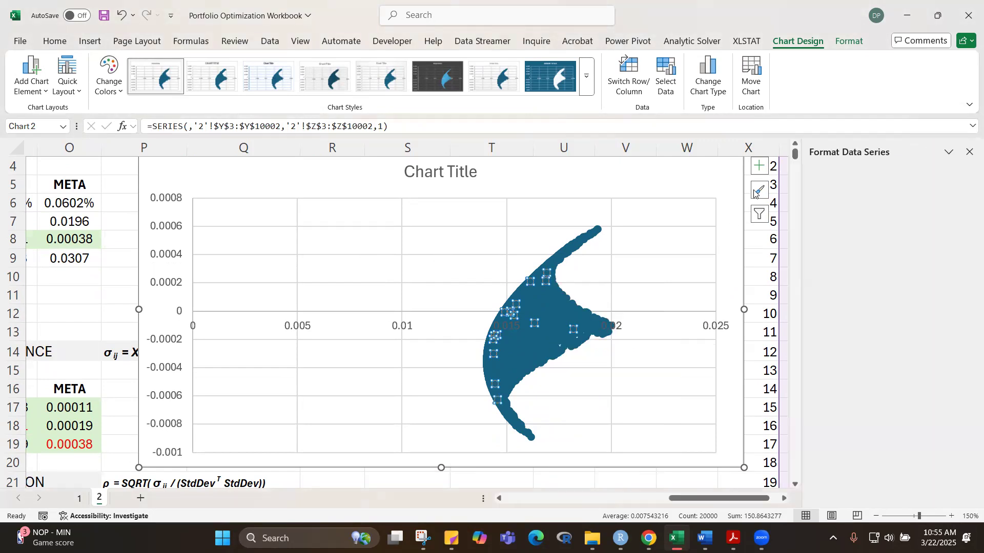
{"action": "left_click", "coordinate": [820, 205]}
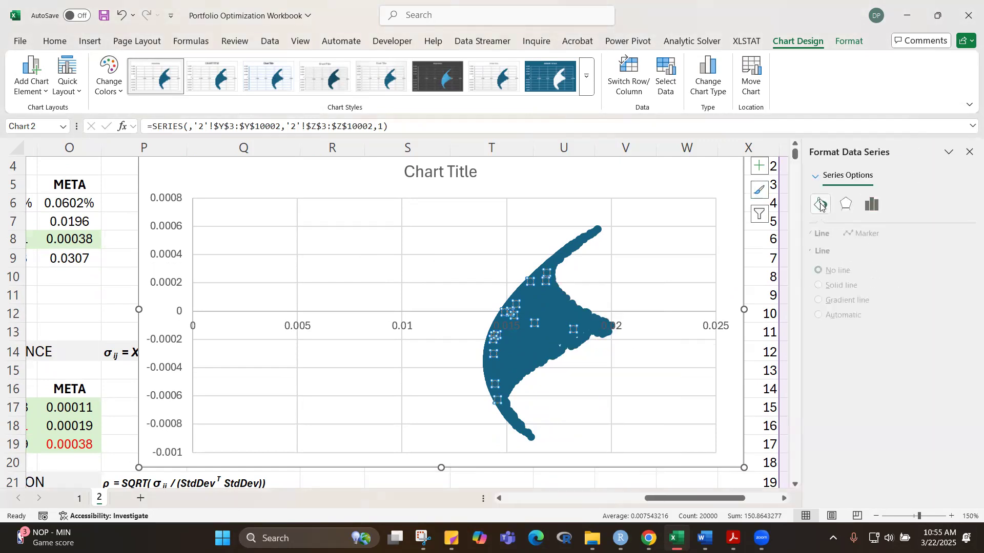
{"action": "left_click", "coordinate": [872, 235]}
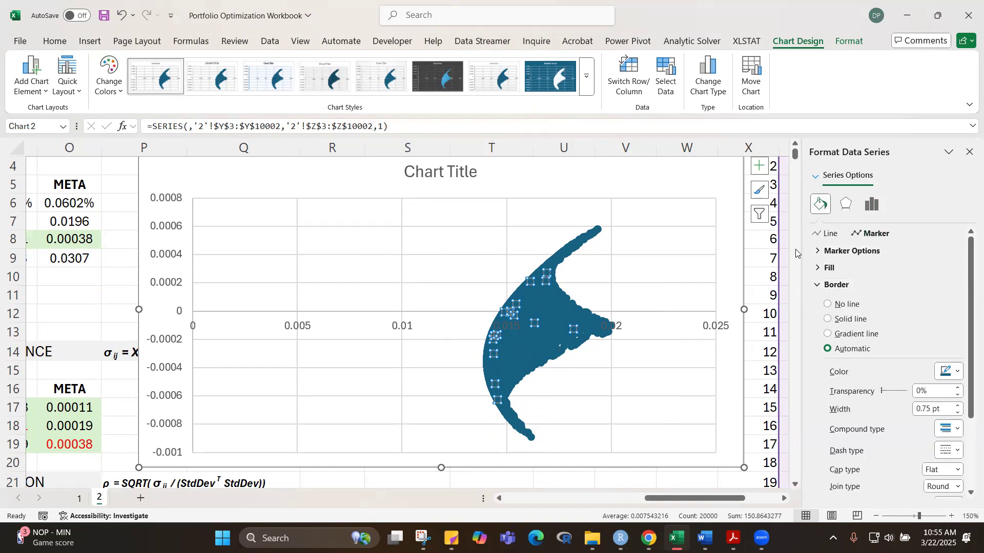
{"action": "left_click", "coordinate": [945, 251]}
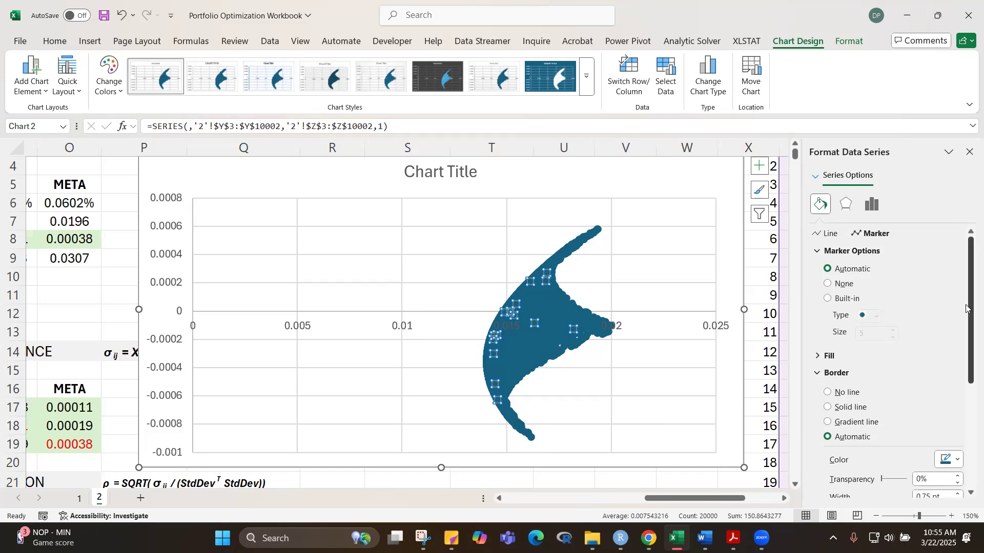
{"action": "left_click_drag", "start_coordinate": [968, 306], "coordinate": [969, 358]}
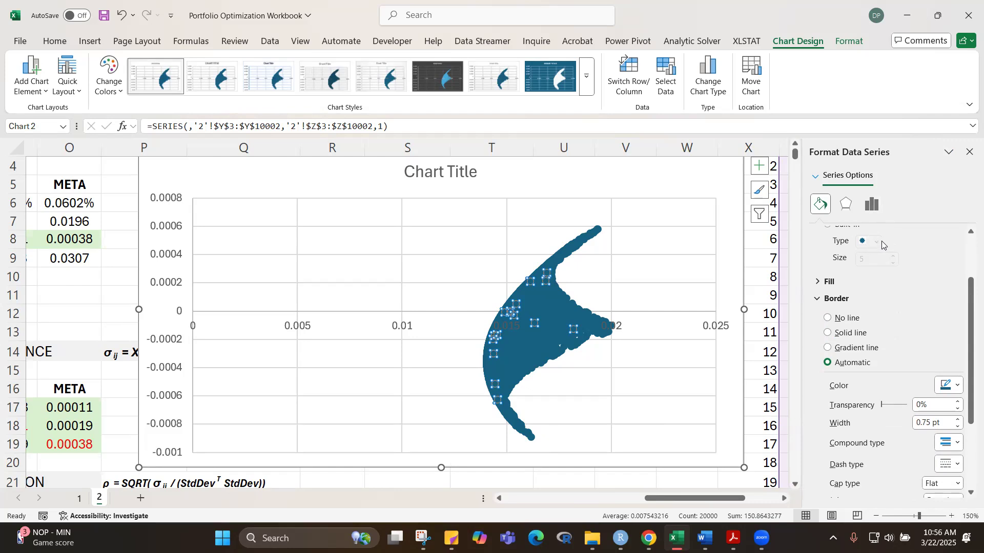
{"action": "left_click", "coordinate": [970, 152]}
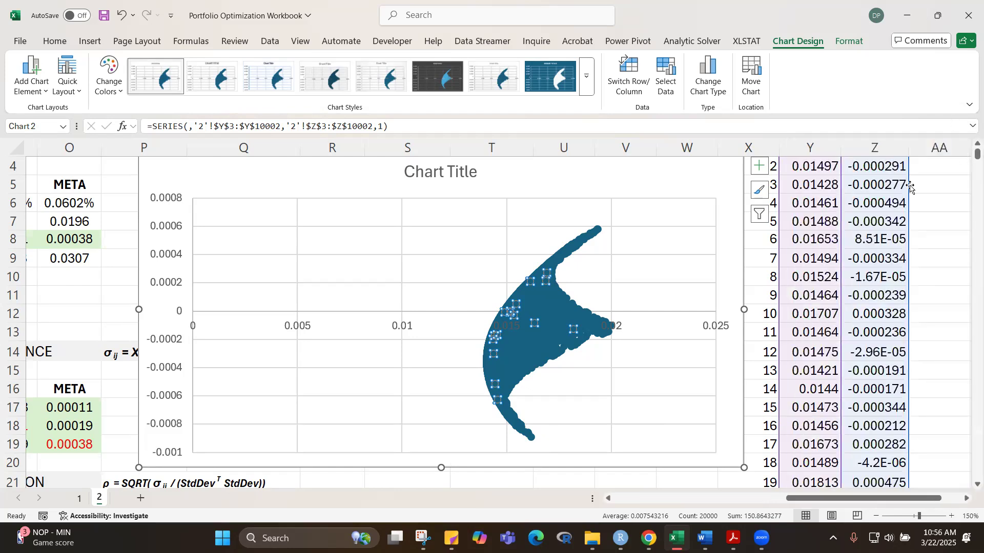
Step: Change the scatter series' markers to the built-in × type
{"action": "right_click", "coordinate": [560, 325]}
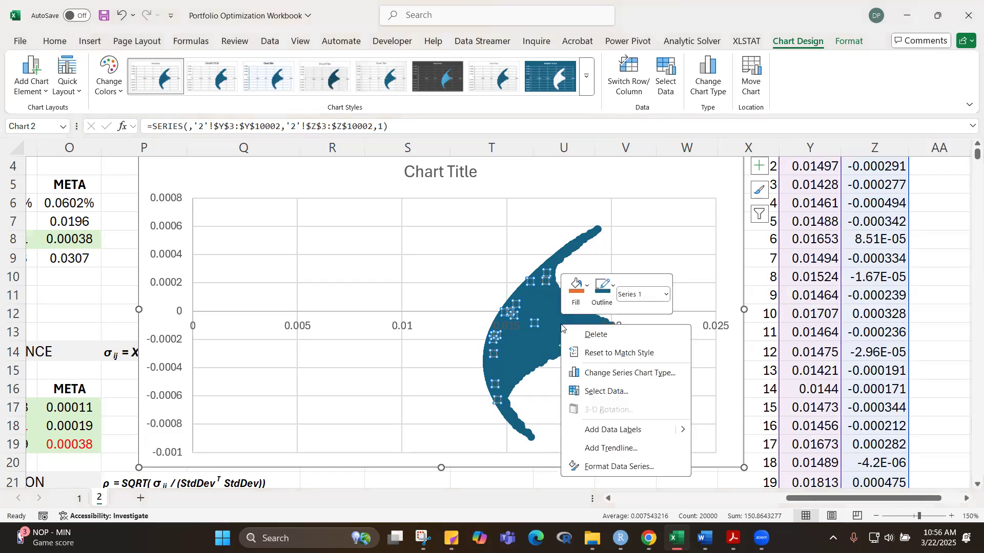
{"action": "left_click", "coordinate": [526, 334]}
{"action": "right_click", "coordinate": [547, 325]}
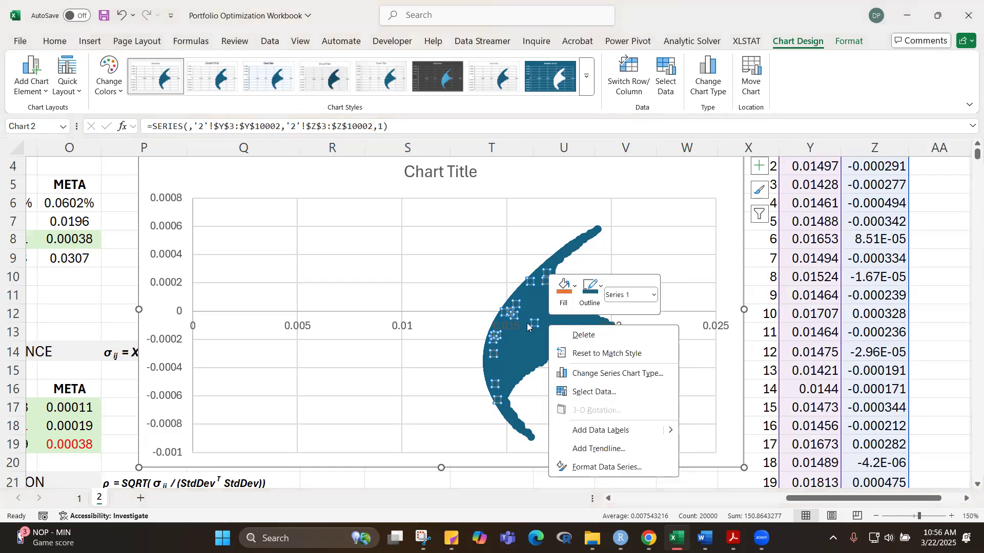
{"action": "left_click", "coordinate": [609, 467]}
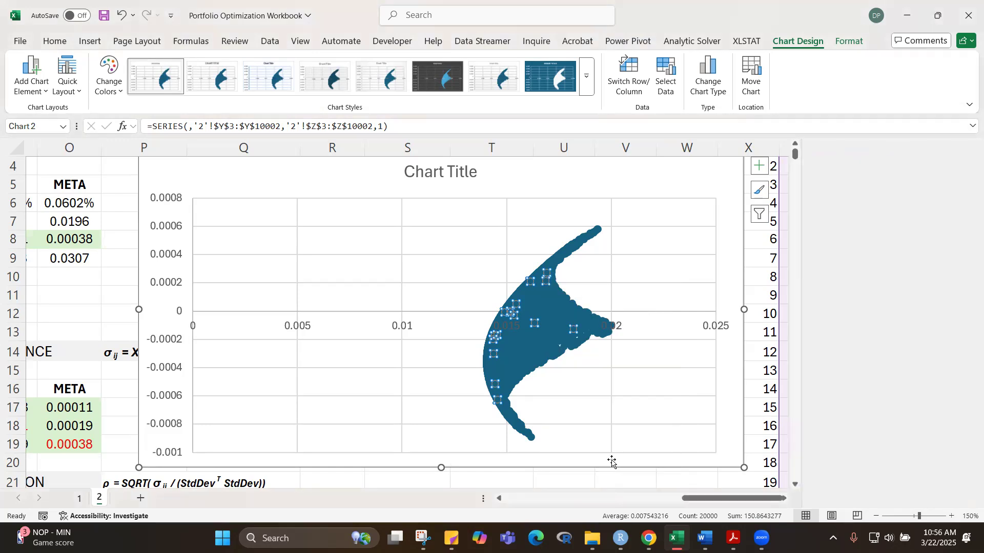
{"action": "left_click", "coordinate": [821, 206]}
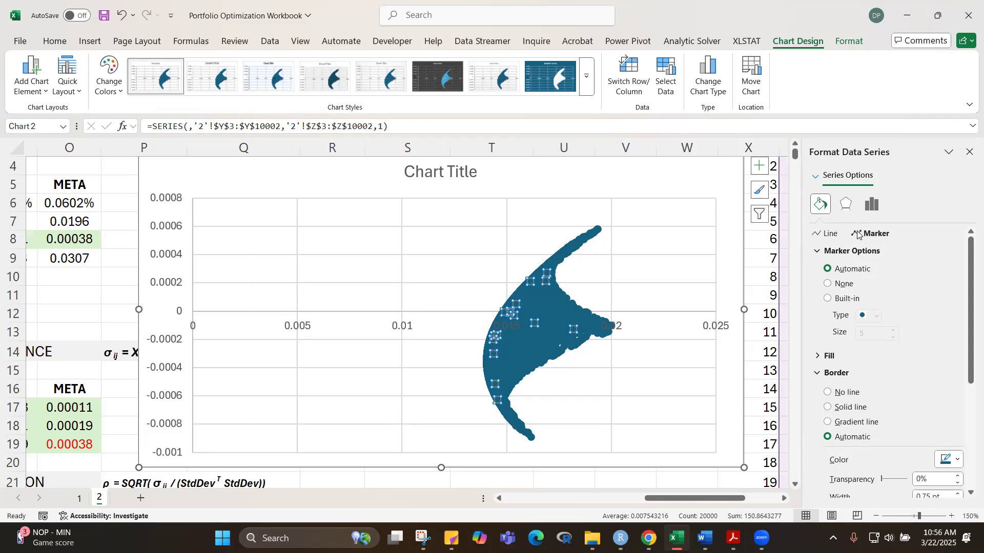
{"action": "scroll", "coordinate": [964, 298], "scroll_direction": "down", "scroll_amount": 3}
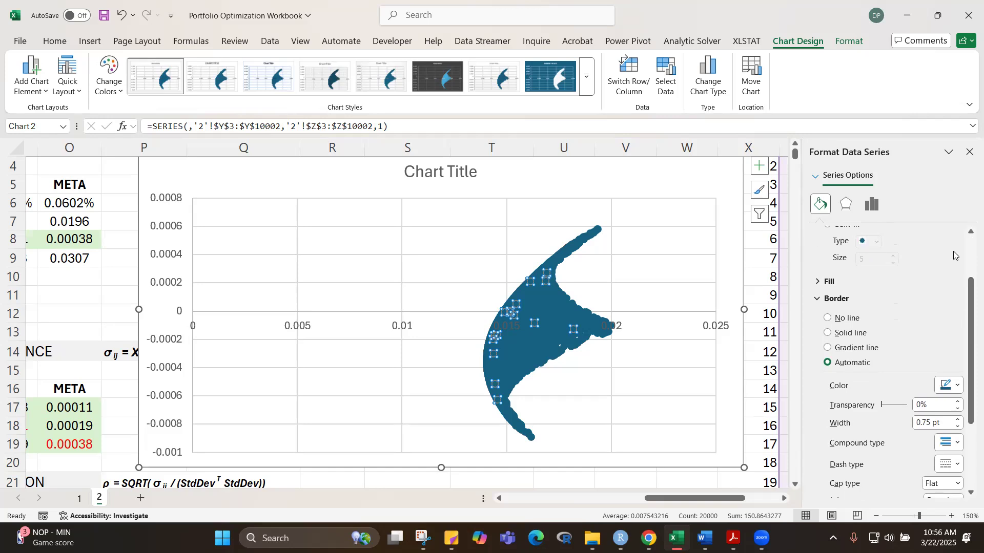
{"action": "mouse_move", "coordinate": [970, 290]}
{"action": "left_mouse_down"}
{"action": "mouse_move", "coordinate": [959, 283]}
{"action": "mouse_move", "coordinate": [968, 287]}
{"action": "left_mouse_up"}
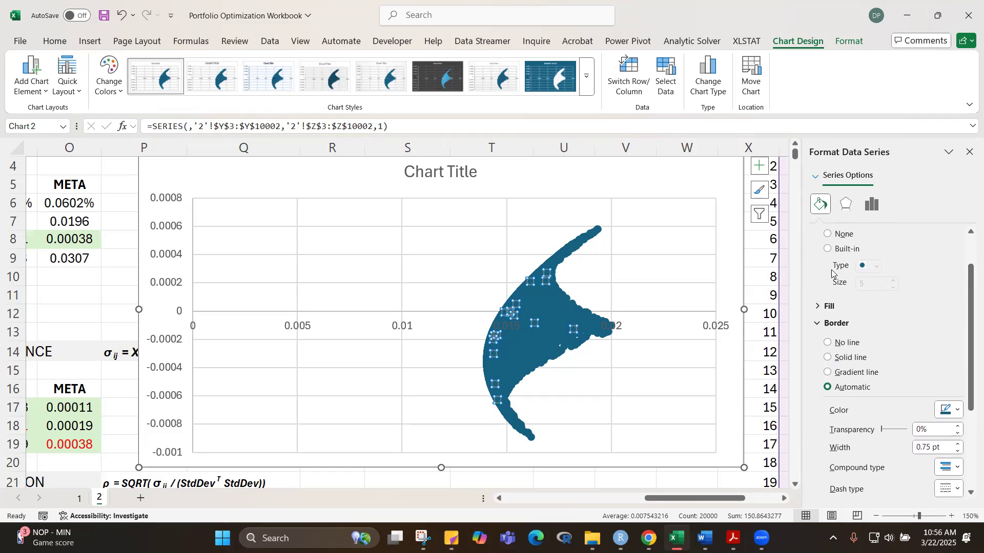
{"action": "left_click", "coordinate": [829, 250]}
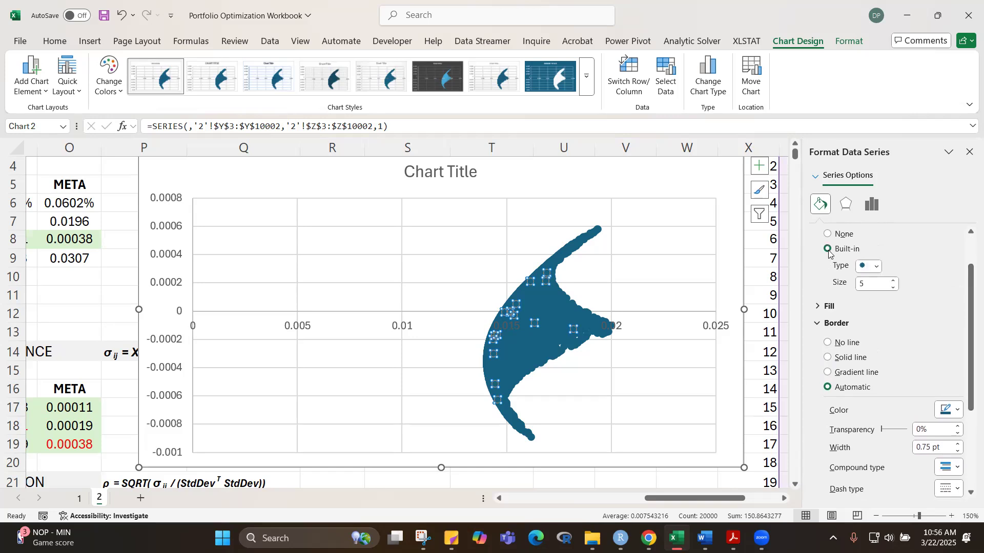
{"action": "left_click", "coordinate": [877, 268]}
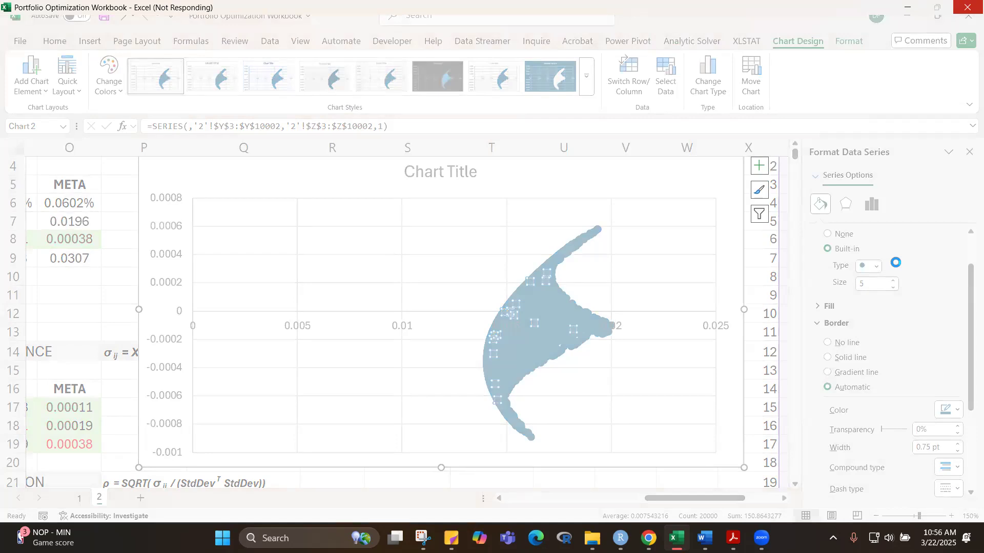
{"action": "left_click", "coordinate": [877, 268]}
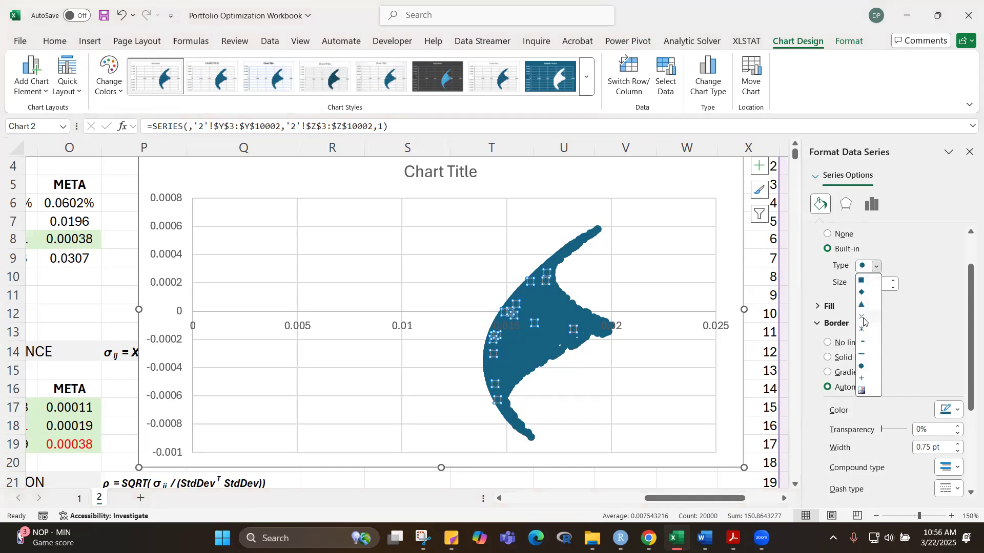
{"action": "left_click", "coordinate": [863, 318]}
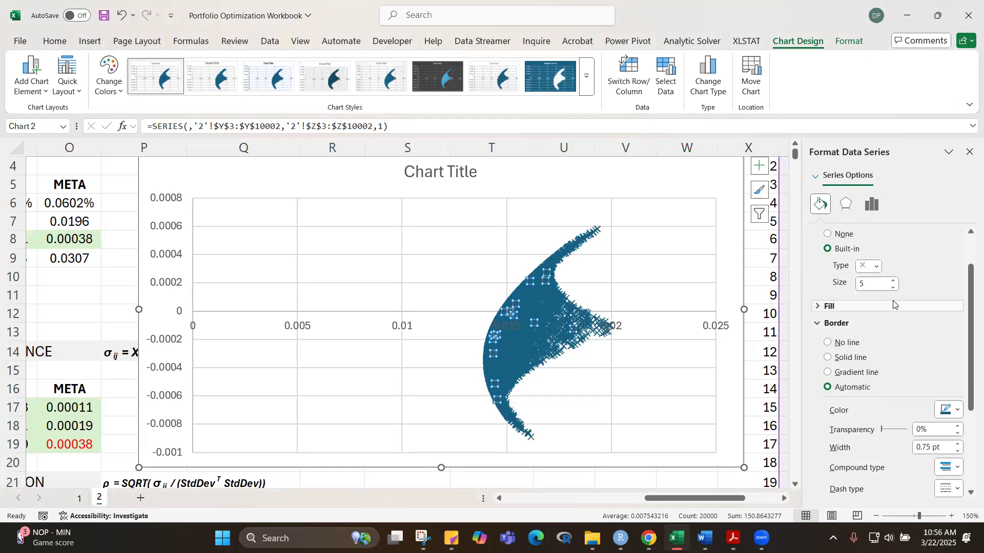
Step: Reduce the scatter series' marker size to 1
{"action": "left_click", "coordinate": [894, 288]}
{"action": "left_click", "coordinate": [894, 288]}
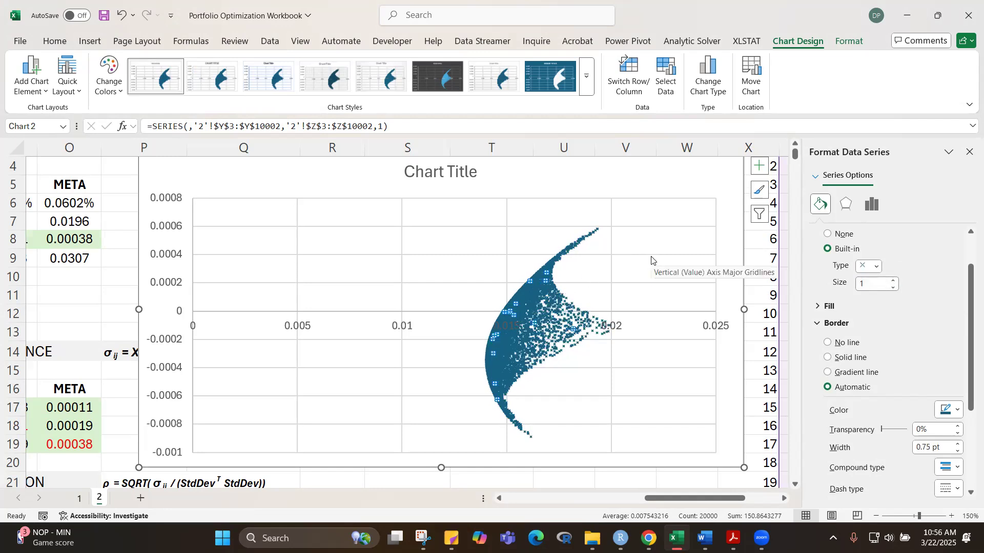
{"action": "left_click", "coordinate": [660, 243]}
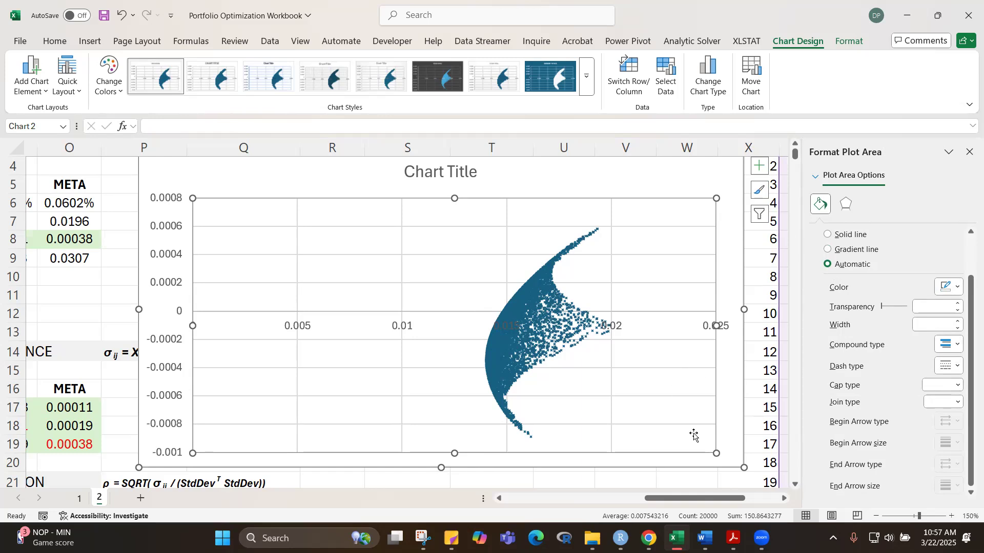
Step: Set the horizontal axis minimum bound to 0.013 and enlarge the chart downward and rightward to the edge of column Y
{"action": "scroll", "coordinate": [413, 398], "scroll_direction": "down", "scroll_amount": 1}
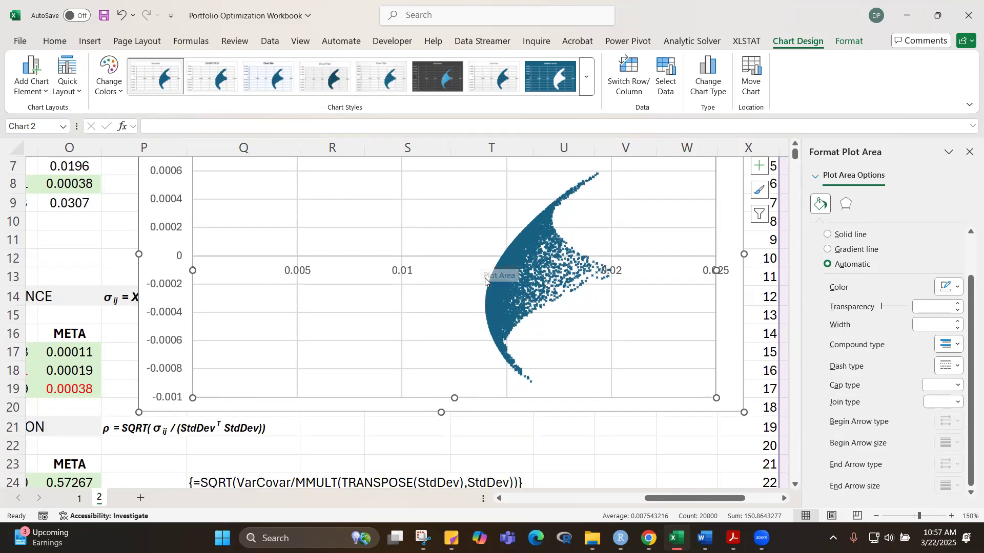
{"action": "mouse_move", "coordinate": [485, 300]}
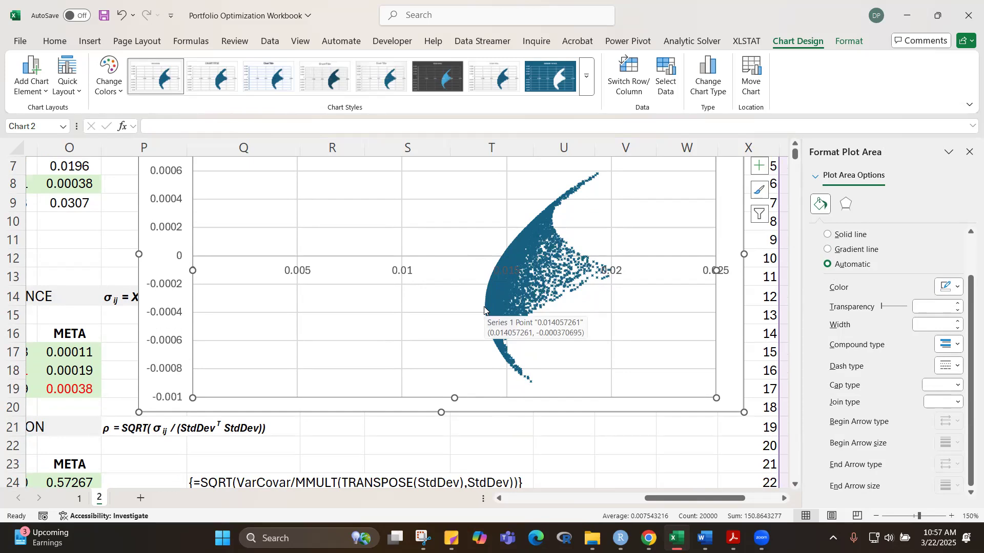
{"action": "right_click", "coordinate": [409, 275]}
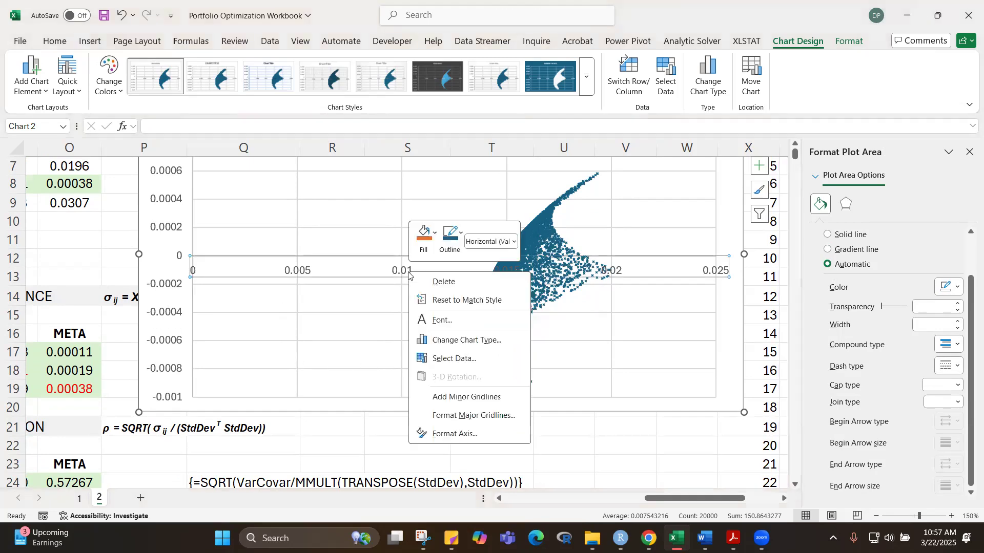
{"action": "left_click", "coordinate": [458, 434]}
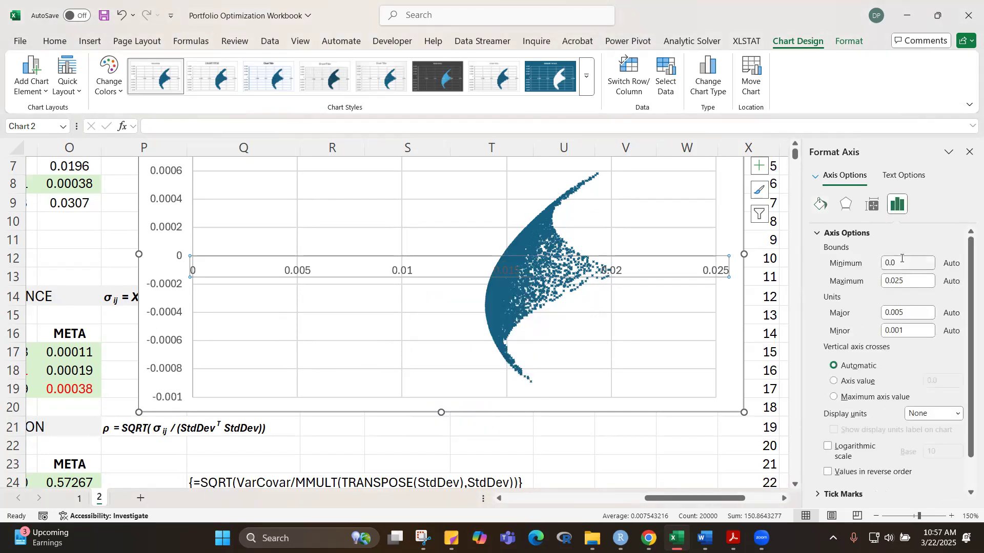
{"action": "left_click", "coordinate": [902, 262]}
{"action": "type", "text": "13"}
{"action": "key", "text": "Return"}
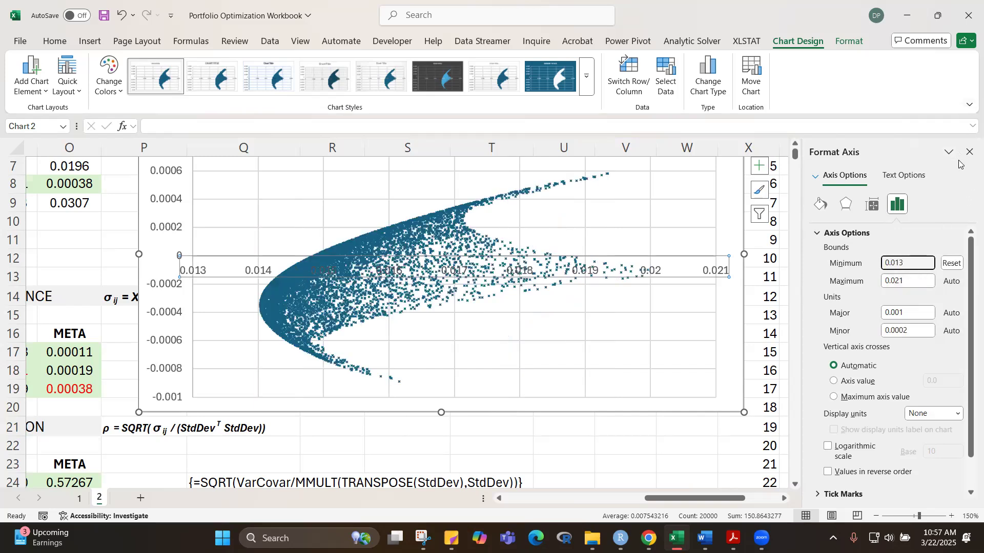
{"action": "left_click", "coordinate": [970, 152]}
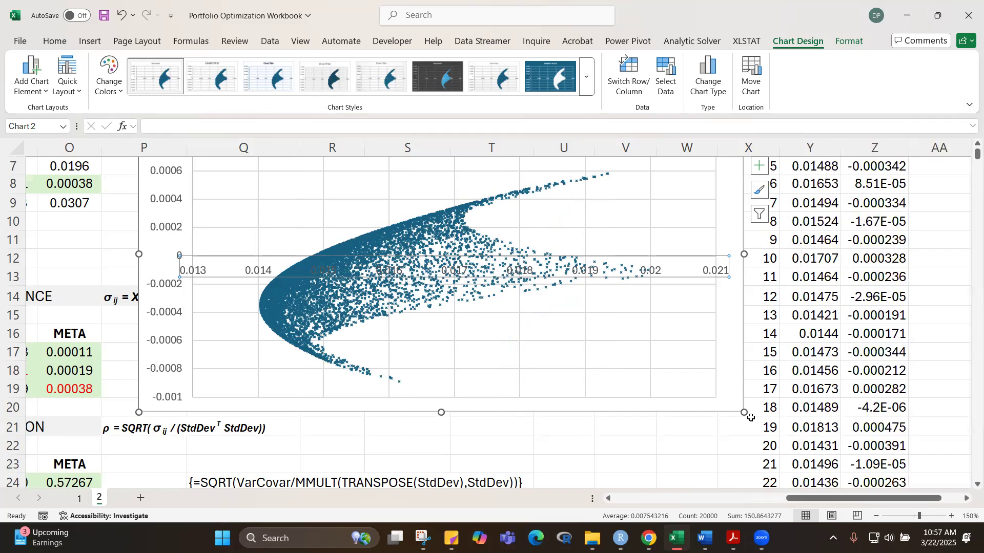
{"action": "left_click_drag", "start_coordinate": [744, 412], "coordinate": [803, 495]}
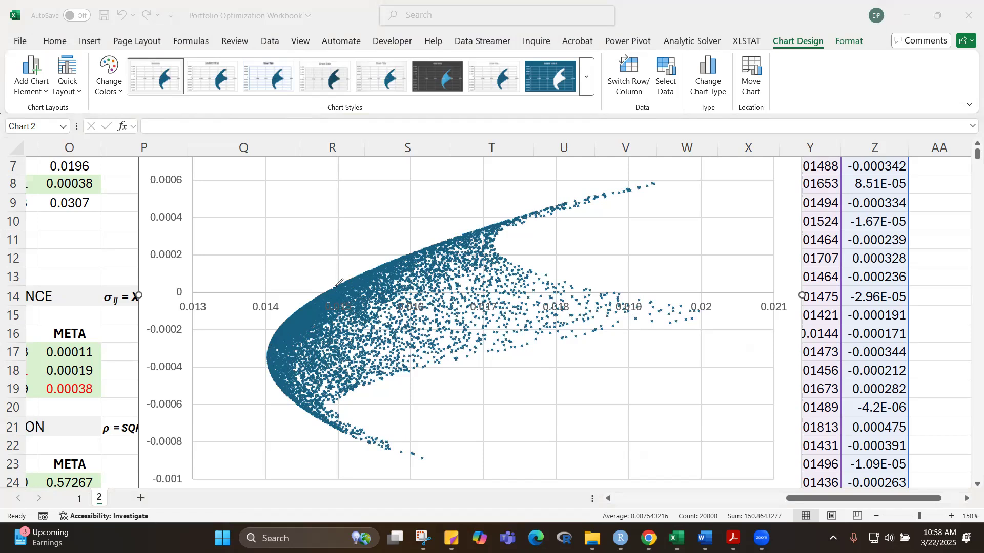
{"action": "left_click_drag", "start_coordinate": [326, 291], "coordinate": [605, 298]}
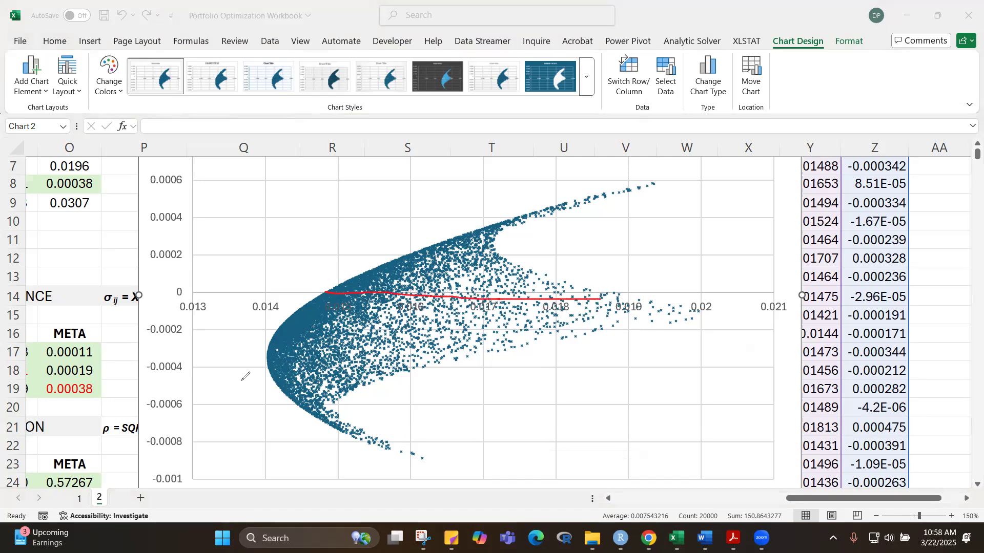
{"action": "left_click_drag", "start_coordinate": [185, 316], "coordinate": [154, 313]}
{"action": "mouse_move", "coordinate": [136, 366]}
{"action": "left_mouse_down"}
{"action": "mouse_move", "coordinate": [143, 465]}
{"action": "mouse_move", "coordinate": [196, 489]}
{"action": "mouse_move", "coordinate": [202, 453]}
{"action": "left_mouse_up"}
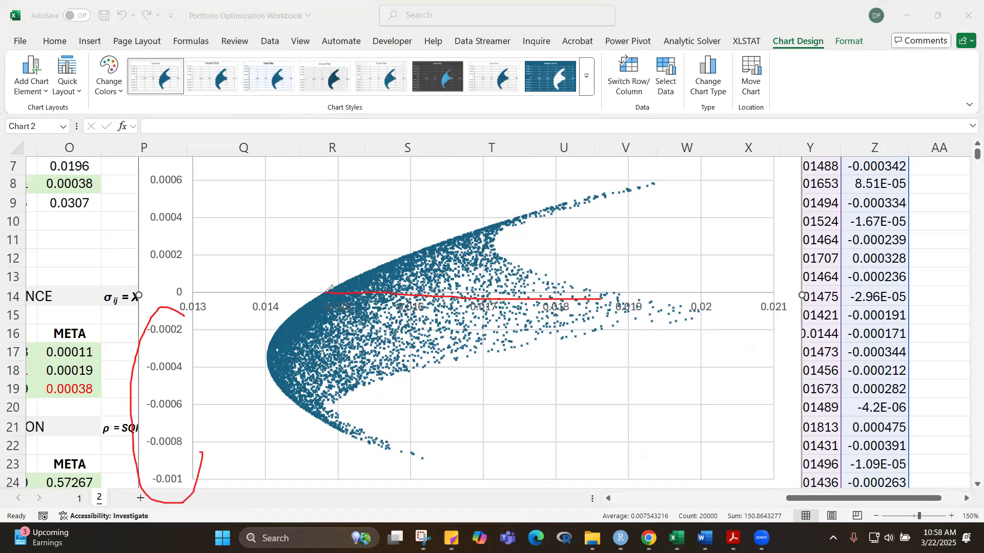
{"action": "left_click_drag", "start_coordinate": [325, 293], "coordinate": [323, 151]}
{"action": "mouse_move", "coordinate": [326, 292]}
{"action": "left_mouse_down"}
{"action": "mouse_move", "coordinate": [450, 236]}
{"action": "mouse_move", "coordinate": [654, 183]}
{"action": "left_mouse_up"}
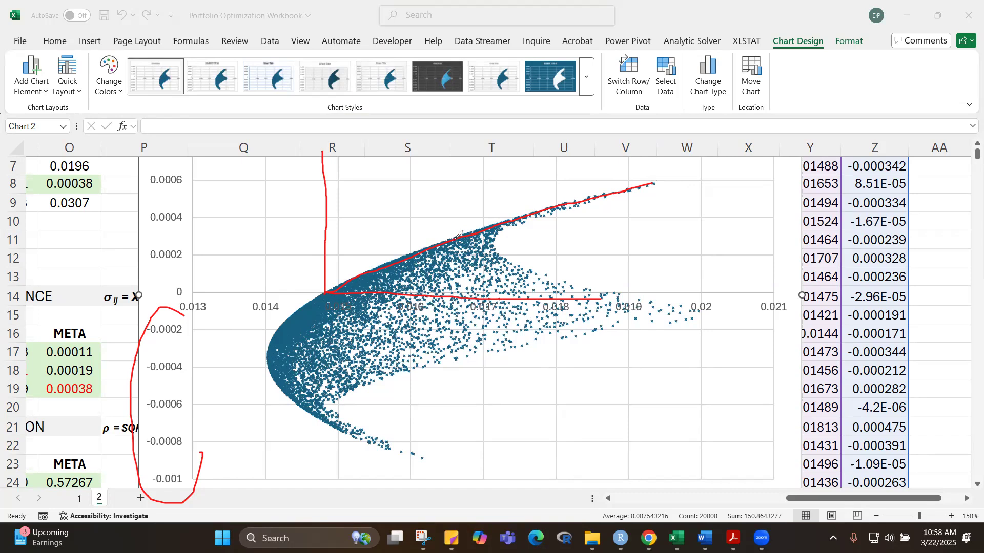
{"action": "left_click", "coordinate": [454, 239]}
{"action": "left_click_drag", "start_coordinate": [454, 239], "coordinate": [454, 305]}
{"action": "left_click", "coordinate": [454, 280]}
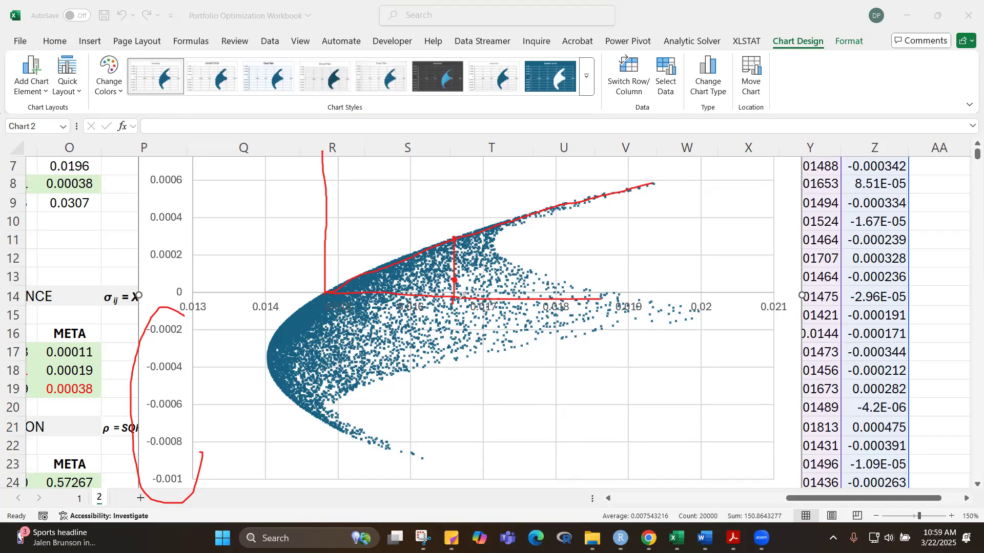
{"action": "mouse_move", "coordinate": [525, 350]}
{"action": "left_mouse_down"}
{"action": "mouse_move", "coordinate": [537, 315]}
{"action": "mouse_move", "coordinate": [565, 310]}
{"action": "left_mouse_up"}
{"action": "left_click_drag", "start_coordinate": [190, 274], "coordinate": [455, 281]}
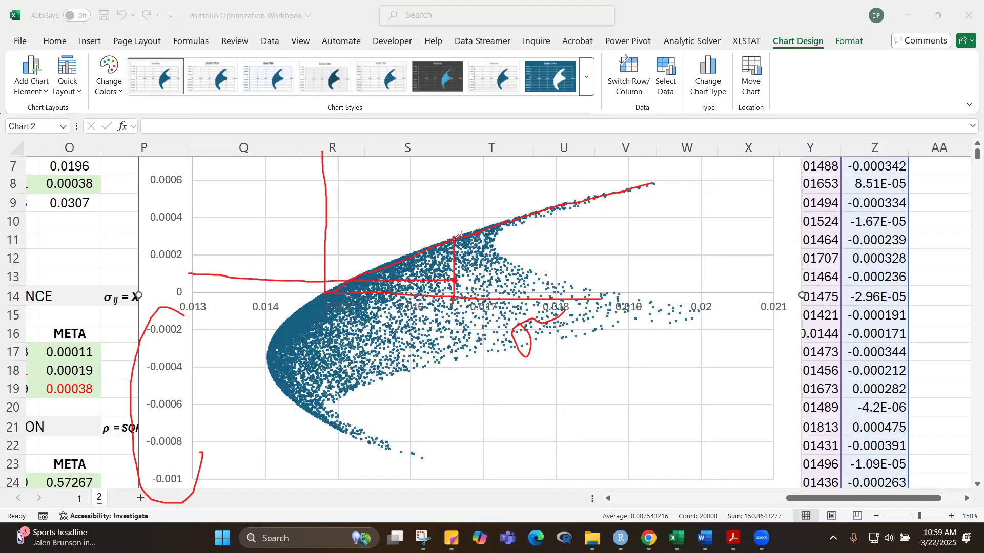
{"action": "left_click_drag", "start_coordinate": [186, 244], "coordinate": [456, 240]}
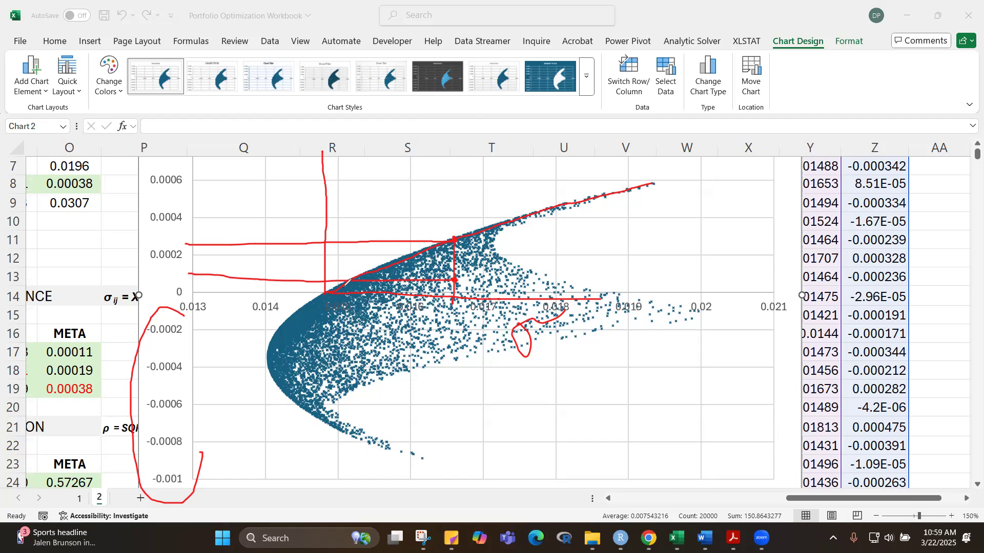
{"action": "mouse_move", "coordinate": [306, 303]}
{"action": "left_mouse_down"}
{"action": "mouse_move", "coordinate": [267, 340]}
{"action": "mouse_move", "coordinate": [280, 408]}
{"action": "left_mouse_up"}
{"action": "left_click_drag", "start_coordinate": [325, 293], "coordinate": [323, 472]}
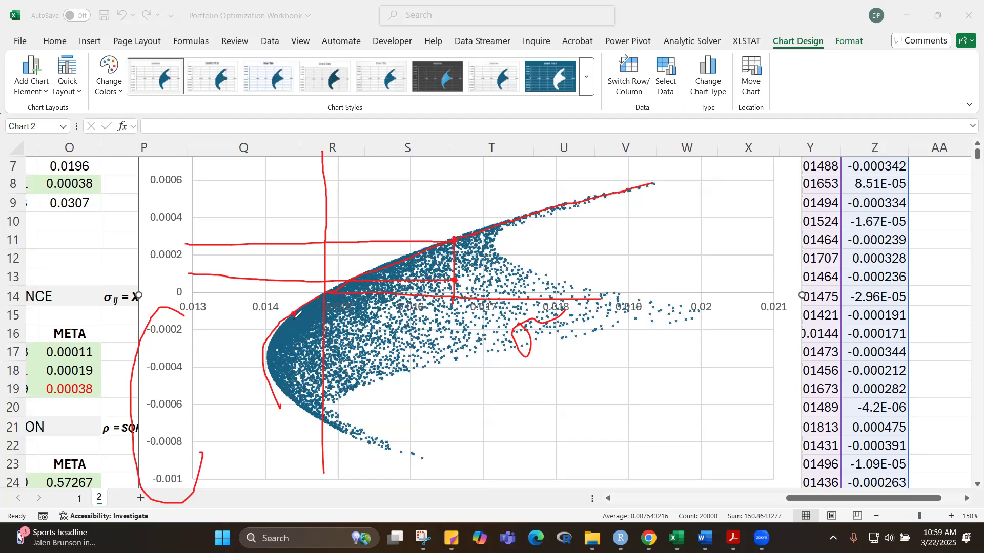
{"action": "left_click_drag", "start_coordinate": [296, 350], "coordinate": [295, 355]}
{"action": "left_click_drag", "start_coordinate": [130, 315], "coordinate": [301, 314]}
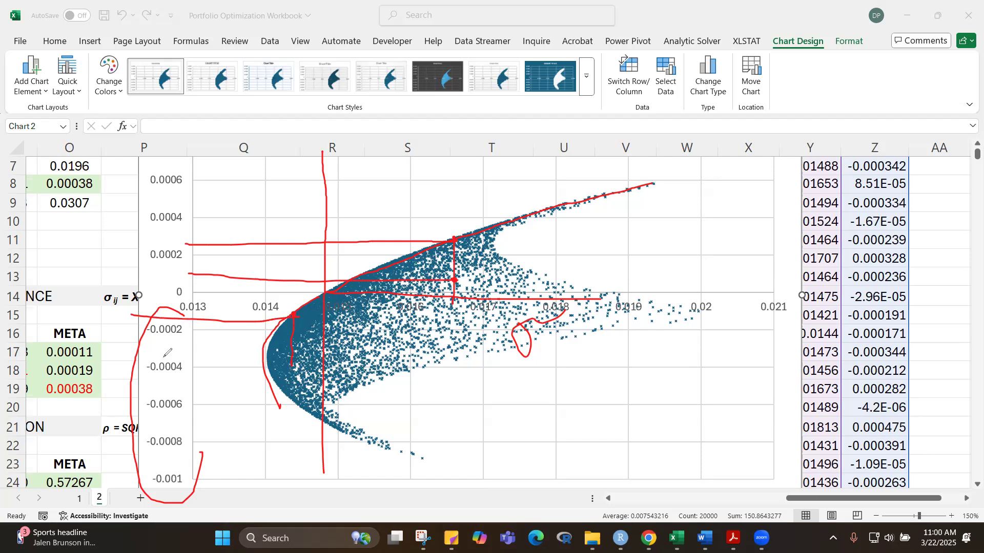
{"action": "left_click", "coordinate": [126, 366]}
{"action": "left_click_drag", "start_coordinate": [127, 366], "coordinate": [134, 366]}
{"action": "left_click_drag", "start_coordinate": [95, 367], "coordinate": [305, 367]}
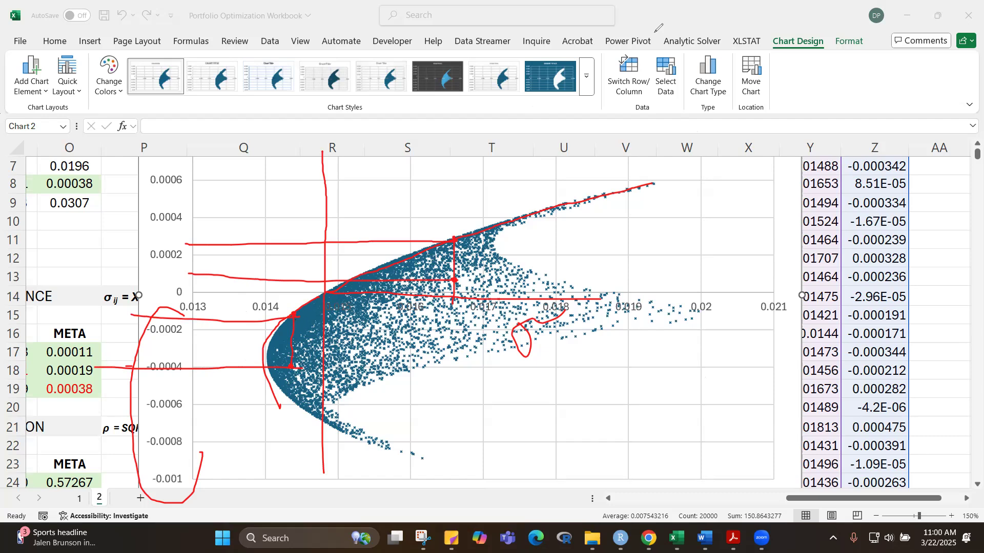
{"action": "left_click", "coordinate": [493, 224]}
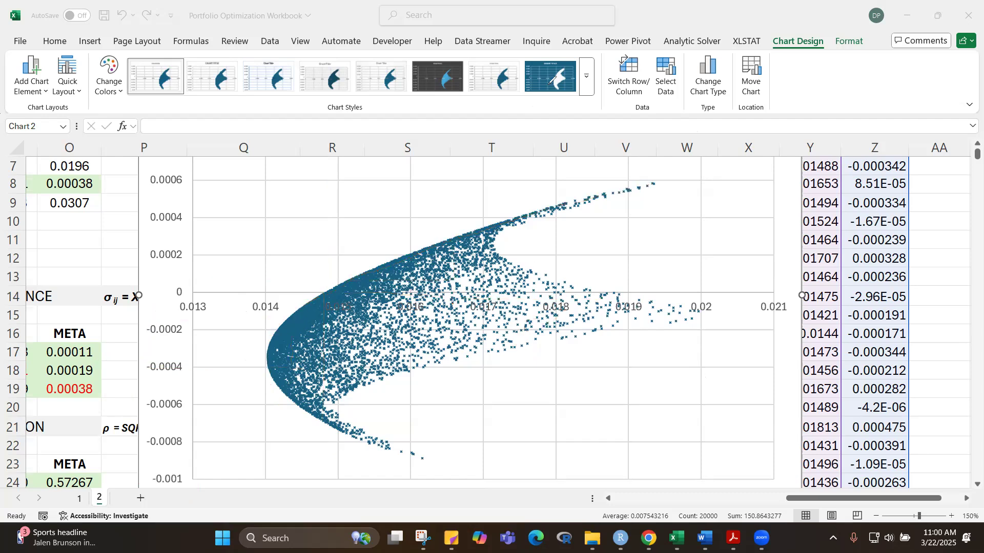